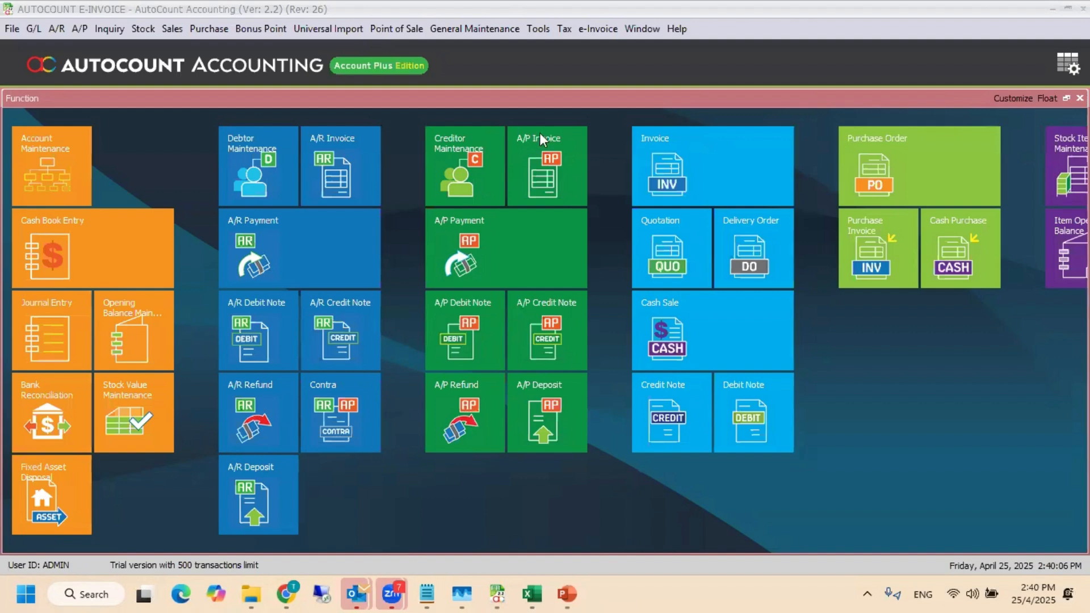
# - Open Tools > Options and bring up the Country & Tax e-Invoice settings
pyautogui.click(534, 30)
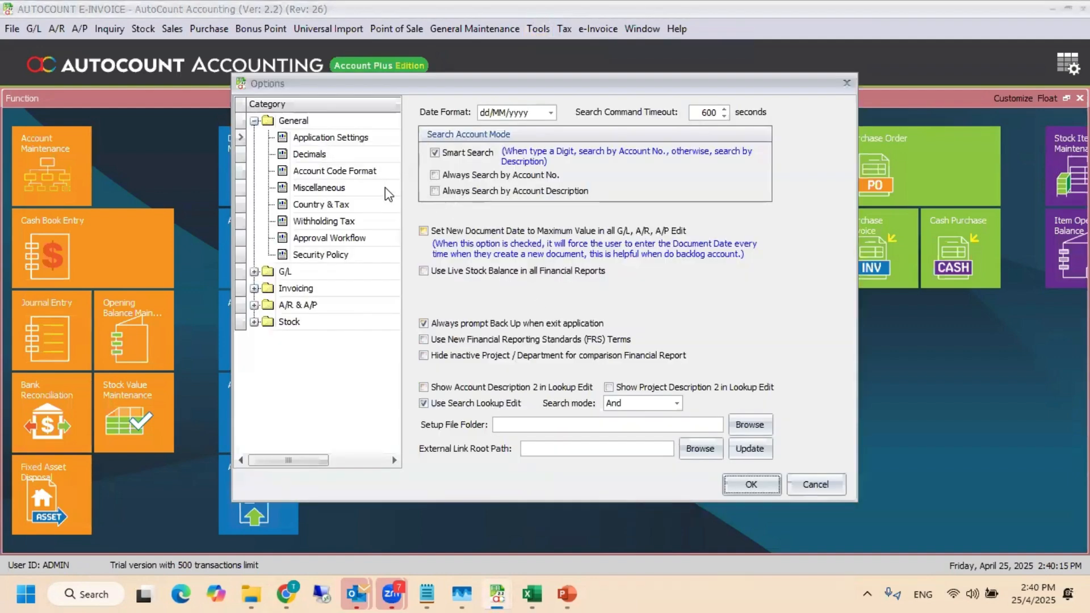
pyautogui.click(353, 208)
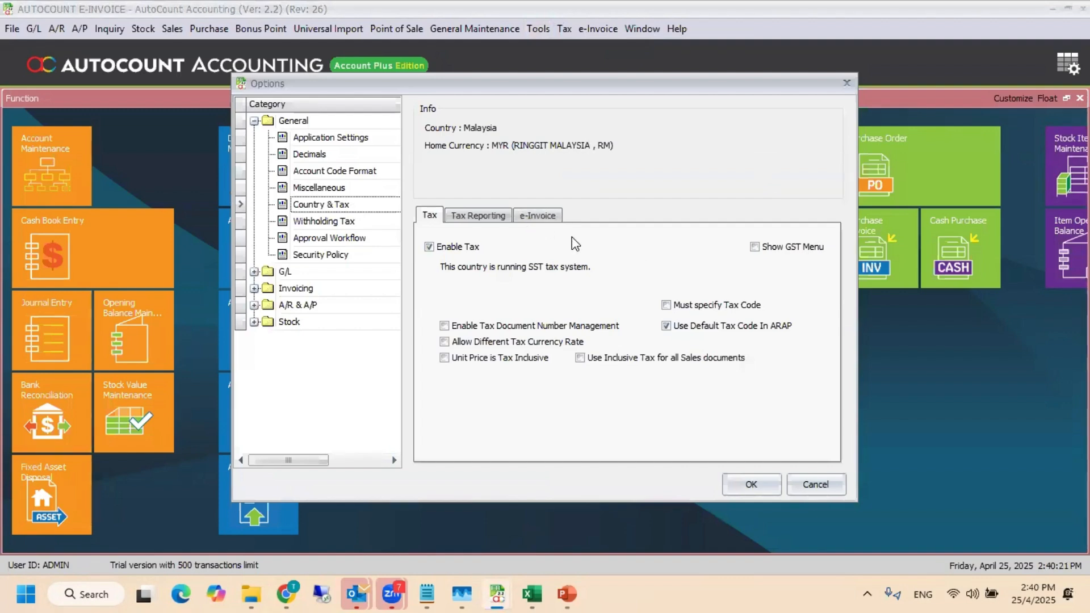
pyautogui.click(538, 216)
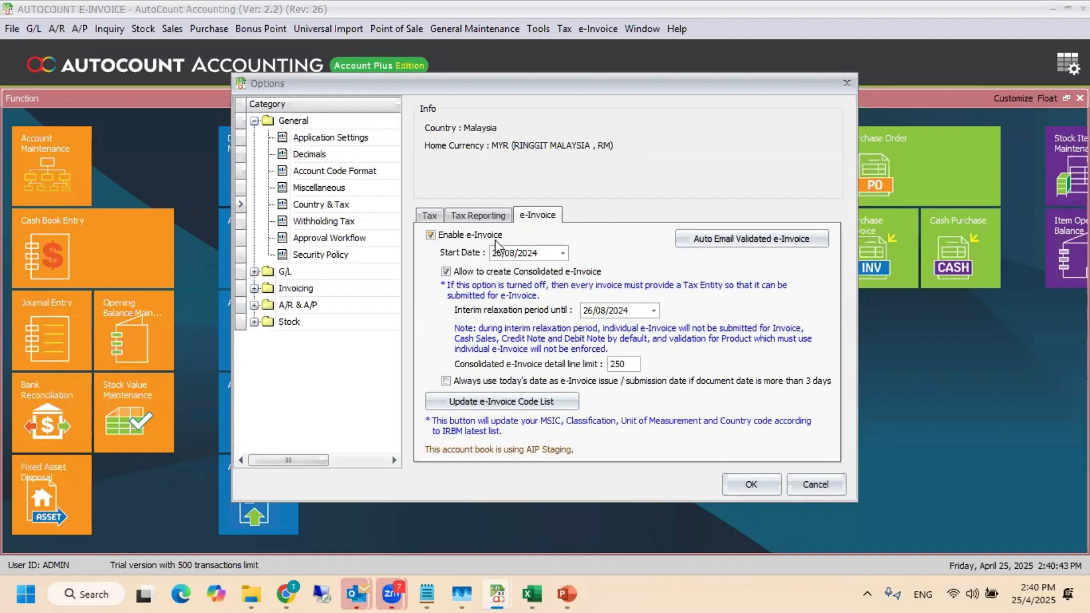
pyautogui.moveTo(534, 256); pyautogui.dragTo(489, 254)
pyautogui.hotkey('alt', 'Tab')
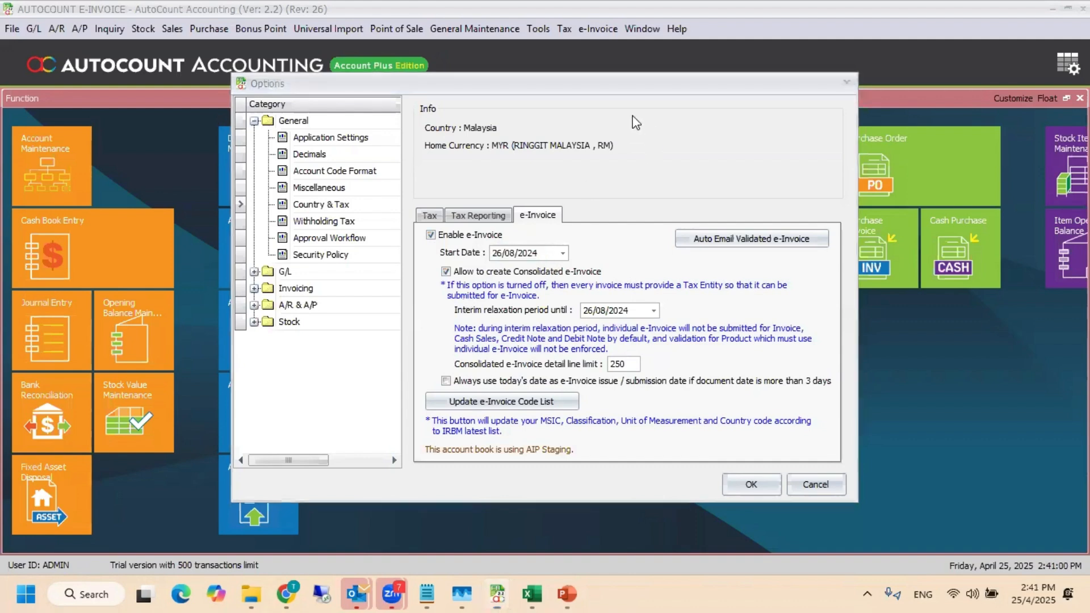
pyautogui.click(627, 229)
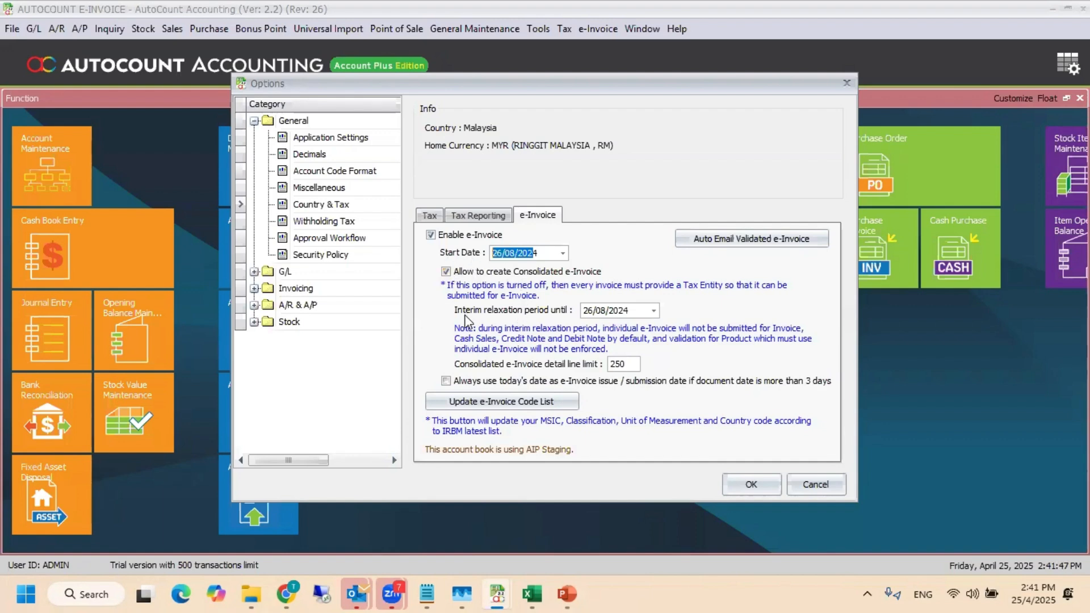
pyautogui.click(627, 311)
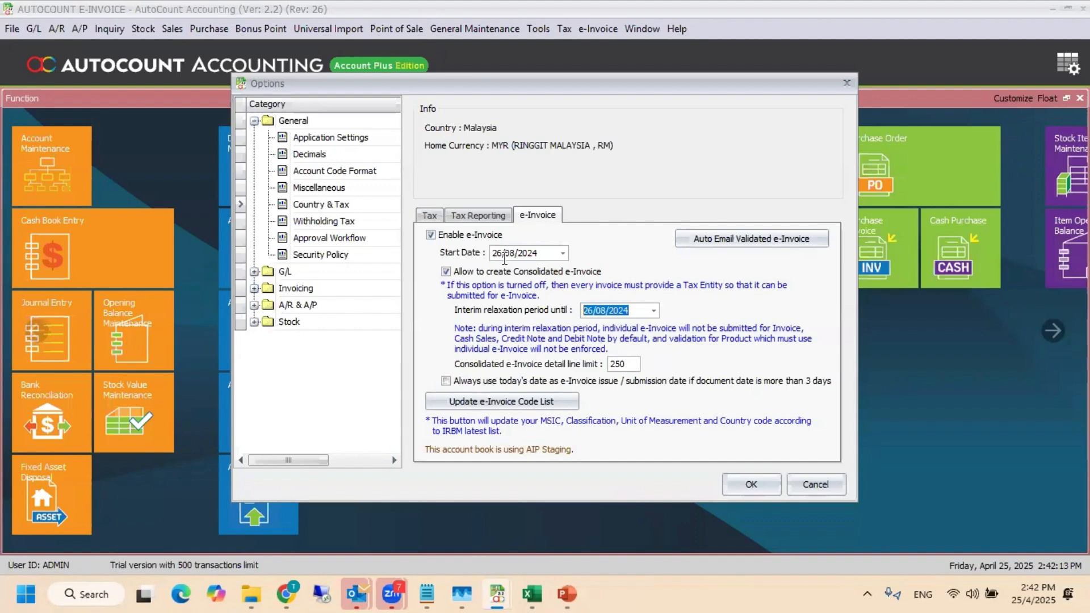
pyautogui.click(591, 312)
pyautogui.doubleClick(587, 312)
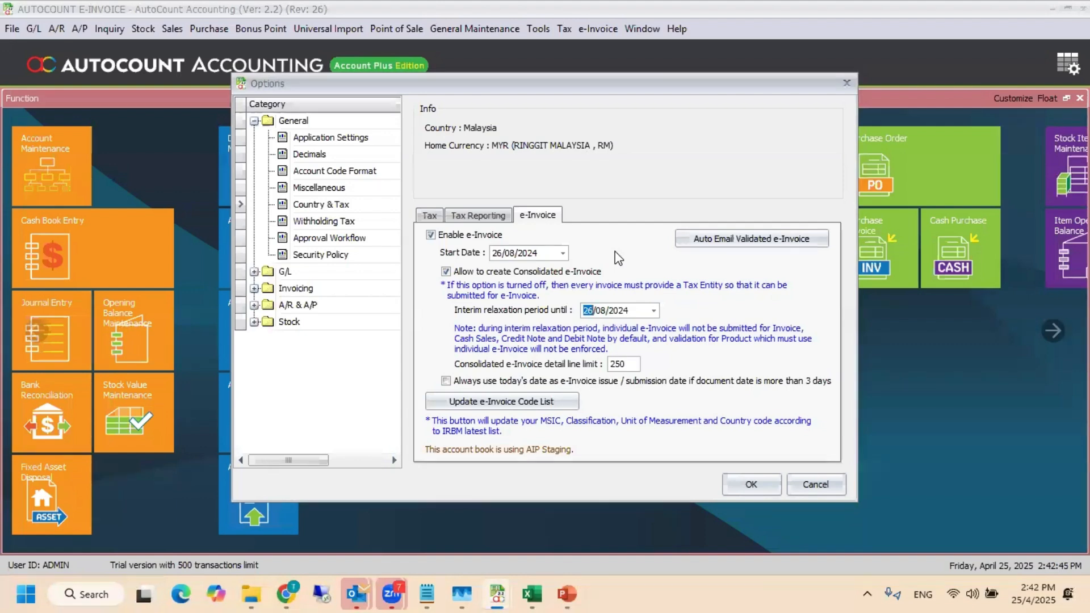
# - Check the interim relaxation date and the 250 detail line limit, then update the e-Invoice code lists
pyautogui.moveTo(630, 310); pyautogui.dragTo(569, 307)
pyautogui.press('Tab')
pyautogui.click(625, 366)
pyautogui.moveTo(626, 366); pyautogui.dragTo(604, 366)
pyautogui.click(634, 121)
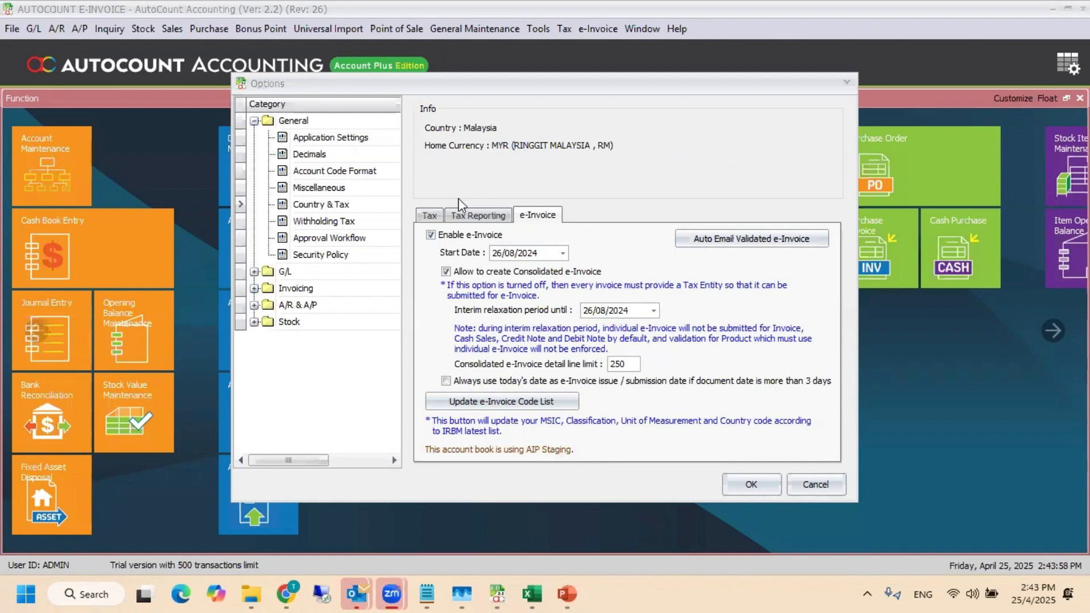
pyautogui.click(567, 401)
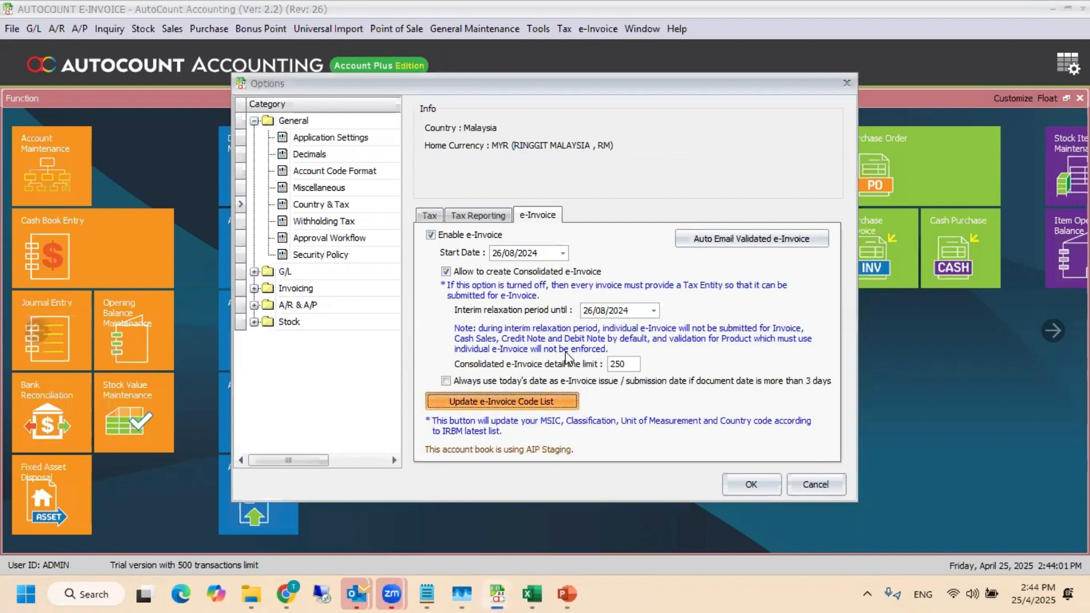
# - Confirm the code list update succeeded and show the Approval Workflow settings
pyautogui.click(537, 318)
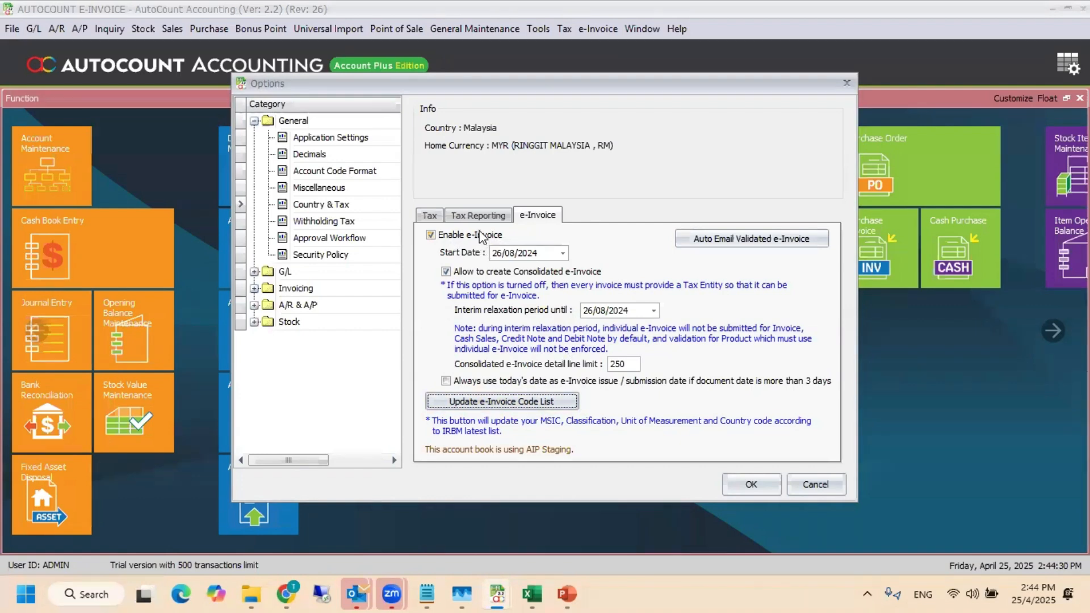
pyautogui.click(360, 240)
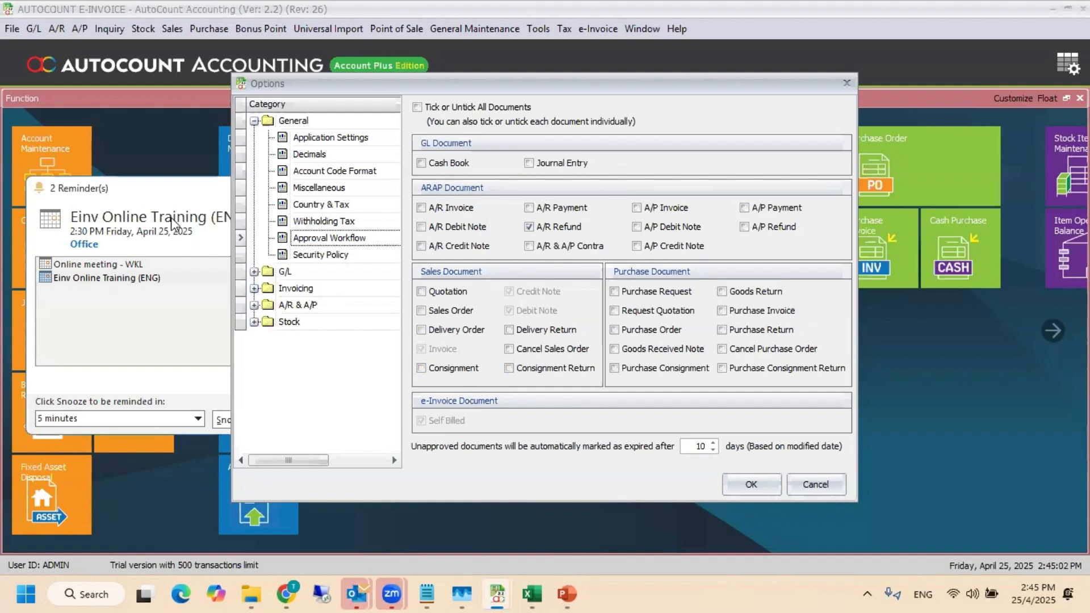
# - Dismiss all training meeting reminders and cancel the Options dialog without saving
pyautogui.click(370, 420)
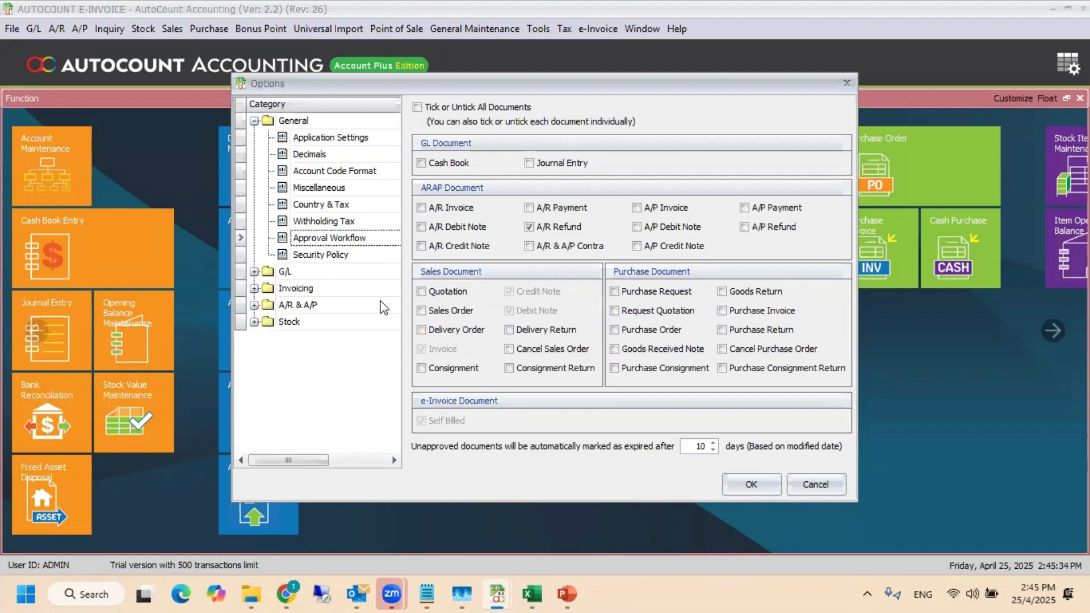
pyautogui.click(804, 489)
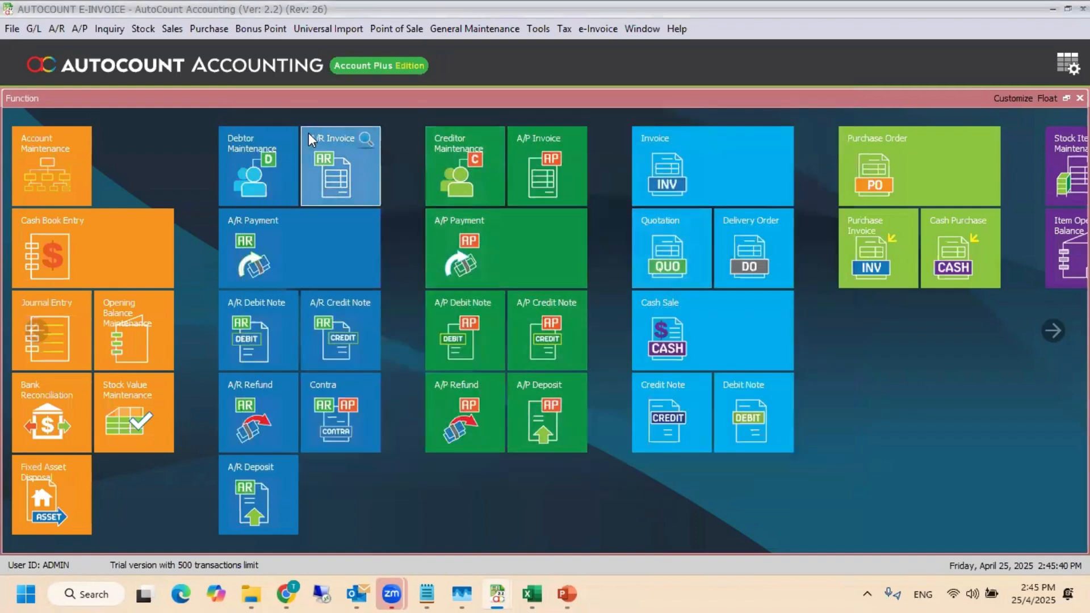
# - Check the Company Profile's Tax Entity/TIN dropdown, cancel it, then open Tax Entity Maintenance
pyautogui.click(448, 29)
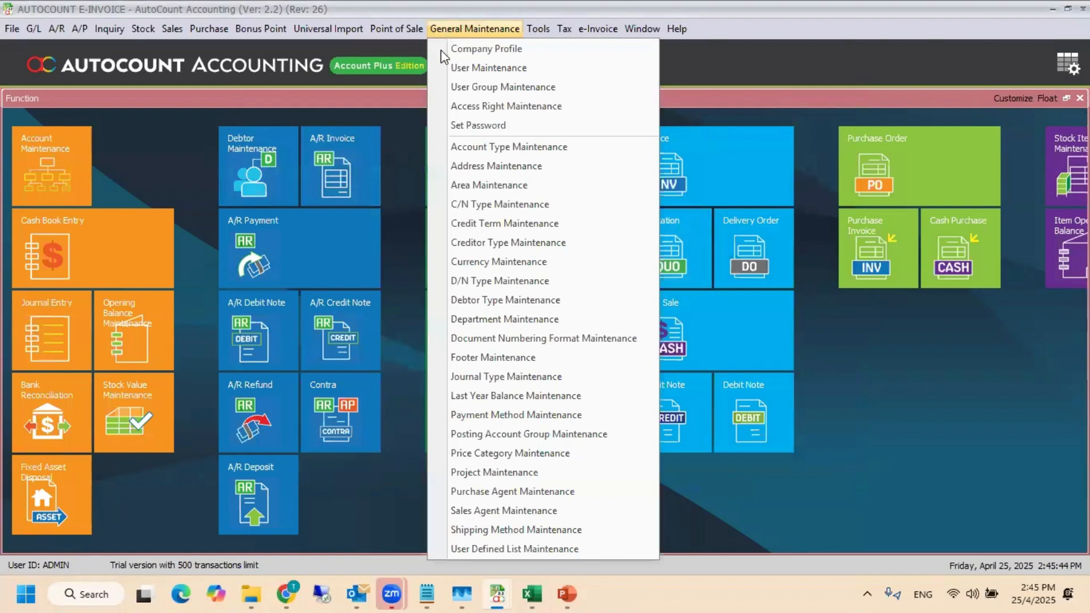
pyautogui.click(442, 52)
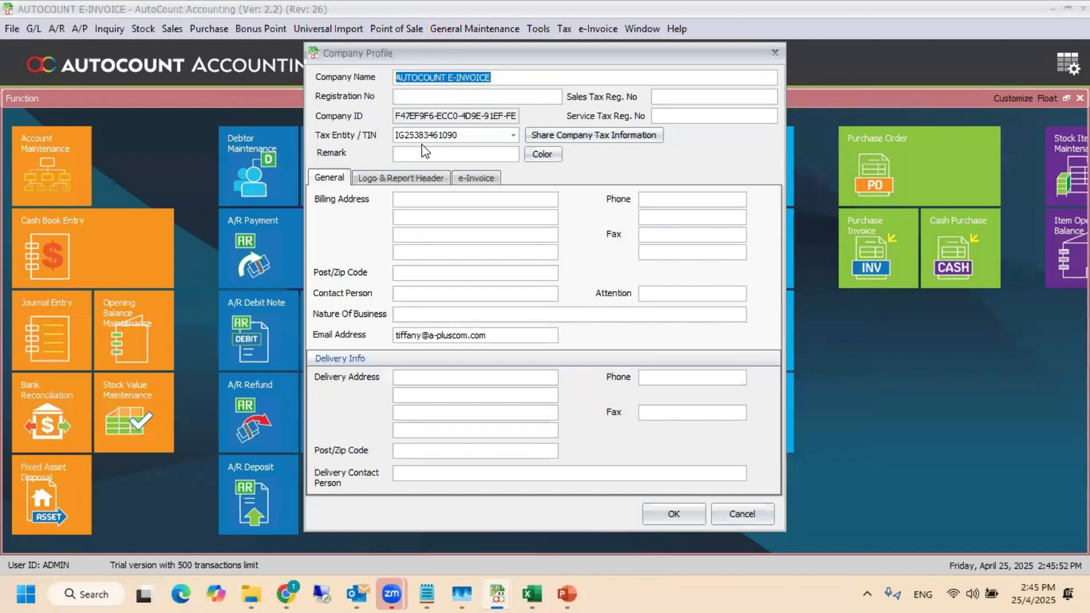
pyautogui.click(513, 135)
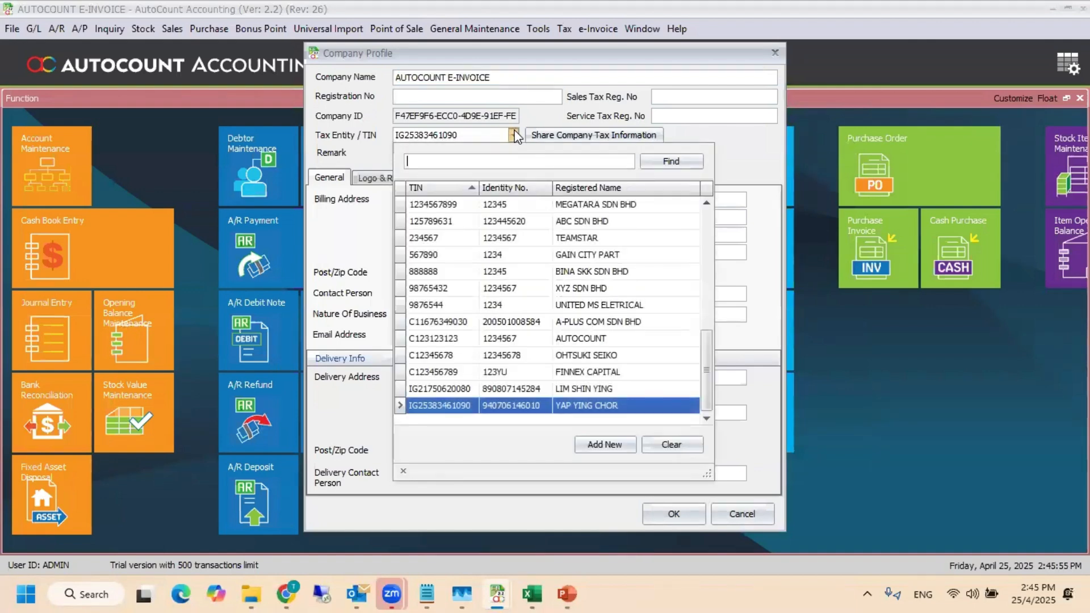
pyautogui.click(742, 514)
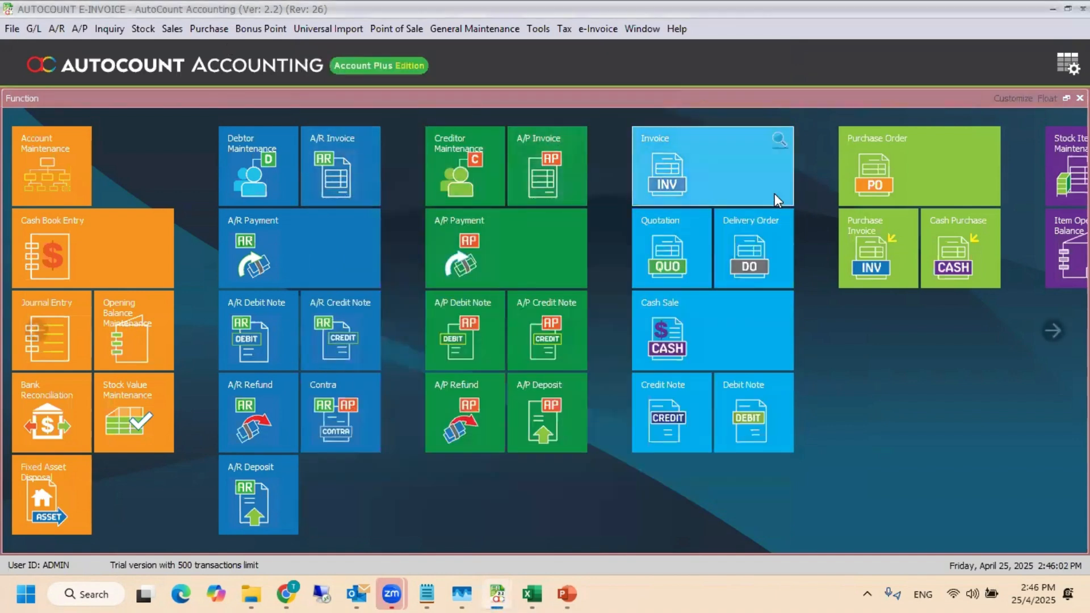
pyautogui.click(564, 29)
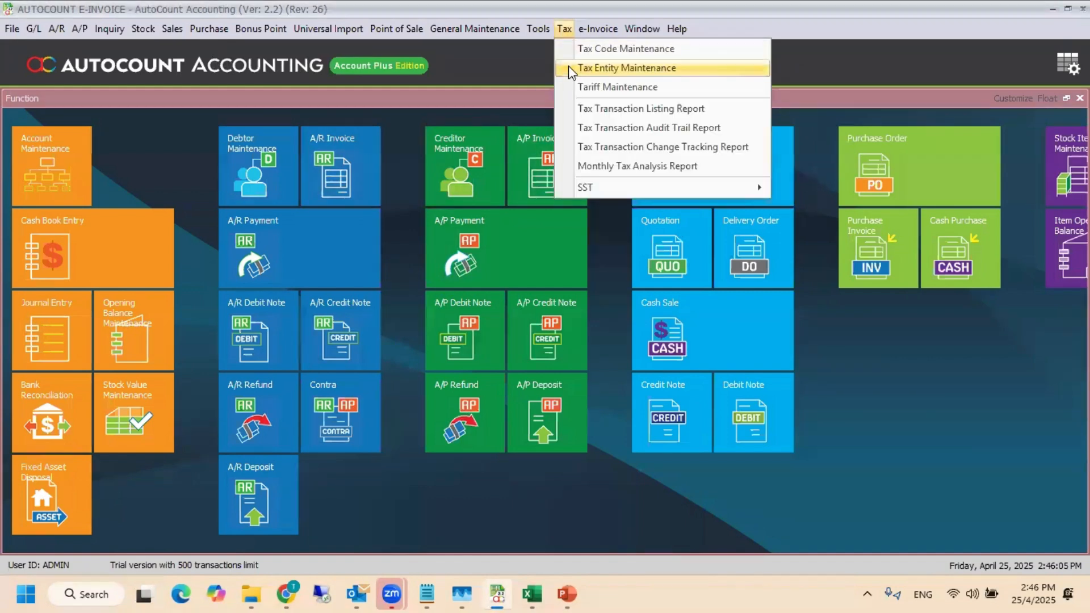
pyautogui.click(571, 70)
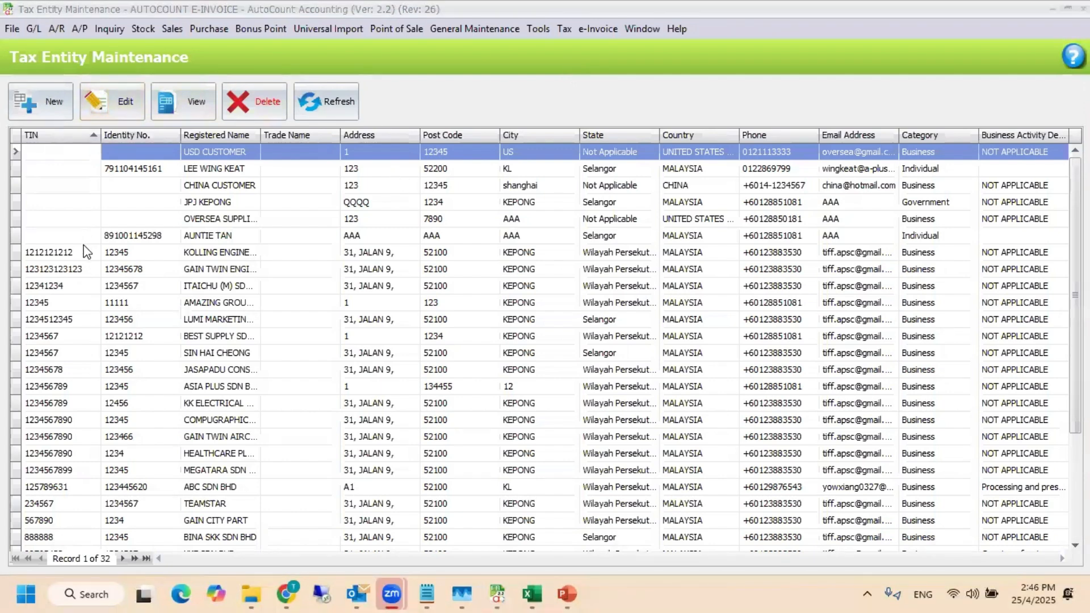
# - Start a new tax entity and click into its TIN and Registered Name fields
pyautogui.click(42, 102)
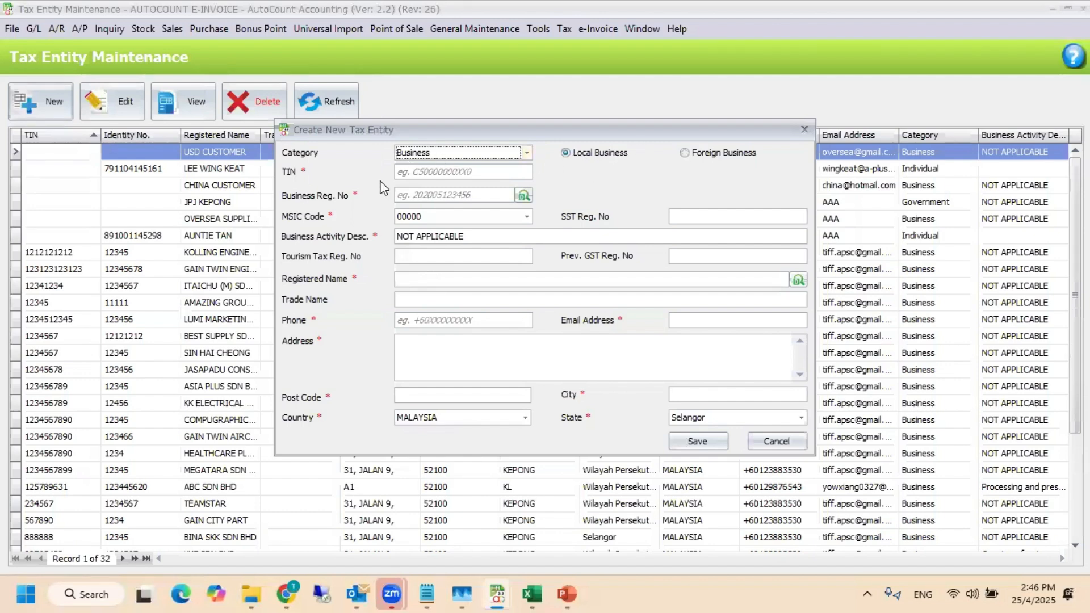
pyautogui.click(444, 177)
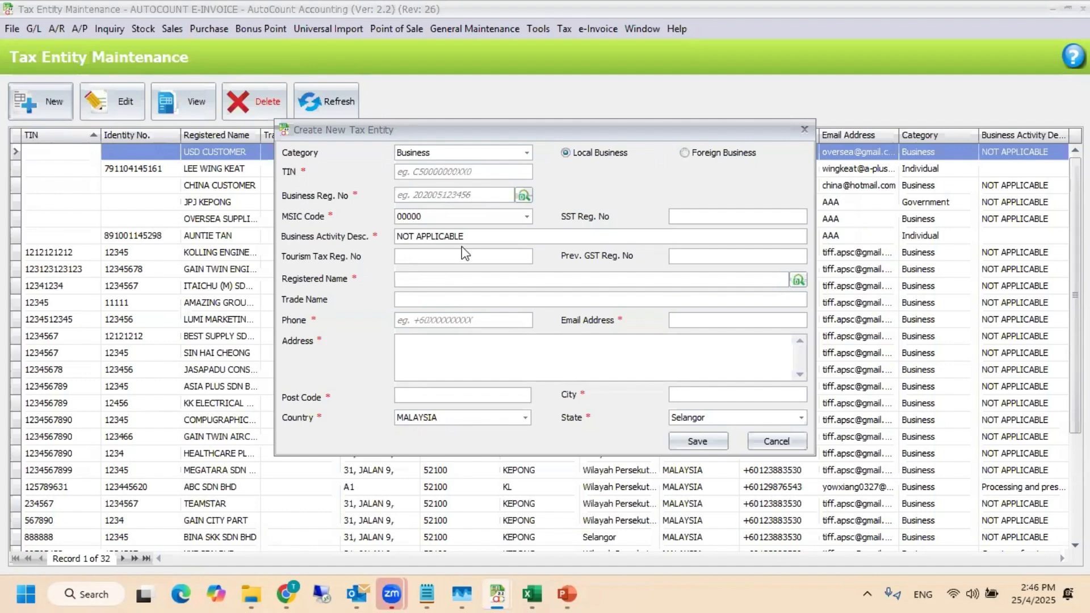
pyautogui.click(442, 280)
# - Cancel the new tax entity, reopen Company Profile keeping its current TIN, and view the e-Invoice tab
pyautogui.click(776, 442)
pyautogui.click(448, 28)
pyautogui.click(440, 51)
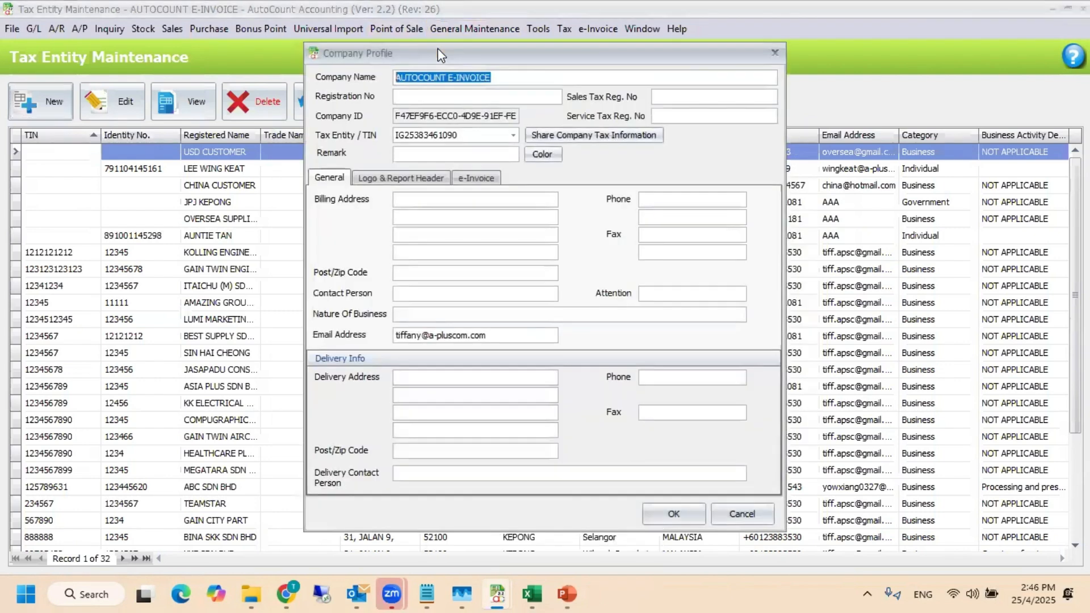
pyautogui.click(514, 135)
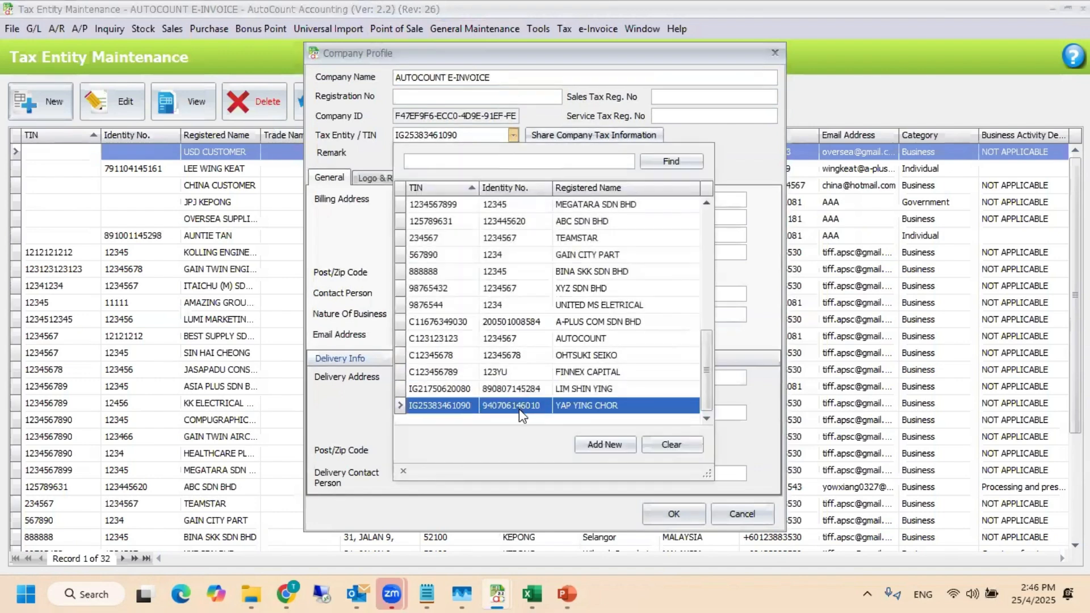
pyautogui.click(686, 117)
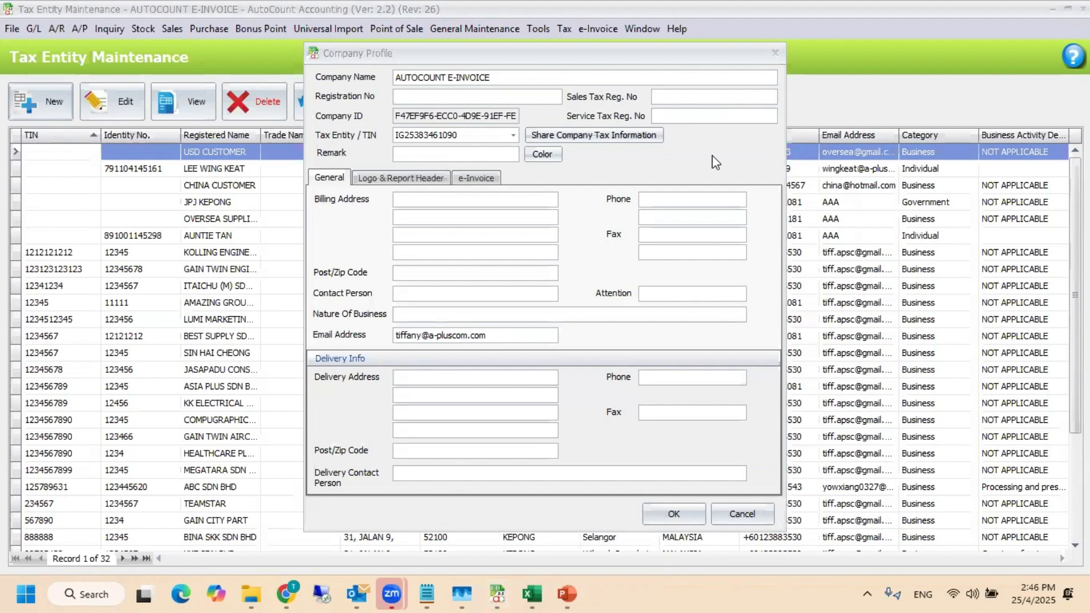
pyautogui.click(475, 180)
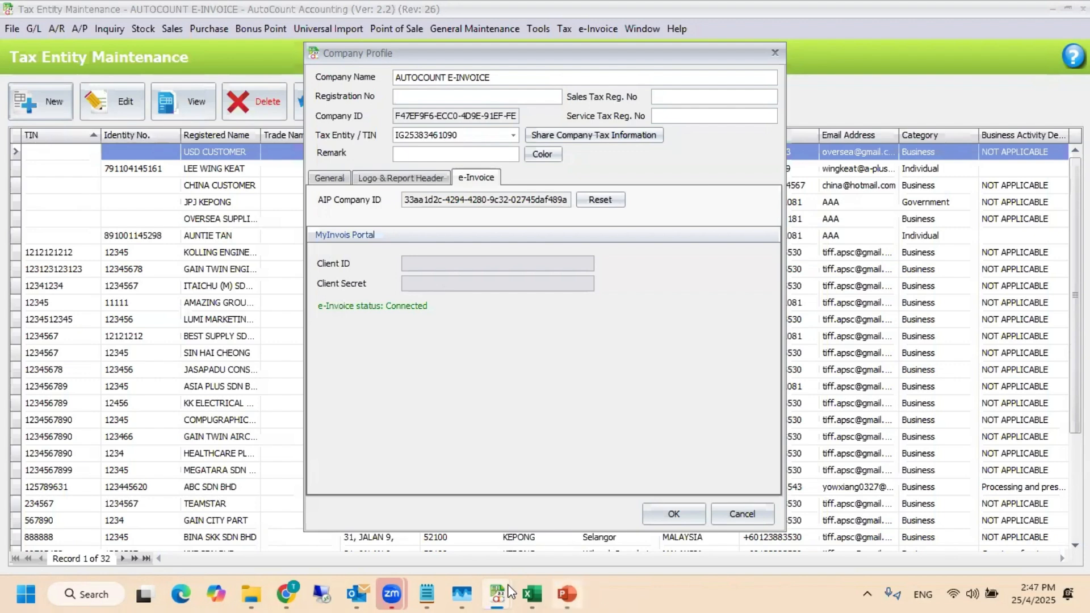
# - Select the stored credential lines in the E-invoice details notes, then return to Company Profile
pyautogui.moveTo(432, 594)
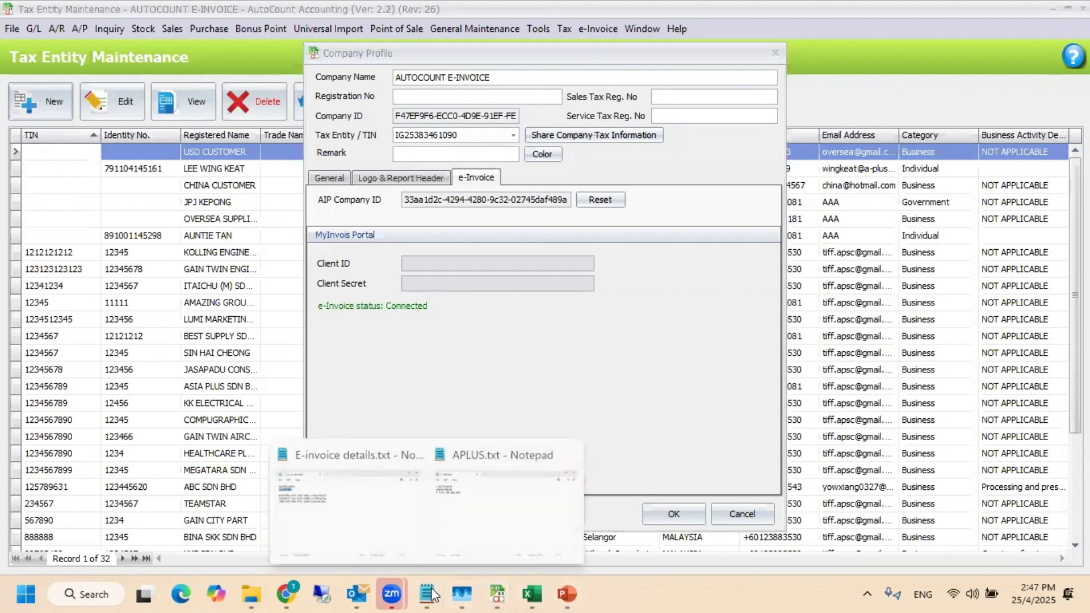
pyautogui.click(349, 499)
pyautogui.moveTo(495, 270); pyautogui.dragTo(254, 244)
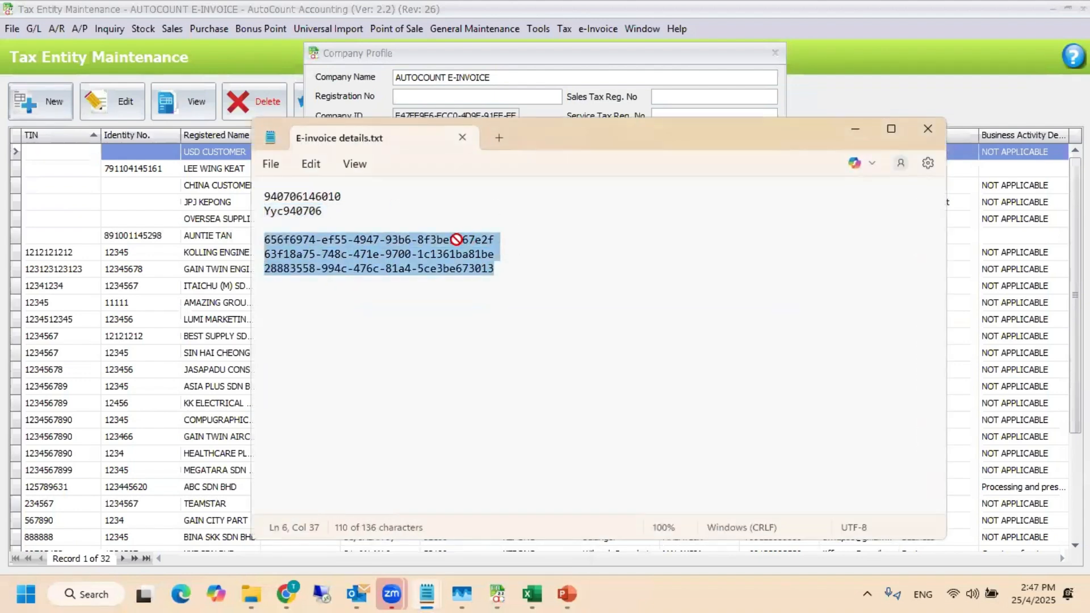
pyautogui.moveTo(455, 239); pyautogui.dragTo(428, 241)
pyautogui.moveTo(510, 239); pyautogui.dragTo(254, 246)
pyautogui.moveTo(503, 268); pyautogui.dragTo(309, 268)
pyautogui.moveTo(523, 253); pyautogui.dragTo(340, 264)
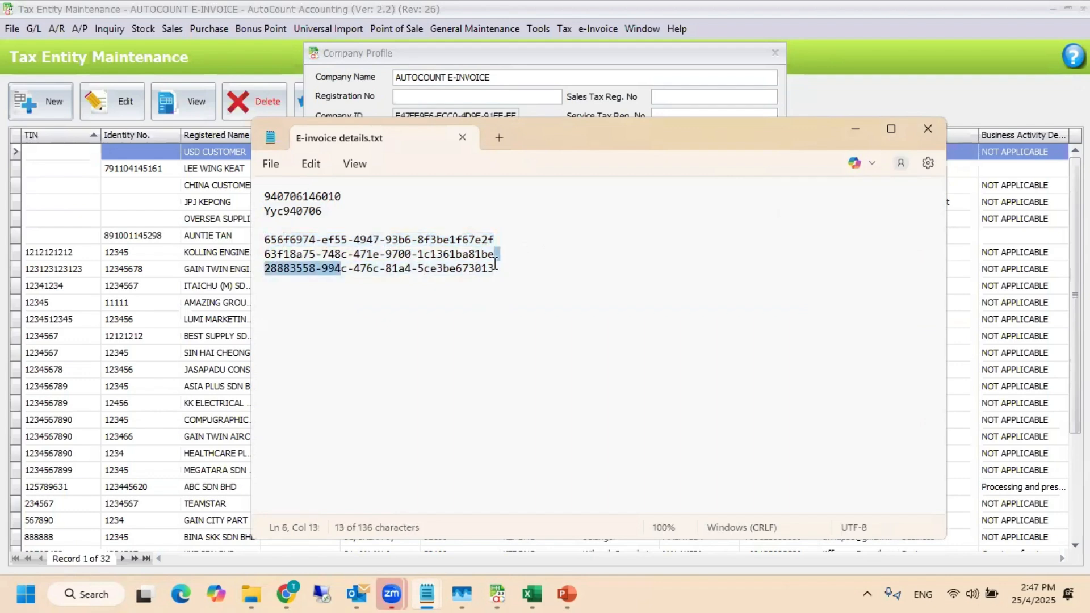
pyautogui.moveTo(500, 260); pyautogui.dragTo(264, 256)
pyautogui.click(856, 135)
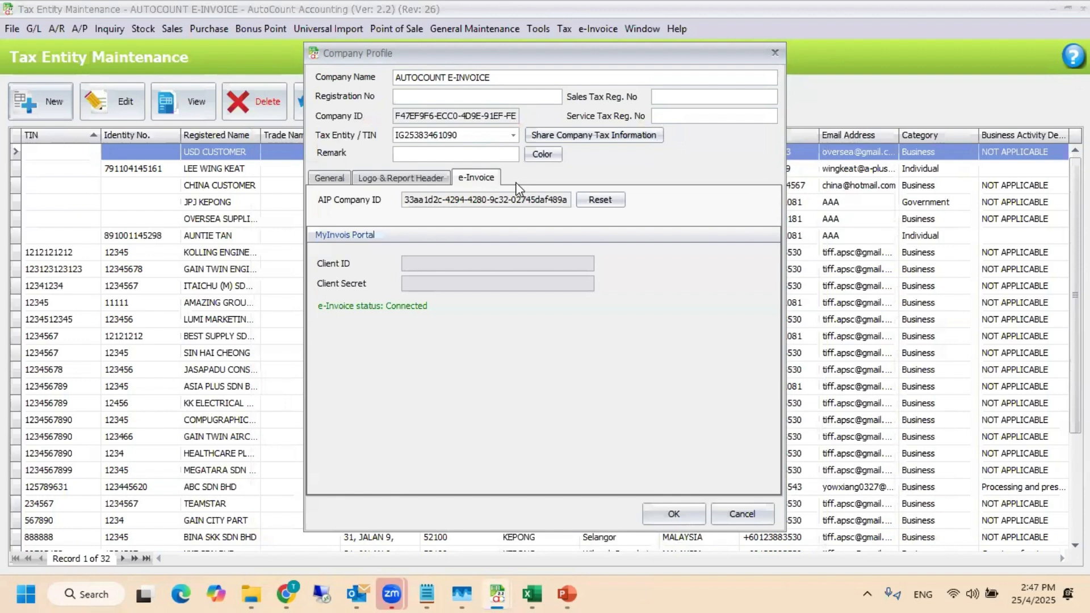
# - Open MyInvois Portal General Guide Rev 7 from the E-INVOICE folder with the tools panel hidden
pyautogui.click(257, 588)
pyautogui.click(343, 273)
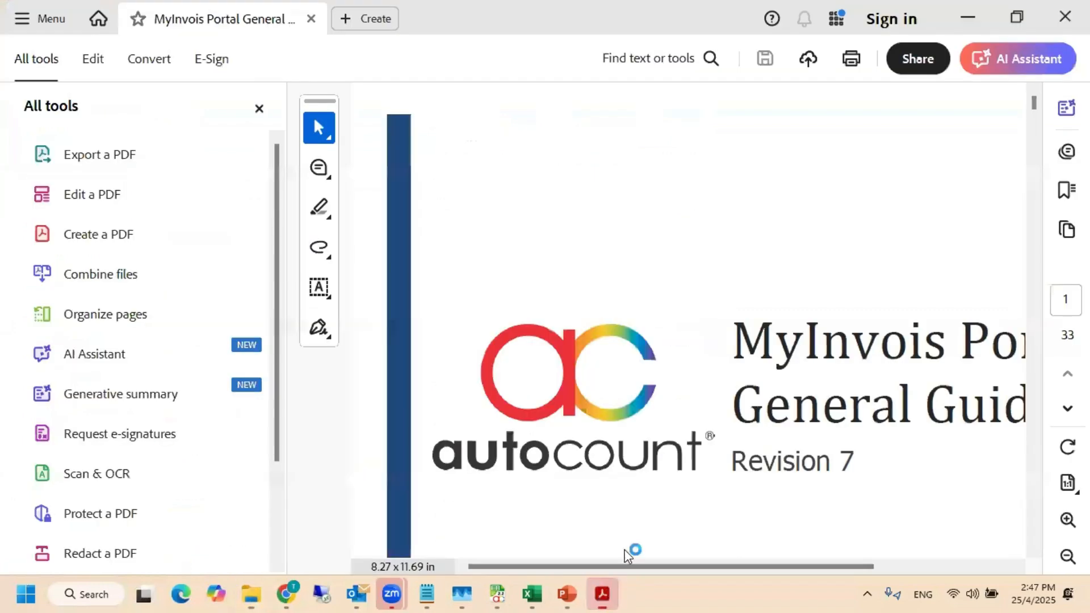
pyautogui.click(258, 109)
# - Scroll through the guide's table of contents, then close Acrobat
pyautogui.moveTo(1034, 105); pyautogui.dragTo(1036, 124)
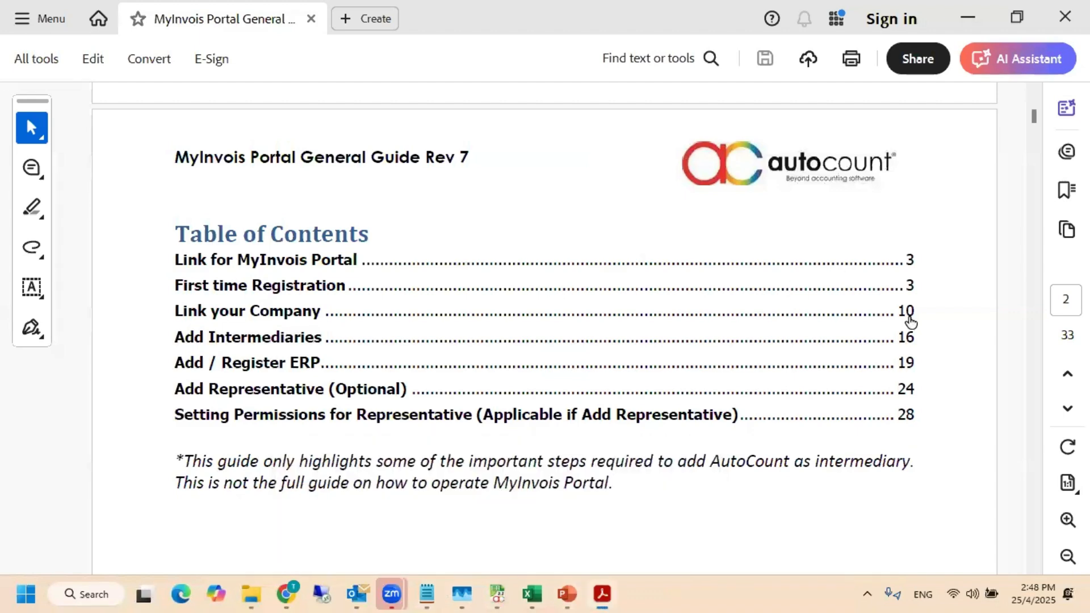
pyautogui.scroll(-1, 908, 323)
pyautogui.scroll(1, 596, 374)
pyautogui.moveTo(502, 594)
pyautogui.moveTo(1034, 117); pyautogui.dragTo(1036, 142)
pyautogui.moveTo(532, 595)
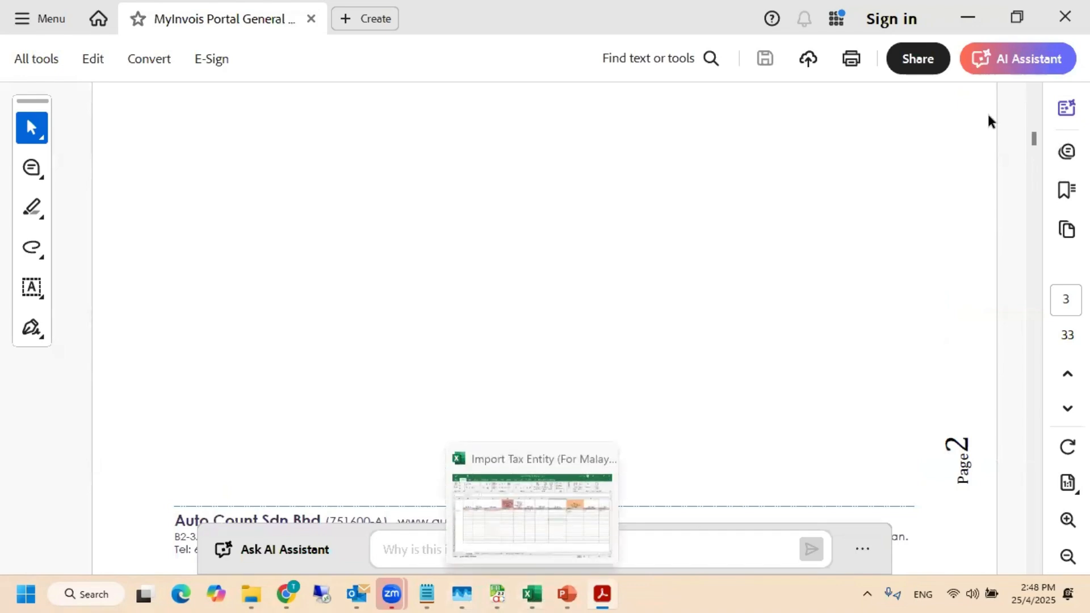
pyautogui.click(1065, 17)
# - Switch back to AutoCount's Company Profile window showing the Connected e-Invoice status
pyautogui.moveTo(497, 594)
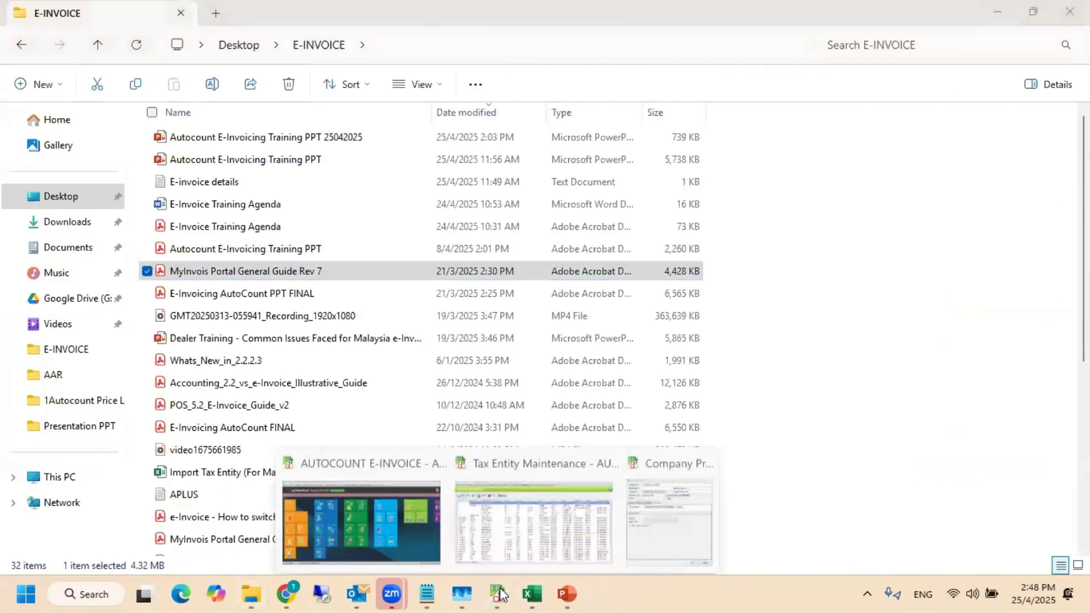
pyautogui.click(637, 518)
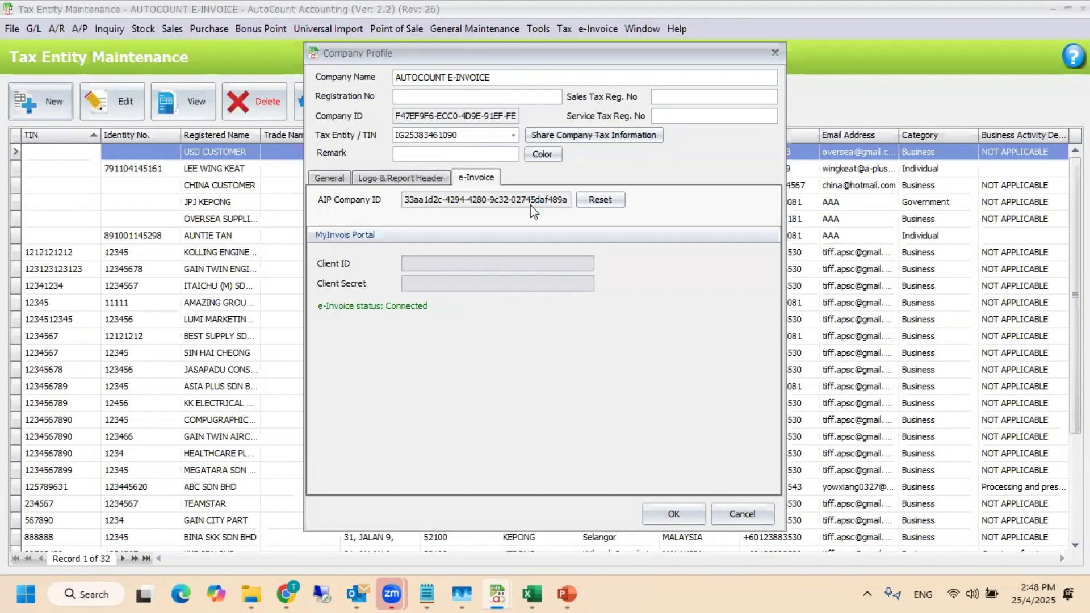
# - Close the Company Profile, dismiss the General Maintenance menu, and switch to the E-INVOICE folder
pyautogui.click(775, 53)
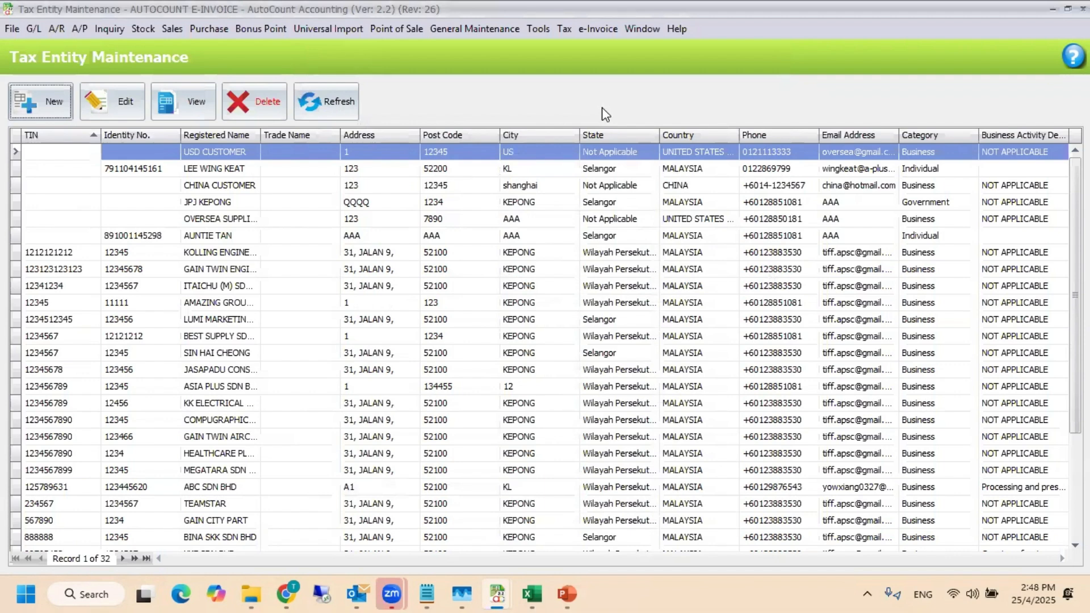
pyautogui.click(467, 26)
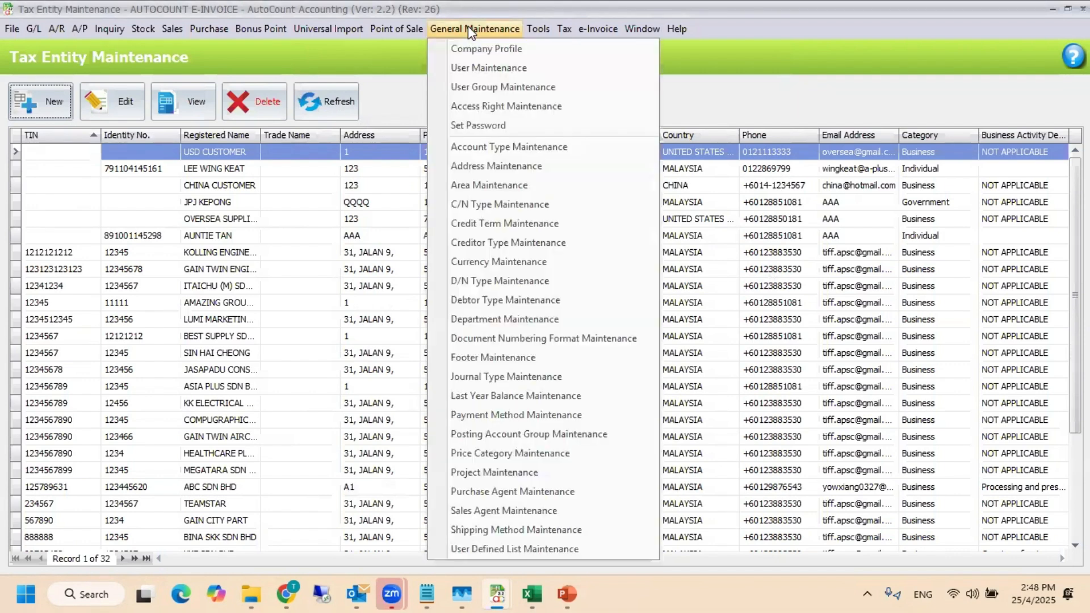
pyautogui.click(695, 92)
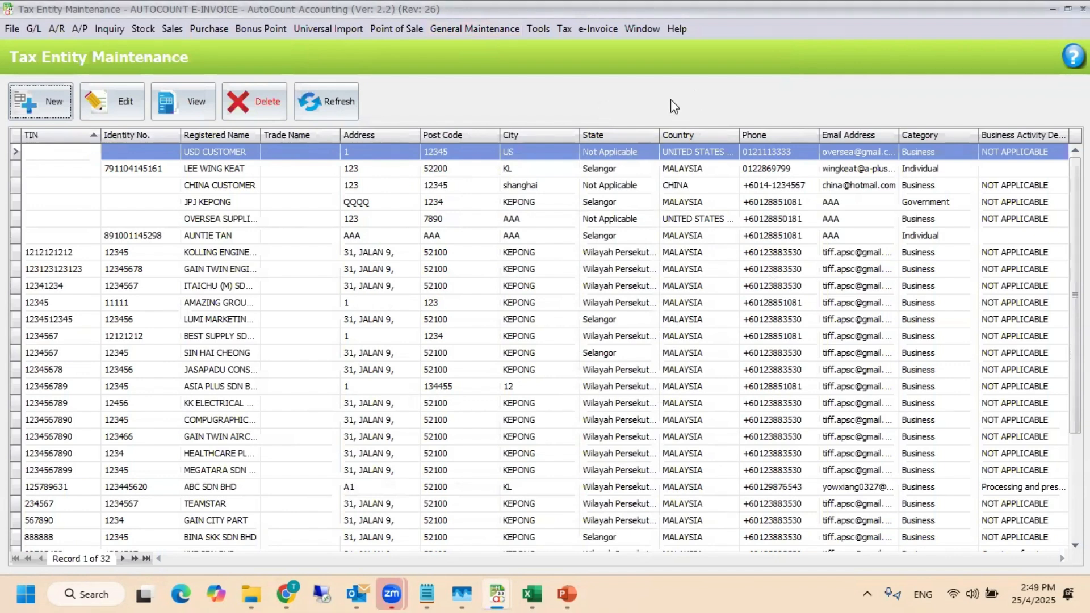
pyautogui.hotkey('alt', 'Tab')
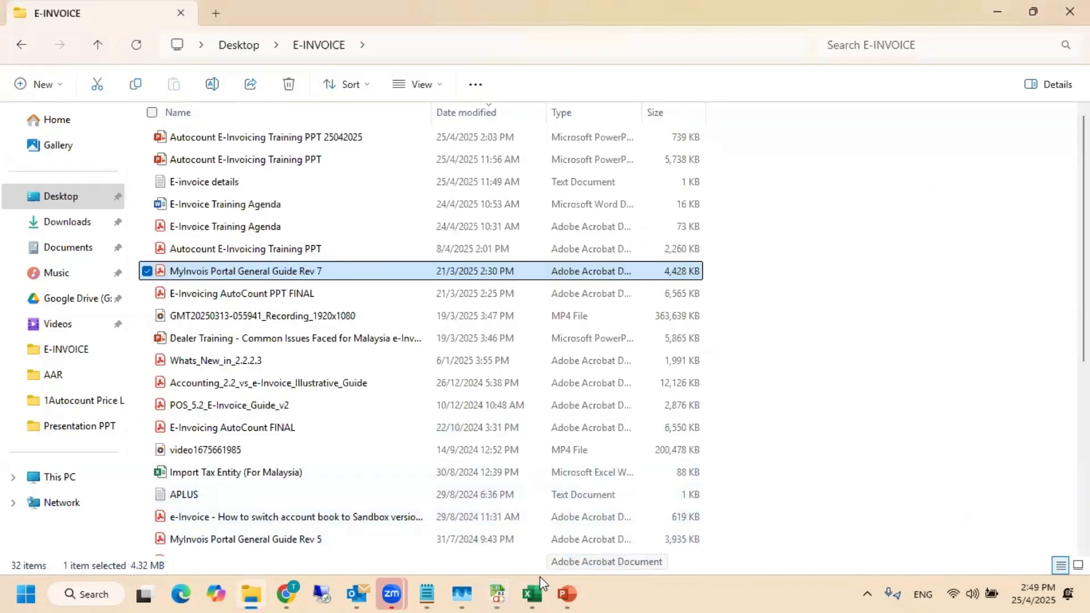
# - Bring AutoCount Accounting back to the front from the taskbar
pyautogui.click(500, 593)
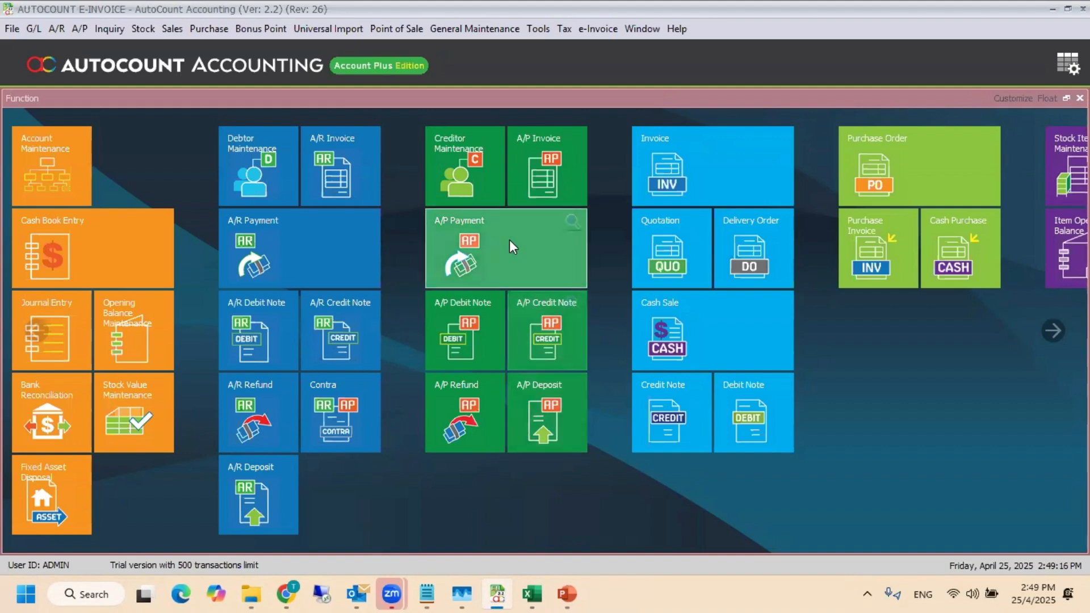
# - Open Tax Entity Maintenance from the Tax menu and start a new tax entity
pyautogui.click(563, 31)
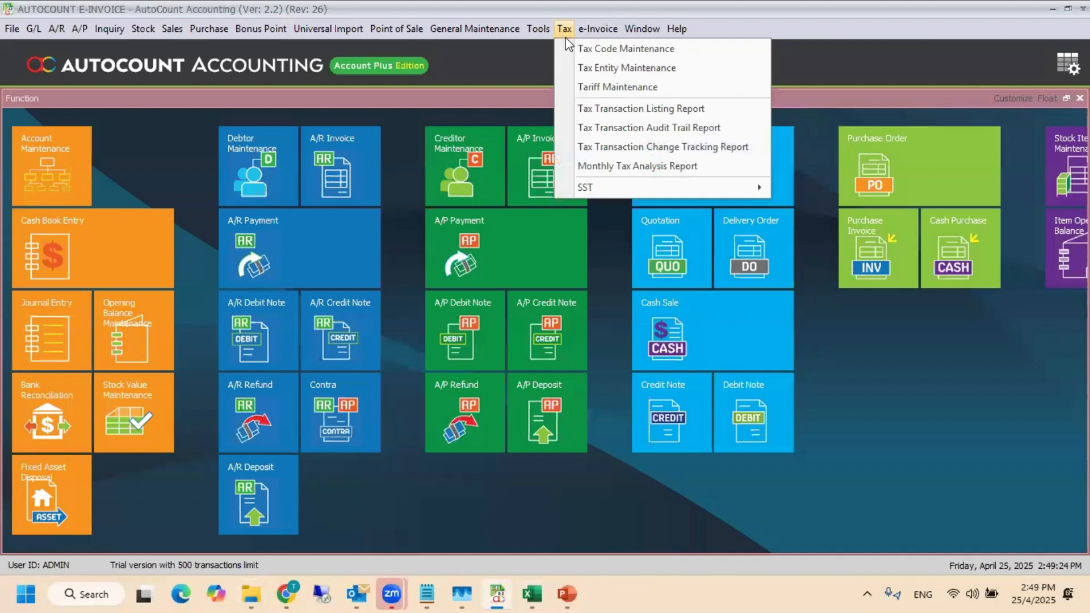
pyautogui.click(584, 70)
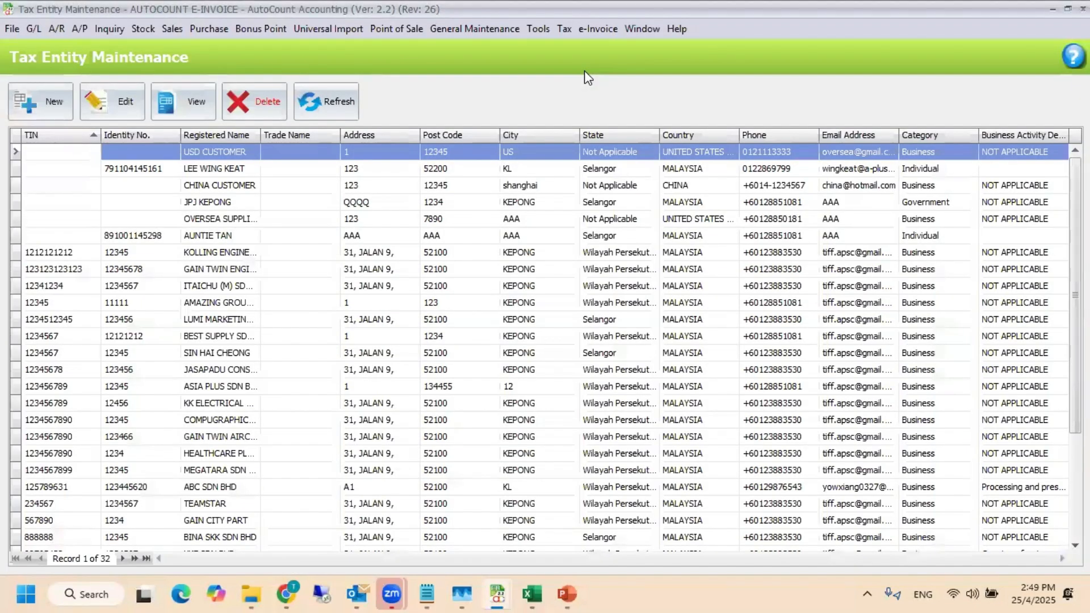
pyautogui.click(47, 104)
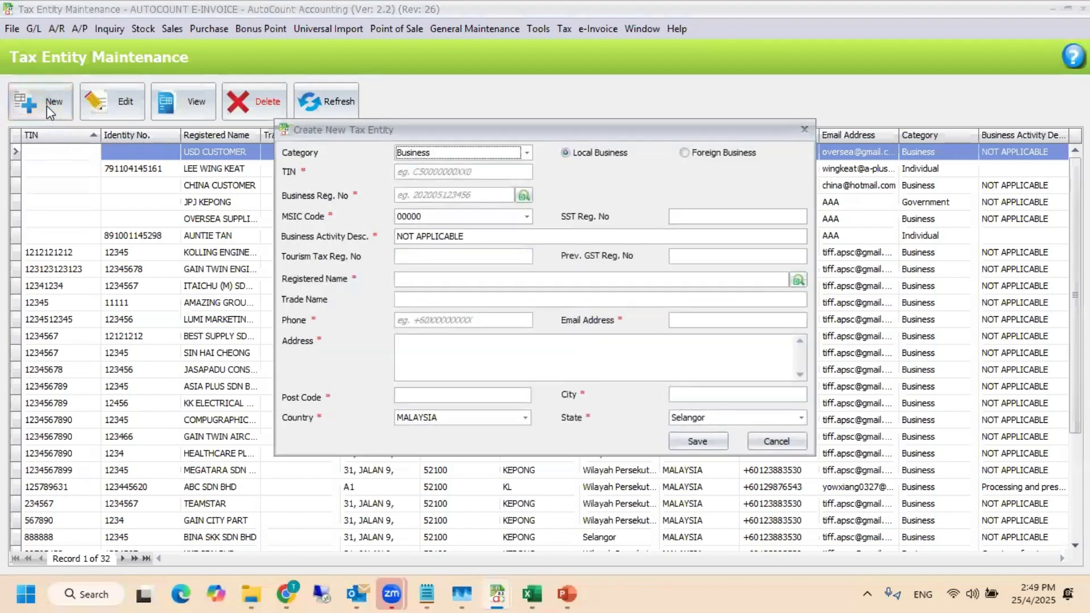
pyautogui.click(448, 154)
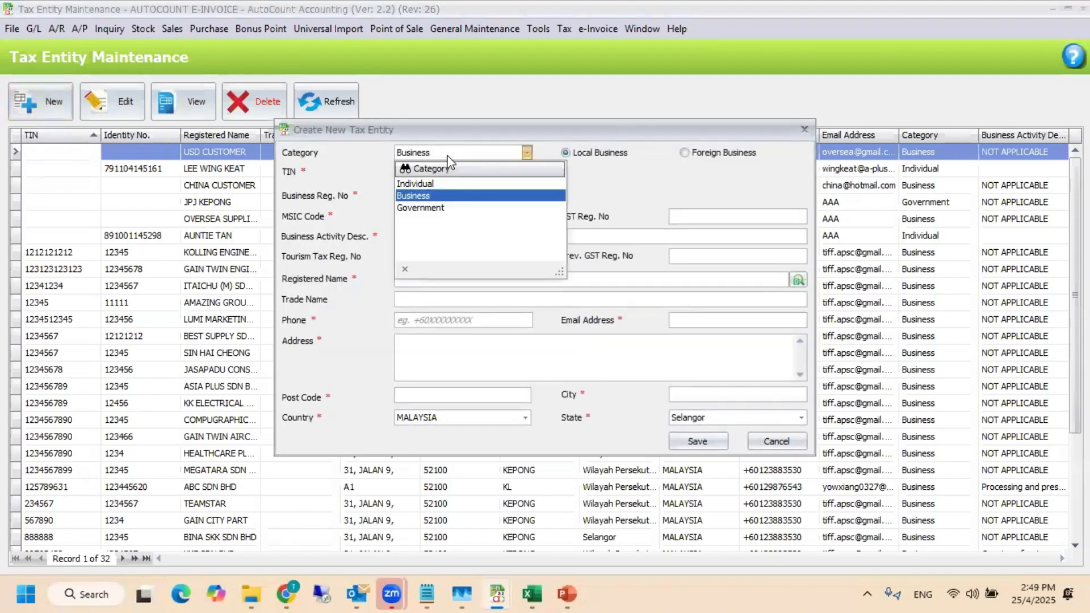
pyautogui.click(670, 233)
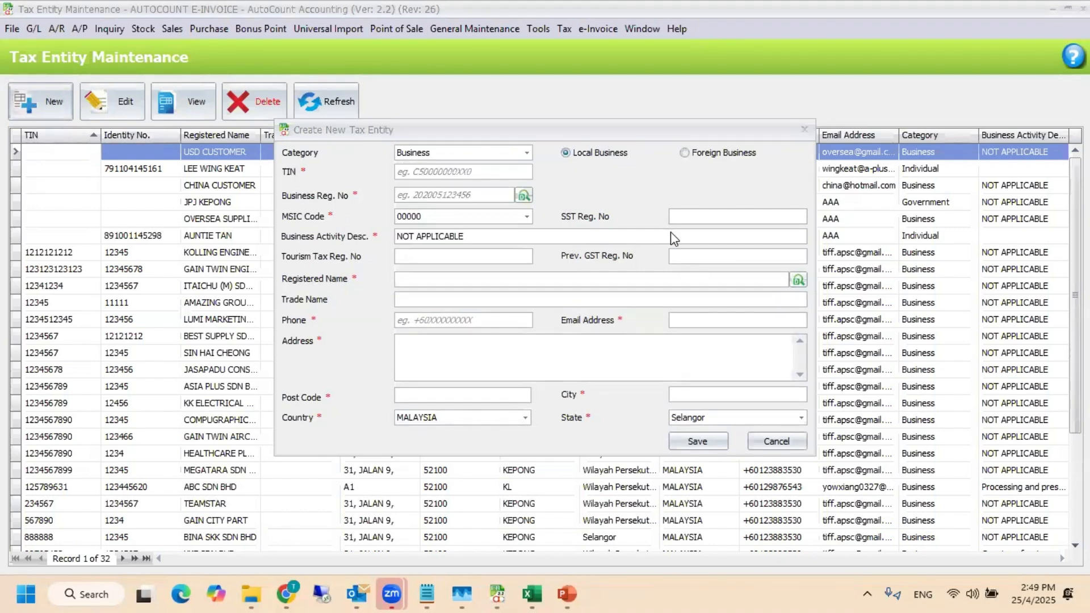
pyautogui.click(436, 152)
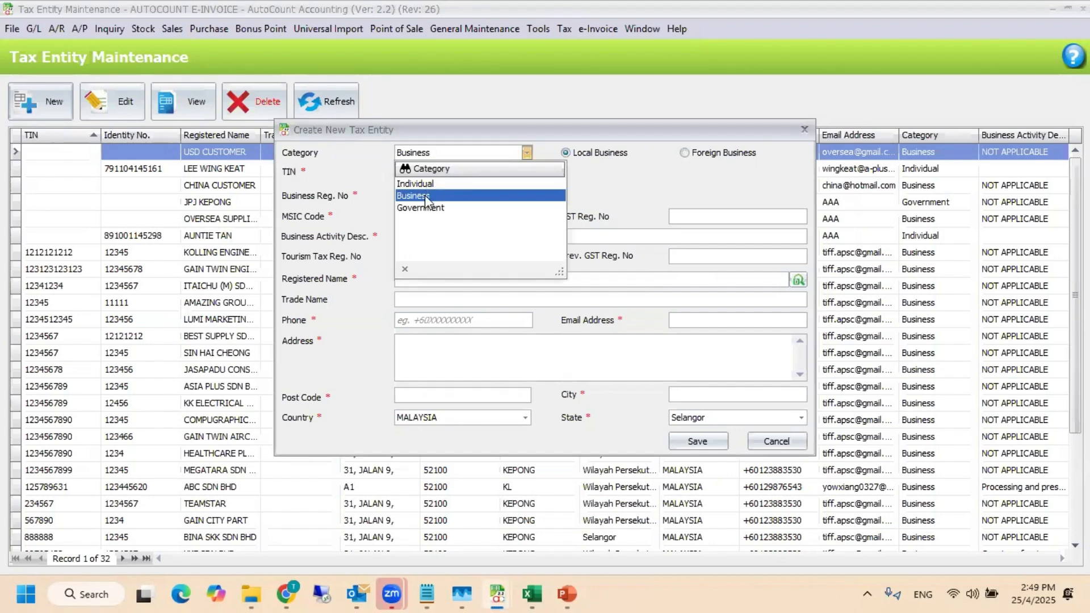
pyautogui.click(425, 196)
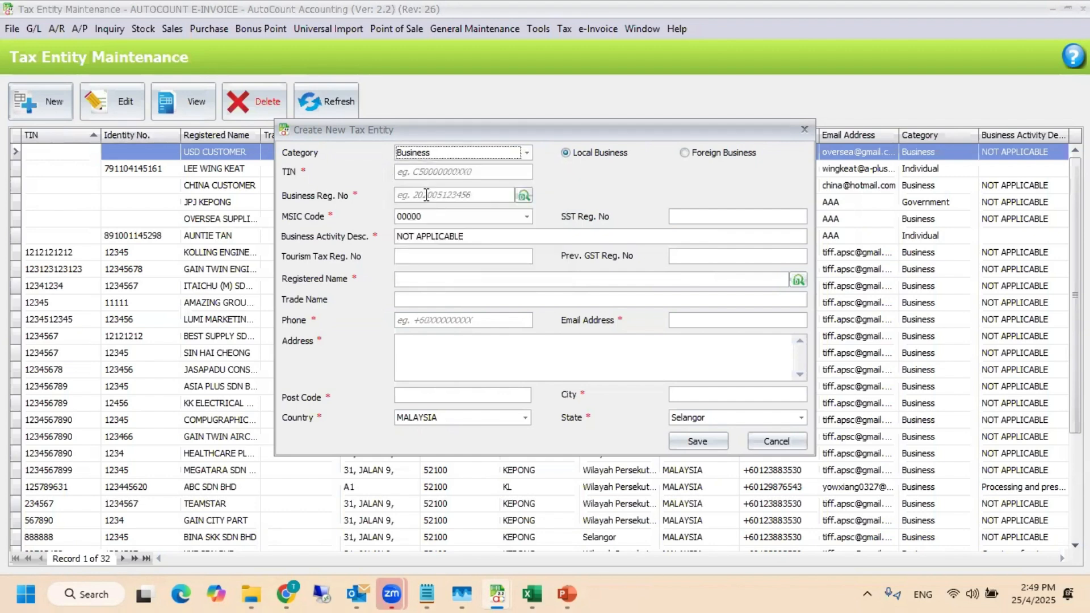
pyautogui.click(426, 152)
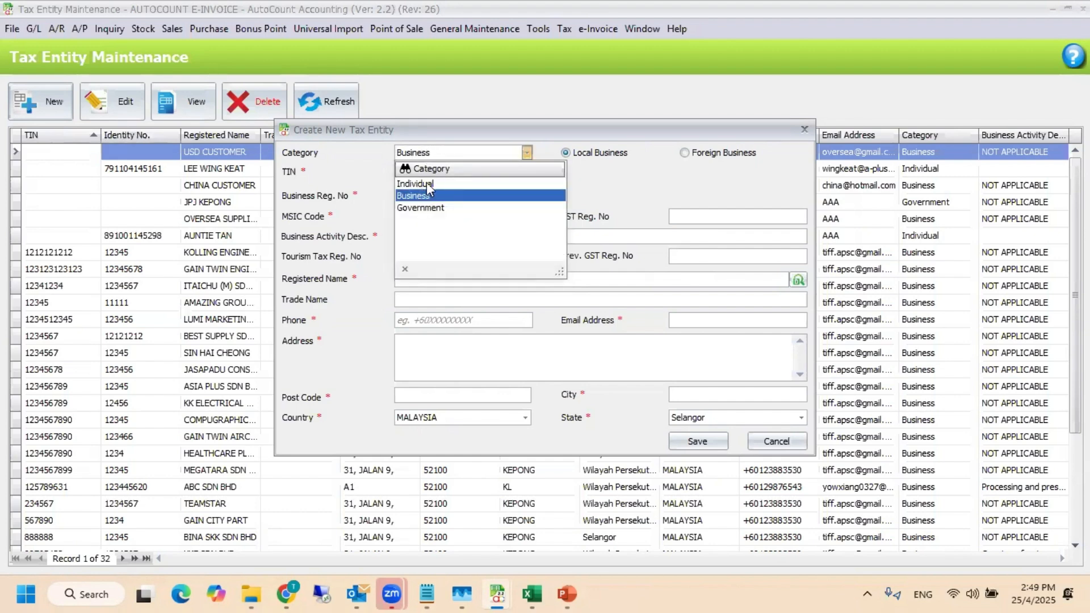
pyautogui.click(491, 148)
pyautogui.click(497, 154)
pyautogui.click(459, 150)
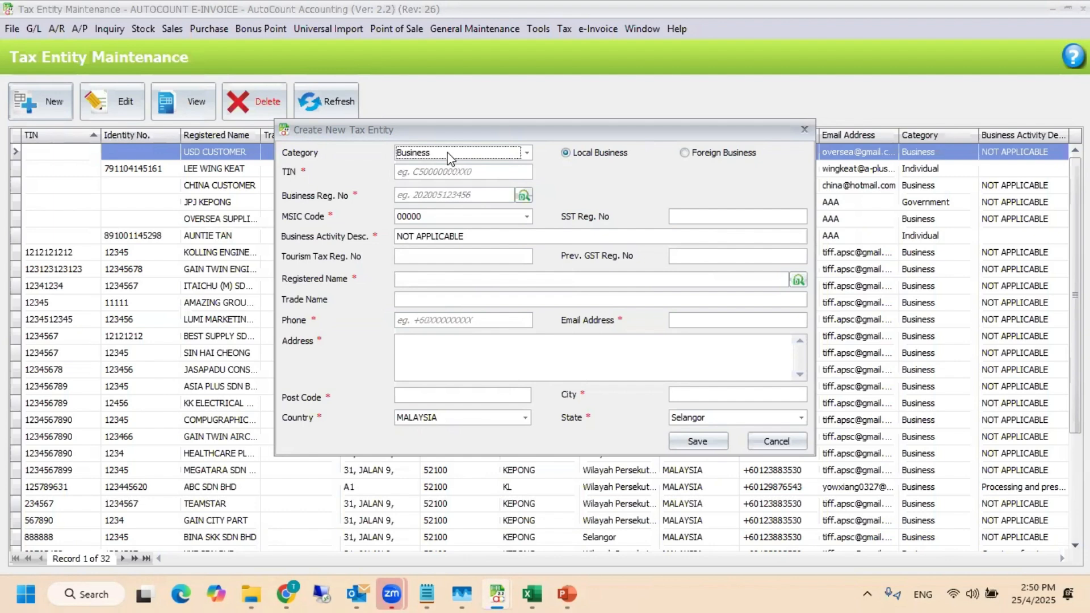
pyautogui.click(566, 153)
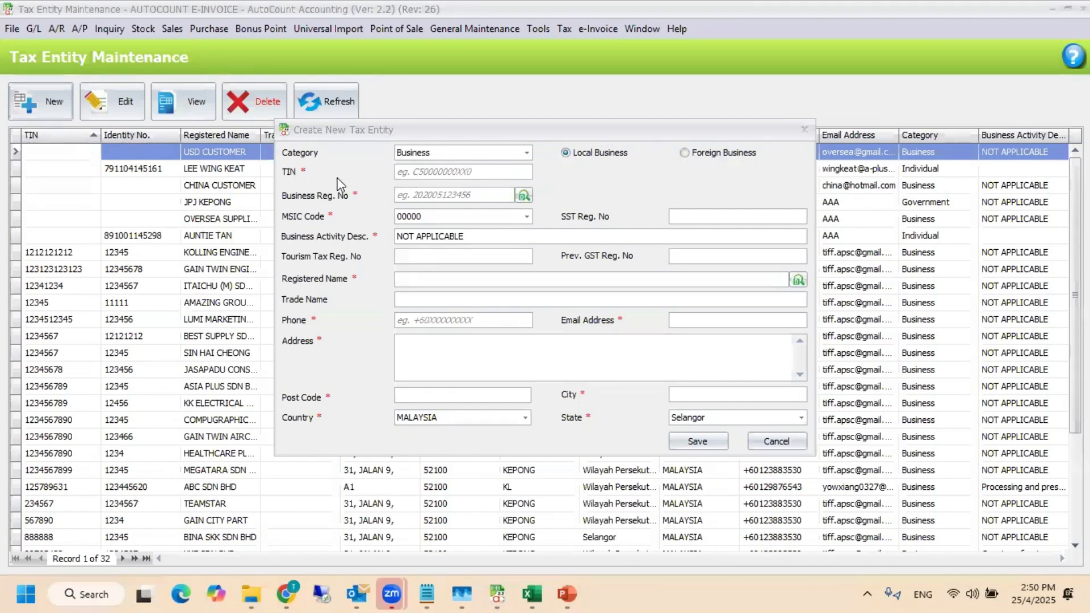
pyautogui.click(400, 172)
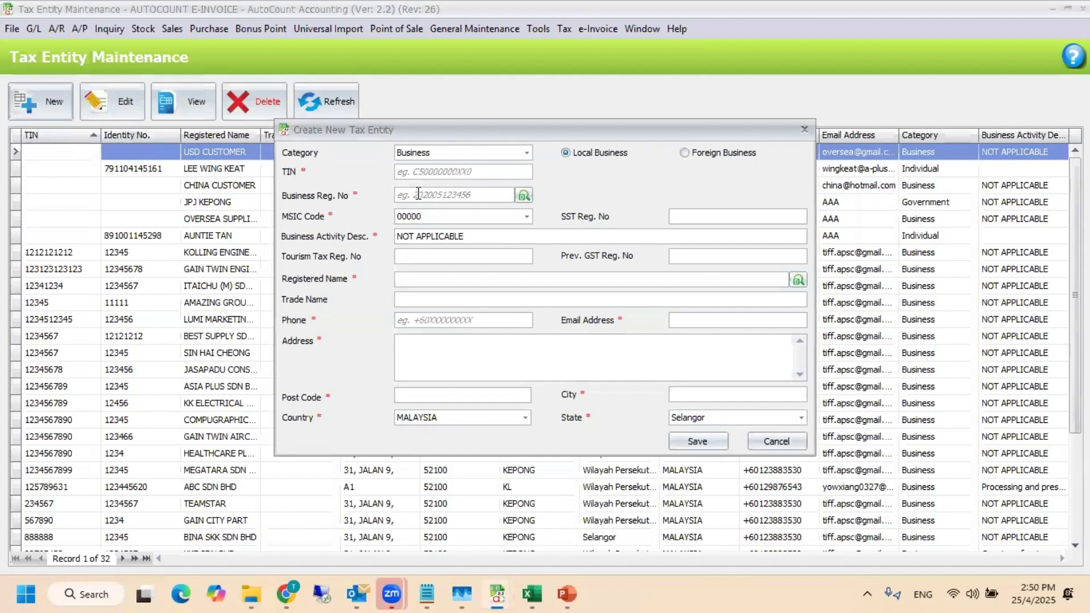
pyautogui.click(420, 196)
pyautogui.click(716, 153)
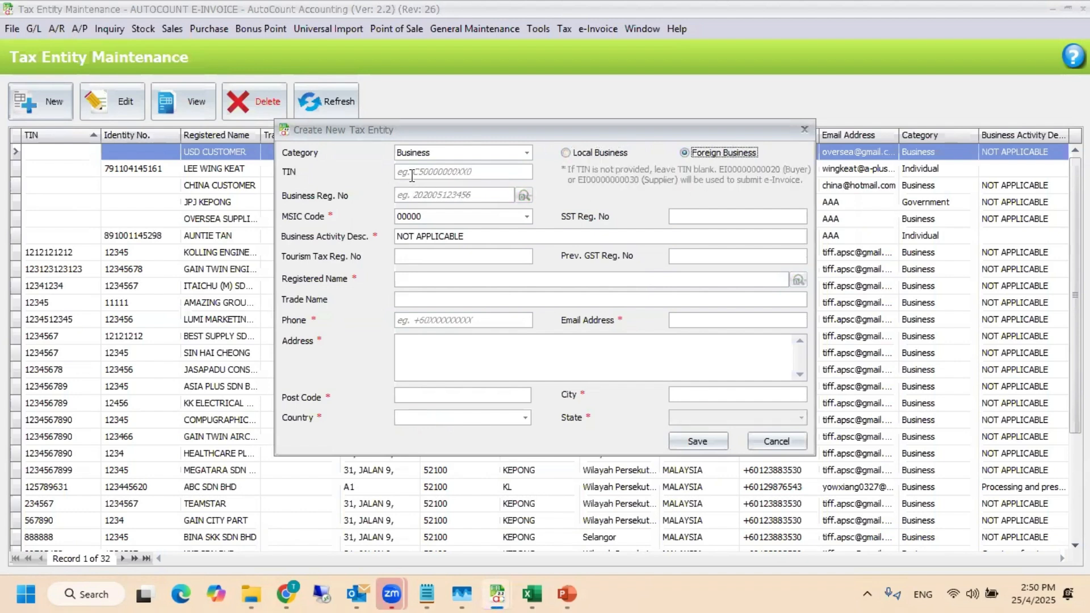
# - Toggle Foreign Business off to leave the entity a Local Business in MALAYSIA, then revisit TIN and Business Reg. No
pyautogui.click(418, 199)
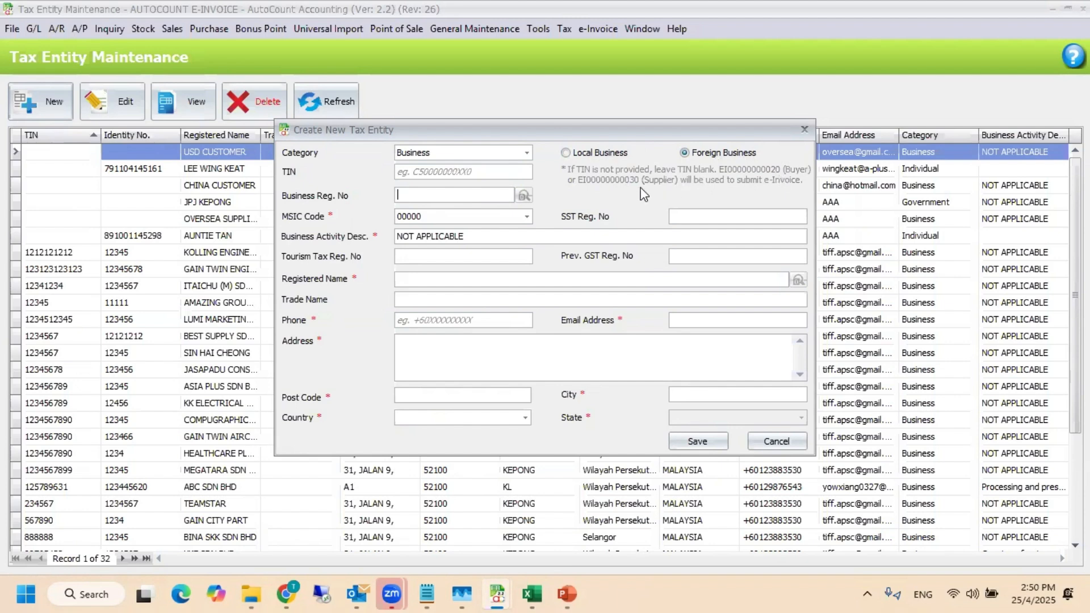
pyautogui.click(593, 153)
pyautogui.click(684, 153)
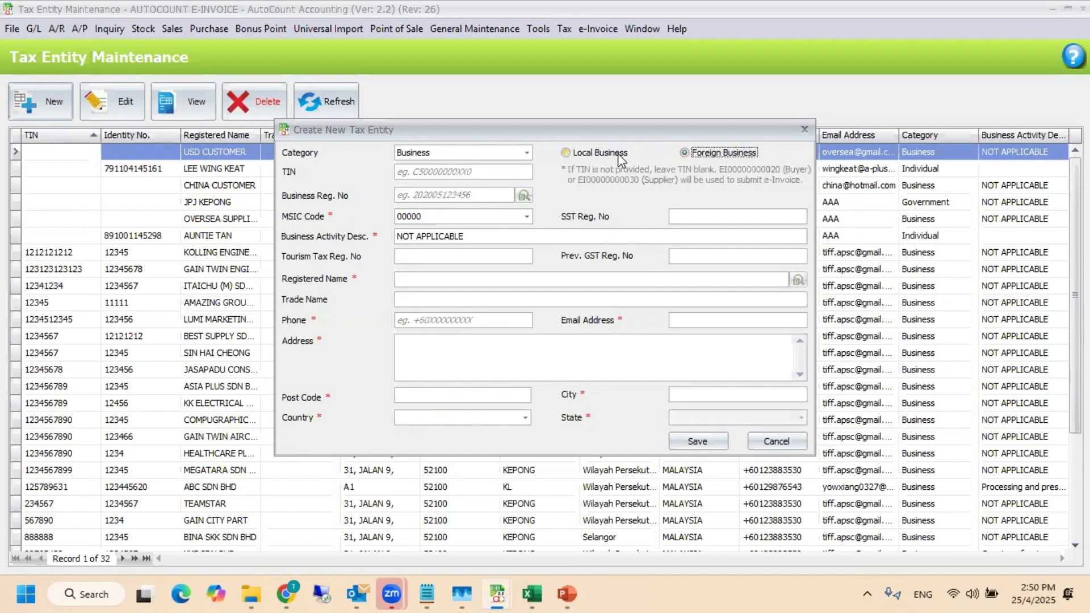
pyautogui.click(603, 156)
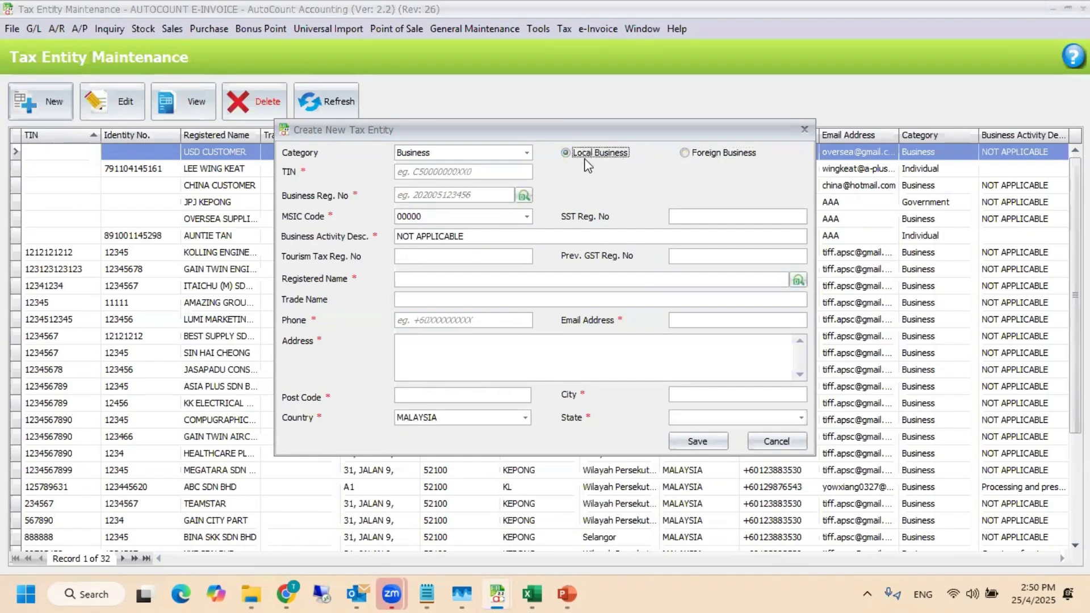
pyautogui.click(425, 170)
pyautogui.click(414, 195)
pyautogui.click(527, 220)
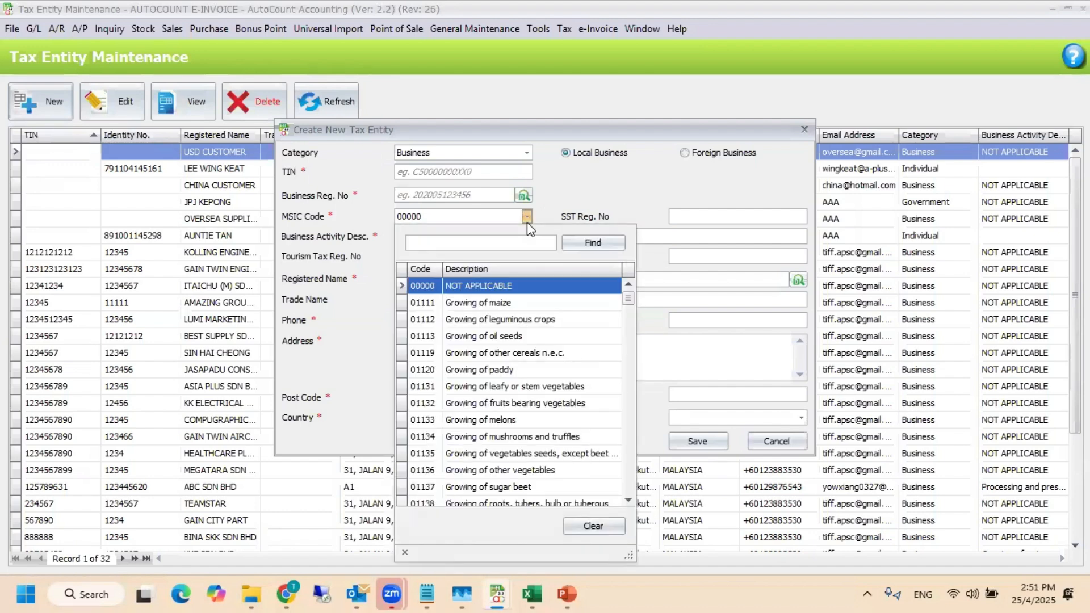
pyautogui.moveTo(628, 298)
pyautogui.mouseDown()
pyautogui.moveTo(628, 369)
pyautogui.moveTo(628, 296)
pyautogui.mouseUp()
pyautogui.click(594, 127)
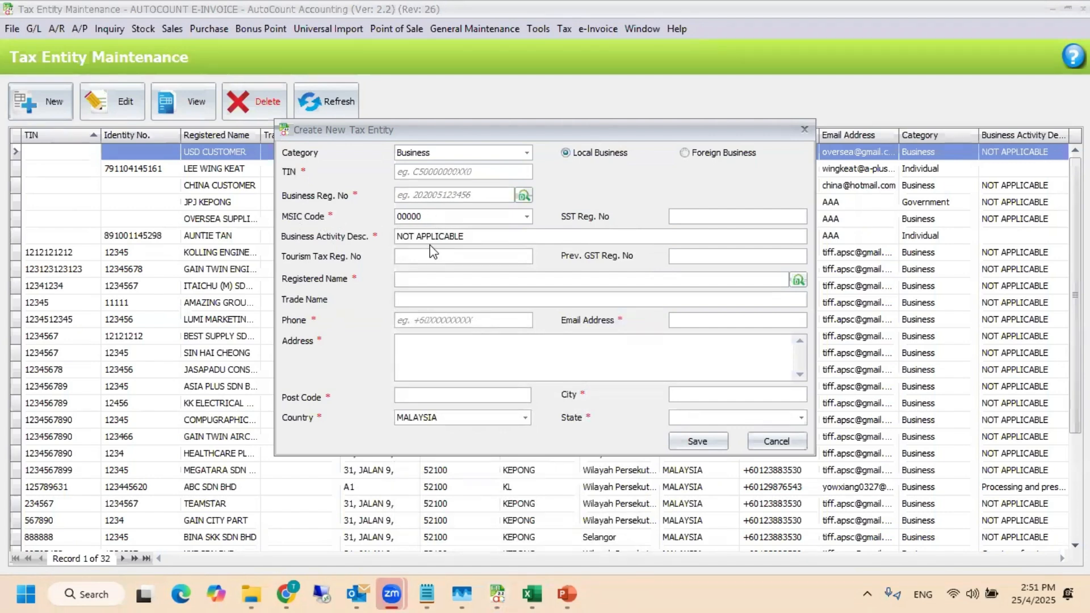
pyautogui.click(694, 216)
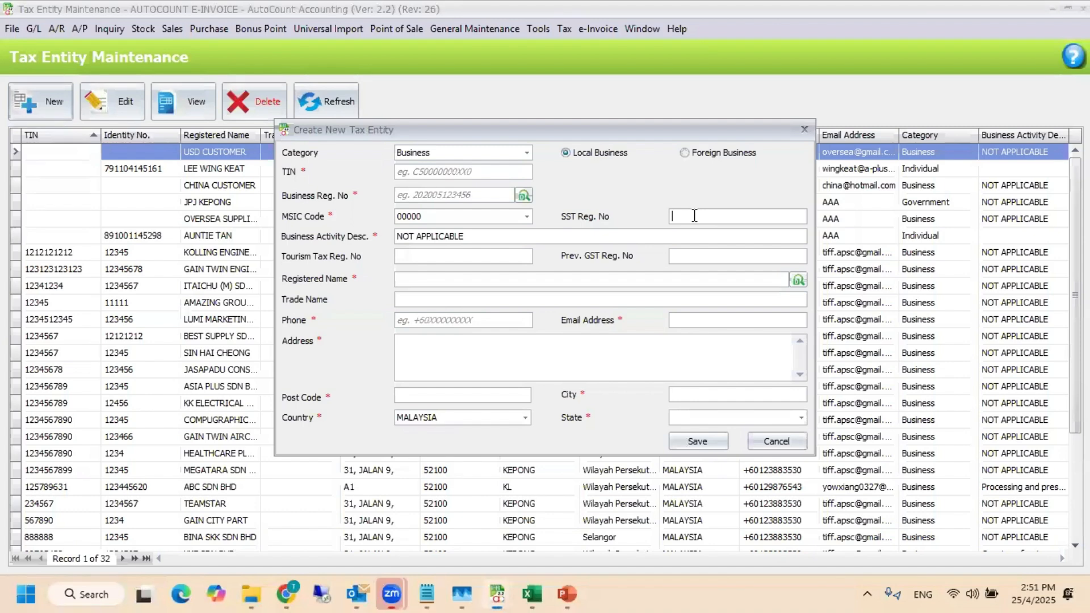
pyautogui.click(416, 257)
pyautogui.click(696, 217)
# - Enter NA as the SST Reg. No, then move through Registered Name and Email Address
pyautogui.press('capslock')
pyautogui.write('NA')
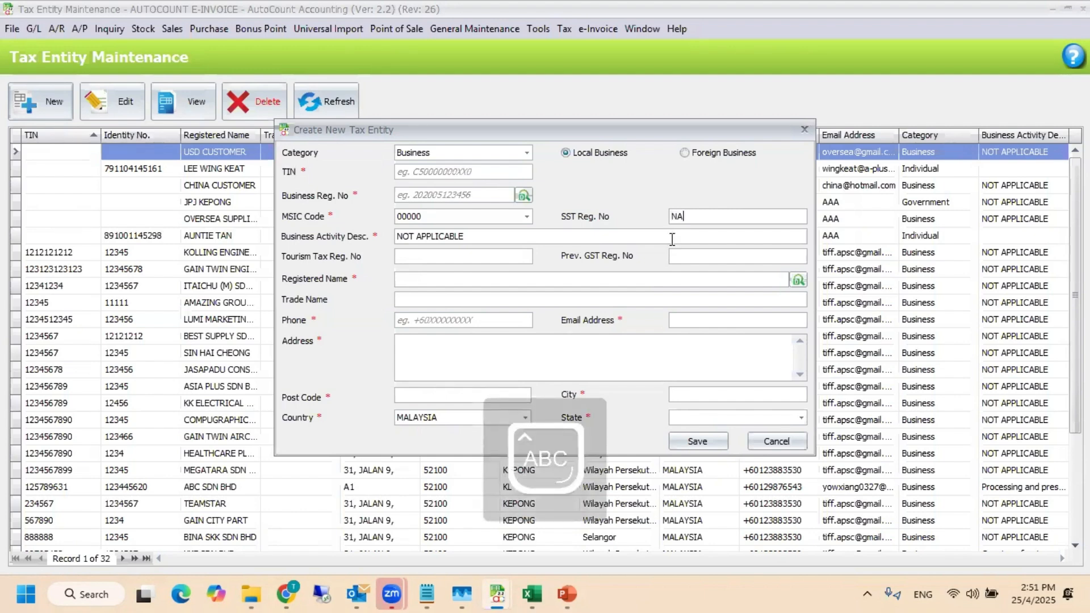
pyautogui.press('BackSpace')
pyautogui.write('/')
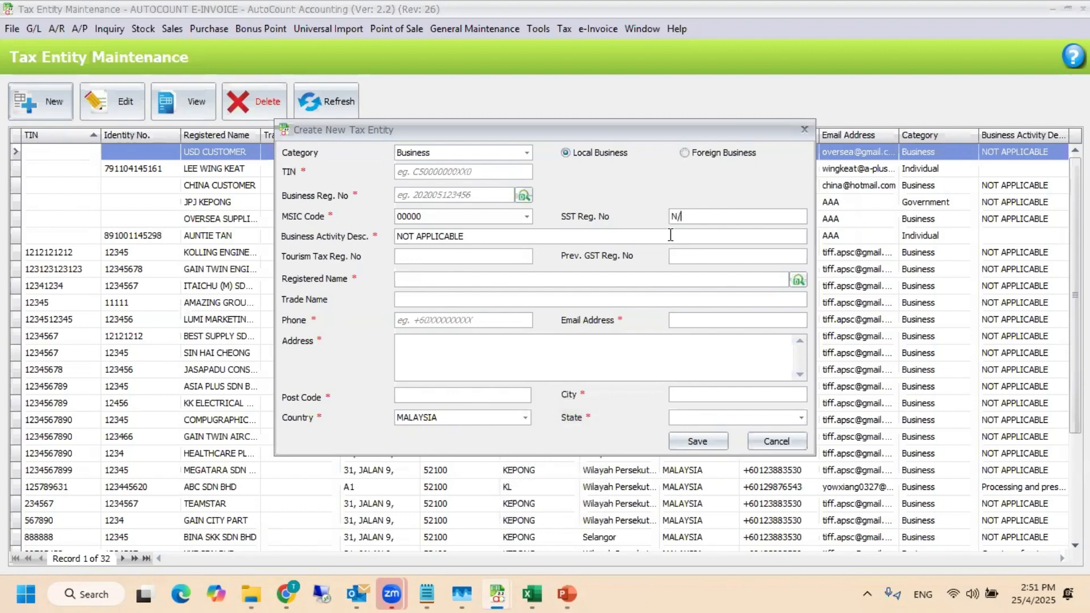
pyautogui.write('A')
pyautogui.moveTo(698, 216); pyautogui.dragTo(652, 218)
pyautogui.click(693, 217)
pyautogui.press('BackSpace')
pyautogui.press('BackSpace')
pyautogui.write('A')
pyautogui.click(418, 277)
pyautogui.click(708, 321)
# - Tick Foreign Business, set Category to Individual and Identity Type to MyKAD, then focus IC No
pyautogui.click(705, 154)
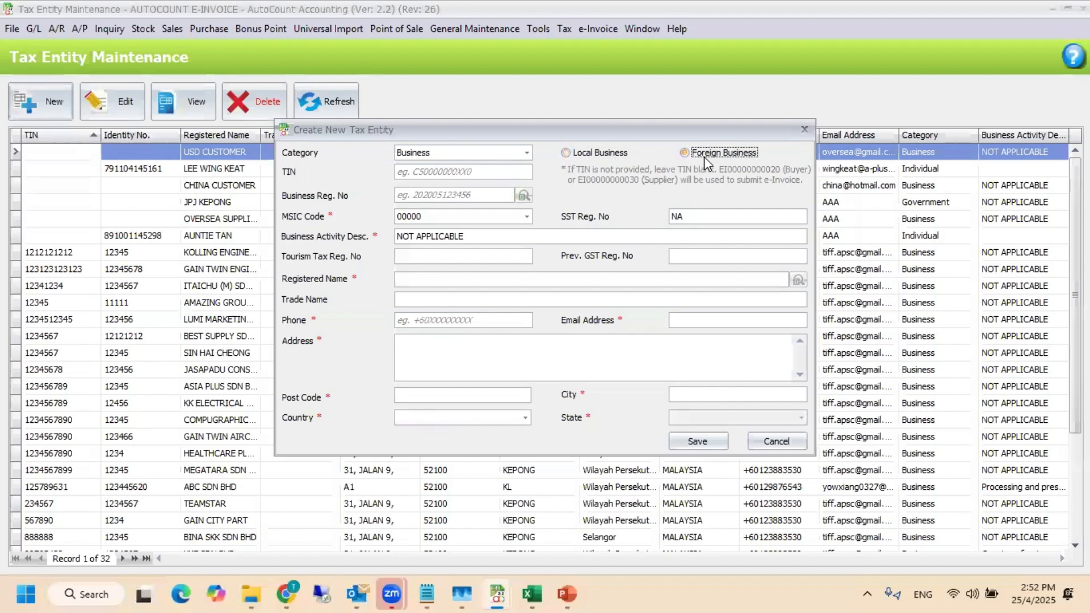
pyautogui.click(425, 168)
pyautogui.click(432, 196)
pyautogui.click(507, 157)
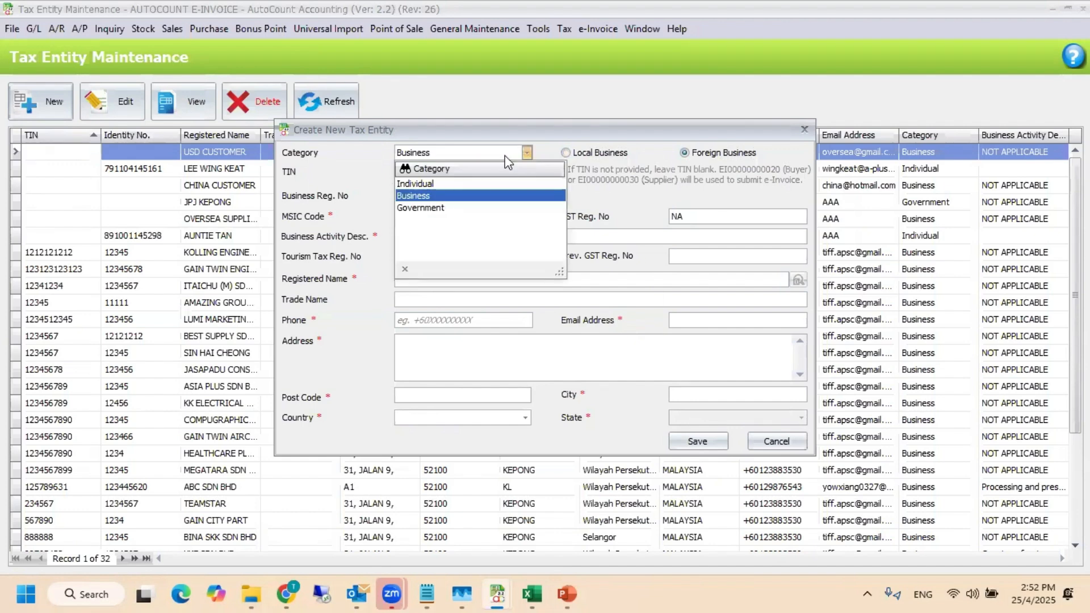
pyautogui.click(424, 184)
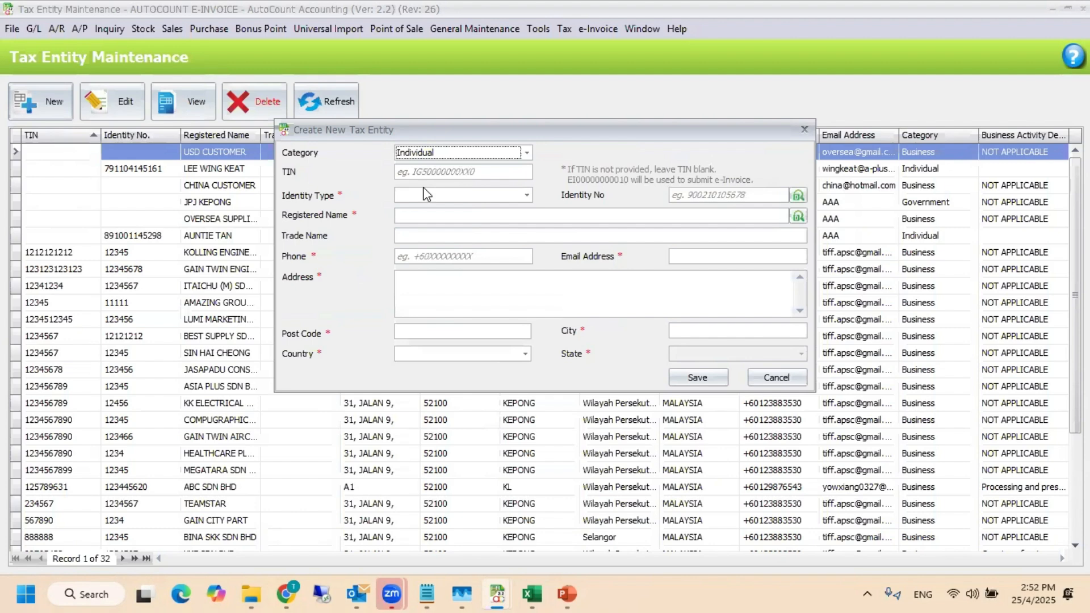
pyautogui.click(527, 195)
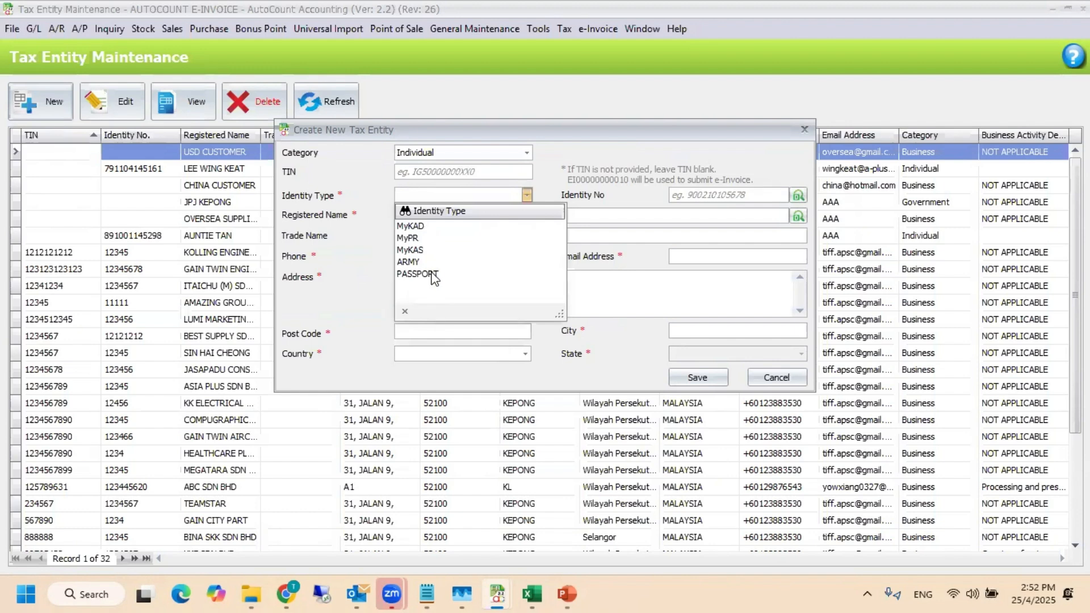
pyautogui.click(414, 227)
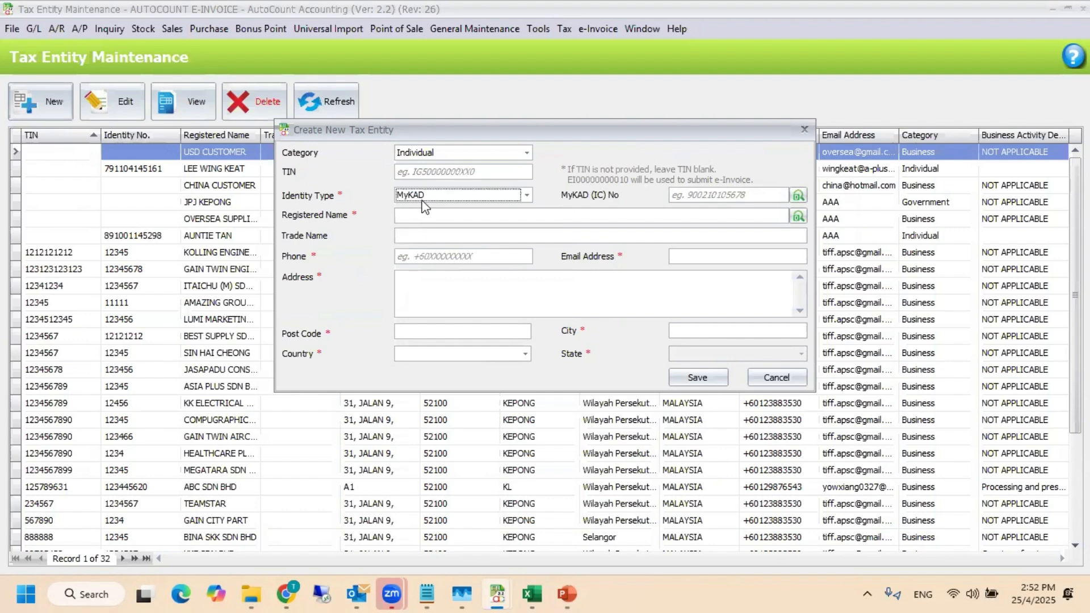
pyautogui.click(695, 195)
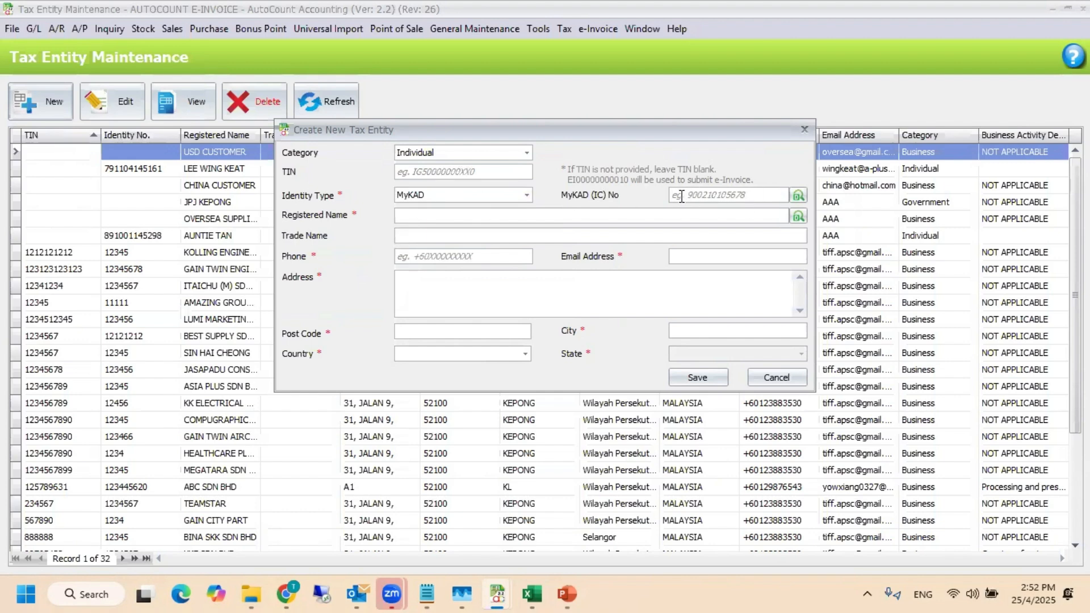
pyautogui.click(421, 214)
# - Switch the category to Government, check Business Reg. No and Registered Name, then close the form
pyautogui.click(527, 153)
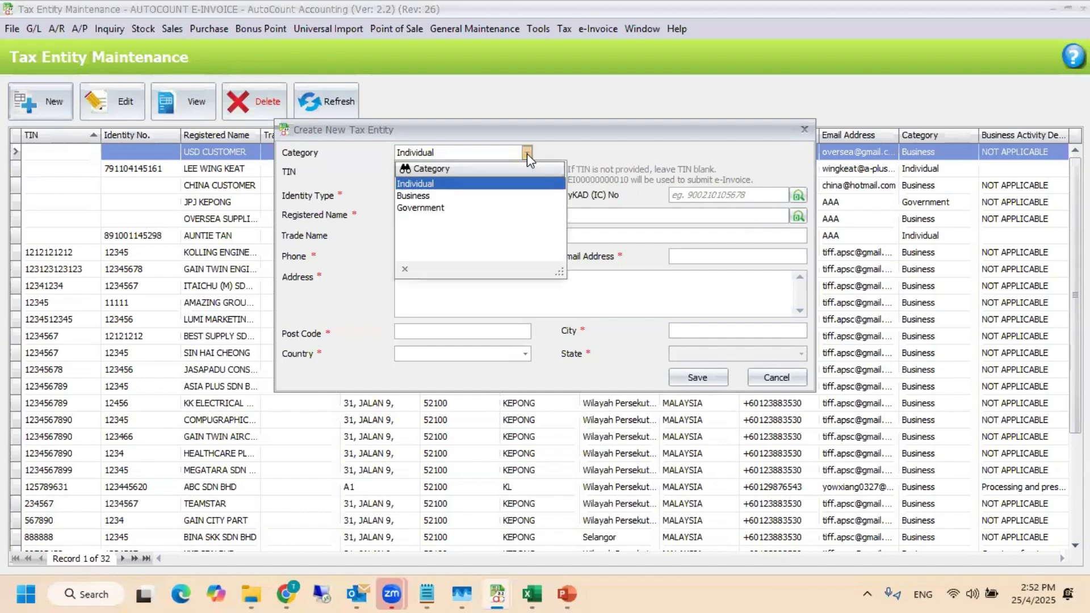
pyautogui.click(501, 208)
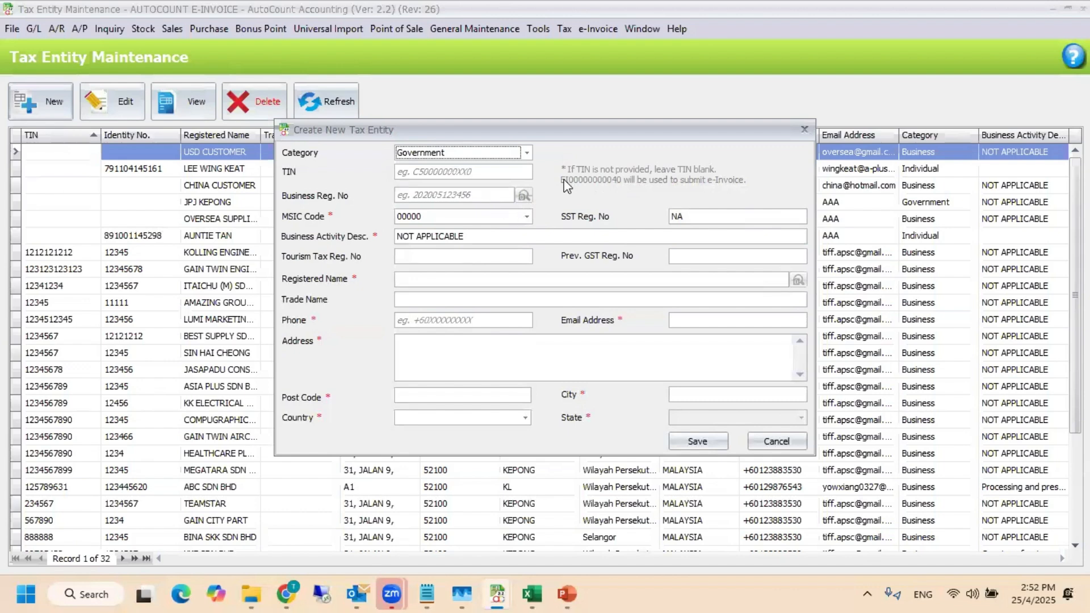
pyautogui.click(421, 192)
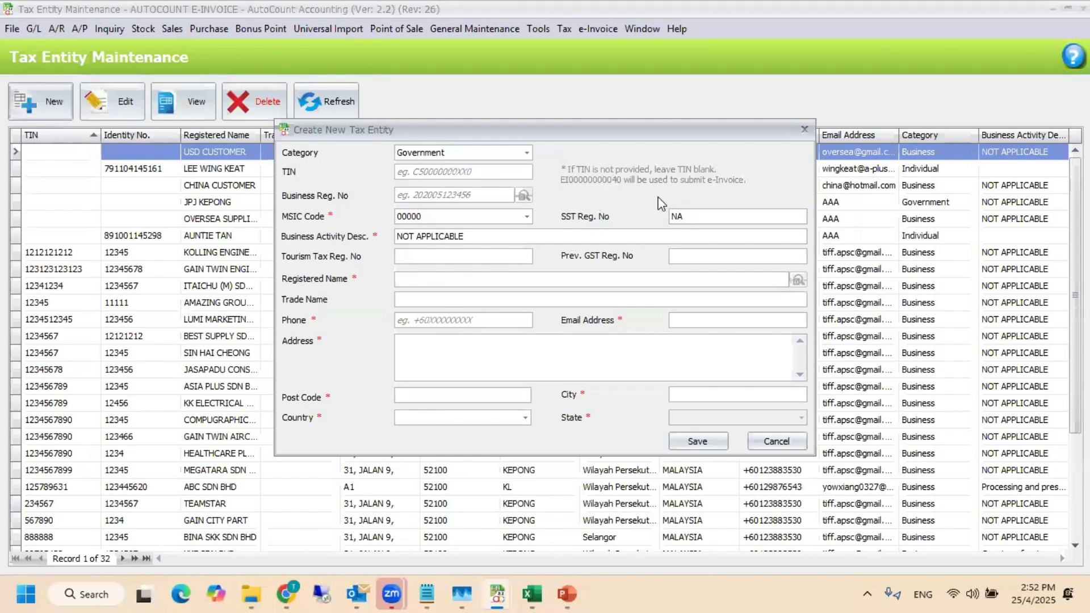
pyautogui.click(413, 282)
pyautogui.click(802, 130)
# - Decline saving the new tax entity, reopen Tax Entity Maintenance, and select a row
pyautogui.click(539, 315)
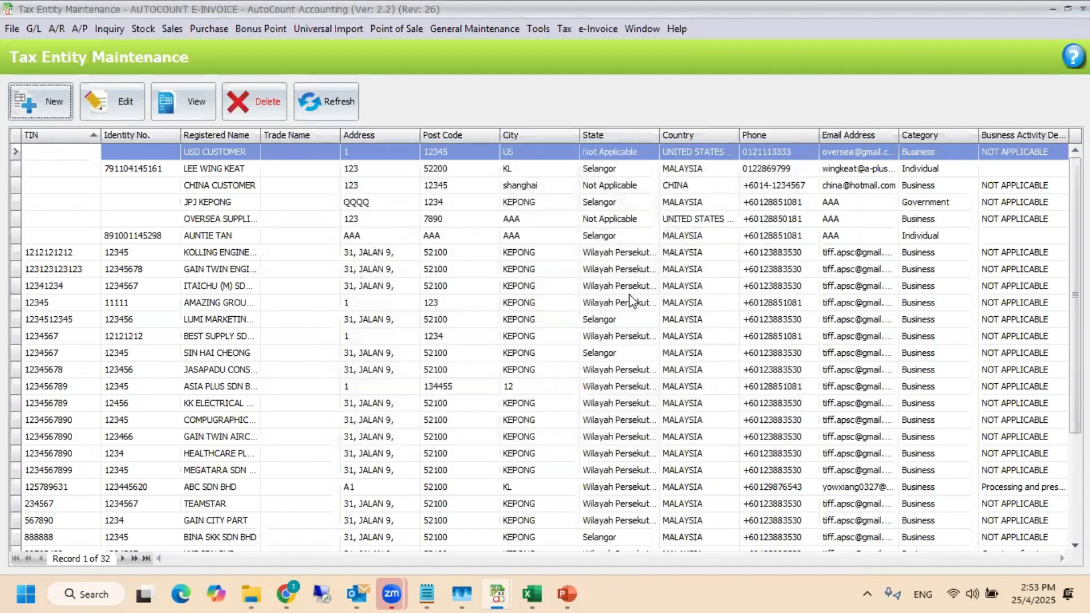
pyautogui.click(565, 31)
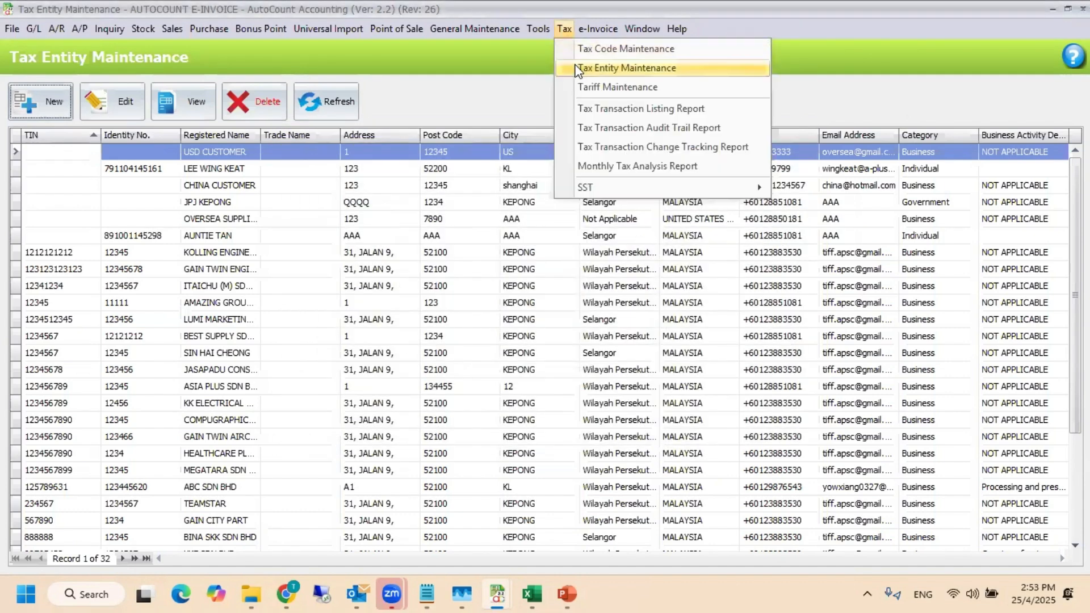
pyautogui.click(577, 69)
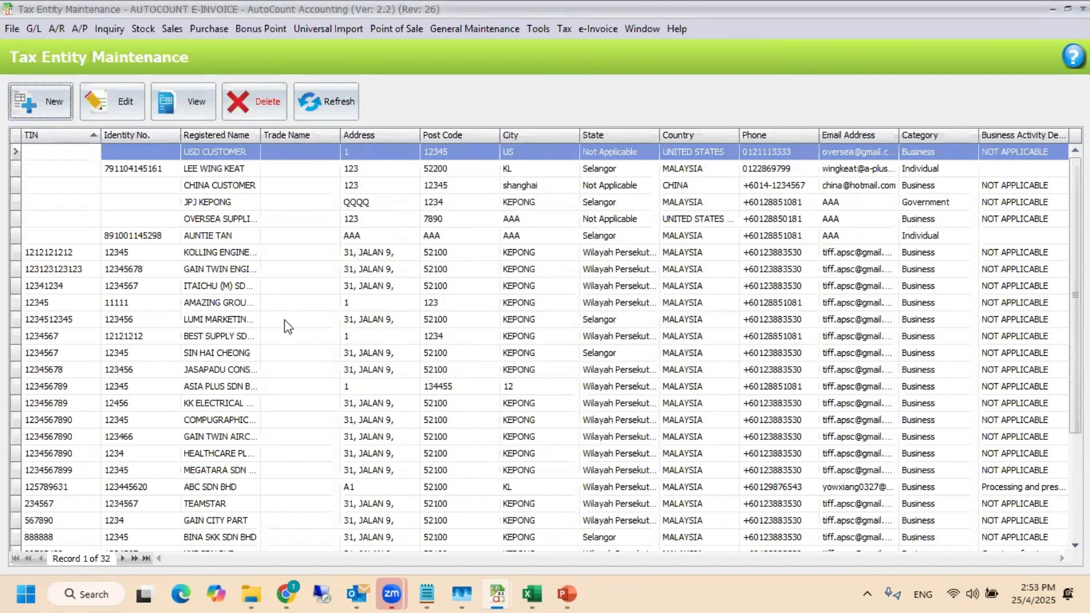
pyautogui.click(239, 285)
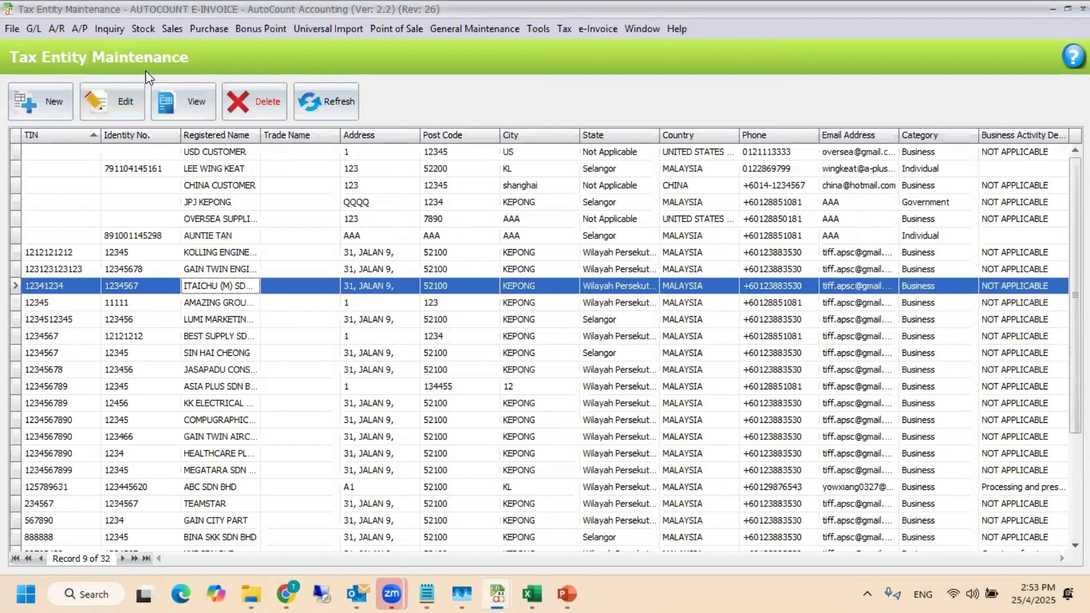
pyautogui.click(57, 28)
# - Edit debtor ABC SDN BHD and inspect its Tax Entity/TIN list without changing it
pyautogui.click(56, 47)
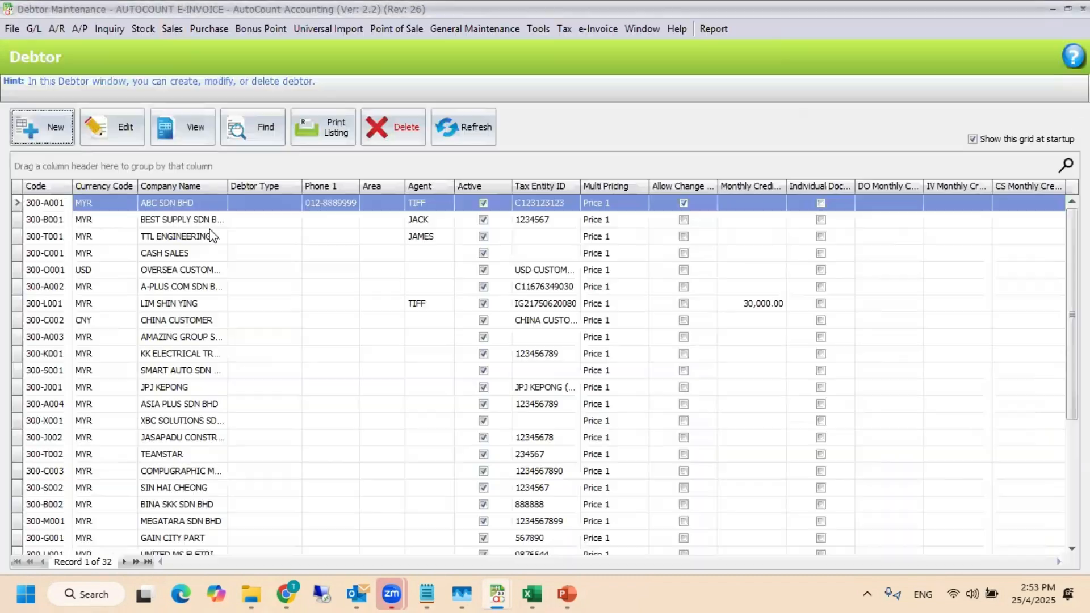
pyautogui.click(55, 31)
pyautogui.click(59, 48)
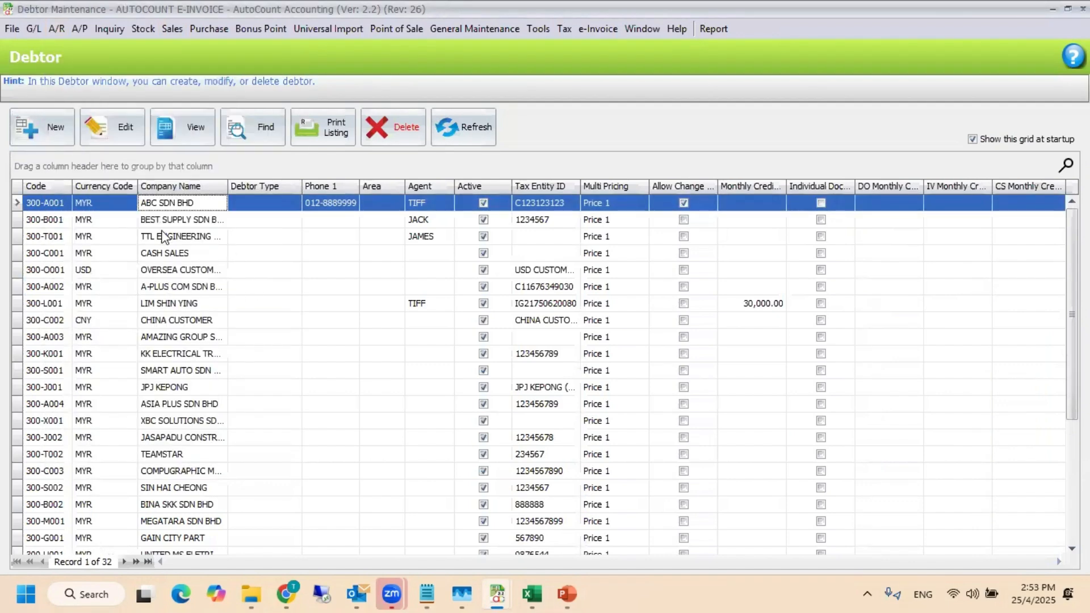
pyautogui.click(115, 127)
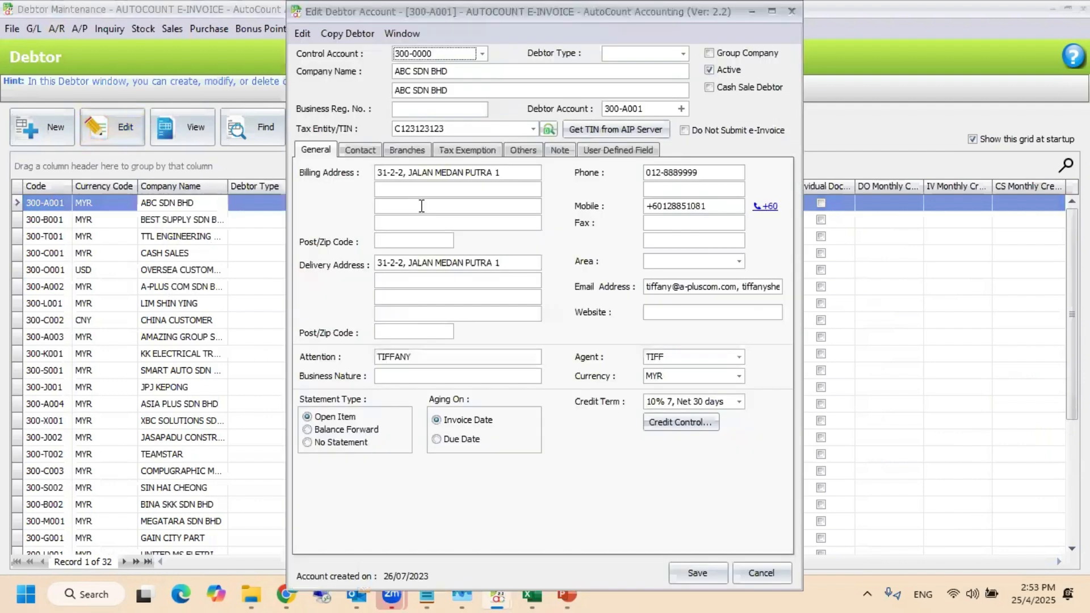
pyautogui.click(454, 71)
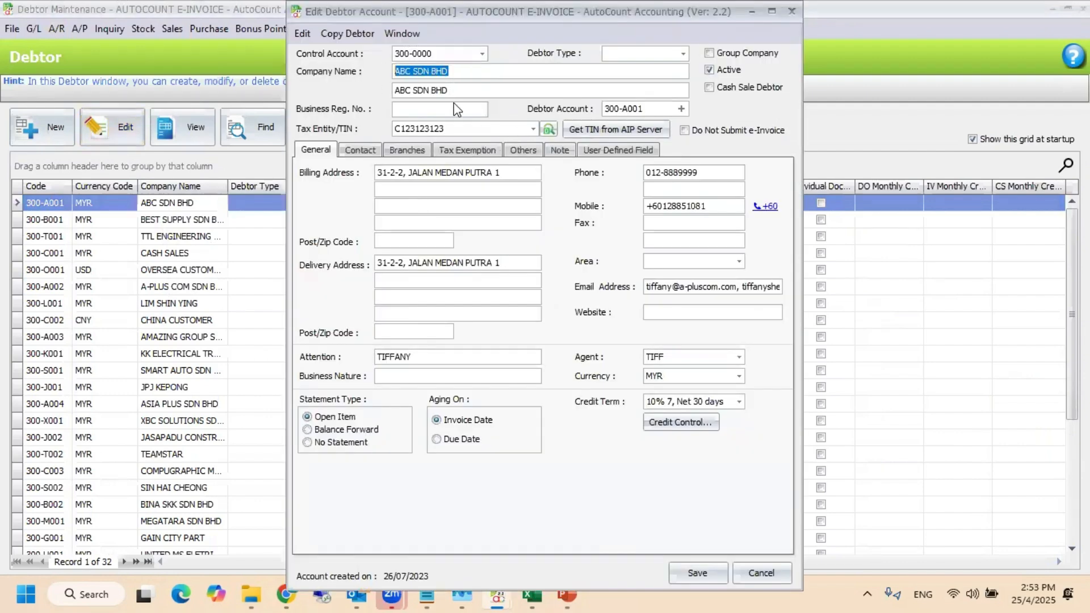
pyautogui.click(531, 130)
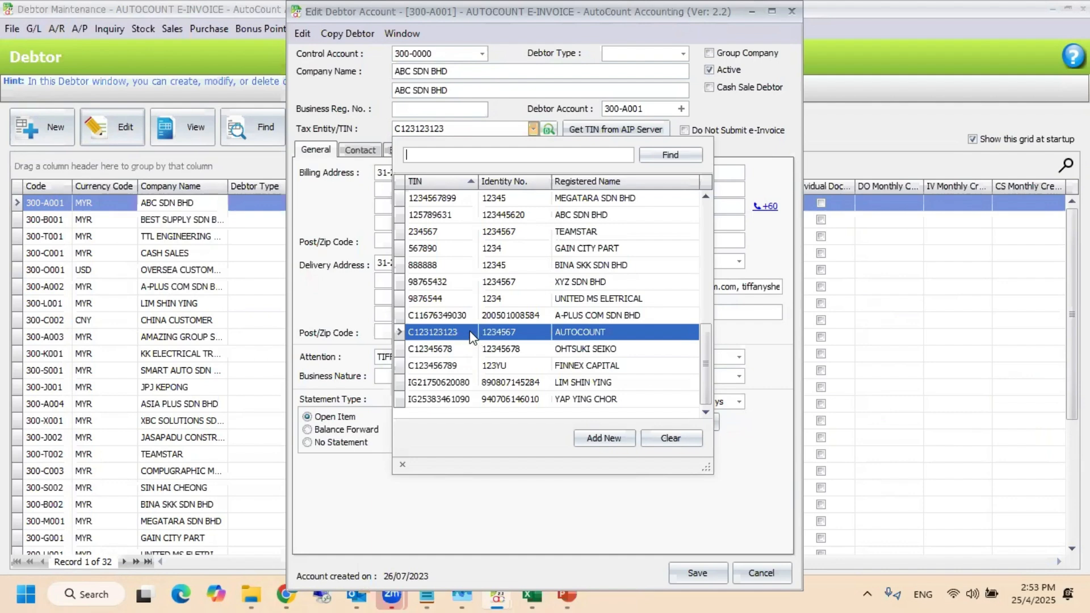
pyautogui.click(734, 114)
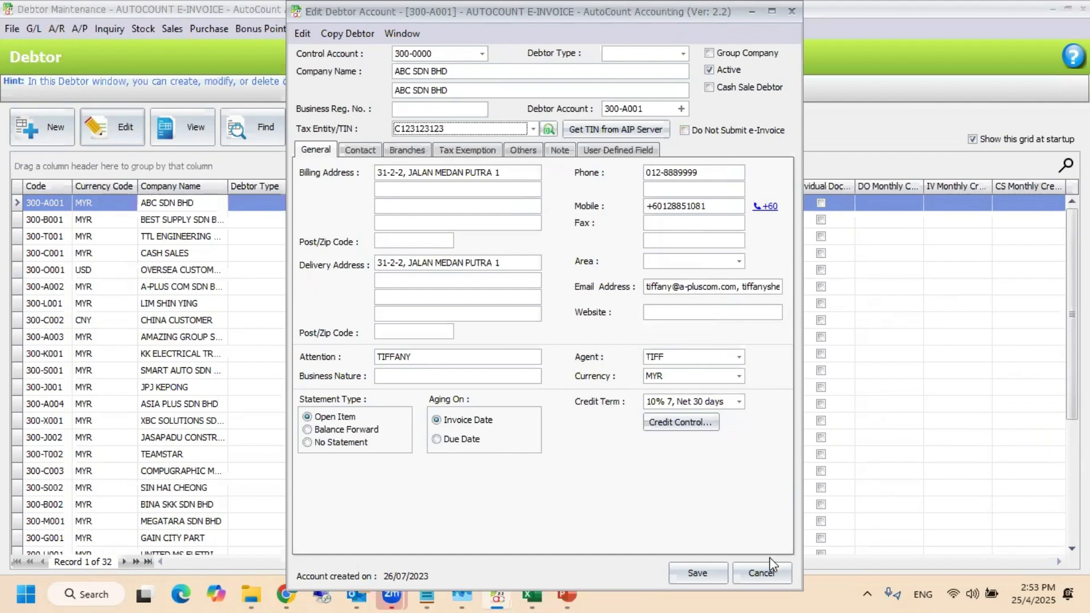
# - Close the ABC SDN BHD record, then start a new debtor named AUTOCOUNT SDN BHD
pyautogui.click(763, 571)
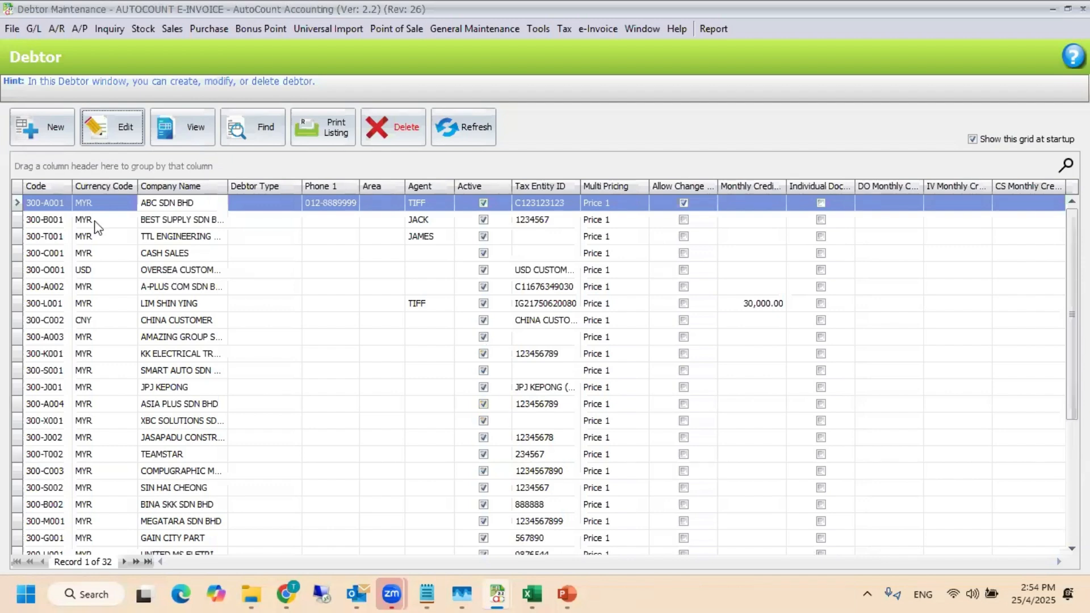
pyautogui.click(59, 129)
pyautogui.write('AUTO')
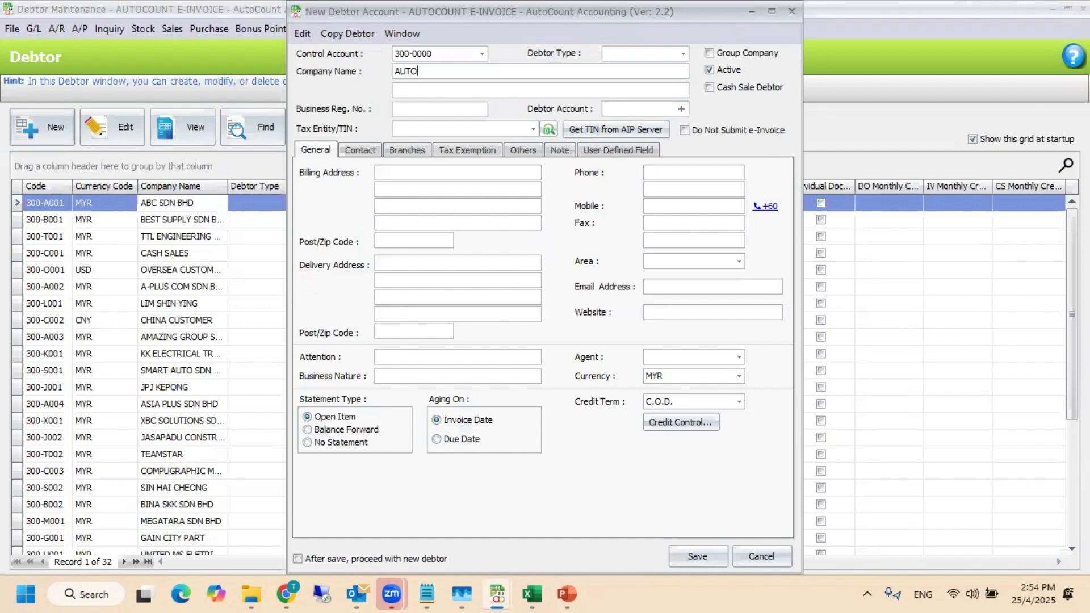
pyautogui.write('COUNT SDN BHD')
pyautogui.press('Tab')
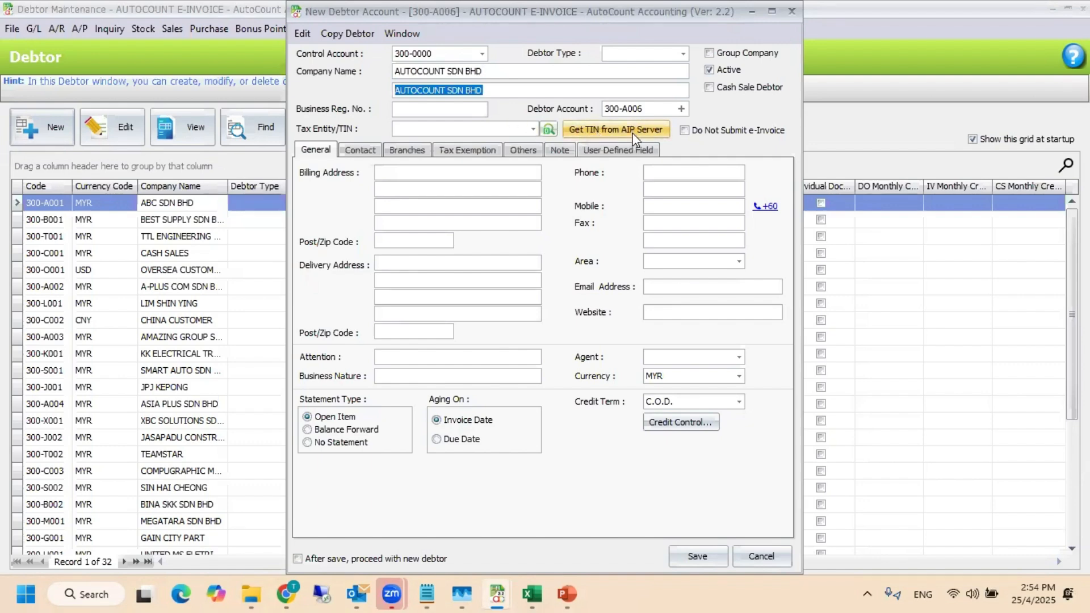
# - Generate AUTOCOUNT SDN BHD's tax information request link from the AIP server and copy it
pyautogui.click(597, 131)
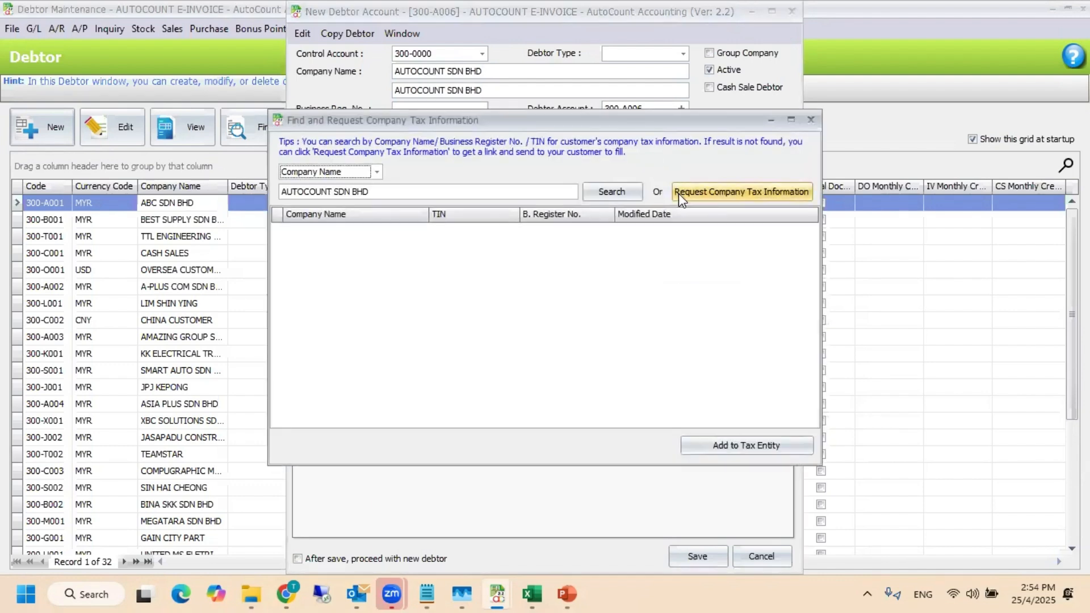
pyautogui.click(721, 192)
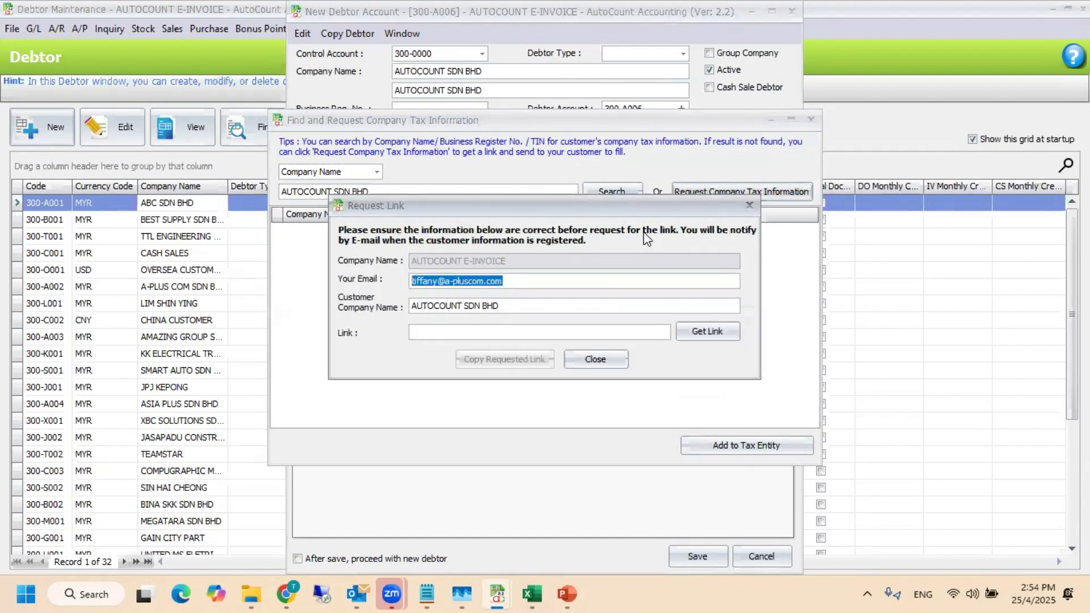
pyautogui.click(482, 284)
pyautogui.moveTo(510, 282); pyautogui.dragTo(353, 279)
pyautogui.click(702, 331)
pyautogui.click(501, 316)
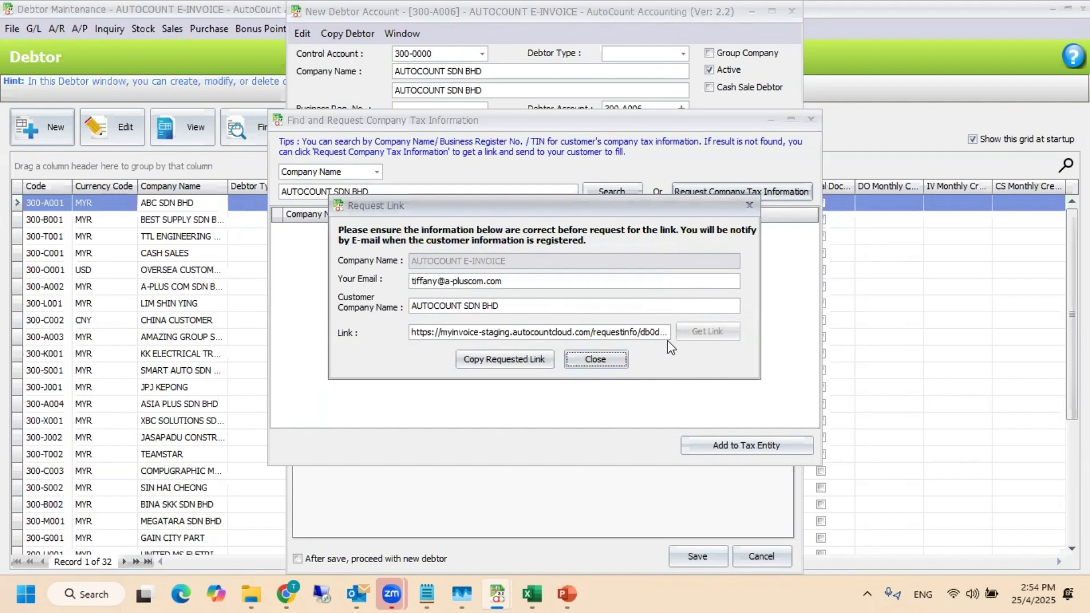
pyautogui.click(529, 362)
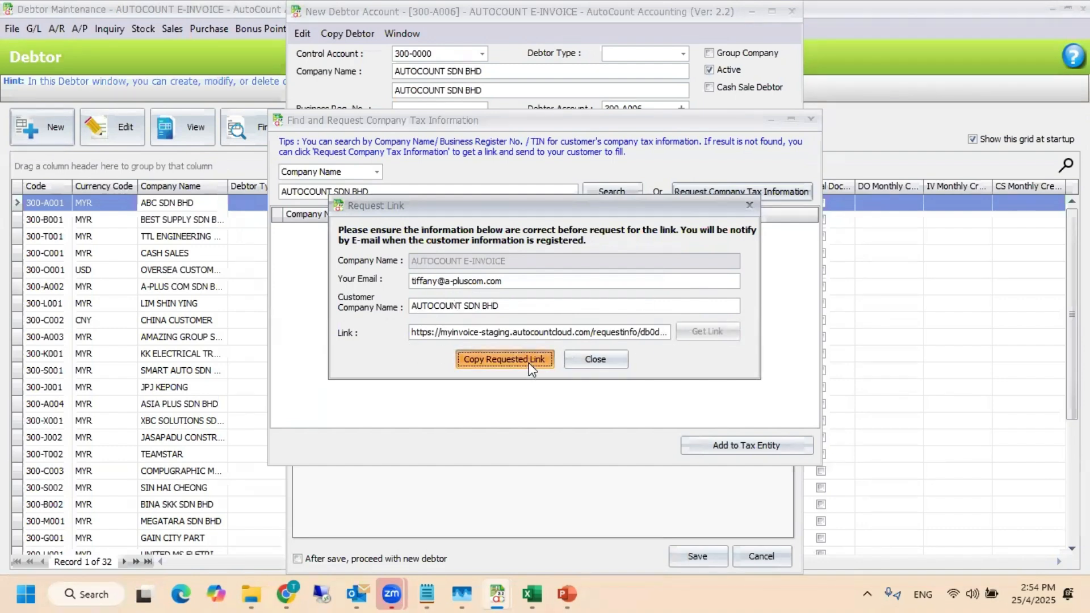
pyautogui.click(547, 316)
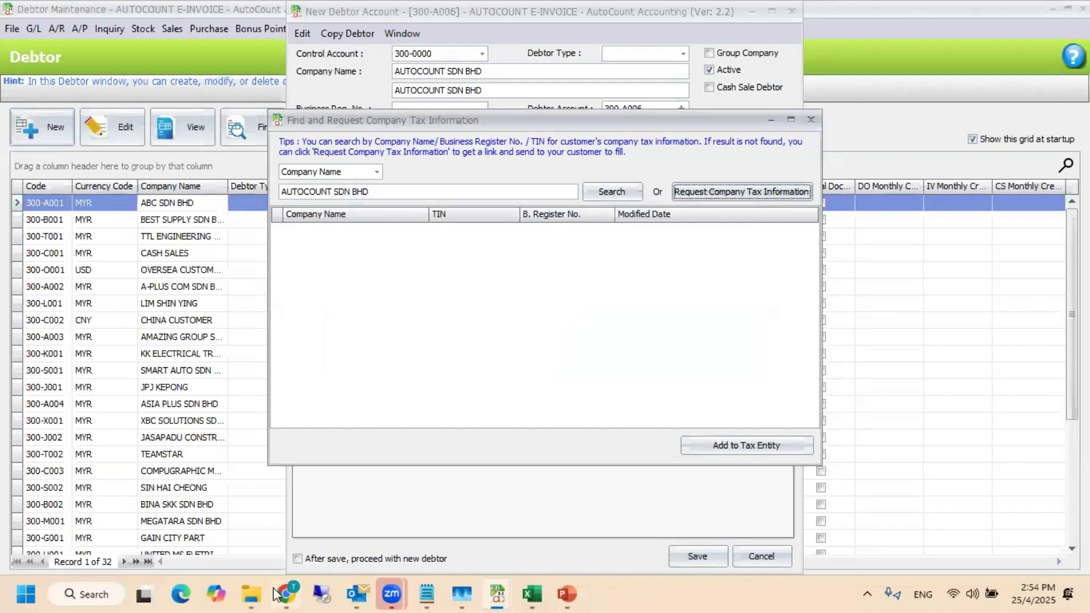
pyautogui.moveTo(280, 593)
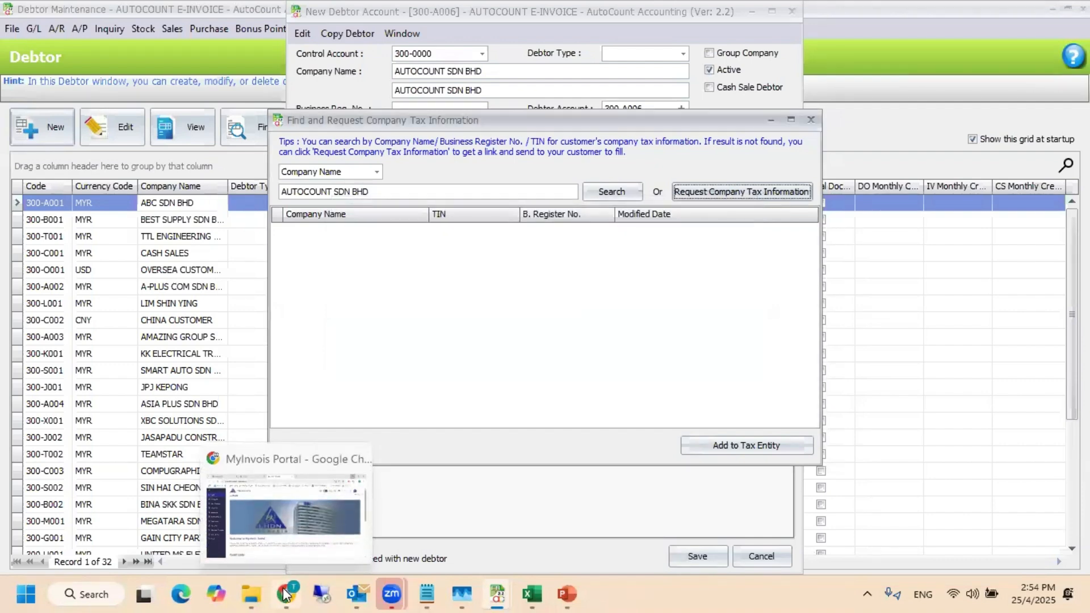
# - Load the copied tax information request link in a new Chrome tab
pyautogui.click(291, 528)
pyautogui.click(615, 17)
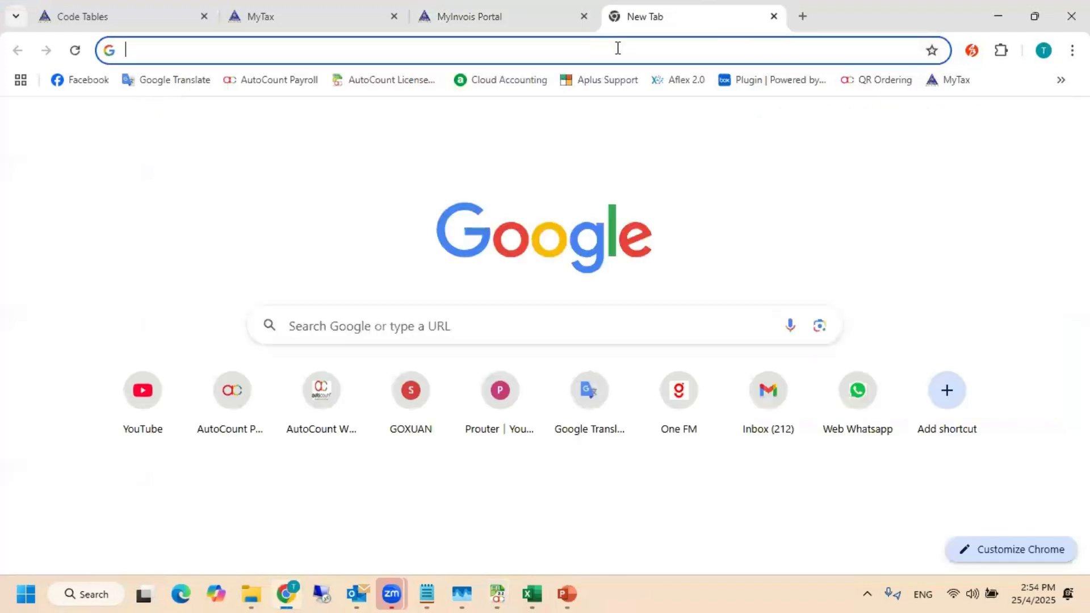
pyautogui.click(617, 48)
pyautogui.hotkey('ctrl', 'v')
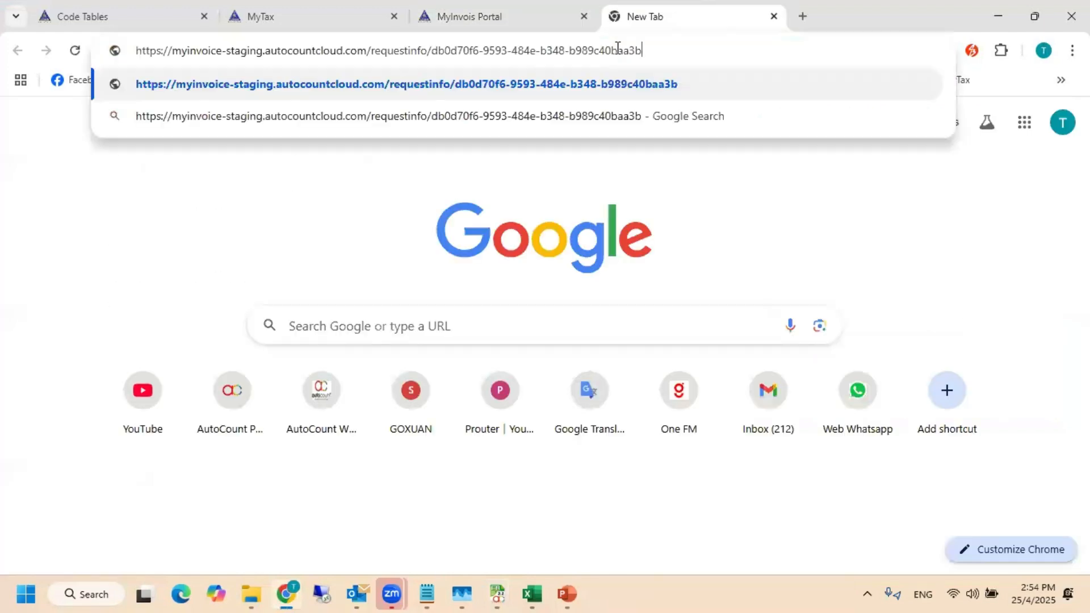
pyautogui.press('Return')
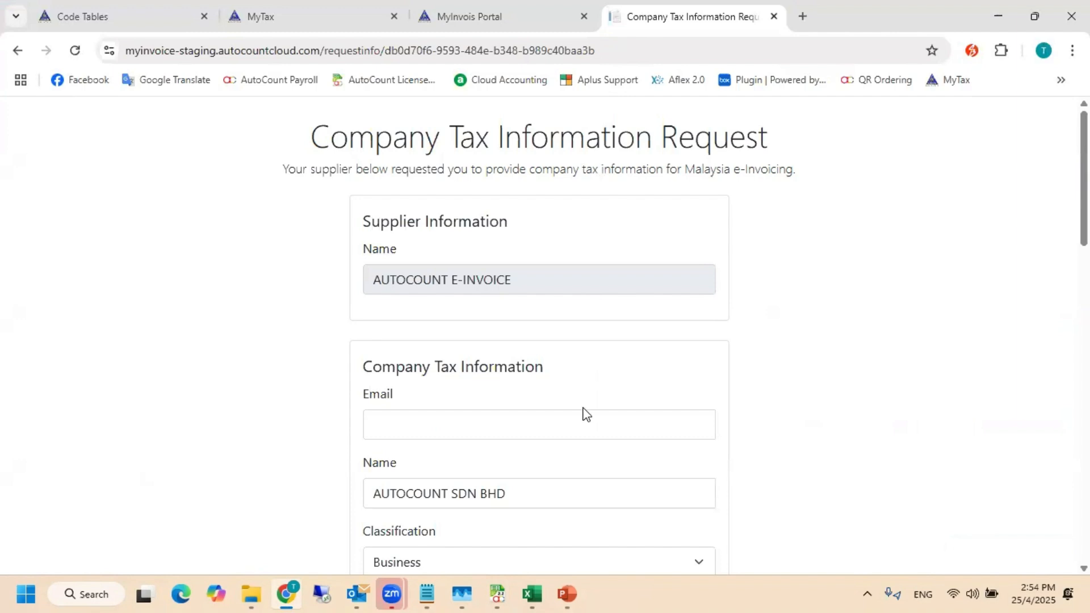
pyautogui.scroll(-1, 585, 414)
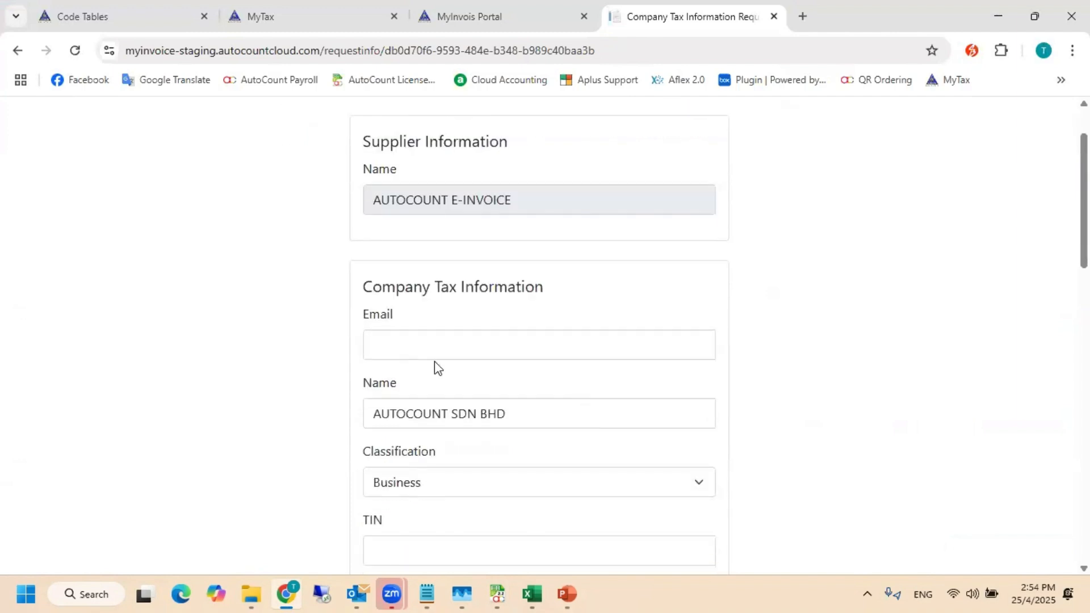
# - Fill the company email from the saved address and dismiss the Existing Company list
pyautogui.click(413, 348)
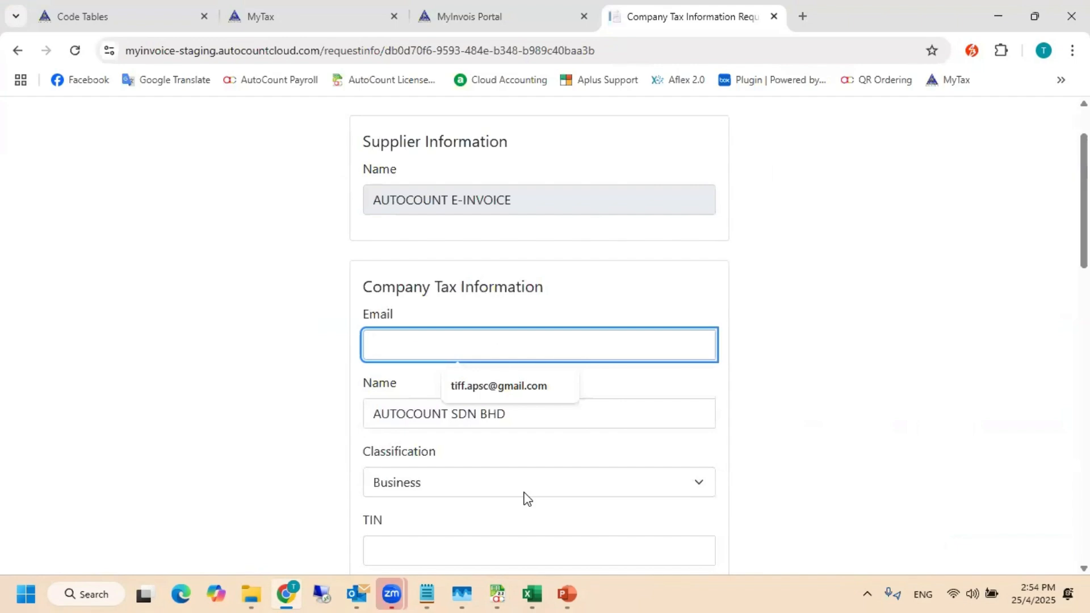
pyautogui.click(486, 387)
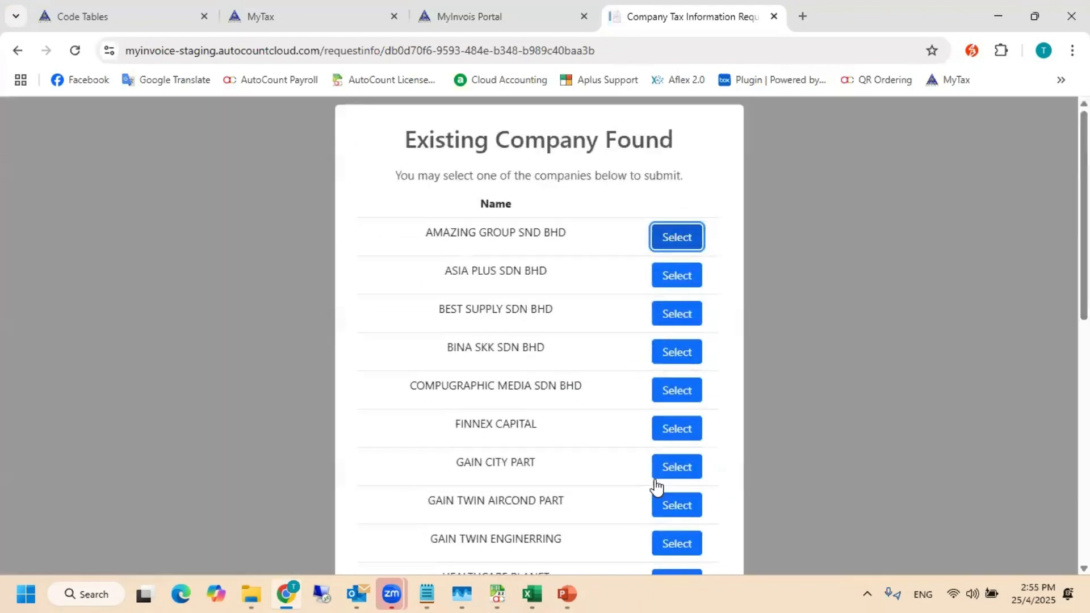
pyautogui.scroll(-5, 656, 486)
pyautogui.click(539, 529)
pyautogui.scroll(-2, 487, 465)
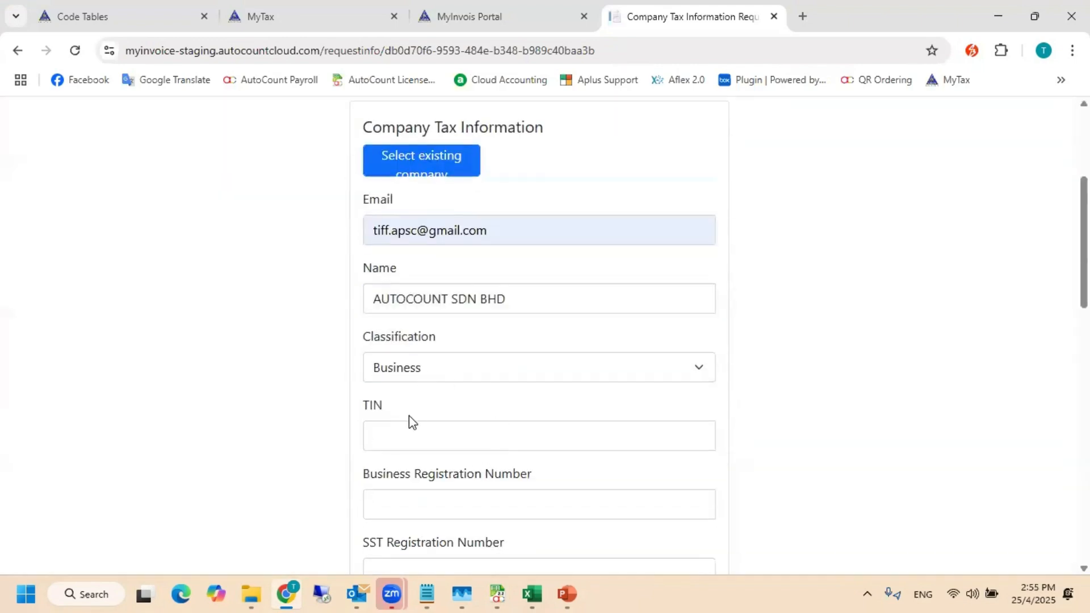
pyautogui.click(452, 435)
pyautogui.write('C123456789')
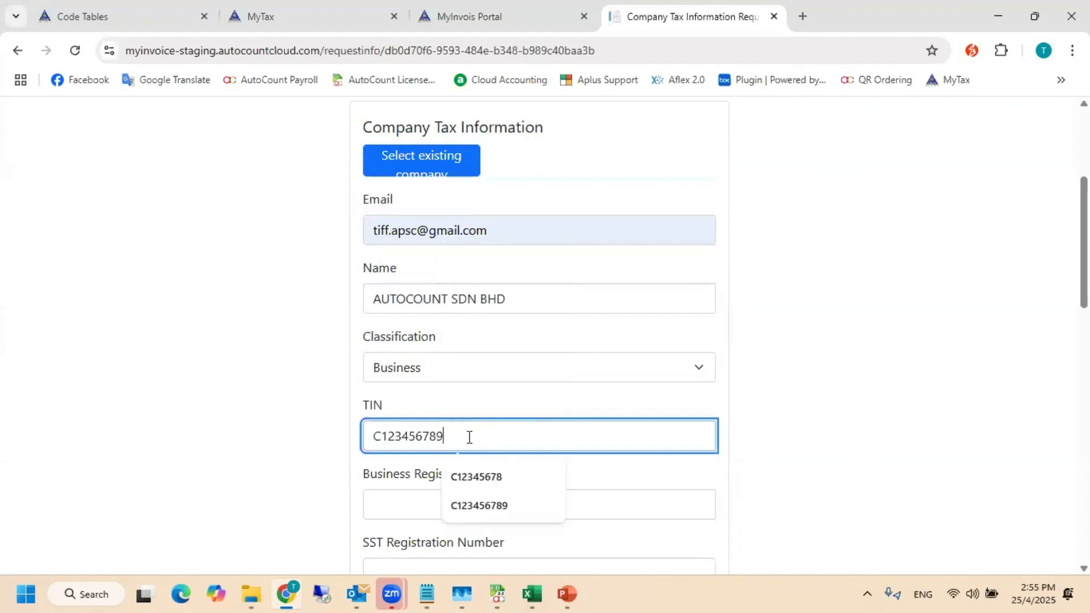
pyautogui.write('0')
pyautogui.scroll(-3, 470, 440)
pyautogui.click(417, 346)
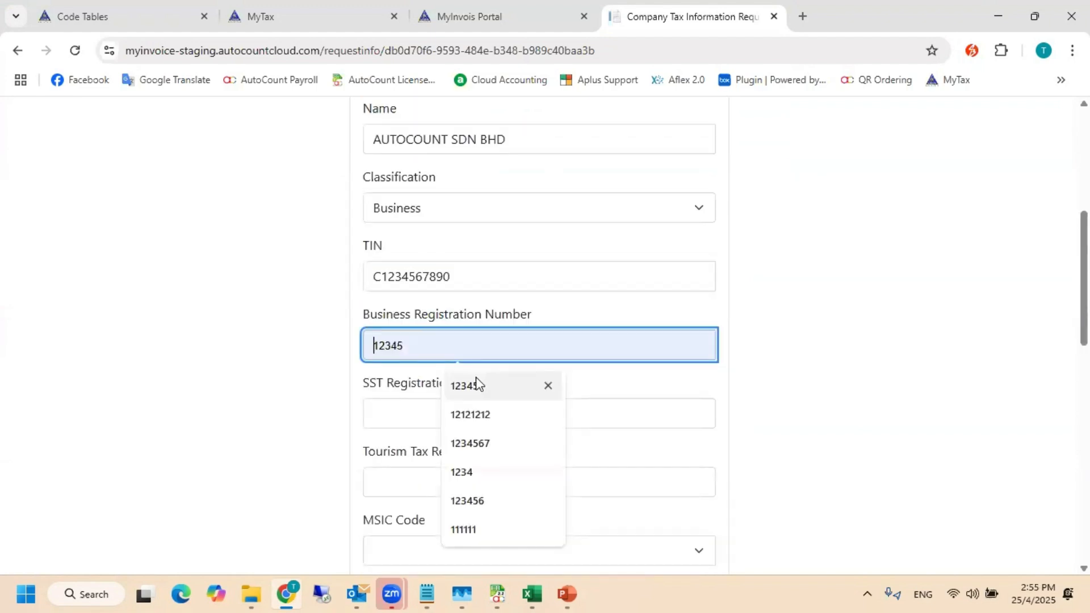
pyautogui.write('23456789')
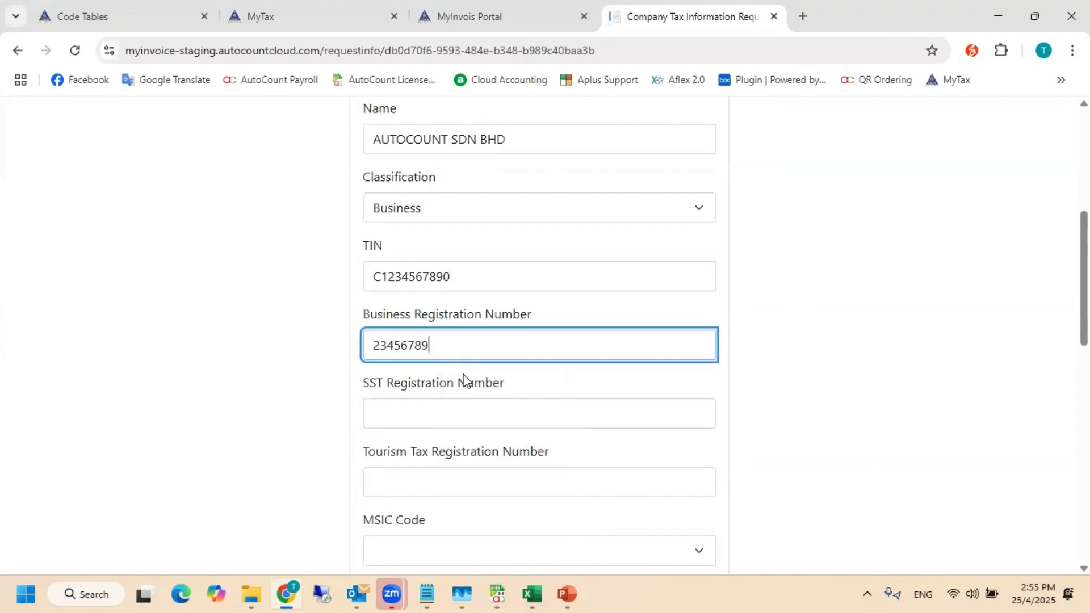
pyautogui.scroll(-3, 465, 378)
# - Set the MSIC code to 00000 - NOT APPLICABLE
pyautogui.click(441, 394)
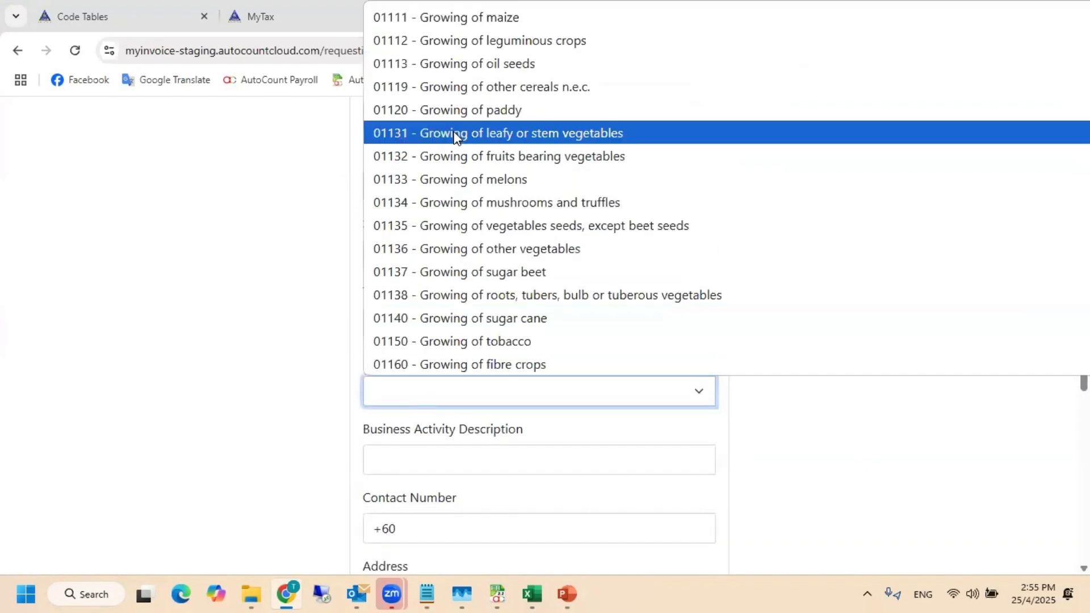
pyautogui.scroll(1, 444, 62)
pyautogui.click(437, 12)
pyautogui.scroll(-3, 442, 392)
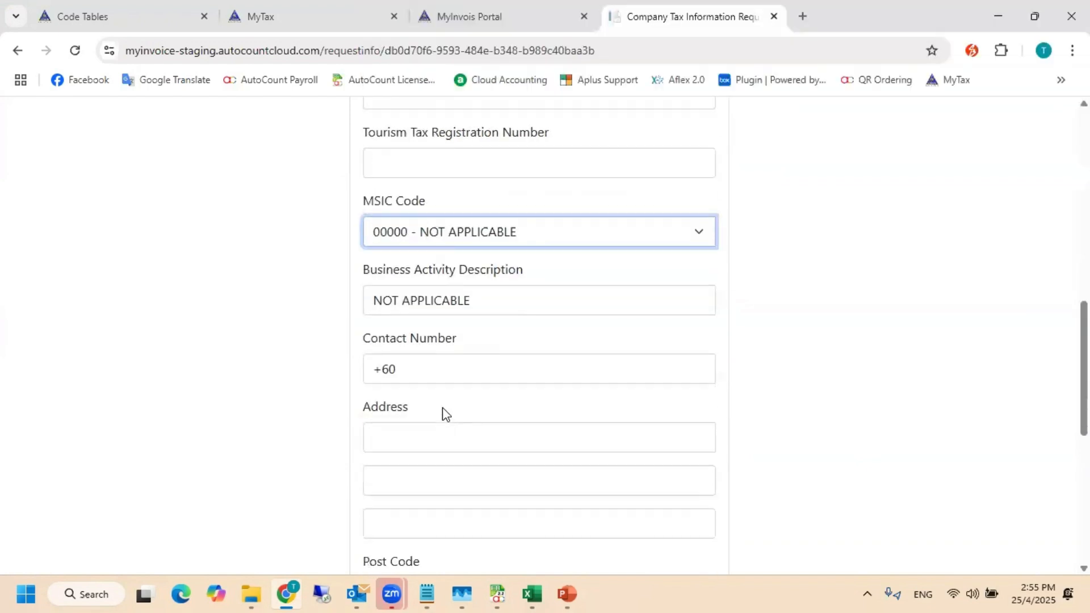
# - Autofill the contact number and address from a saved entry and pick the company's state
pyautogui.click(446, 369)
pyautogui.click(503, 409)
pyautogui.scroll(-6, 439, 426)
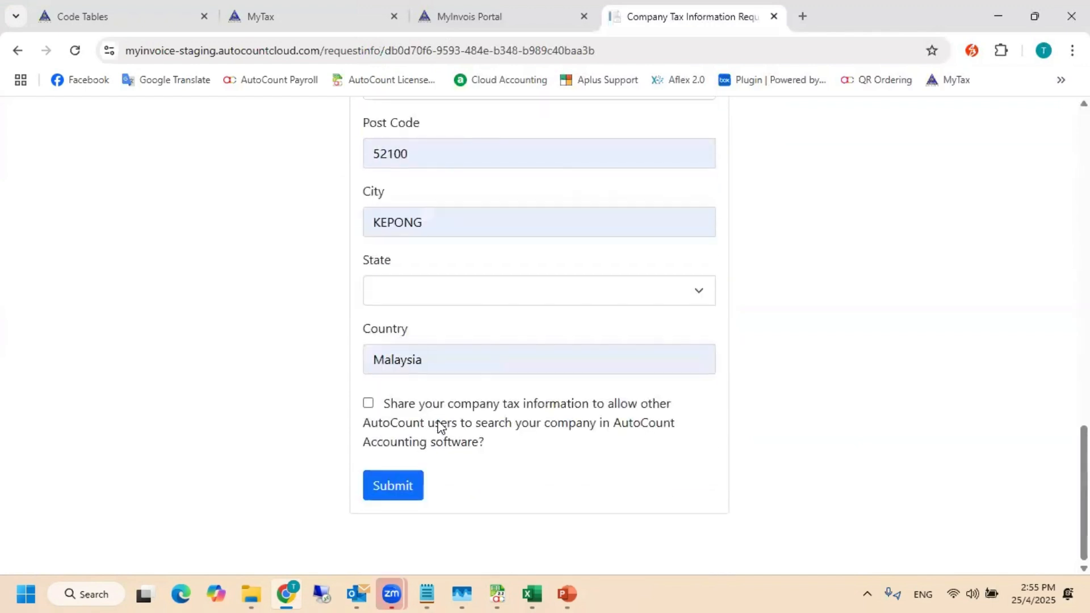
pyautogui.scroll(1, 440, 427)
pyautogui.click(441, 384)
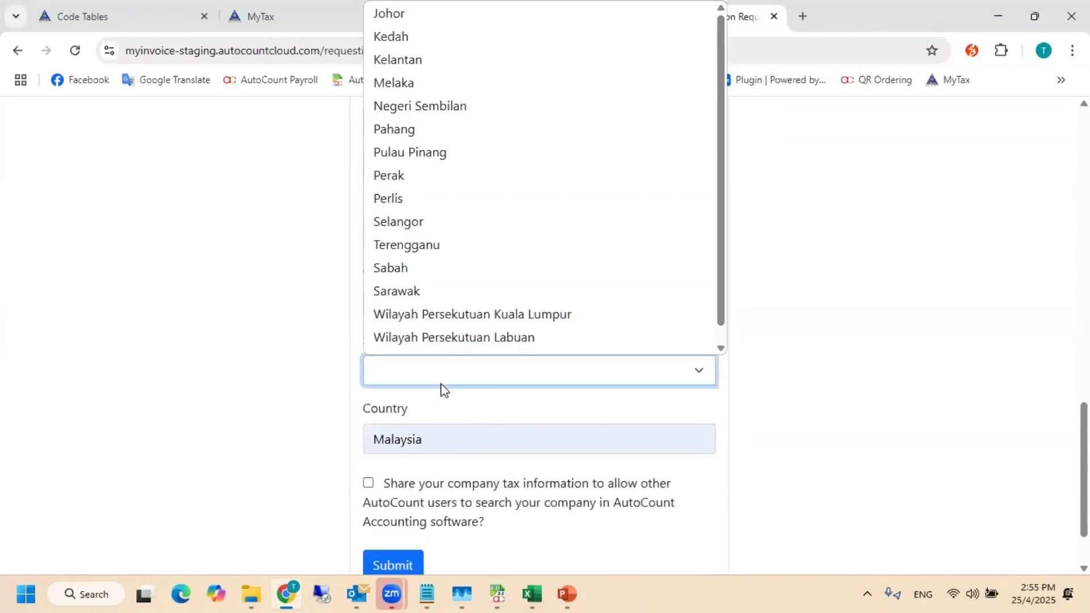
pyautogui.scroll(-1, 450, 320)
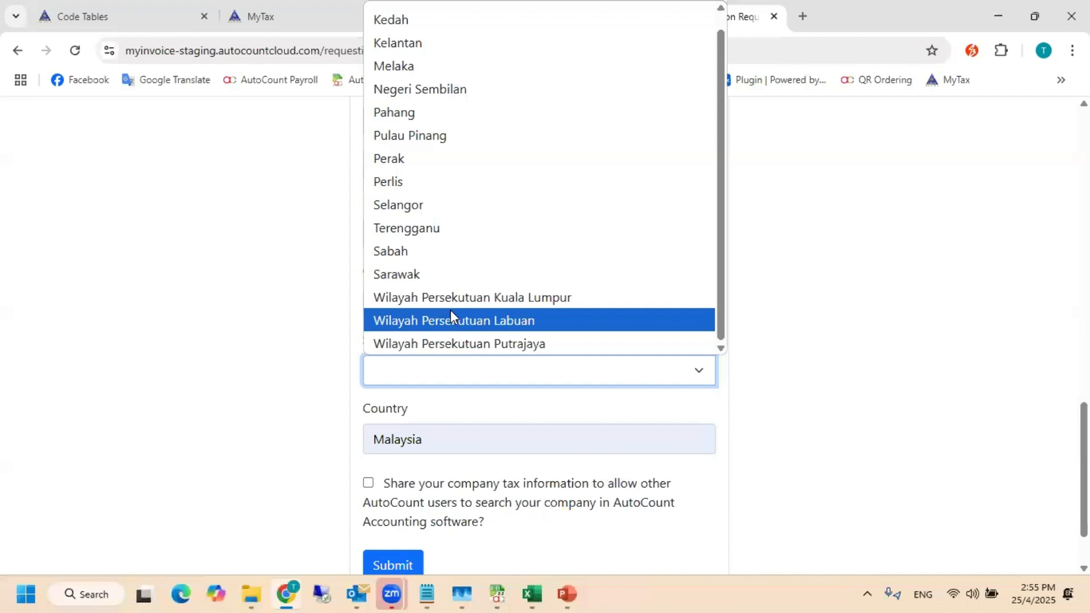
pyautogui.click(450, 298)
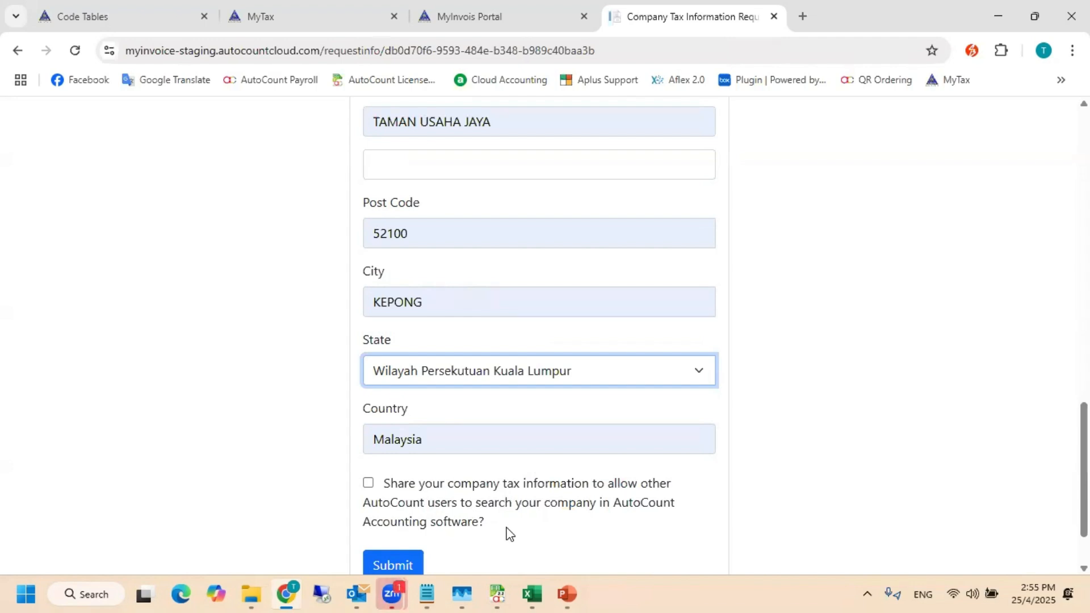
# - Let other AutoCount users find the company, submit the form, and decline saving the address
pyautogui.click(368, 484)
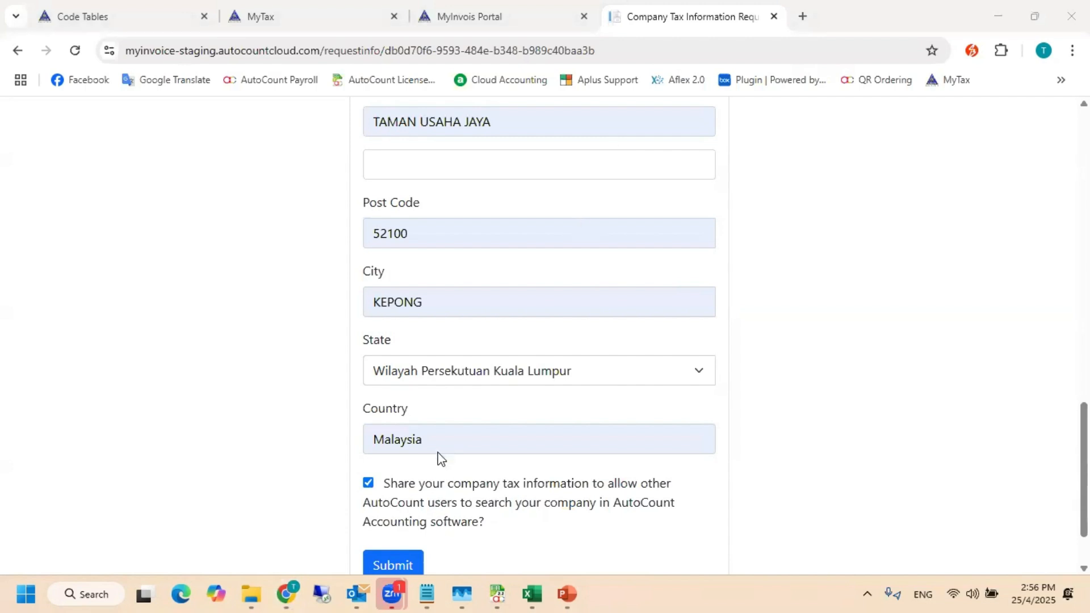
pyautogui.scroll(-1, 506, 476)
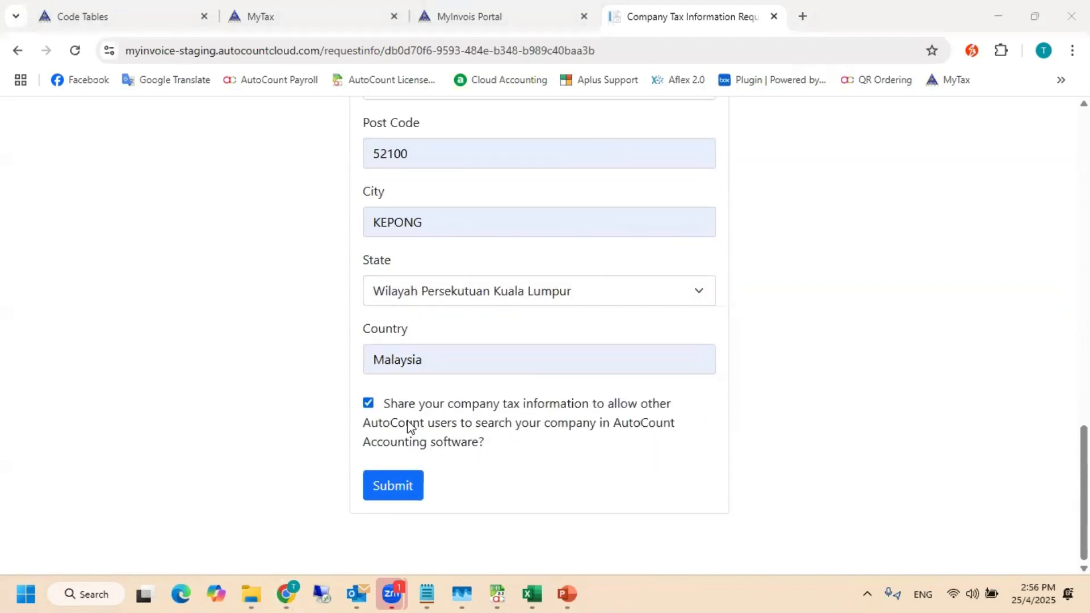
pyautogui.click(401, 487)
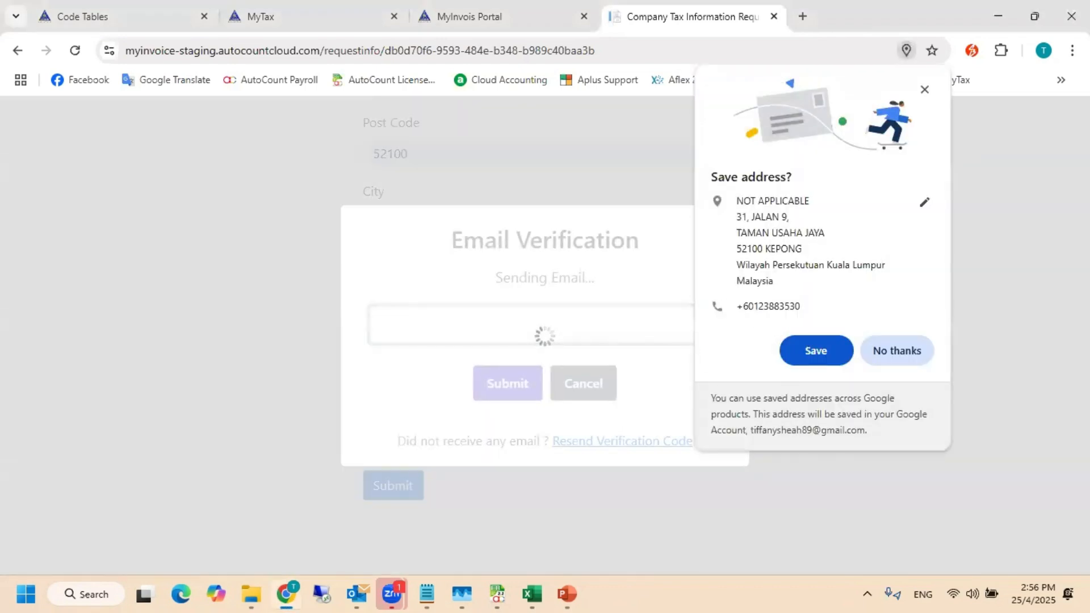
pyautogui.click(930, 352)
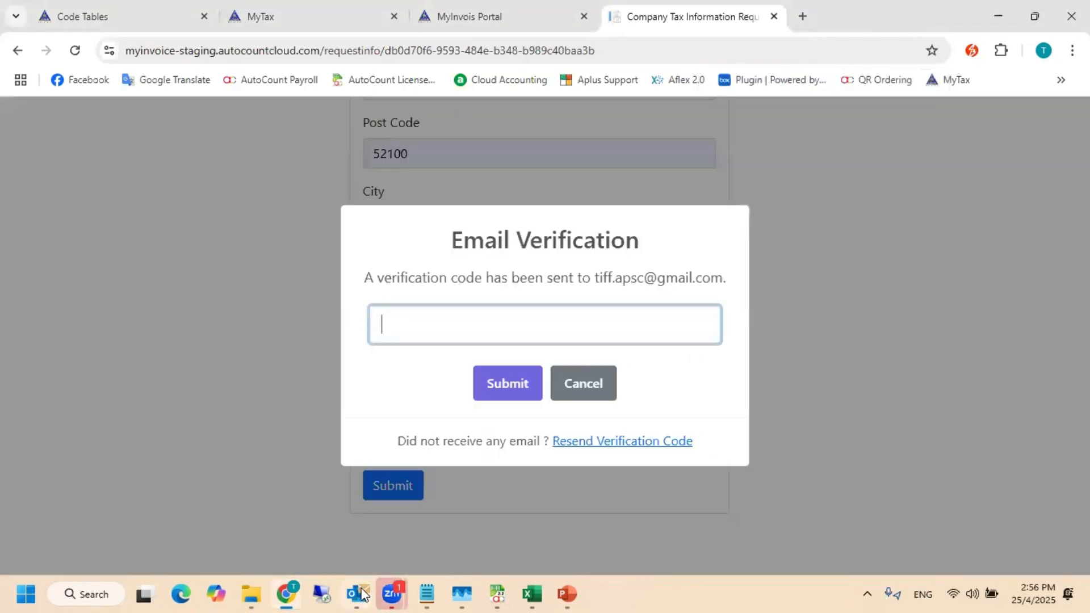
# - Bring up the Gmail account's inbox in Outlook
pyautogui.moveTo(367, 584)
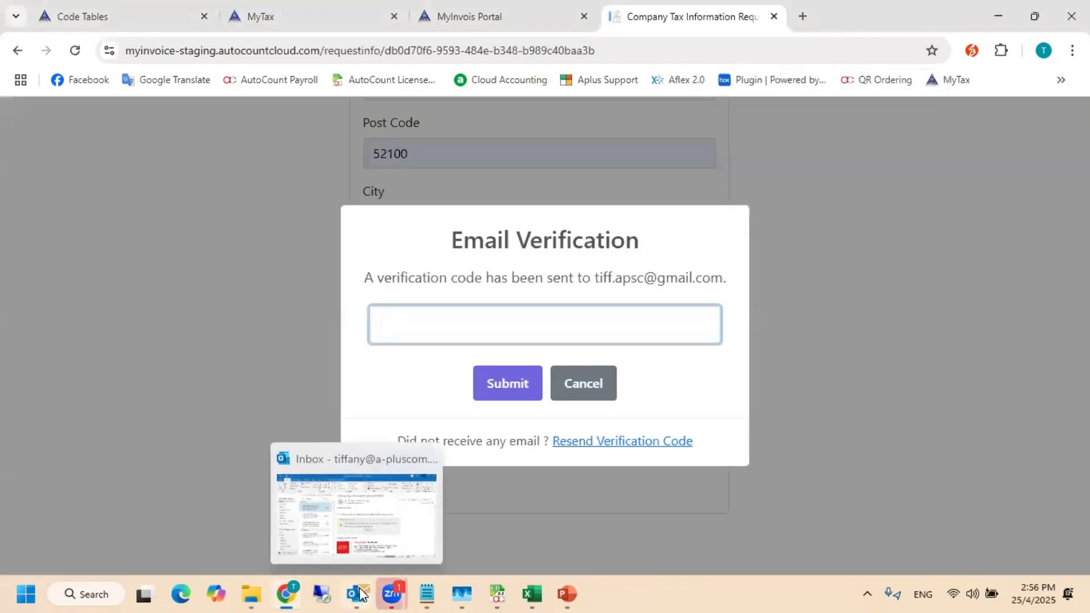
pyautogui.click(367, 536)
pyautogui.click(84, 403)
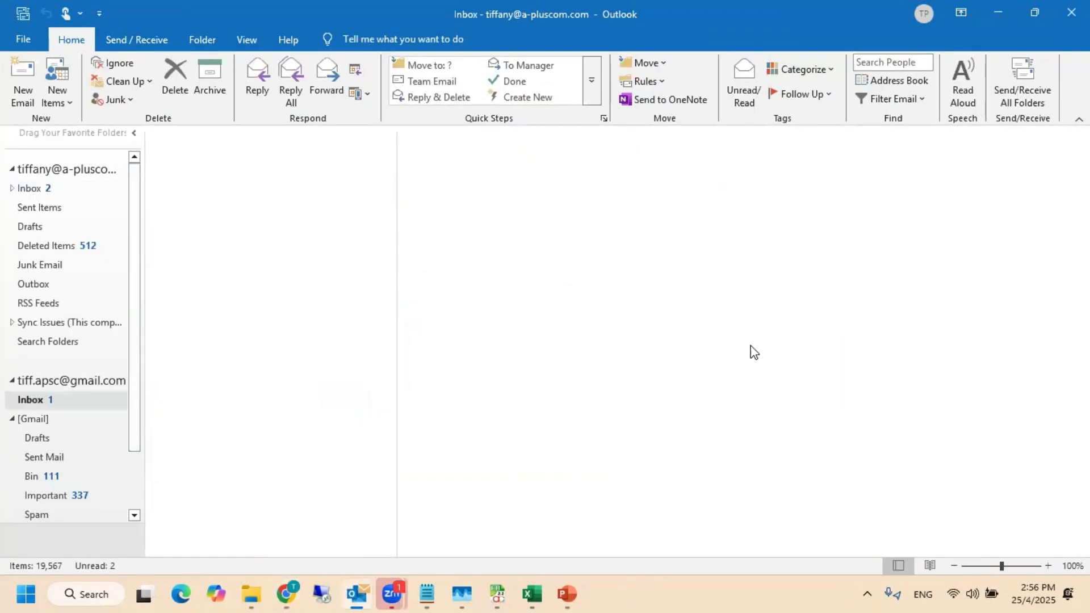
# - Fetch new mail, open the AutoCount verification email, and type its code into MyInvoice's prompt
pyautogui.click(1029, 94)
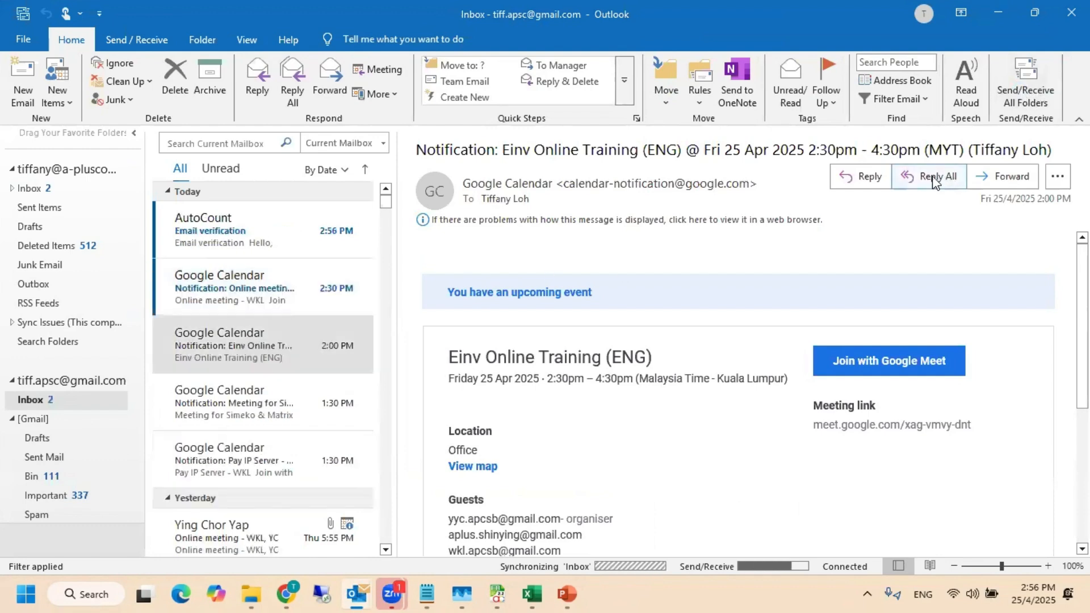
pyautogui.click(272, 230)
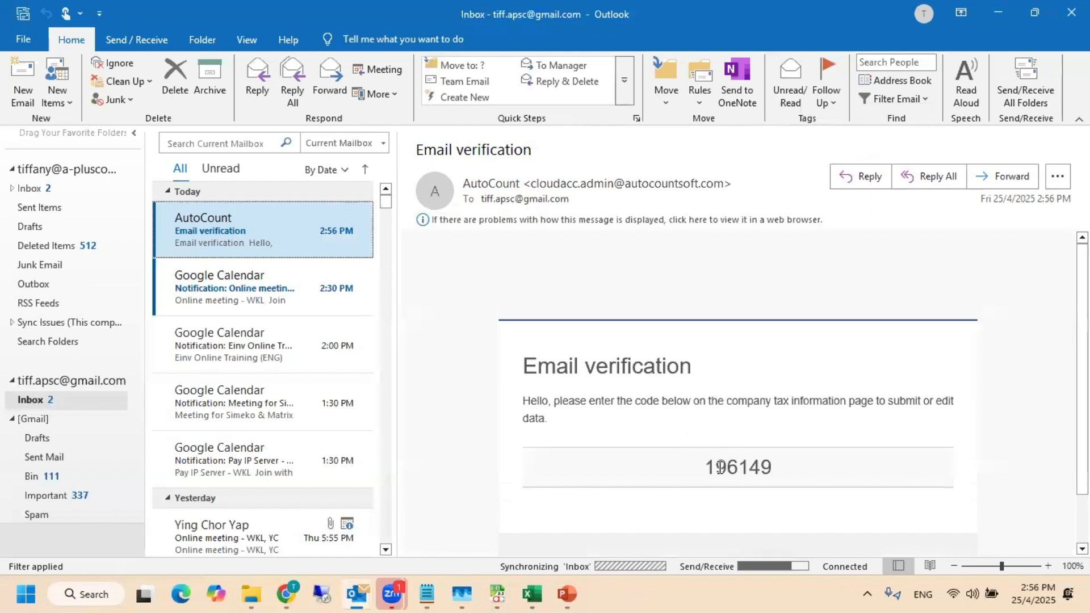
pyautogui.moveTo(291, 593)
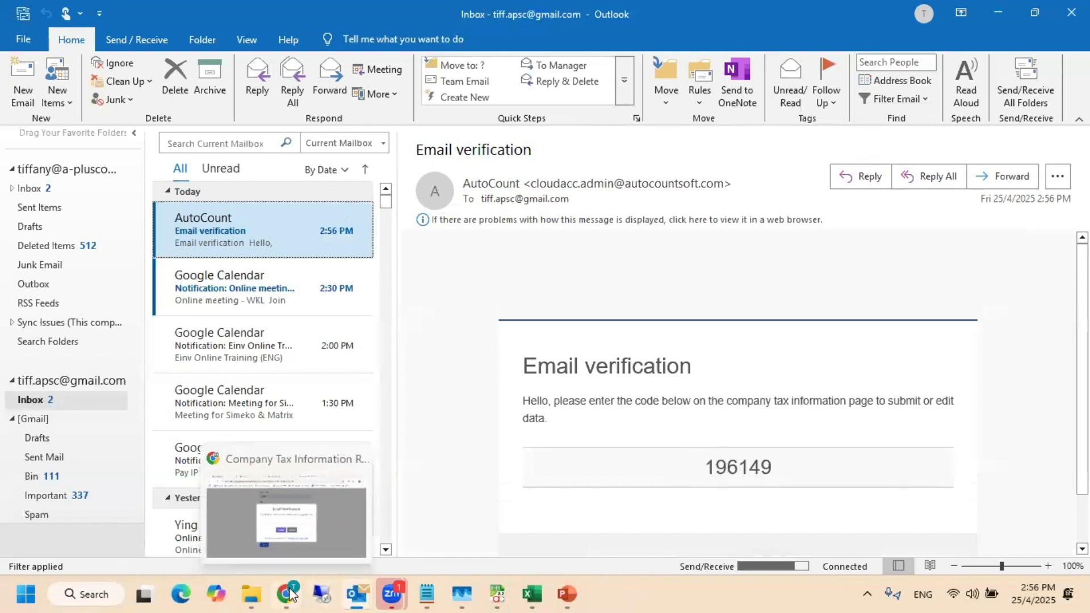
pyautogui.hotkey('alt', 'Tab')
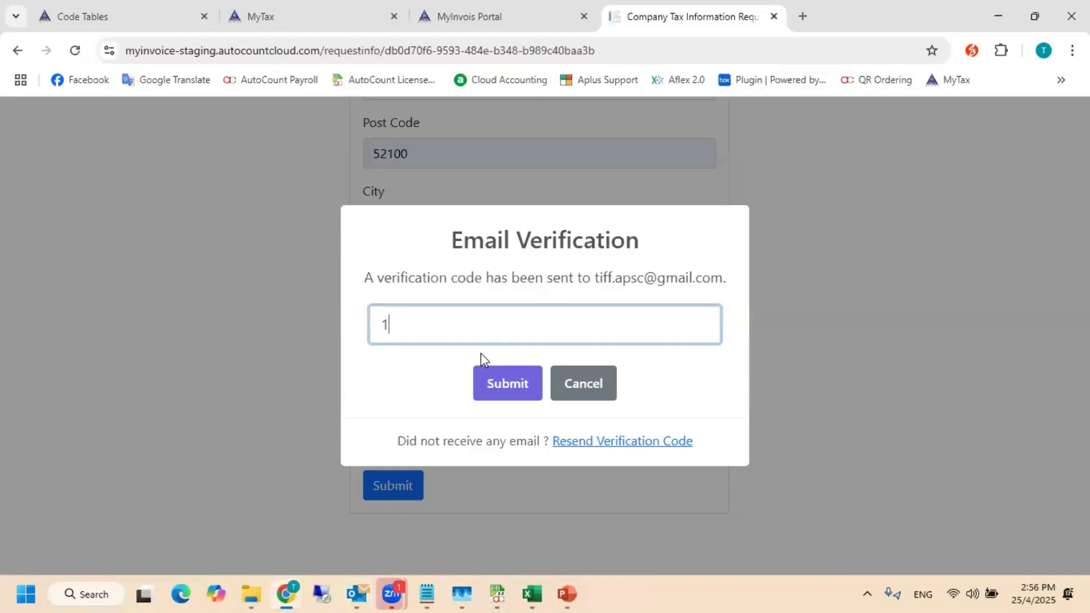
# - Submit the verification code, then return to the verification email in Outlook
pyautogui.click(483, 368)
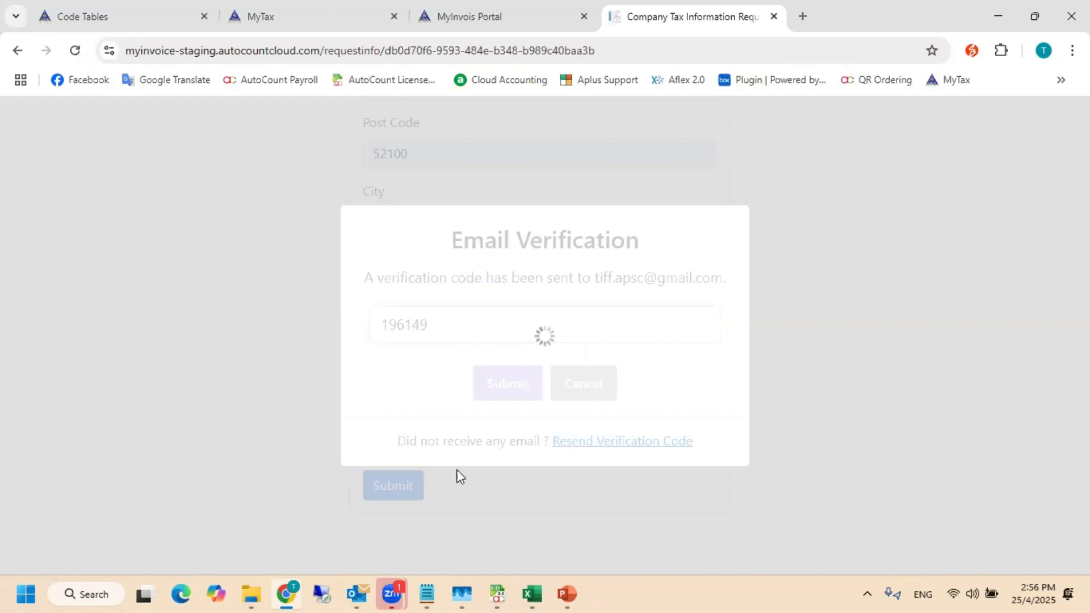
pyautogui.moveTo(360, 587)
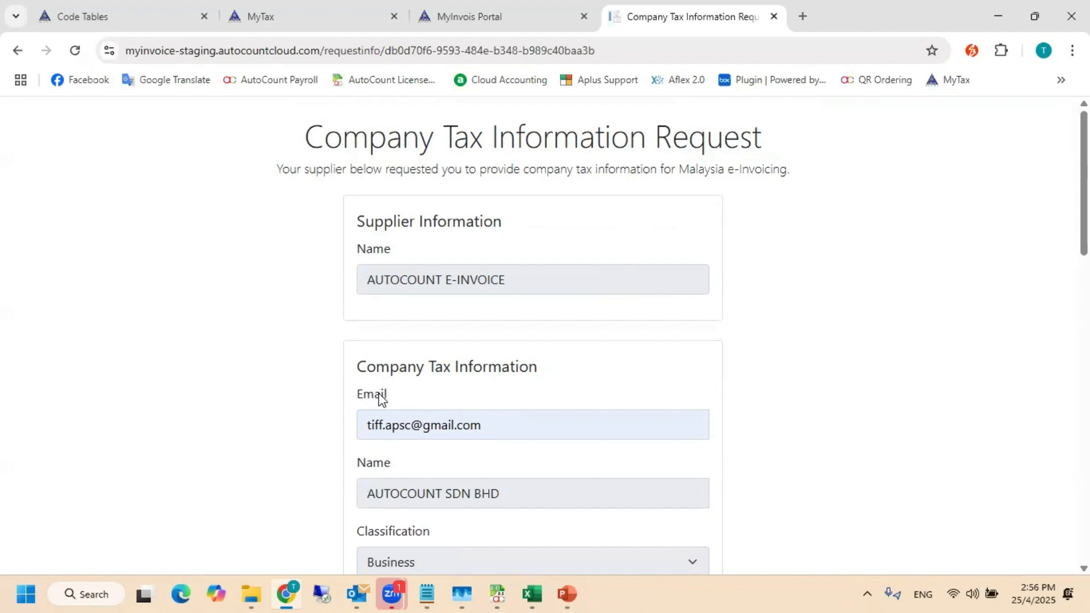
pyautogui.click(357, 593)
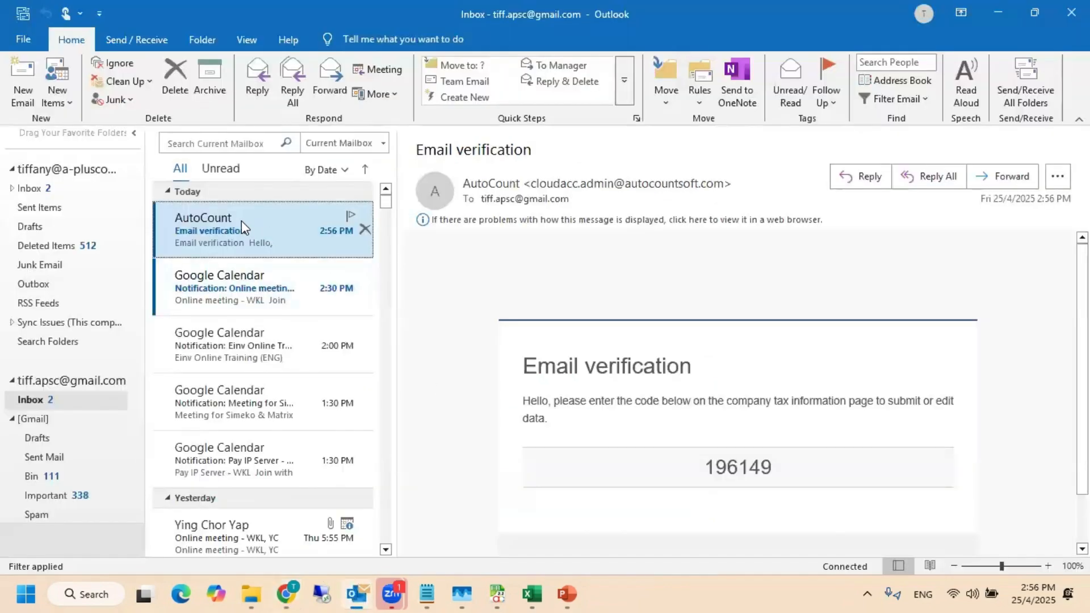
# - Fetch mail and read the 'Company tax information updated' email for AUTOCOUNT SDN BHD
pyautogui.click(1021, 100)
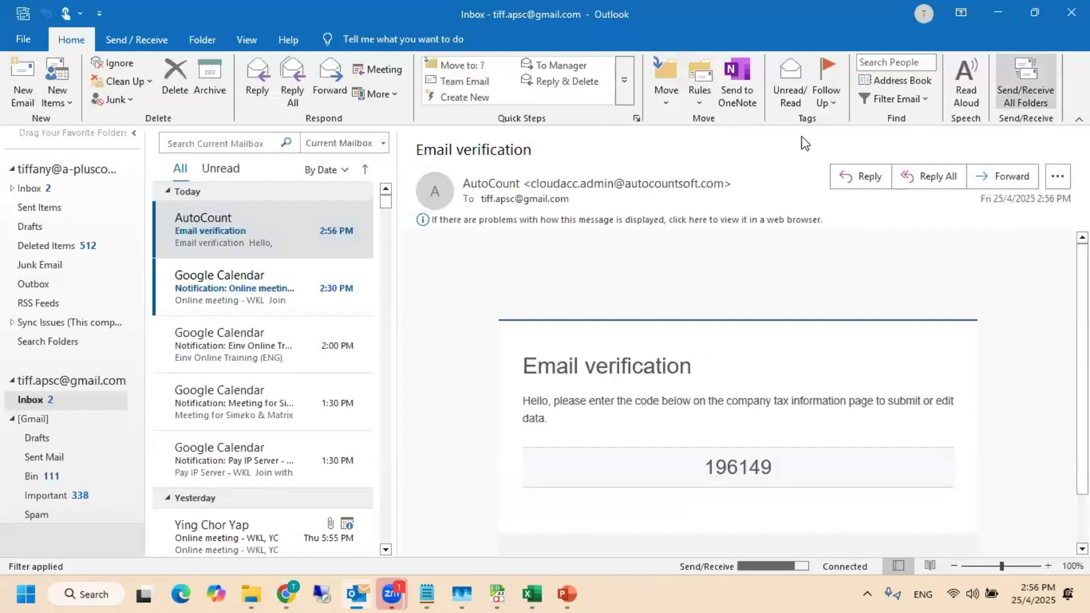
pyautogui.click(251, 232)
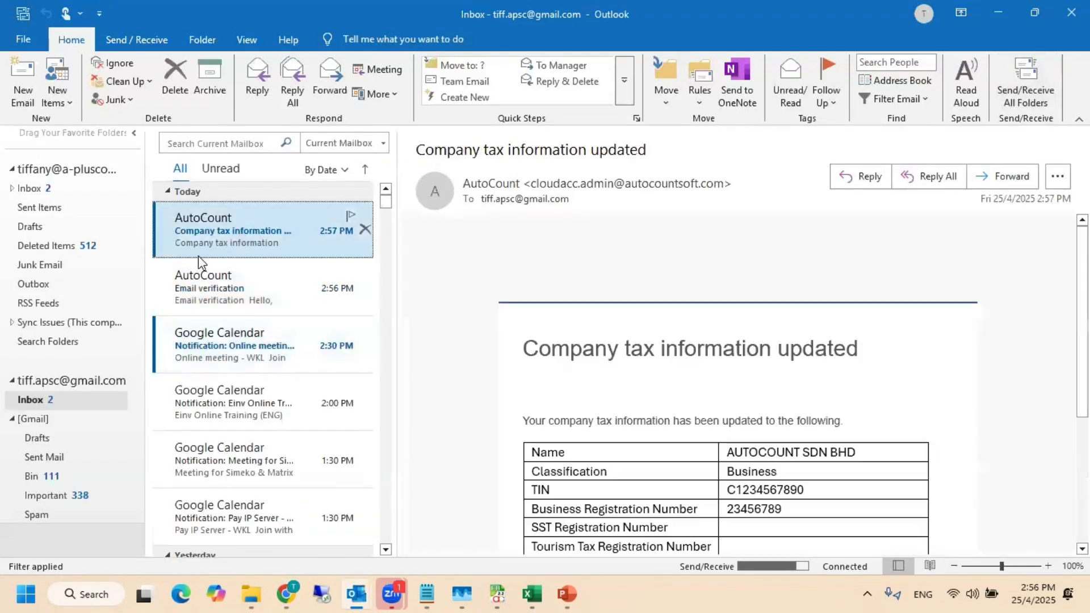
pyautogui.scroll(-2, 590, 349)
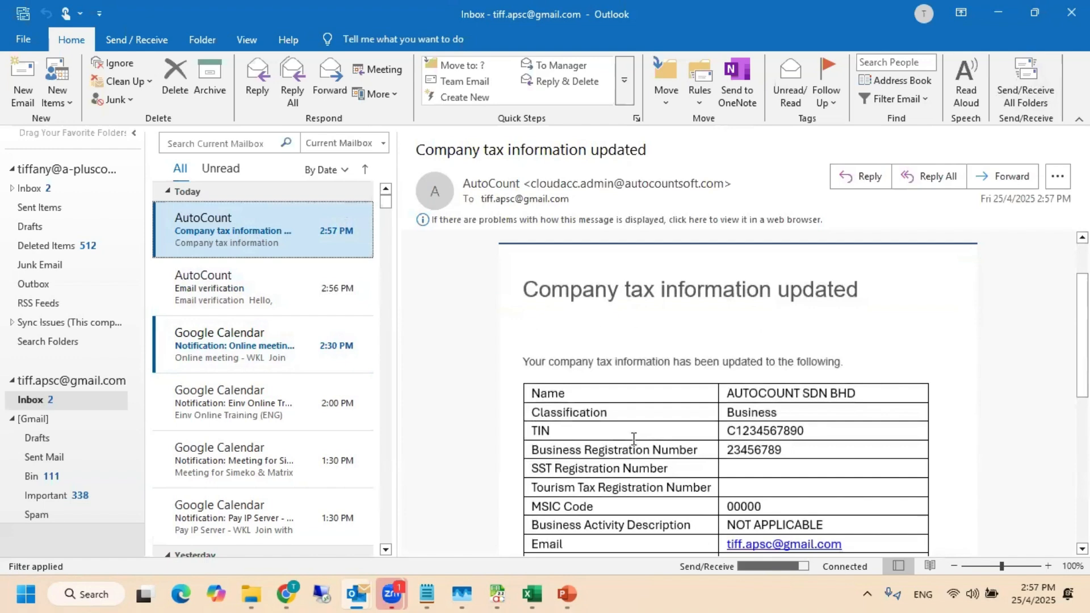
pyautogui.scroll(-3, 633, 439)
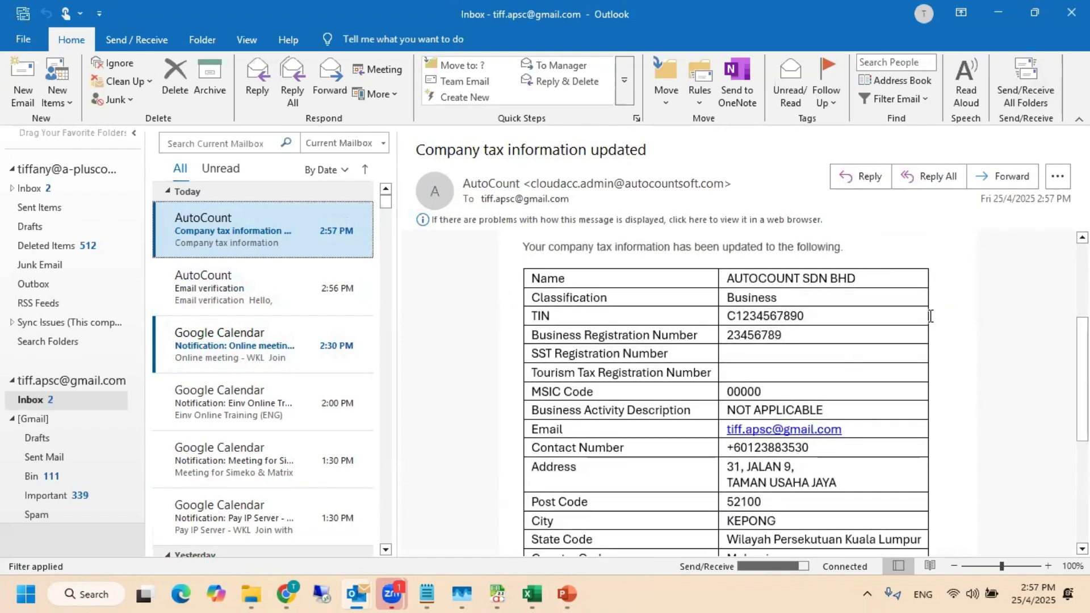
pyautogui.moveTo(864, 278); pyautogui.dragTo(716, 280)
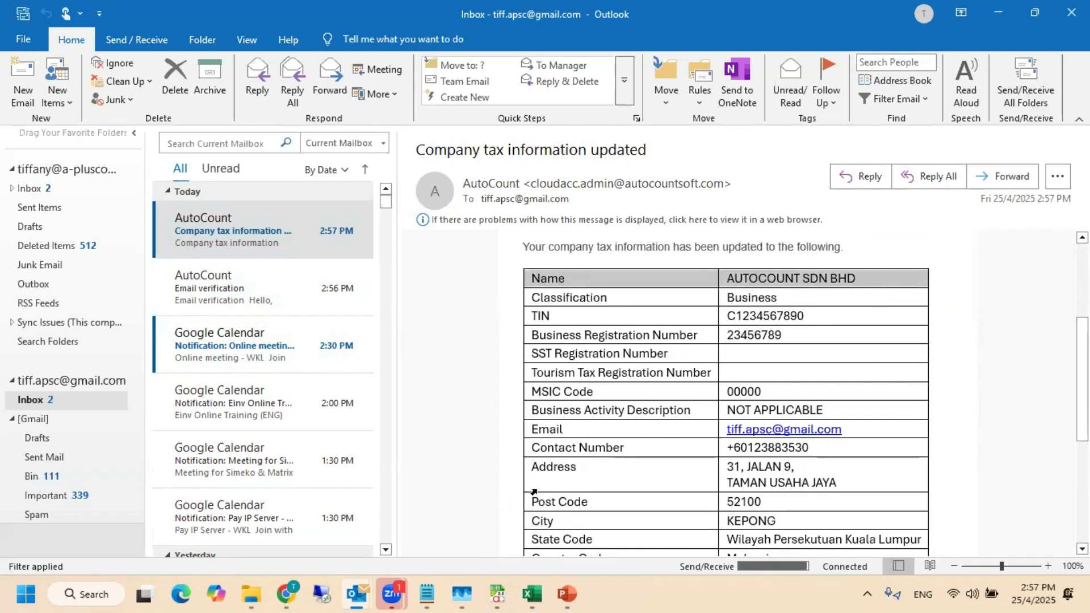
# - Close the tax information search, save new debtor AUTOCOUNT SDN BHD, and return to the debtor list
pyautogui.click(497, 594)
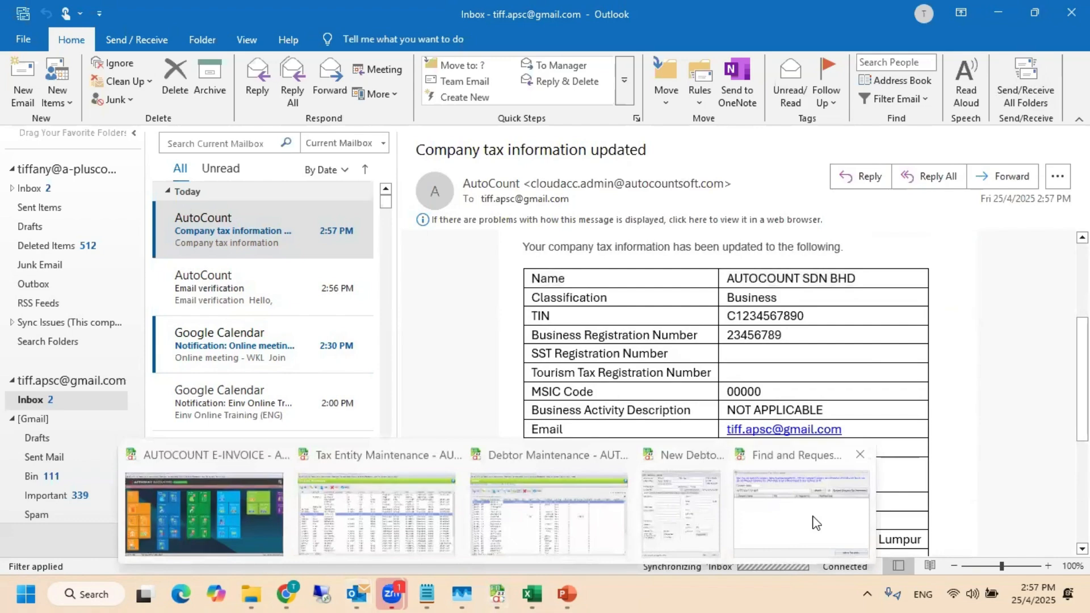
pyautogui.click(771, 522)
pyautogui.click(810, 118)
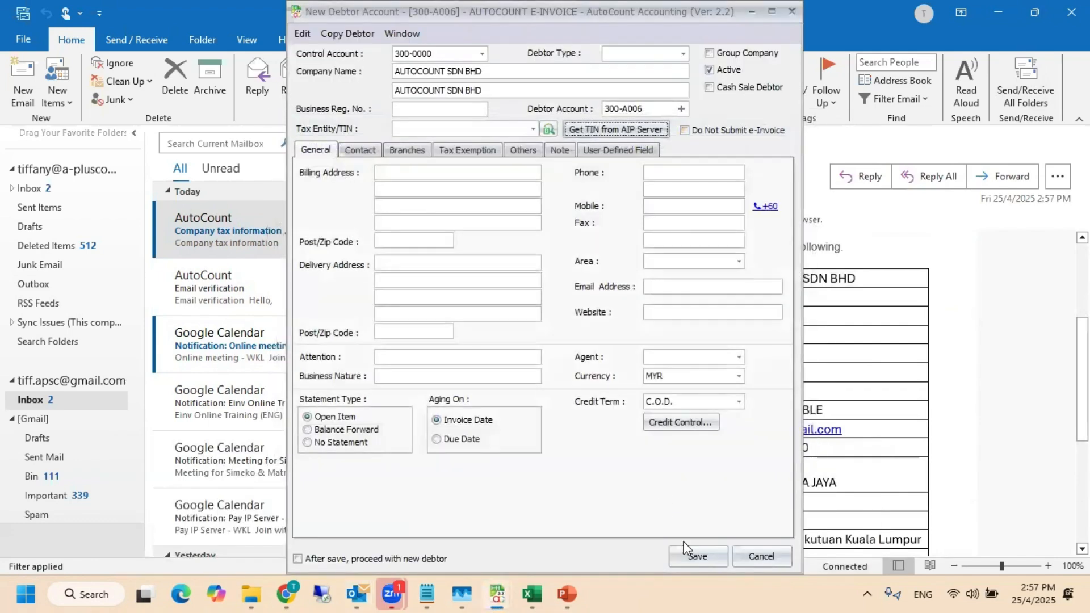
pyautogui.click(684, 547)
pyautogui.click(494, 594)
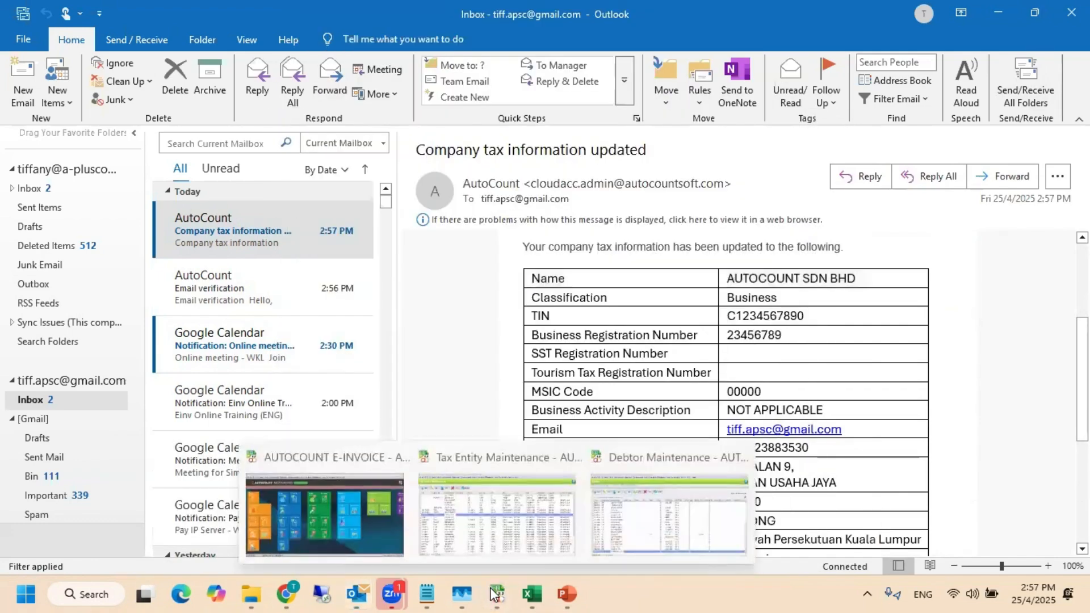
pyautogui.click(627, 542)
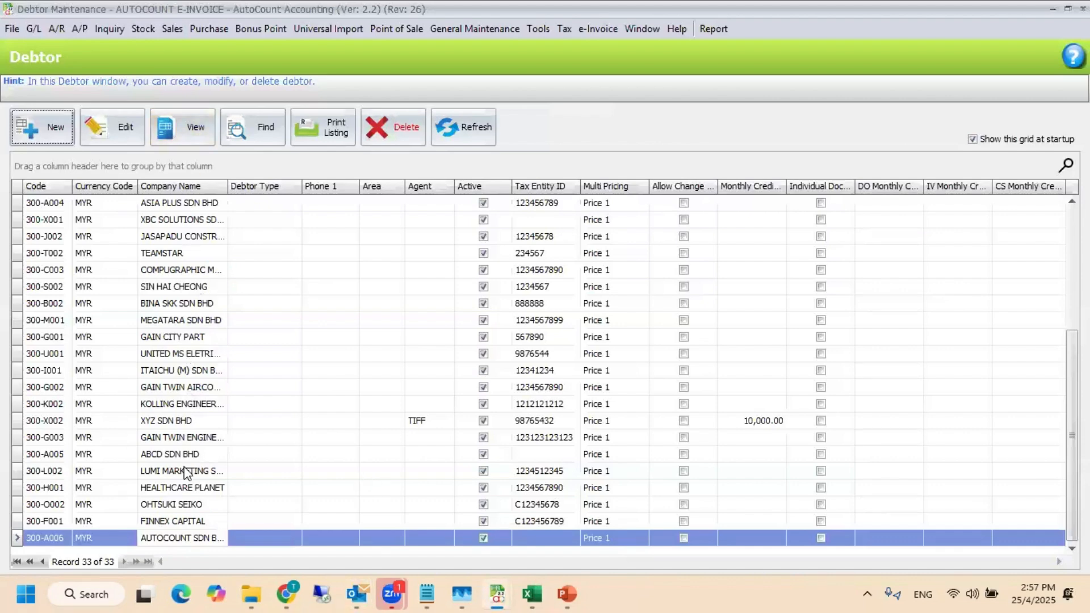
# - Edit debtor AUTOCOUNT SDN BHD and save a server-fetched tax entity, accepting the validation warning
pyautogui.click(162, 539)
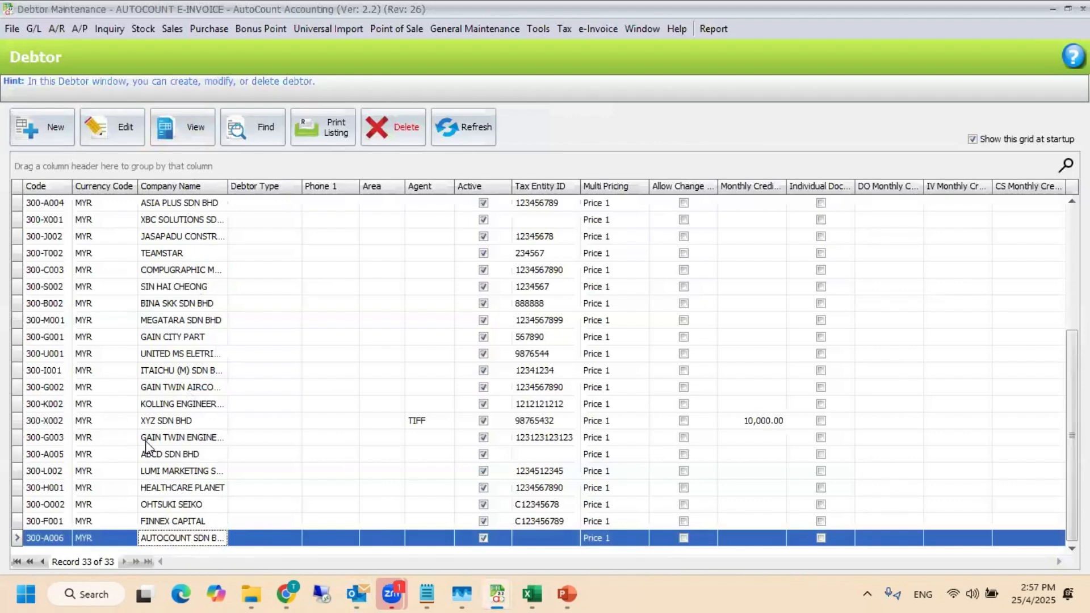
pyautogui.click(128, 131)
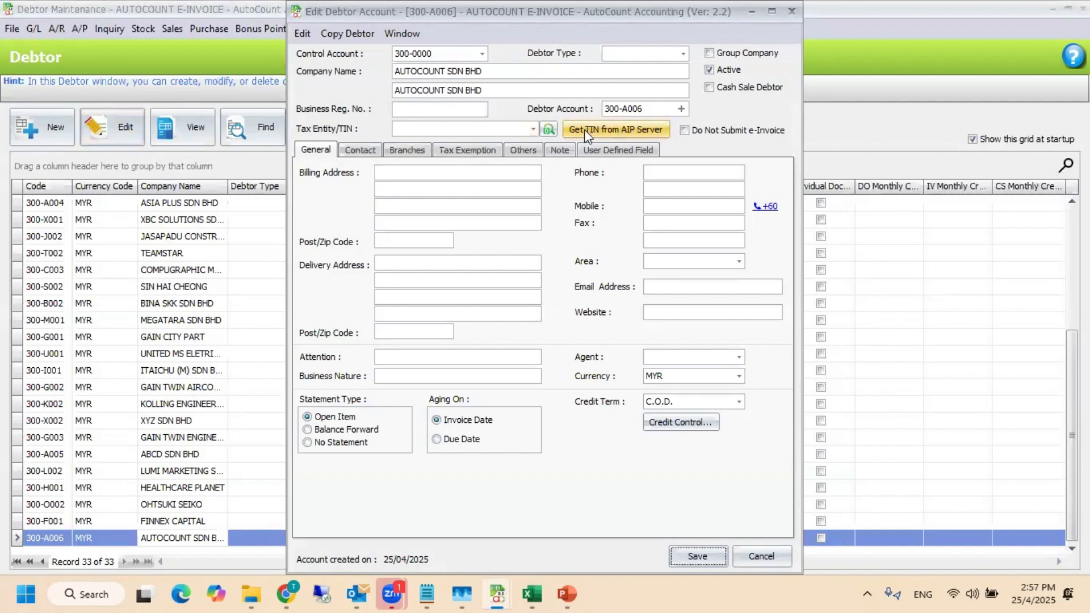
pyautogui.click(651, 133)
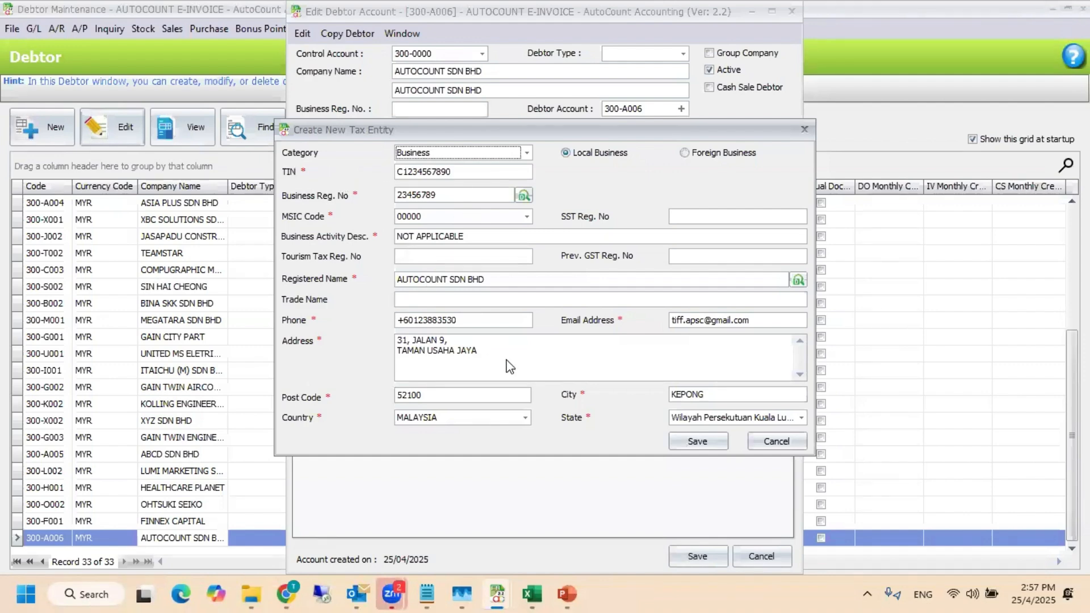
pyautogui.click(698, 442)
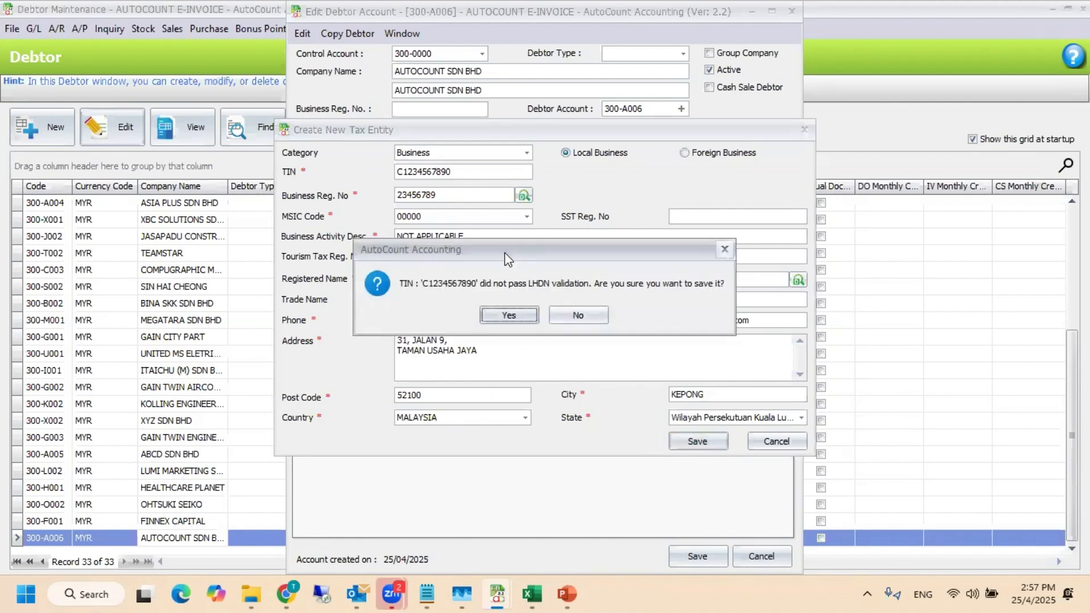
pyautogui.moveTo(504, 252); pyautogui.dragTo(501, 269)
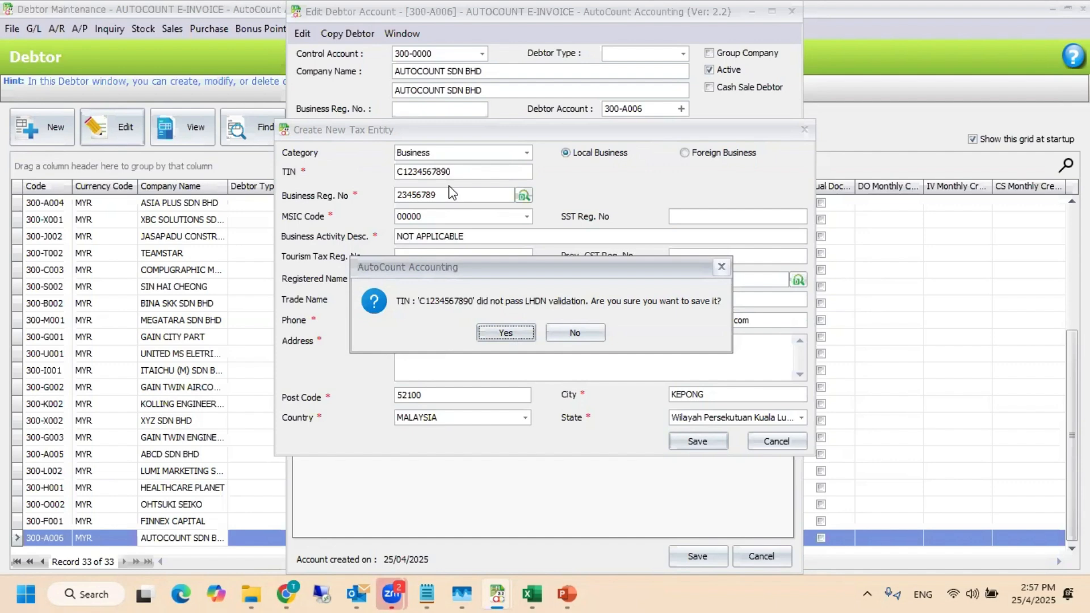
pyautogui.click(506, 333)
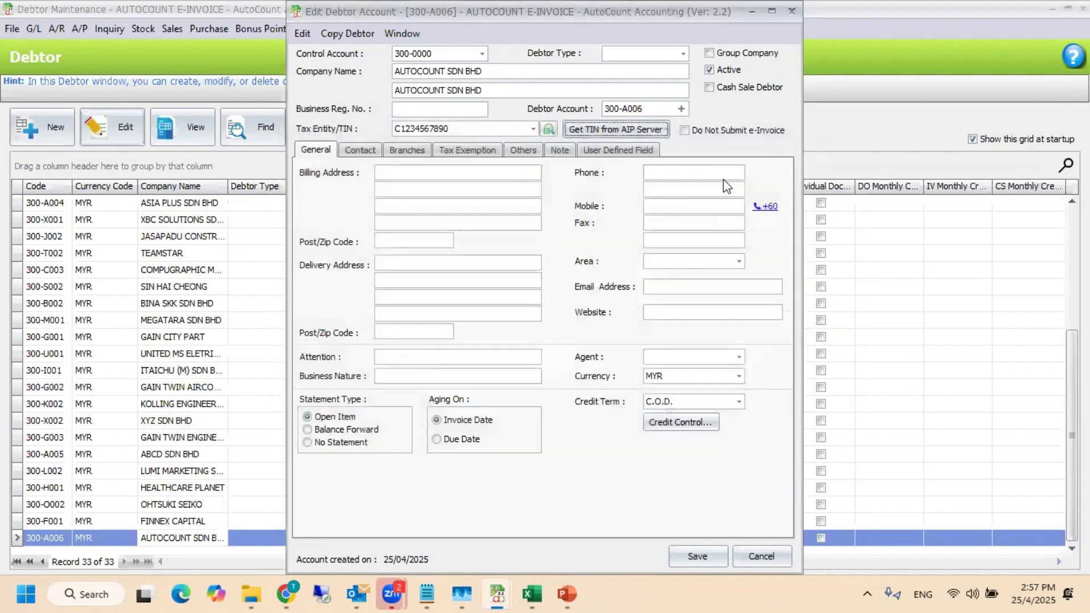
pyautogui.click(533, 129)
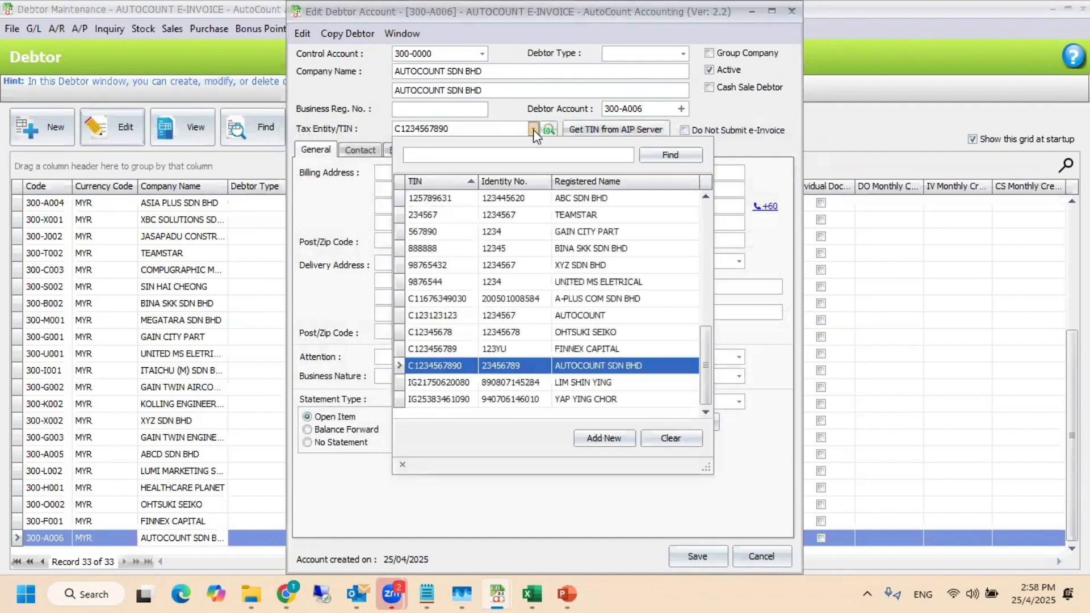
pyautogui.click(533, 130)
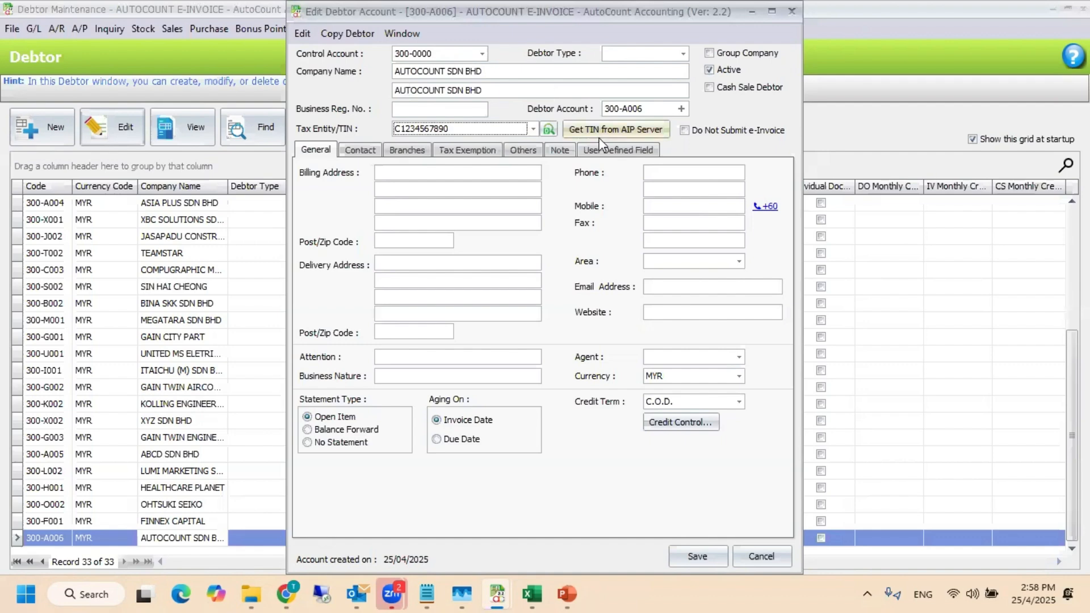
pyautogui.click(698, 556)
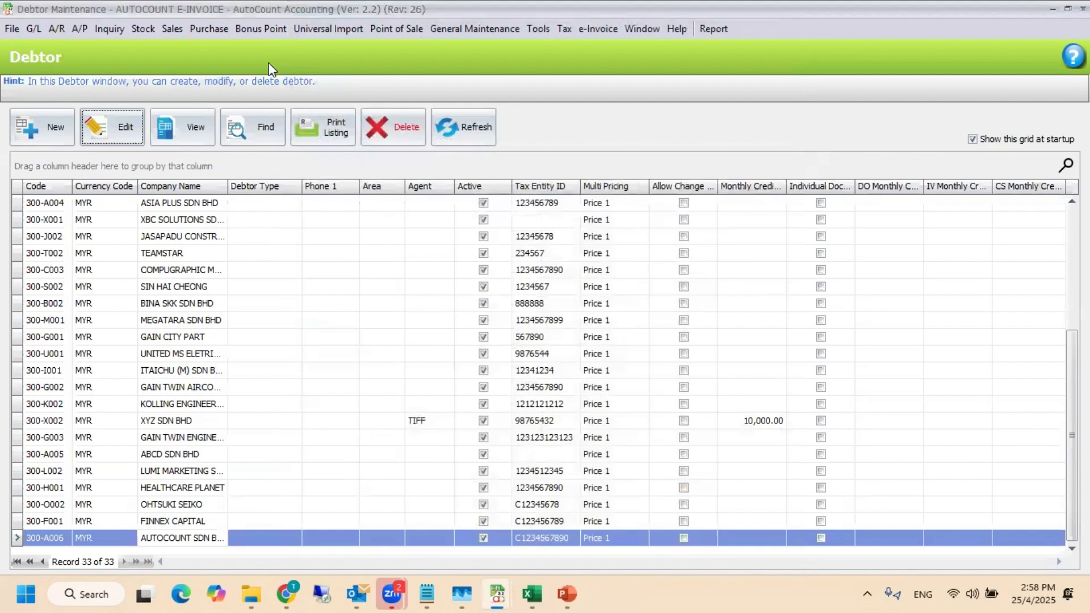
# - Start a new debtor and search company tax information by Company Name 'AUTOCOUNT SDN BHD'
pyautogui.click(40, 127)
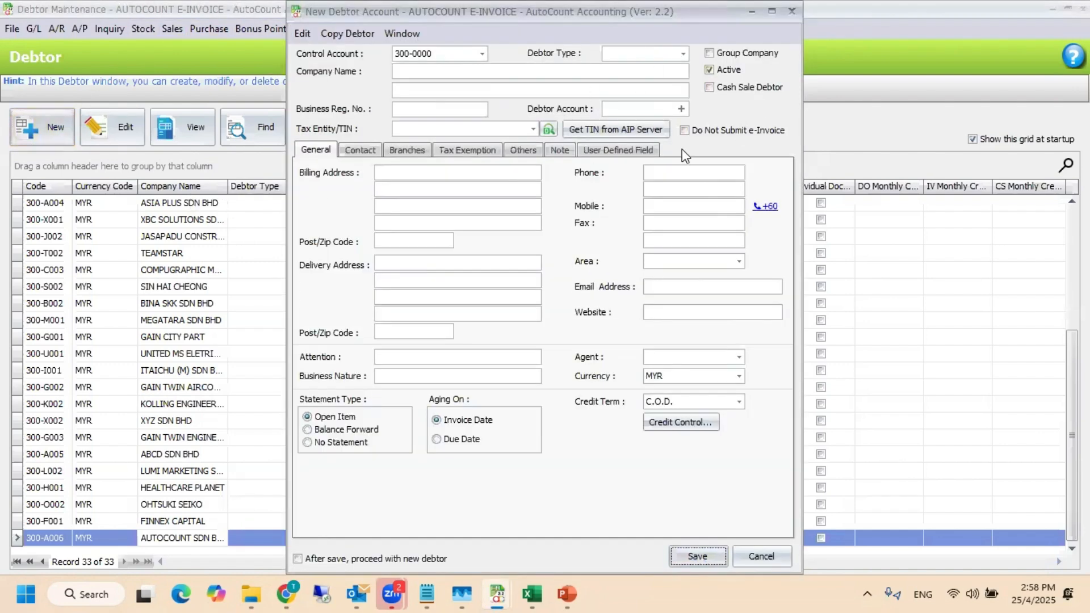
pyautogui.click(625, 134)
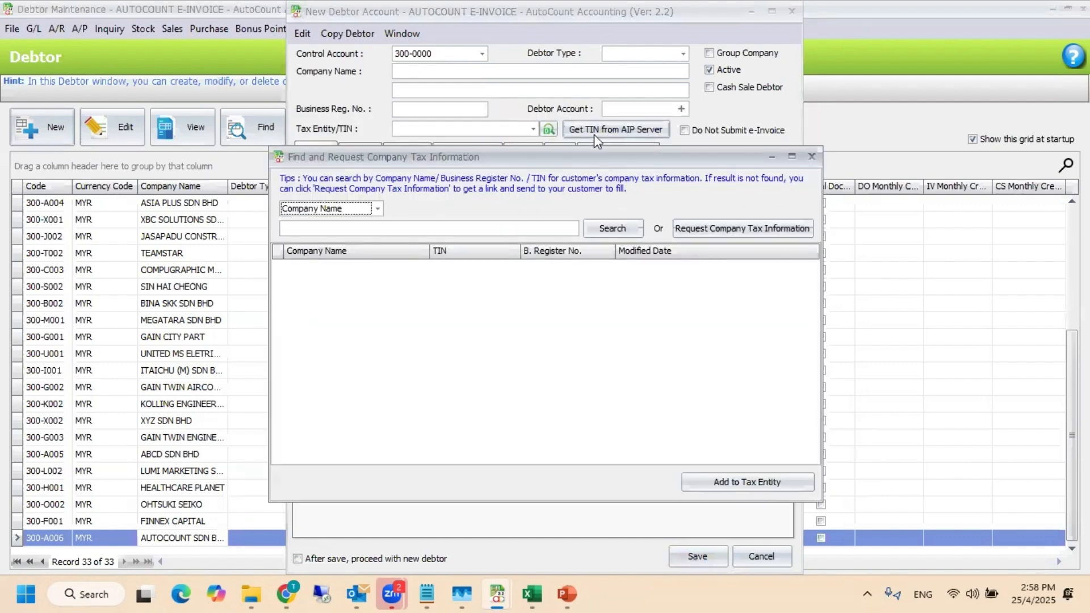
pyautogui.click(351, 210)
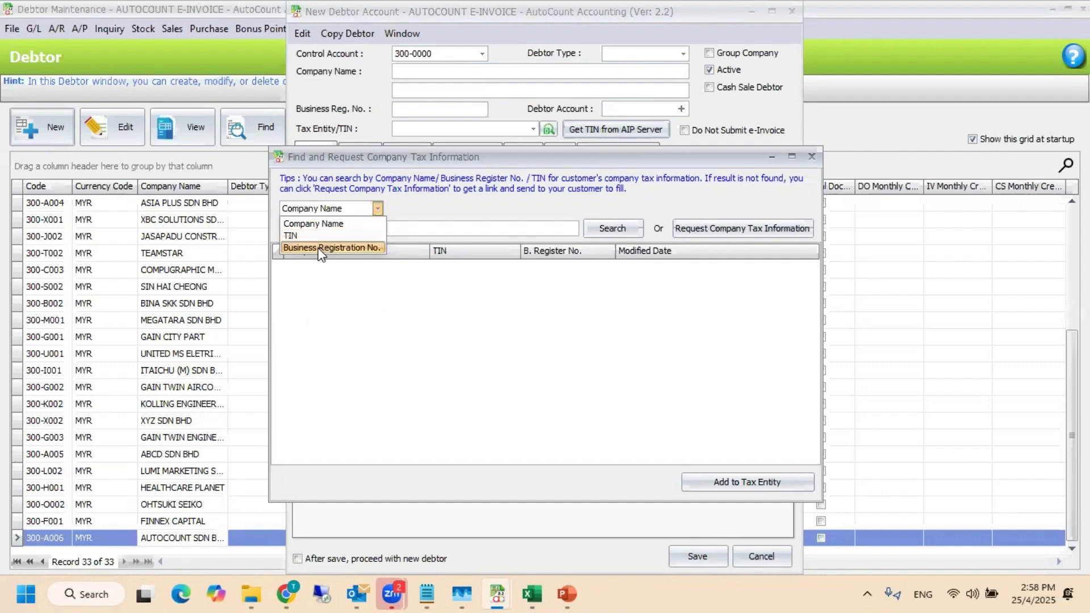
pyautogui.click(318, 224)
pyautogui.click(478, 225)
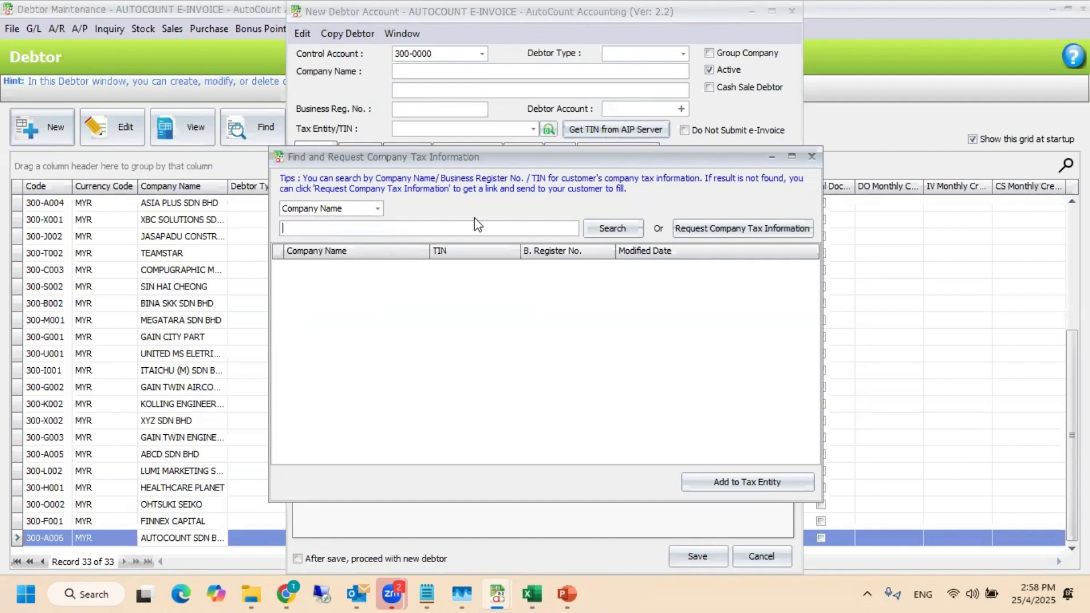
pyautogui.write('AUTOCOUNT SDN BHD')
pyautogui.click(587, 228)
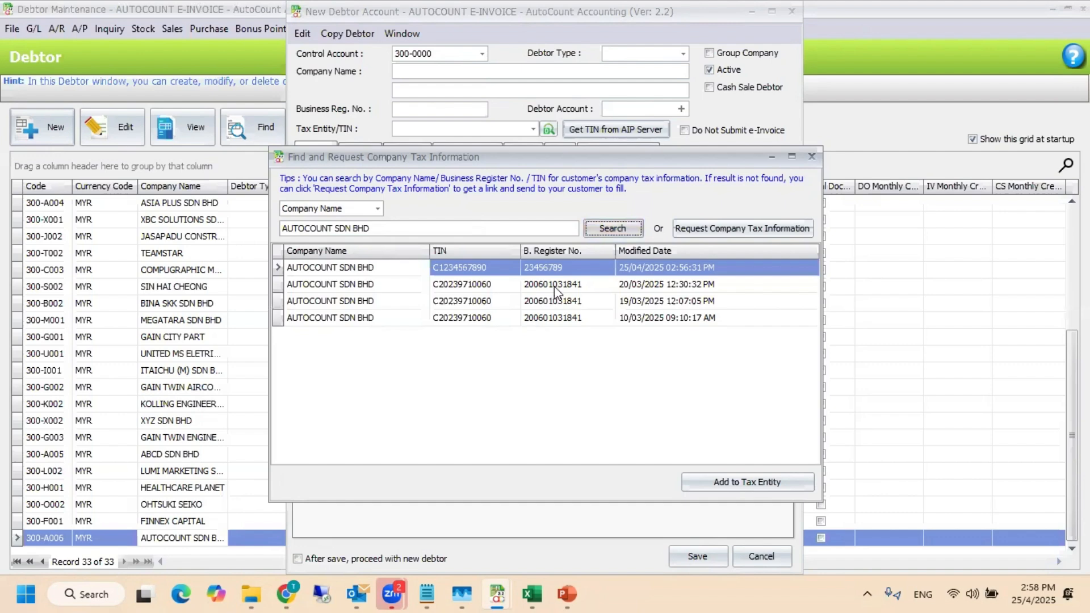
# - Review the matching records, pick the most recently modified one, then cancel the blank new debtor
pyautogui.click(567, 287)
pyautogui.click(562, 301)
pyautogui.click(558, 317)
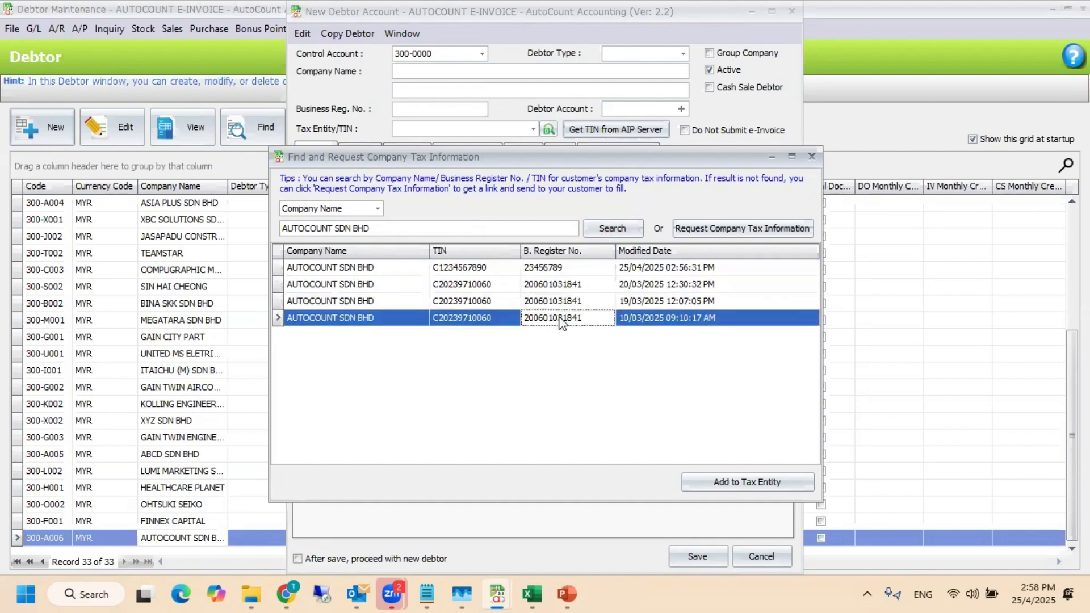
pyautogui.click(568, 286)
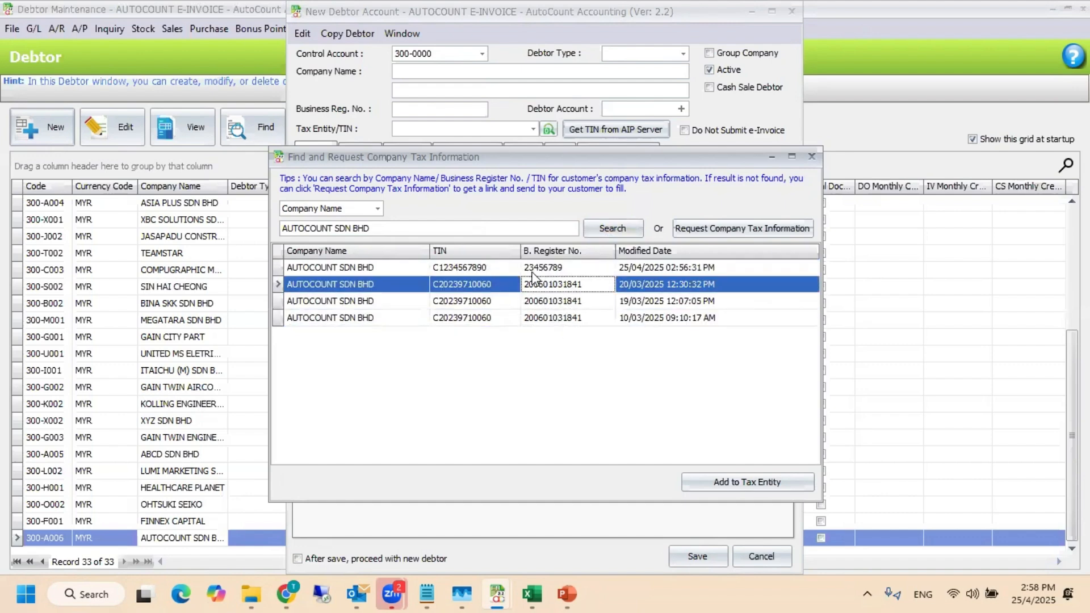
pyautogui.click(555, 268)
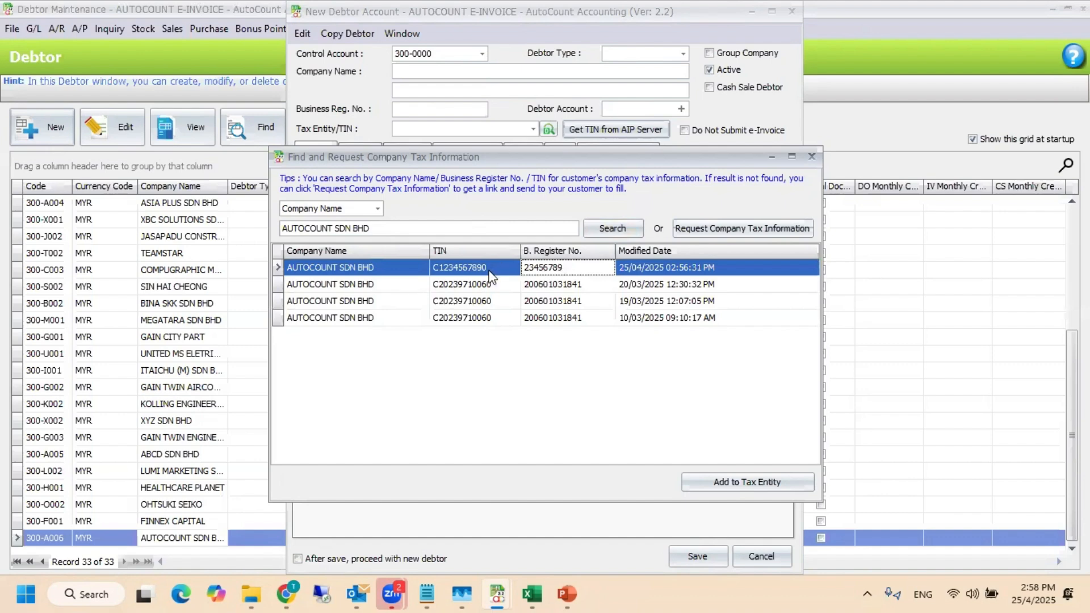
pyautogui.click(623, 269)
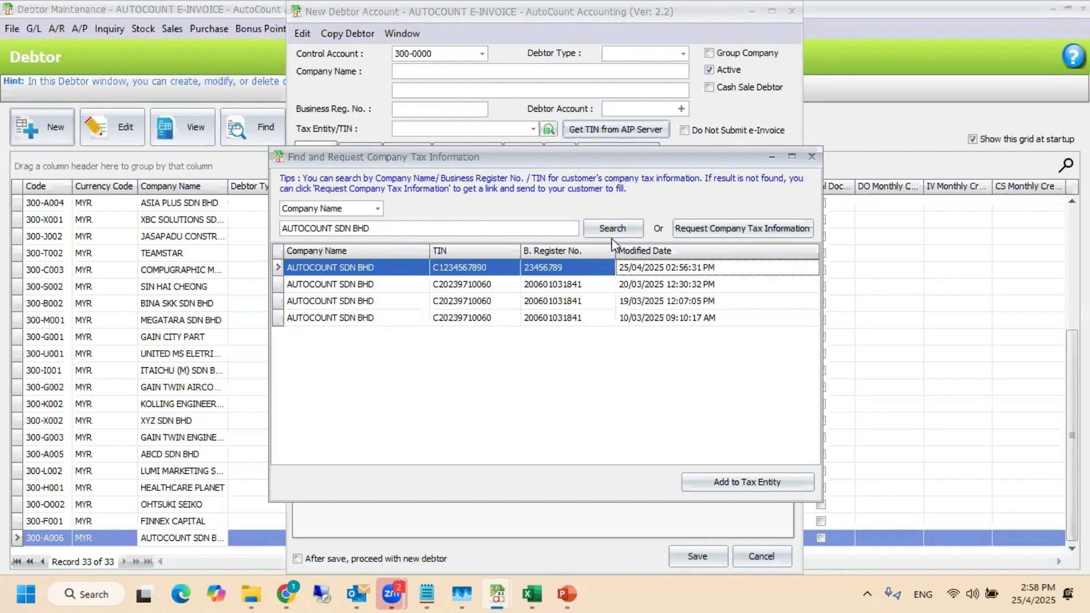
pyautogui.click(593, 272)
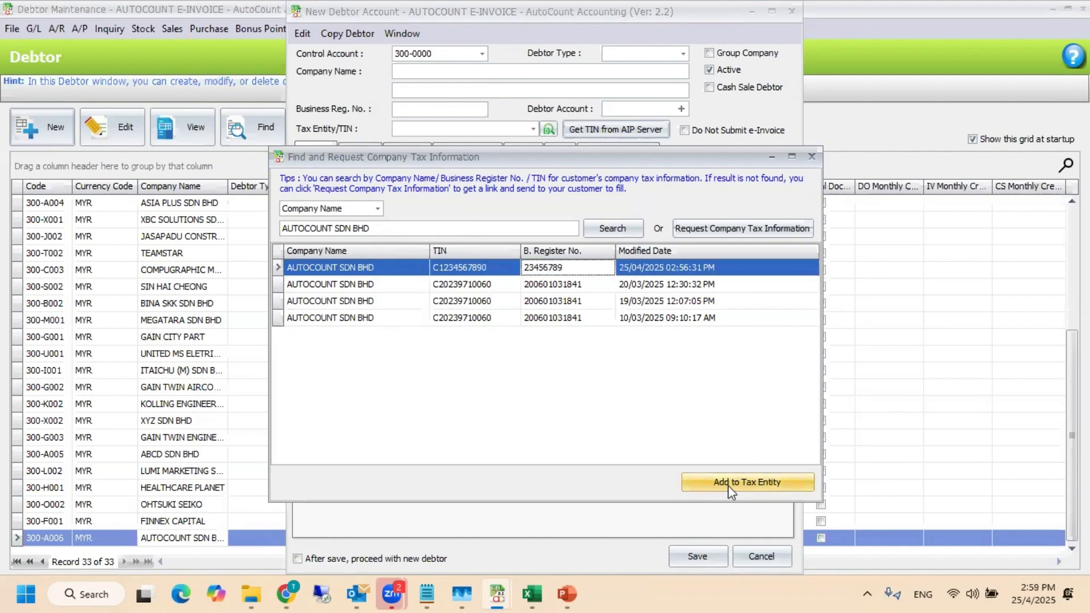
pyautogui.tripleClick(378, 229)
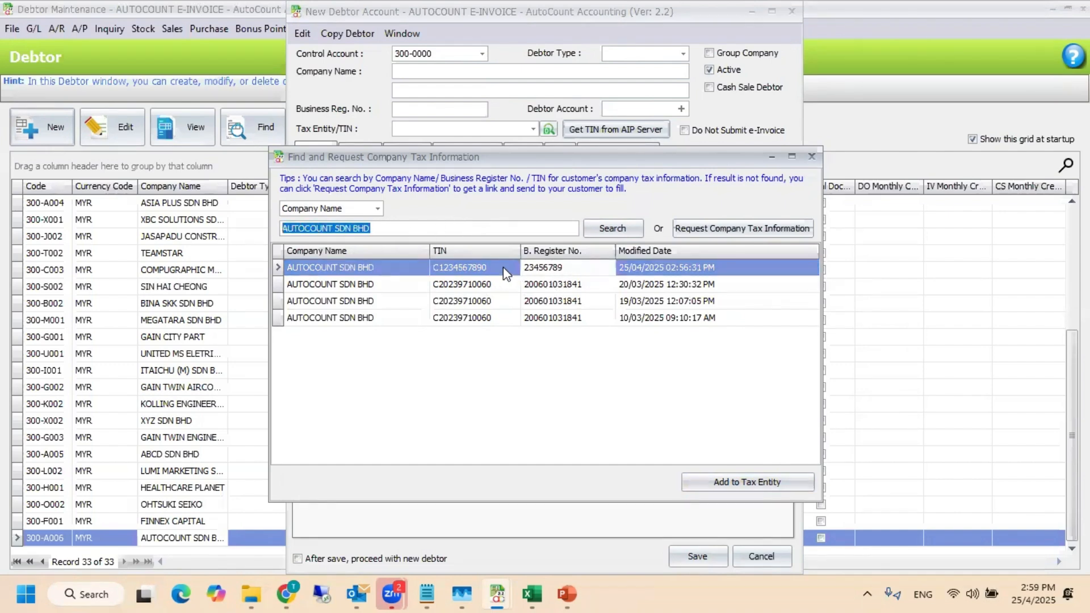
pyautogui.click(503, 270)
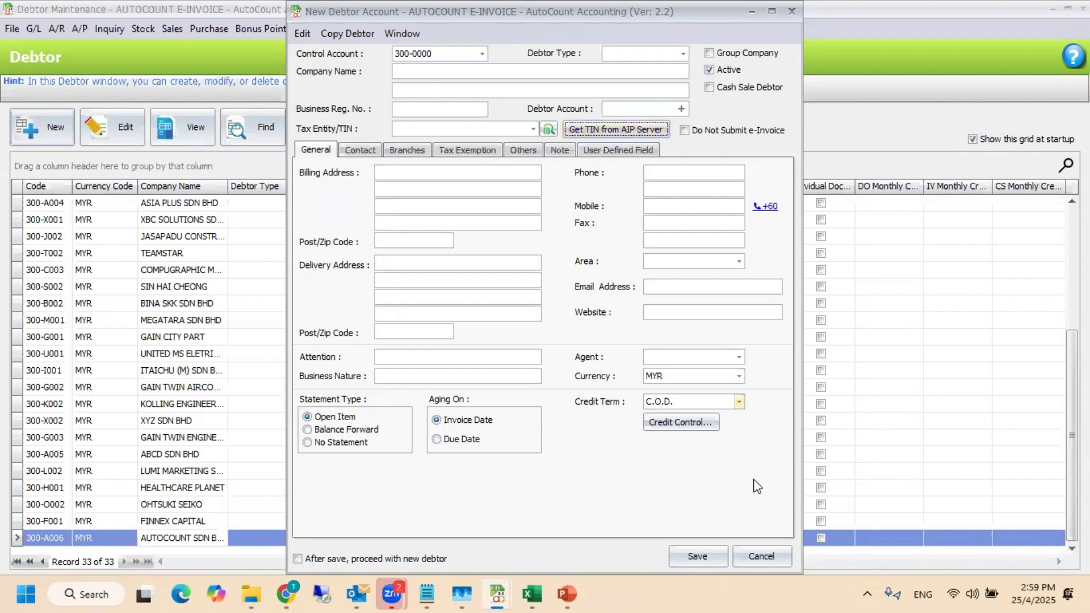
pyautogui.click(760, 559)
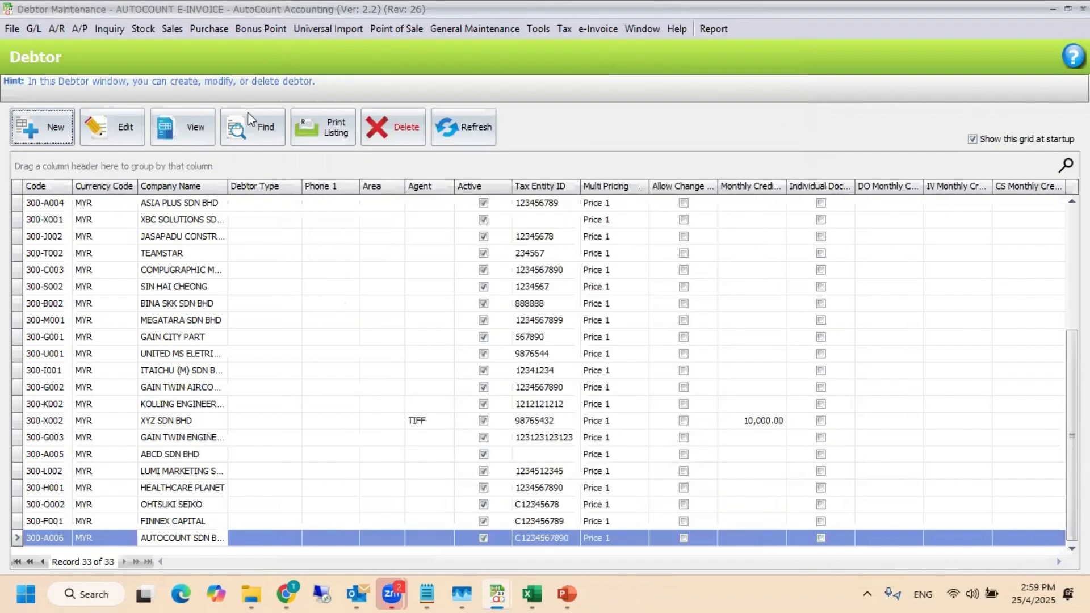
# - List all debtors in a maximised debtor search
pyautogui.click(250, 129)
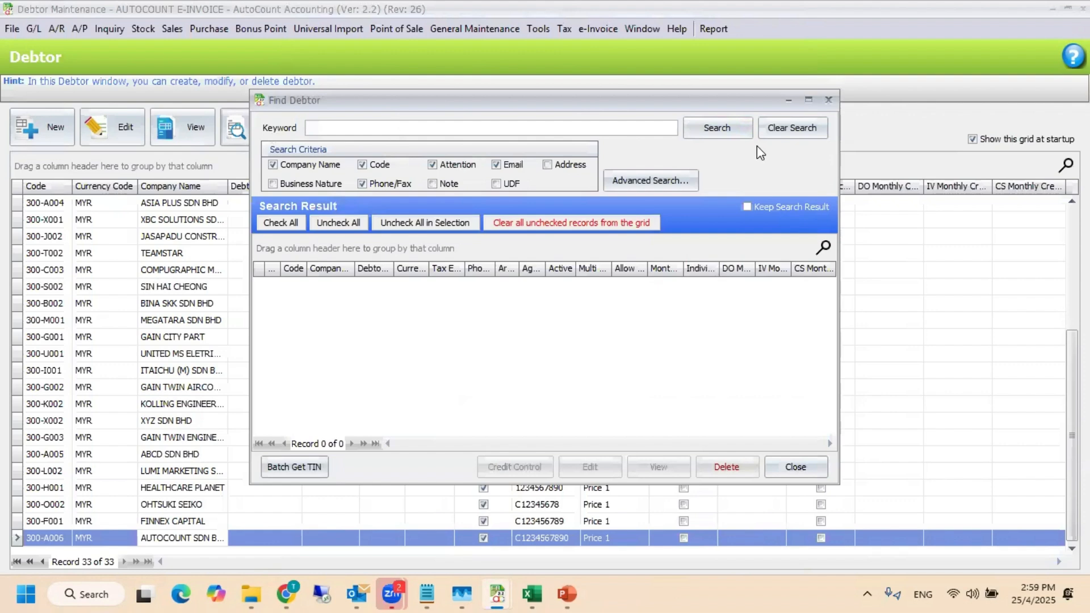
pyautogui.click(714, 132)
pyautogui.click(808, 100)
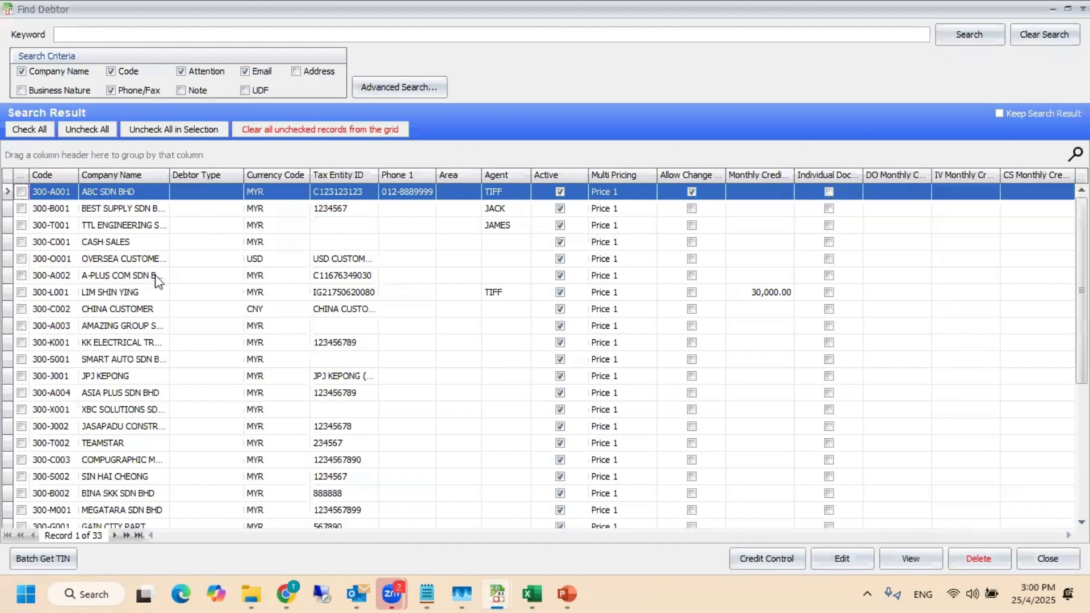
# - Tick debtors 300-T001, 300-A003 and 300-S001 and confirm Batch Get TIN for them
pyautogui.click(22, 226)
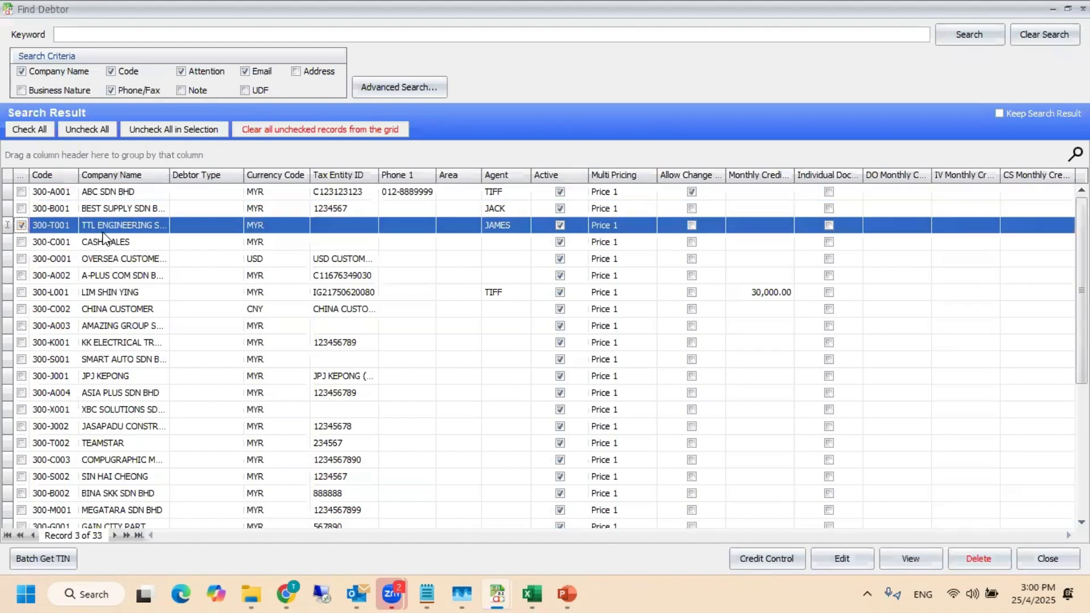
pyautogui.click(99, 326)
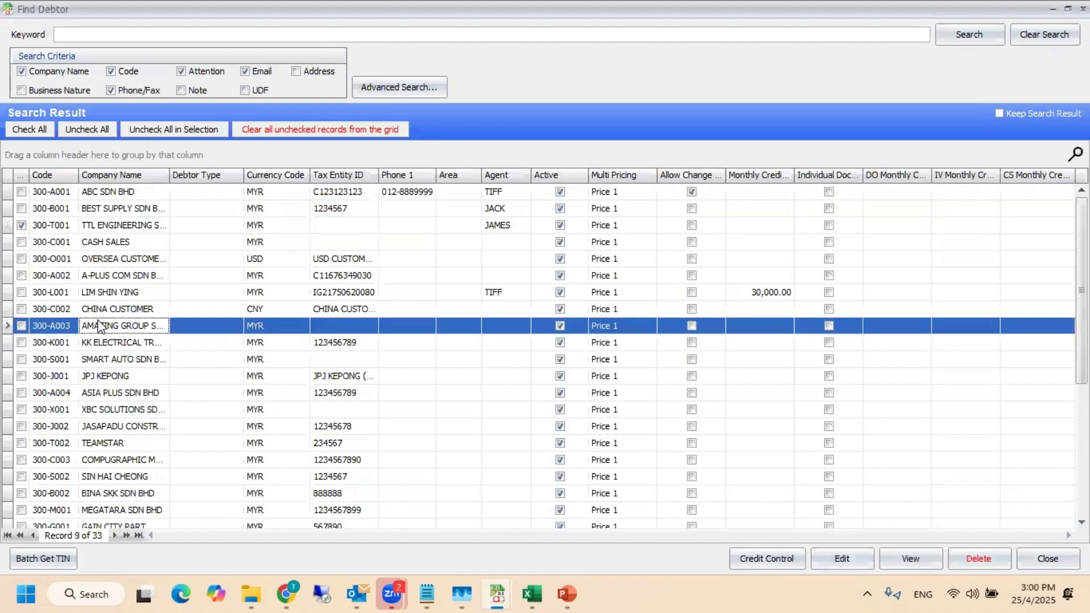
pyautogui.click(22, 326)
pyautogui.click(359, 226)
pyautogui.click(348, 326)
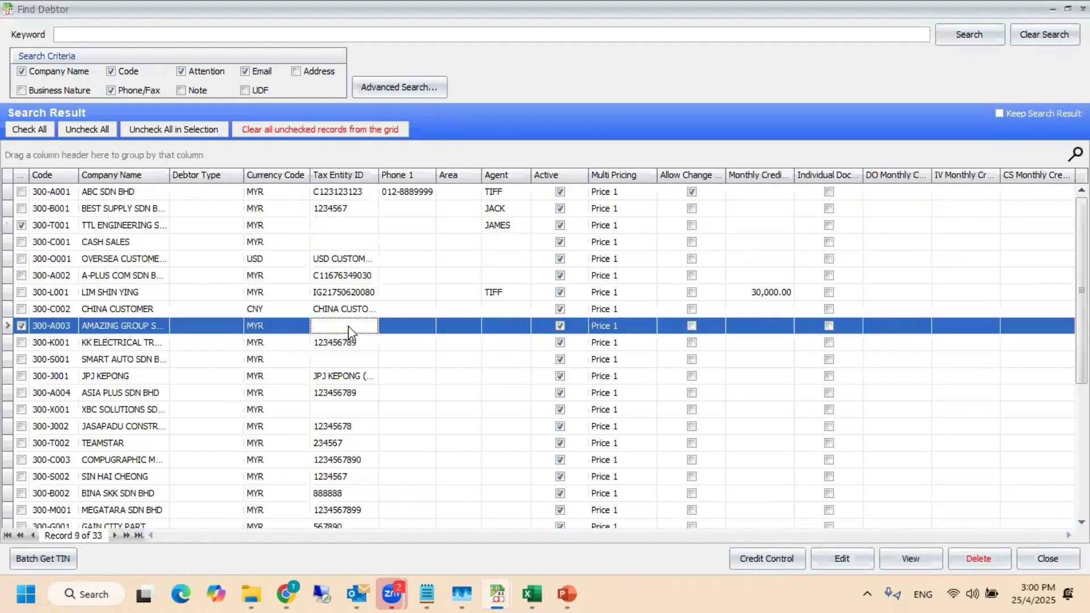
pyautogui.click(344, 360)
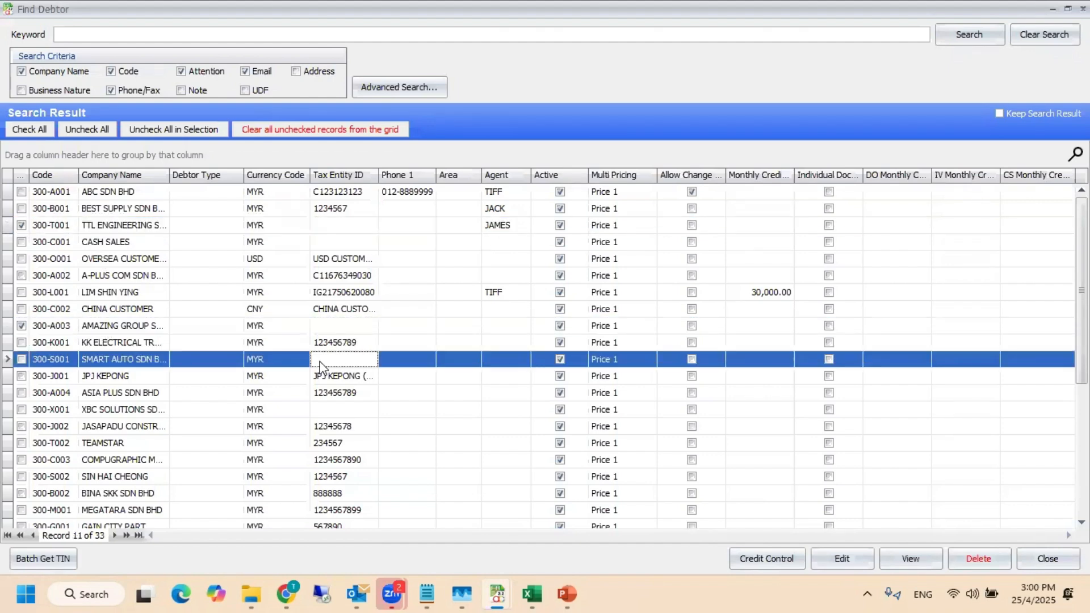
pyautogui.click(22, 359)
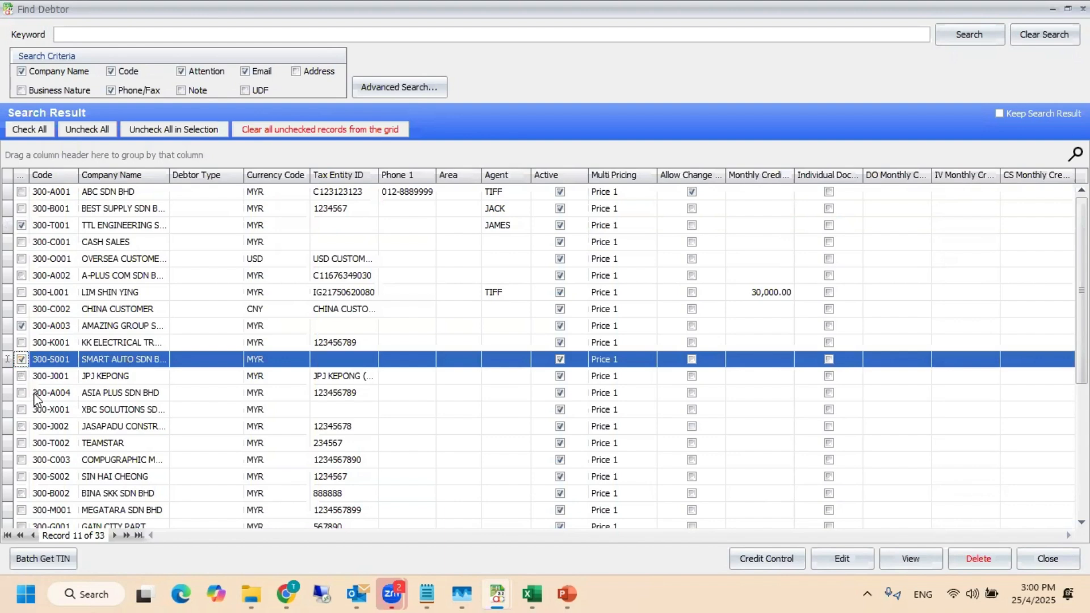
pyautogui.click(60, 558)
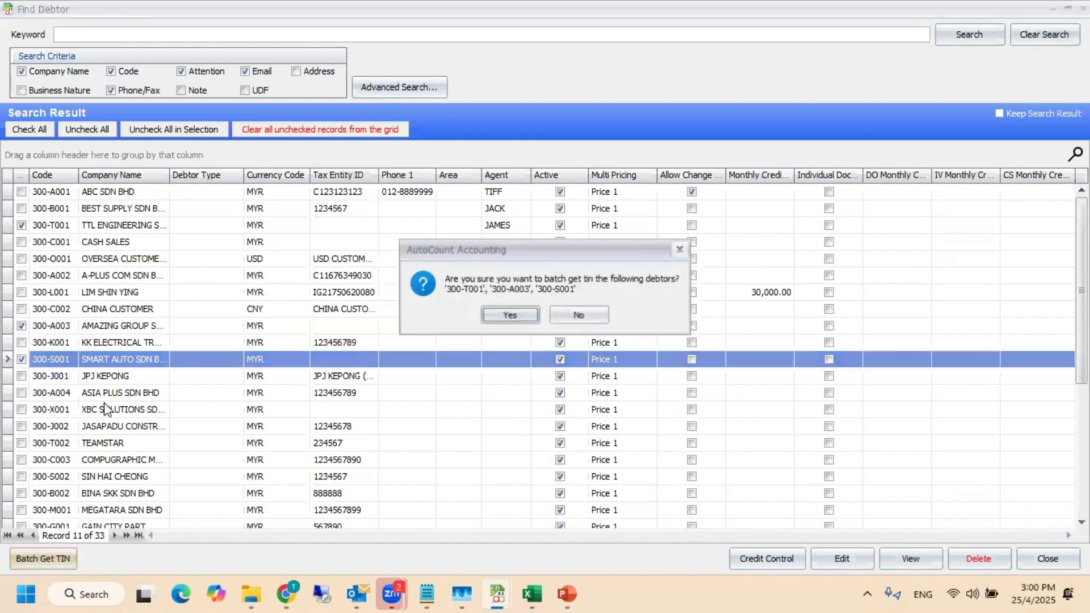
pyautogui.click(509, 315)
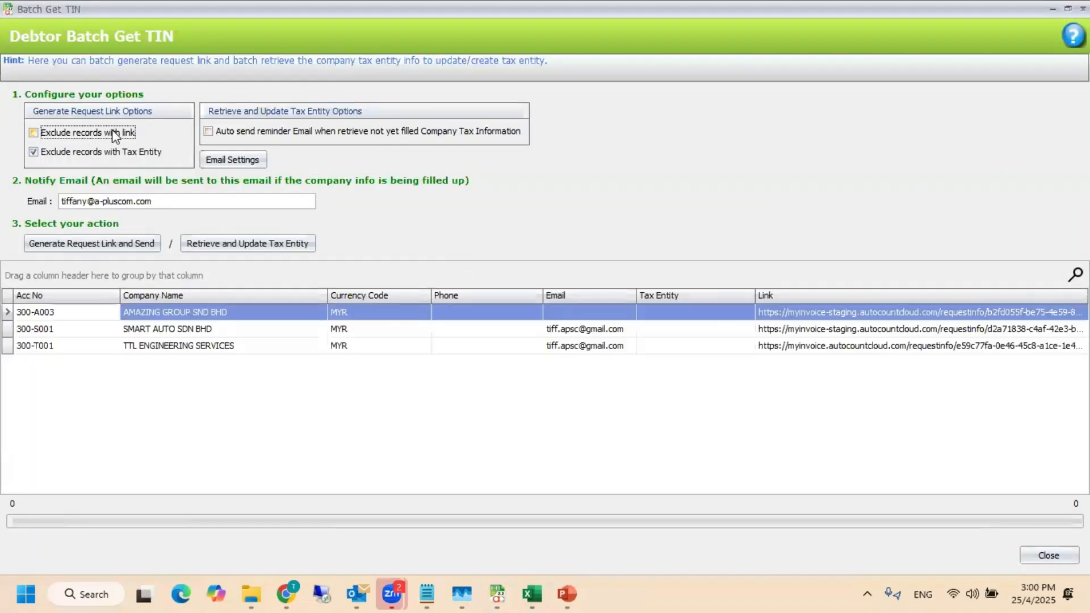
# - Review debtors 300-A003, 300-S001 and 300-T001 and their email entries, then open the outgoing mail settings
pyautogui.click(310, 329)
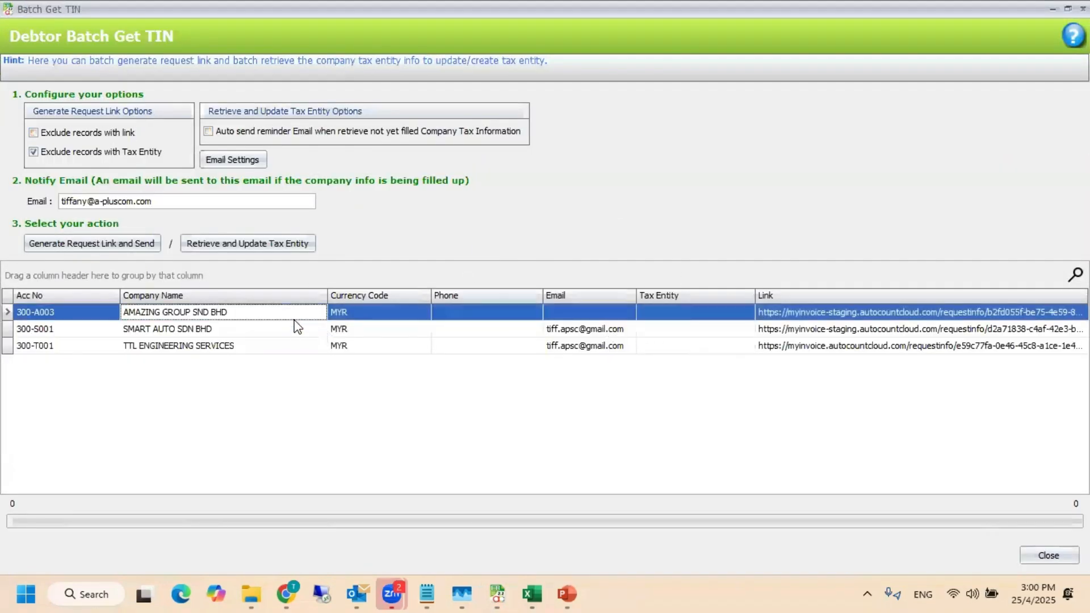
pyautogui.click(294, 347)
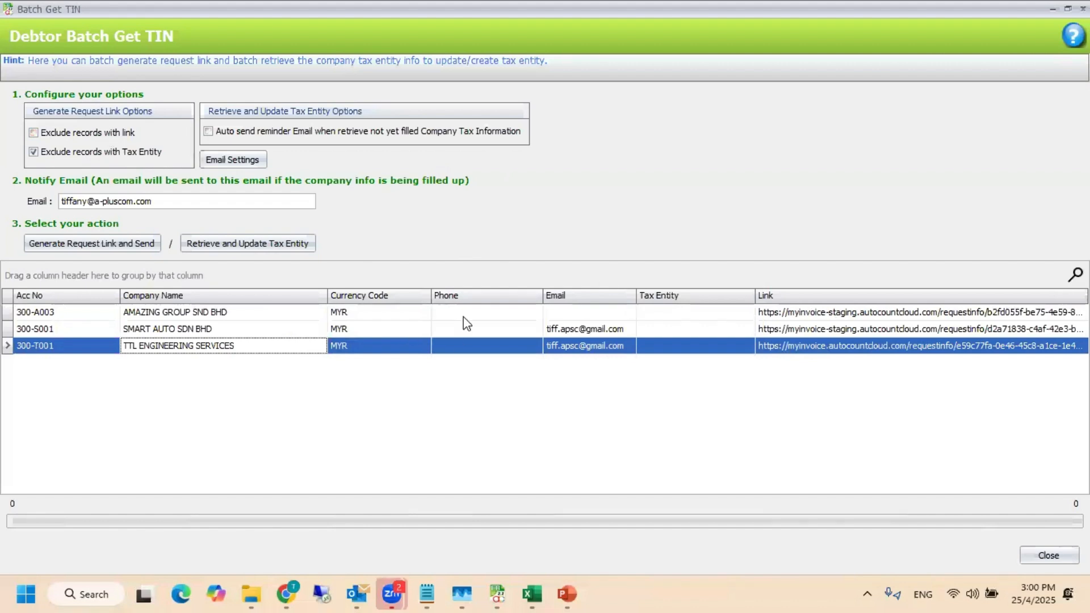
pyautogui.click(571, 314)
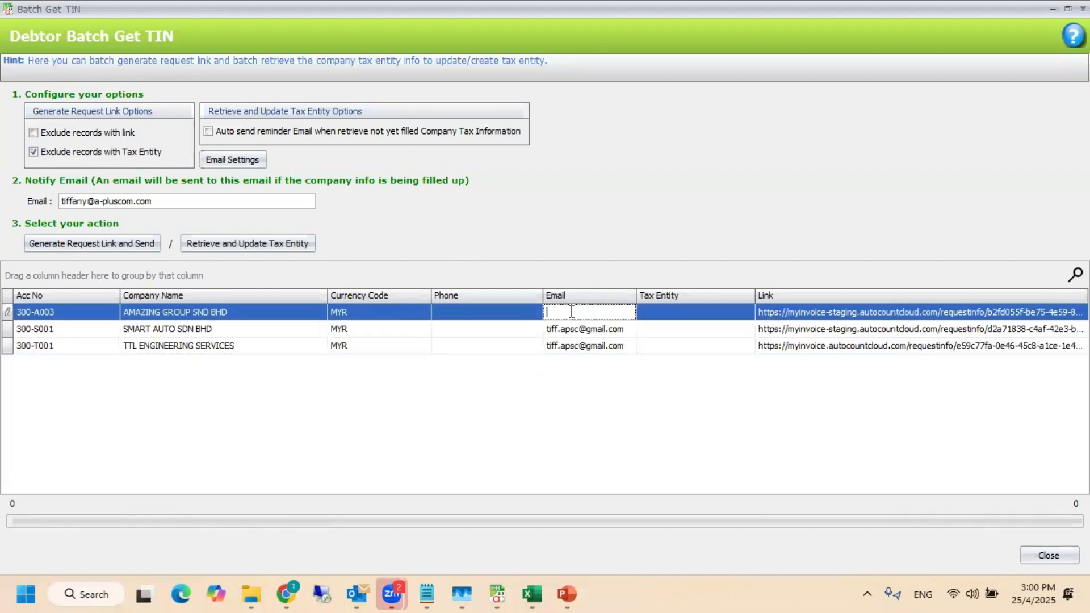
pyautogui.click(566, 331)
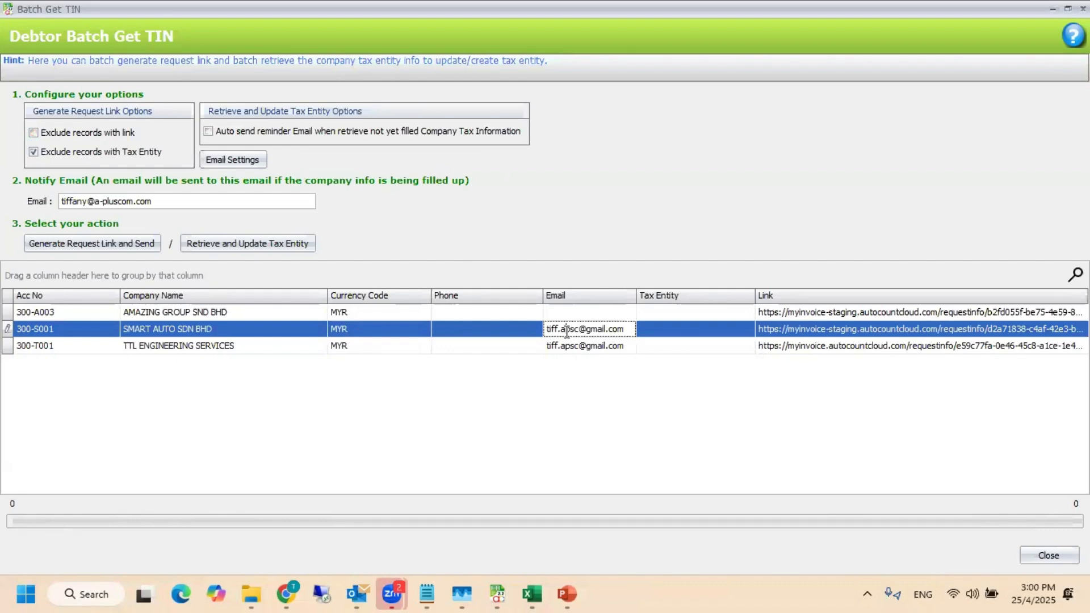
pyautogui.click(567, 348)
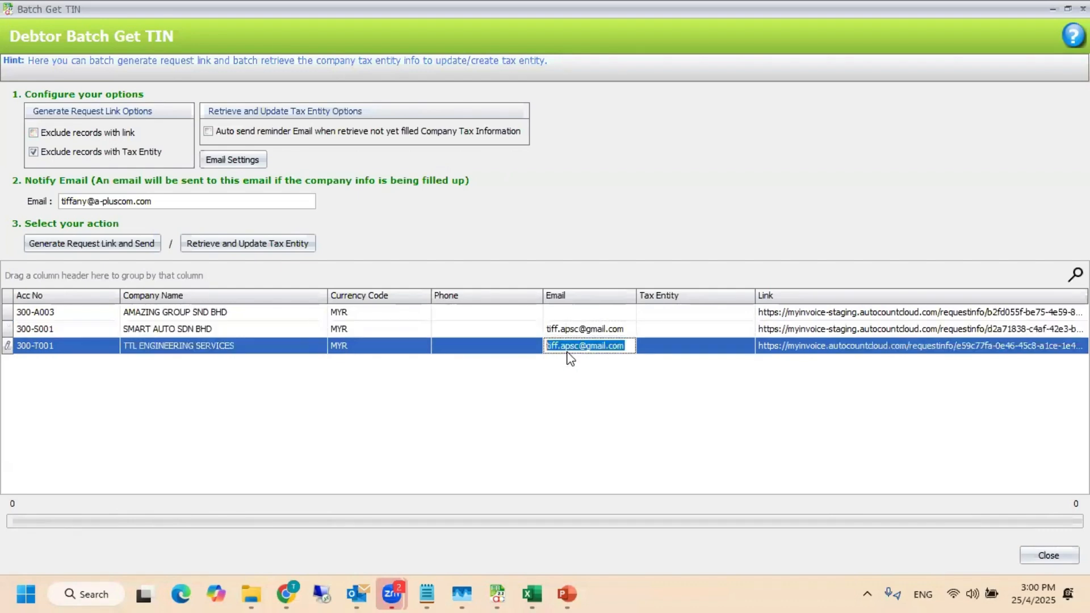
pyautogui.click(256, 162)
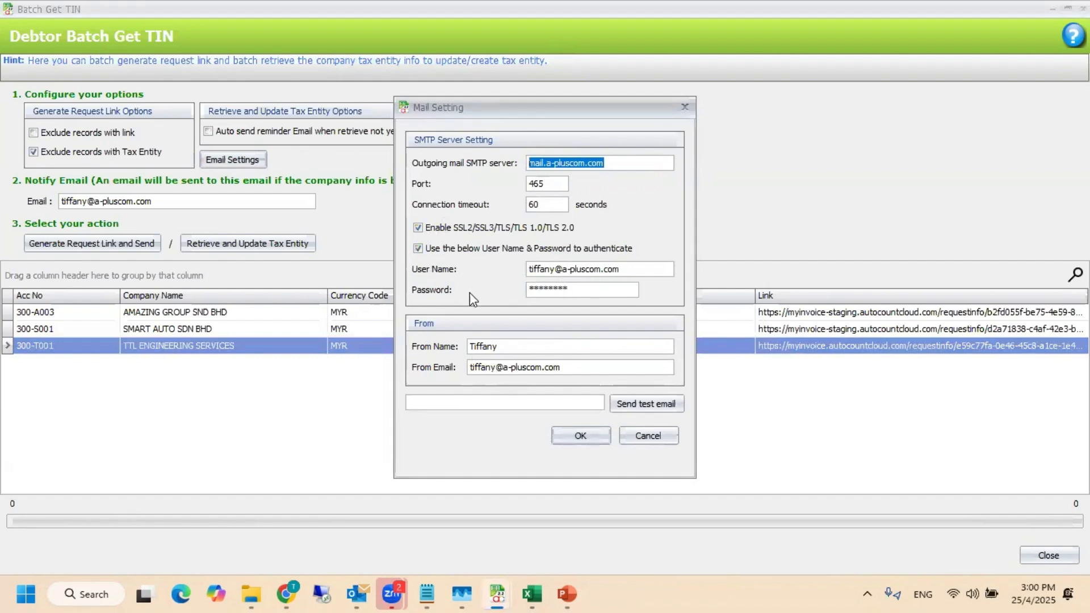
pyautogui.click(617, 162)
pyautogui.moveTo(617, 162); pyautogui.dragTo(522, 164)
pyautogui.click(686, 112)
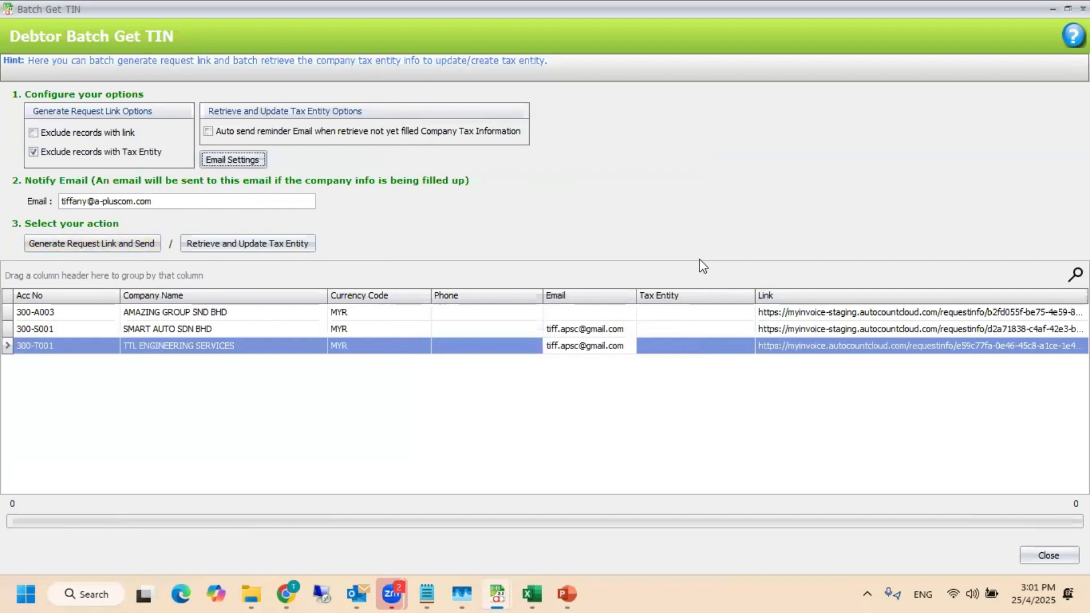
# - Inspect the request links for 300-A003, 300-S001 and 300-T001, then close the batch TIN window and debtor search
pyautogui.click(791, 314)
pyautogui.click(786, 331)
pyautogui.click(782, 347)
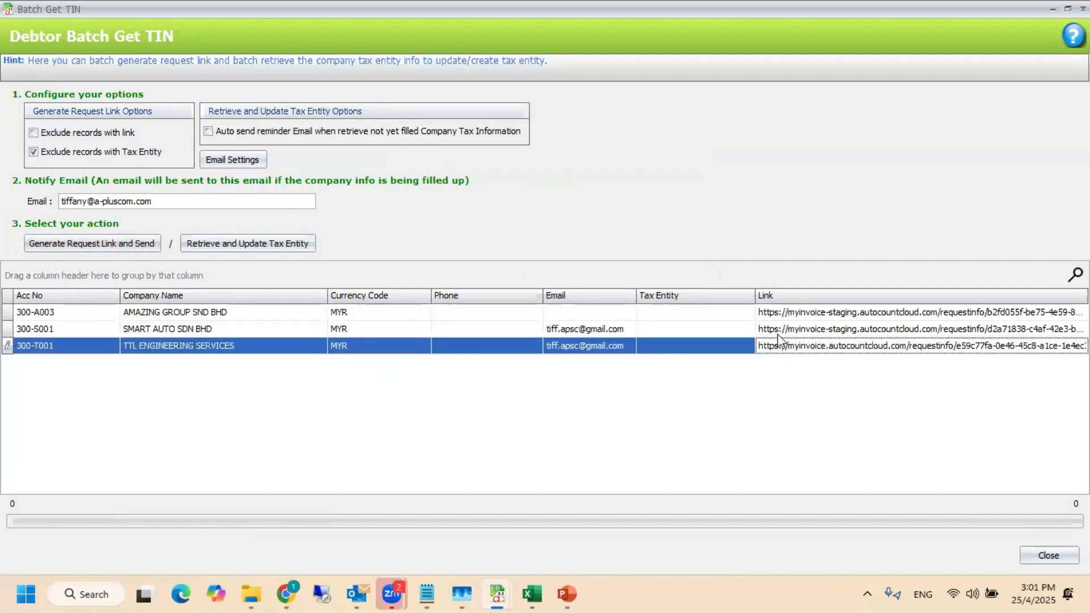
pyautogui.click(781, 313)
pyautogui.click(778, 331)
pyautogui.click(774, 347)
pyautogui.click(1083, 8)
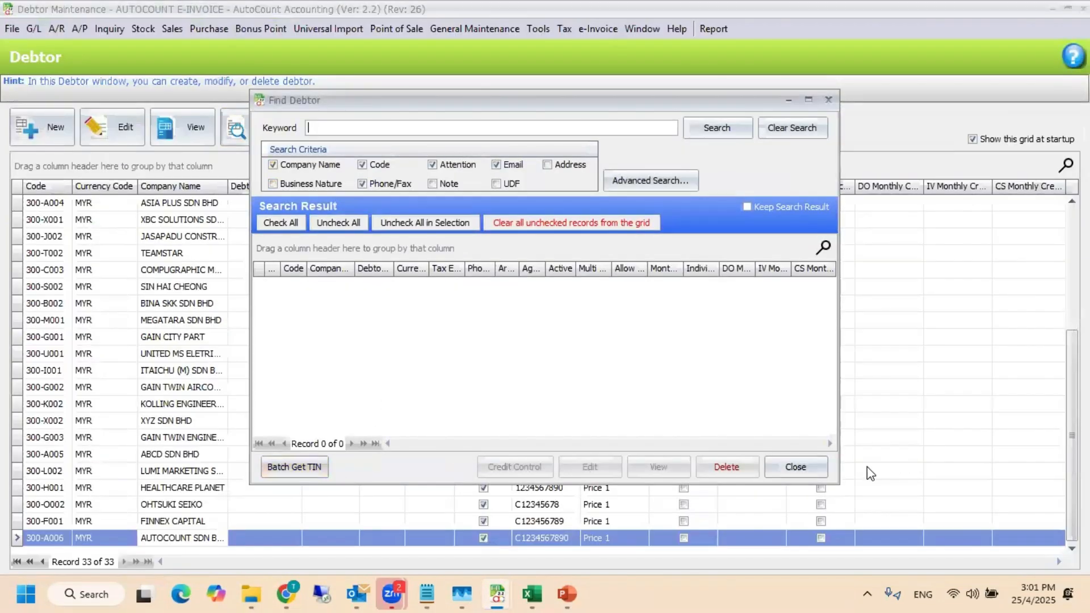
pyautogui.click(795, 467)
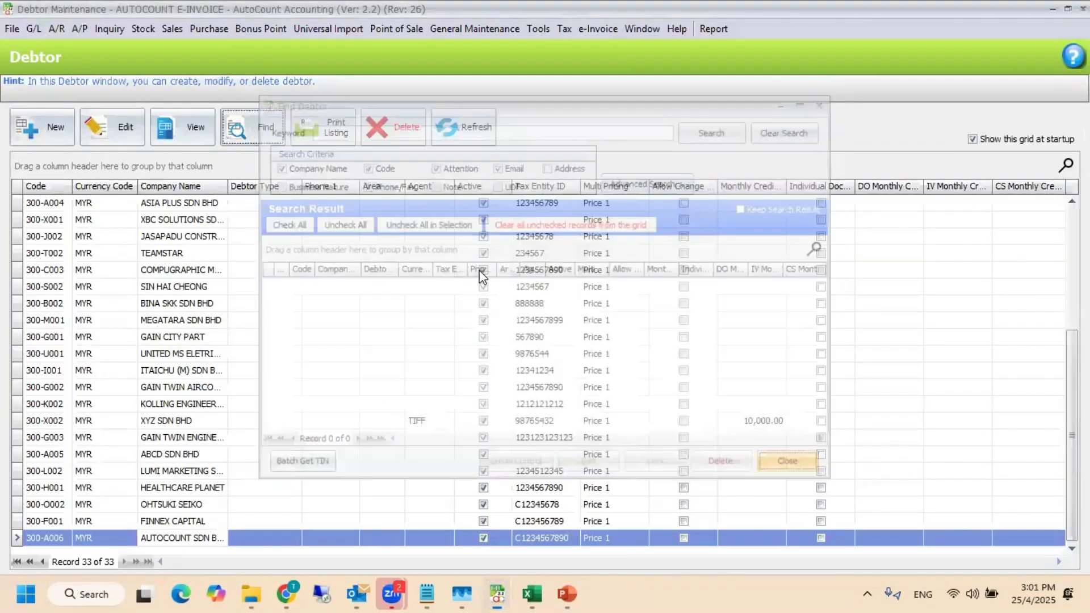
pyautogui.click(263, 129)
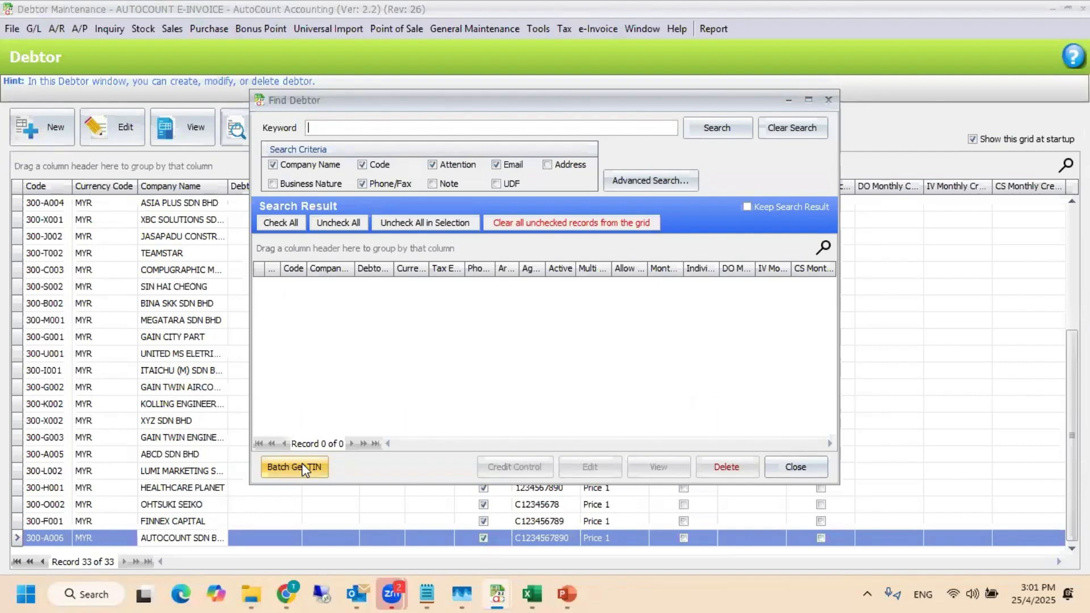
pyautogui.click(796, 468)
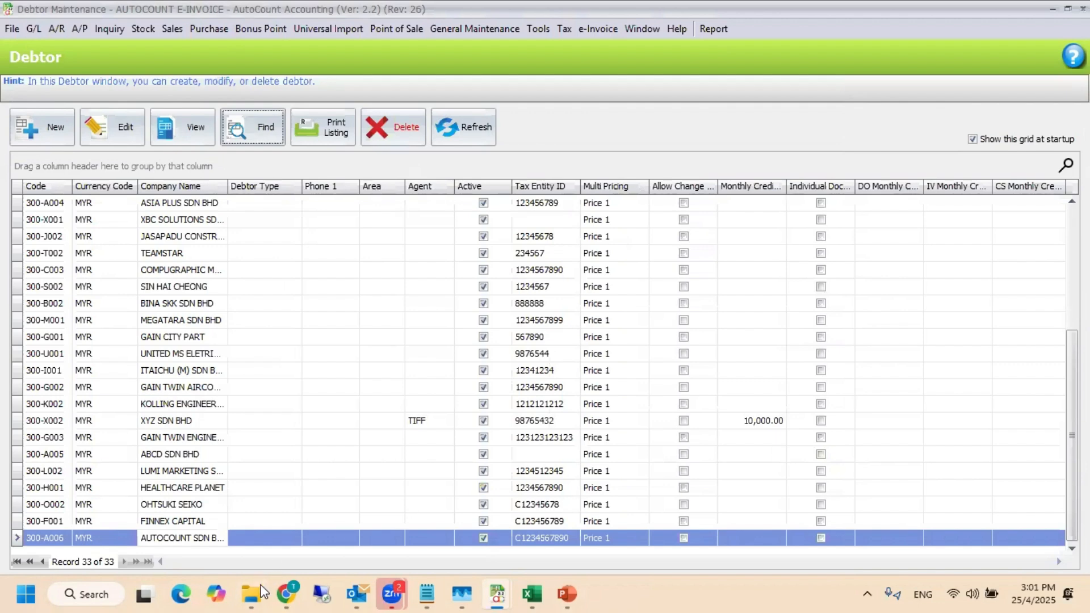
pyautogui.moveTo(258, 592)
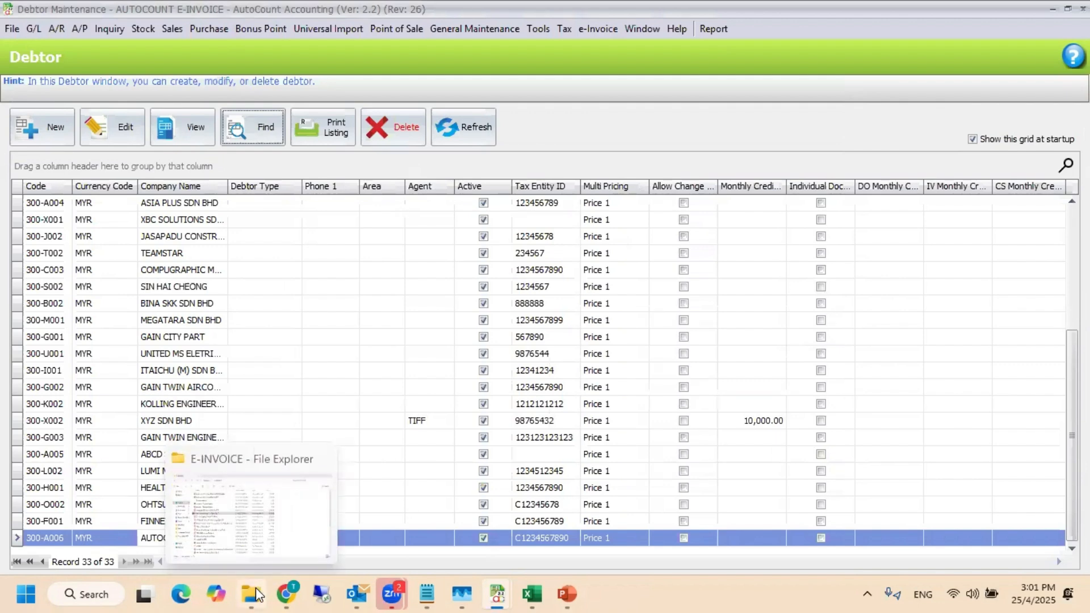
pyautogui.moveTo(534, 593)
pyautogui.click(533, 513)
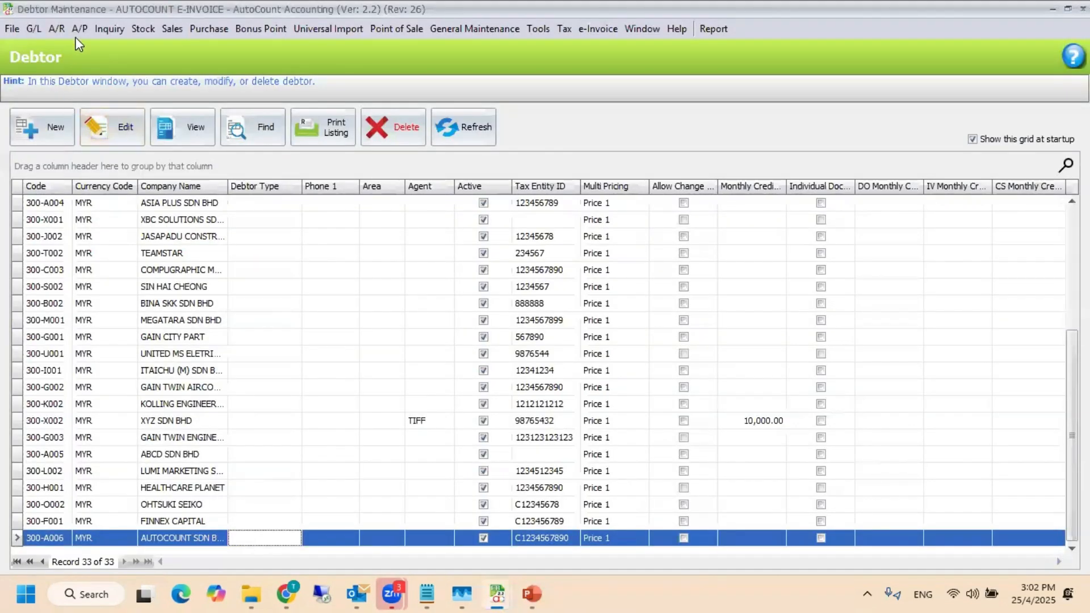
# - Browse the A/R and A/P menus without choosing anything, then close the Debtor Maintenance window
pyautogui.click(56, 29)
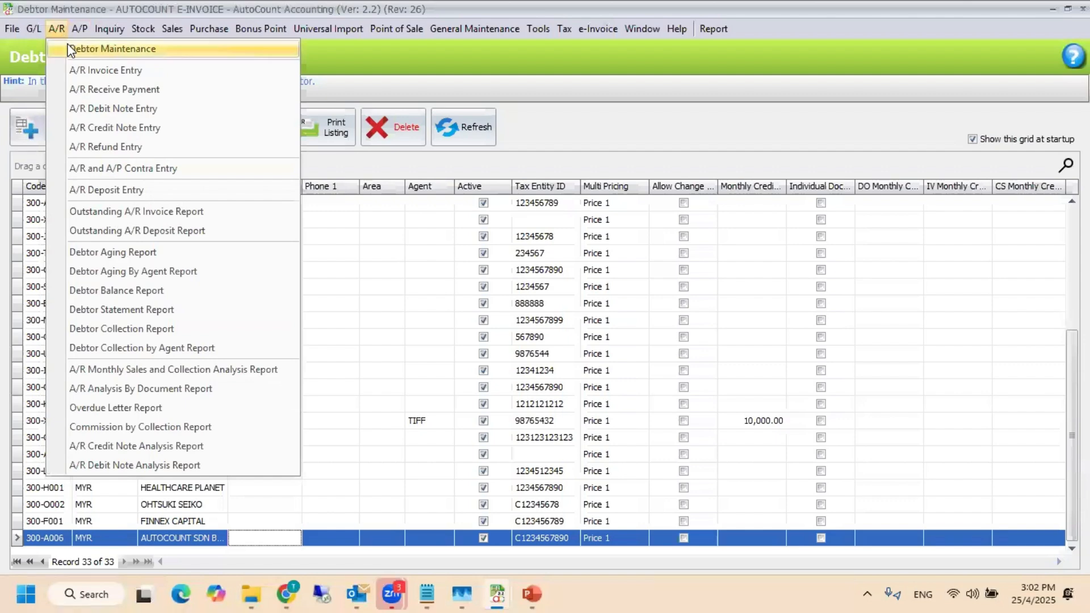
pyautogui.moveTo(80, 33)
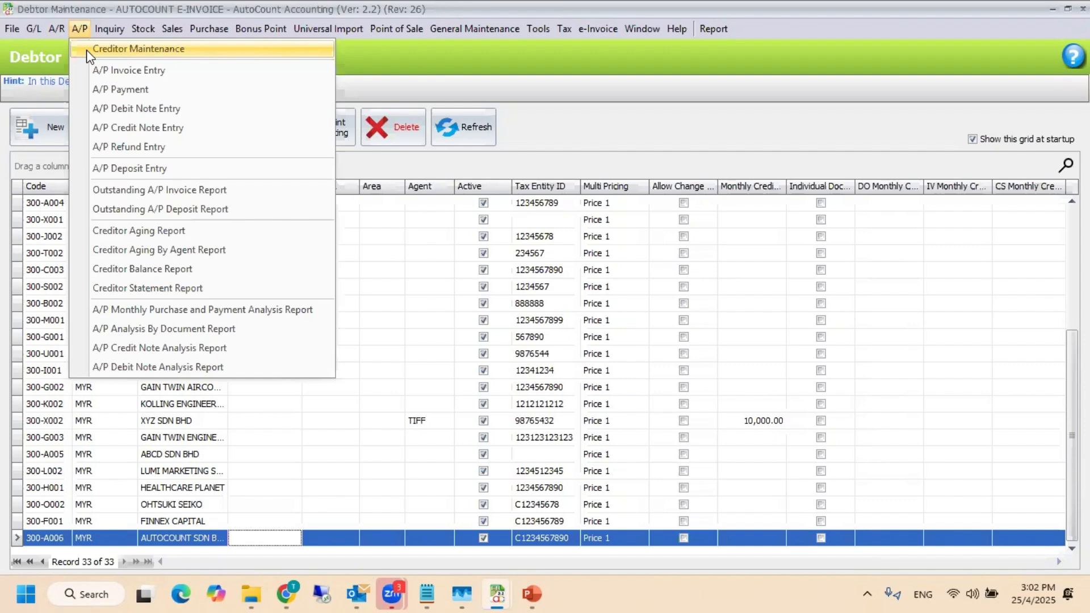
pyautogui.click(503, 57)
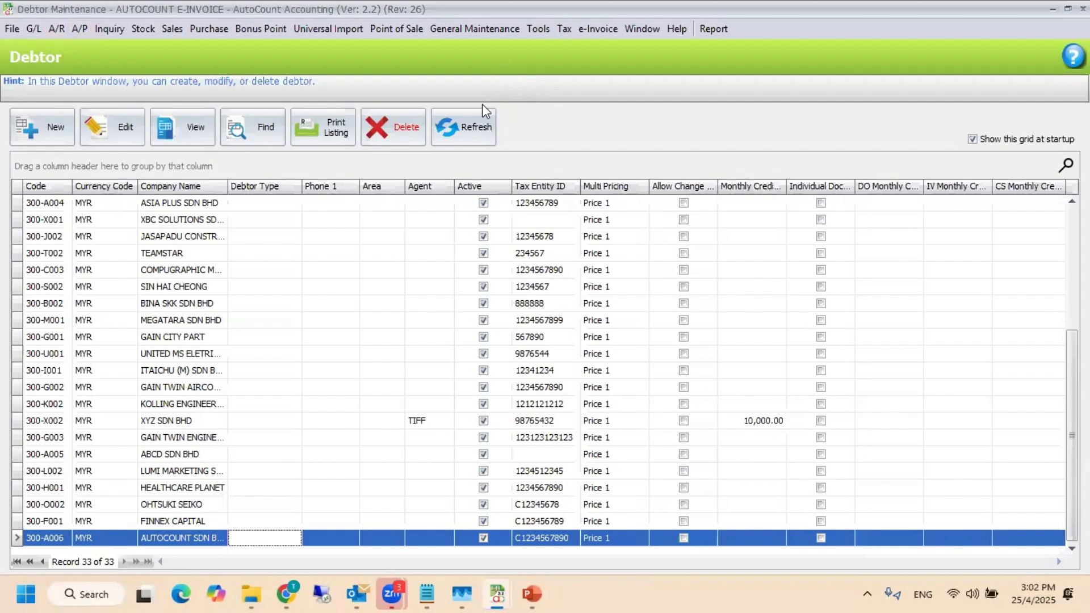
pyautogui.press('Escape')
# - Open Stock Item Maintenance and edit item 00001 (ITEM A)
pyautogui.moveTo(497, 595)
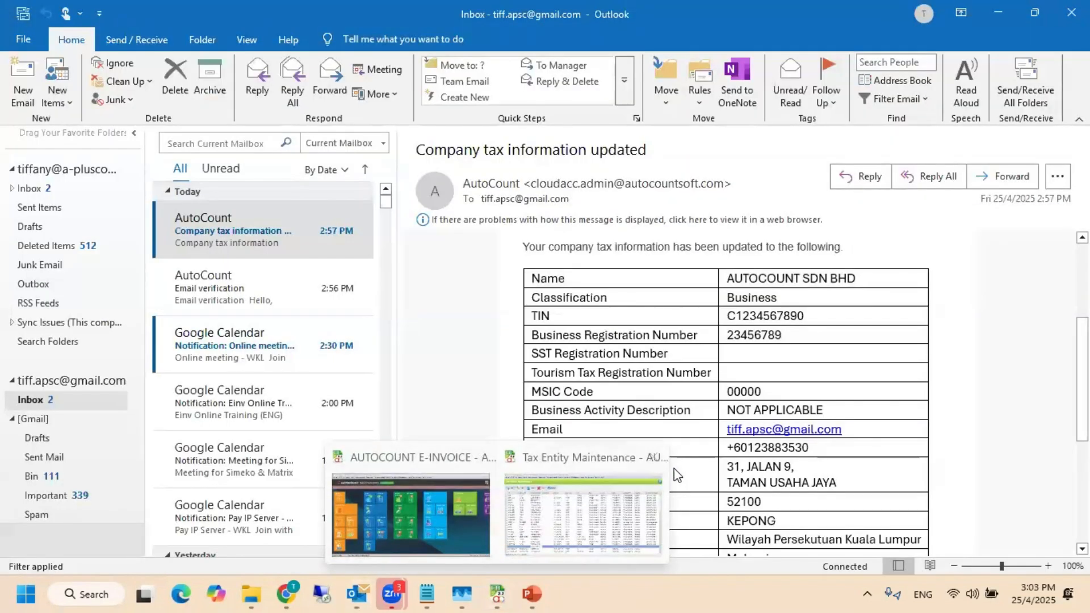
pyautogui.click(652, 457)
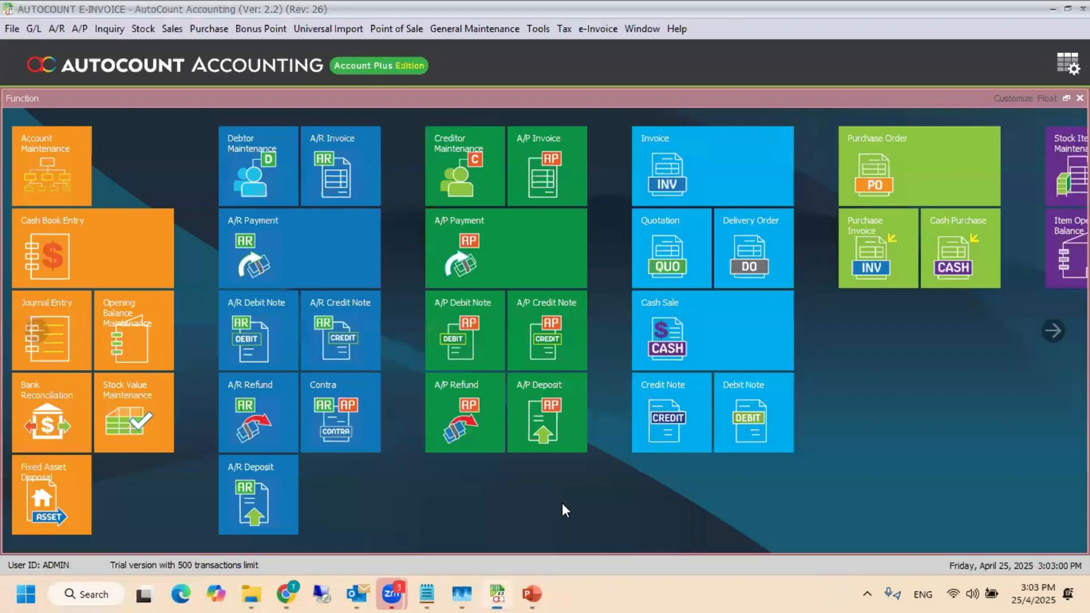
pyautogui.click(147, 32)
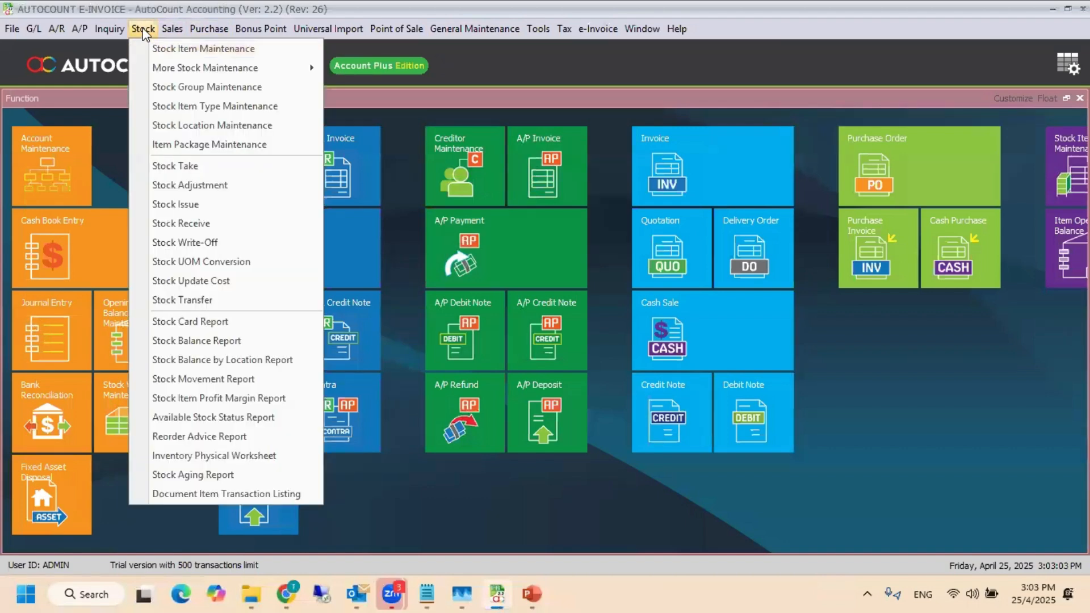
pyautogui.click(189, 49)
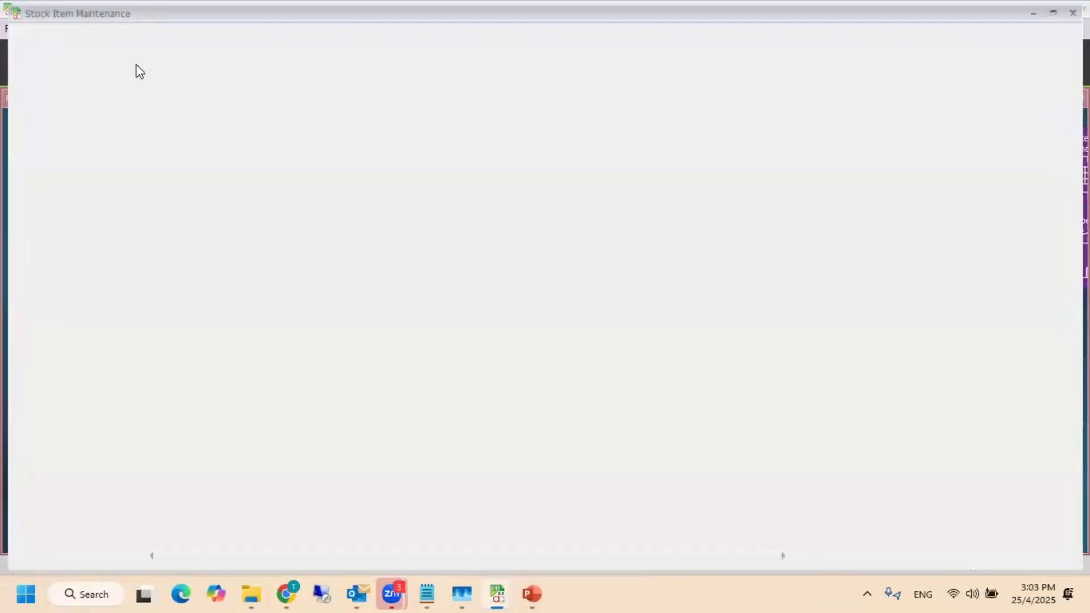
pyautogui.click(255, 205)
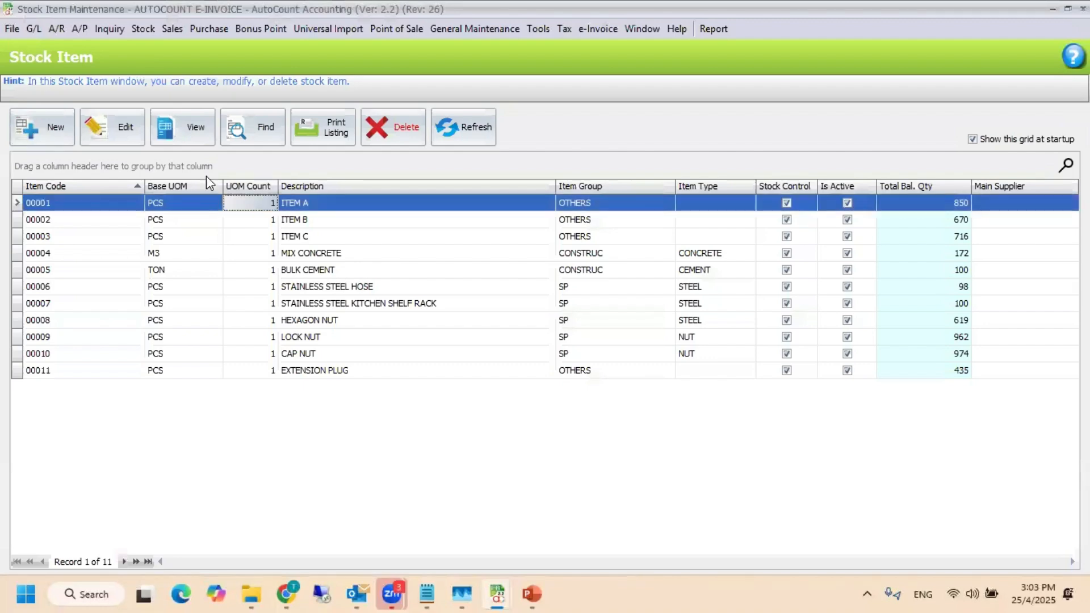
pyautogui.click(127, 141)
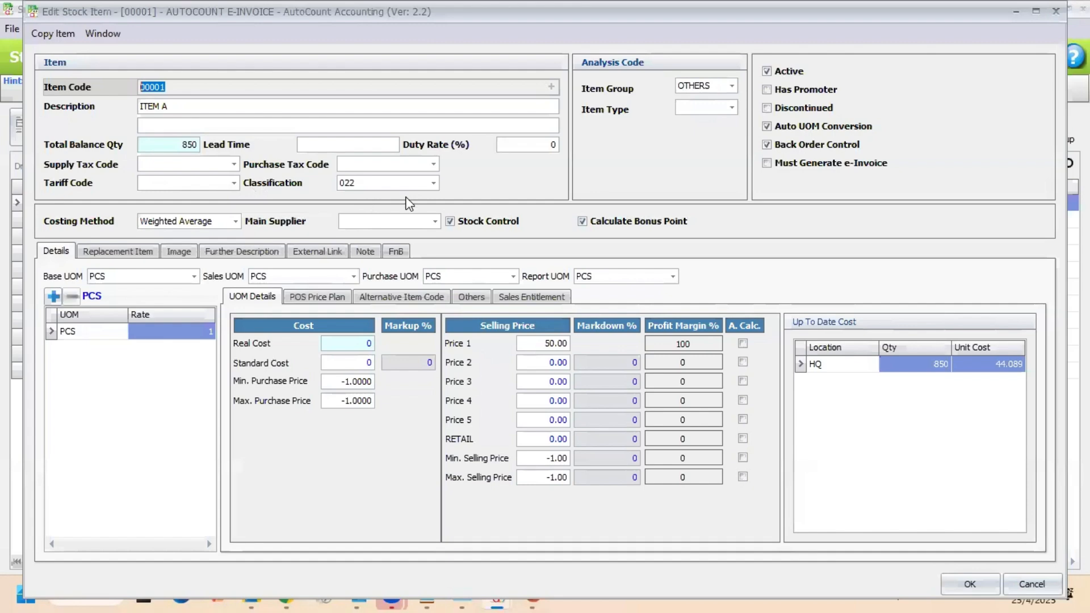
# - Browse item 00001's classification codes and keep 022 Others
pyautogui.click(432, 183)
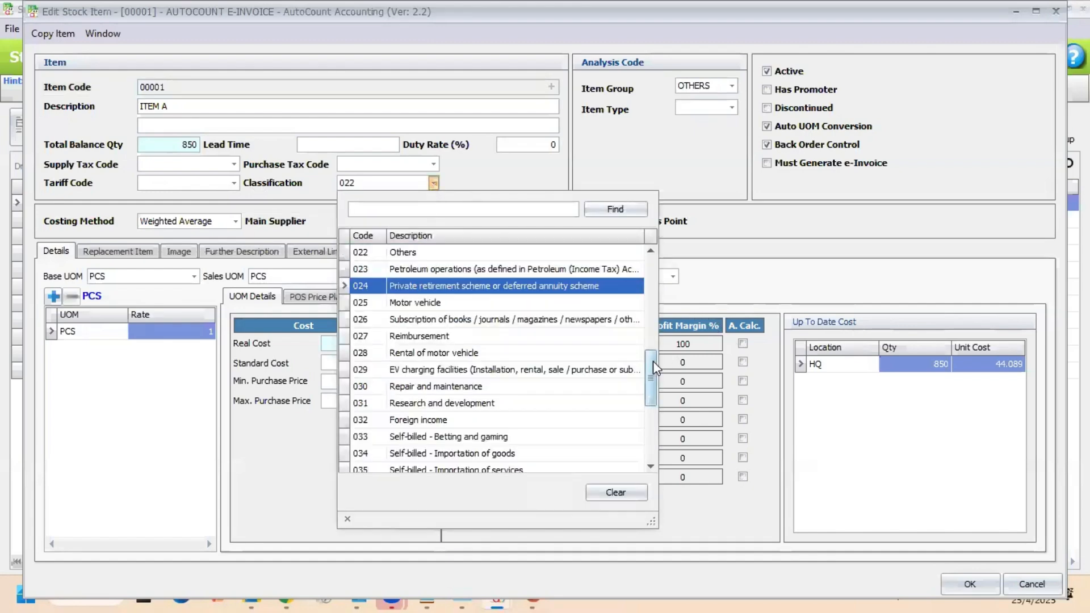
pyautogui.moveTo(652, 361)
pyautogui.mouseDown()
pyautogui.moveTo(652, 427)
pyautogui.moveTo(650, 351)
pyautogui.moveTo(650, 370)
pyautogui.mouseUp()
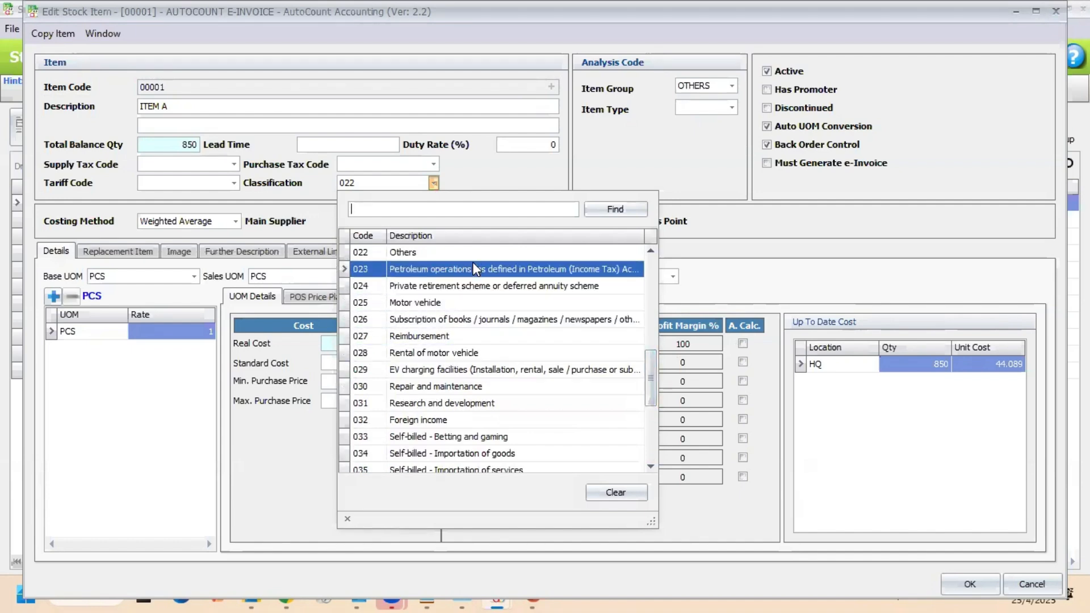
pyautogui.click(426, 255)
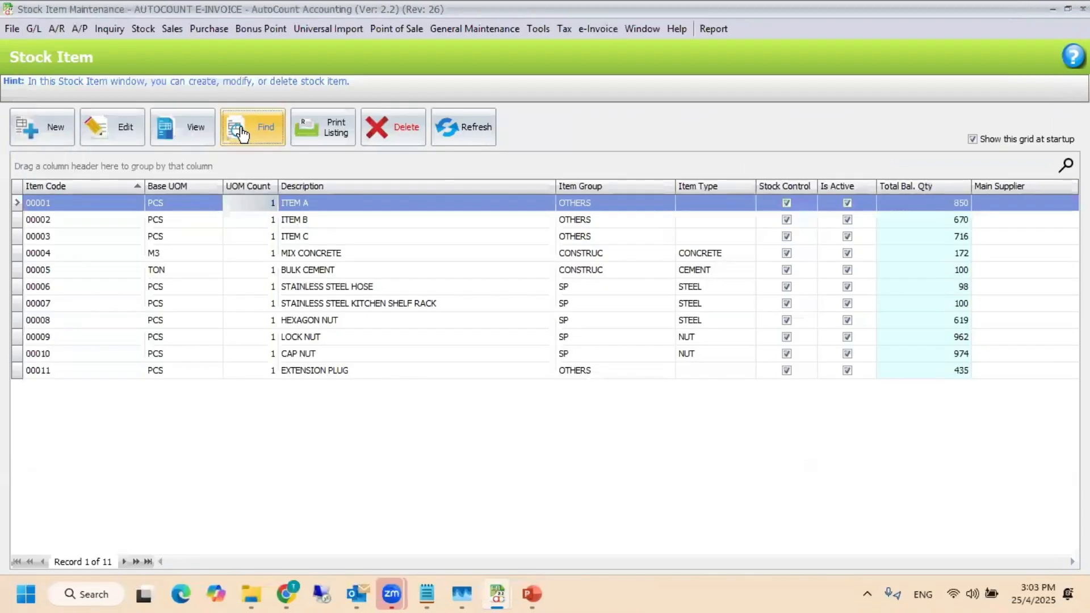
# - Search for all stock items with no item group filter and maximize the Find Stock Item window
pyautogui.click(242, 132)
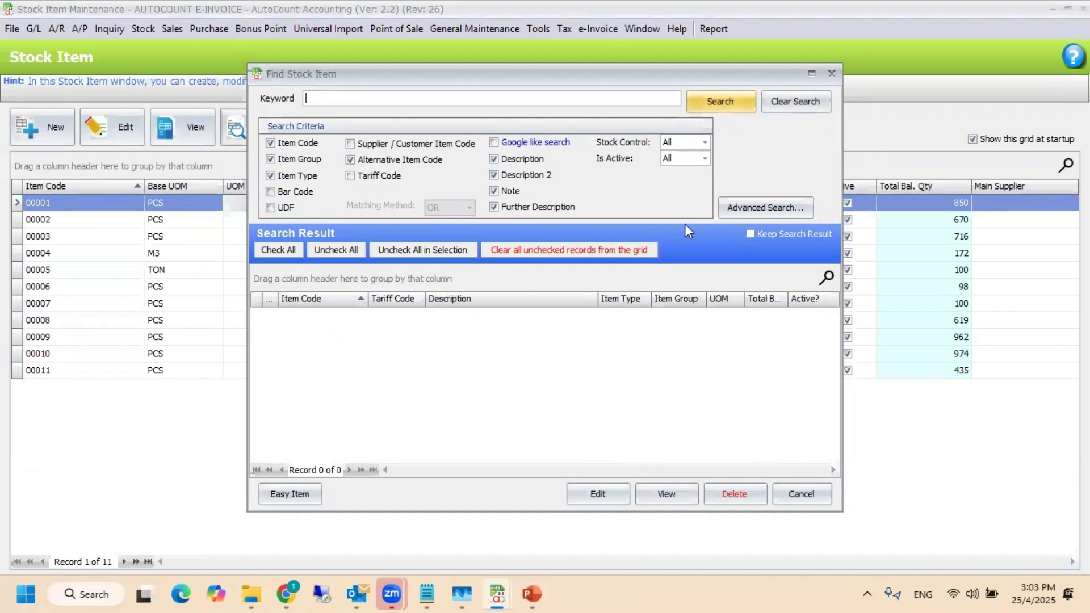
pyautogui.press('Return')
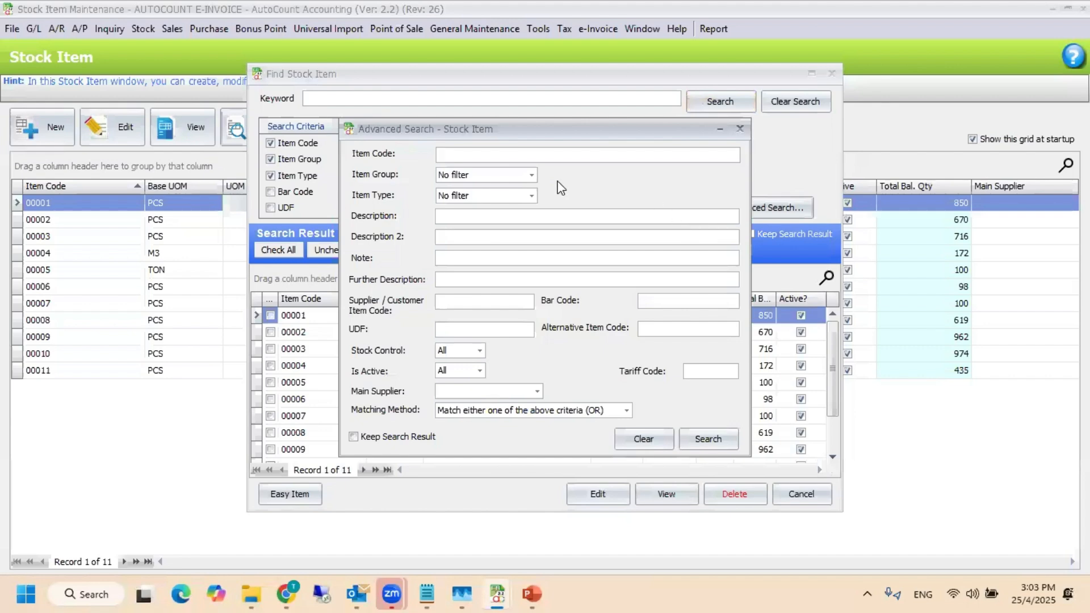
pyautogui.click(492, 182)
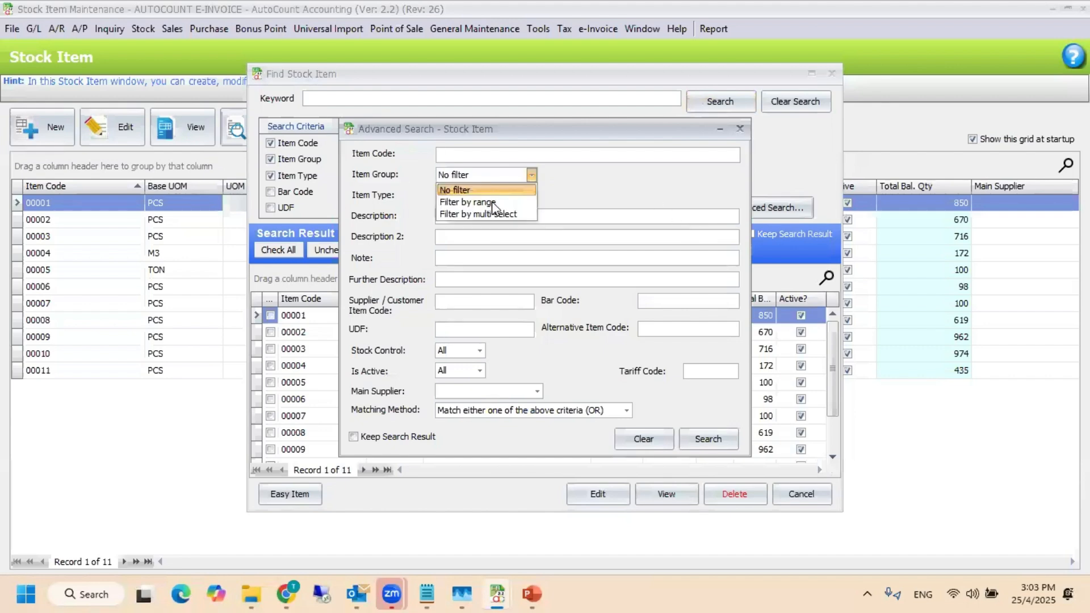
pyautogui.click(601, 190)
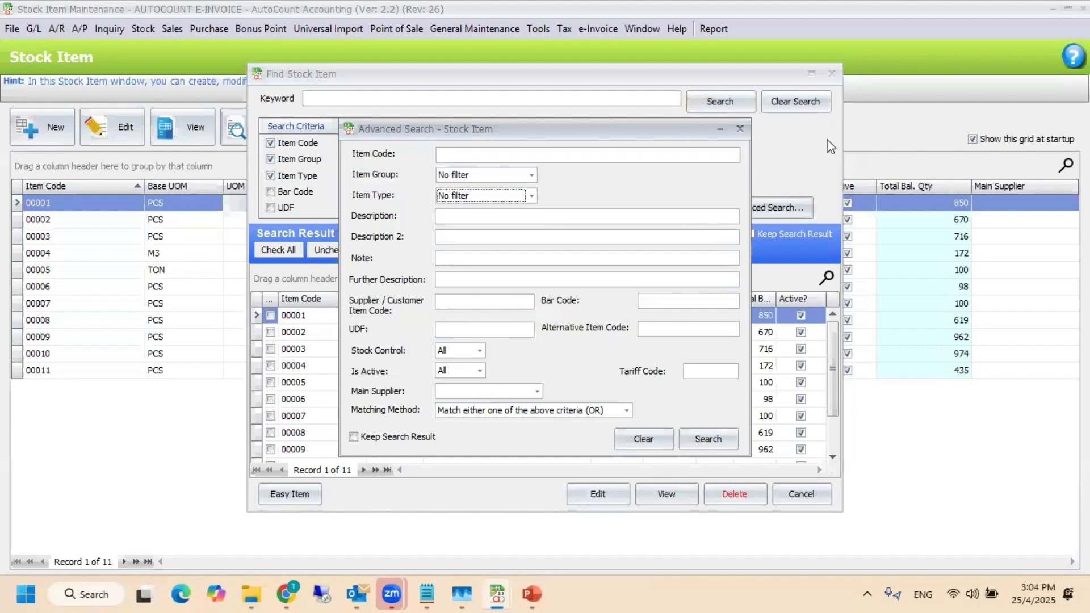
pyautogui.click(740, 130)
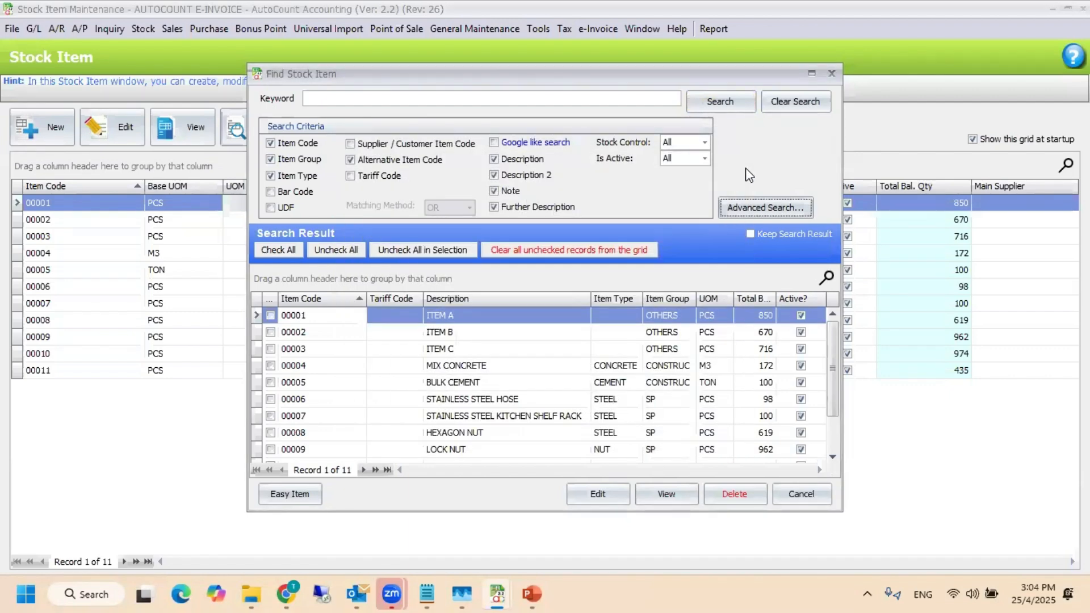
pyautogui.click(349, 102)
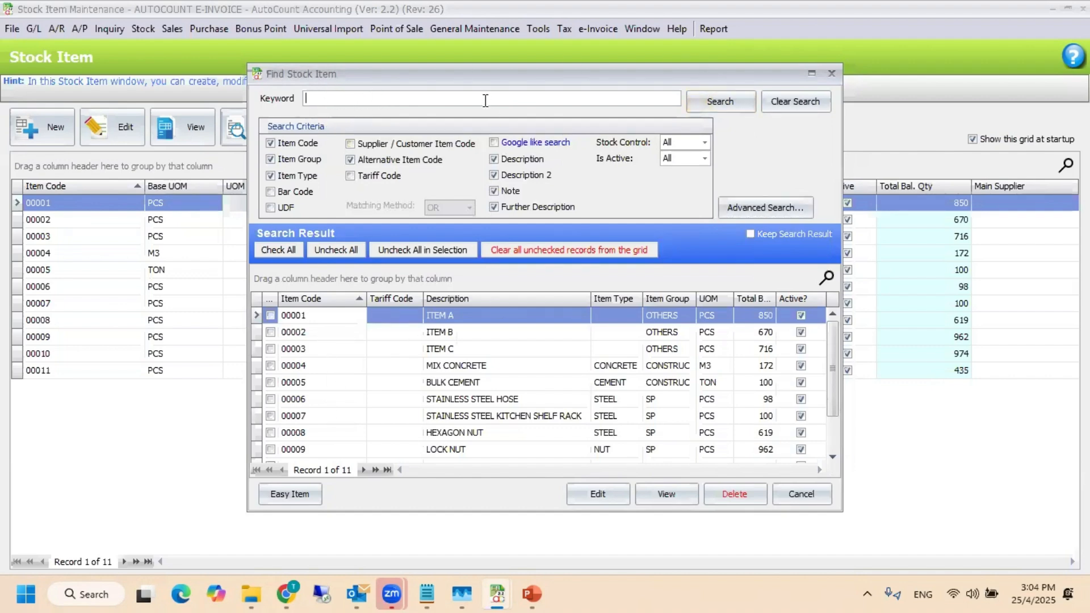
pyautogui.doubleClick(485, 76)
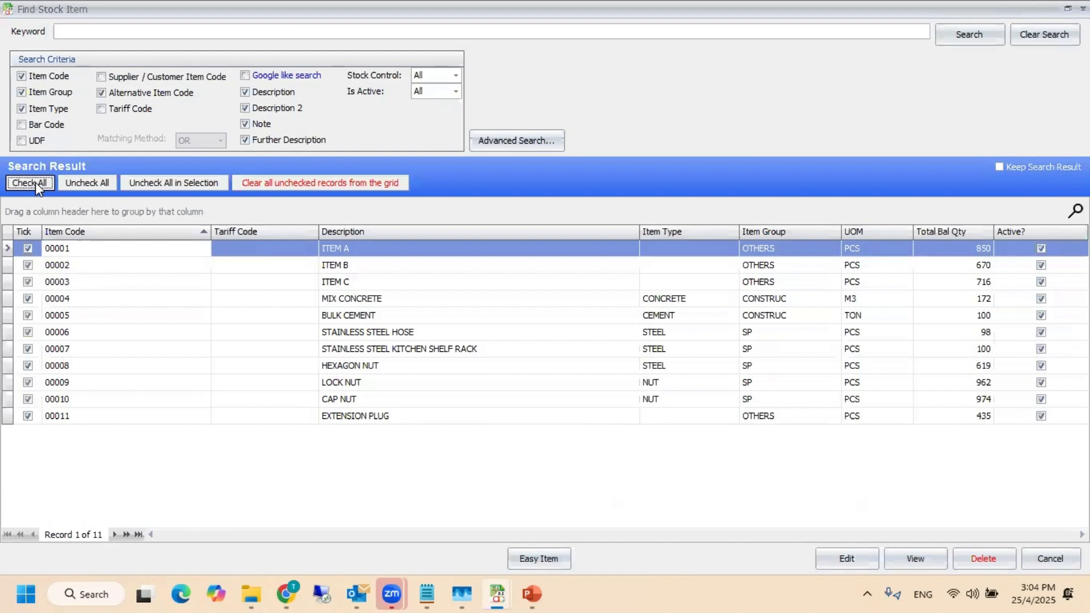
# - In Easy Item Maintenance, range-set Classification to 022 Others for every item, apply, and close
pyautogui.click(542, 558)
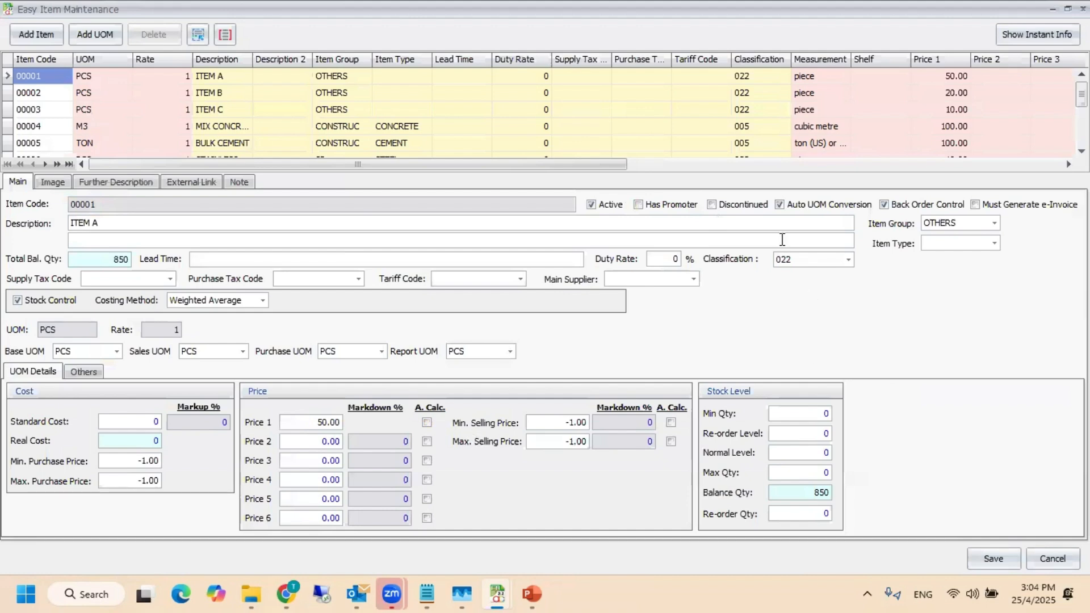
pyautogui.click(199, 37)
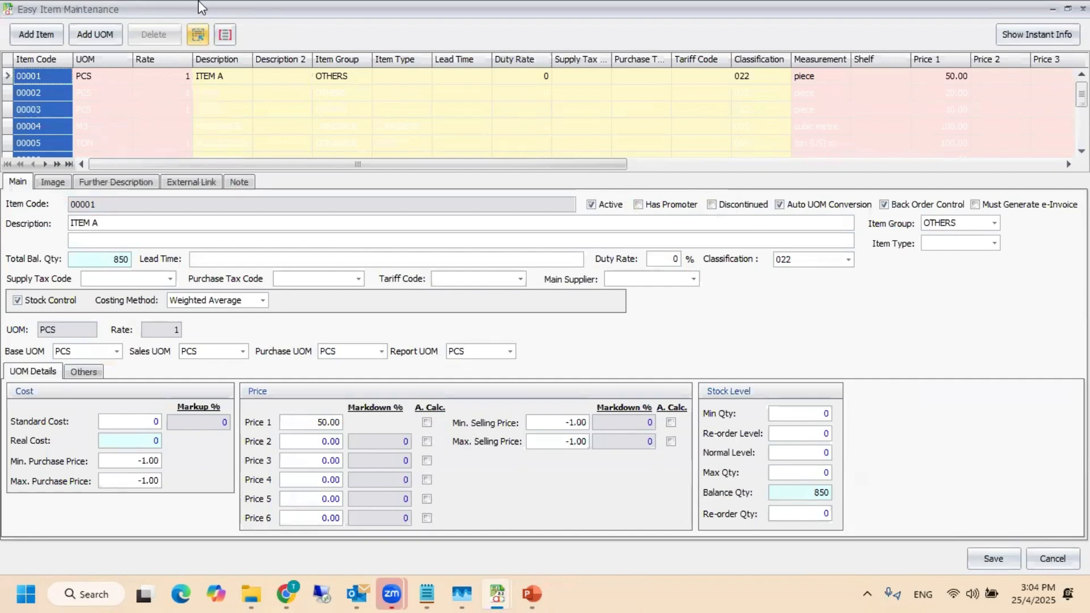
pyautogui.click(225, 35)
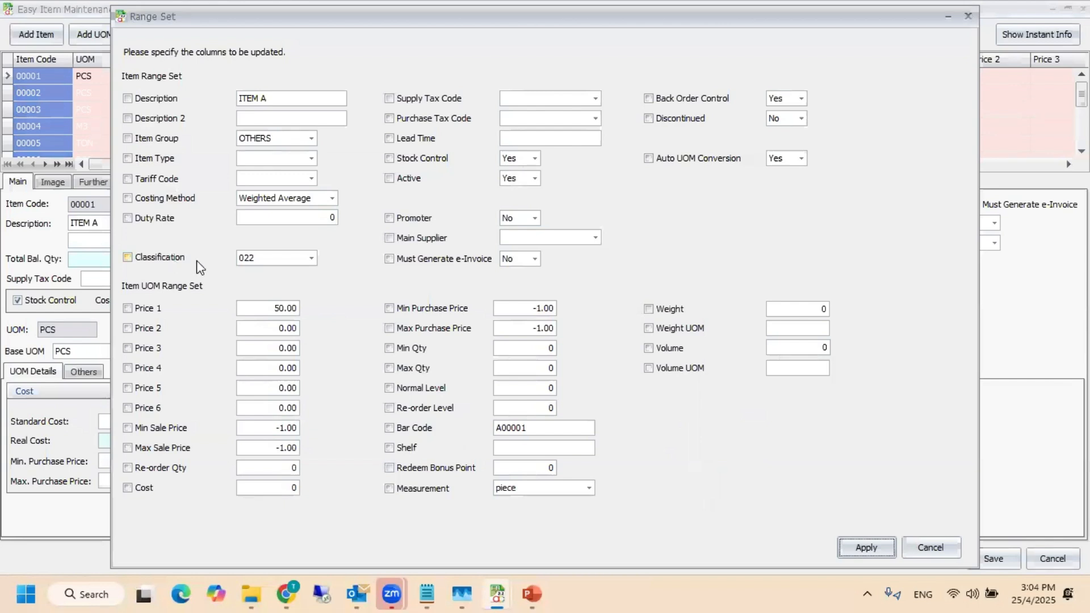
pyautogui.click(152, 262)
pyautogui.click(311, 259)
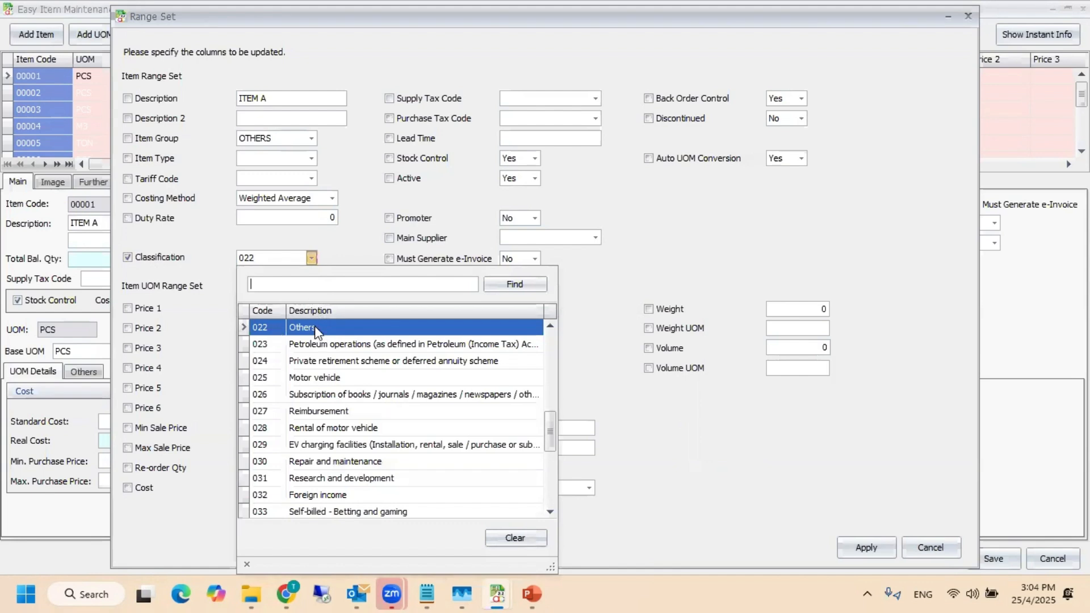
pyautogui.click(290, 325)
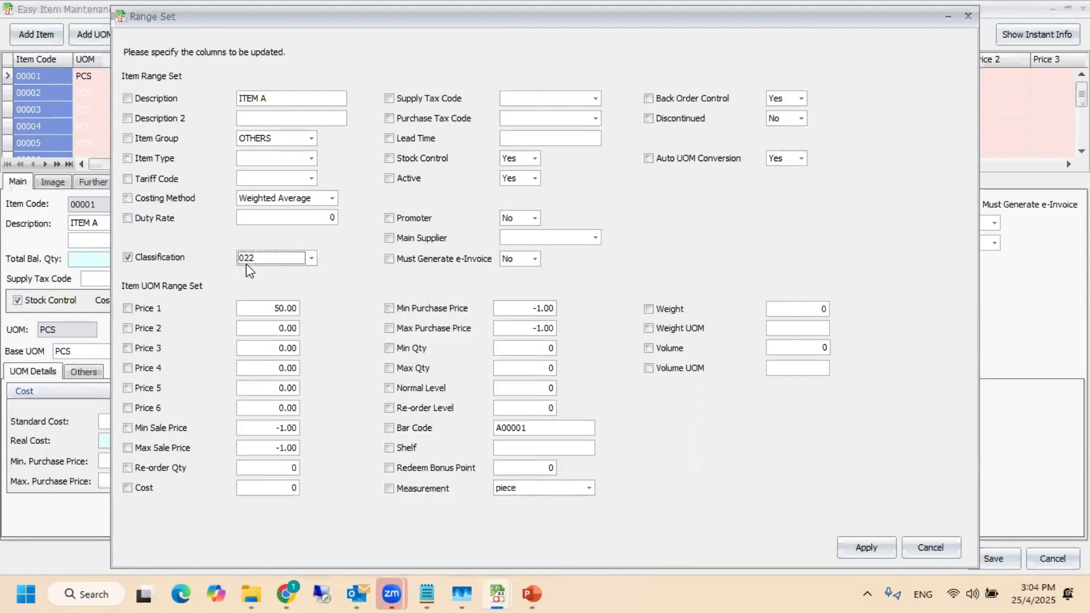
pyautogui.click(864, 554)
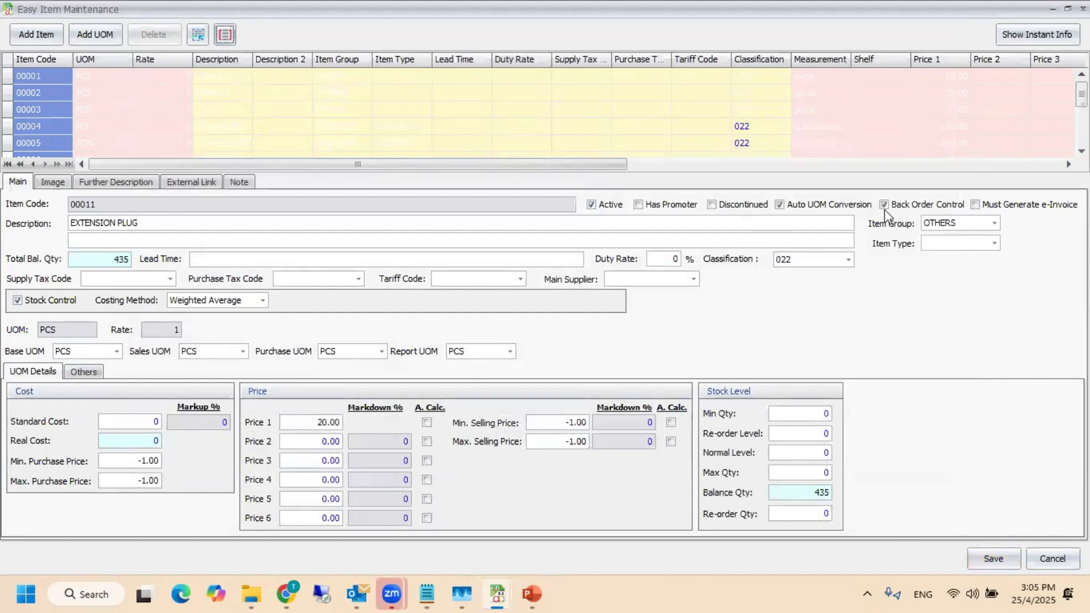
pyautogui.click(1082, 9)
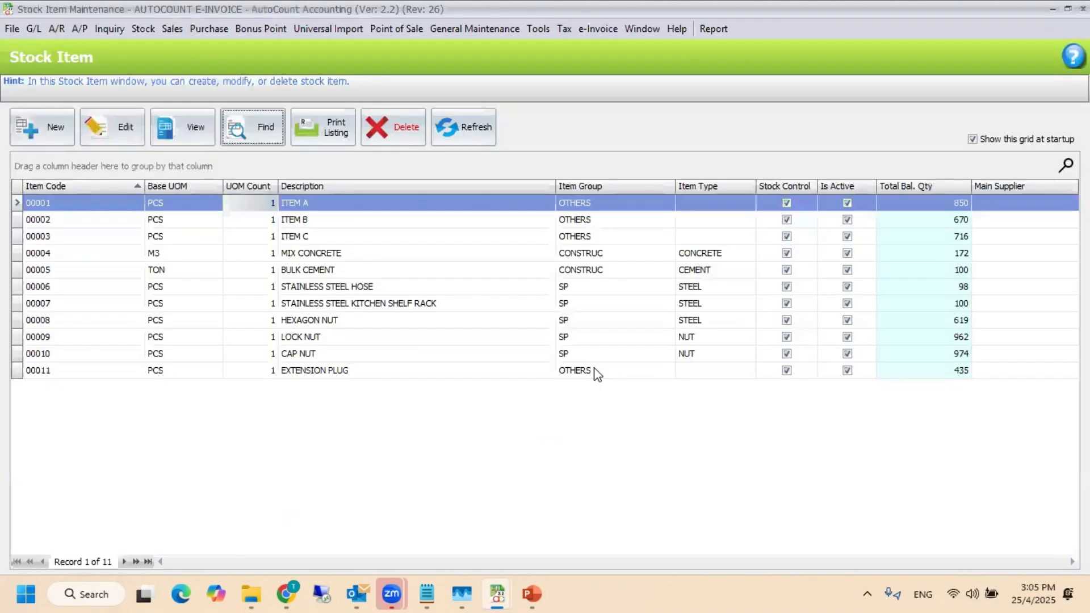
pyautogui.click(236, 135)
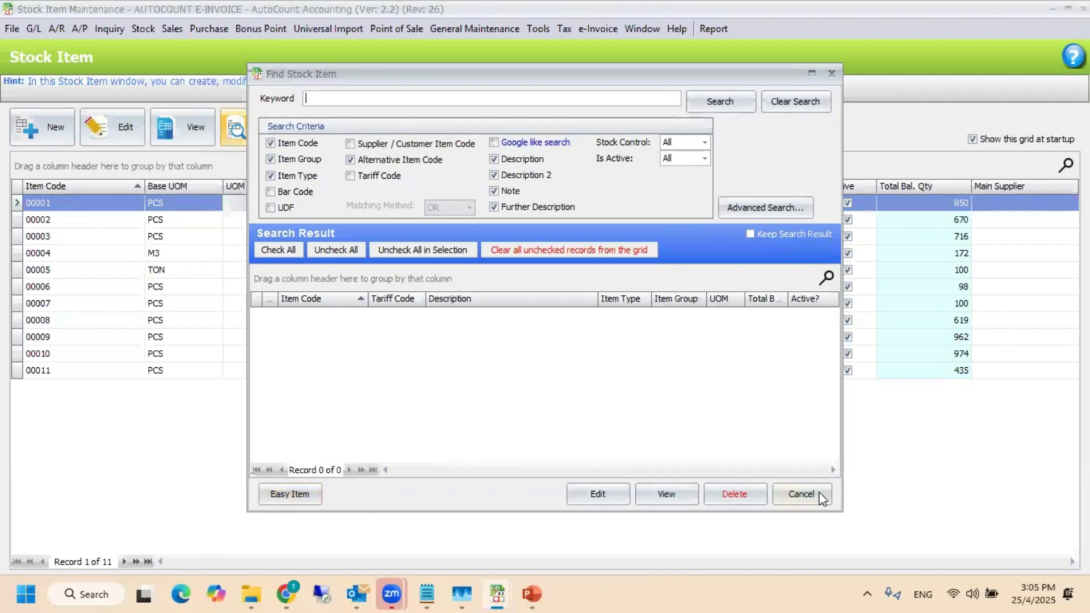
pyautogui.click(801, 494)
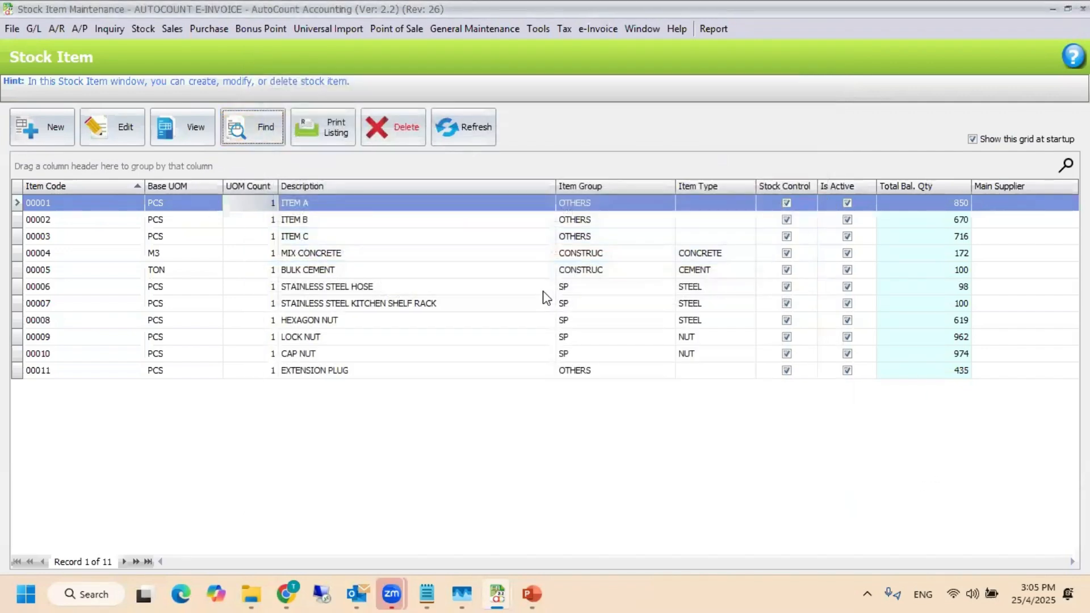
pyautogui.click(266, 135)
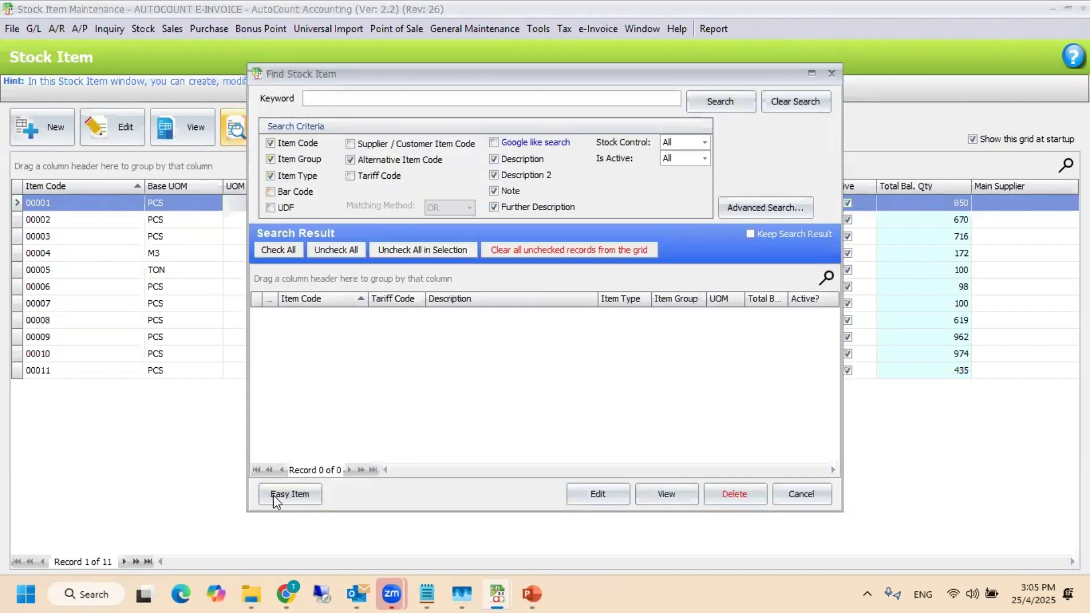
pyautogui.click(801, 495)
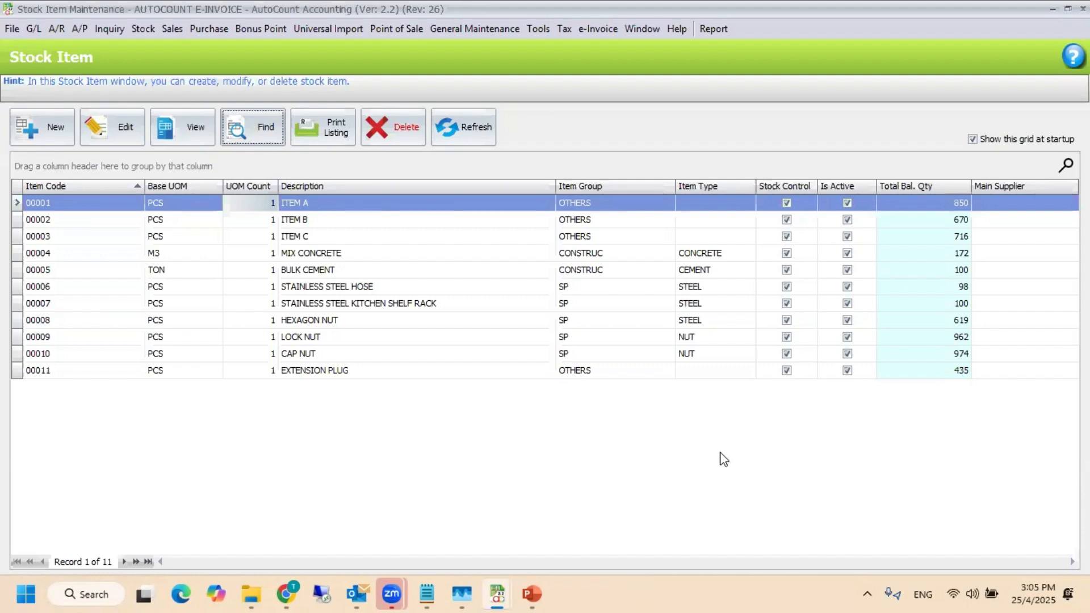
pyautogui.click(339, 206)
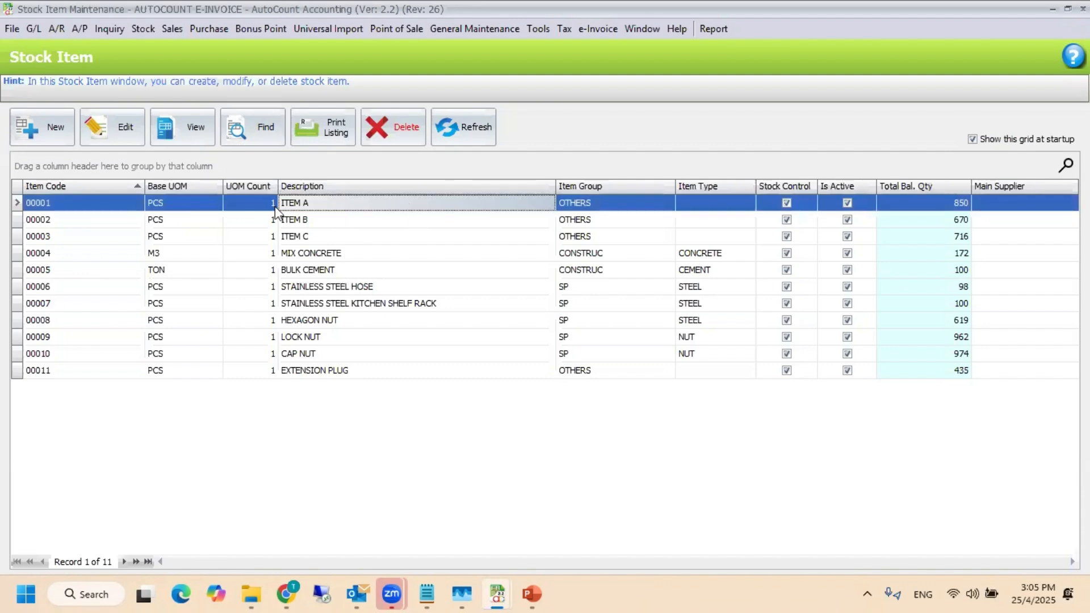
pyautogui.click(115, 131)
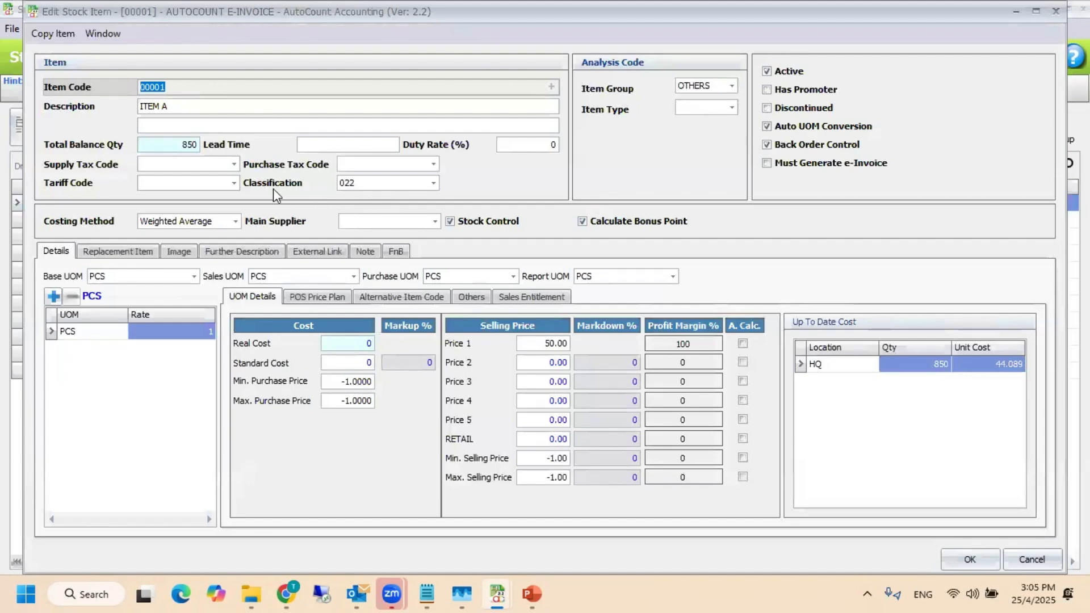
# - Confirm item 00001's e-Invoice Measurement stays H87 piece, cancel the edit, and open the item search
pyautogui.click(530, 298)
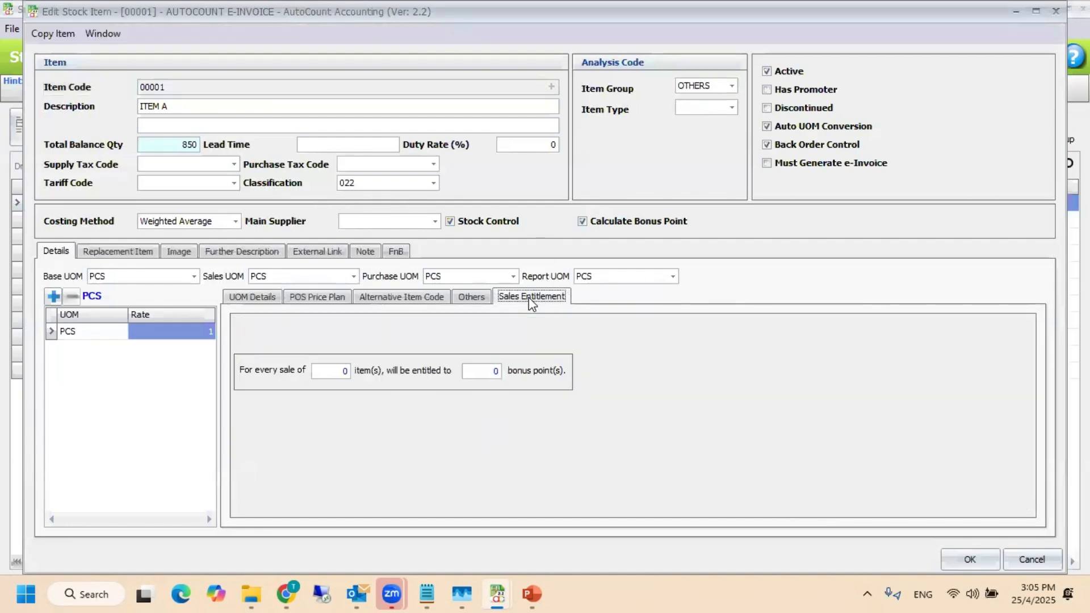
pyautogui.click(471, 297)
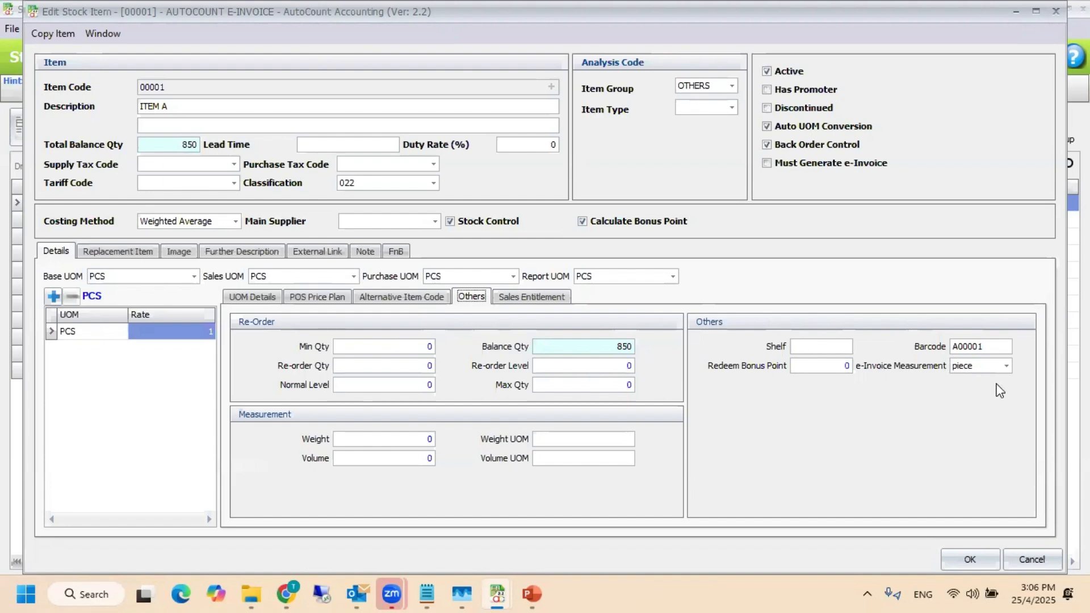
pyautogui.click(1006, 365)
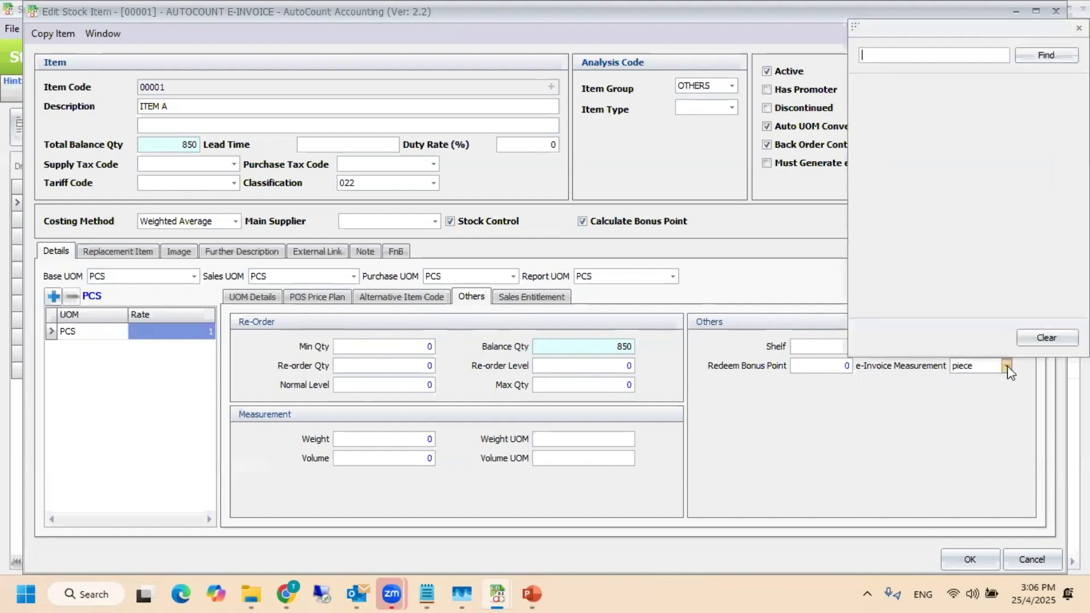
pyautogui.moveTo(1081, 188); pyautogui.dragTo(1081, 235)
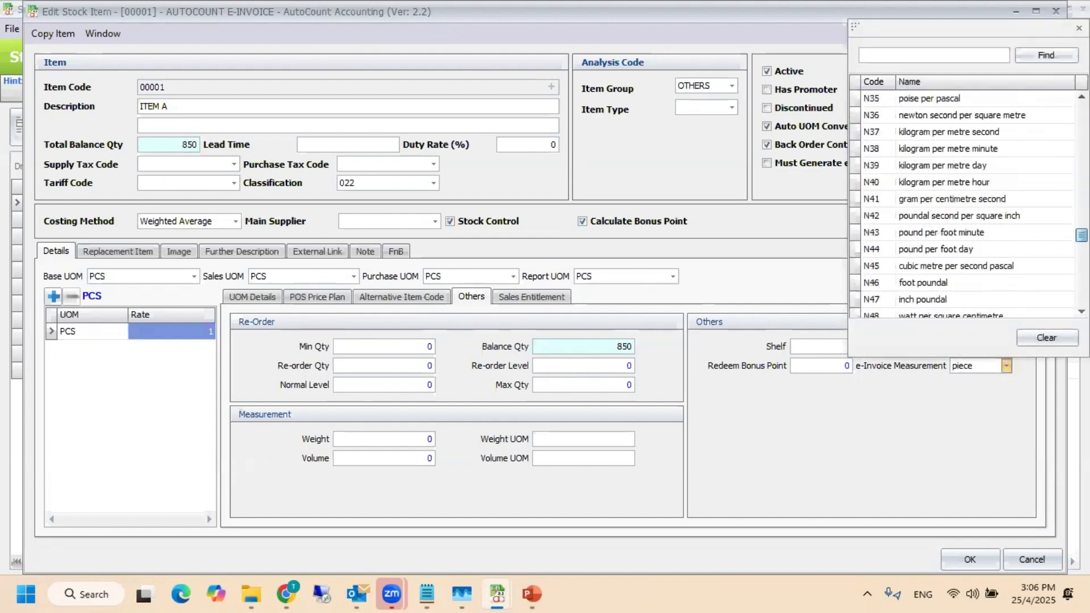
pyautogui.click(803, 439)
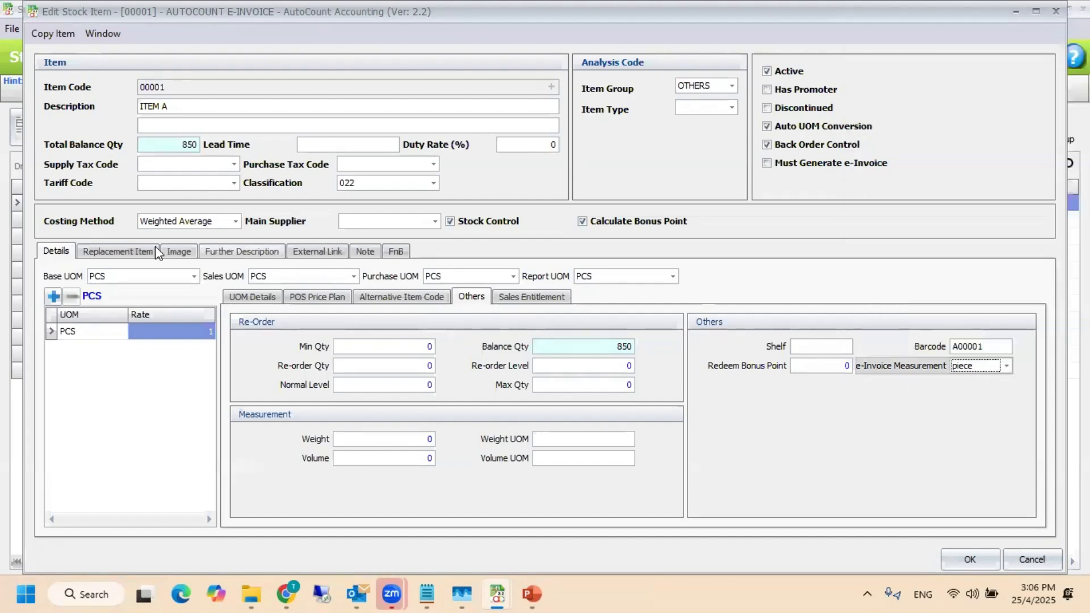
pyautogui.click(76, 334)
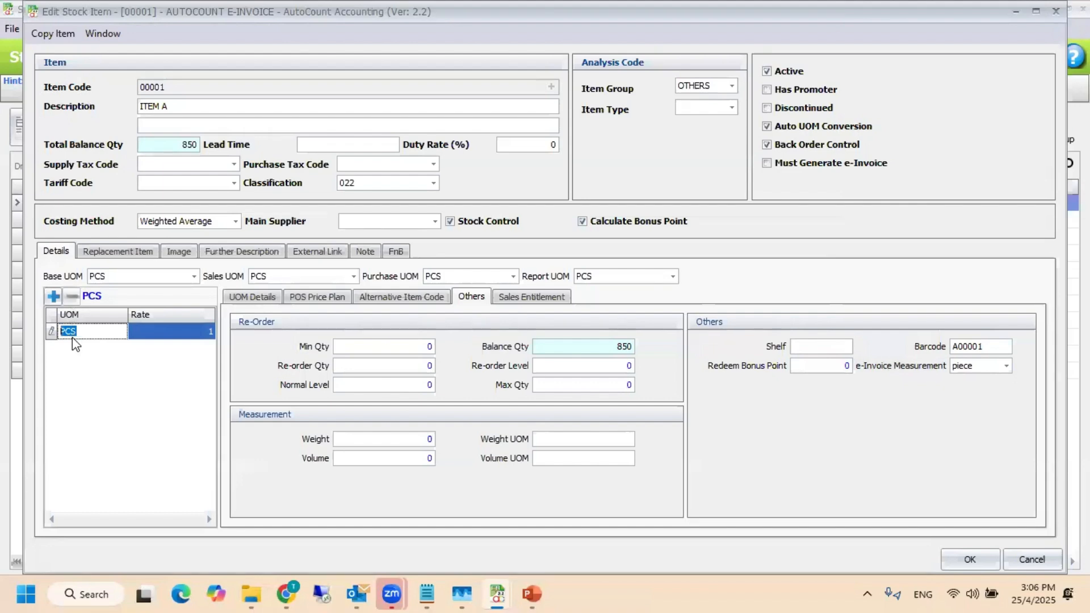
pyautogui.click(1006, 367)
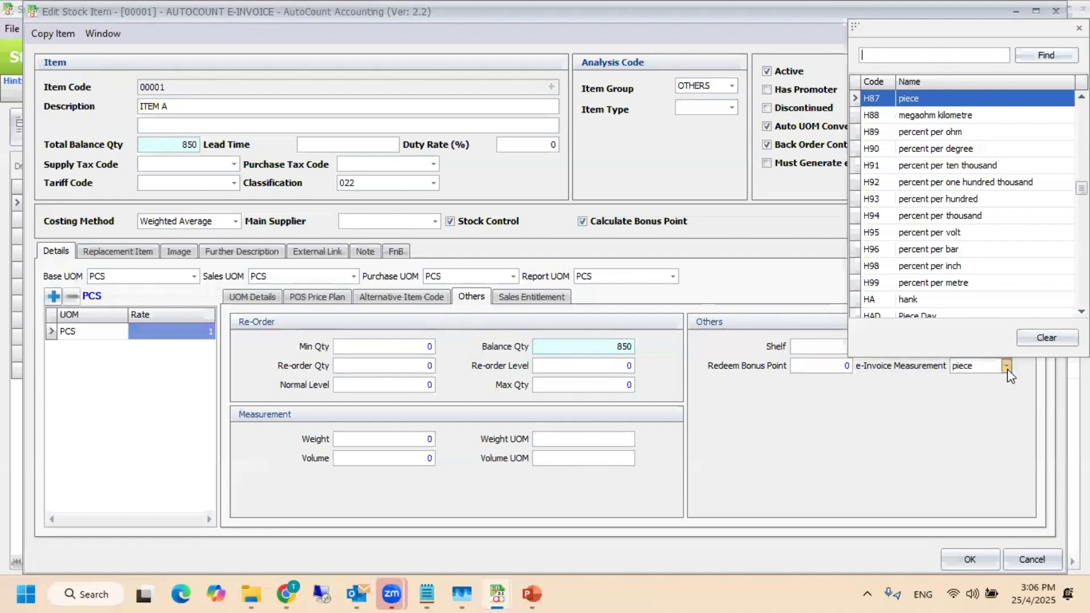
pyautogui.click(911, 99)
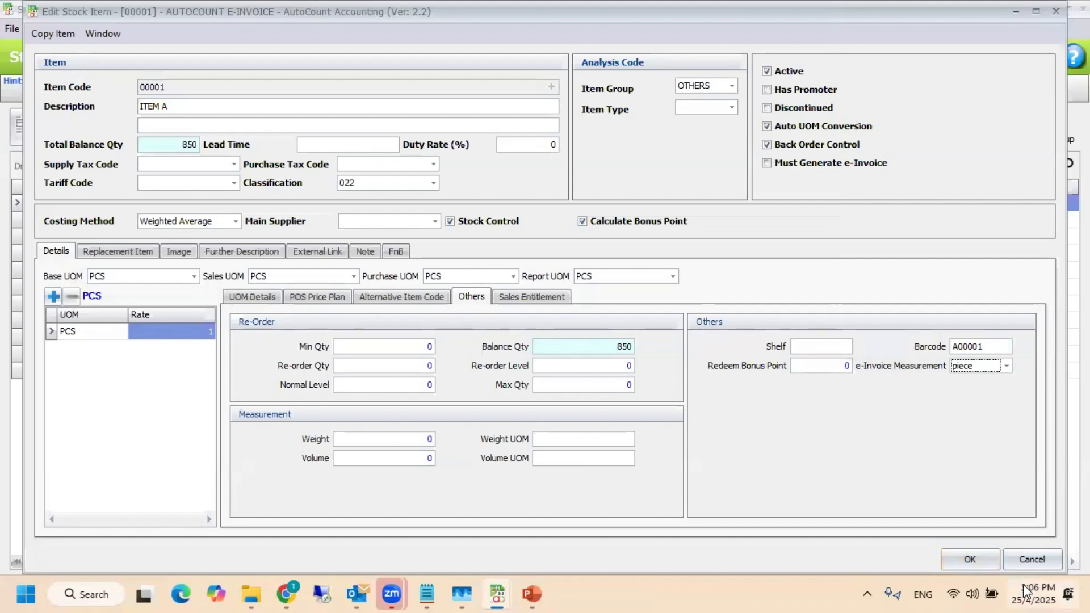
pyautogui.click(1030, 560)
pyautogui.click(253, 127)
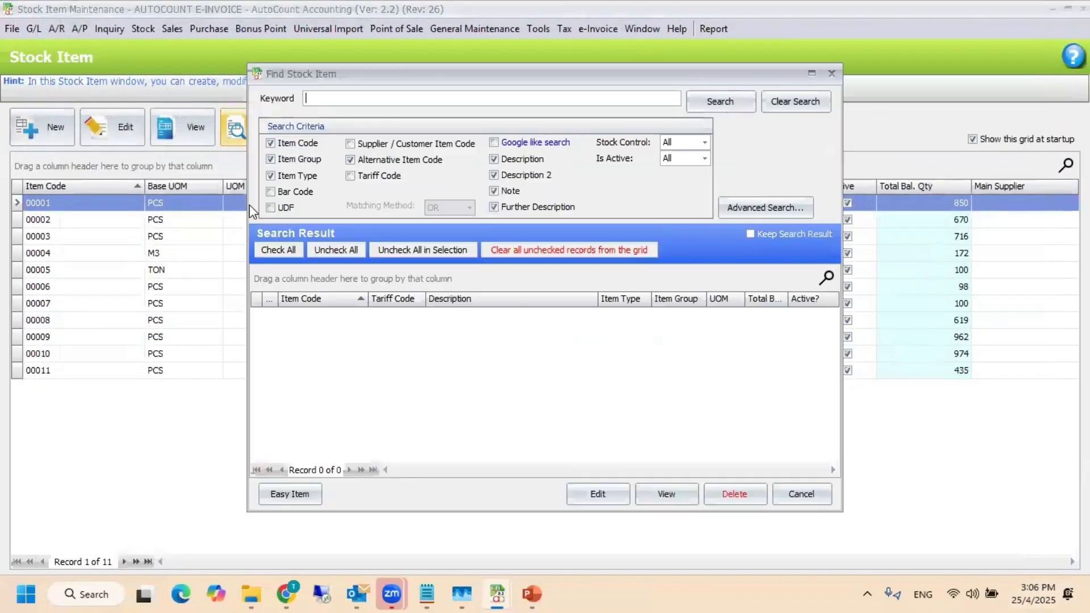
# - Tick all 11 items, range-set Measurement to piece in Easy Item Maintenance, and save the changes
pyautogui.click(279, 251)
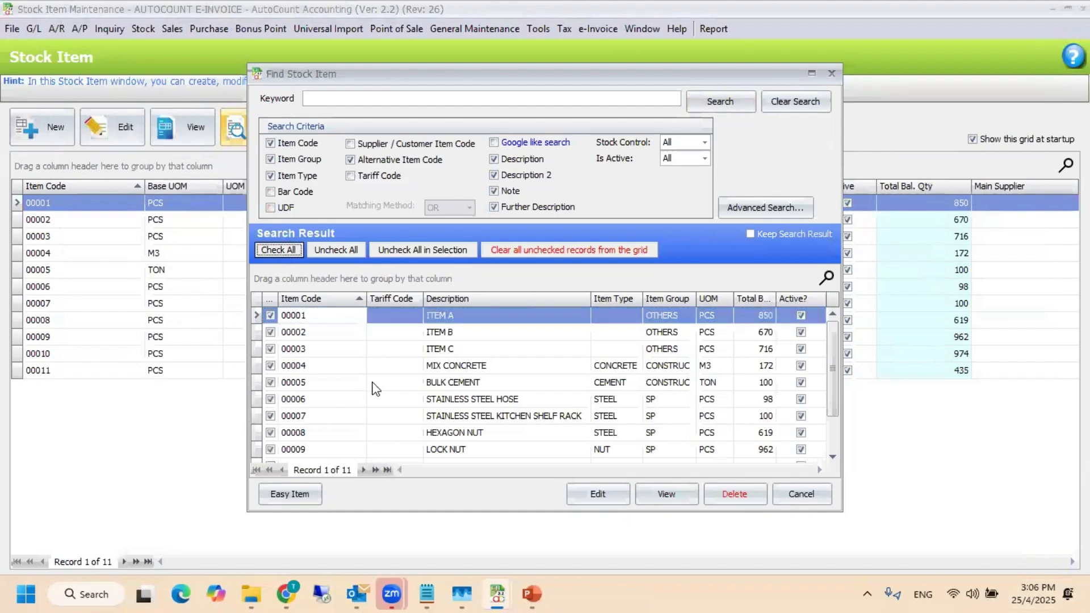
pyautogui.click(295, 500)
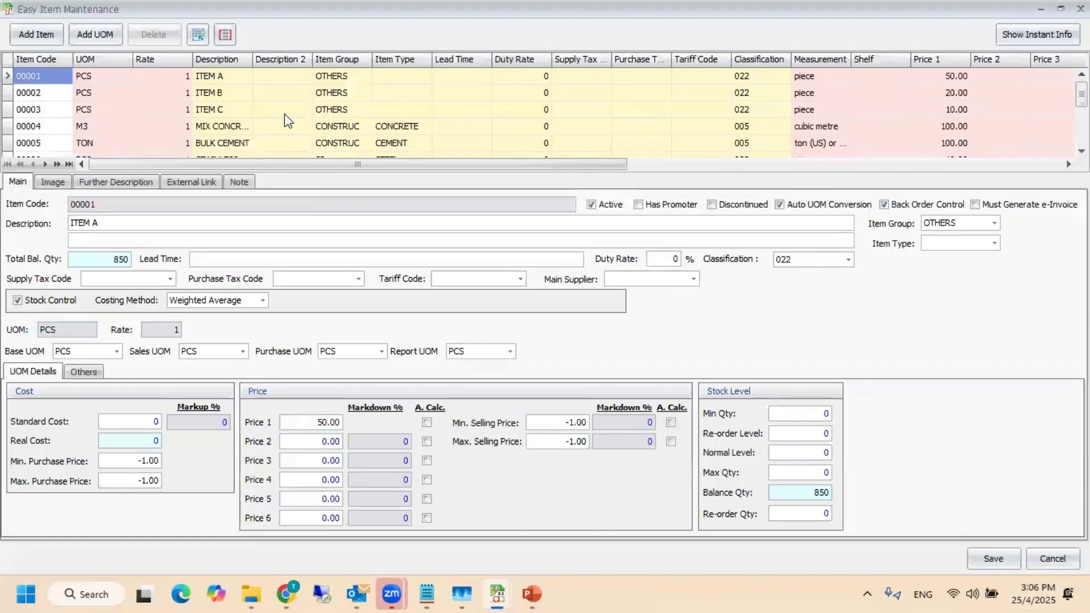
pyautogui.click(203, 35)
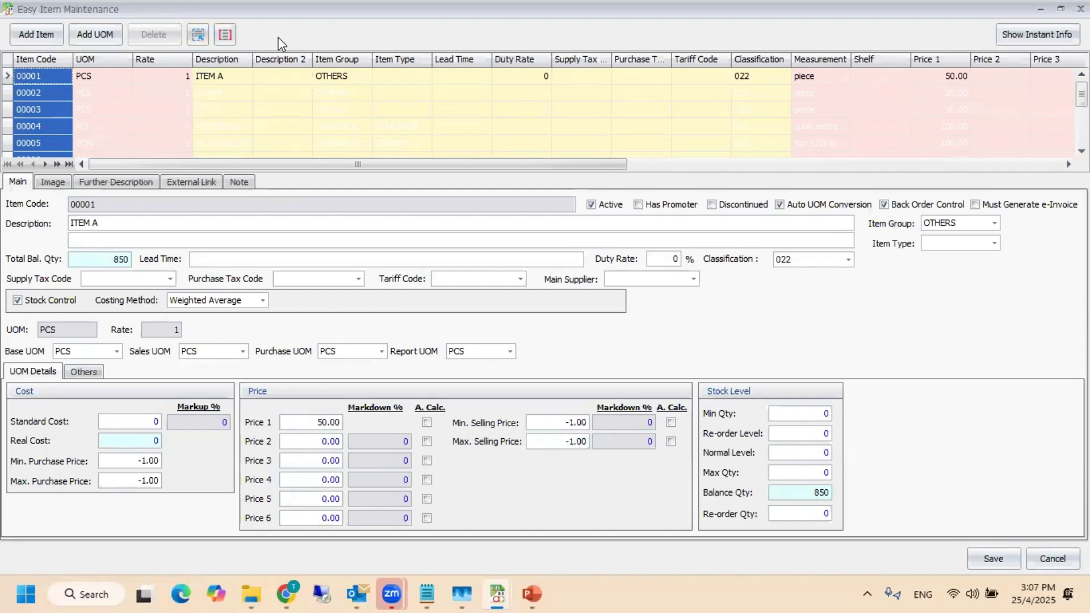
pyautogui.click(200, 37)
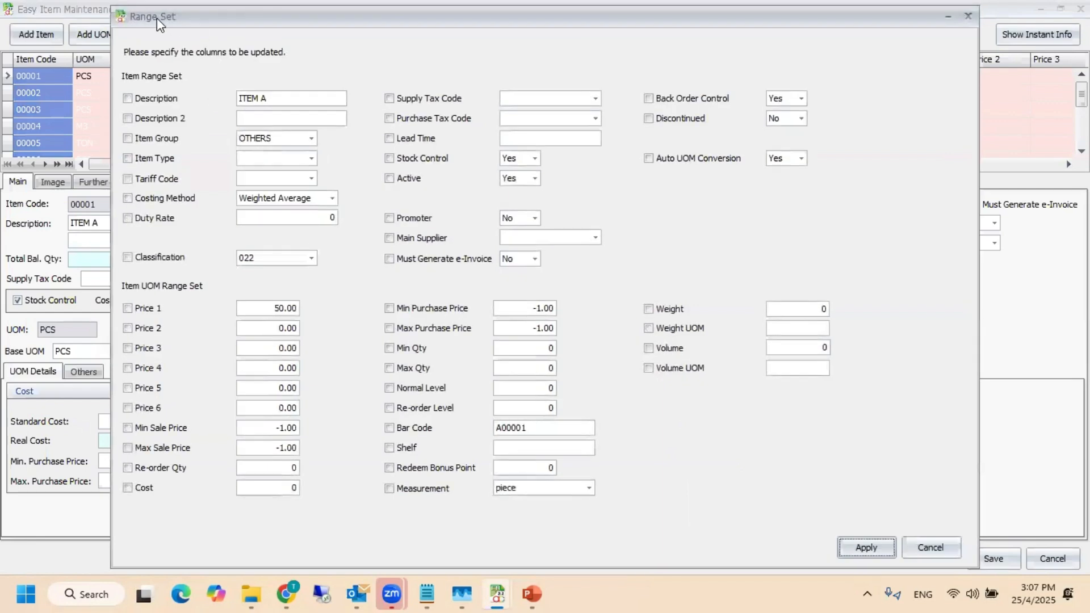
pyautogui.click(390, 489)
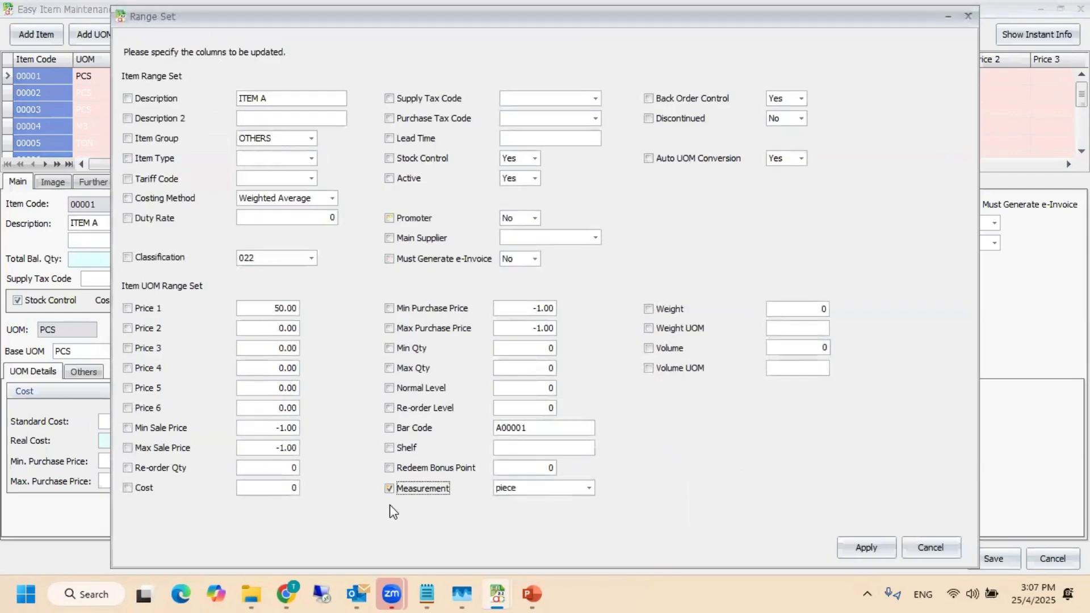
pyautogui.click(588, 489)
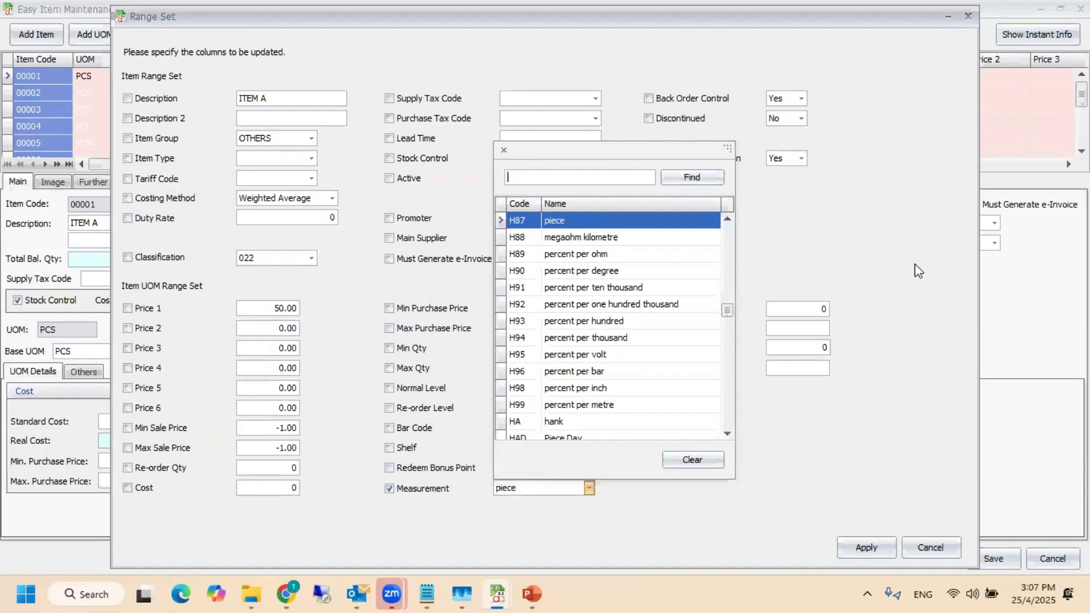
pyautogui.click(873, 281)
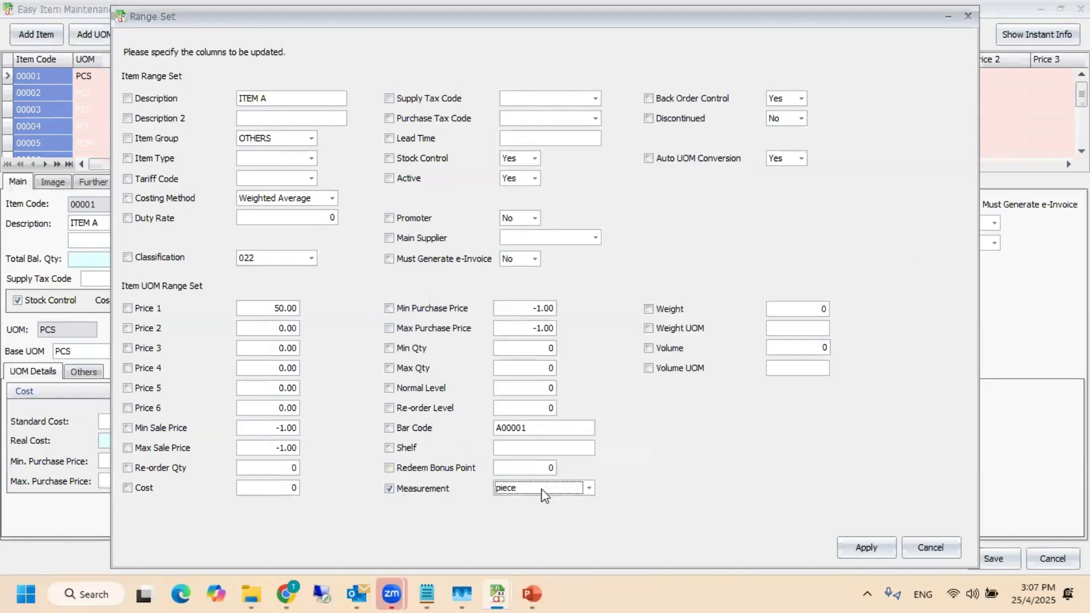
pyautogui.click(927, 554)
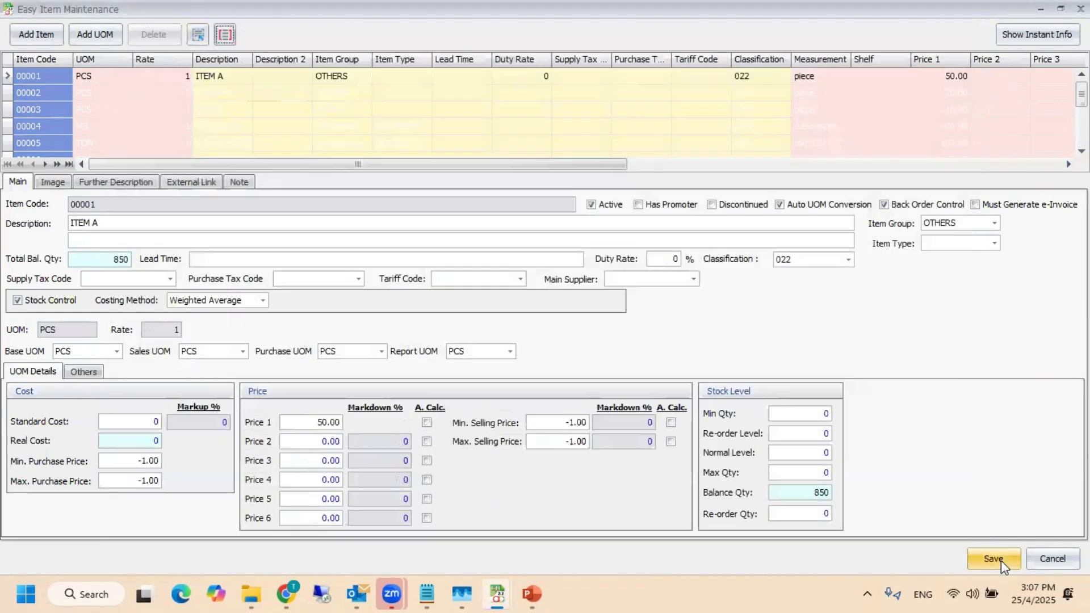
pyautogui.click(1000, 560)
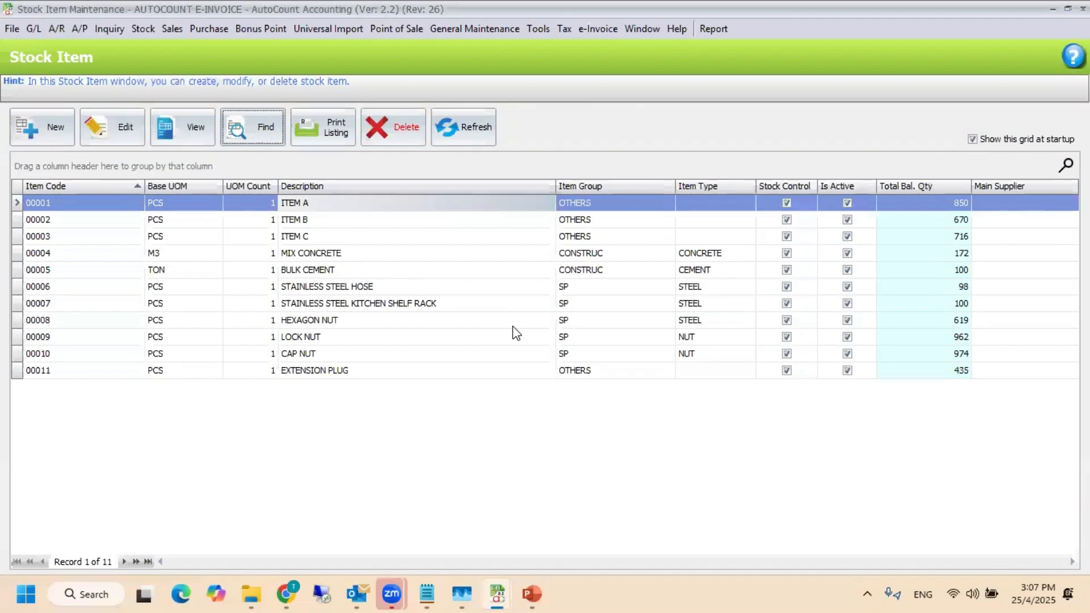
# - Edit item 00001 and verify Classification 022 Others and e-Invoice Measurement piece
pyautogui.click(111, 125)
pyautogui.click(393, 183)
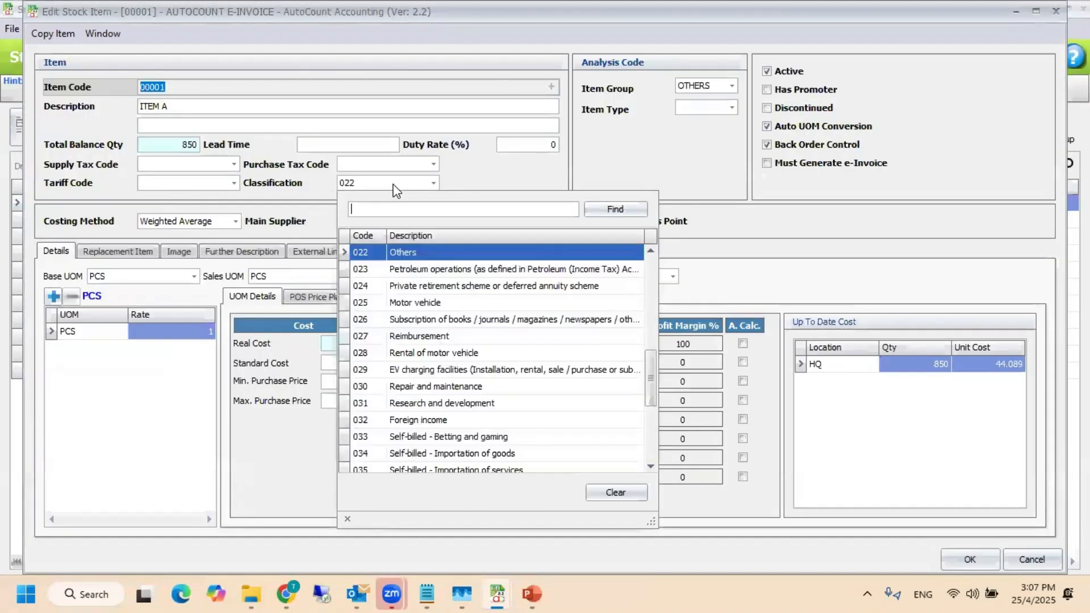
pyautogui.click(392, 184)
pyautogui.click(471, 296)
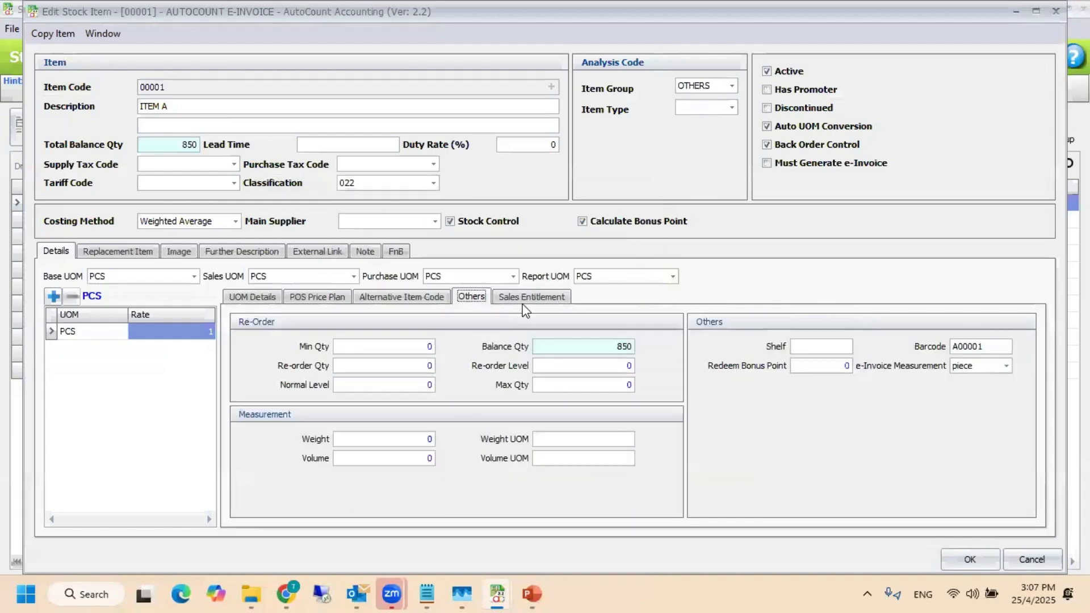
pyautogui.click(975, 366)
pyautogui.click(324, 190)
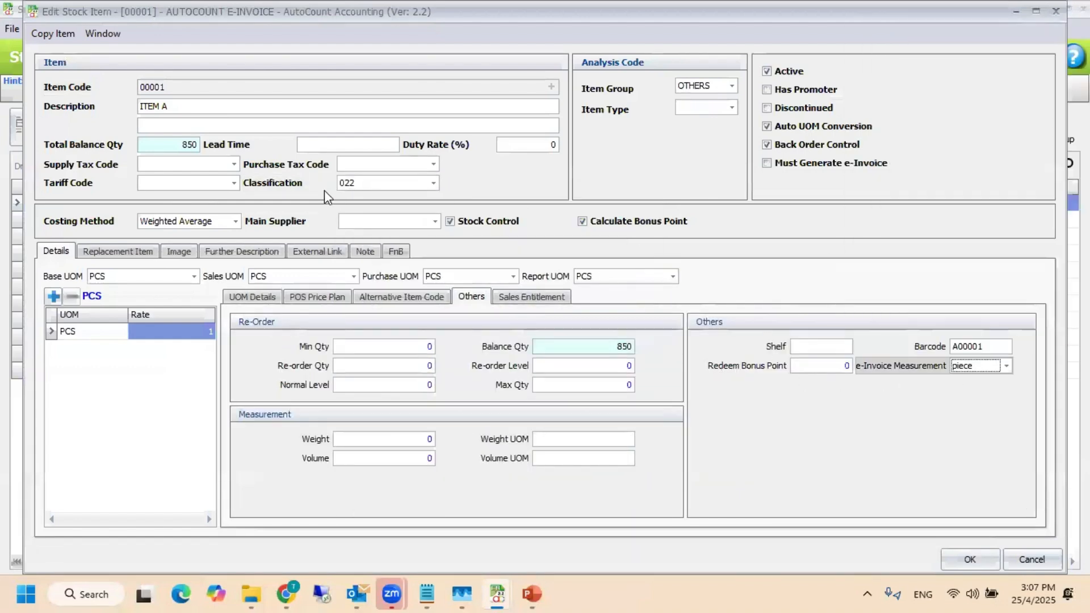
pyautogui.click(361, 188)
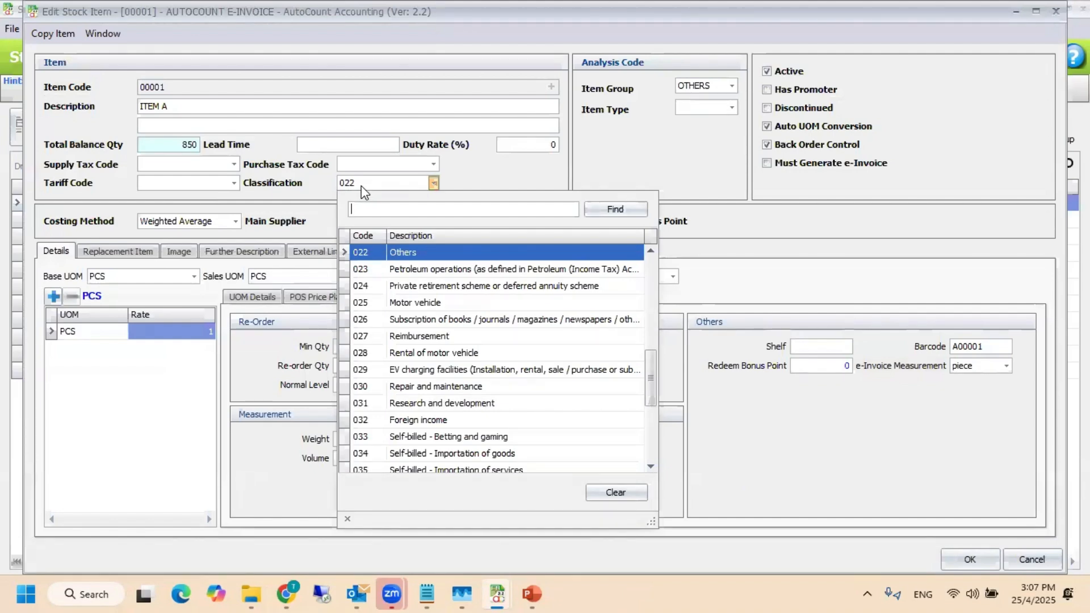
pyautogui.click(381, 256)
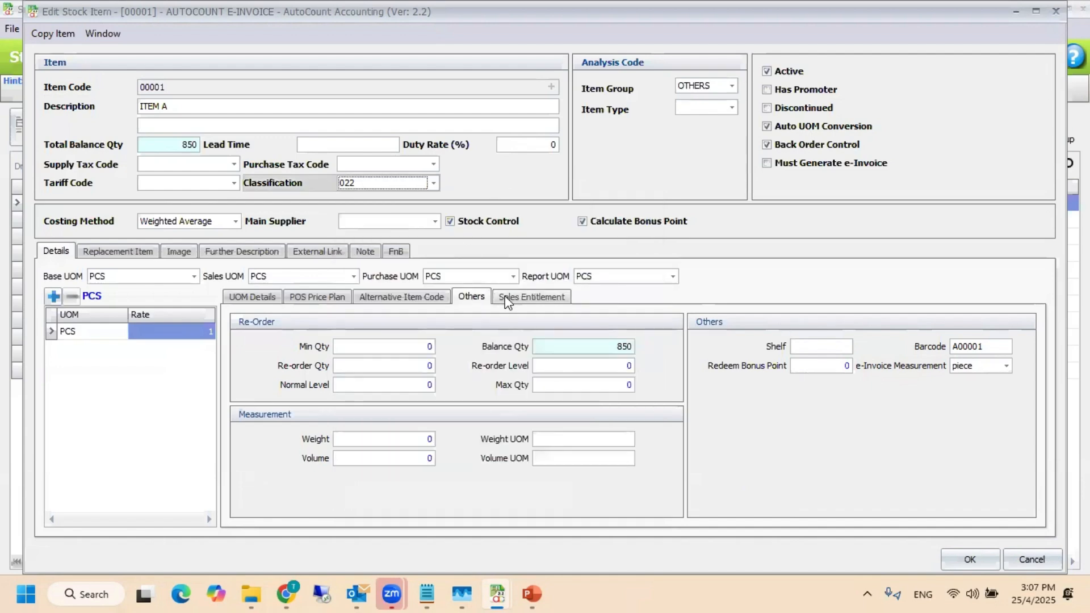
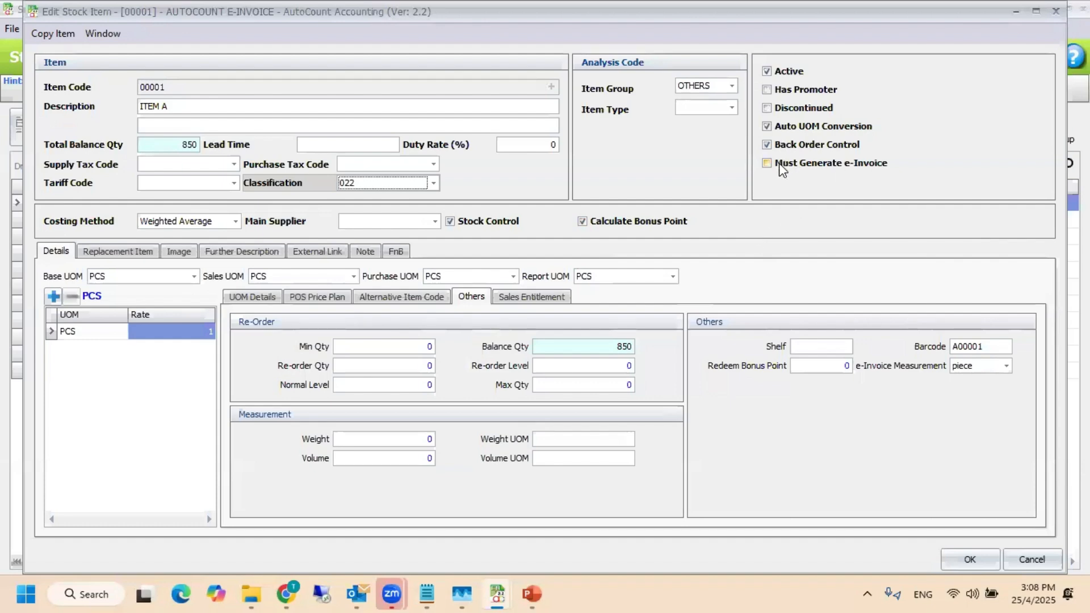
# - Review item 00004 MIX CONCRETE's e-Invoice settings, then close it and the Stock Item list
pyautogui.click(1055, 11)
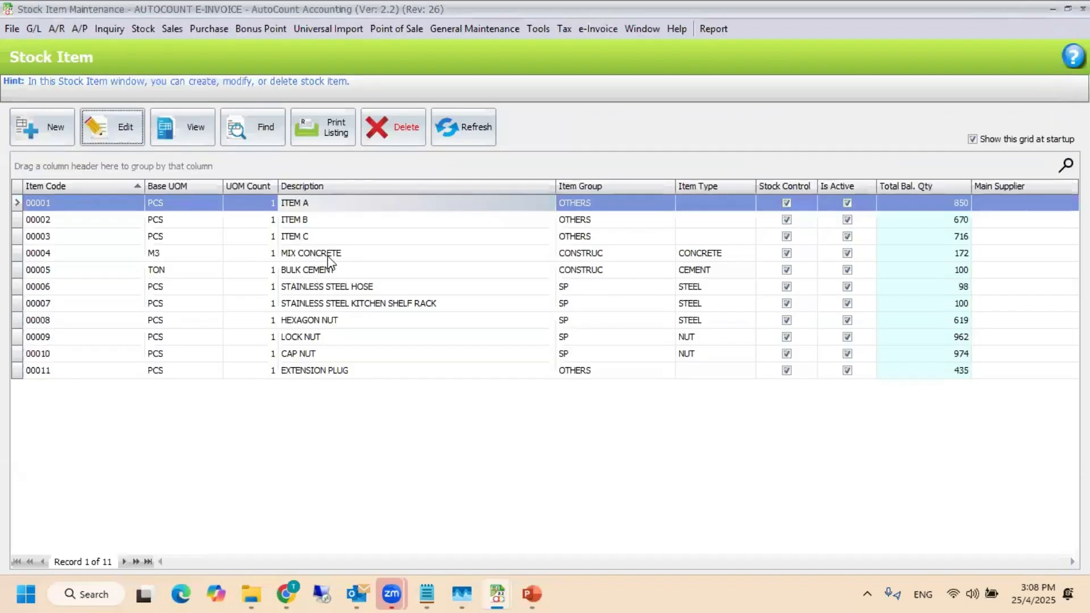
pyautogui.click(223, 250)
pyautogui.click(113, 126)
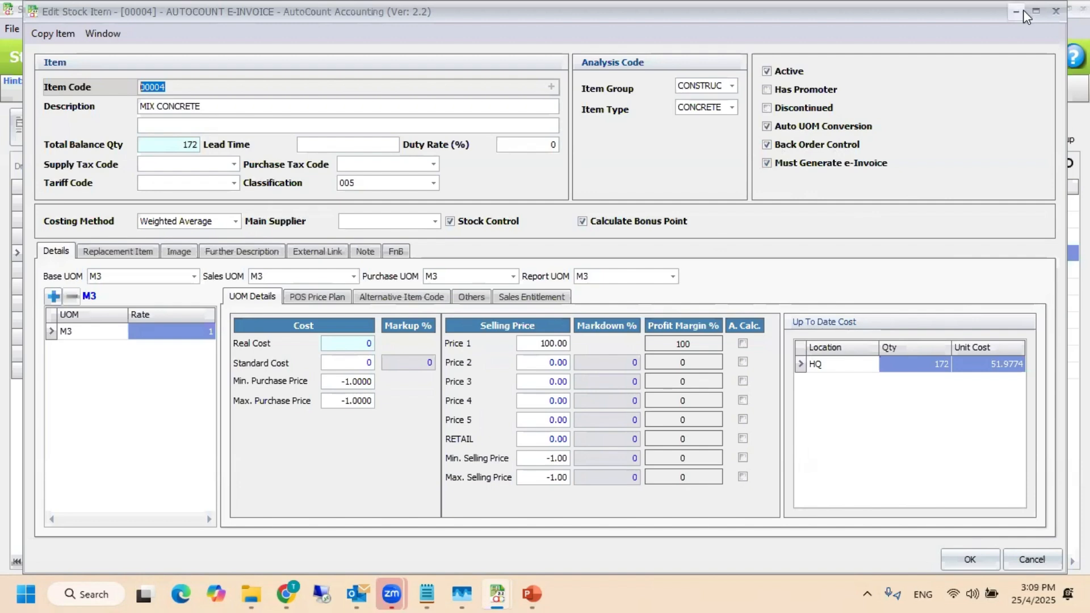
pyautogui.press('Escape')
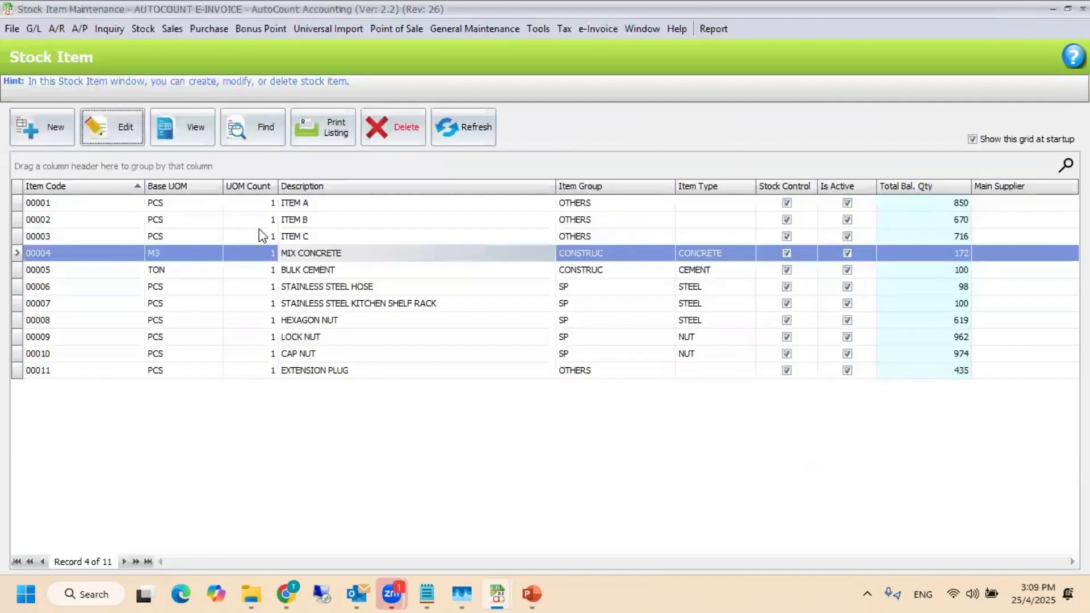
pyautogui.press('Escape')
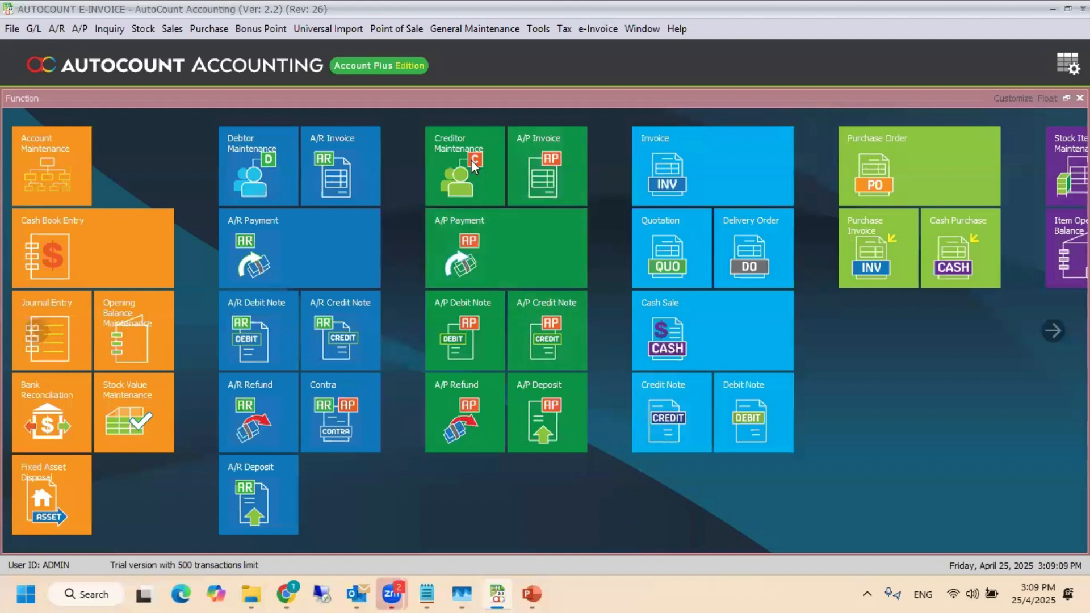
# - Open Currency Maintenance, look over the CNY, MYR and USD rows, then switch to the MyTax browser page
pyautogui.click(474, 28)
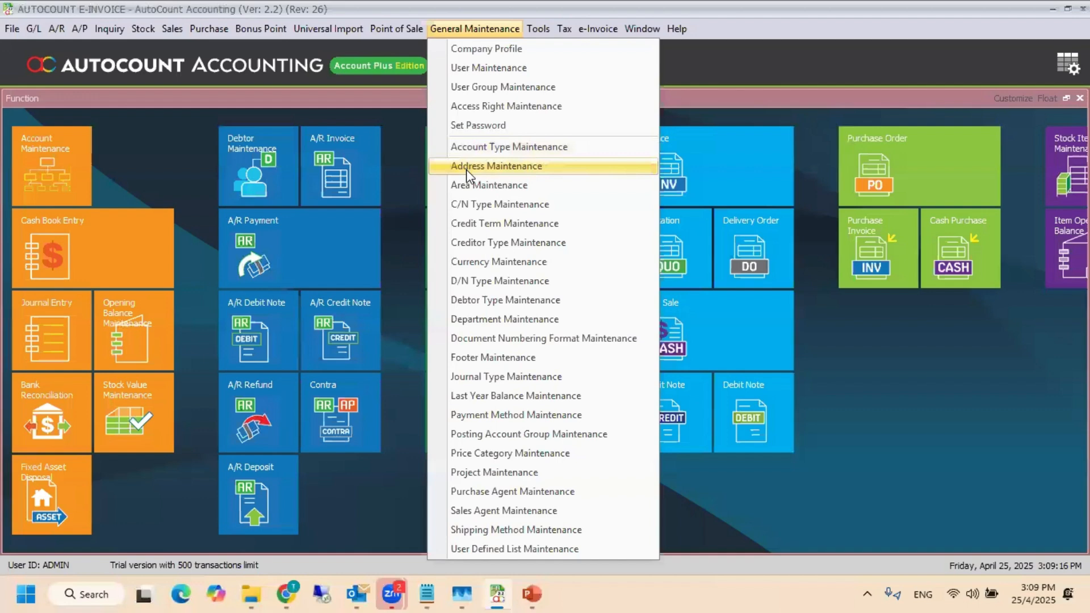
pyautogui.click(475, 261)
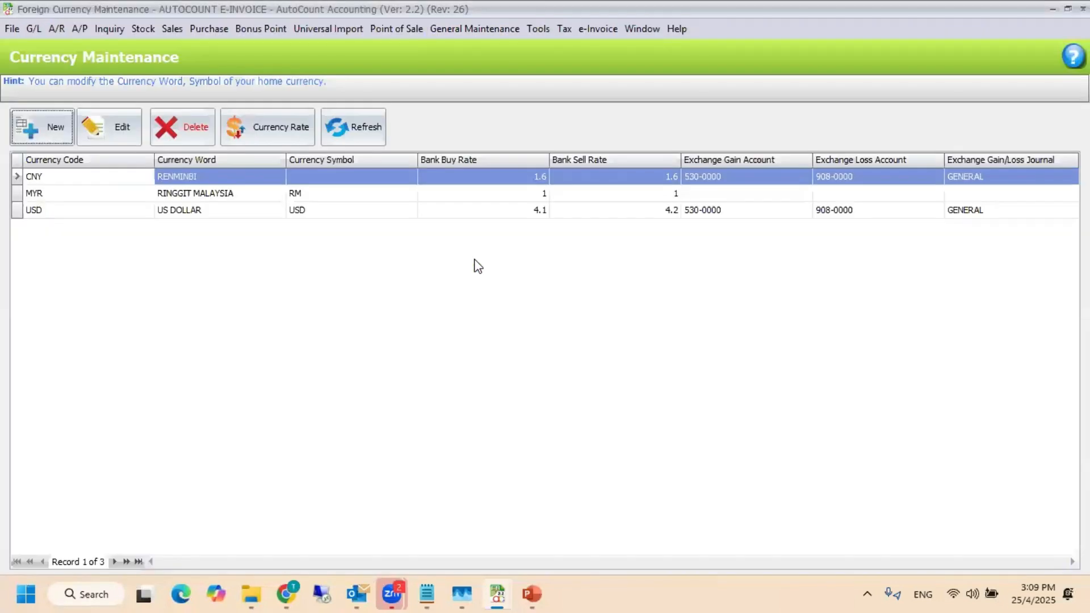
pyautogui.click(54, 194)
pyautogui.click(55, 211)
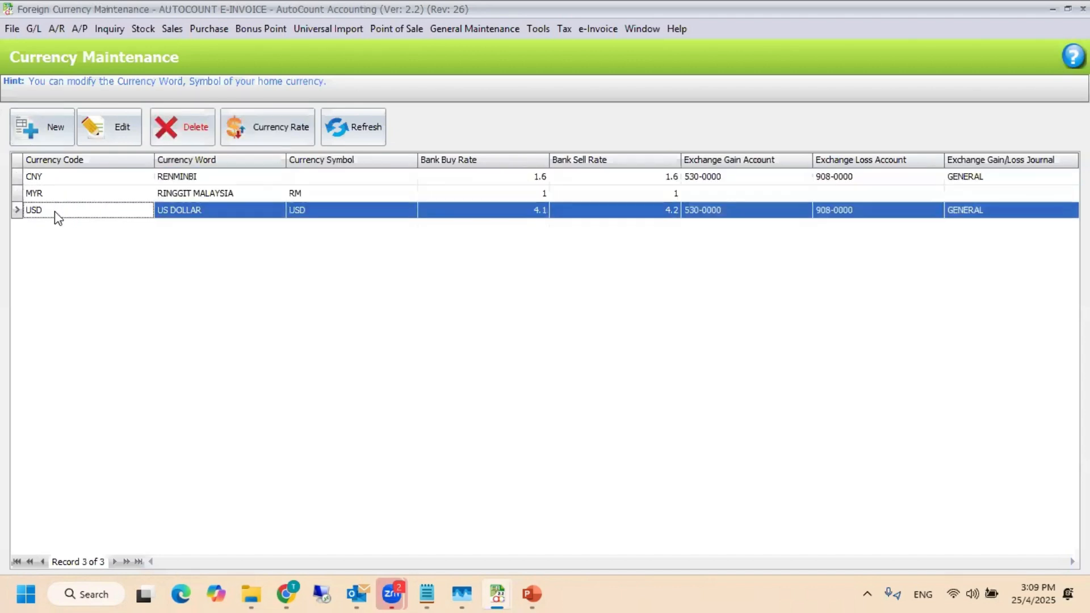
pyautogui.click(54, 177)
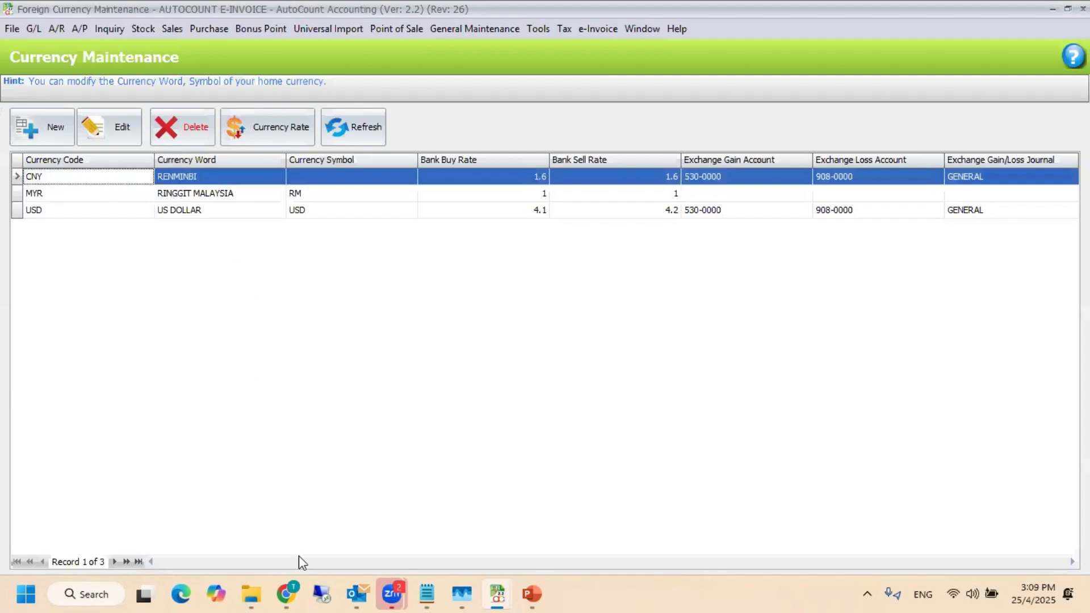
pyautogui.click(287, 594)
pyautogui.click(267, 10)
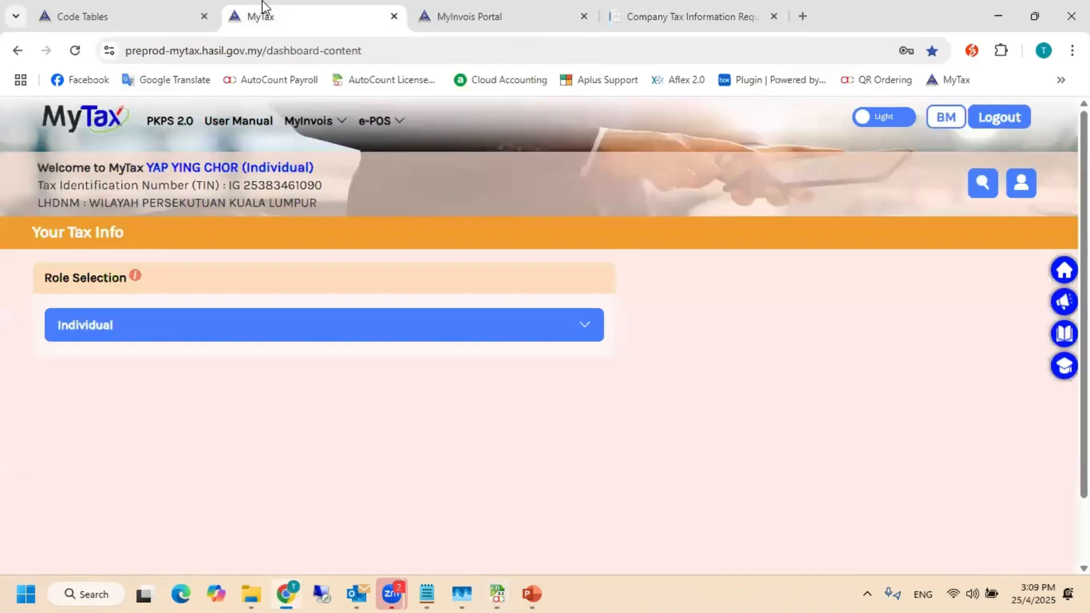
# - Browse the LHDN Code Tables' full Currency Codes list, then return to AutoCount's Currency Maintenance
pyautogui.click(105, 10)
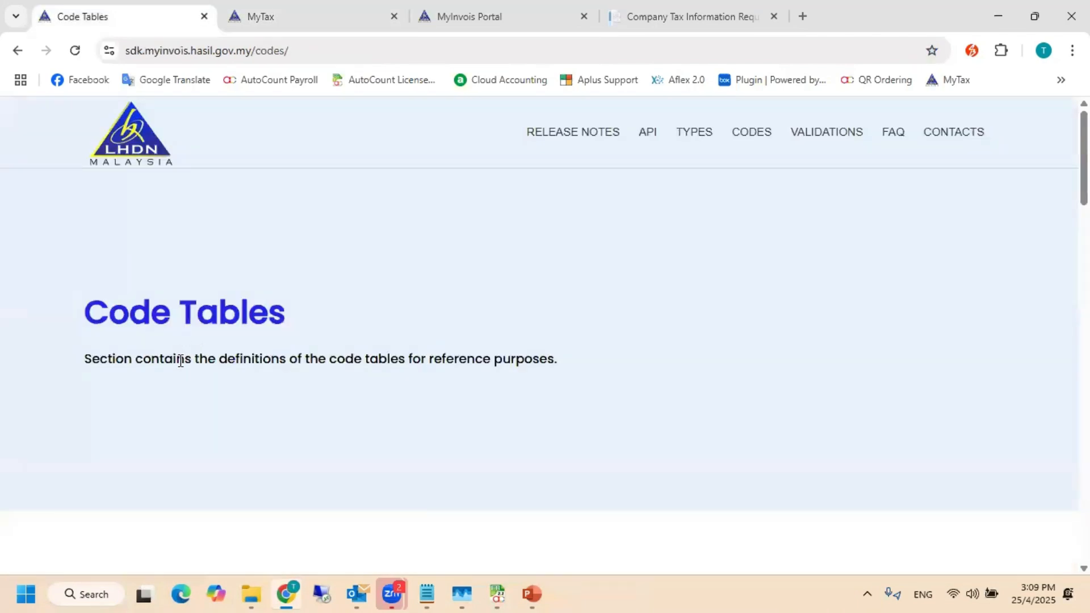
pyautogui.scroll(-10, 180, 362)
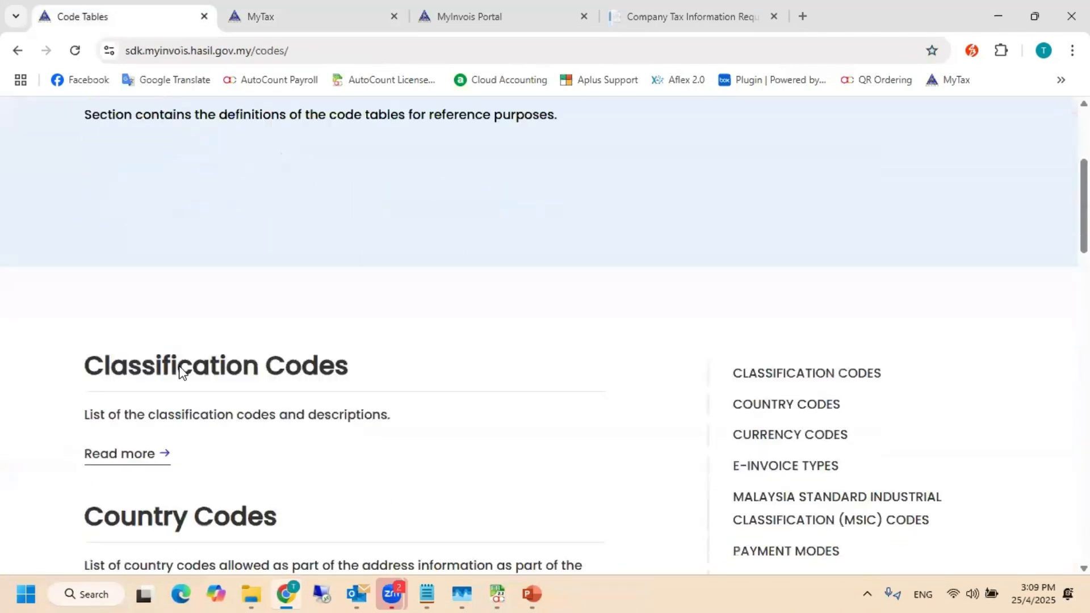
pyautogui.scroll(-3, 177, 372)
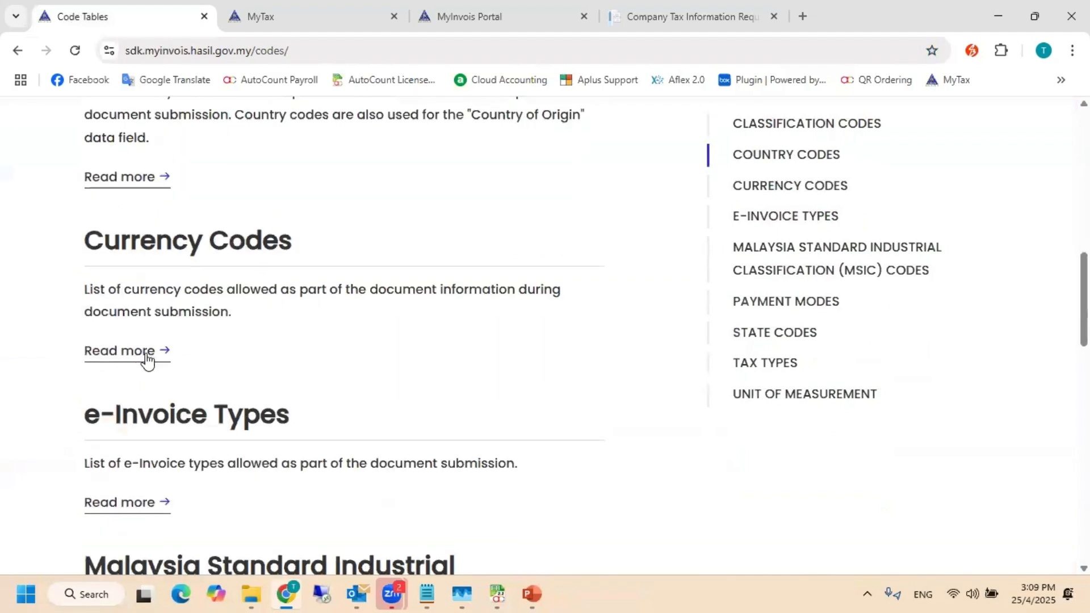
pyautogui.click(146, 354)
pyautogui.scroll(-10, 414, 472)
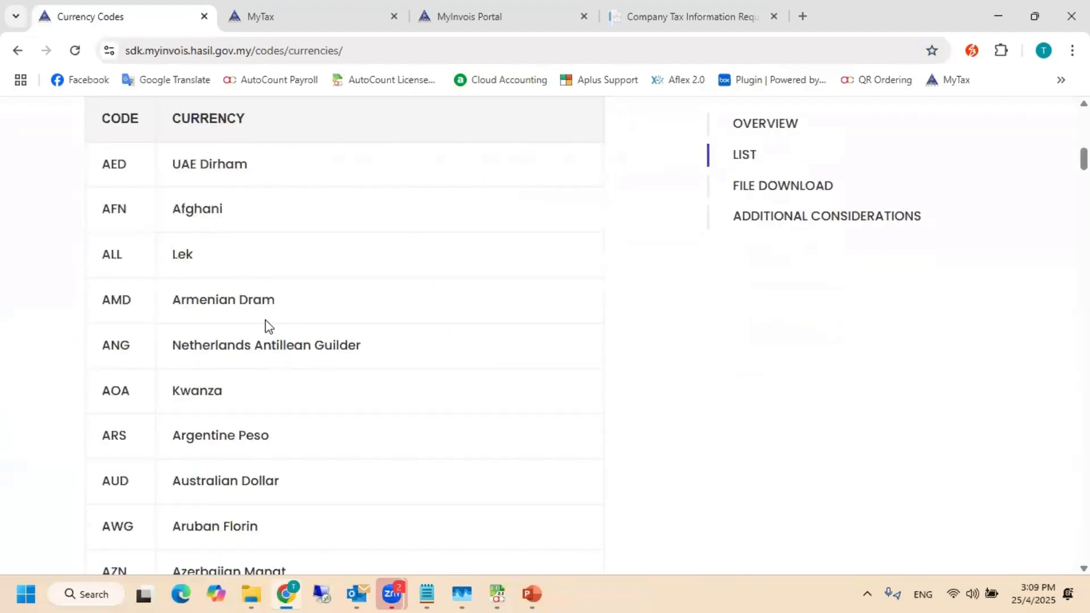
pyautogui.scroll(1, 274, 474)
pyautogui.scroll(-3, 274, 474)
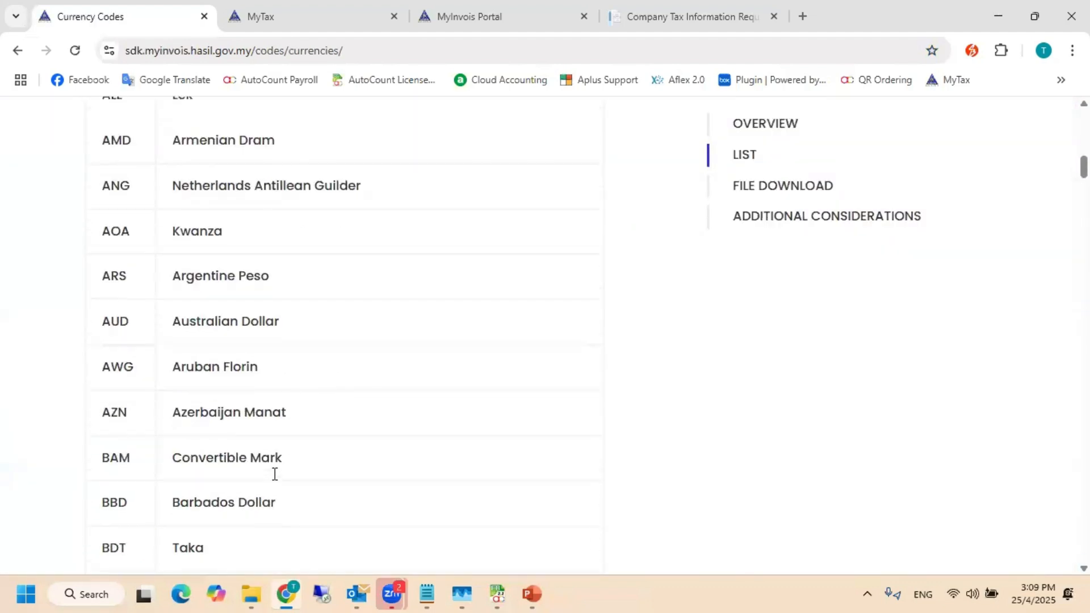
pyautogui.scroll(3, 274, 474)
pyautogui.scroll(-3, 197, 377)
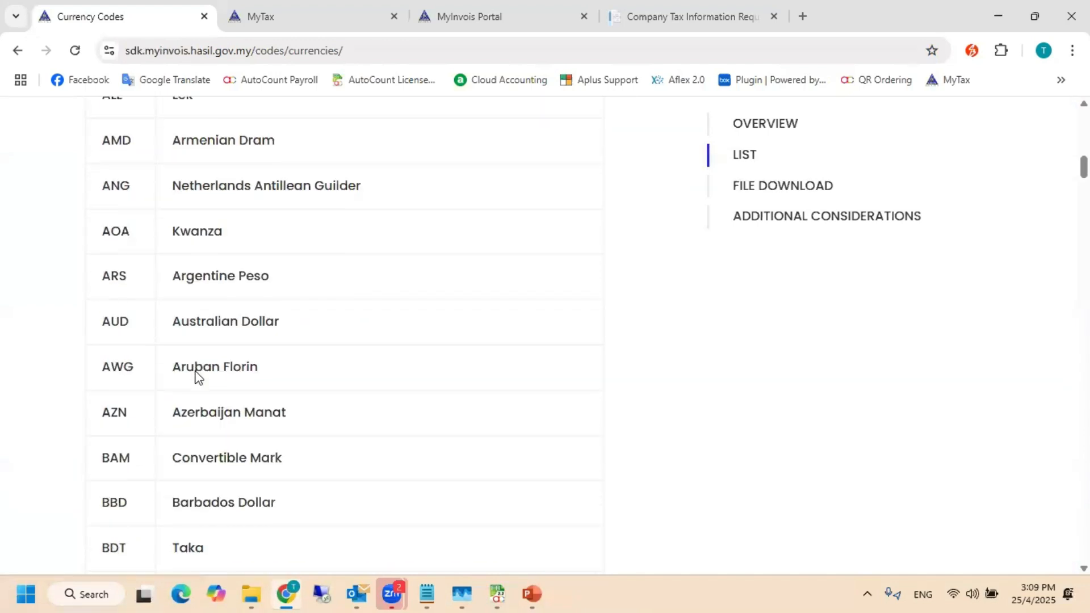
pyautogui.moveTo(496, 589)
pyautogui.click(591, 505)
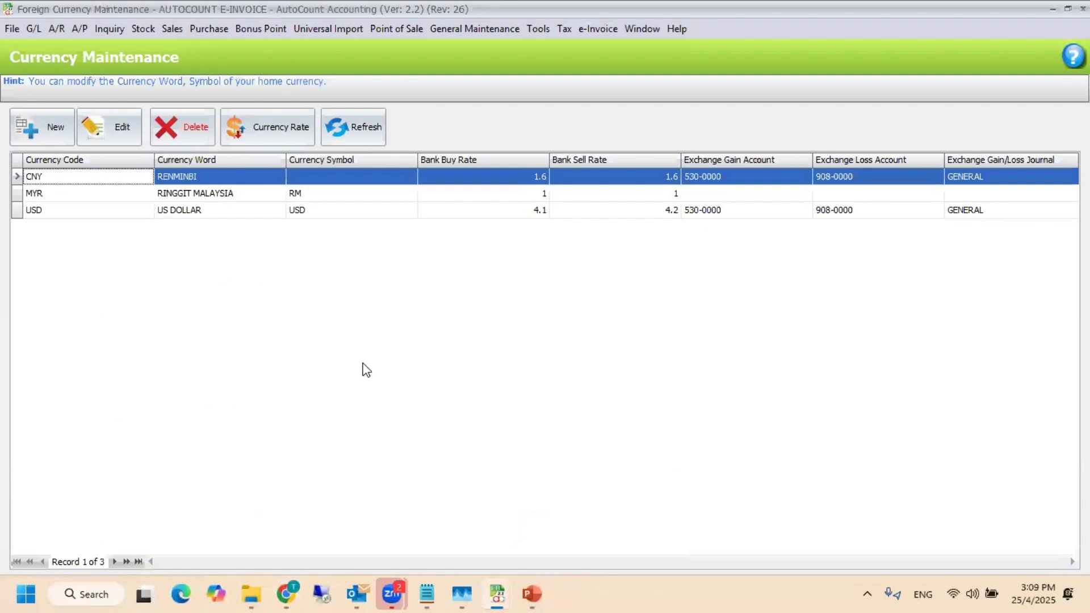
pyautogui.click(198, 177)
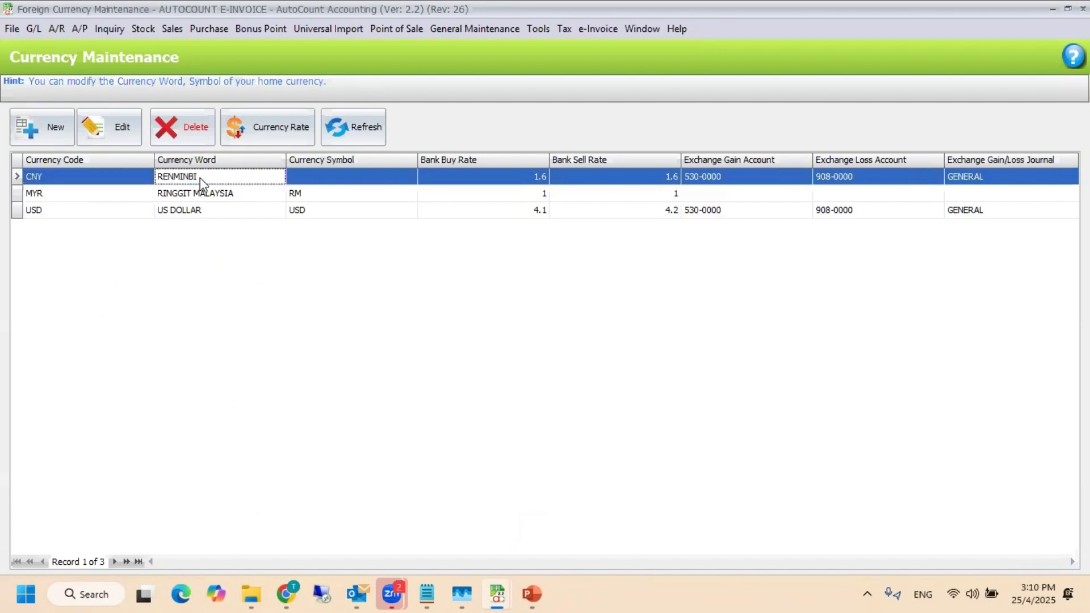
pyautogui.click(78, 182)
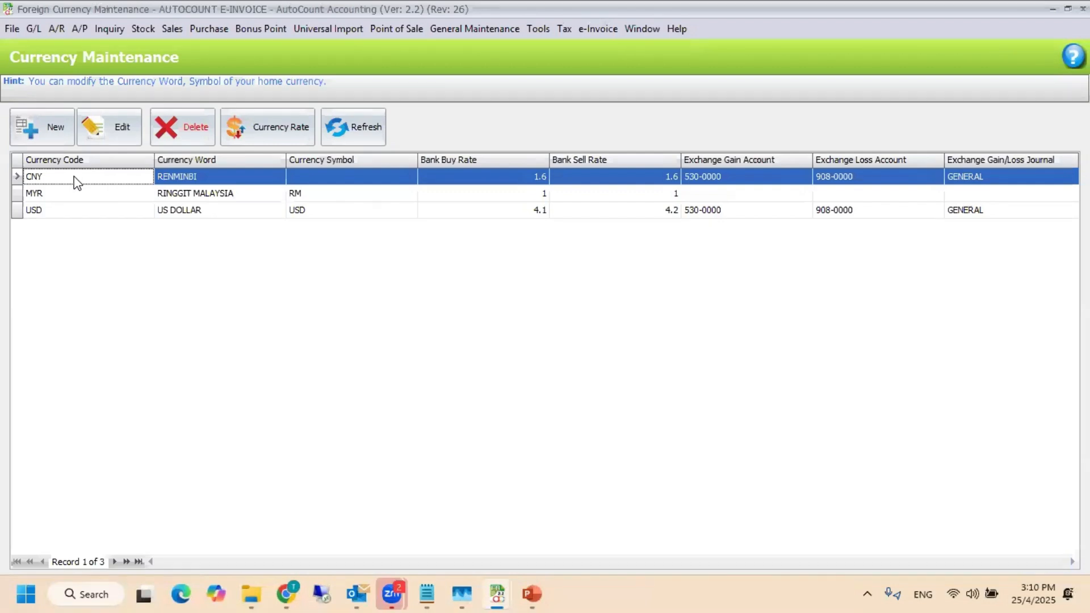
pyautogui.click(162, 179)
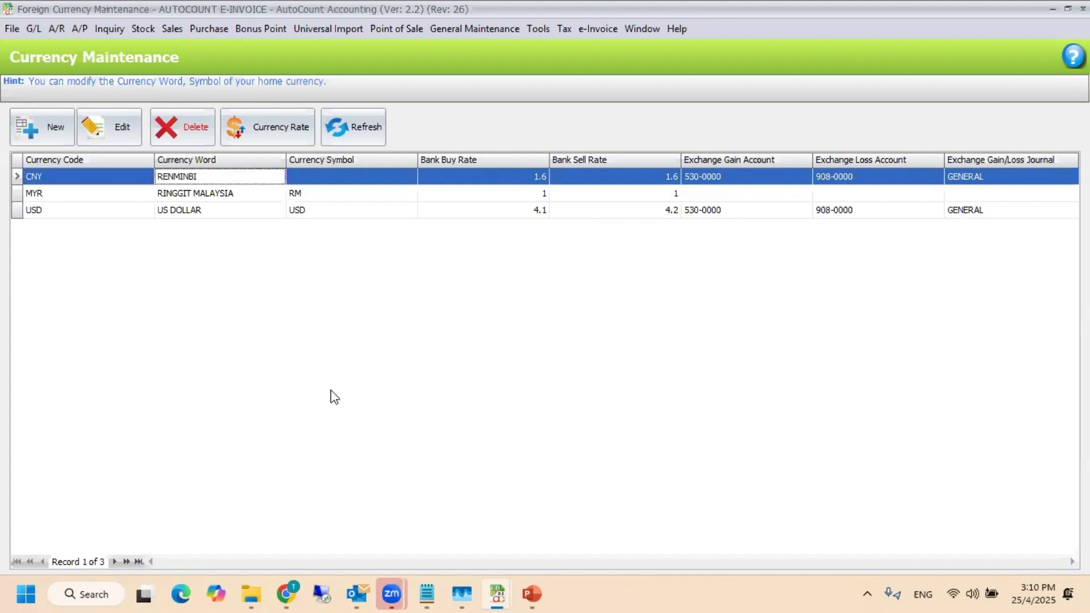
pyautogui.click(291, 594)
pyautogui.scroll(1, 346, 392)
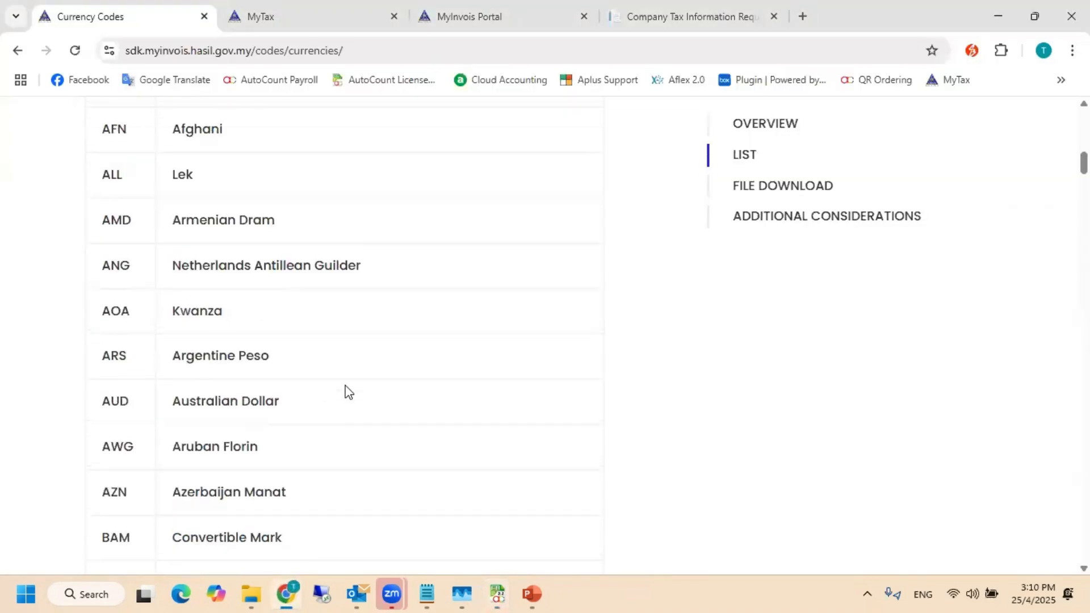
pyautogui.scroll(-4, 345, 392)
pyautogui.scroll(-6, 348, 392)
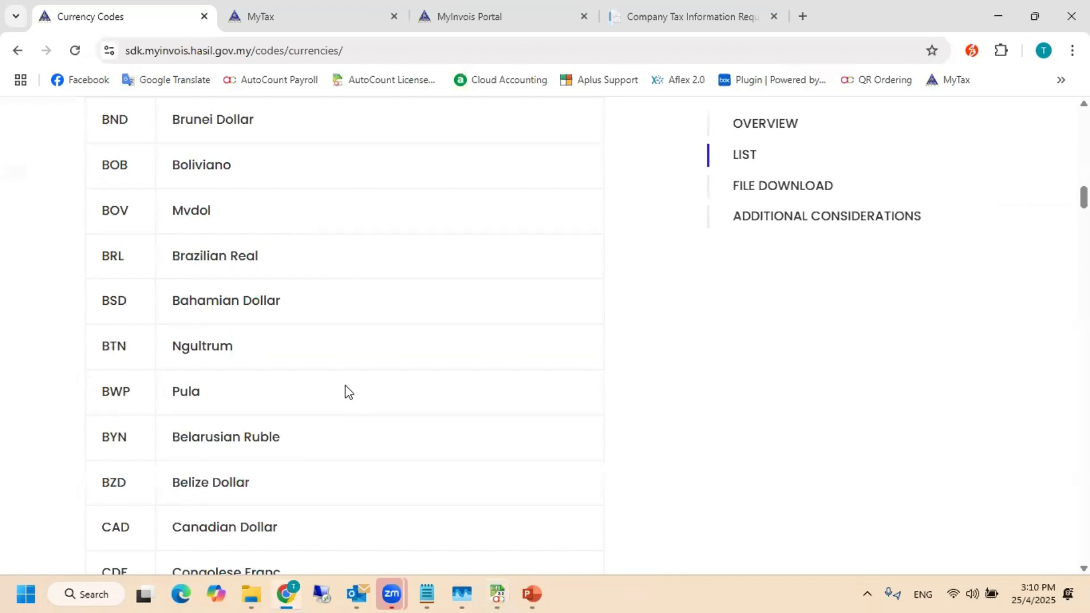
pyautogui.scroll(-7, 348, 392)
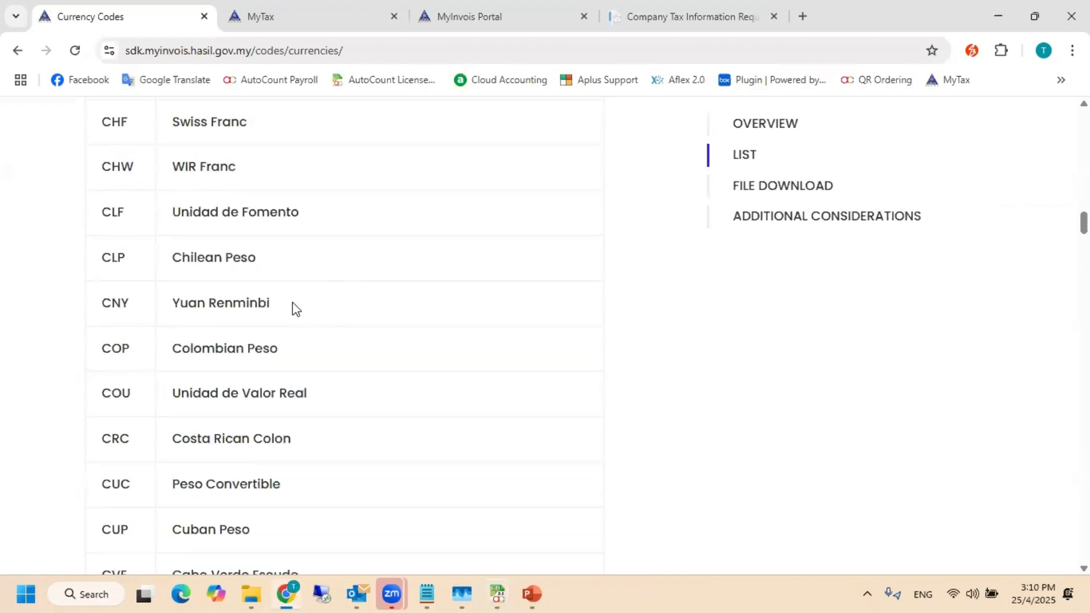
pyautogui.moveTo(292, 306); pyautogui.dragTo(98, 311)
pyautogui.click(497, 594)
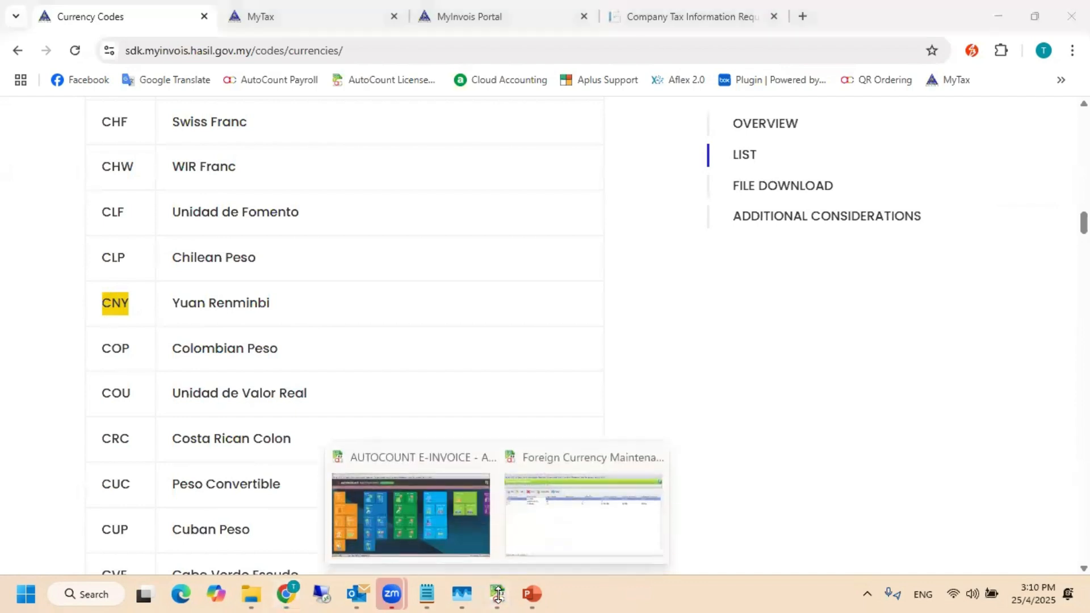
pyautogui.click(556, 524)
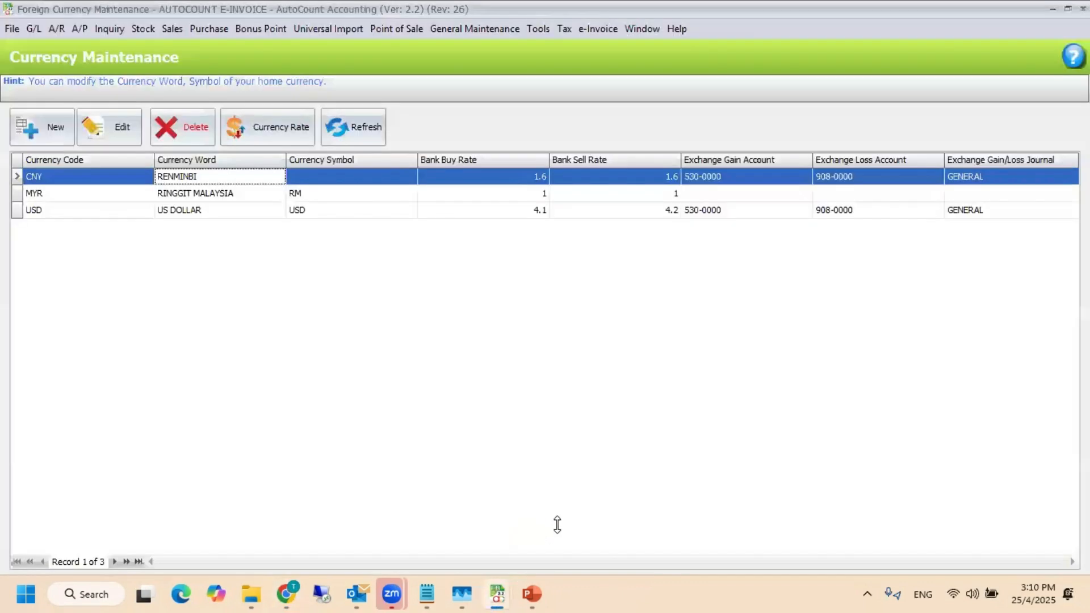
# - Open the Tools currency code change dialog and add a row choosing CNY as the code to change
pyautogui.click(538, 29)
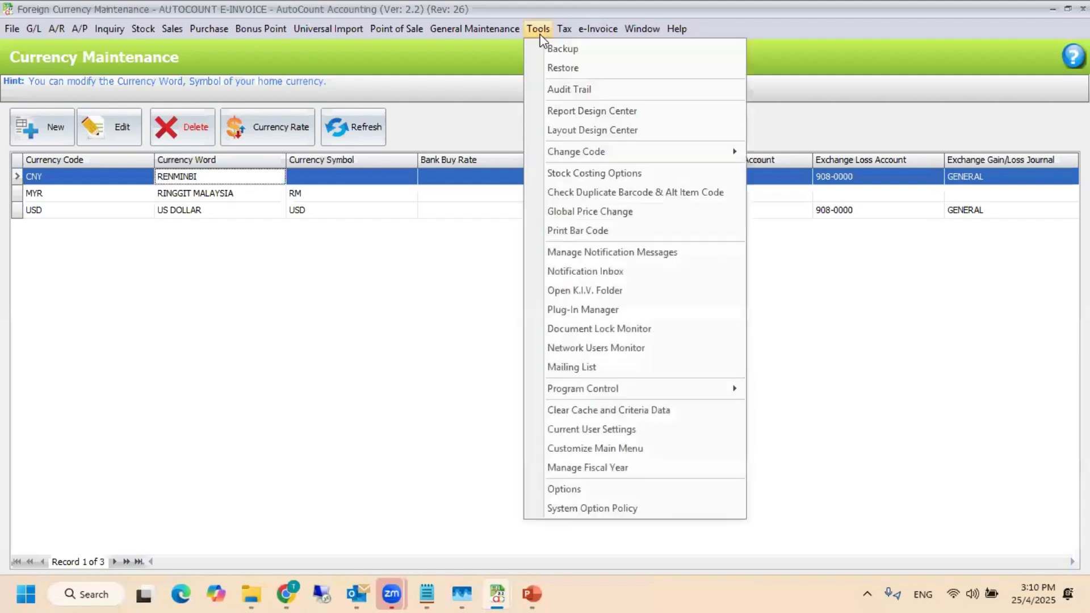
pyautogui.moveTo(553, 156)
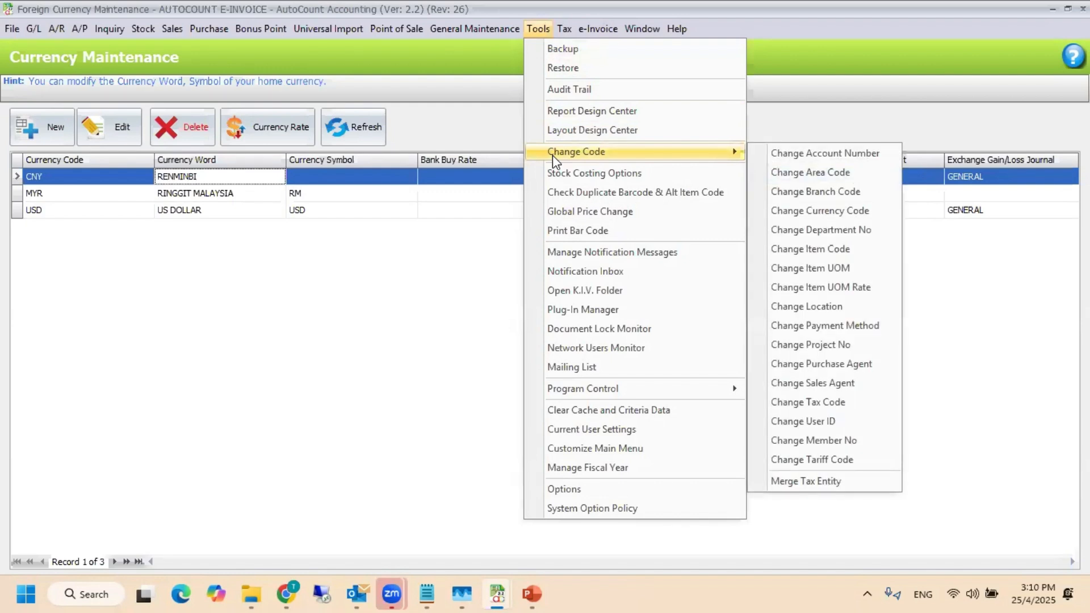
pyautogui.click(770, 212)
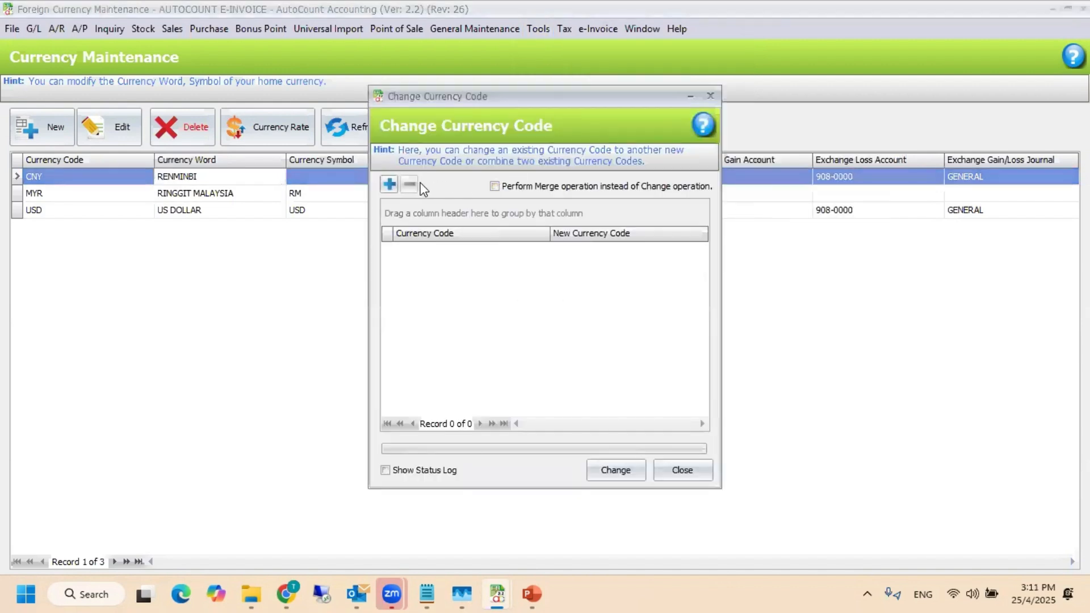
pyautogui.click(390, 184)
pyautogui.click(410, 251)
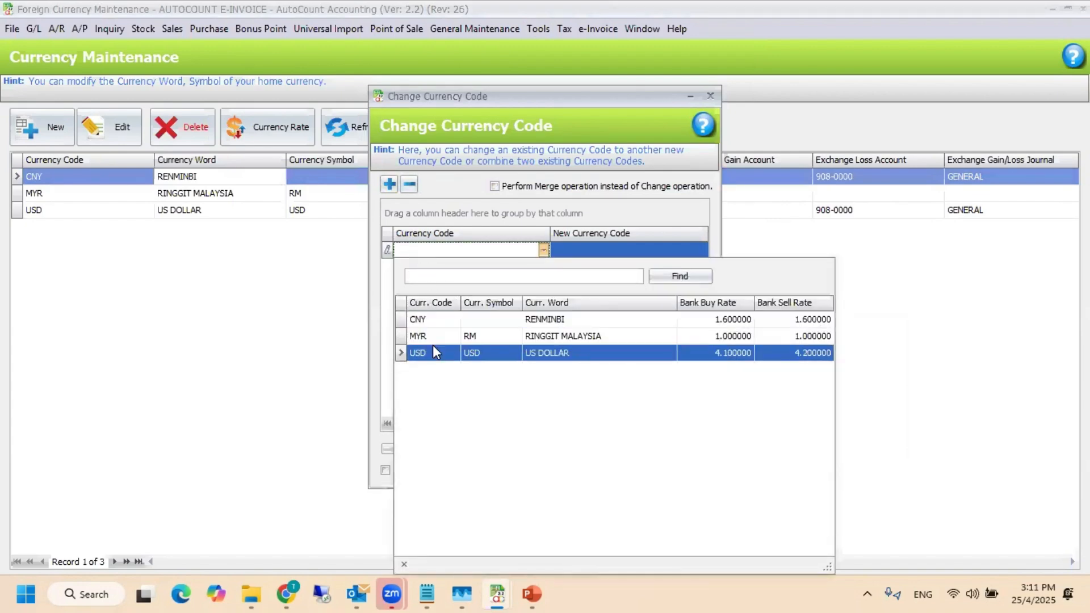
pyautogui.click(438, 321)
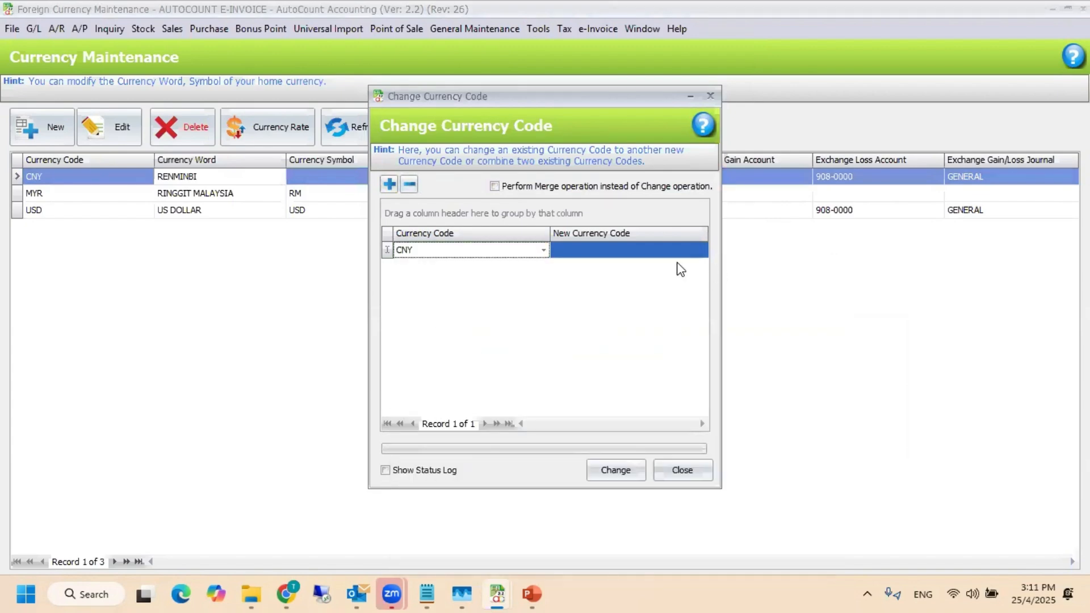
pyautogui.click(588, 251)
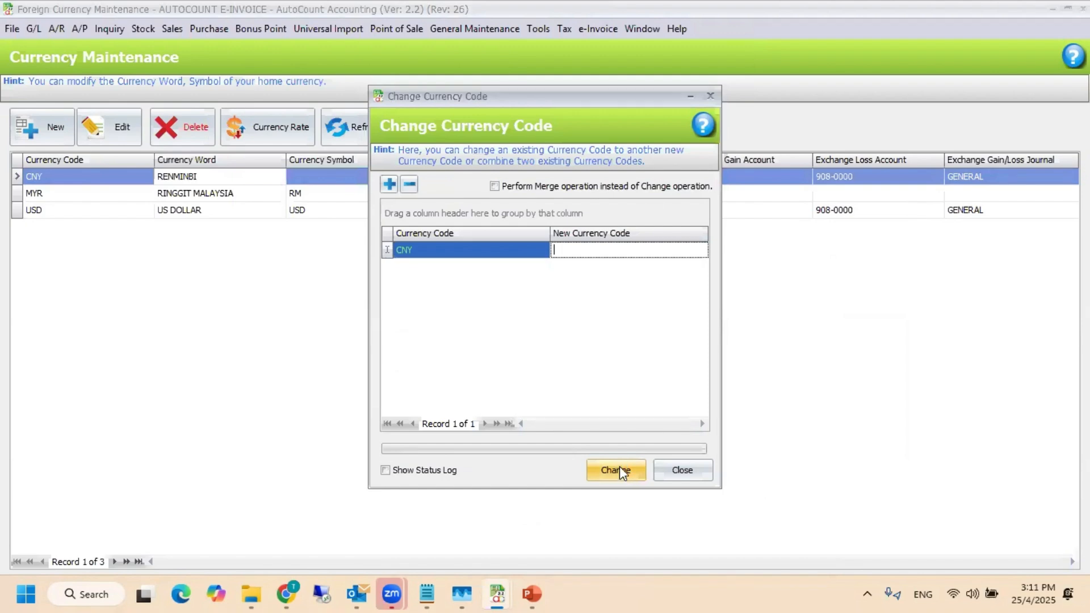
# - Close the currency code change dialog and check the MYR and USD rates
pyautogui.click(685, 474)
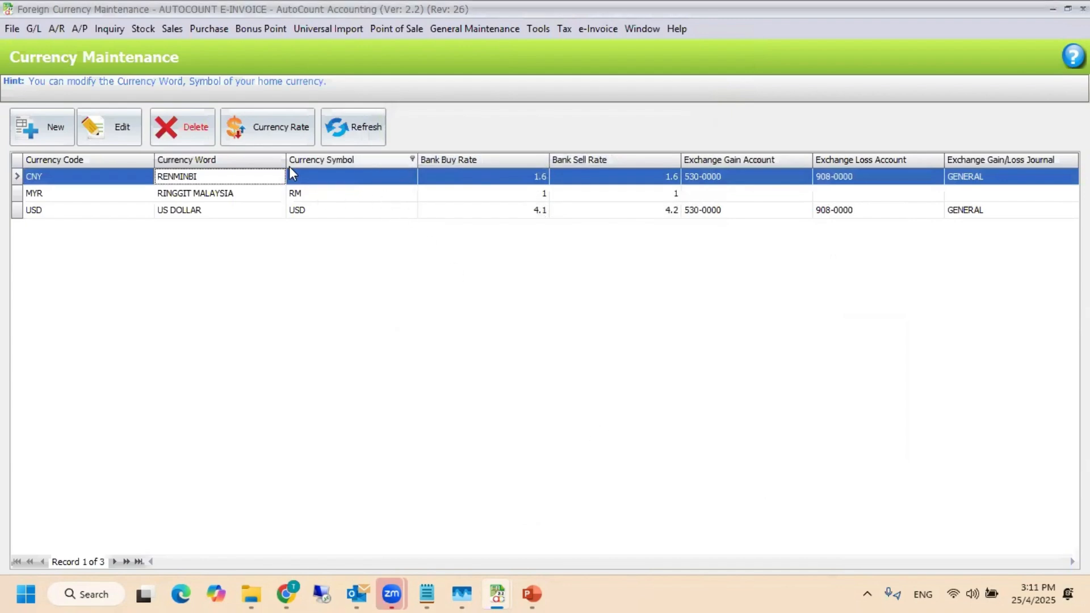
pyautogui.click(133, 194)
pyautogui.click(129, 215)
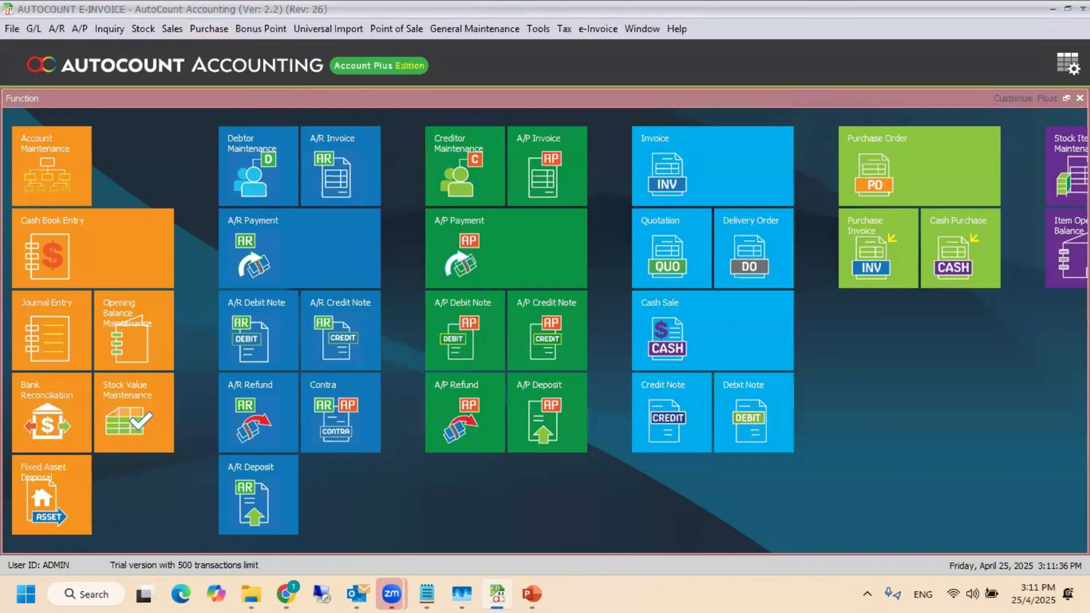
pyautogui.click(474, 28)
pyautogui.click(454, 48)
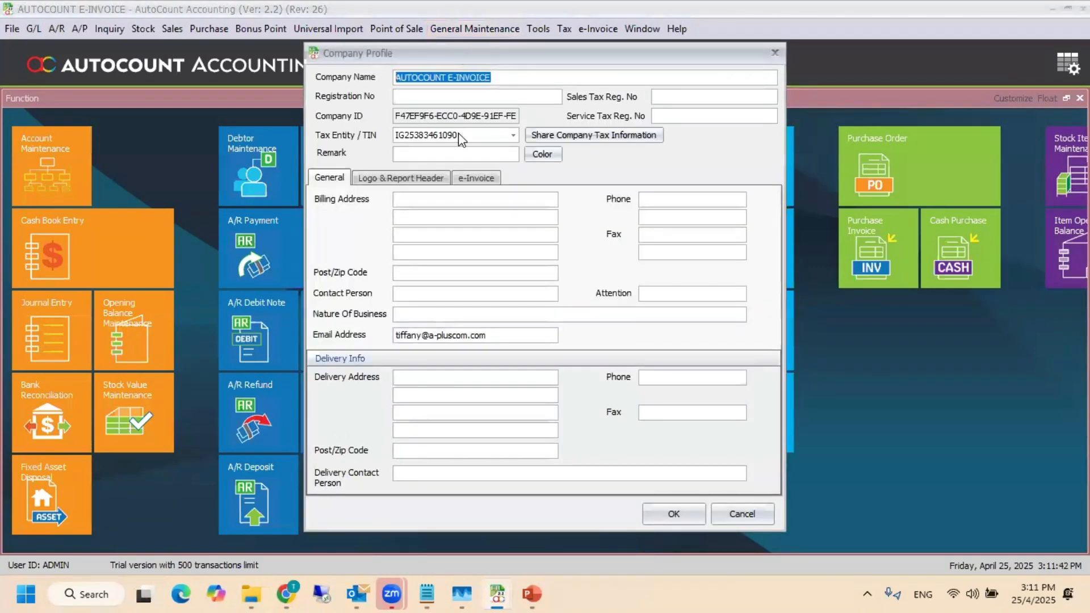
pyautogui.click(475, 177)
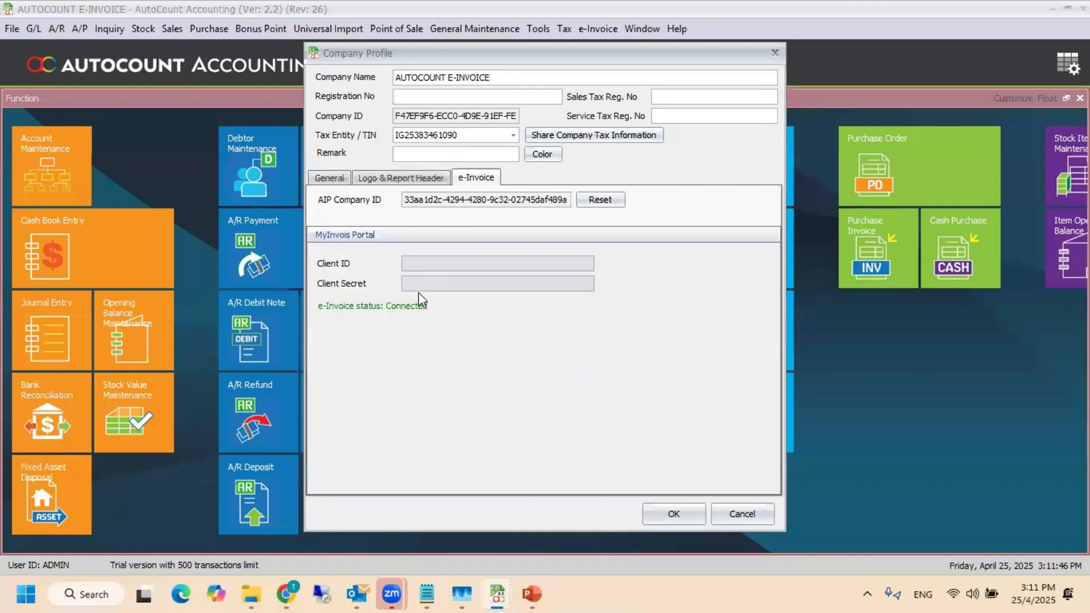
pyautogui.click(758, 514)
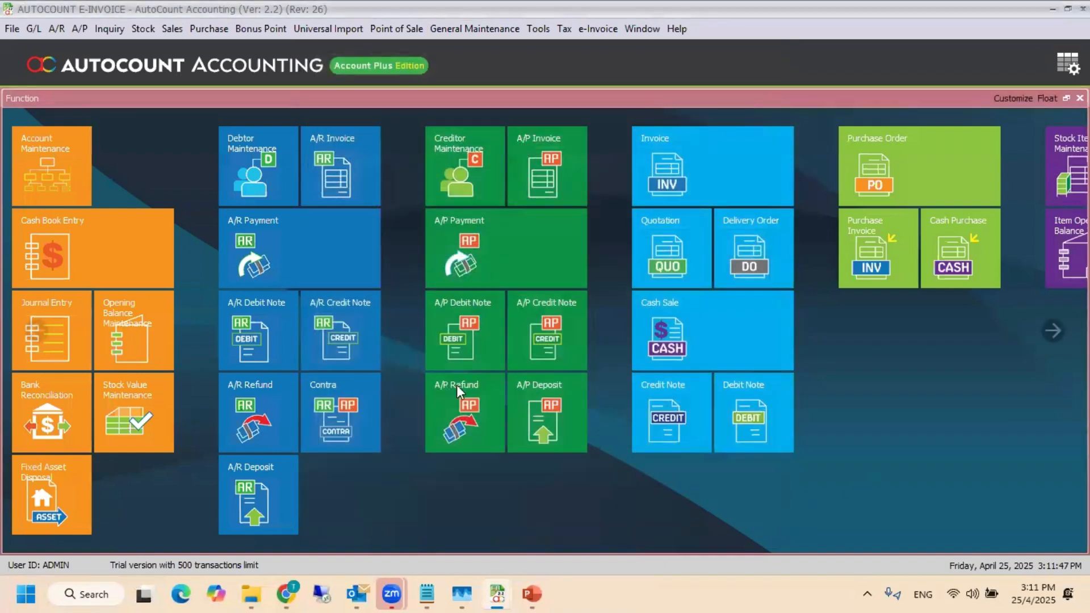
pyautogui.click(49, 31)
pyautogui.click(55, 46)
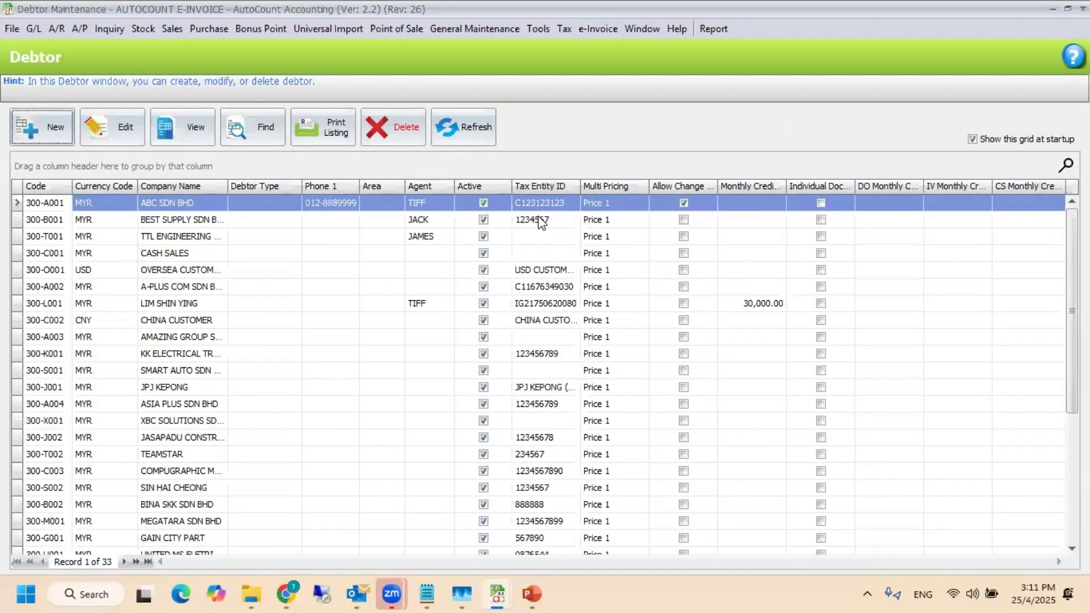
pyautogui.click(539, 209)
pyautogui.click(540, 219)
pyautogui.click(544, 287)
pyautogui.click(543, 304)
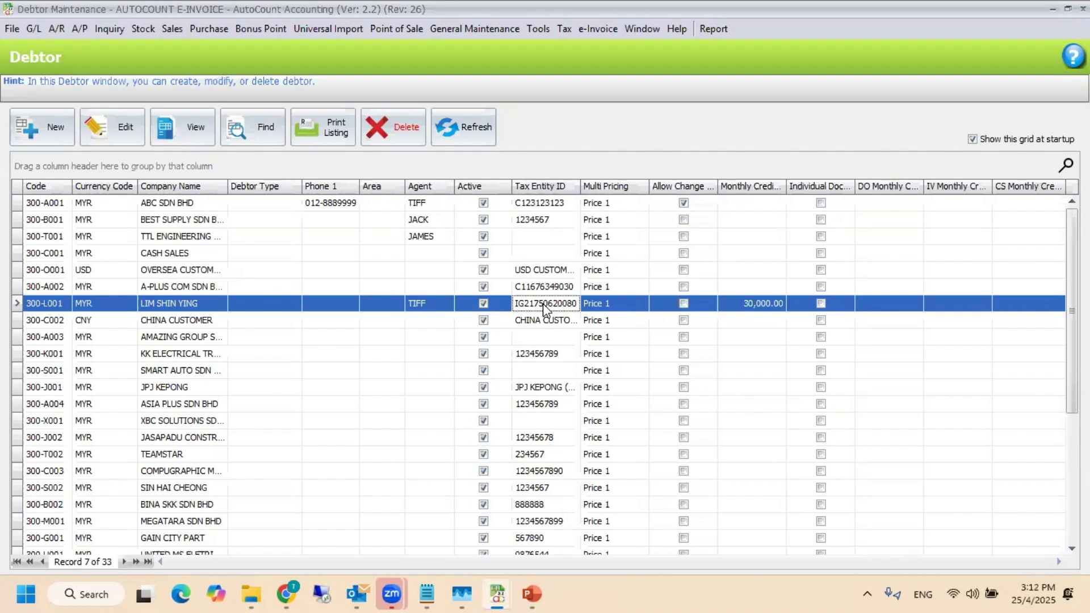
pyautogui.click(536, 206)
pyautogui.click(537, 219)
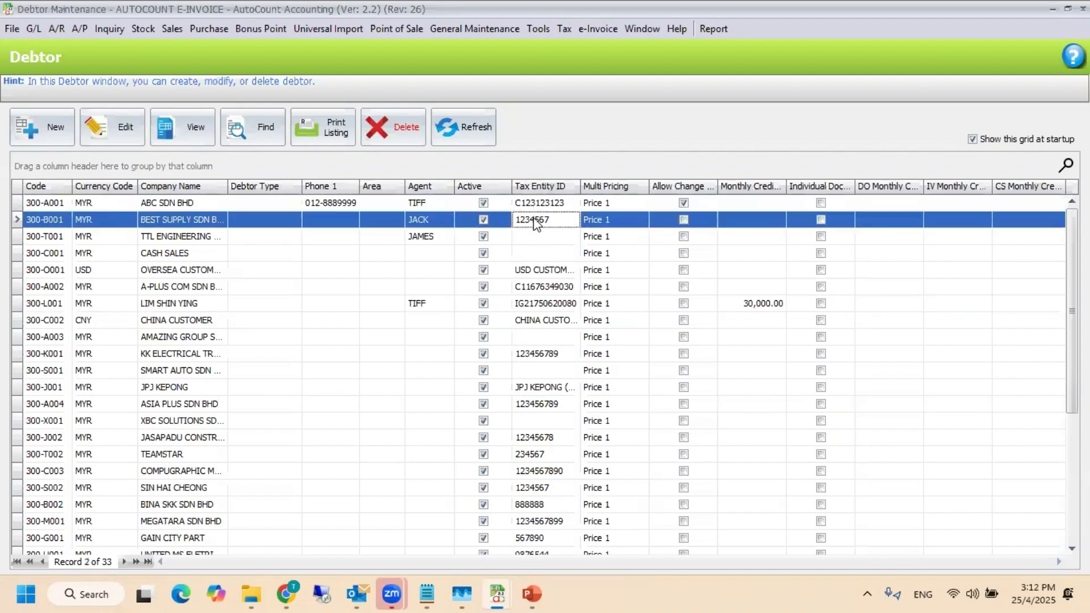
pyautogui.click(536, 271)
pyautogui.click(538, 289)
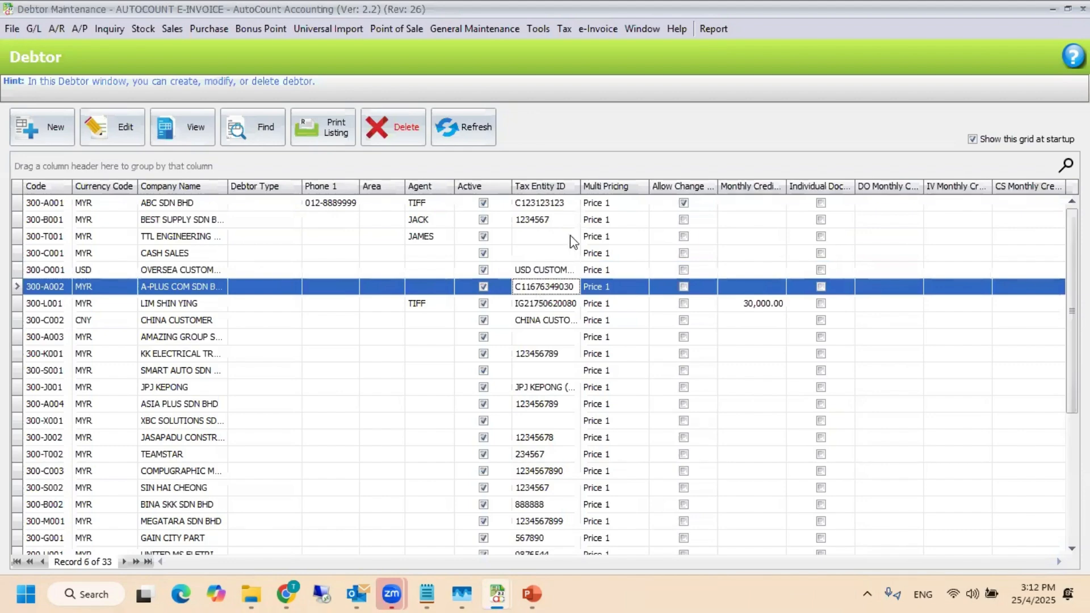
pyautogui.press('Escape')
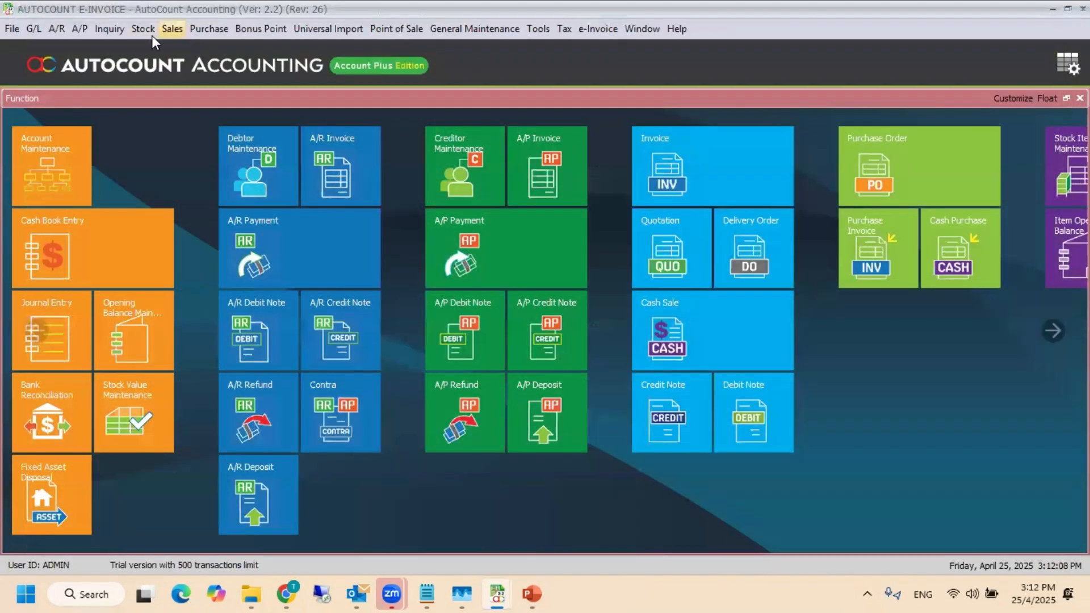
# - Confirm stock item 00001's e-Invoice Measurement is piece, then close it without saving
pyautogui.click(143, 29)
pyautogui.click(146, 47)
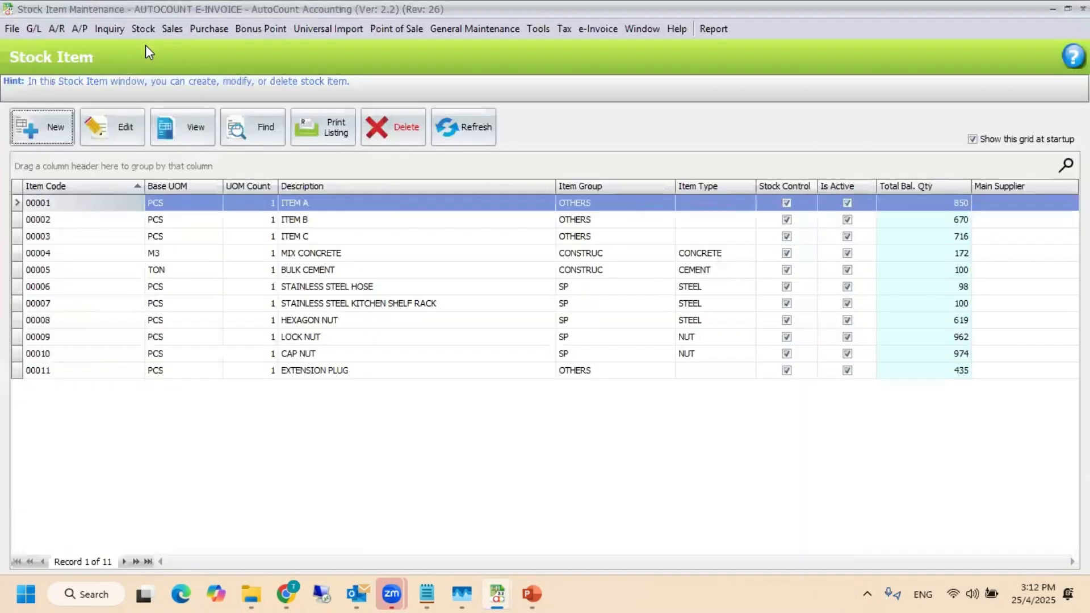
pyautogui.click(253, 207)
pyautogui.click(112, 127)
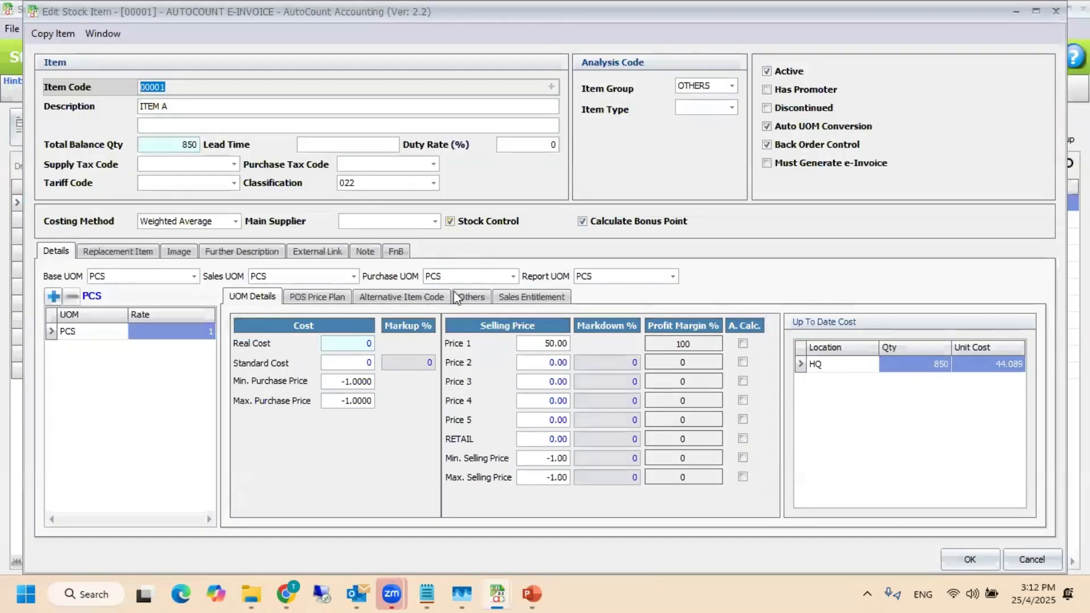
pyautogui.click(471, 297)
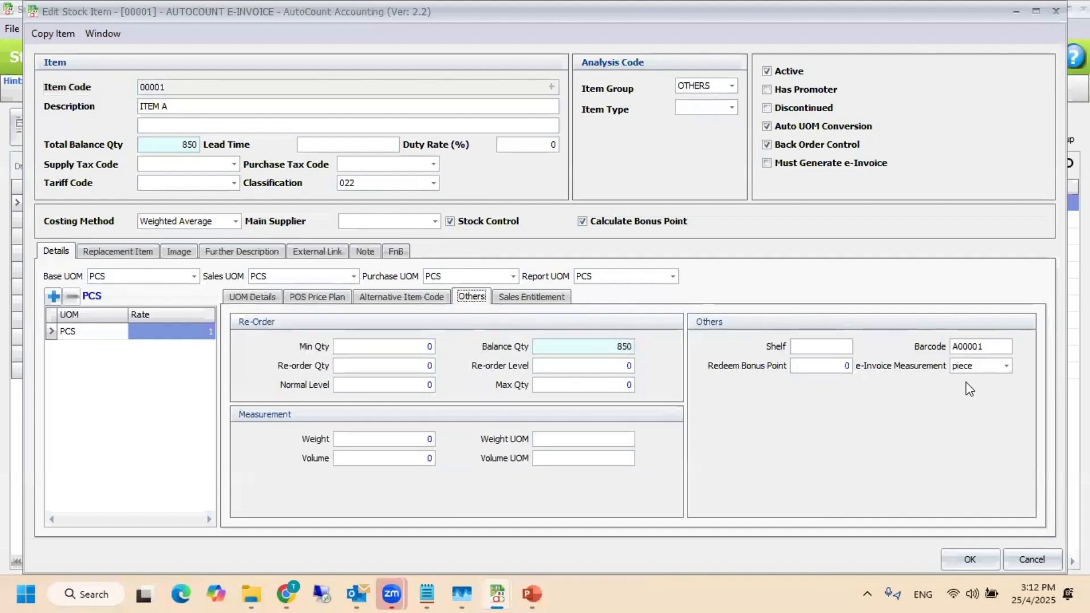
pyautogui.press('Escape')
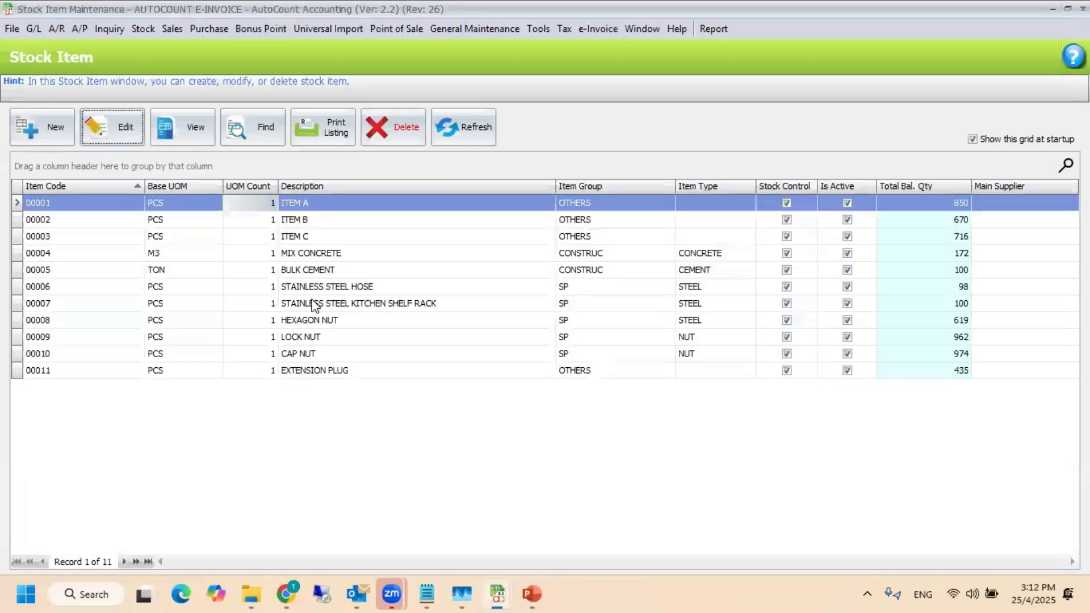
pyautogui.click(451, 31)
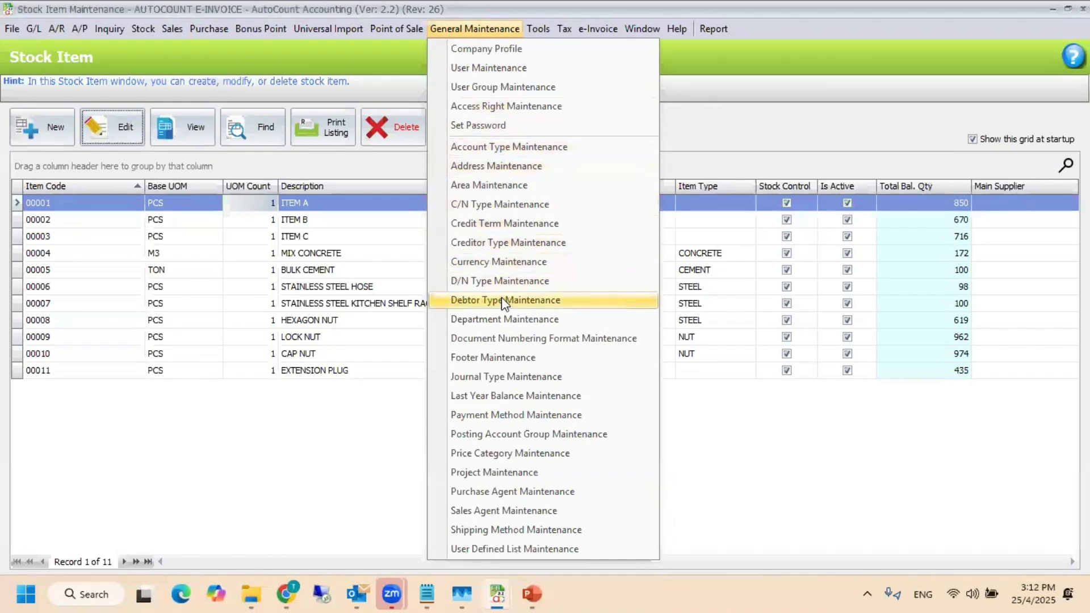
# - Glance at Currency Maintenance, then open the Sales Invoice list of 73 records
pyautogui.click(499, 262)
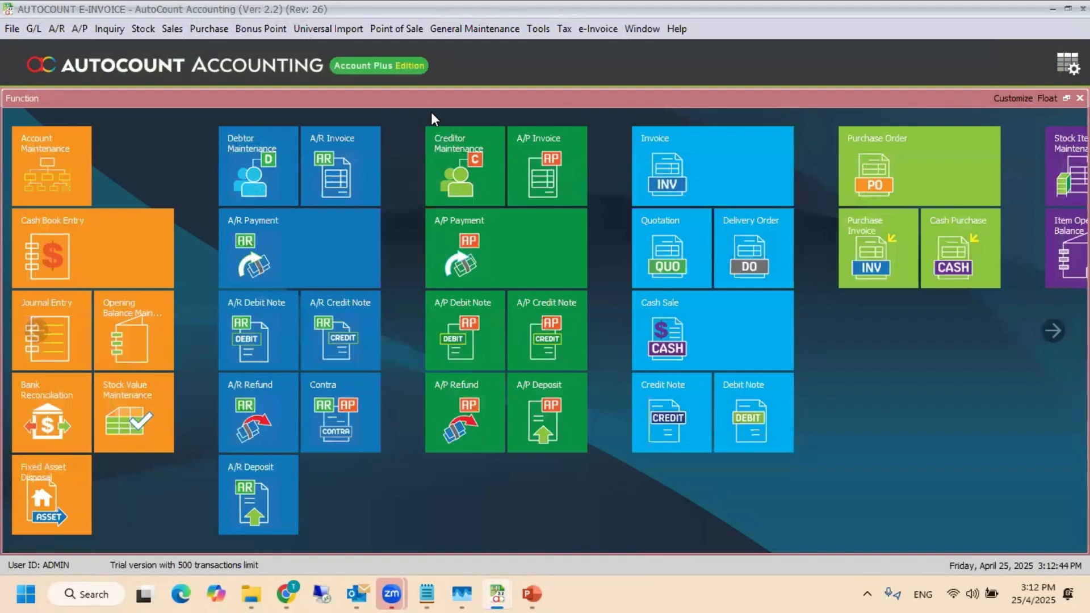
pyautogui.click(170, 26)
pyautogui.click(182, 101)
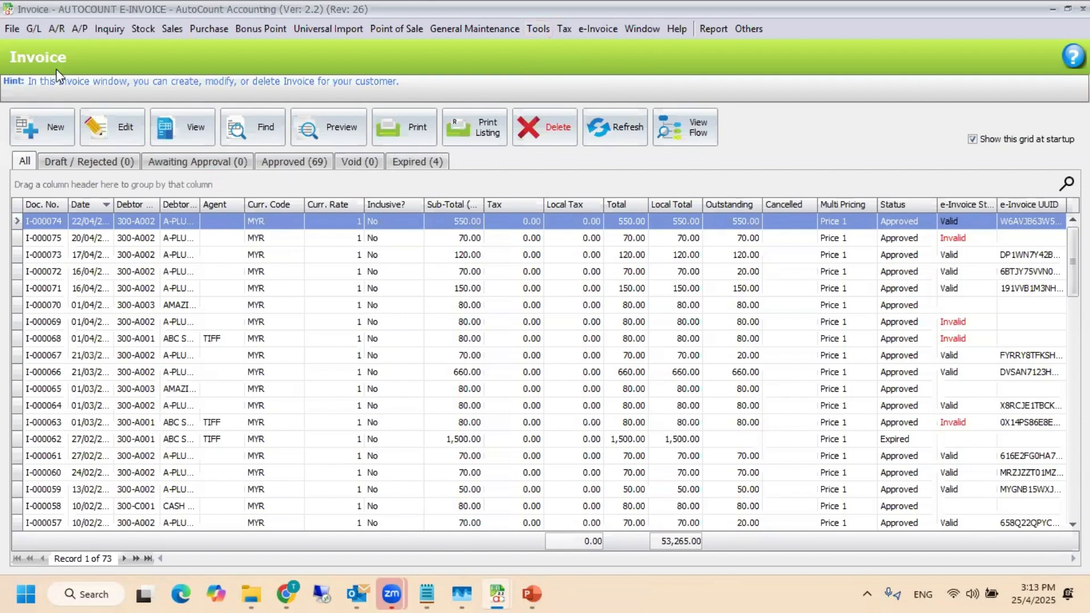
pyautogui.click(85, 162)
pyautogui.click(180, 162)
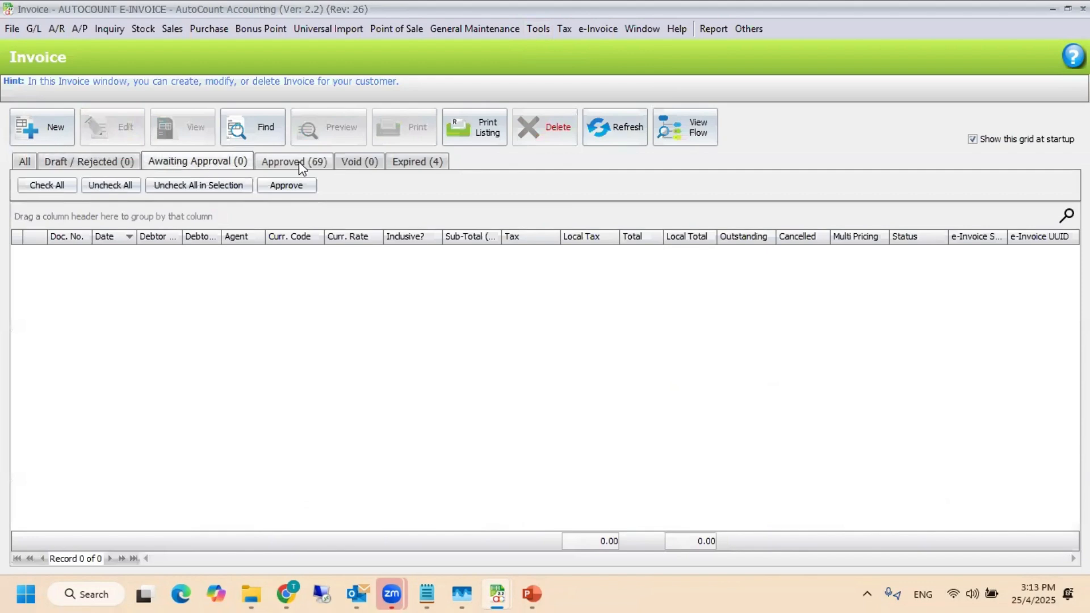
pyautogui.click(298, 161)
pyautogui.click(358, 160)
pyautogui.click(101, 163)
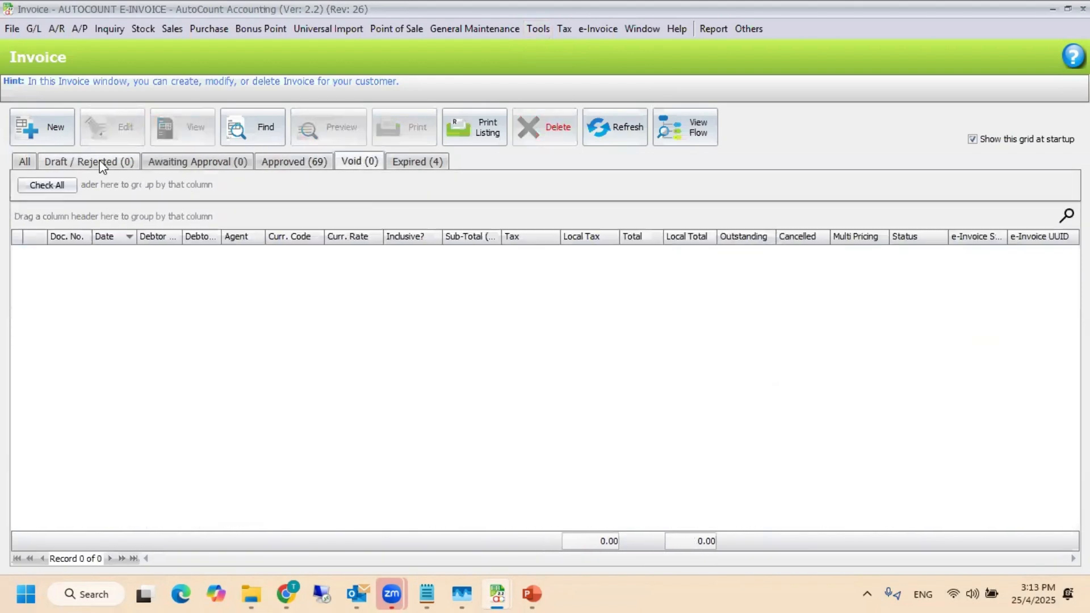
pyautogui.click(187, 164)
pyautogui.click(285, 162)
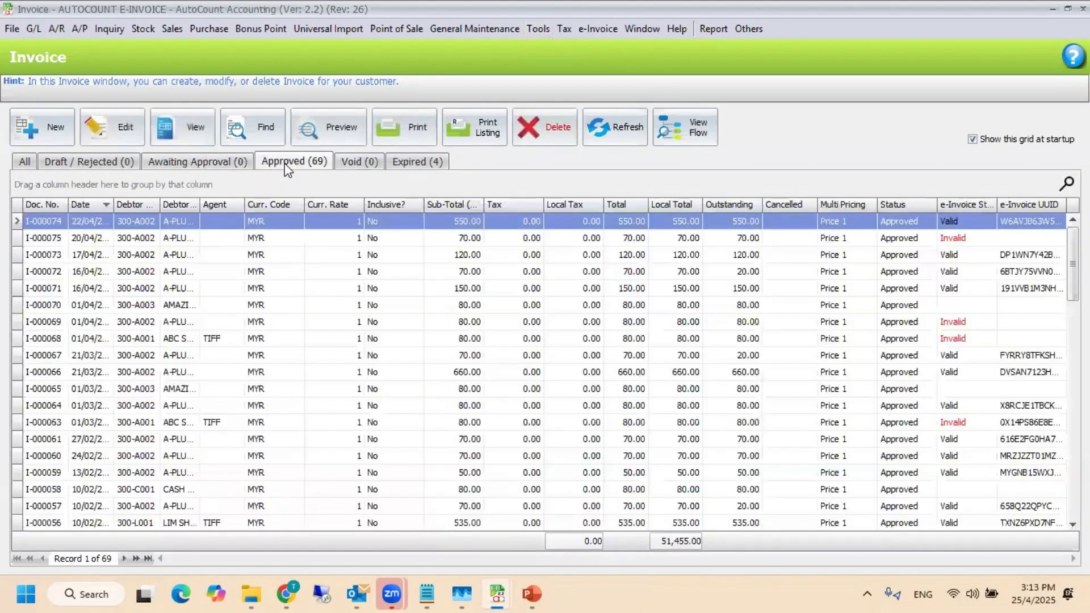
pyautogui.click(27, 161)
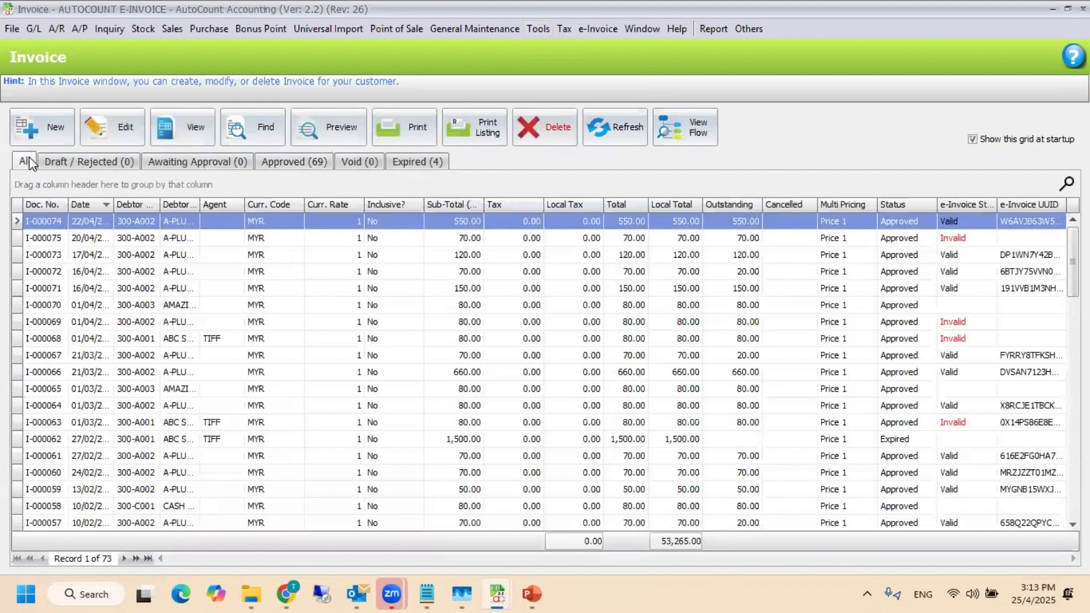
pyautogui.click(466, 28)
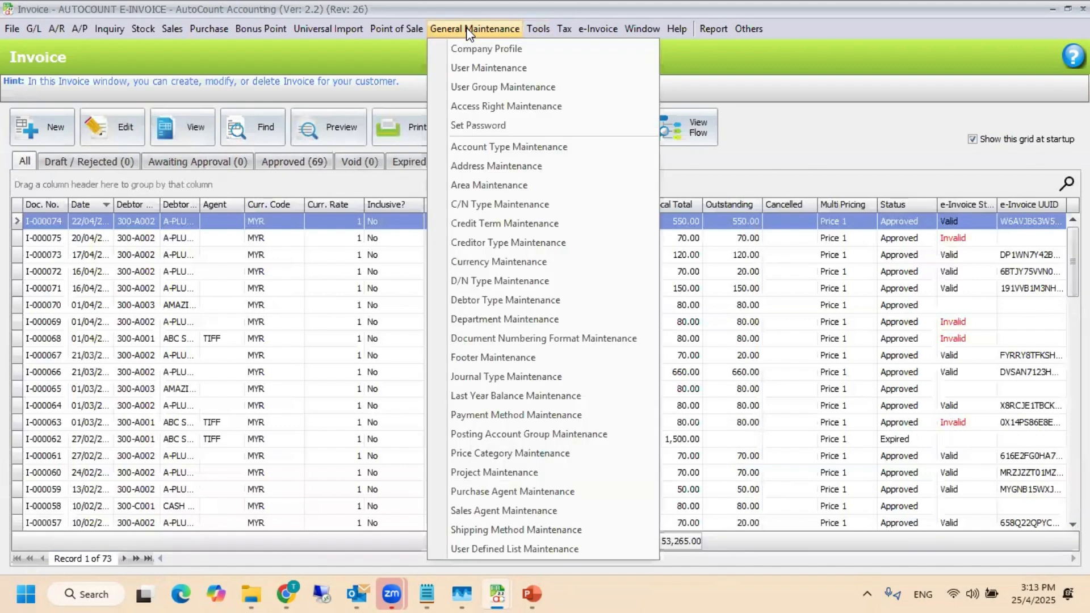
pyautogui.click(461, 104)
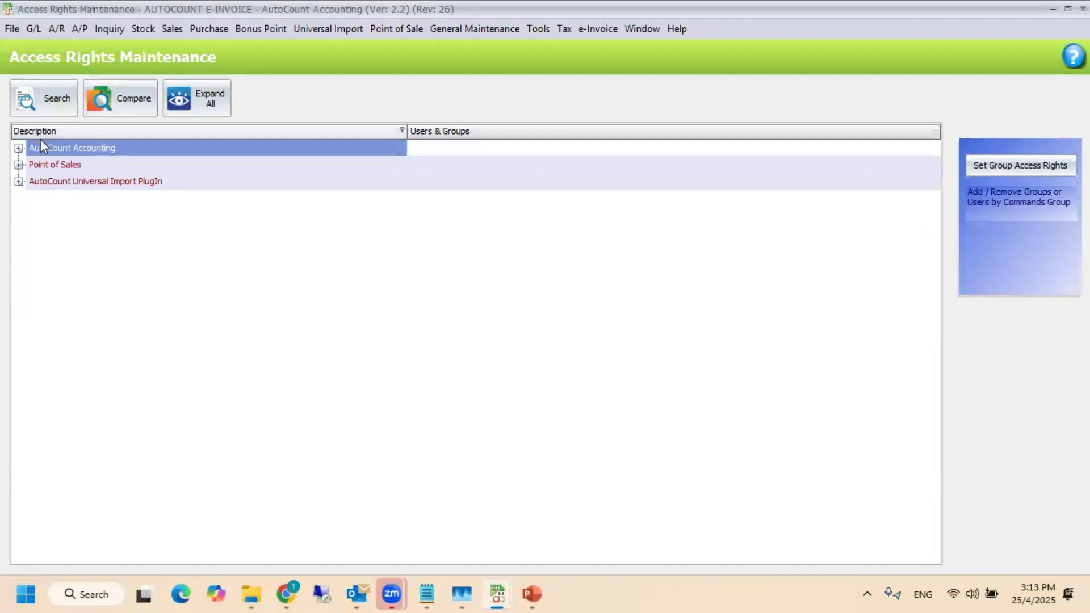
pyautogui.click(20, 148)
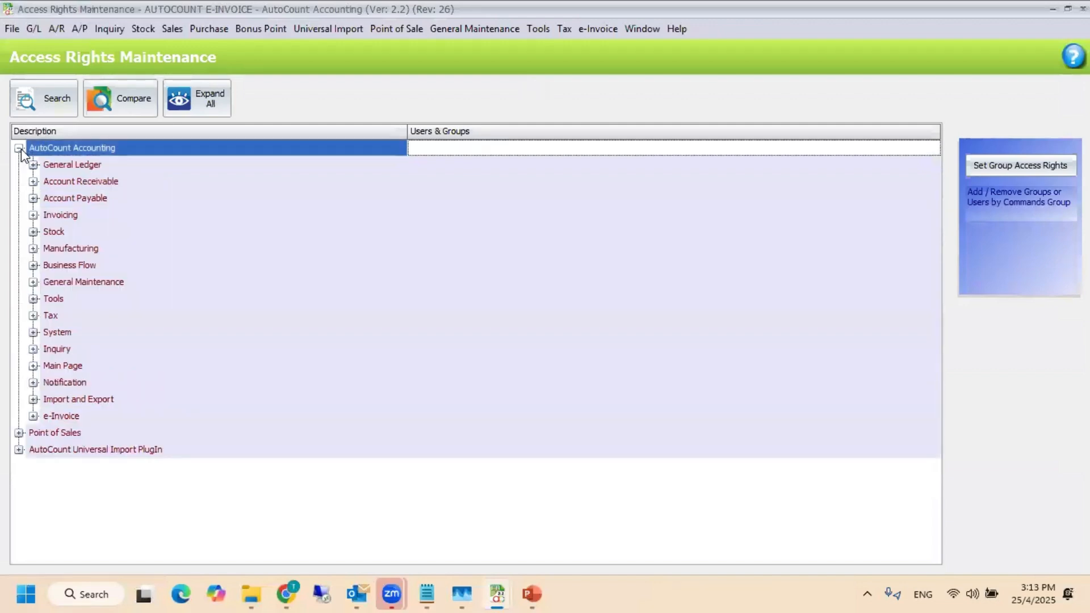
pyautogui.click(33, 215)
pyautogui.click(48, 231)
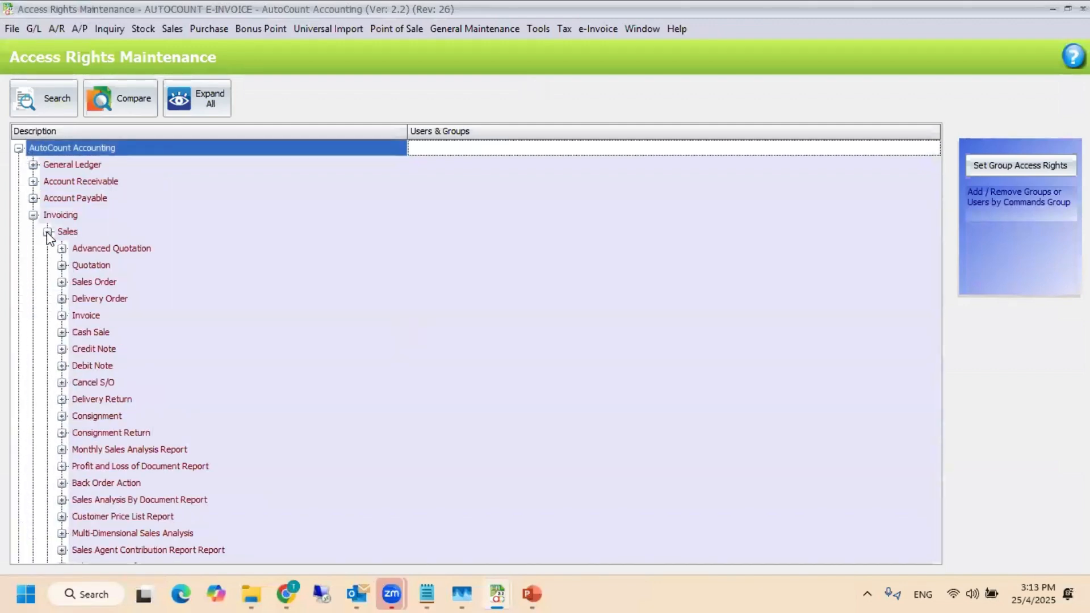
pyautogui.click(62, 316)
pyautogui.scroll(-3, 224, 353)
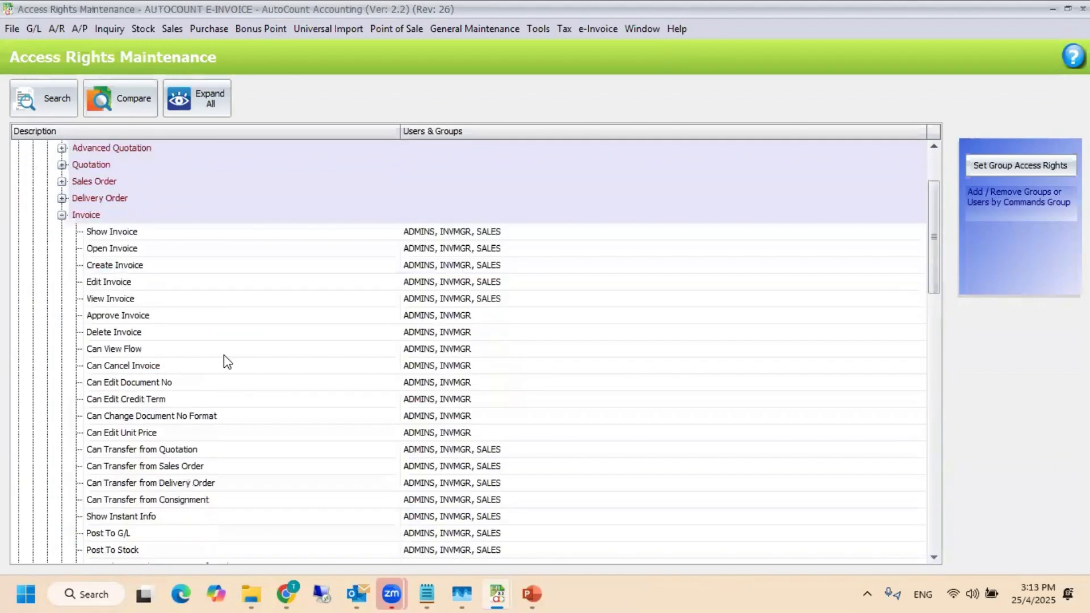
pyautogui.click(139, 269)
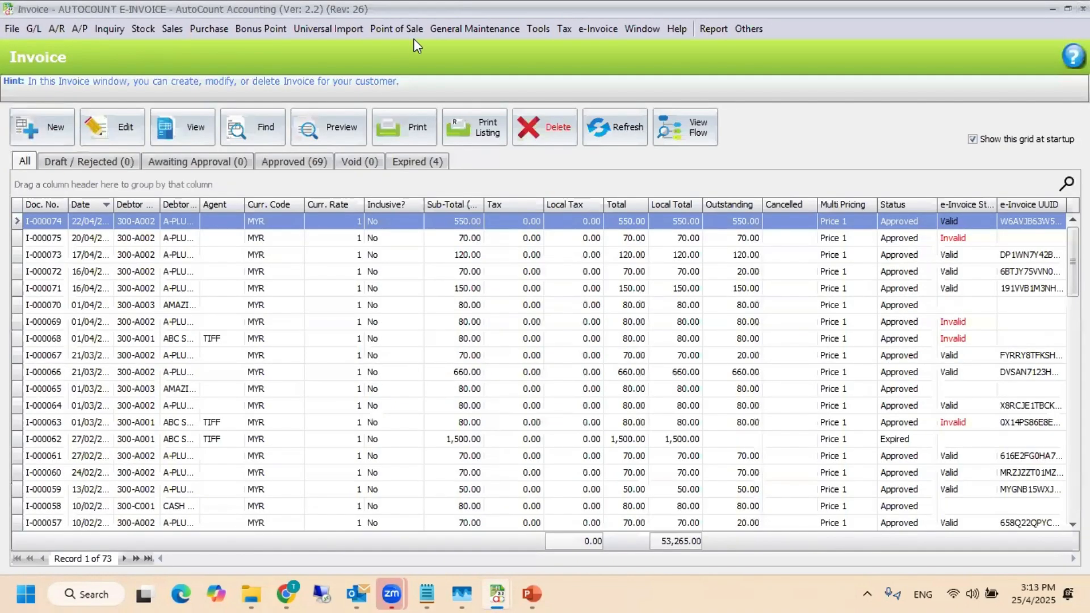
# - Check the SALE user in the user list, then return to the invoice listing
pyautogui.click(482, 29)
pyautogui.click(483, 67)
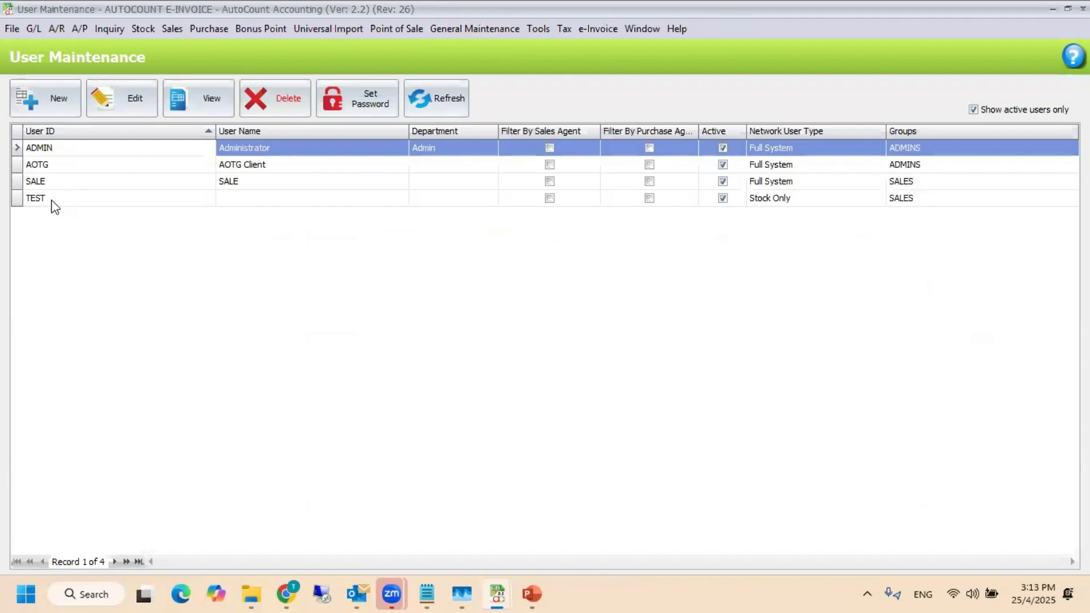
pyautogui.click(49, 183)
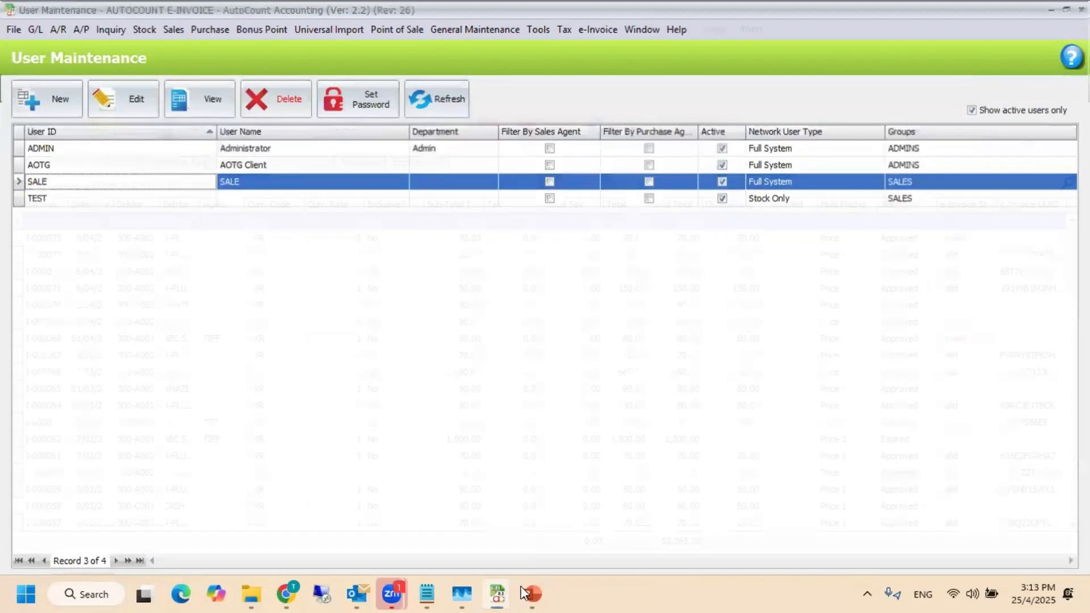
pyautogui.click(493, 592)
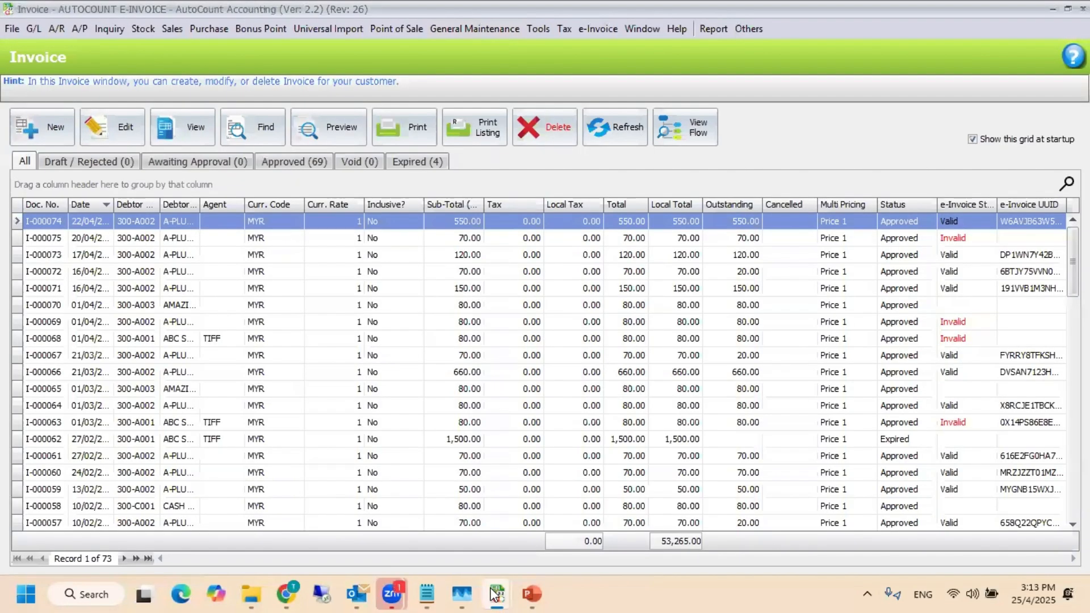
# - Log in to a new AutoCount session as the sales user and open the Sales Invoice list
pyautogui.rightClick(493, 592)
pyautogui.click(487, 425)
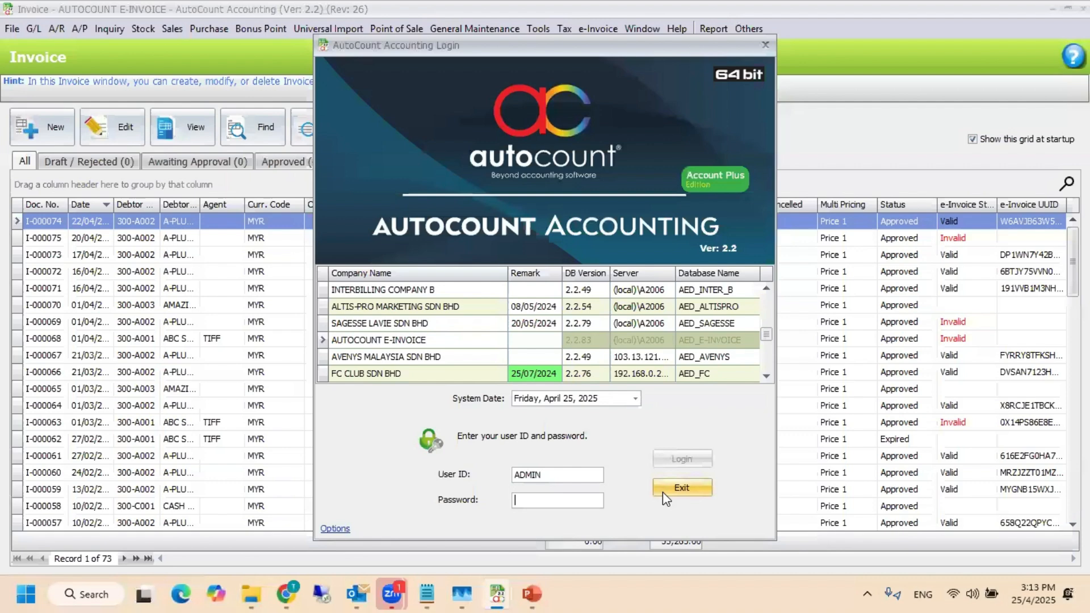
pyautogui.click(539, 475)
pyautogui.write('SA')
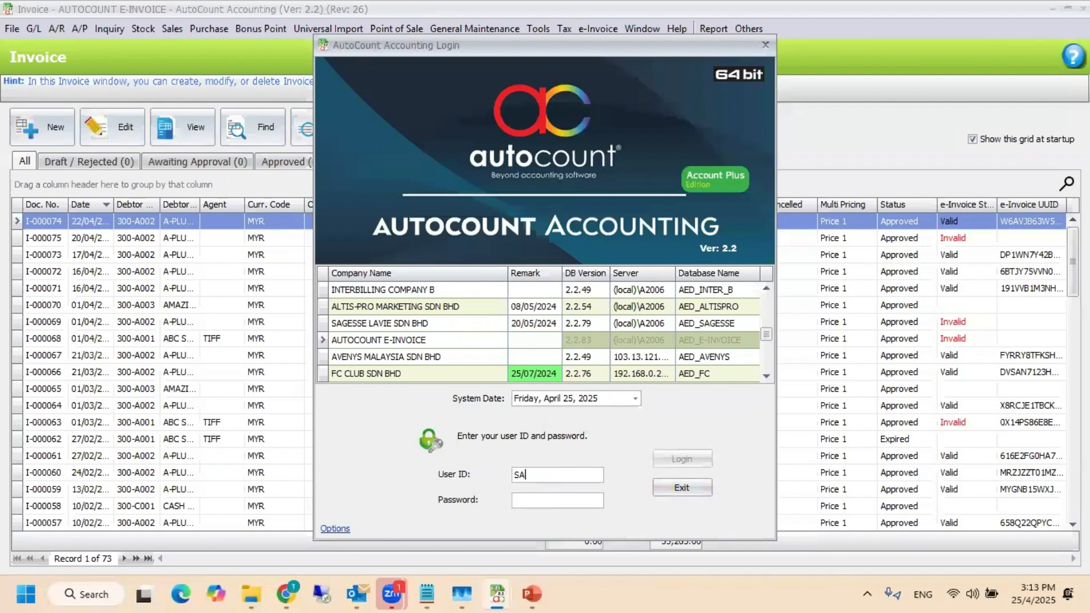
pyautogui.write('LE****')
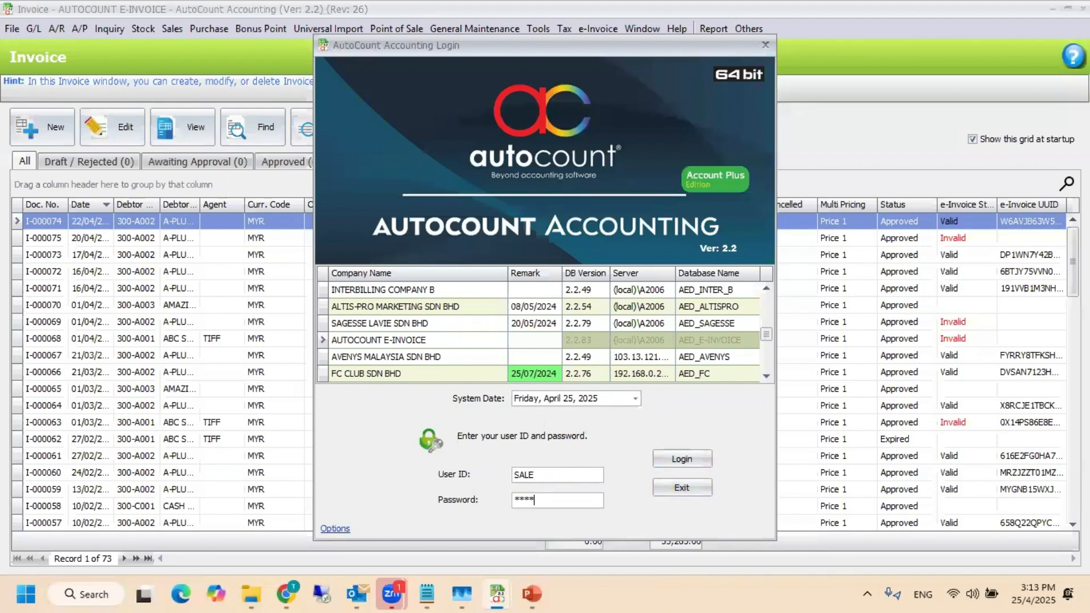
pyautogui.press('Return')
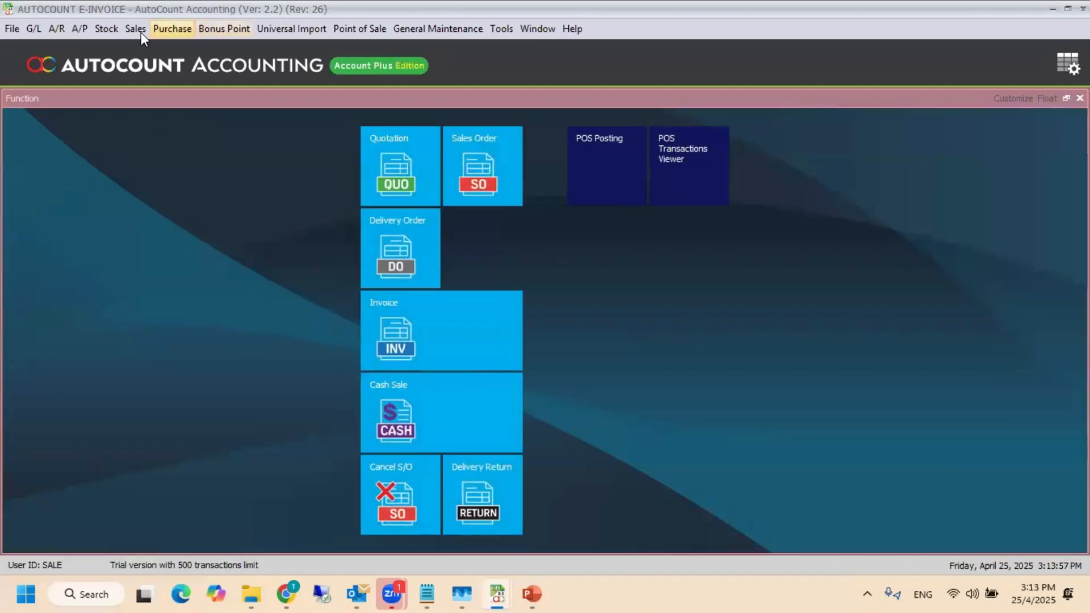
pyautogui.click(135, 29)
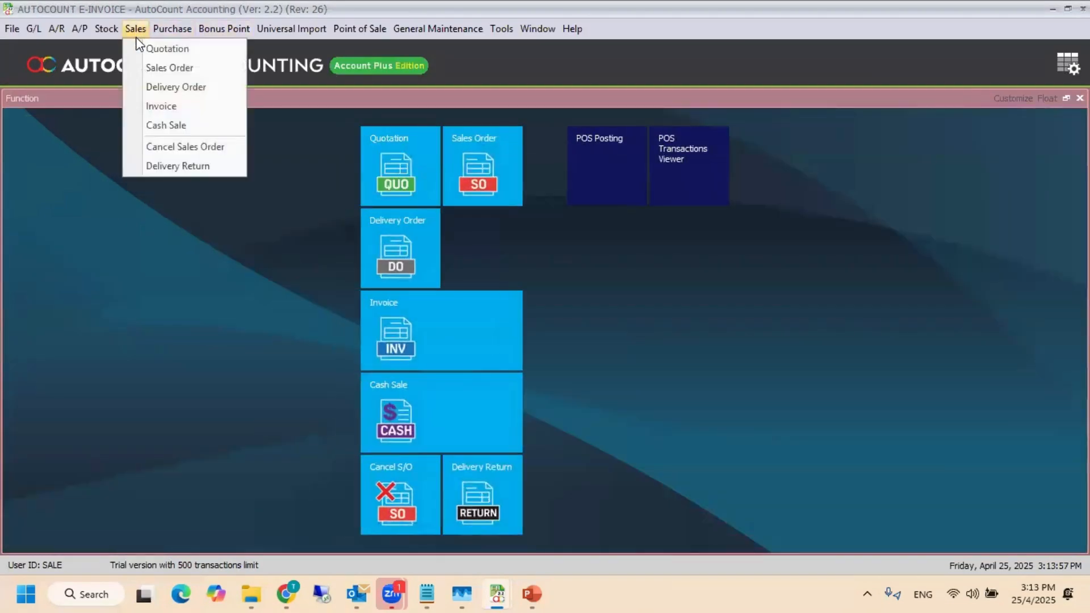
pyautogui.click(149, 108)
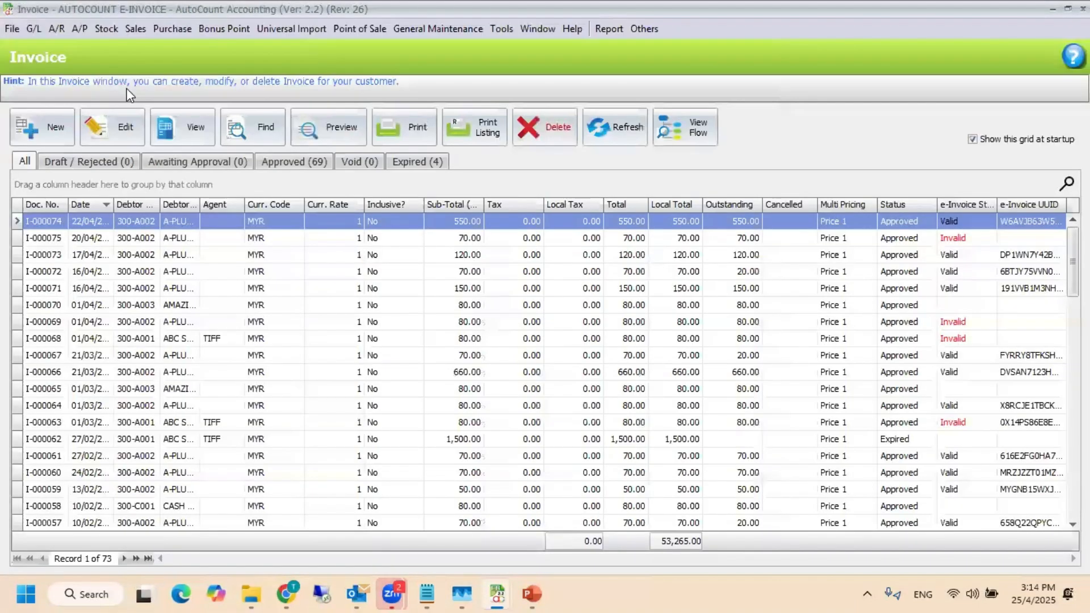
# - Start a new invoice with debtor A-PLUS COM SDN BHD
pyautogui.click(41, 127)
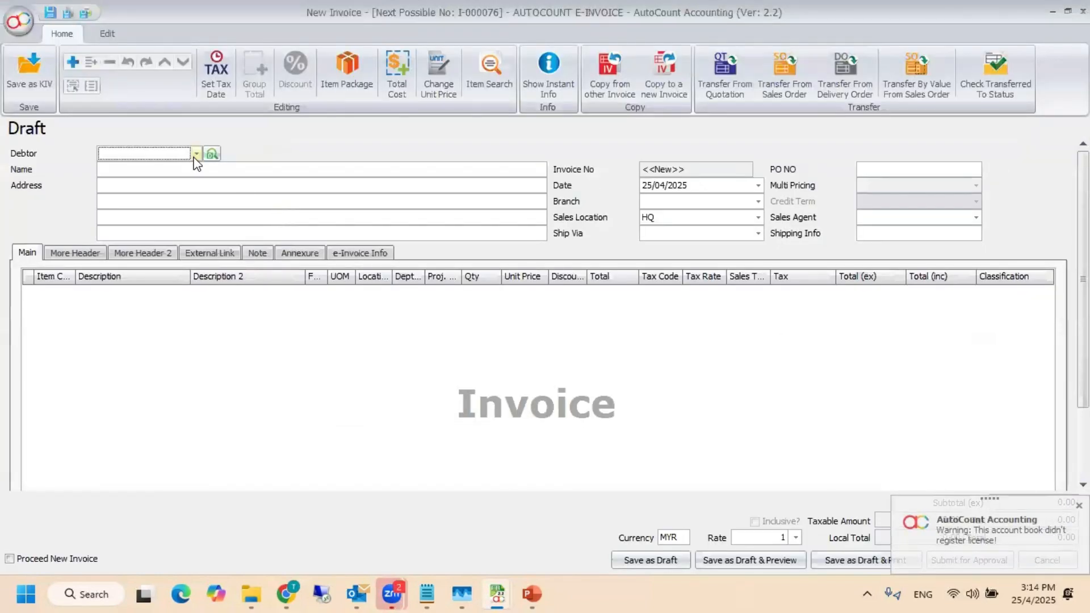
pyautogui.click(196, 155)
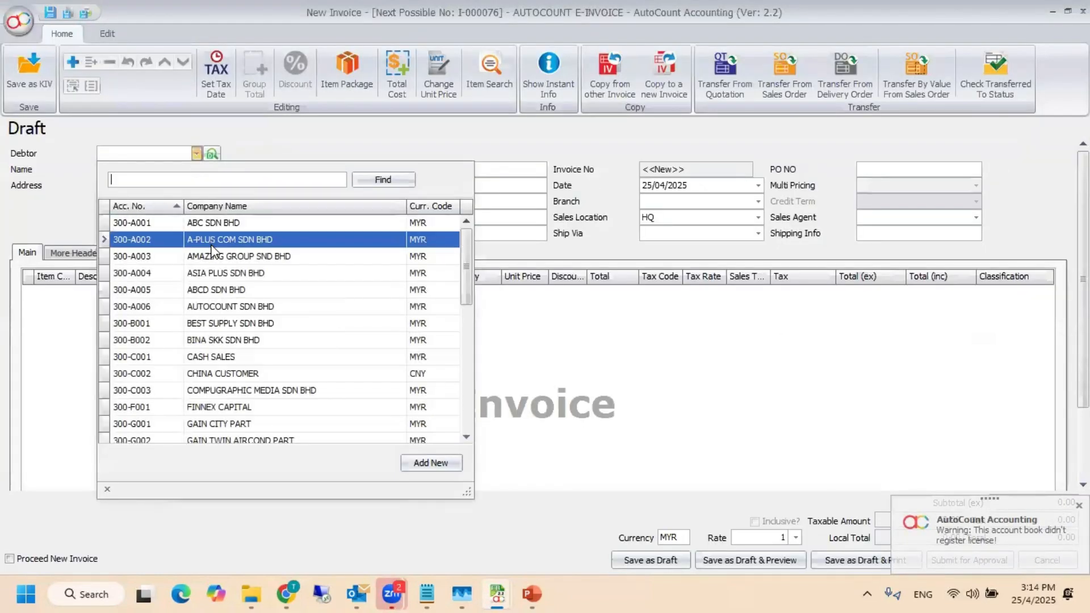
pyautogui.click(211, 249)
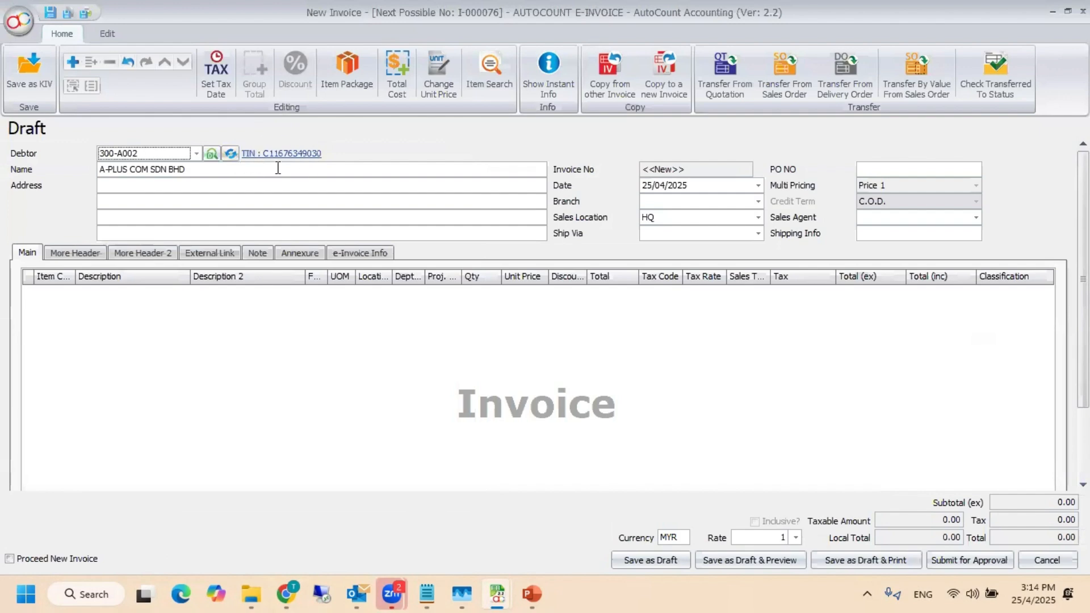
# - Add three item rows to the invoice: ITEM A, ITEM B and ITEM C
pyautogui.rightClick(113, 312)
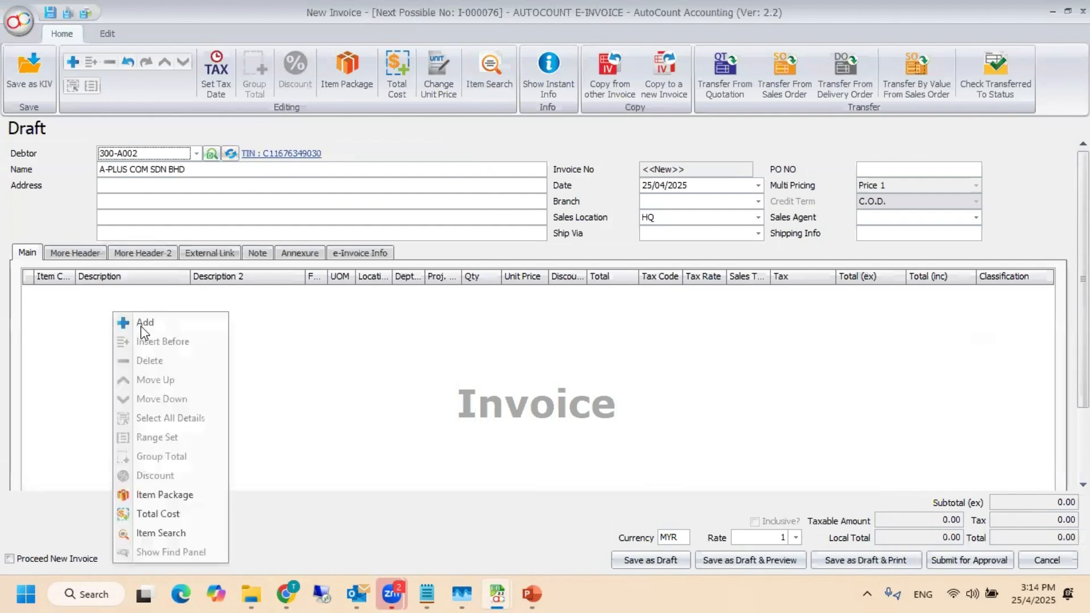
pyautogui.click(136, 318)
pyautogui.click(67, 215)
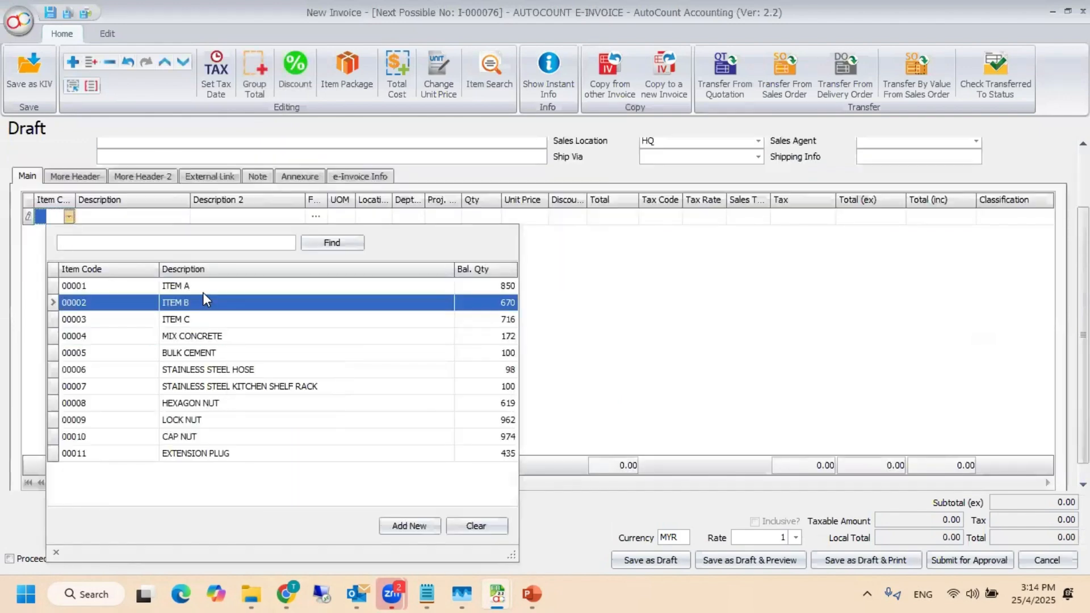
pyautogui.click(203, 288)
pyautogui.rightClick(203, 290)
pyautogui.click(203, 284)
pyautogui.click(68, 233)
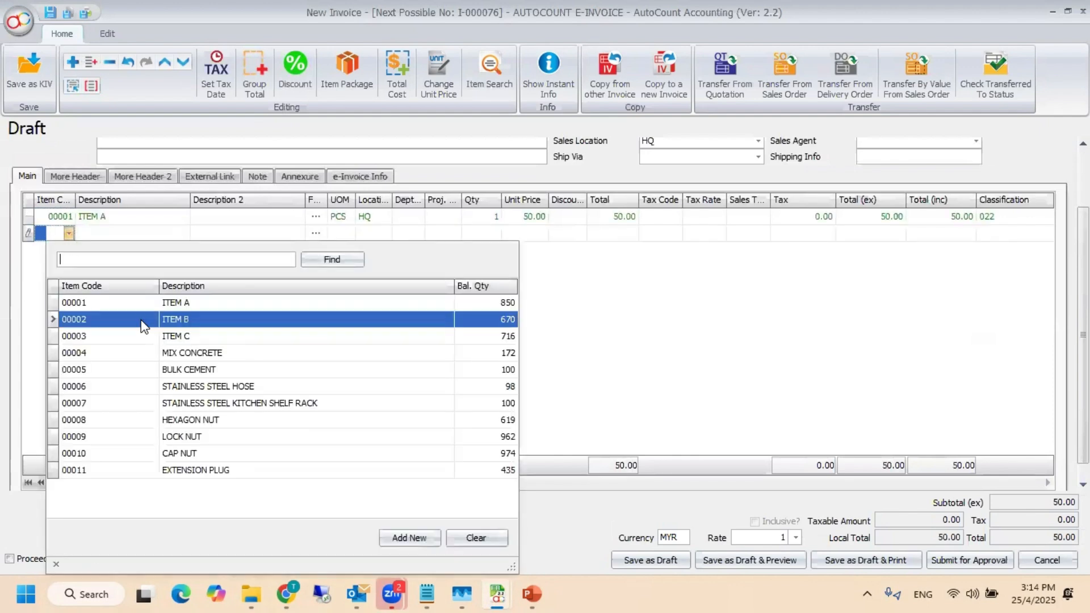
pyautogui.click(142, 316)
pyautogui.click(68, 251)
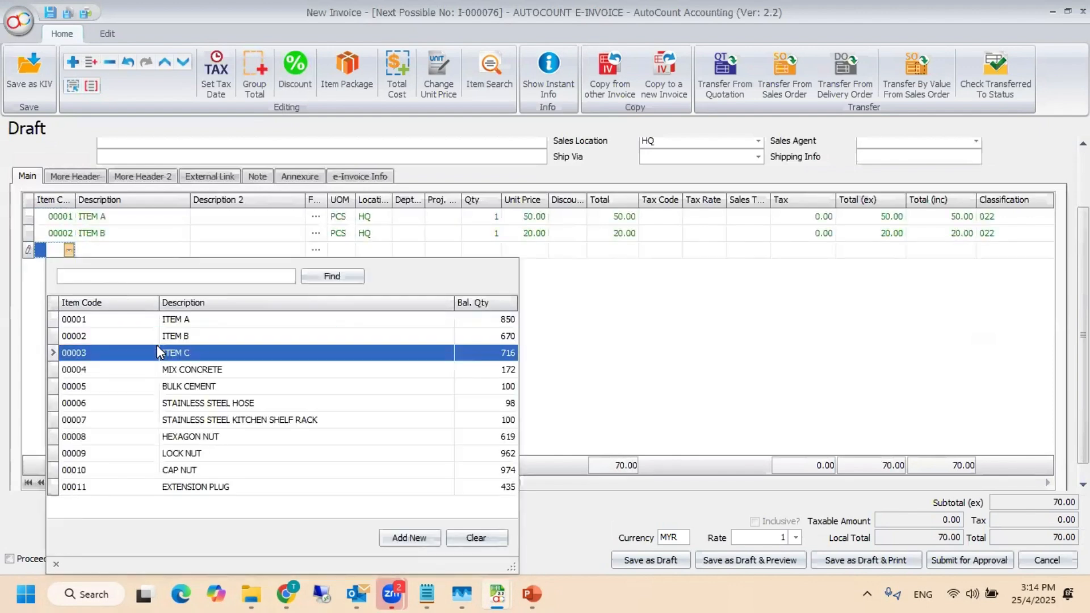
pyautogui.click(157, 351)
# - Set each item's quantity to 2, bringing the invoice total to 160.00
pyautogui.click(489, 218)
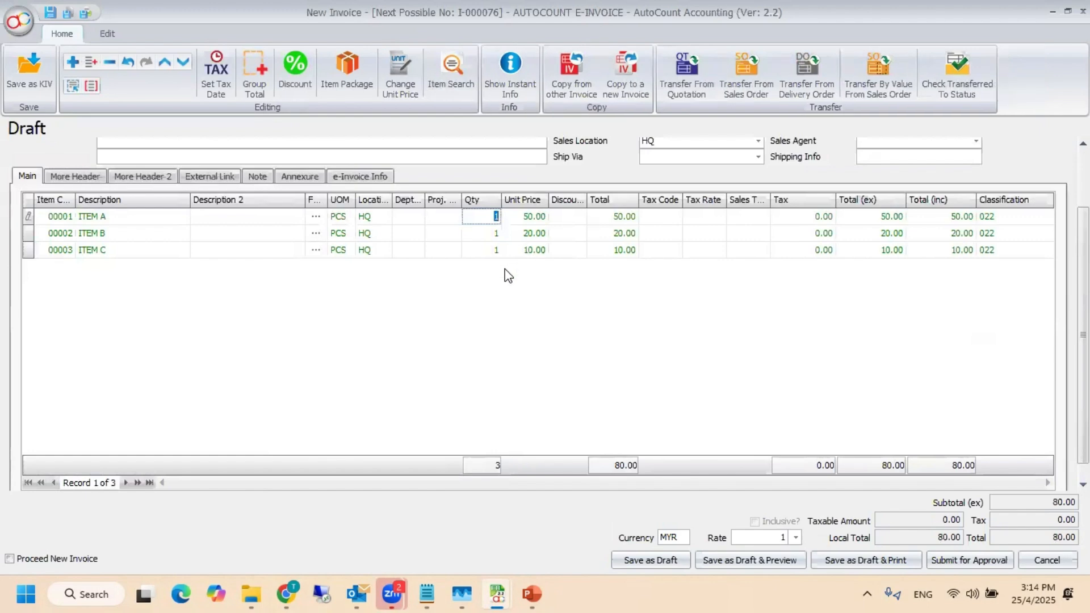
pyautogui.write('2')
pyautogui.click(496, 234)
pyautogui.write('2')
pyautogui.click(492, 253)
pyautogui.write('2')
pyautogui.click(496, 292)
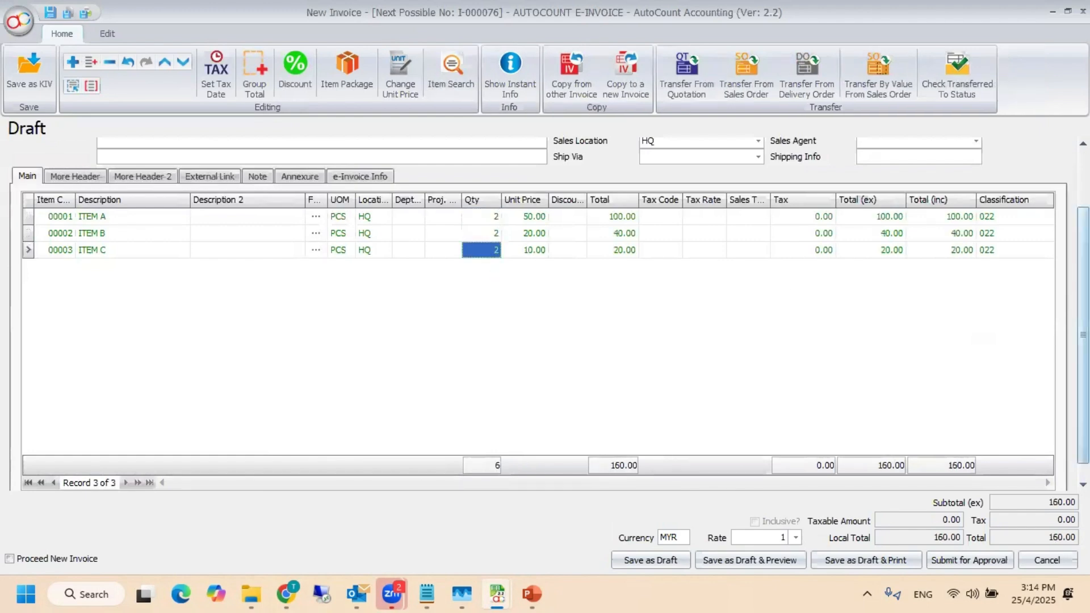
pyautogui.moveTo(1083, 301); pyautogui.dragTo(1081, 227)
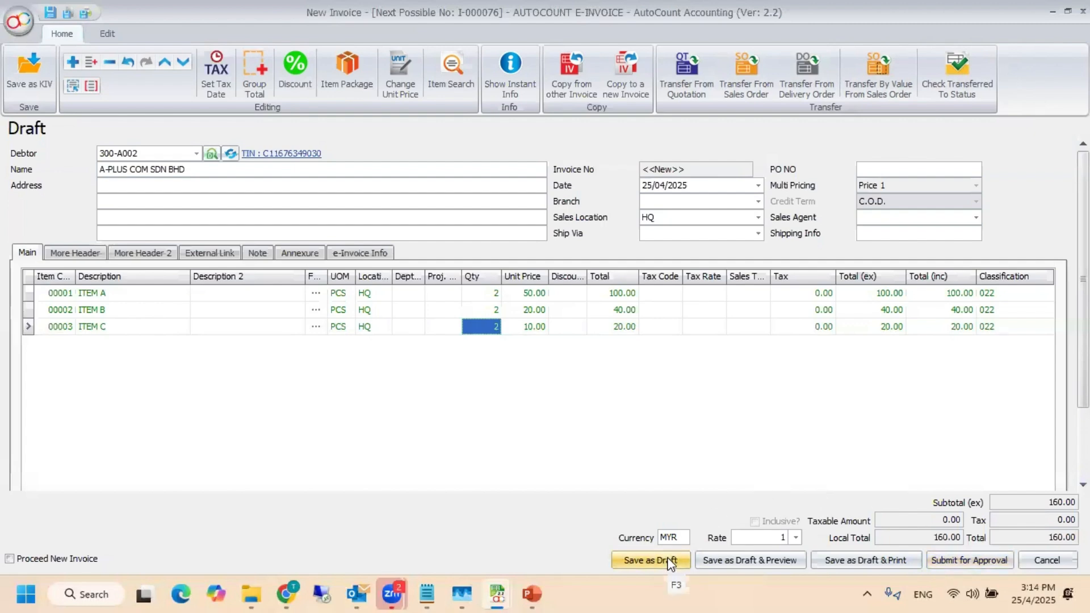
# - Save the invoice as draft I-000076, preview it with the '7 Invoice' layout, then close the preview
pyautogui.click(700, 561)
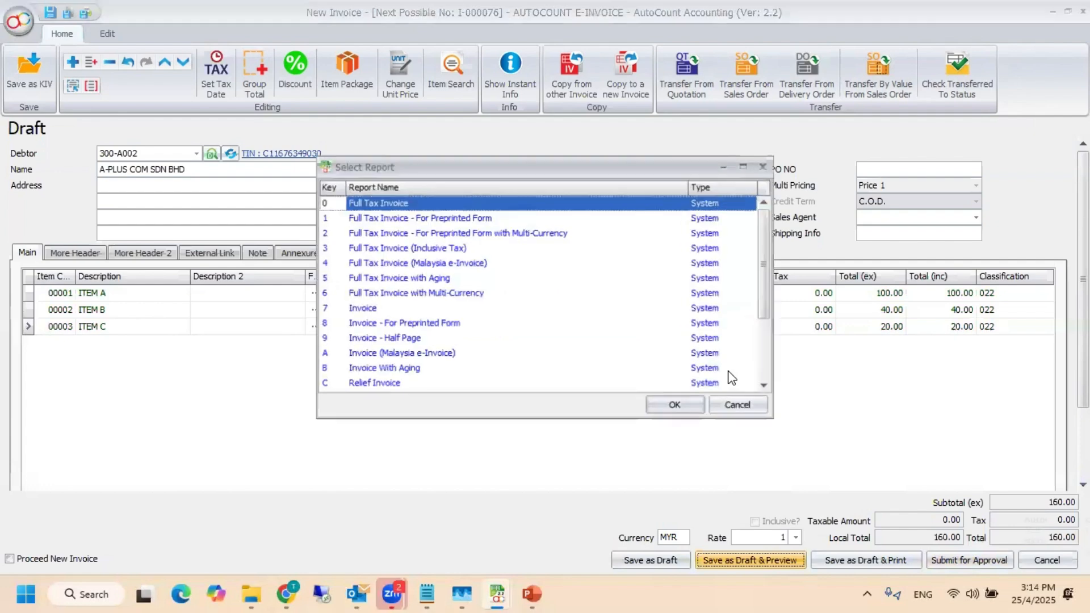
pyautogui.click(403, 203)
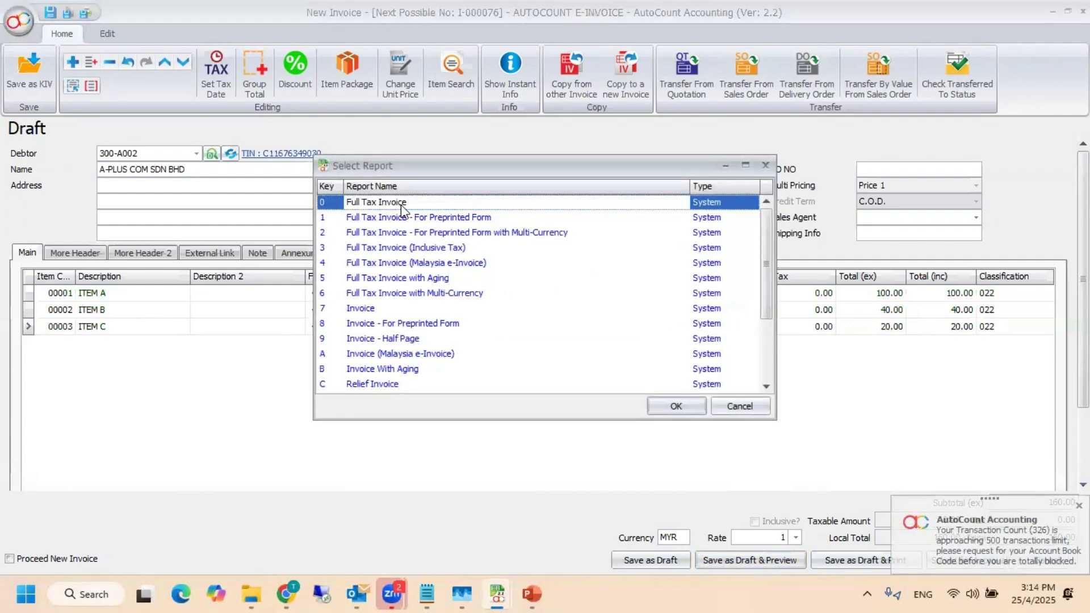
pyautogui.click(390, 311)
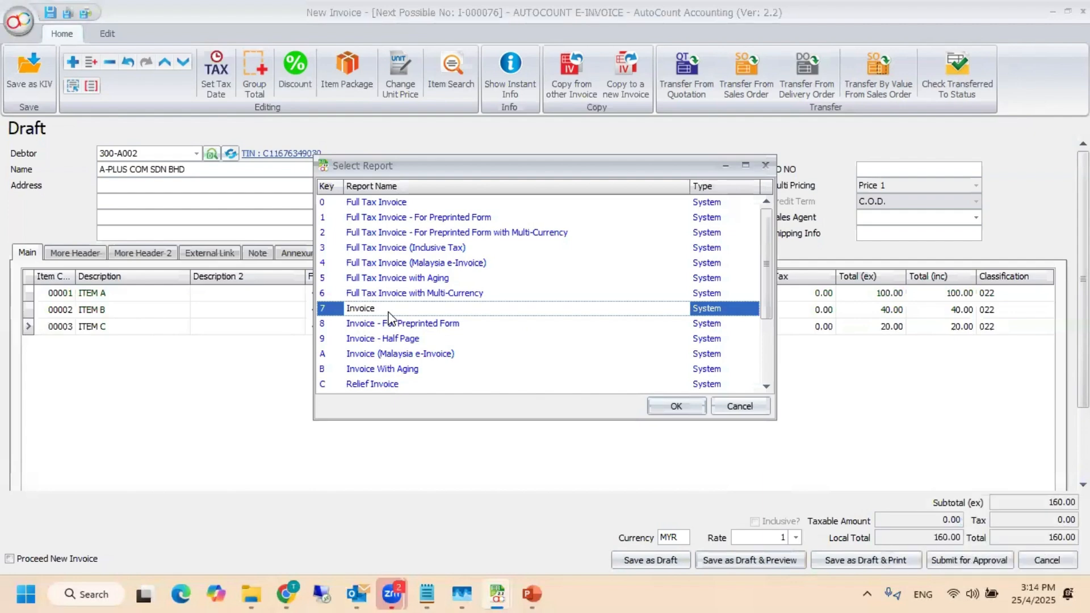
pyautogui.click(657, 405)
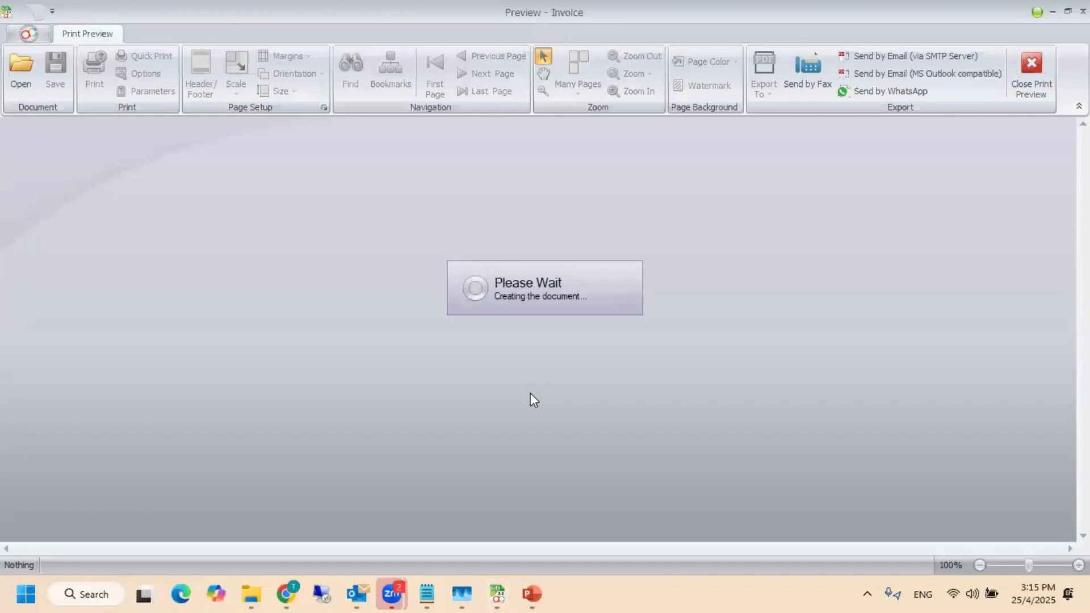
pyautogui.scroll(-3, 530, 399)
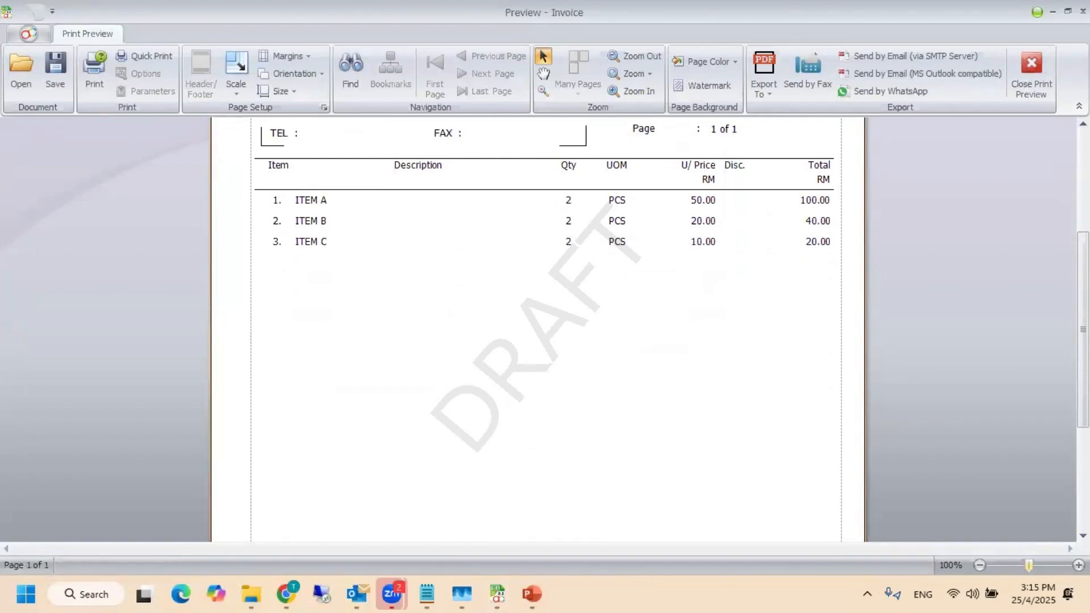
pyautogui.click(1082, 11)
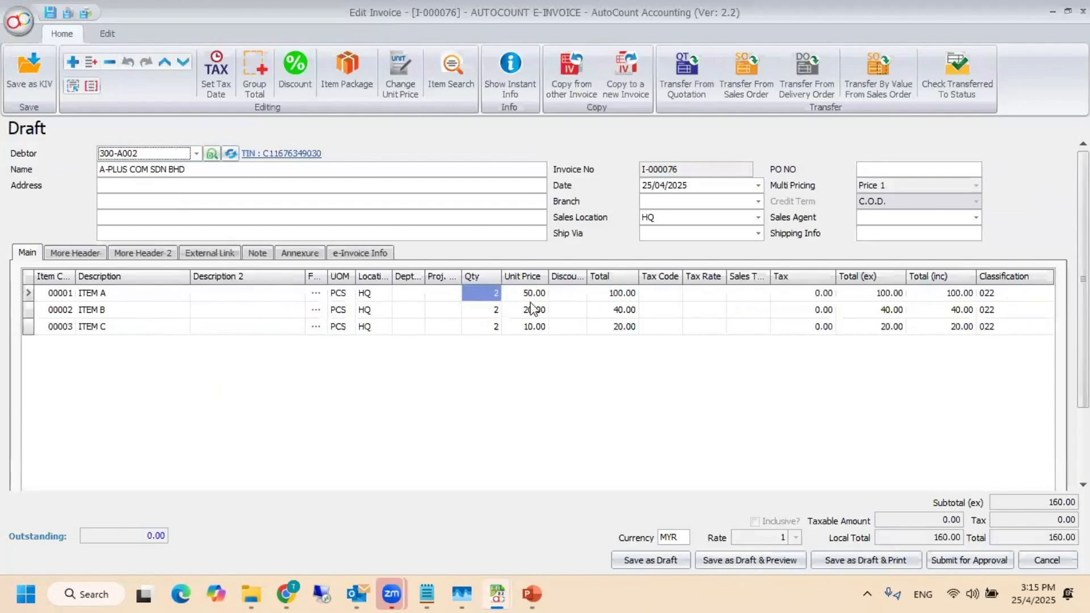
# - Change ITEM C's quantity to 3 (total 170.00) and submit invoice I-000076 for approval
pyautogui.click(476, 328)
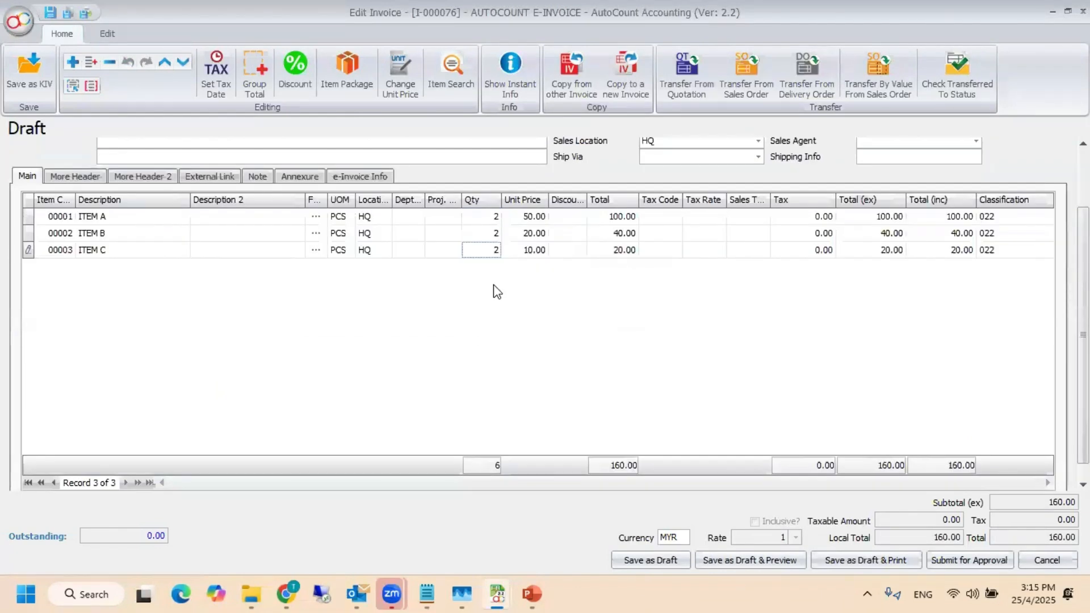
pyautogui.write('3')
pyautogui.scroll(2, 840, 326)
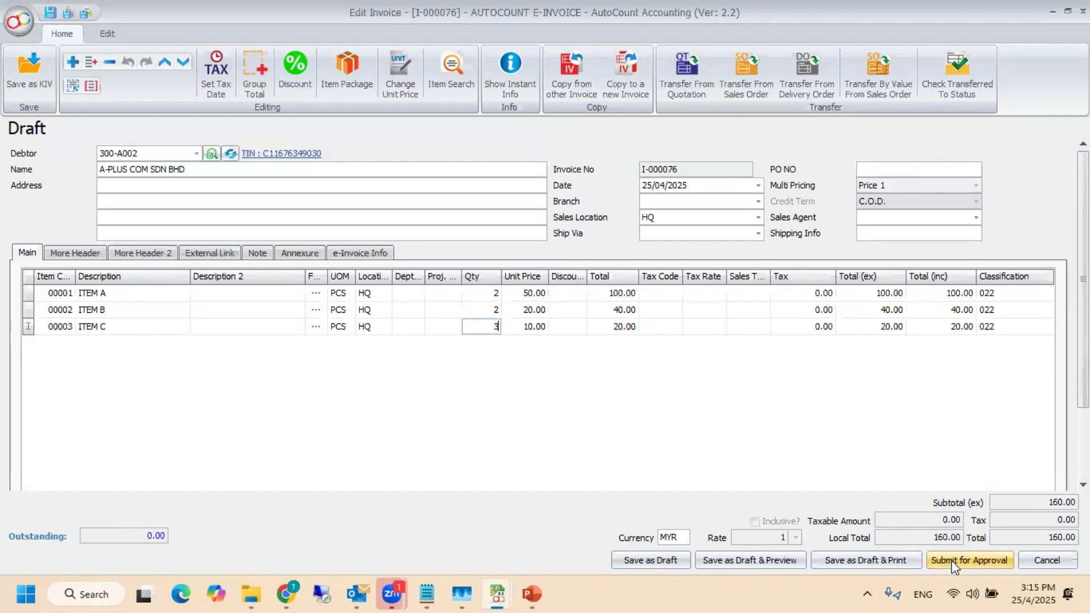
pyautogui.click(966, 562)
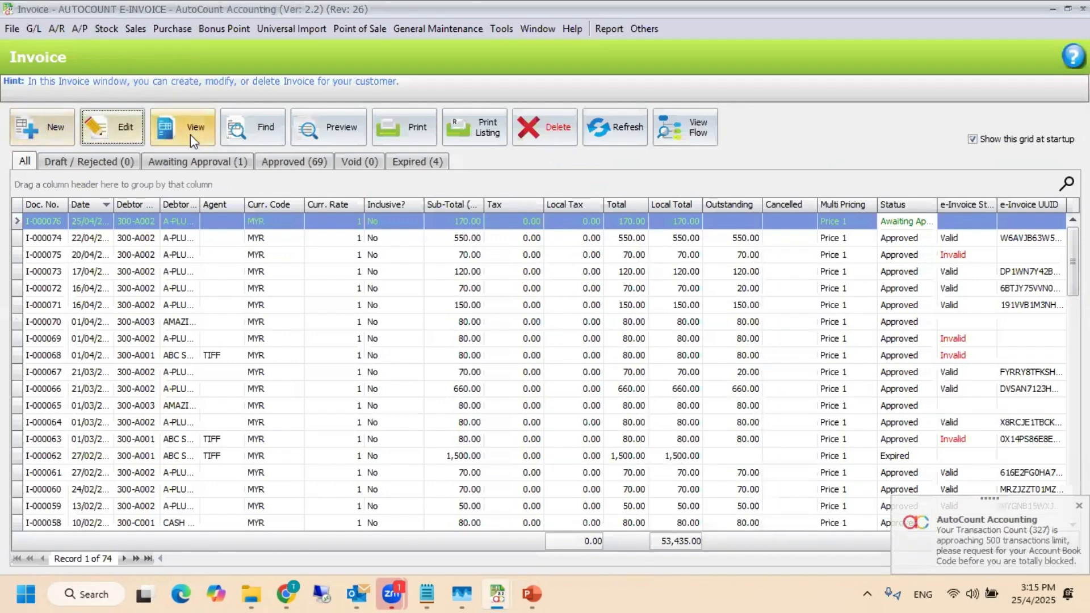
# - Refresh the full Invoice list and show I-000076 under Awaiting Approval (1)
pyautogui.click(196, 163)
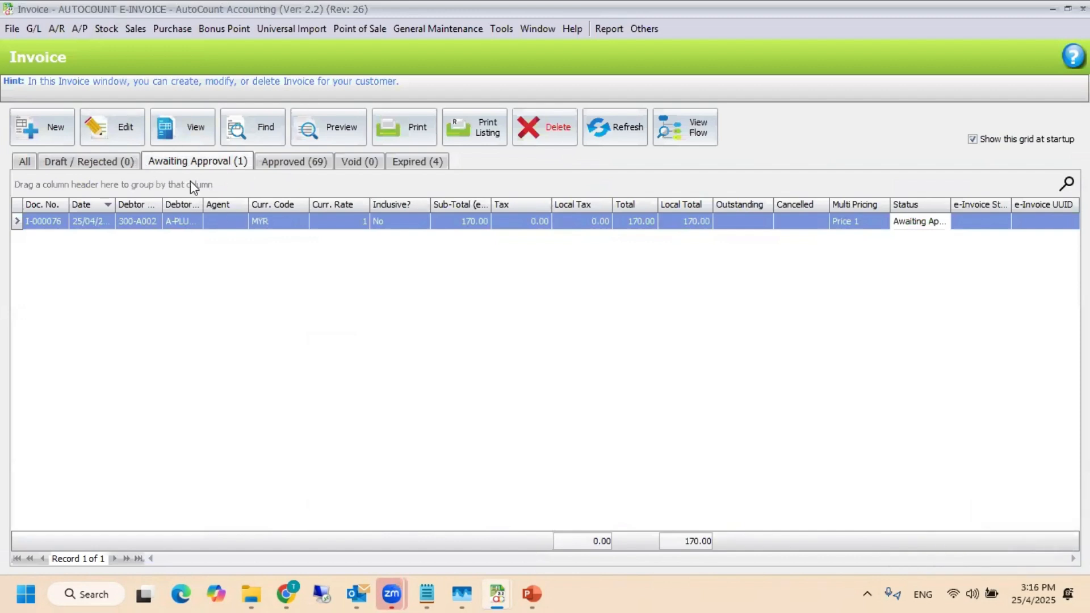
pyautogui.click(51, 224)
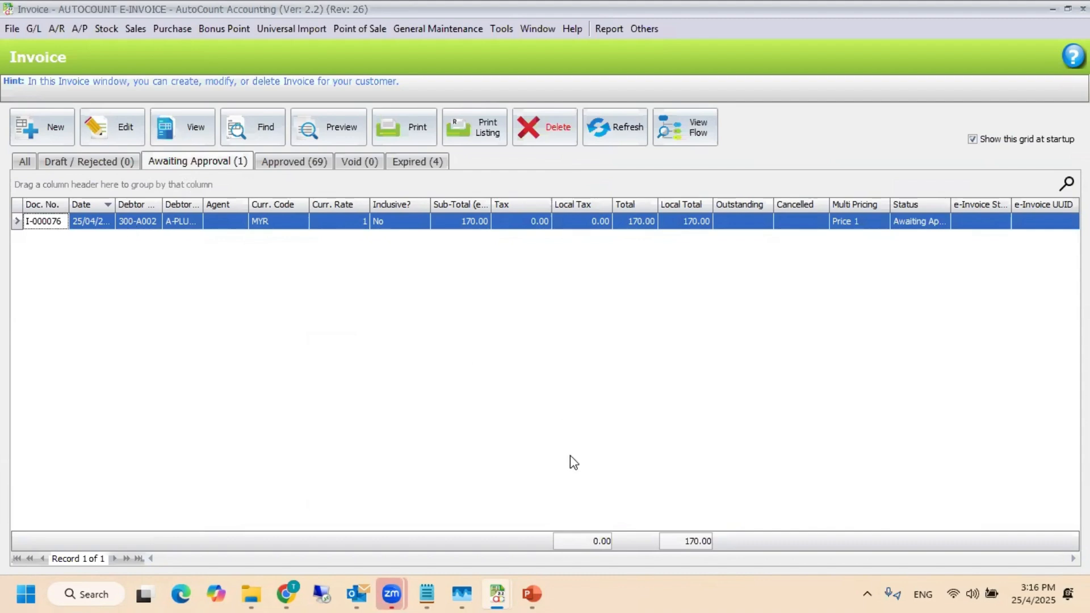
pyautogui.click(497, 593)
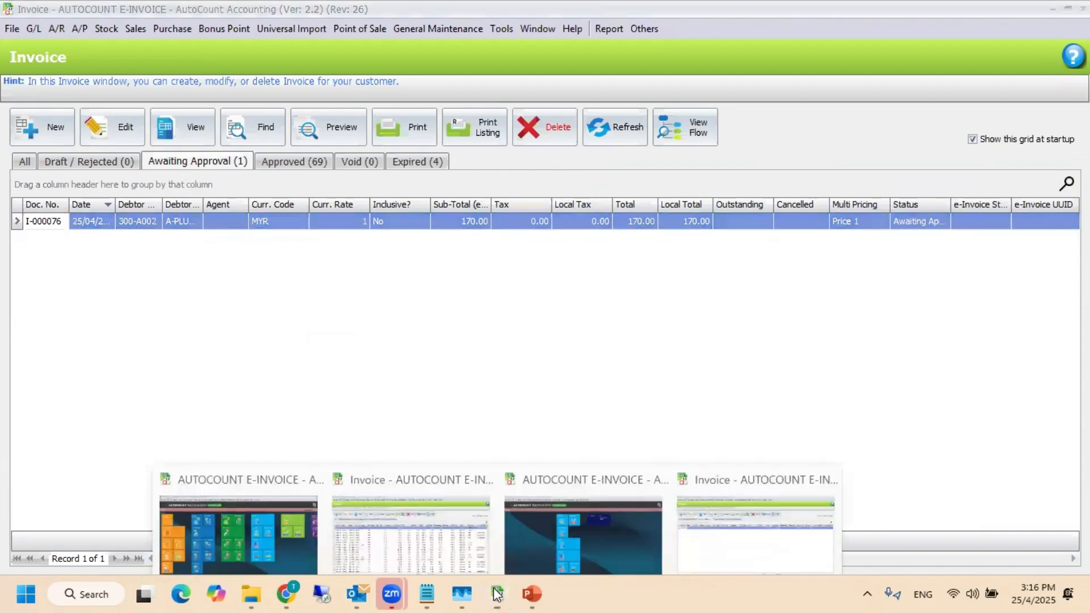
pyautogui.click(438, 515)
pyautogui.click(630, 135)
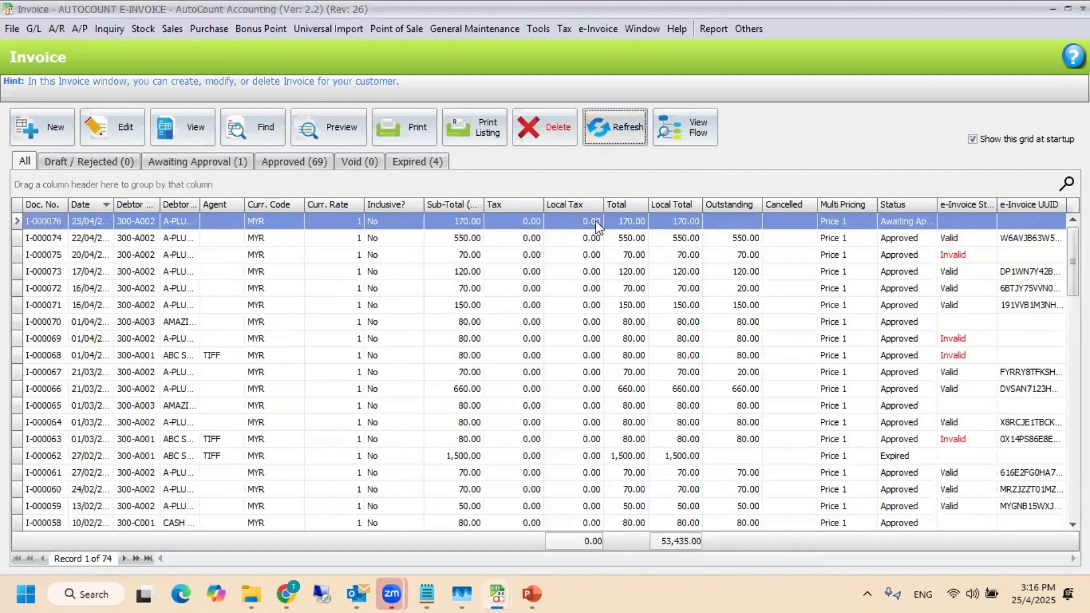
pyautogui.click(241, 163)
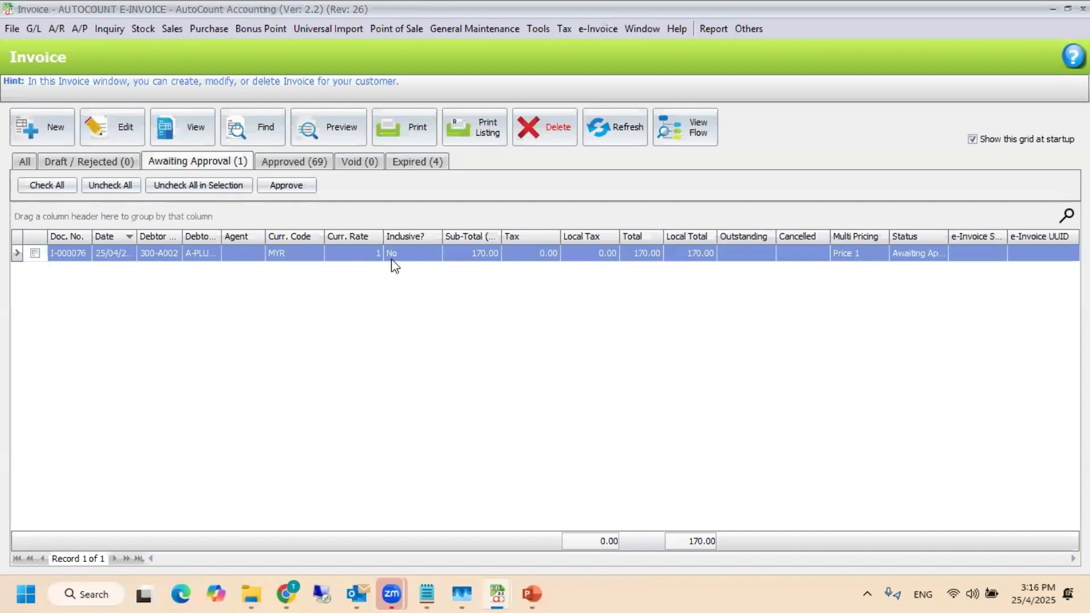
pyautogui.doubleClick(325, 257)
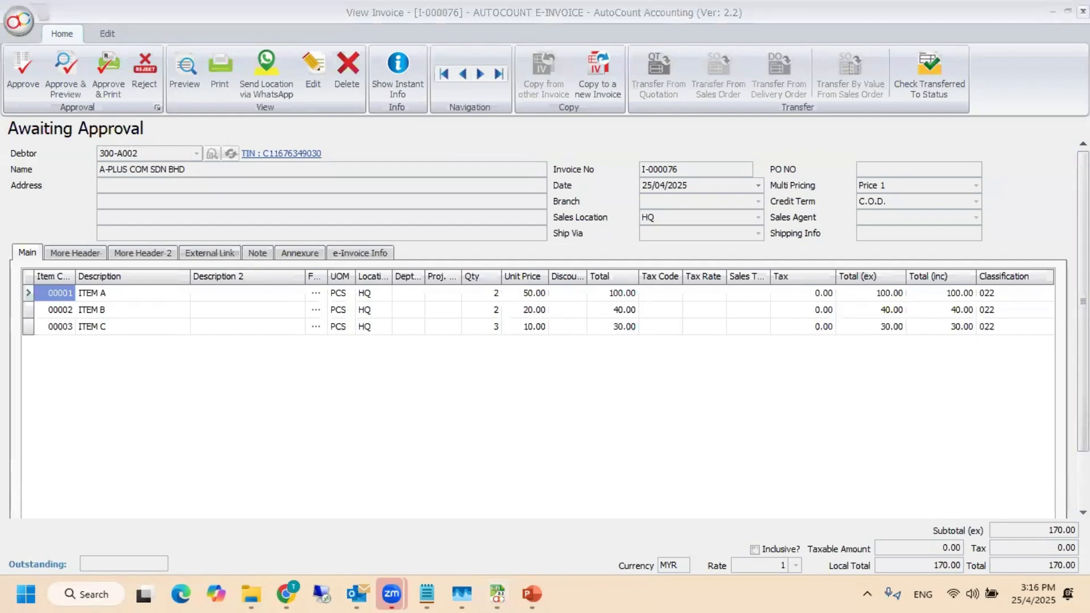
pyautogui.click(1082, 11)
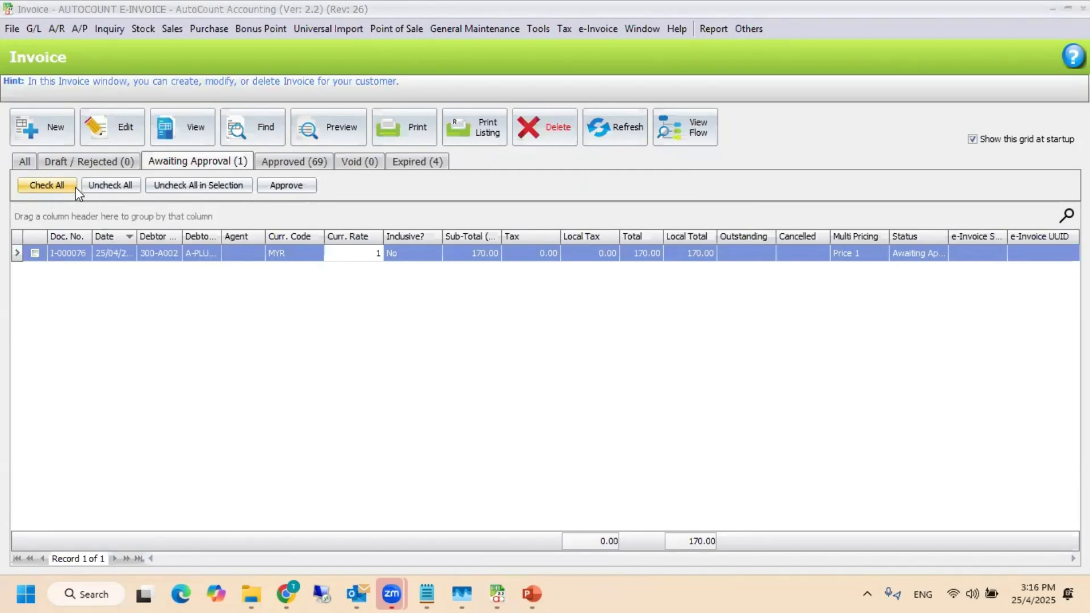
# - Mark invoice I-000076 and run the batch approval on it
pyautogui.click(55, 187)
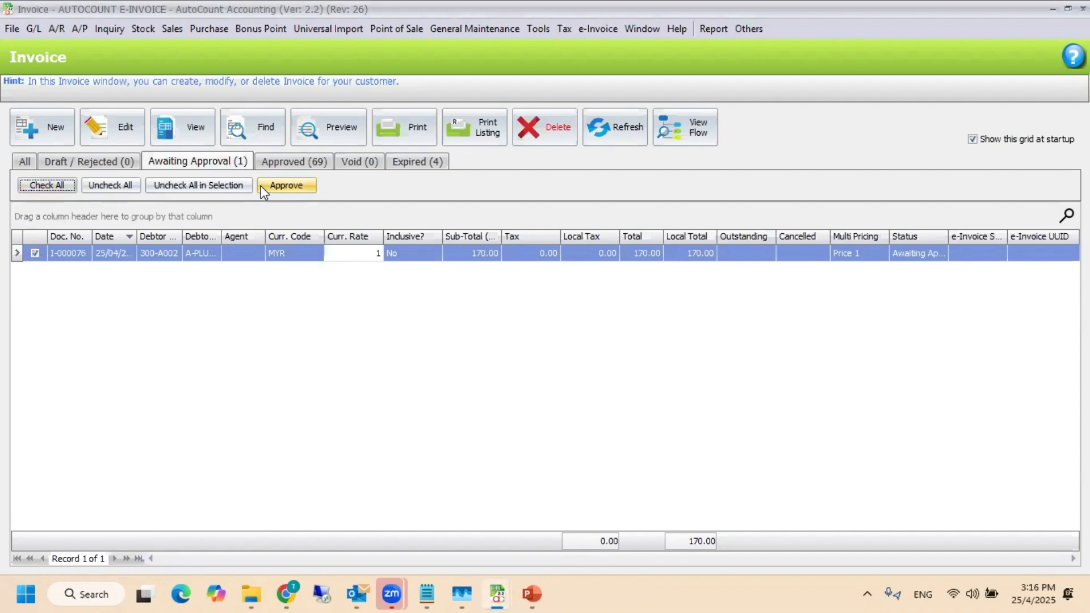
pyautogui.click(281, 186)
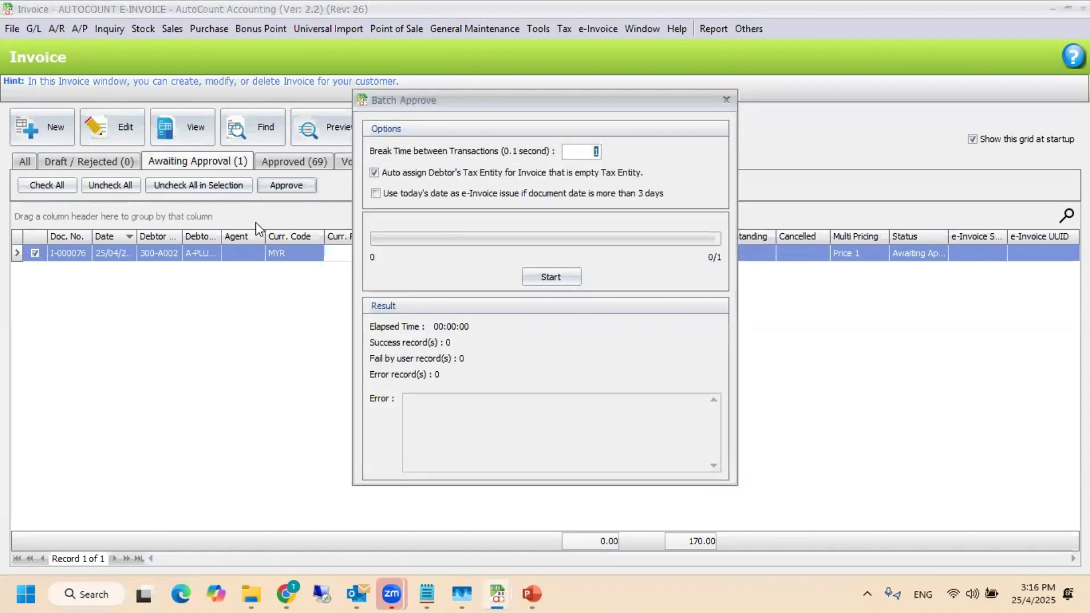
pyautogui.click(562, 280)
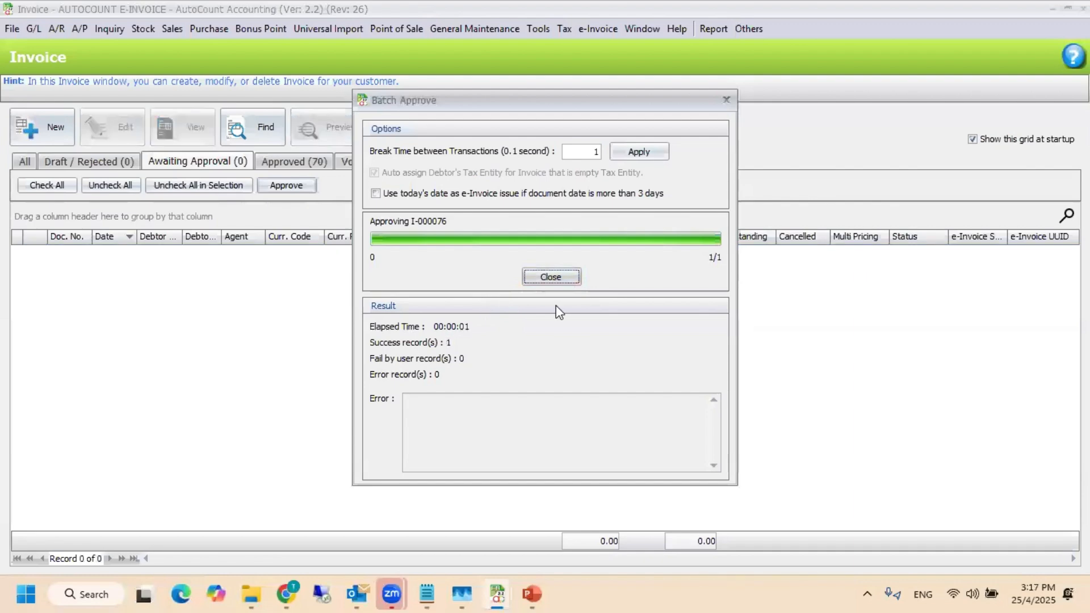
pyautogui.click(548, 284)
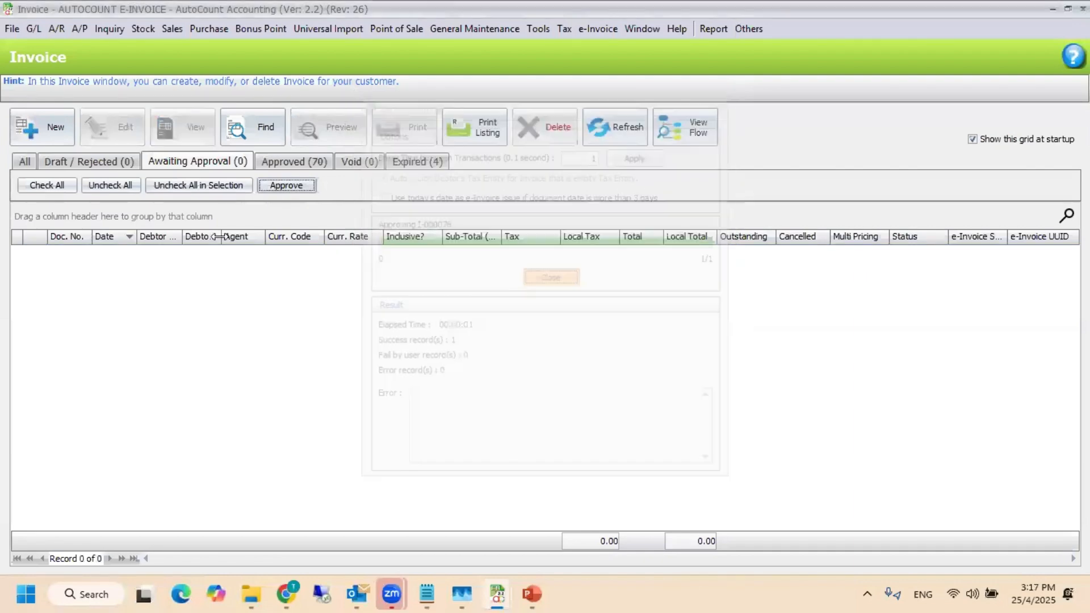
# - Find I-000076 in the refreshed Approved list with e-Invoice status Valid, and bring up its print formats
pyautogui.click(294, 165)
pyautogui.click(964, 227)
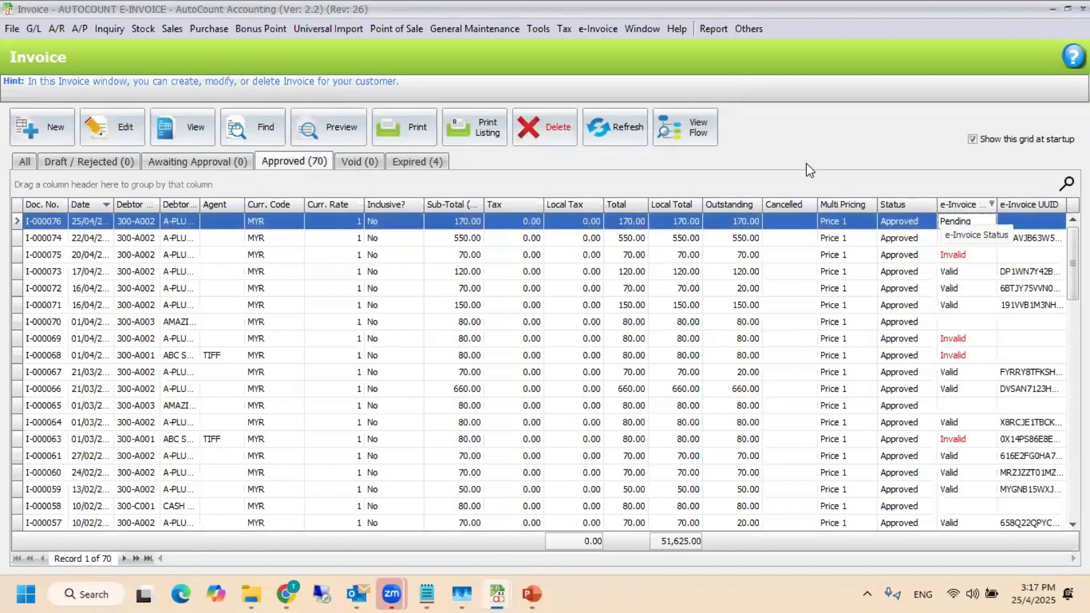
pyautogui.click(630, 138)
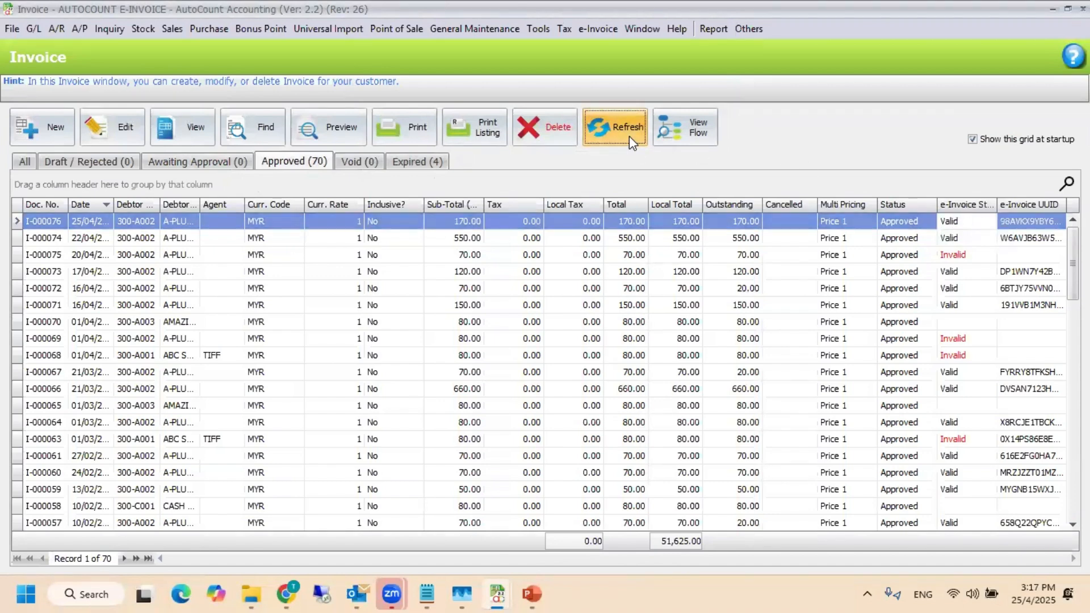
pyautogui.click(949, 224)
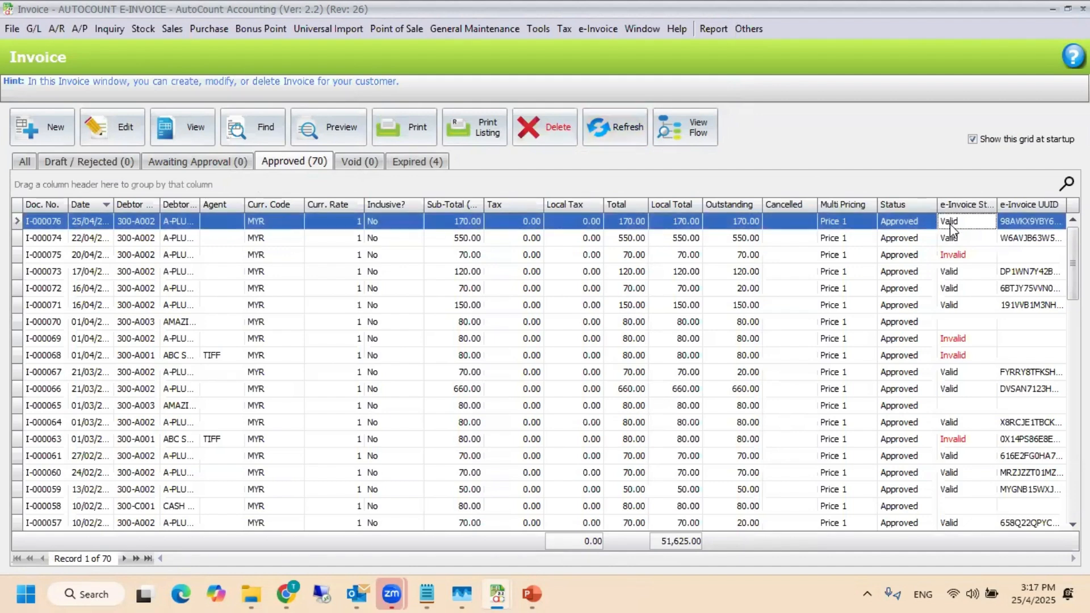
pyautogui.click(321, 122)
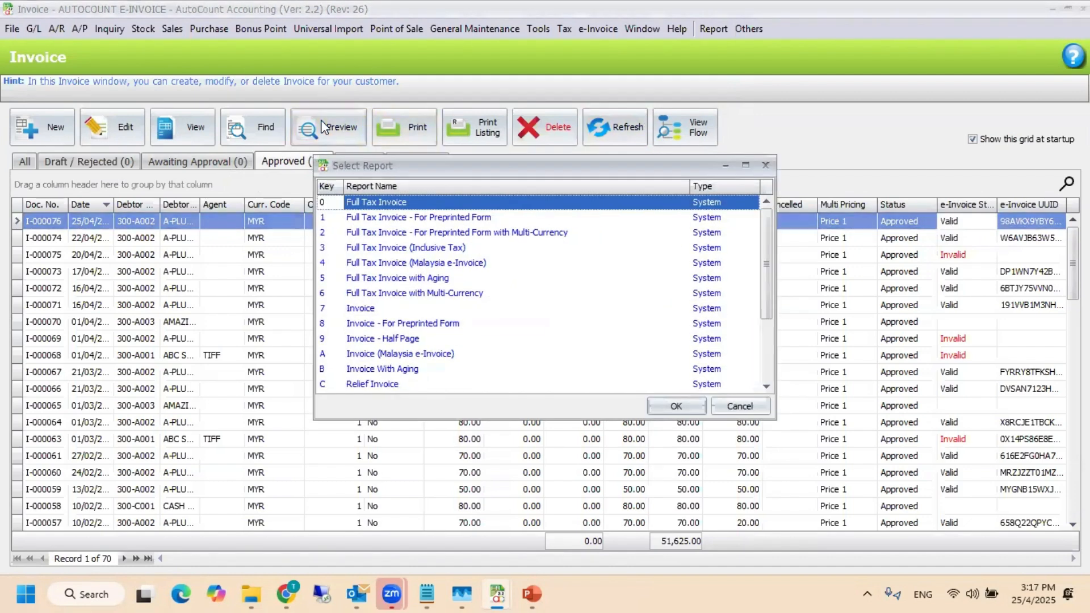
# - Preview I-000076 in the Invoice (Malaysia e-Invoice) format and follow its LHDN Validated Link
pyautogui.click(415, 356)
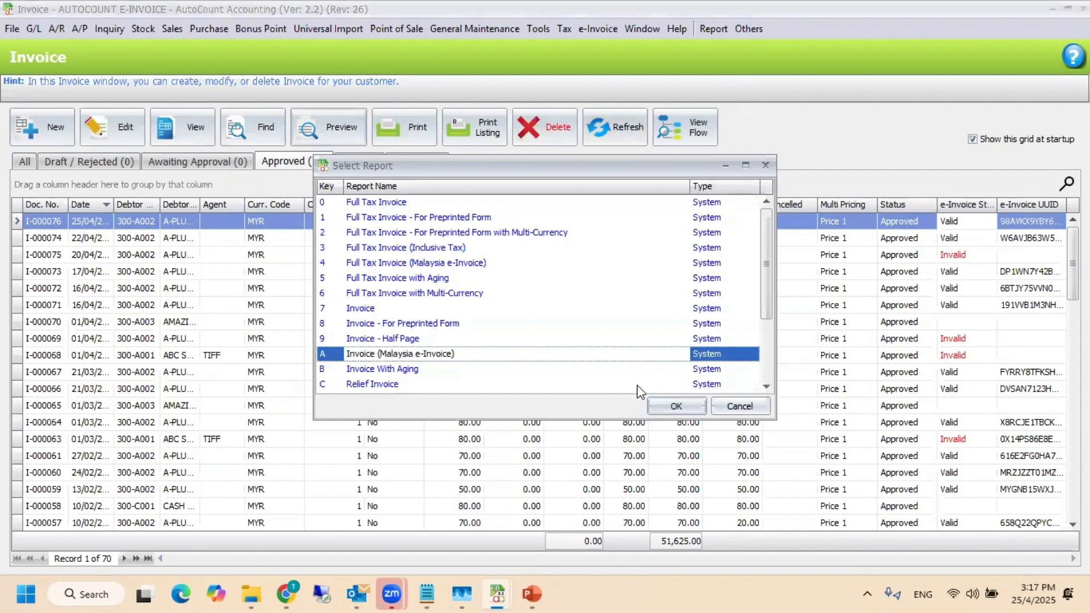
pyautogui.click(677, 406)
pyautogui.scroll(-3, 609, 381)
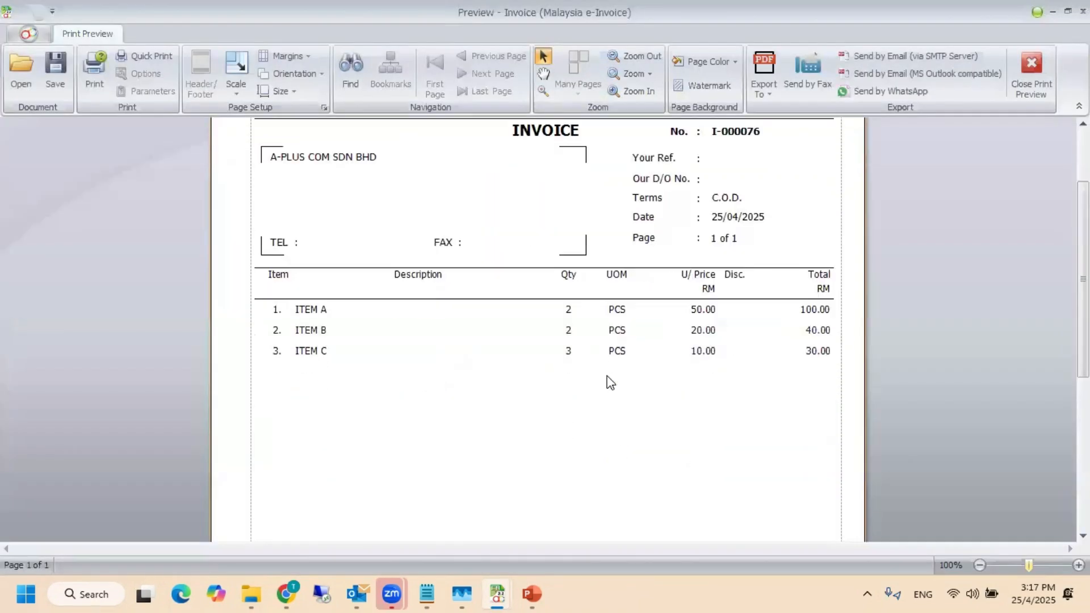
pyautogui.scroll(-5, 609, 381)
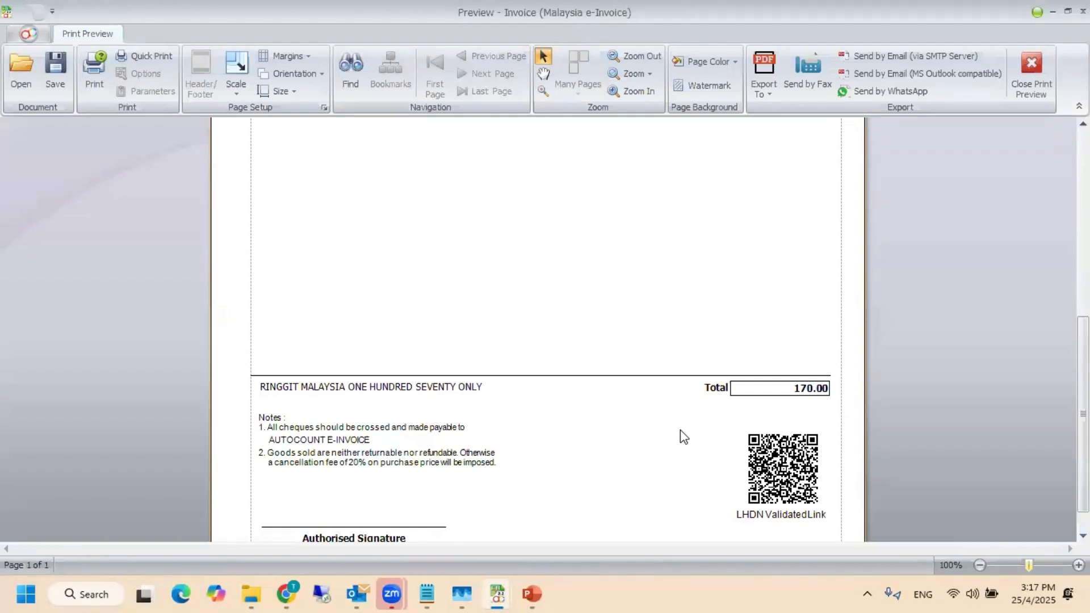
pyautogui.click(788, 480)
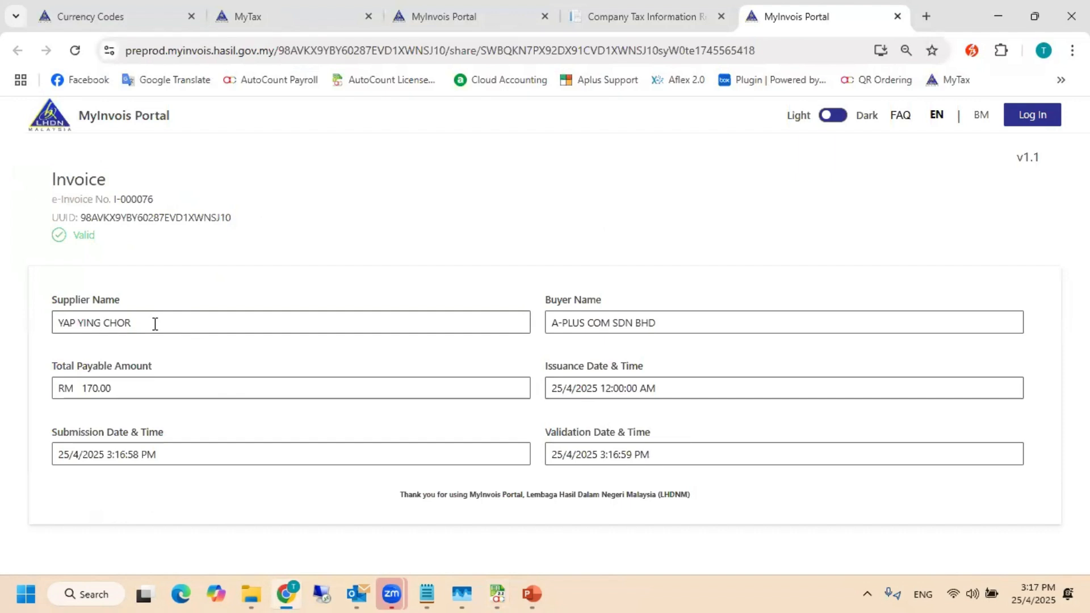
# - Check the portal's RM 170.00 total payable and the submission date and time
pyautogui.moveTo(116, 389); pyautogui.dragTo(50, 398)
pyautogui.moveTo(125, 454); pyautogui.dragTo(56, 456)
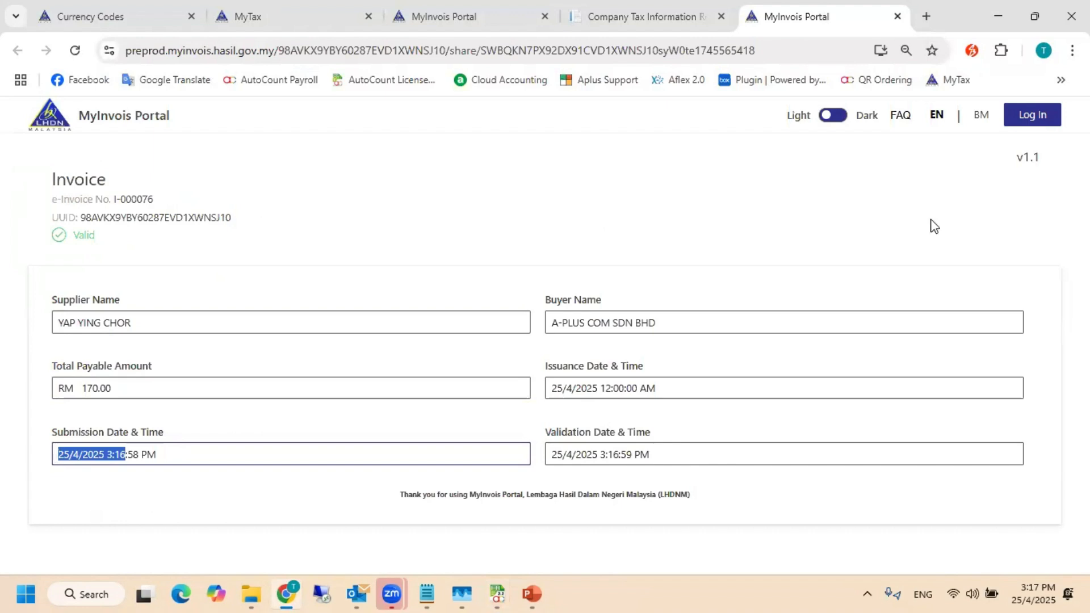
pyautogui.click(1083, 6)
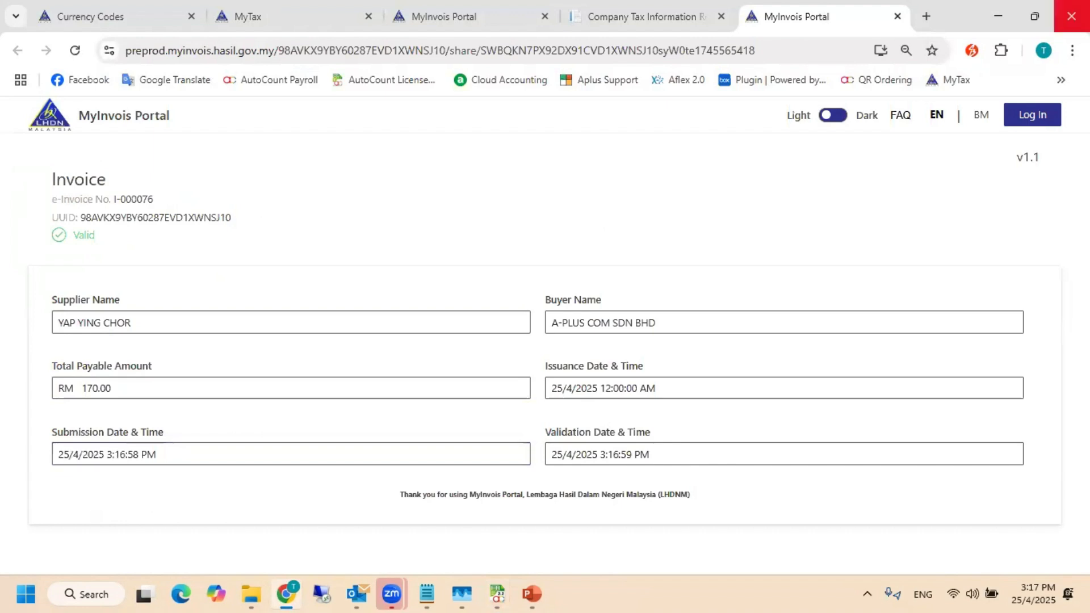
# - Close AutoCount's invoice print preview and return to the Invoice list
pyautogui.click(497, 590)
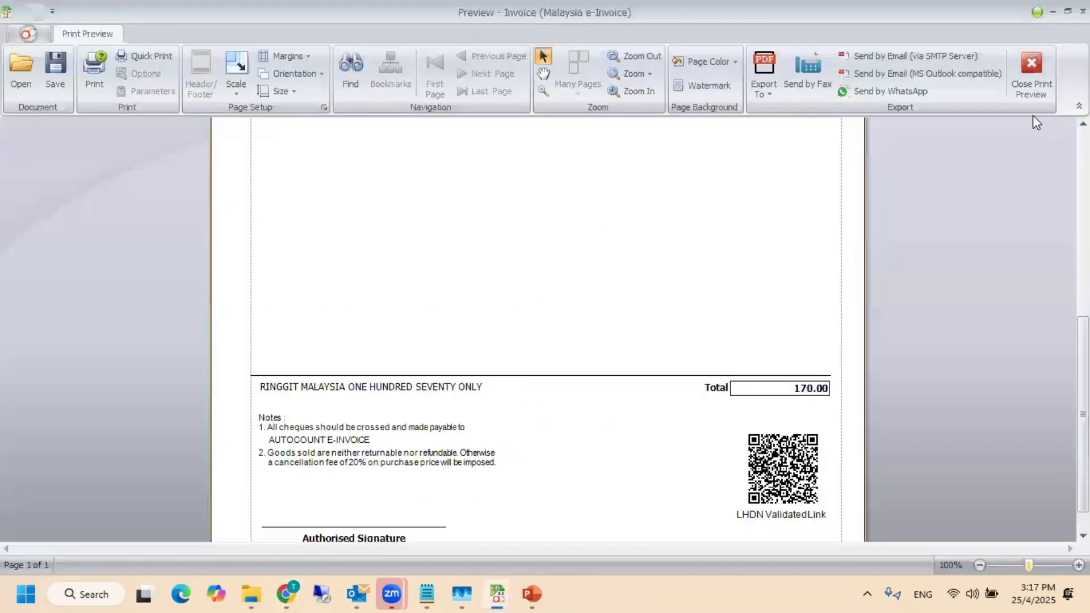
pyautogui.click(1032, 85)
pyautogui.click(485, 589)
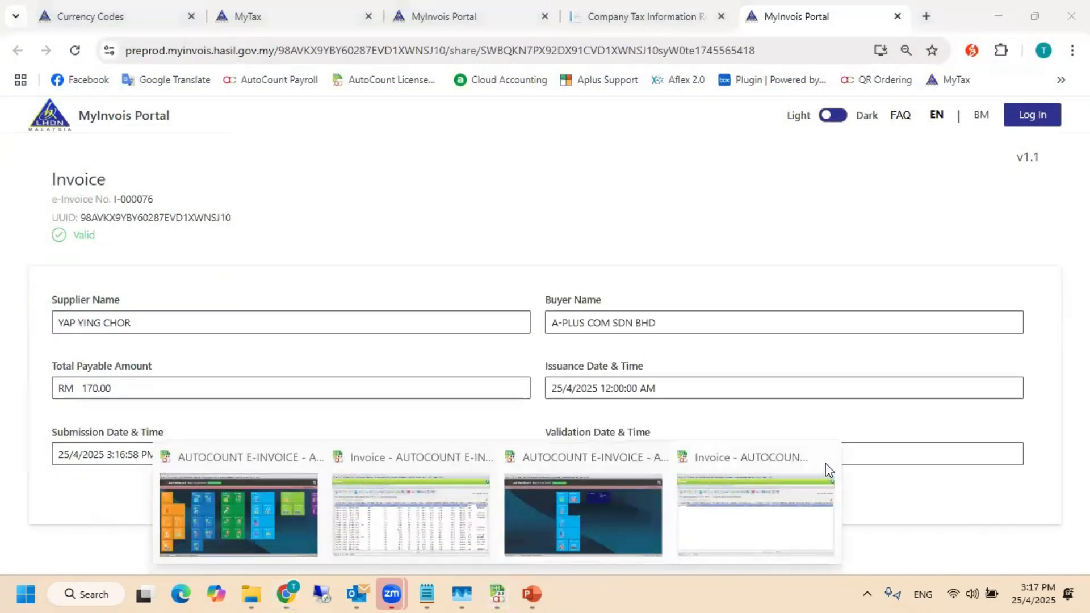
pyautogui.click(537, 509)
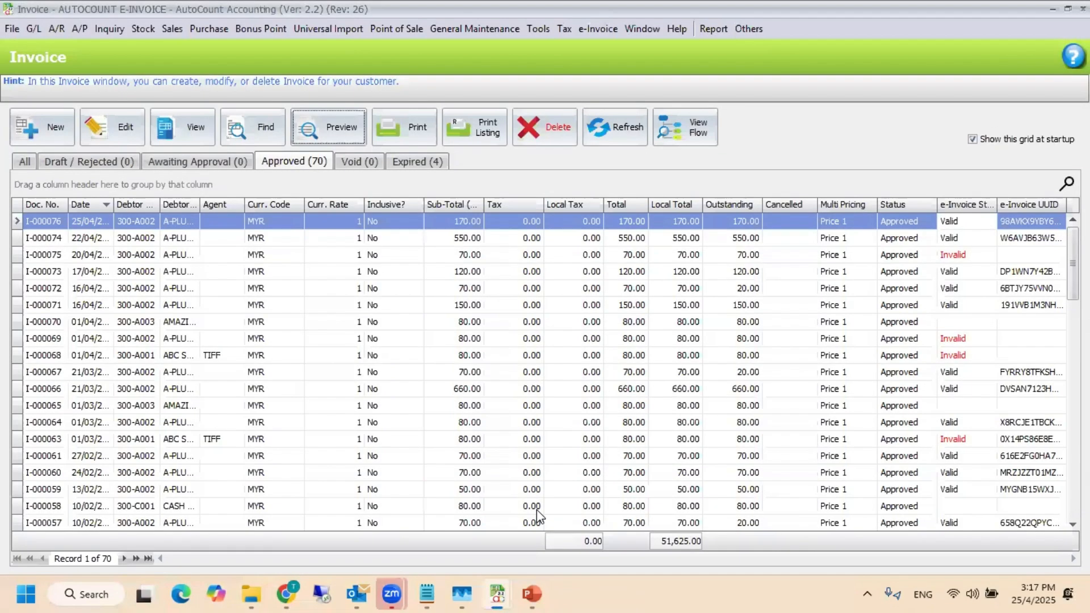
# - Select I-000076 and browse the accounts receivable functions without choosing any
pyautogui.click(285, 226)
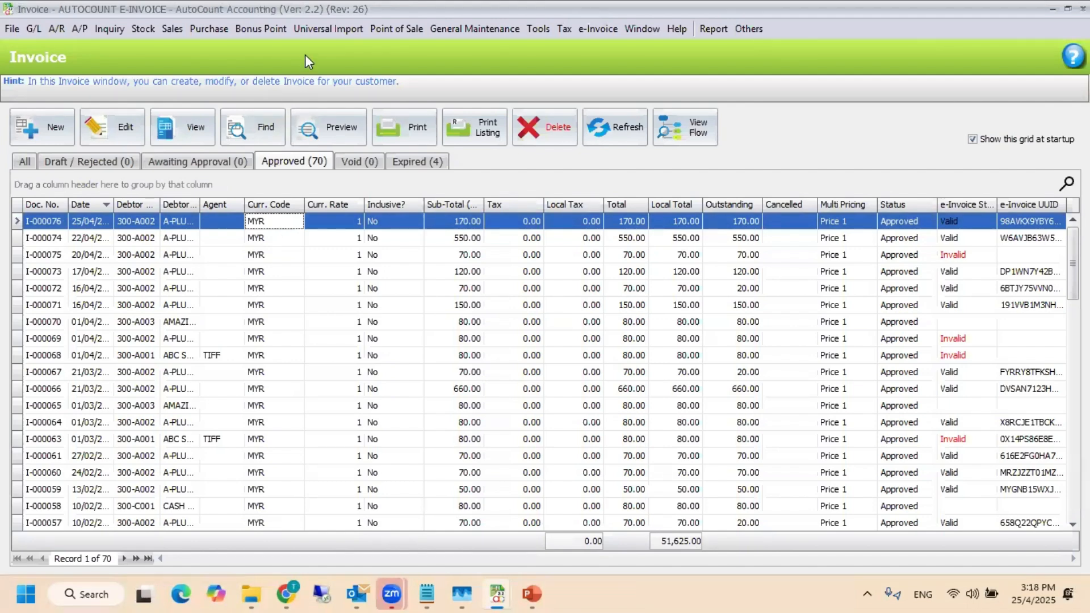
pyautogui.click(57, 28)
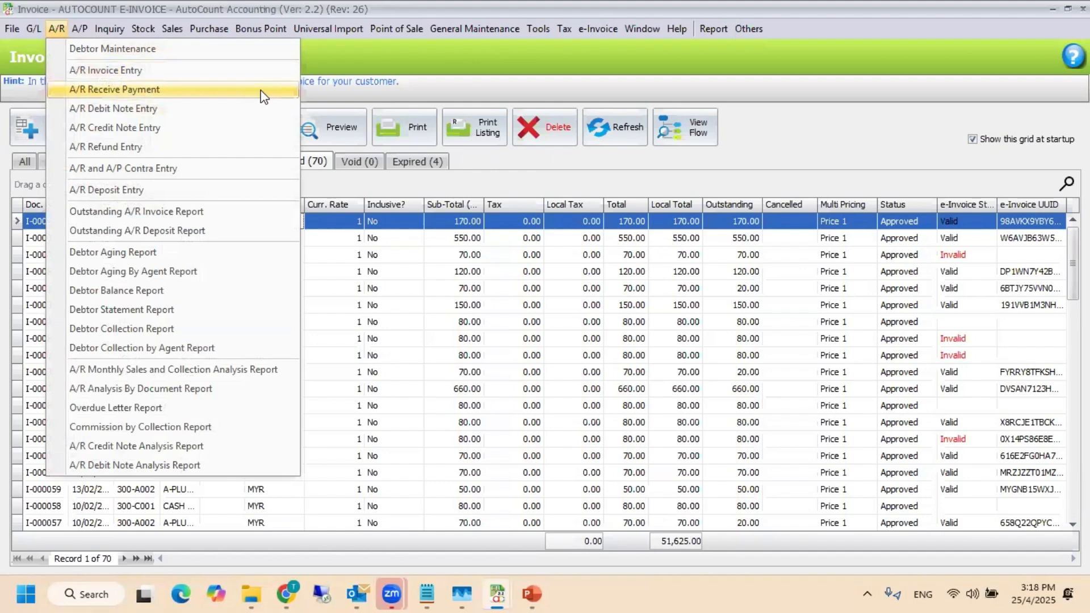
pyautogui.click(436, 216)
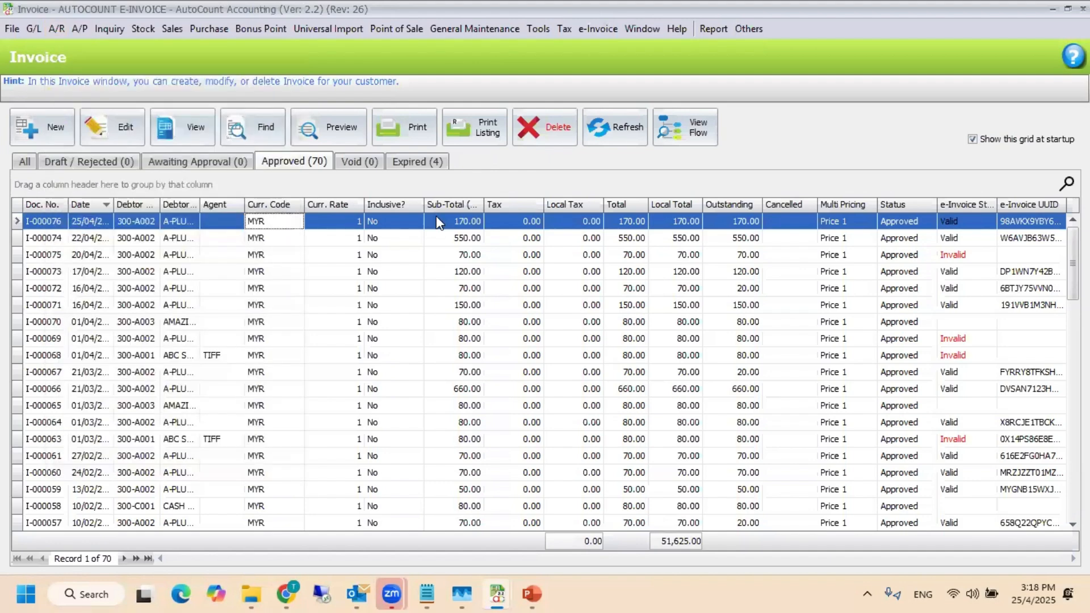
pyautogui.click(60, 33)
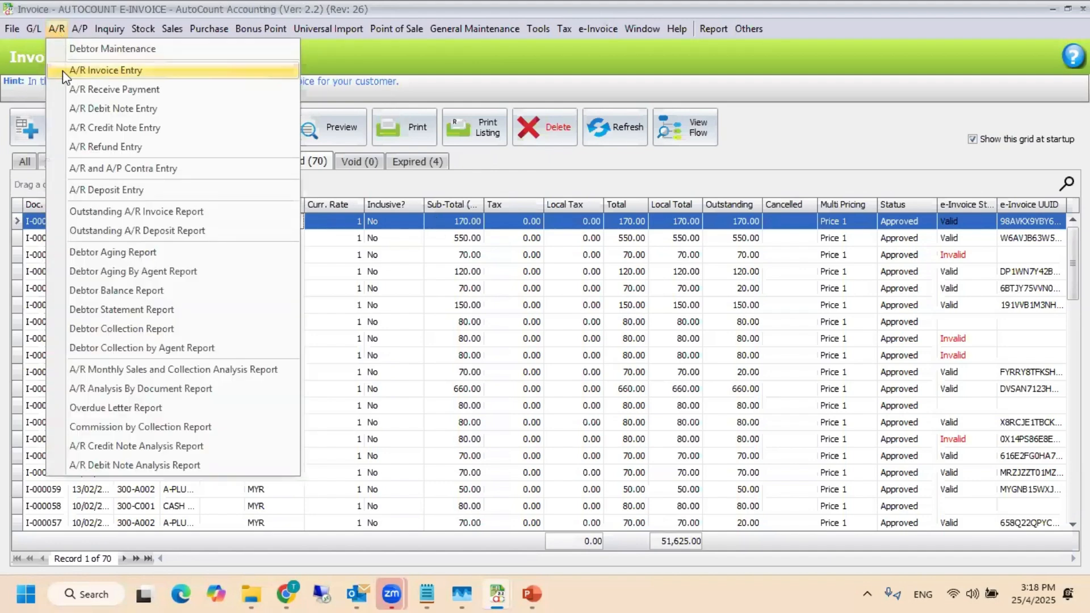
pyautogui.click(452, 66)
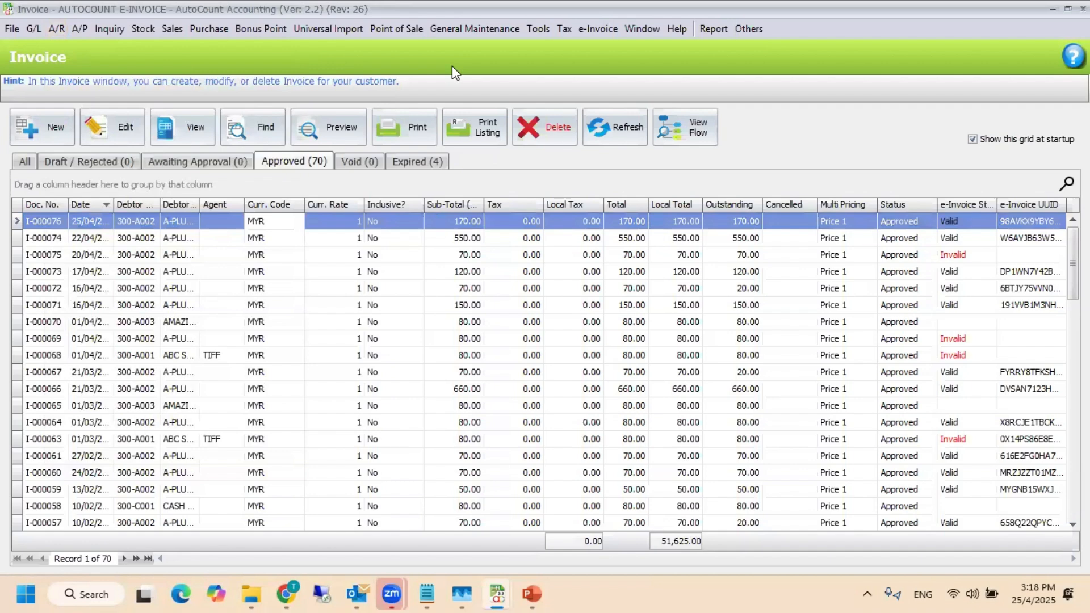
# - Check I-000076's sub-total and Valid e-Invoice status, then open it in Edit Invoice
pyautogui.click(384, 226)
pyautogui.click(437, 224)
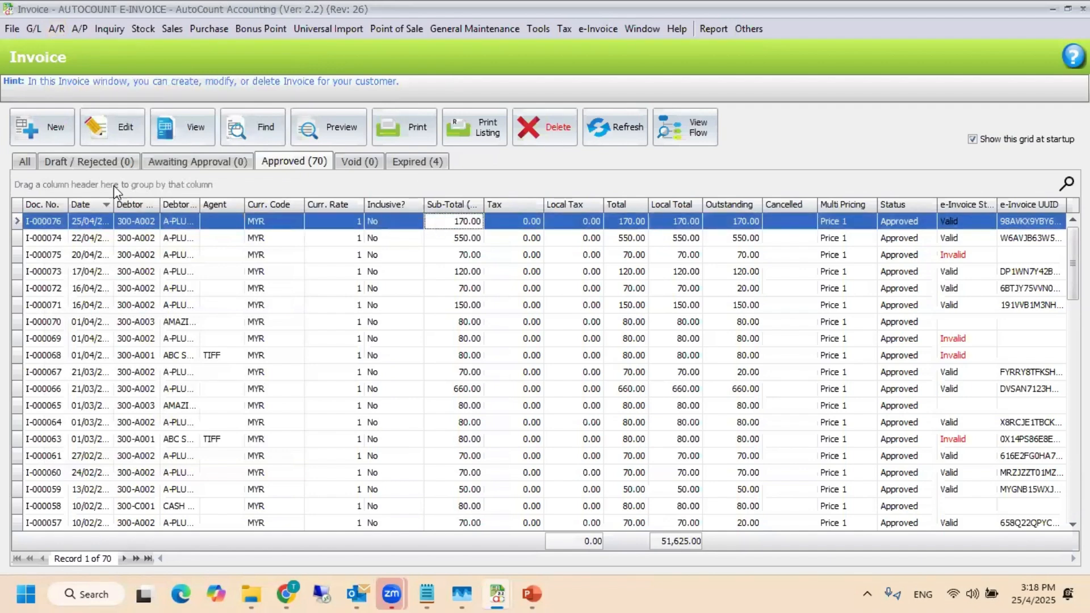
pyautogui.click(954, 226)
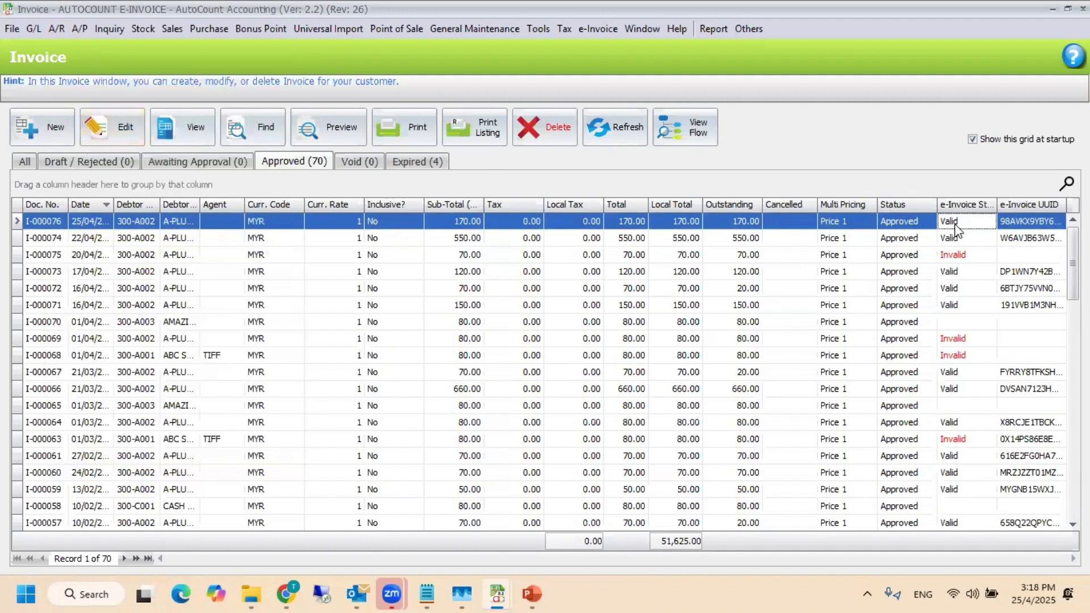
pyautogui.click(100, 132)
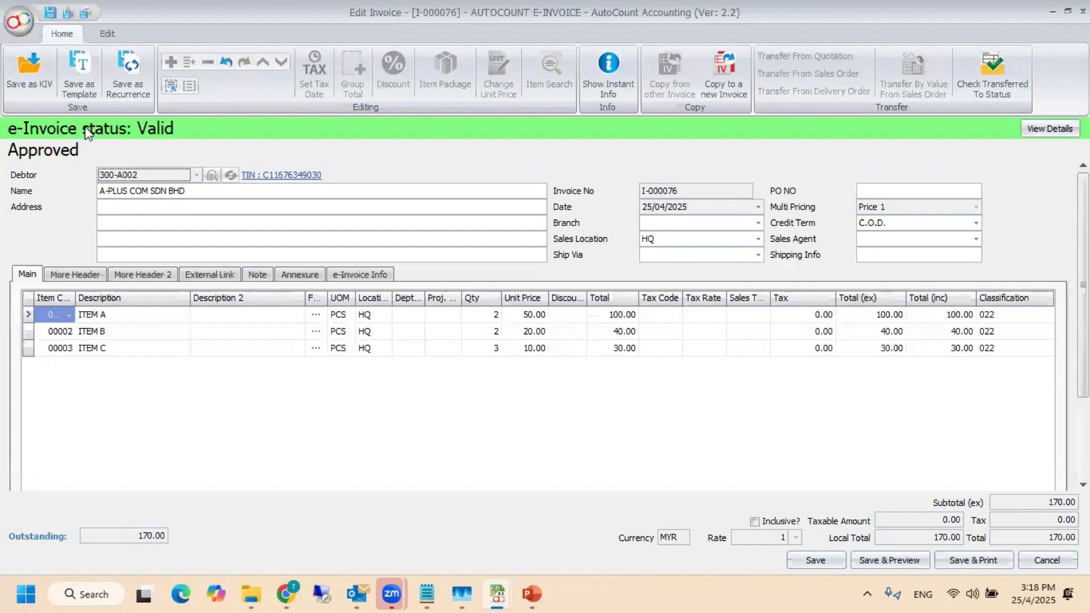
# - Review I-000076's debtor name, invoice date, and ITEM A's unit price and quantity
pyautogui.moveTo(210, 191); pyautogui.dragTo(100, 192)
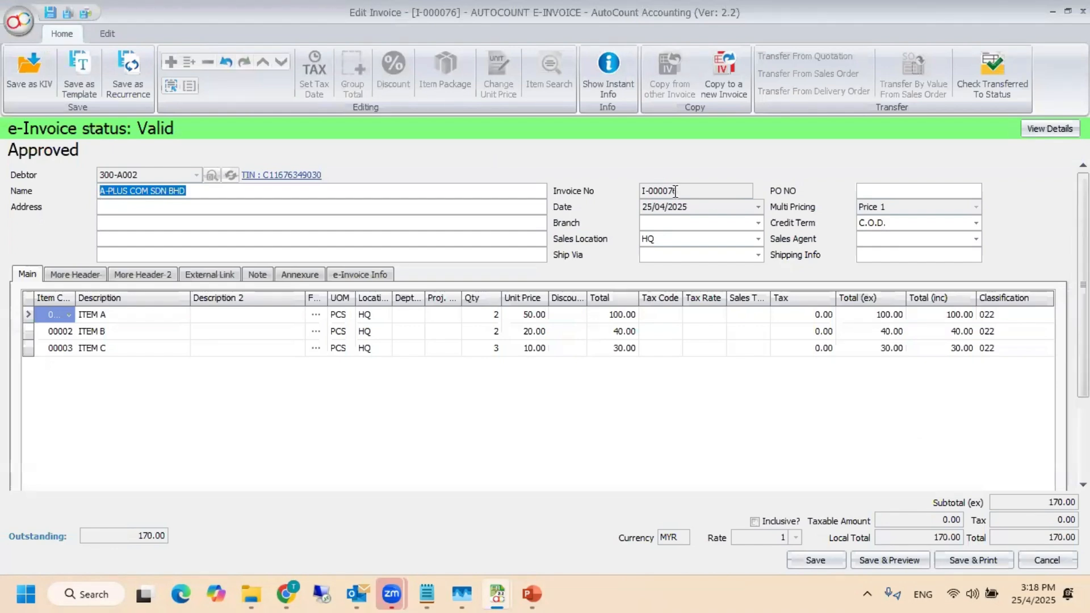
pyautogui.moveTo(677, 191); pyautogui.dragTo(642, 192)
pyautogui.moveTo(690, 206); pyautogui.dragTo(584, 218)
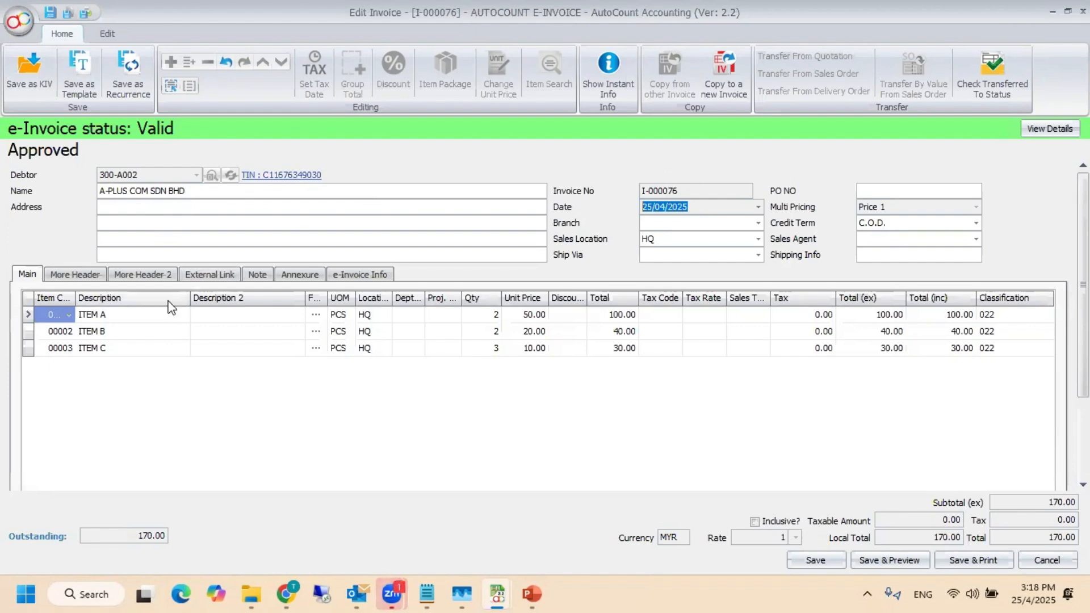
pyautogui.scroll(-3, 609, 268)
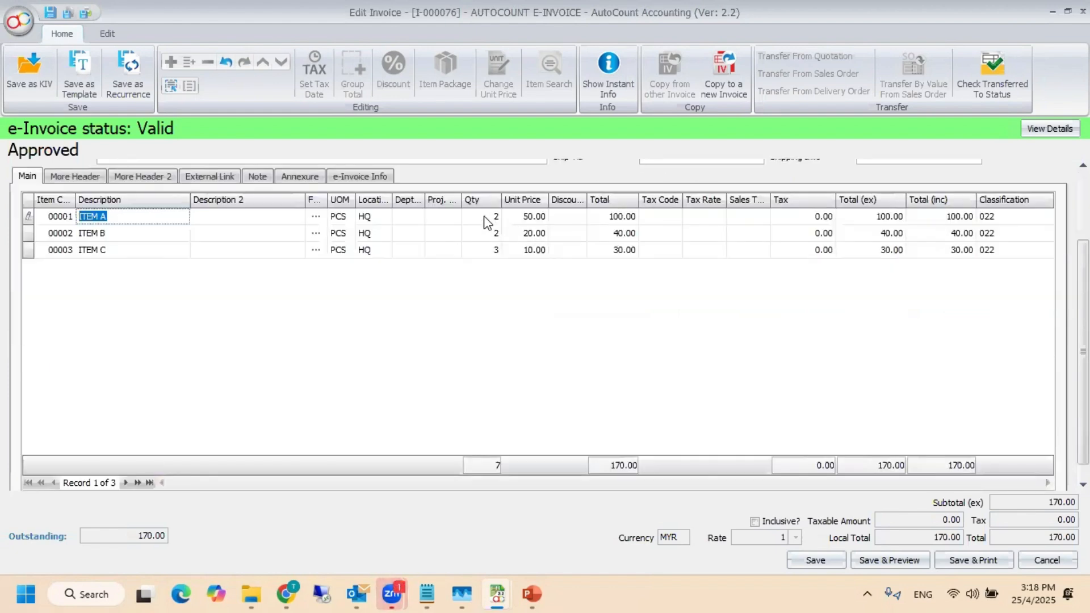
pyautogui.click(519, 219)
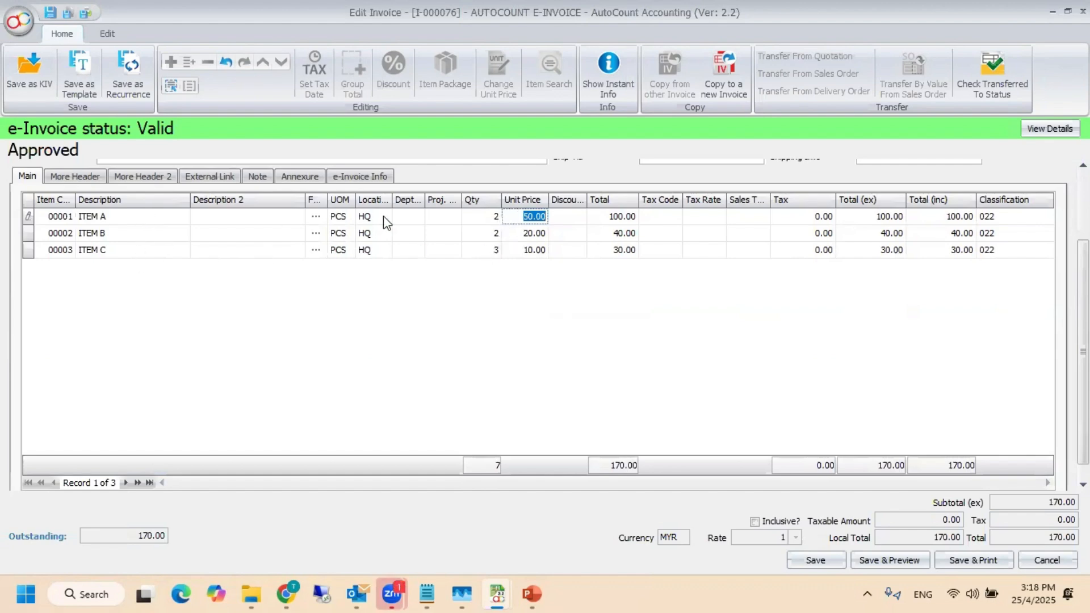
pyautogui.click(494, 217)
# - Add the Acc. No. column between Discount and Total, showing account 500-0000 on the items
pyautogui.rightClick(562, 208)
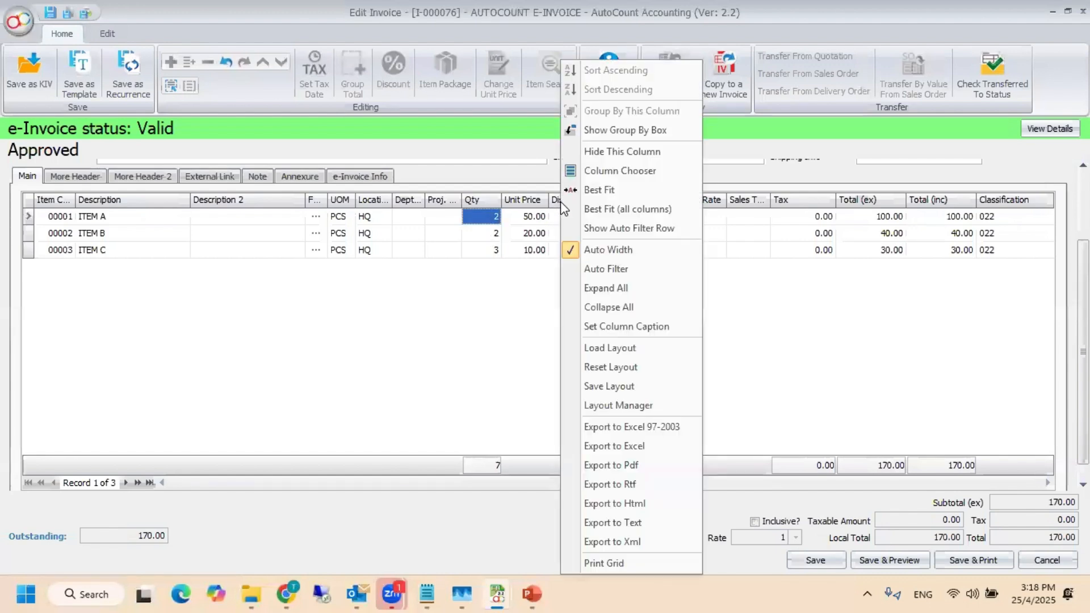
pyautogui.click(573, 171)
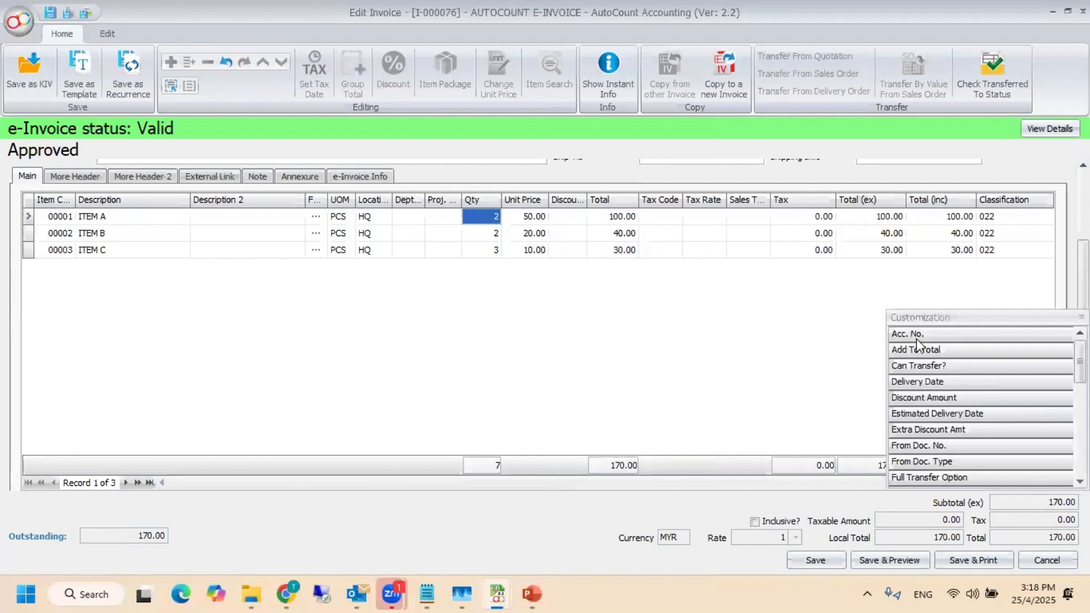
pyautogui.moveTo(914, 334); pyautogui.dragTo(573, 202)
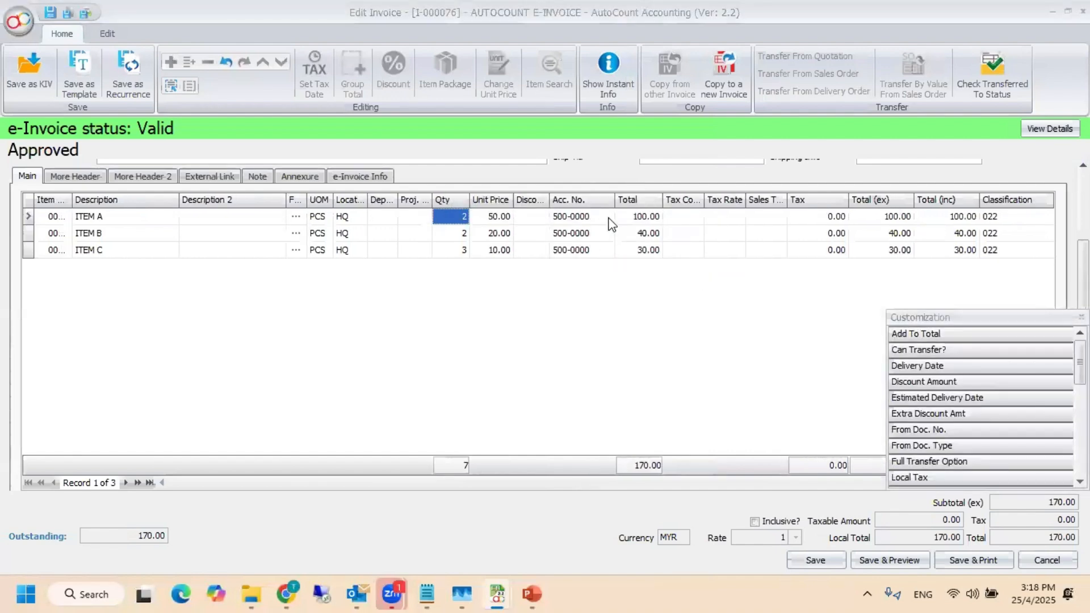
pyautogui.click(607, 217)
pyautogui.click(609, 217)
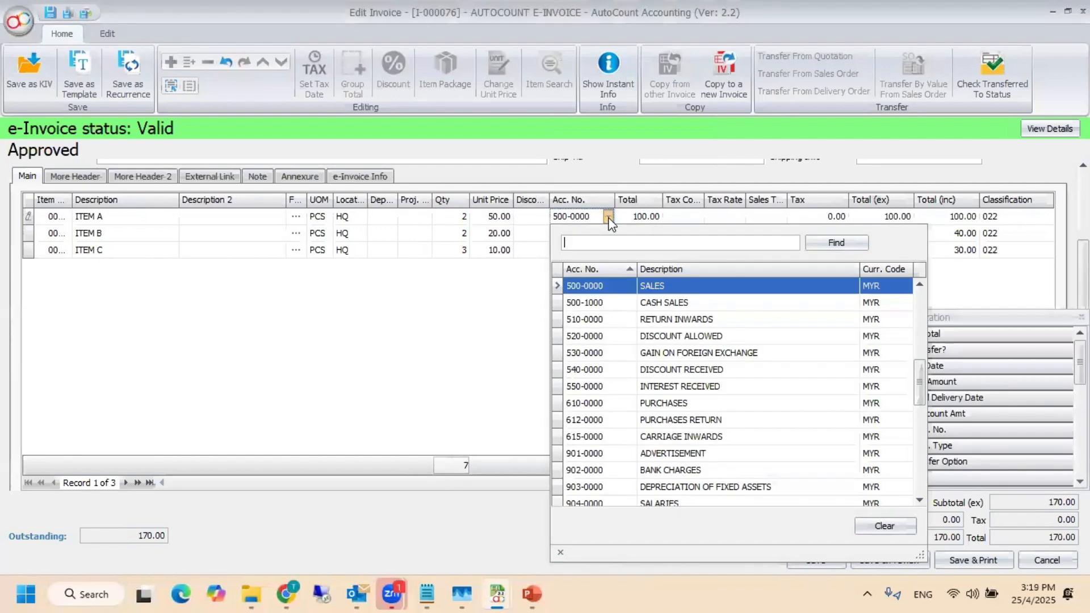
pyautogui.click(608, 218)
# - Inspect the More Header reference and remark fields and the Note tab, then return to Main
pyautogui.click(80, 179)
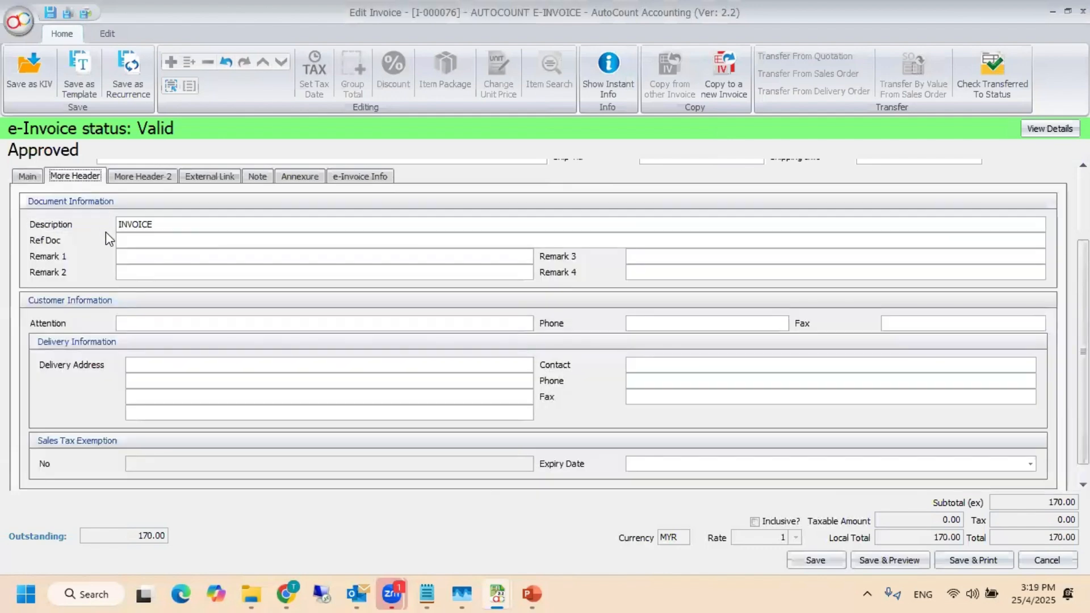
pyautogui.click(146, 241)
pyautogui.click(147, 257)
pyautogui.click(149, 273)
pyautogui.click(257, 177)
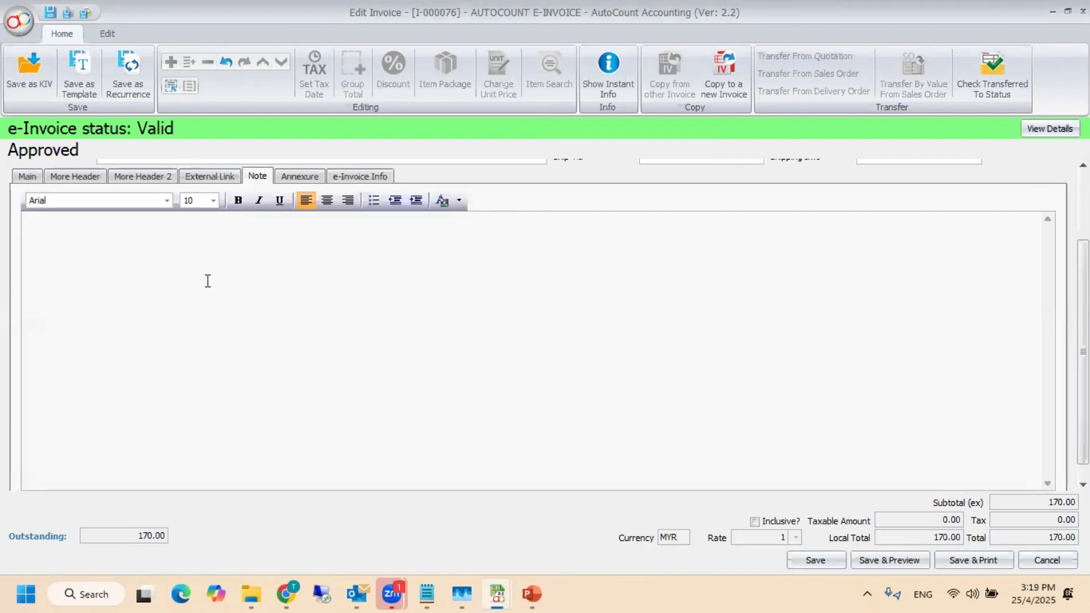
pyautogui.click(28, 176)
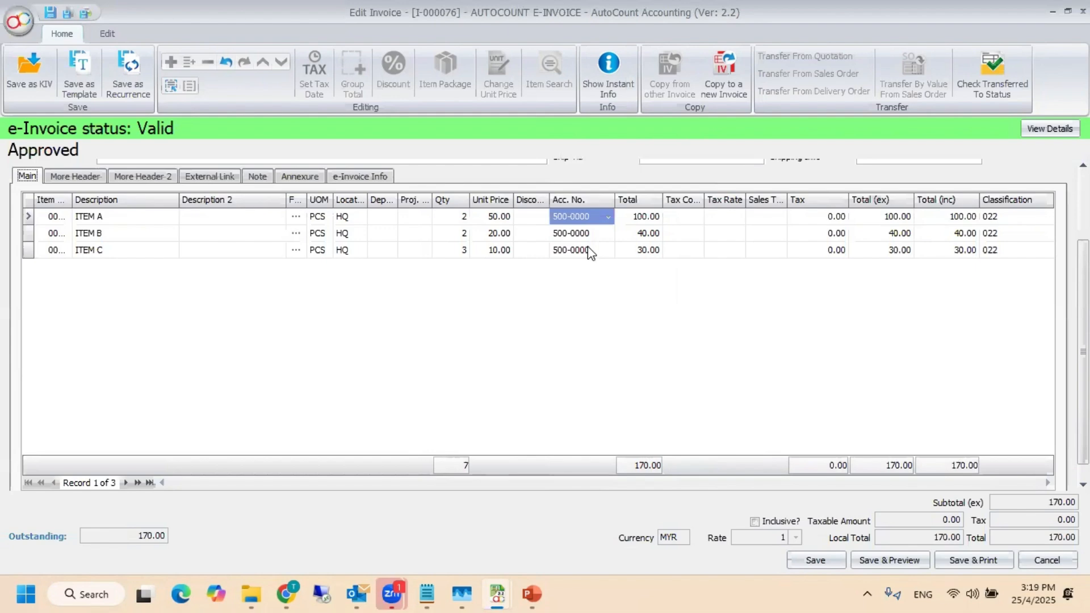
# - Look over ITEM A's quantity and unit price in the item grid
pyautogui.scroll(3, 587, 248)
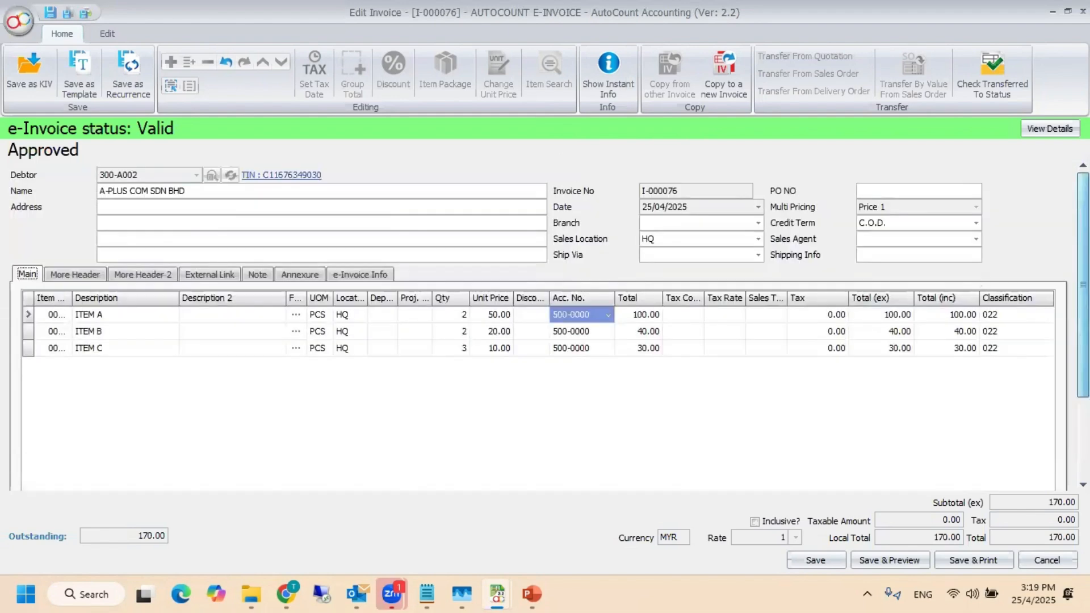
pyautogui.click(454, 317)
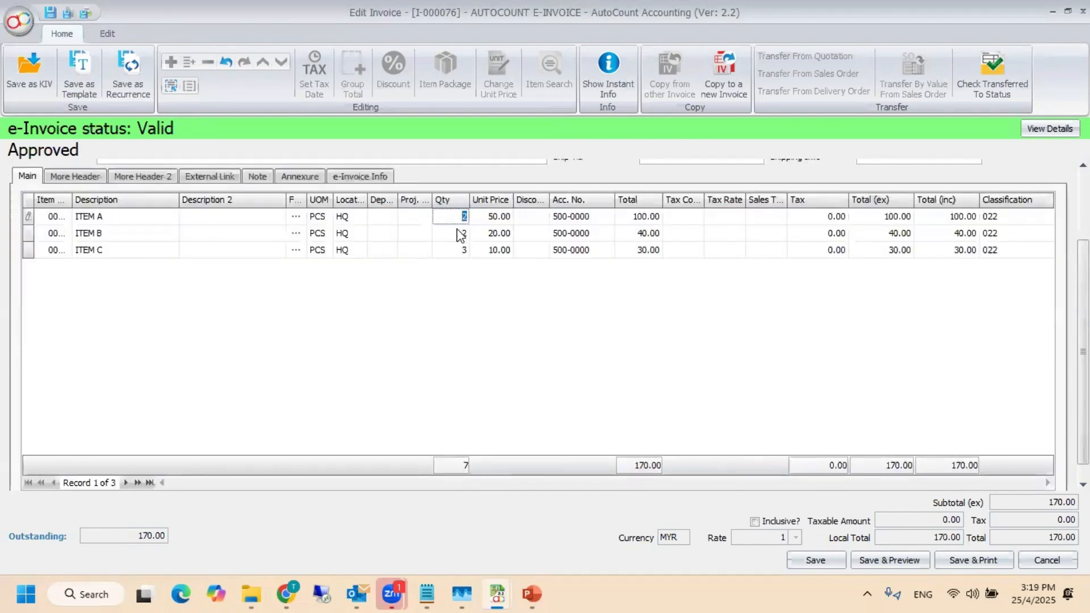
pyautogui.click(485, 220)
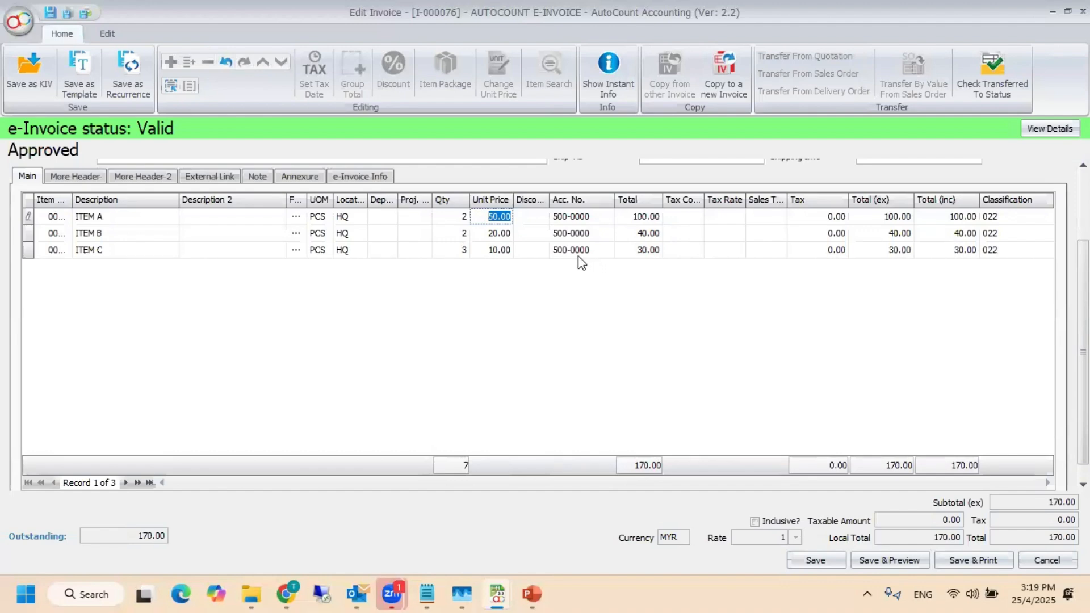
pyautogui.scroll(3, 313, 210)
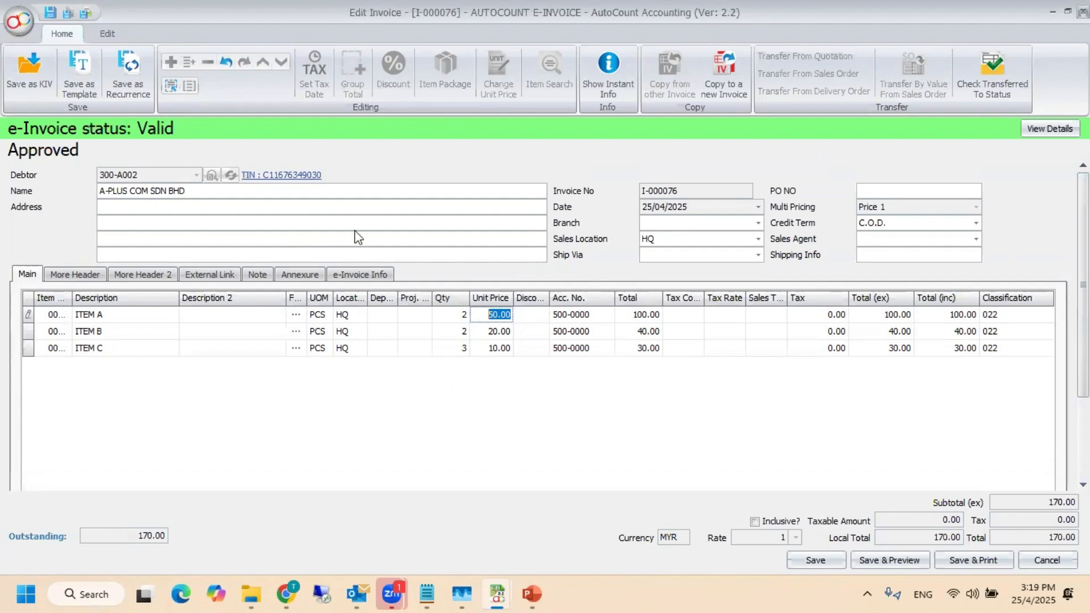
# - Close Edit Invoice unsaved, view I-000076 read-only and close it, then open the Sales menu
pyautogui.press('Escape')
pyautogui.doubleClick(261, 220)
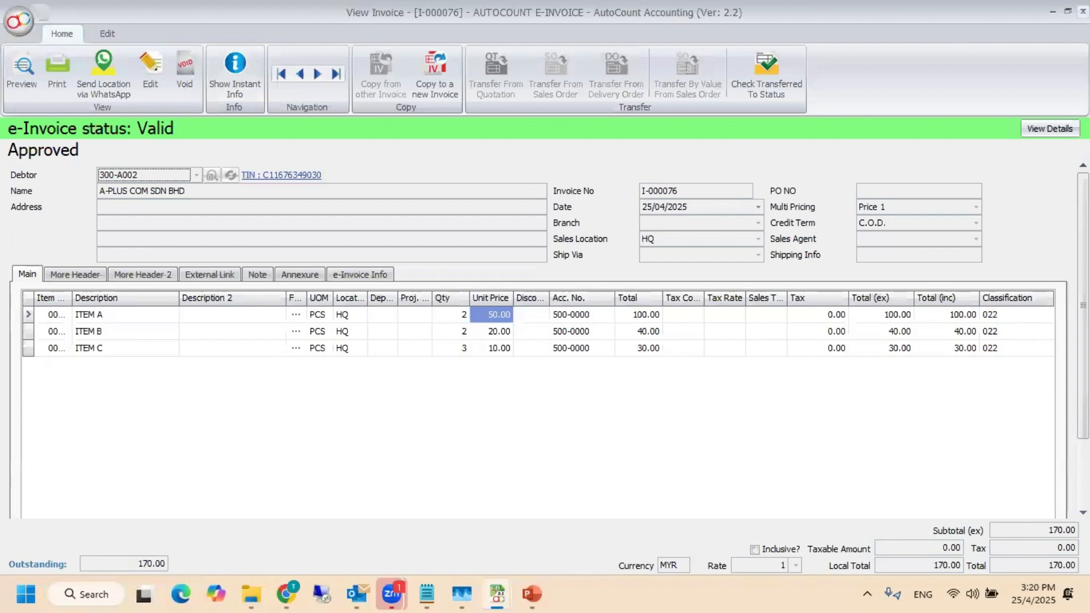
pyautogui.click(1082, 11)
pyautogui.click(170, 29)
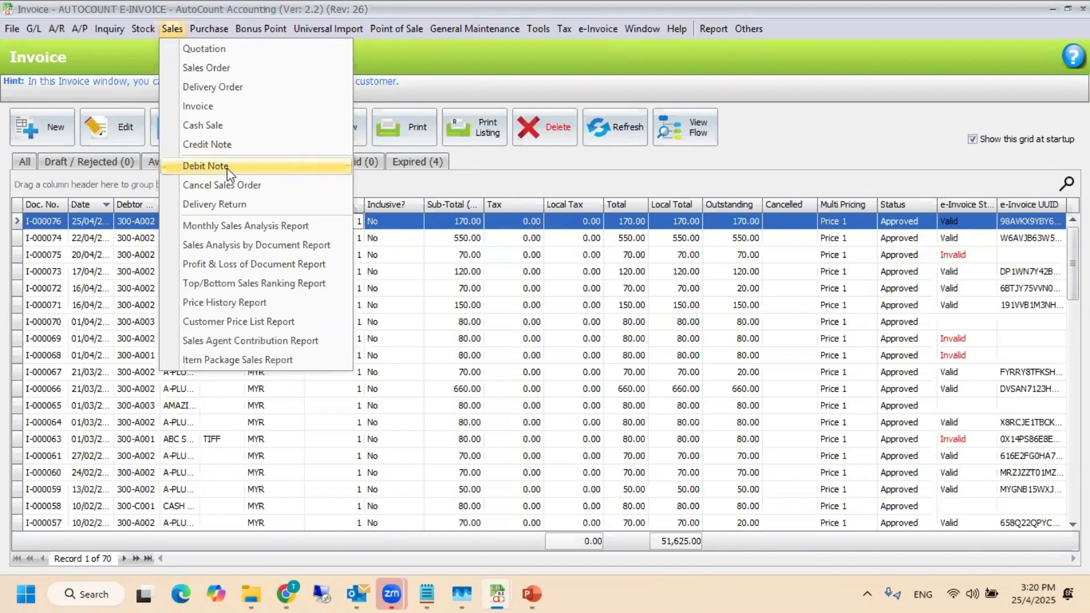
# - Close the Sales menu and select I-000075, marked Invalid at 70.00 with no UUID
pyautogui.click(492, 179)
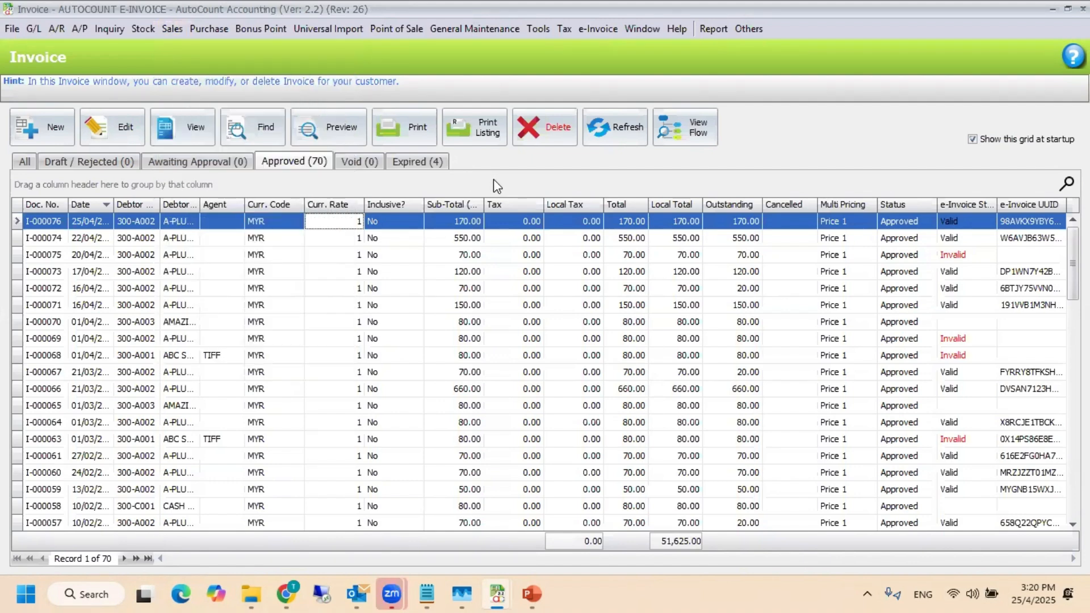
pyautogui.click(458, 222)
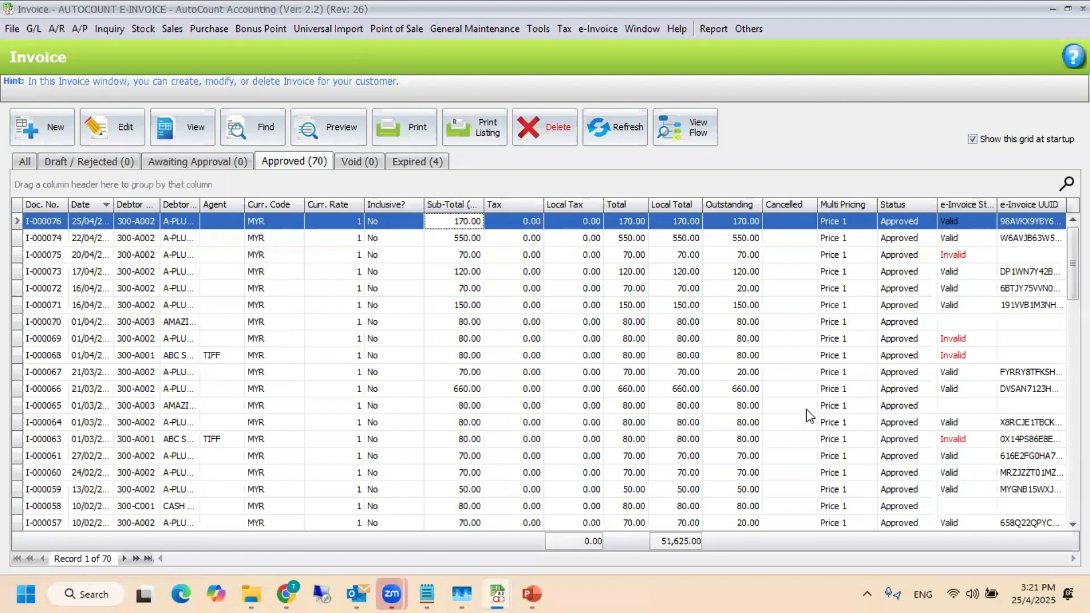
pyautogui.click(619, 255)
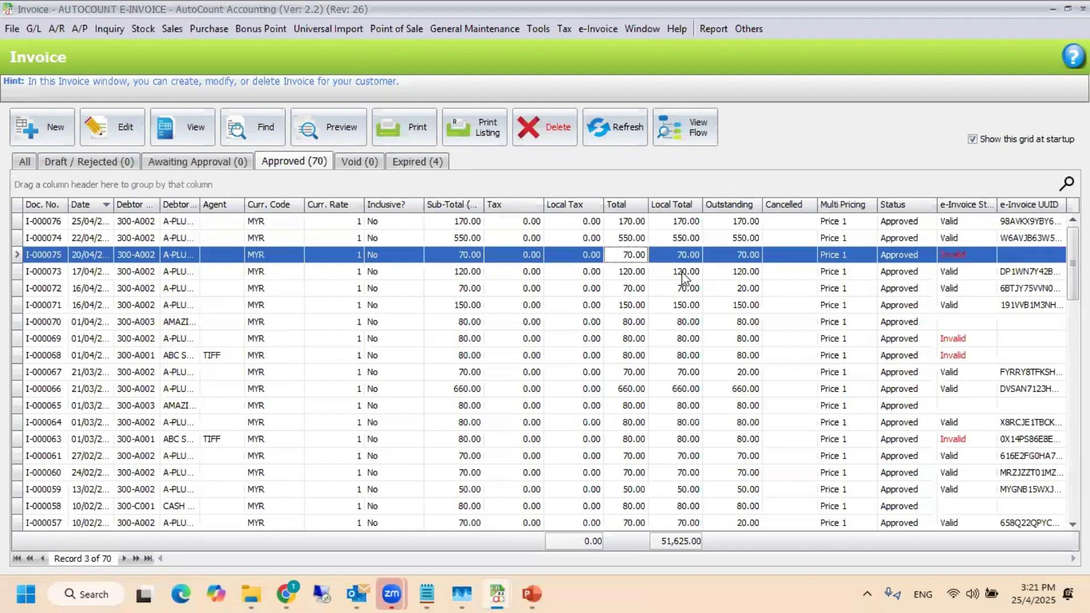
pyautogui.doubleClick(668, 257)
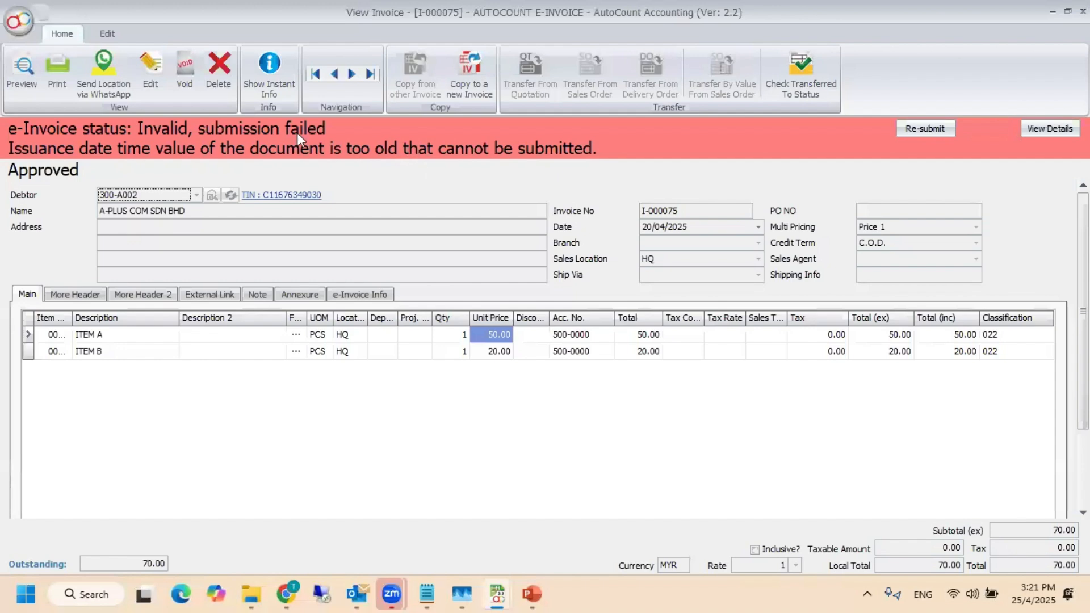
pyautogui.click(691, 227)
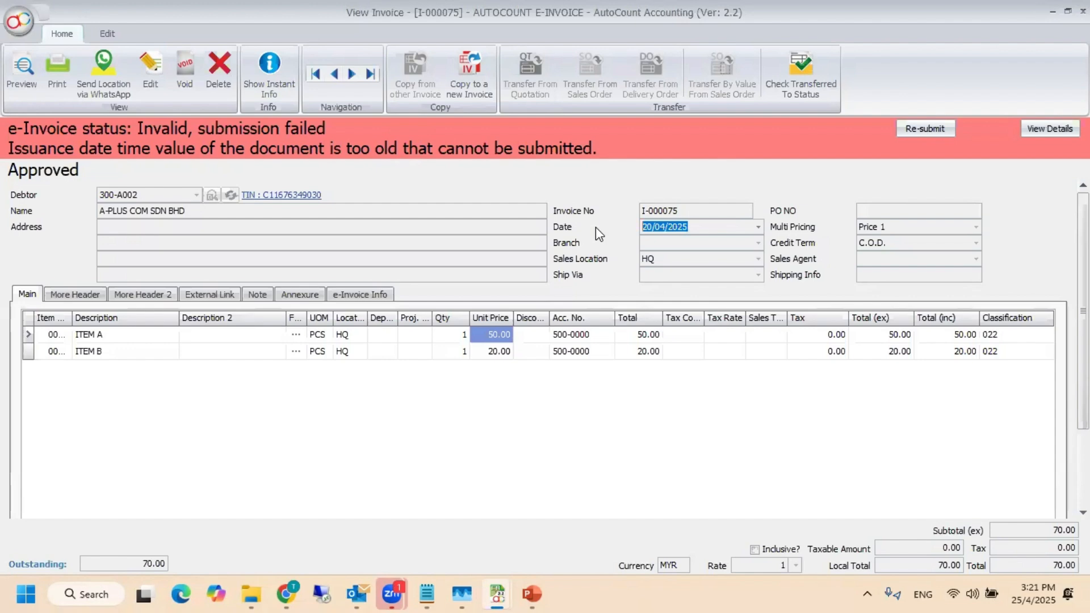
pyautogui.click(1082, 11)
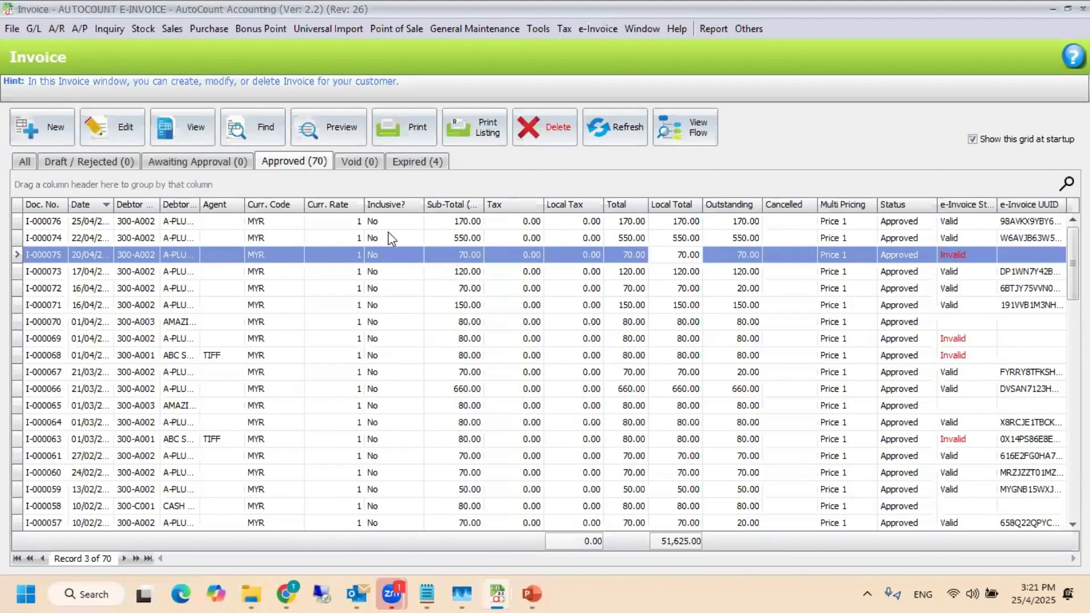
pyautogui.click(386, 224)
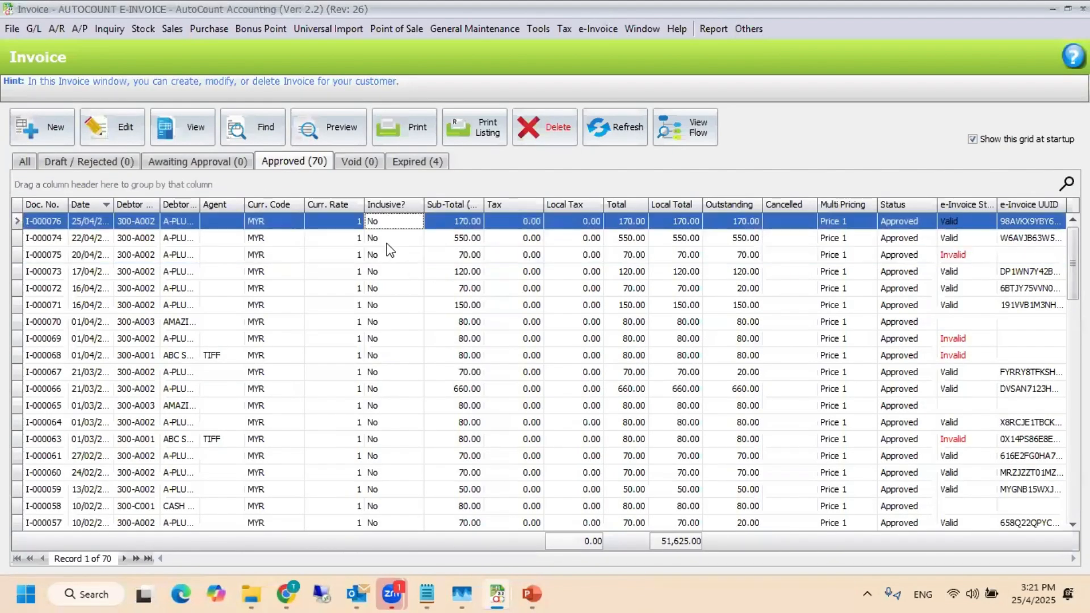
# - Show draft and rejected invoices, then review Approval Workflow expiry days in Options without changes
pyautogui.click(62, 161)
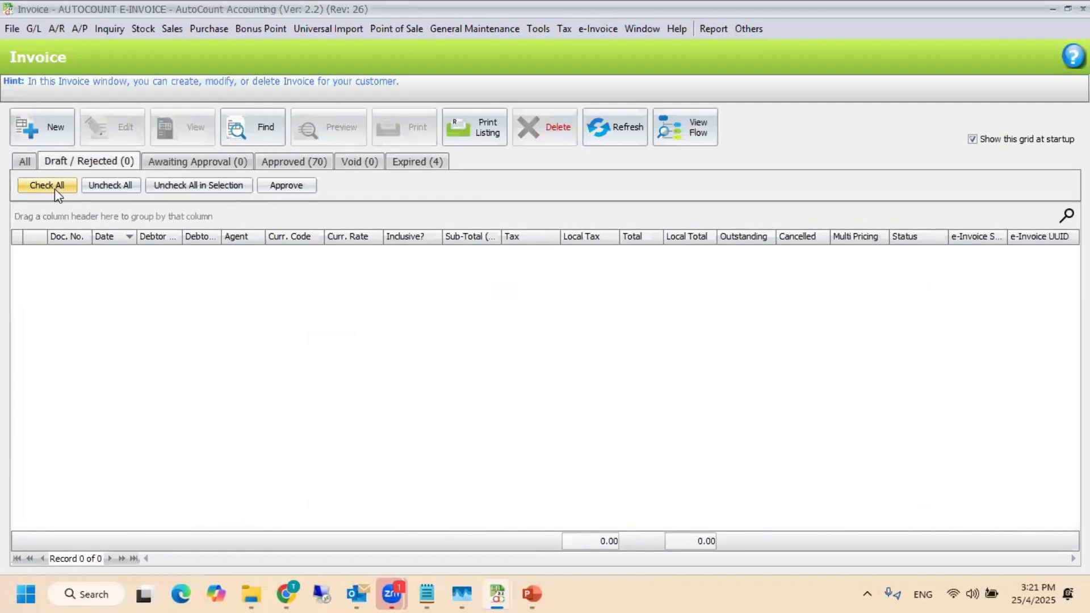
pyautogui.click(538, 29)
pyautogui.click(577, 483)
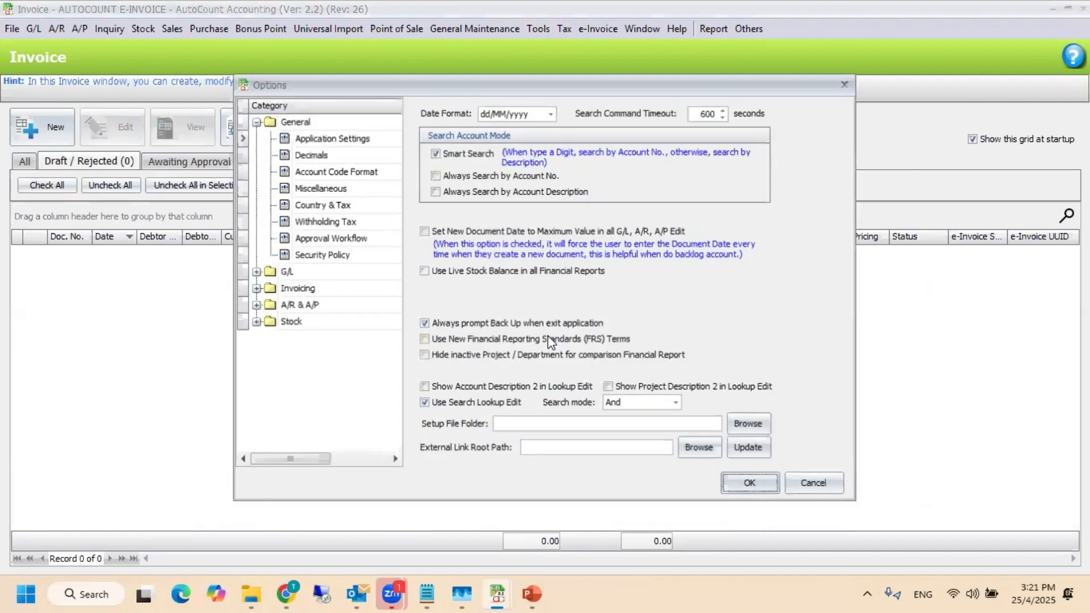
pyautogui.click(318, 240)
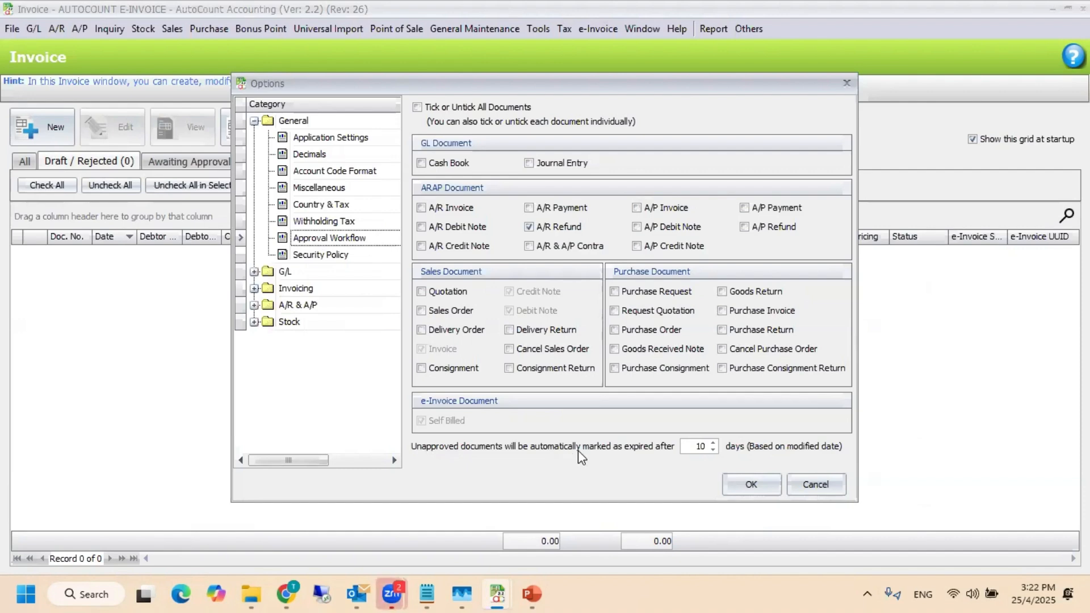
pyautogui.doubleClick(696, 451)
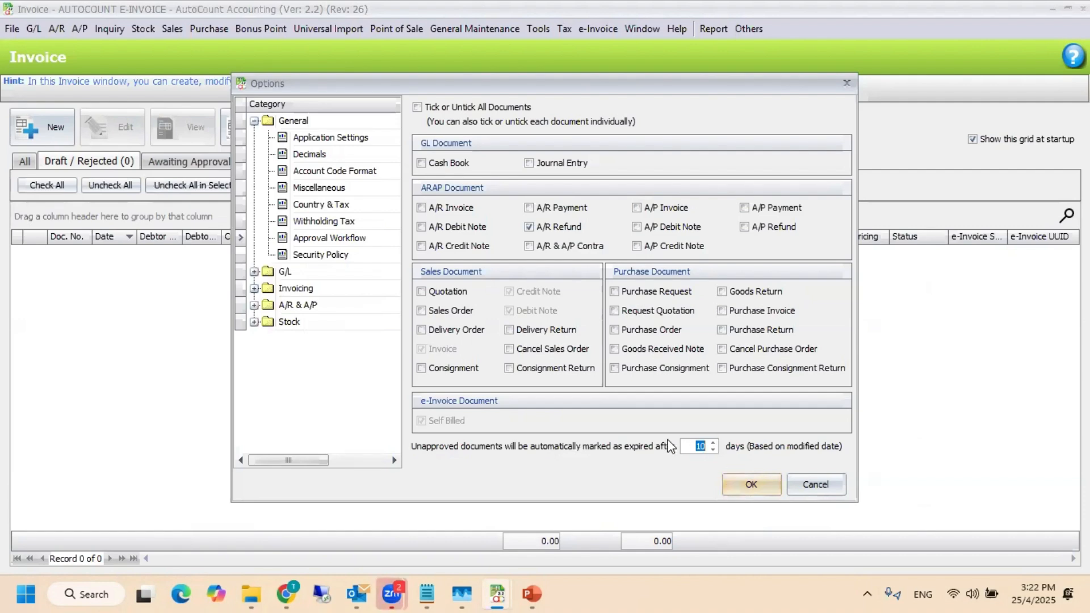
pyautogui.click(832, 483)
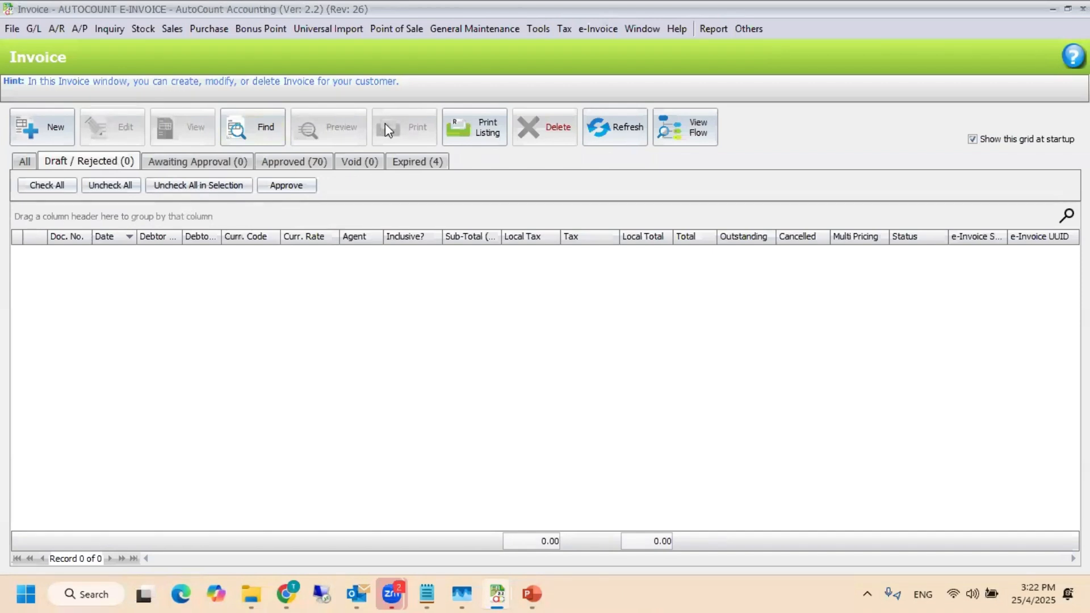
# - Review the four expired invoices, then start a new invoice and discard it unsaved
pyautogui.click(417, 161)
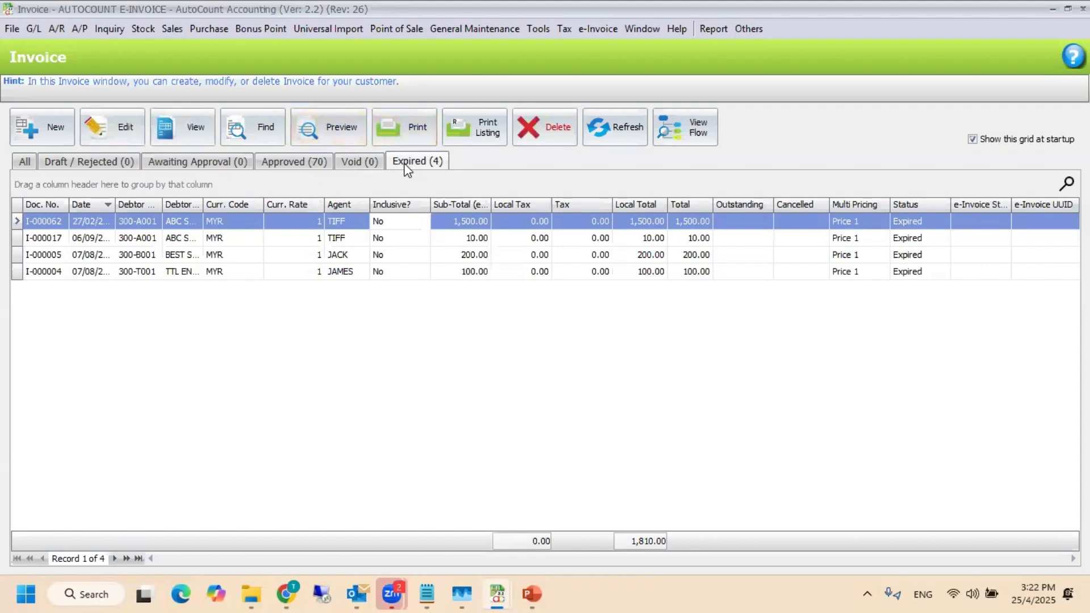
pyautogui.click(473, 223)
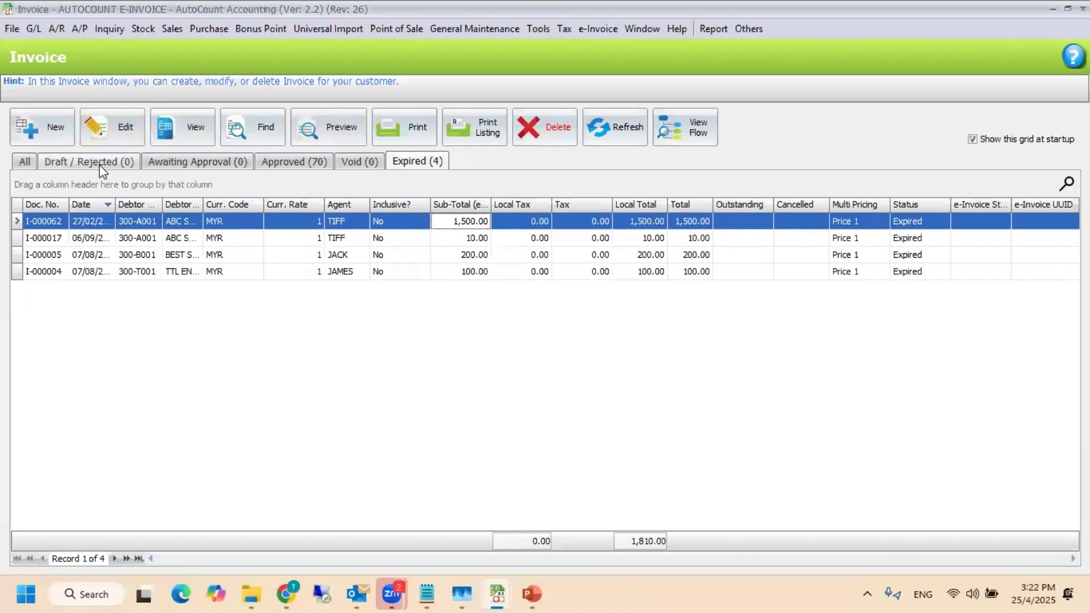
pyautogui.click(84, 226)
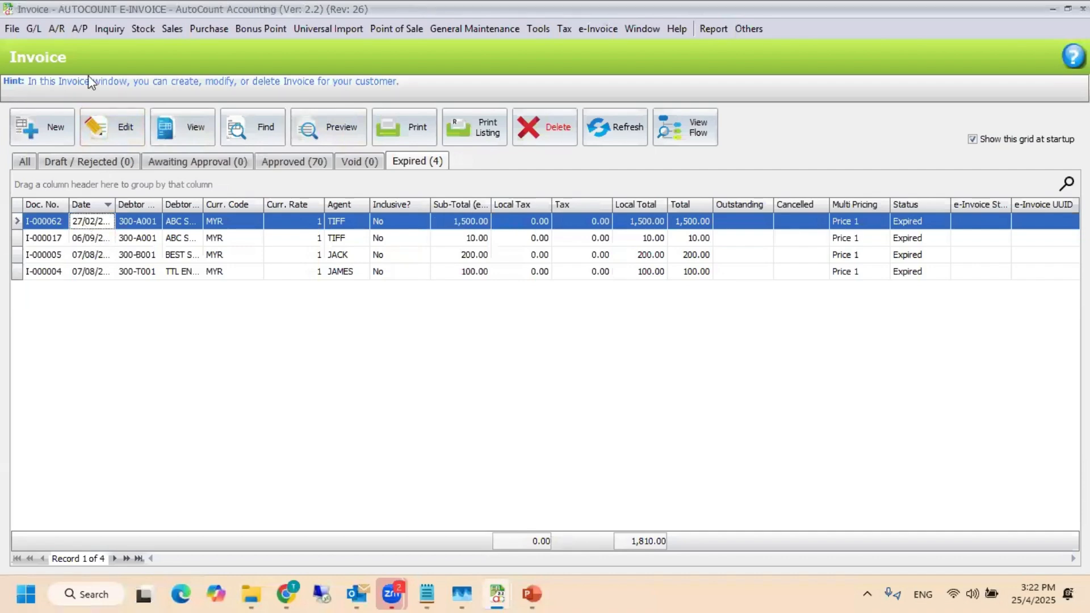
pyautogui.click(50, 225)
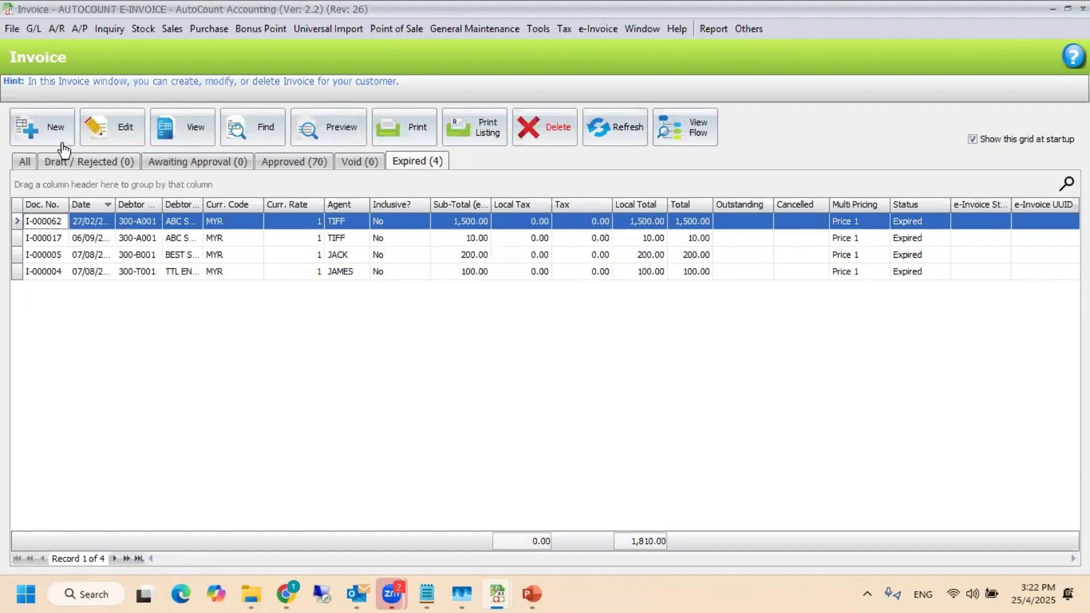
pyautogui.click(35, 126)
pyautogui.click(707, 168)
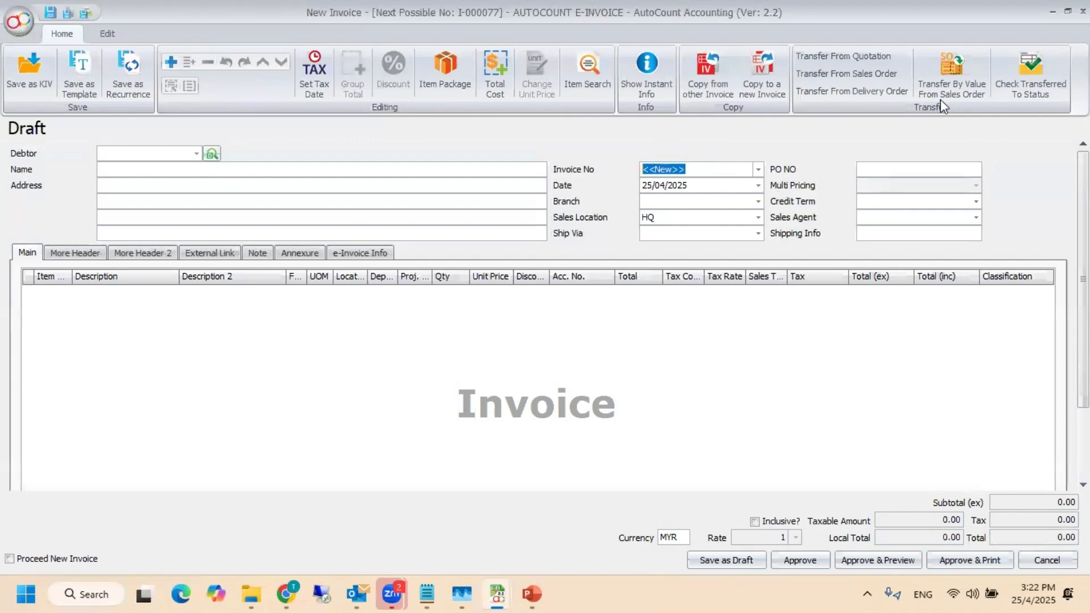
pyautogui.click(1082, 11)
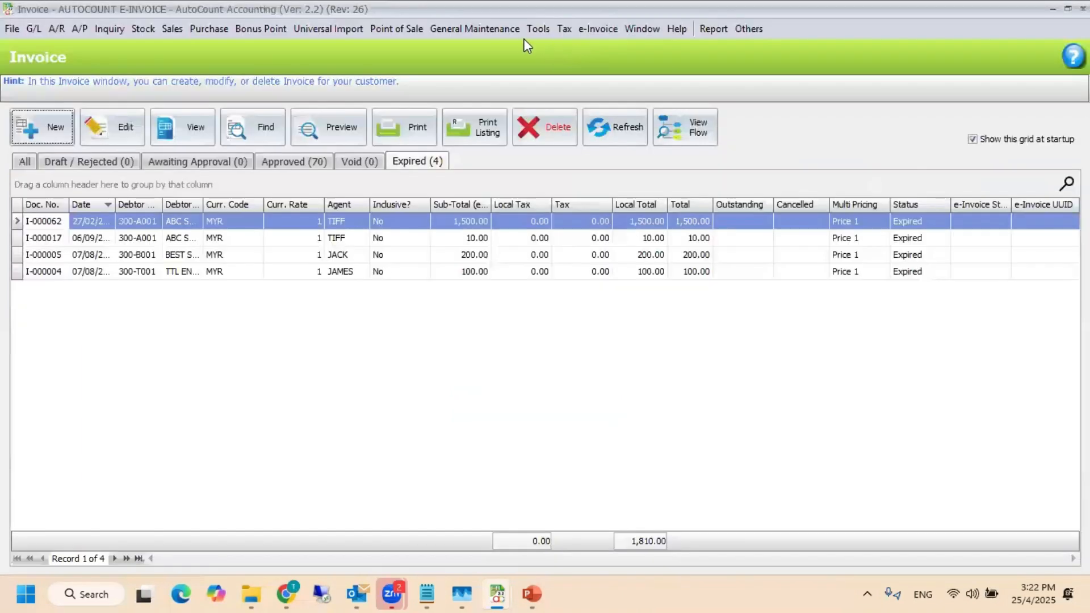
# - Confirm unapproved documents expire after 10 days, then list all 74 invoices
pyautogui.click(537, 28)
pyautogui.click(567, 488)
pyautogui.click(353, 239)
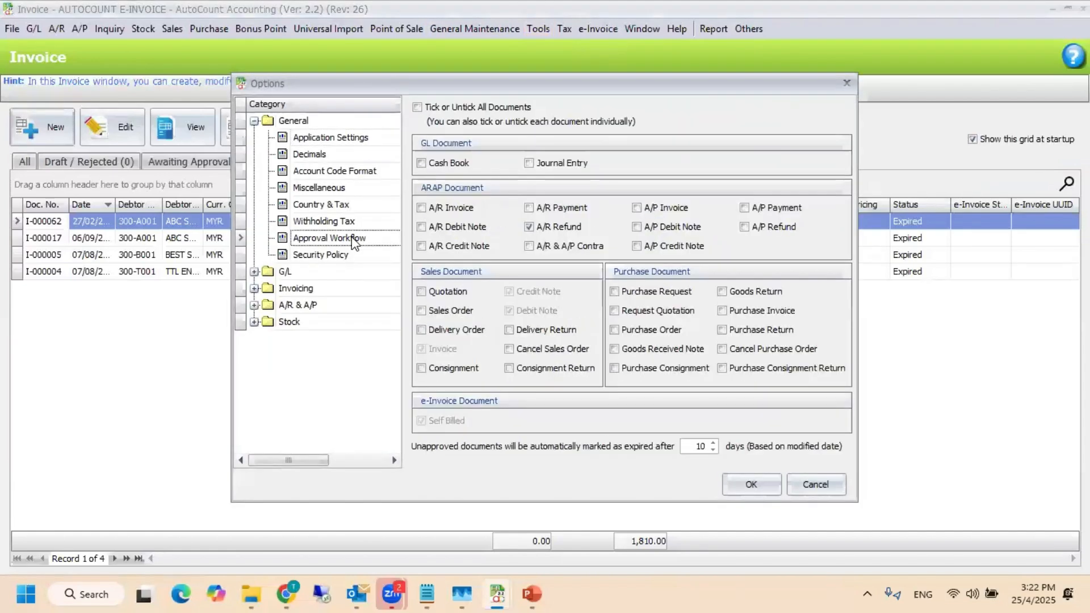
pyautogui.click(710, 452)
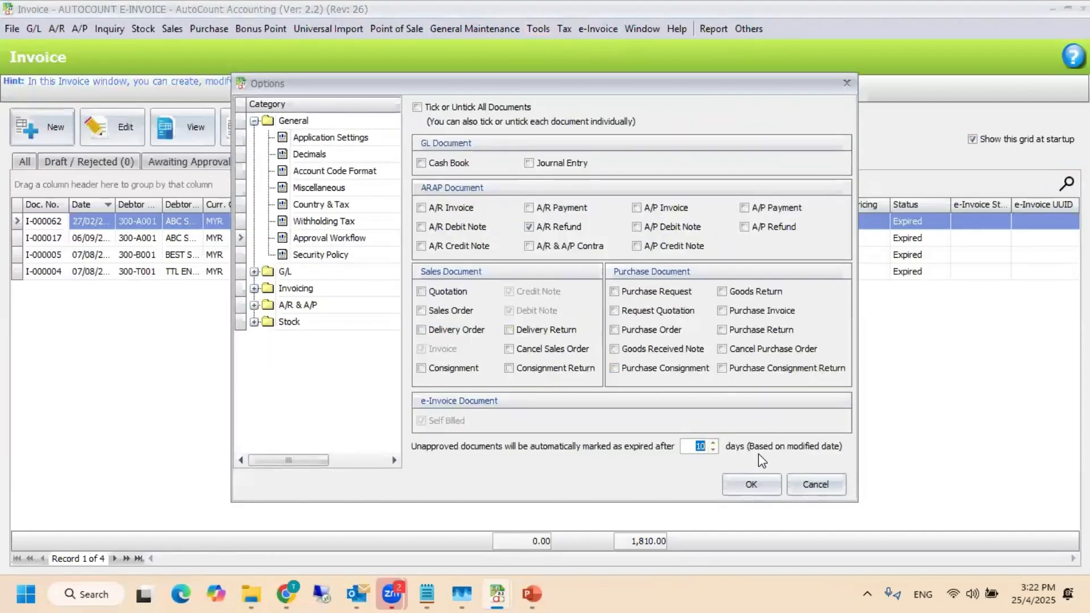
pyautogui.click(817, 486)
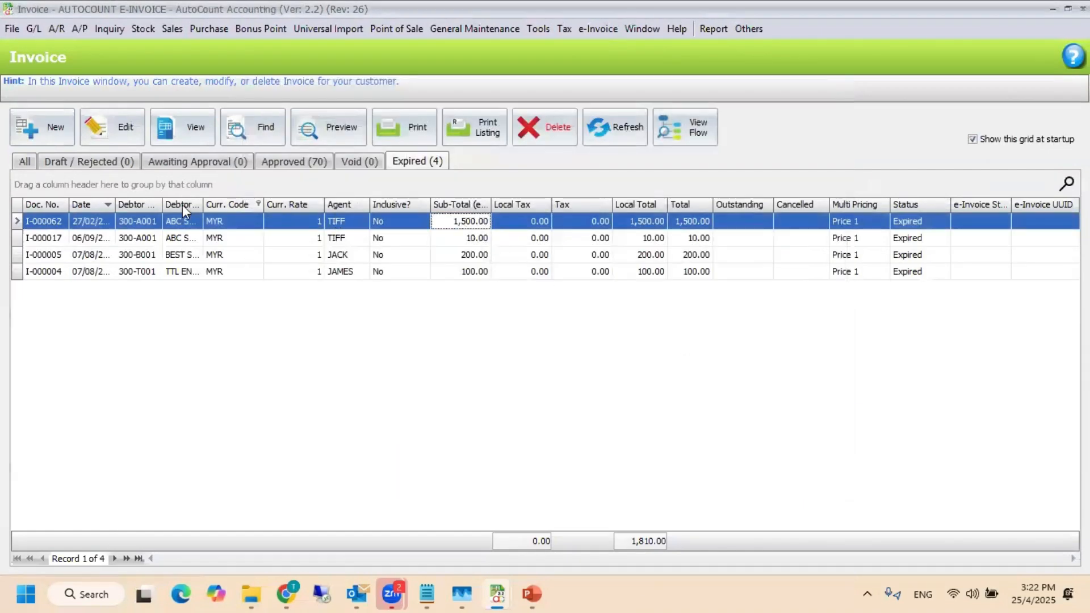
pyautogui.click(28, 165)
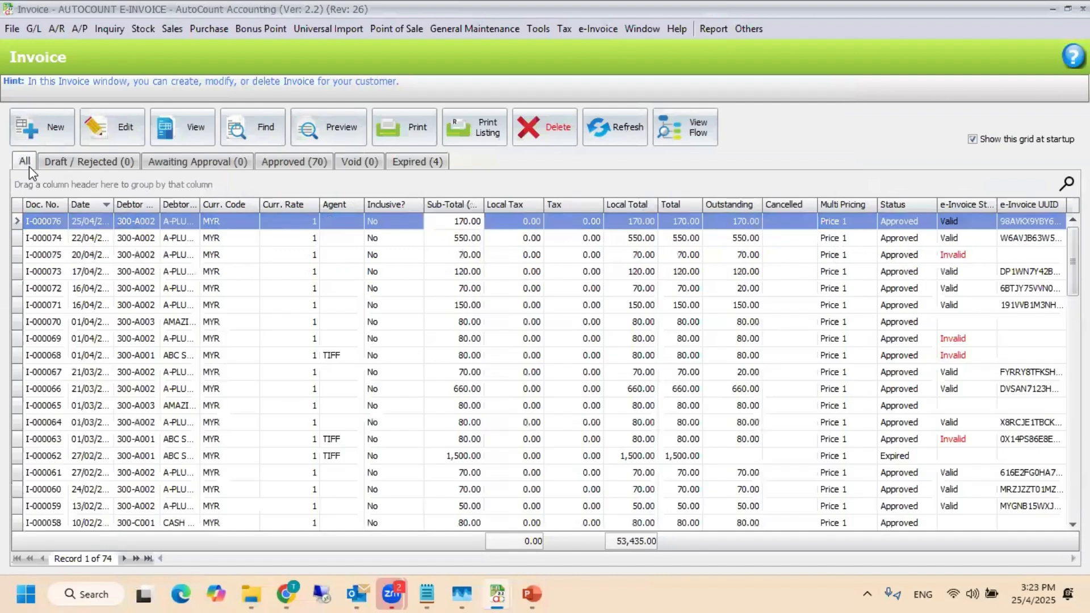
# - Open invoice I-000075 to read its Invalid e-Invoice error, then close it
pyautogui.click(948, 223)
pyautogui.click(956, 260)
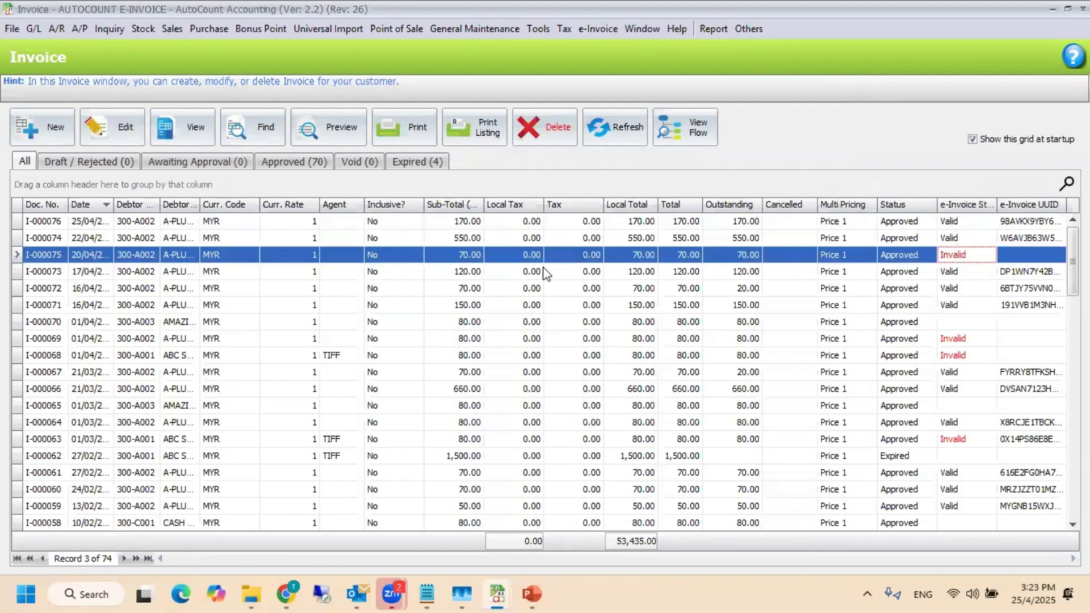
pyautogui.doubleClick(500, 255)
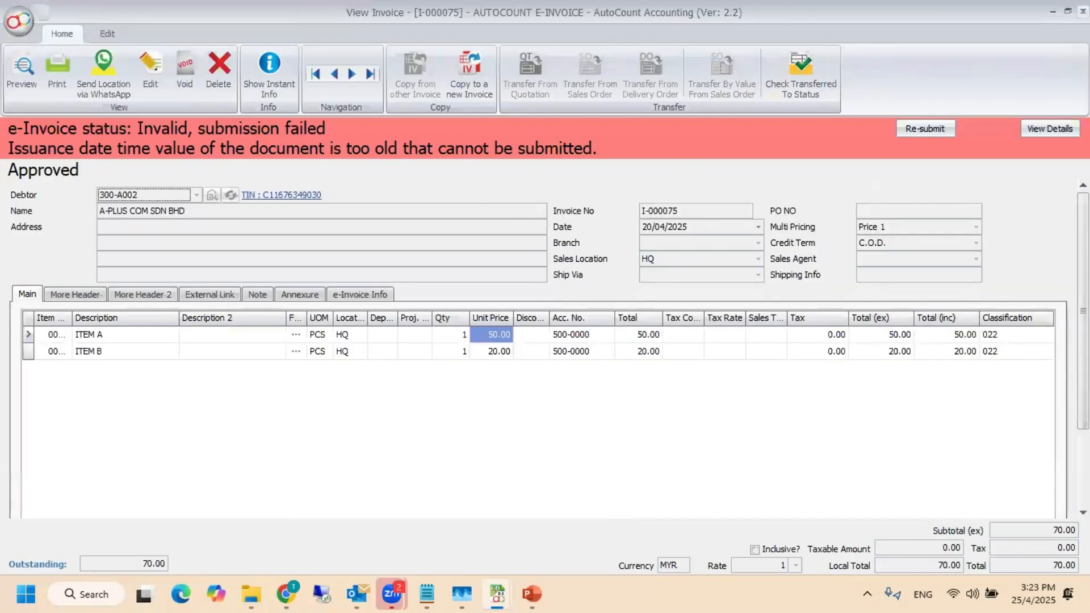
pyautogui.click(1082, 11)
# - Check invoice I-000069's error, then open invoice I-000063 to view its invalid buyer TIN
pyautogui.click(866, 340)
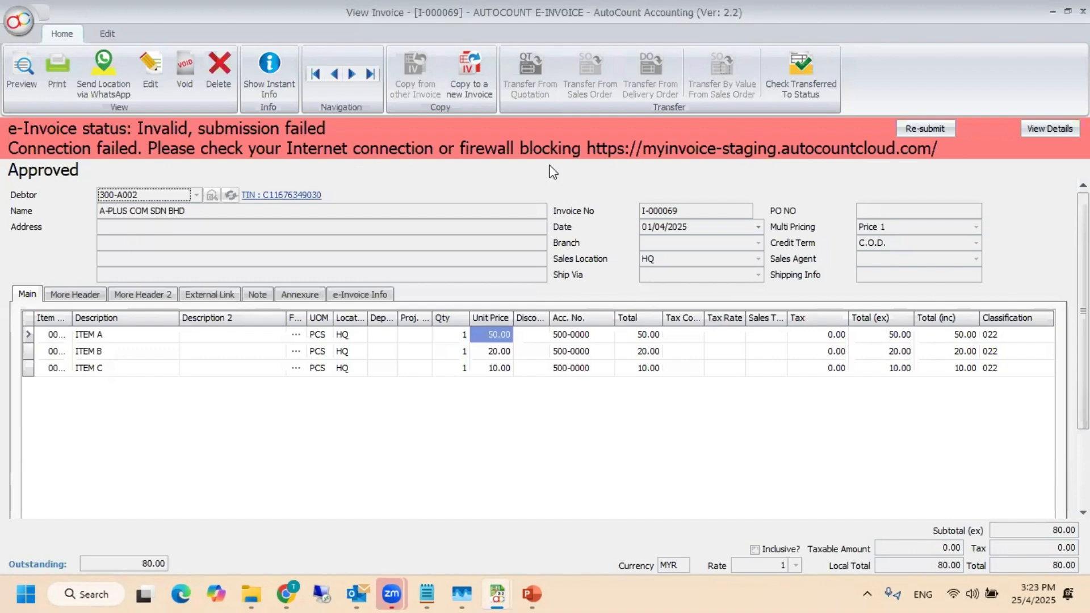
pyautogui.click(1083, 11)
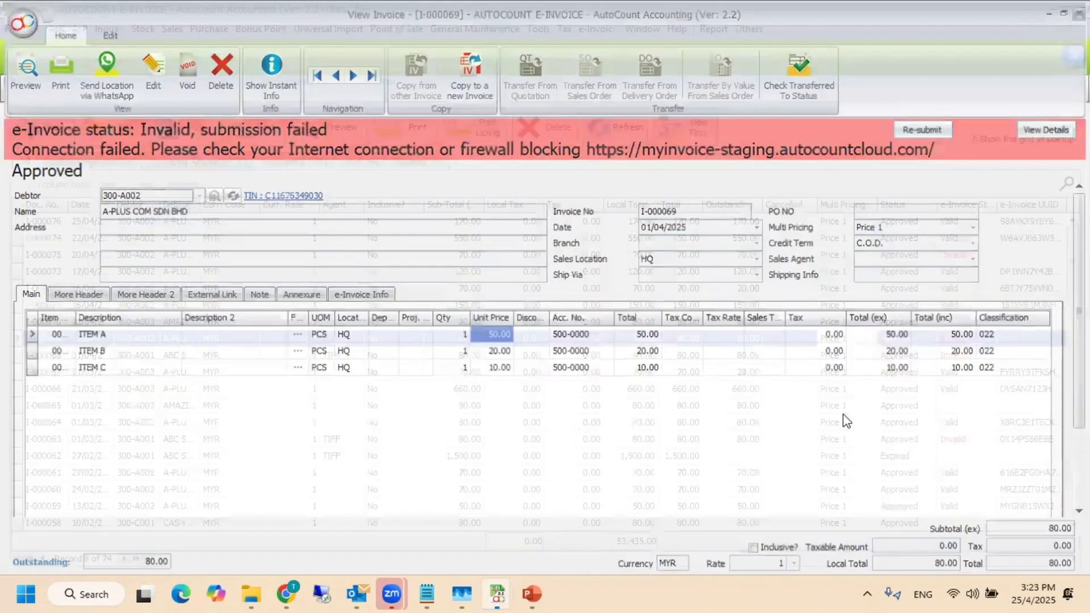
pyautogui.doubleClick(672, 436)
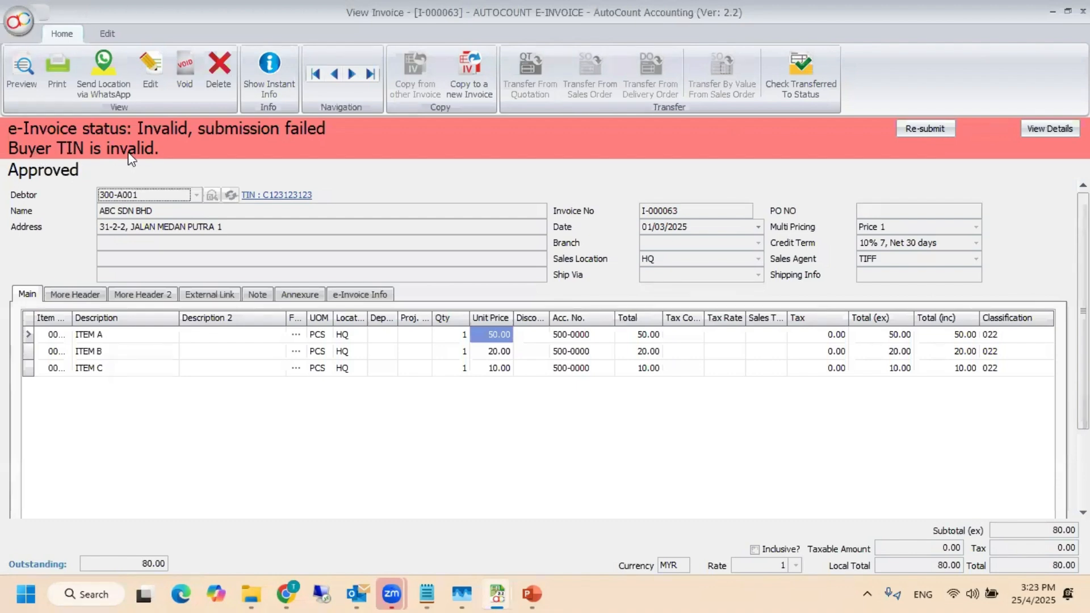
# - Append 00 to I-000063's buyer TIN, save past the LHDN warning, and close the invoice
pyautogui.click(149, 82)
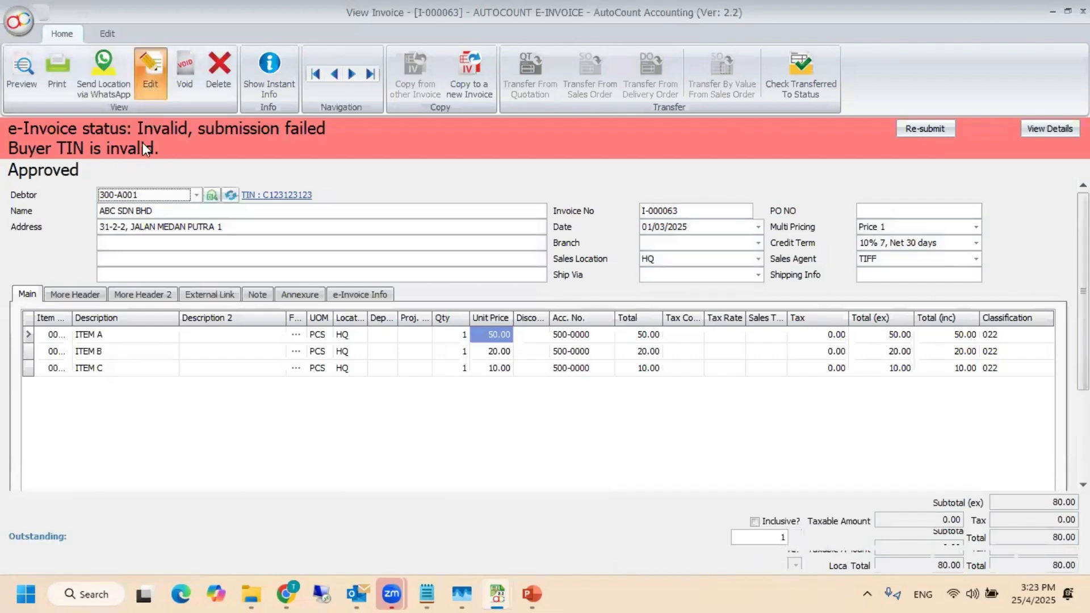
pyautogui.click(278, 197)
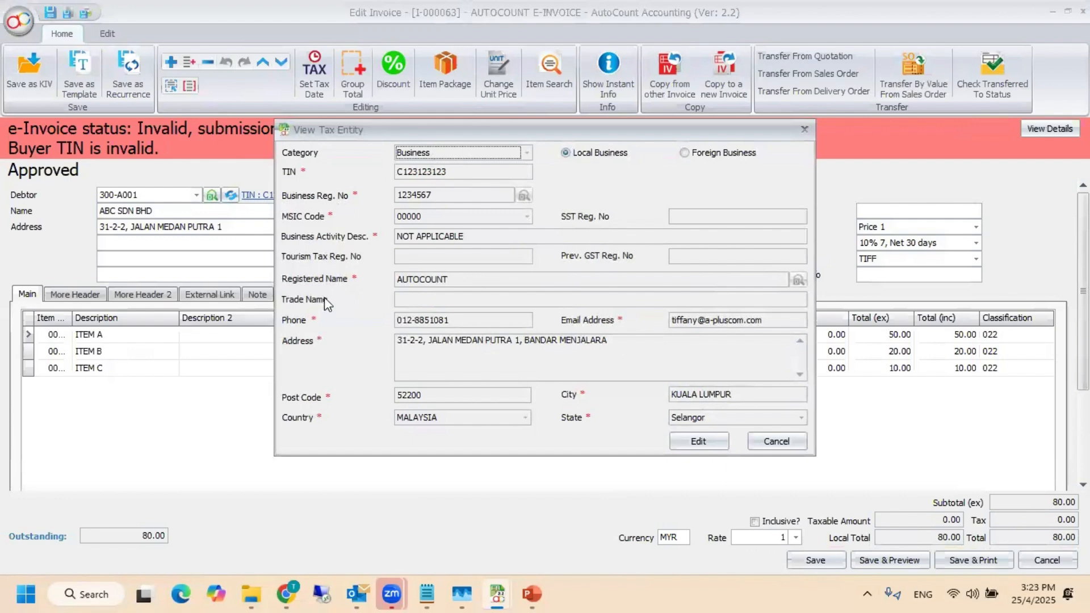
pyautogui.click(687, 449)
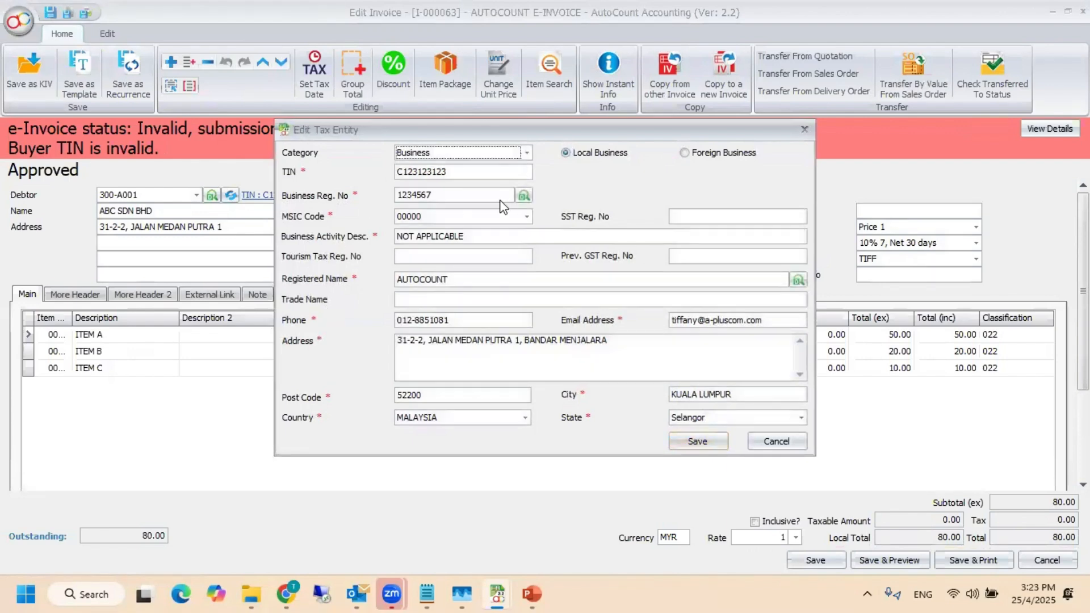
pyautogui.click(457, 174)
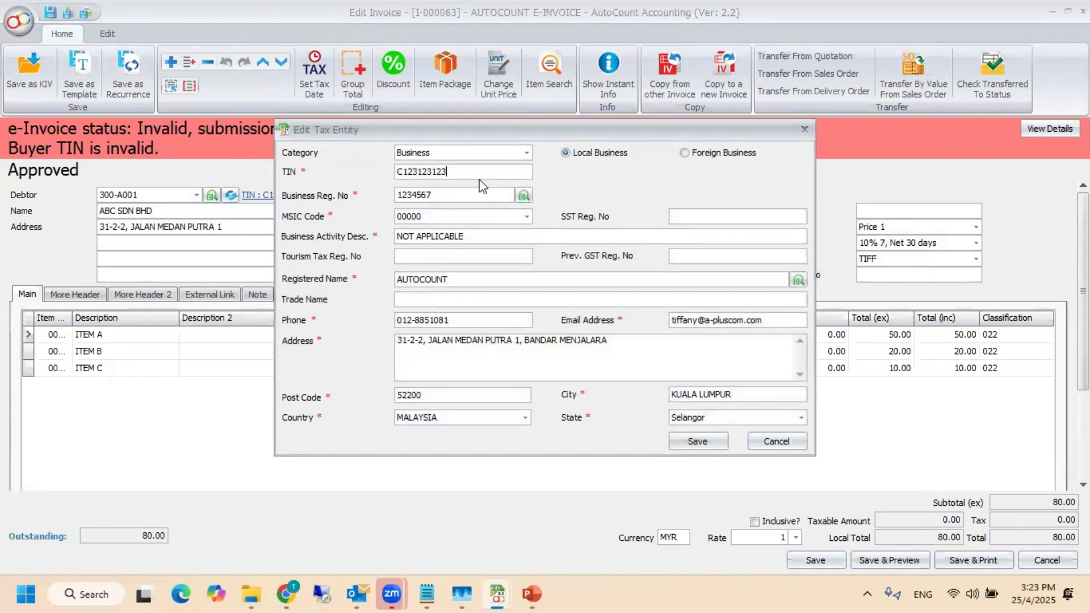
pyautogui.write('00')
pyautogui.click(694, 441)
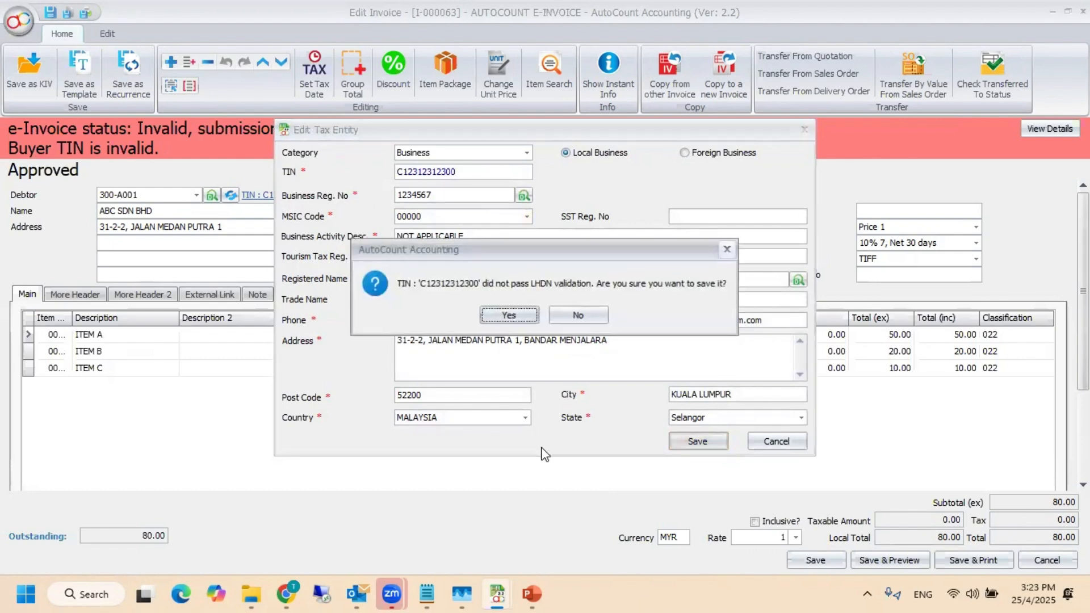
pyautogui.click(507, 316)
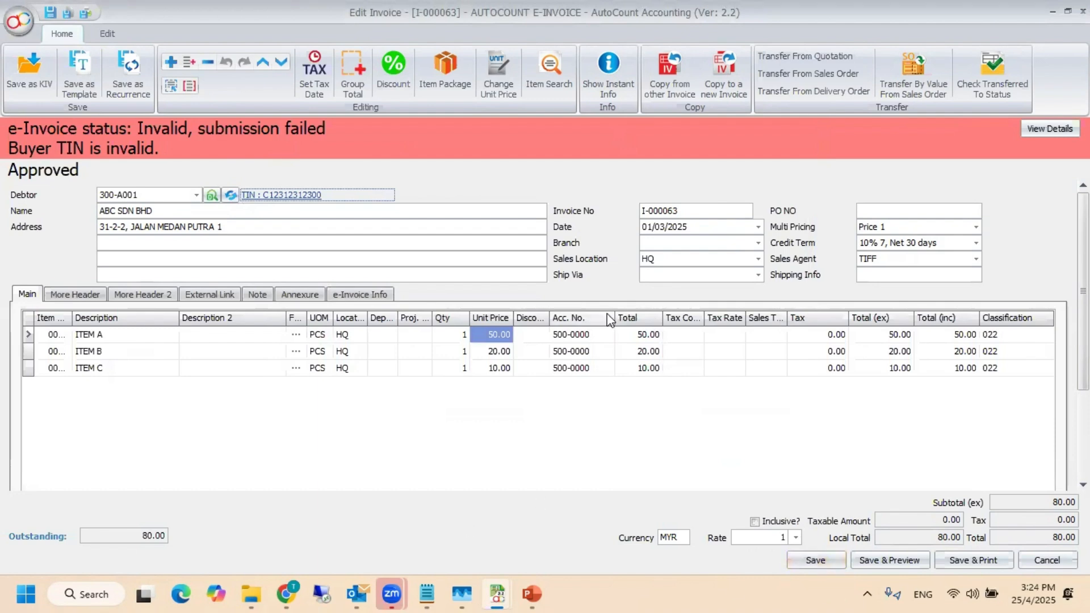
pyautogui.click(604, 231)
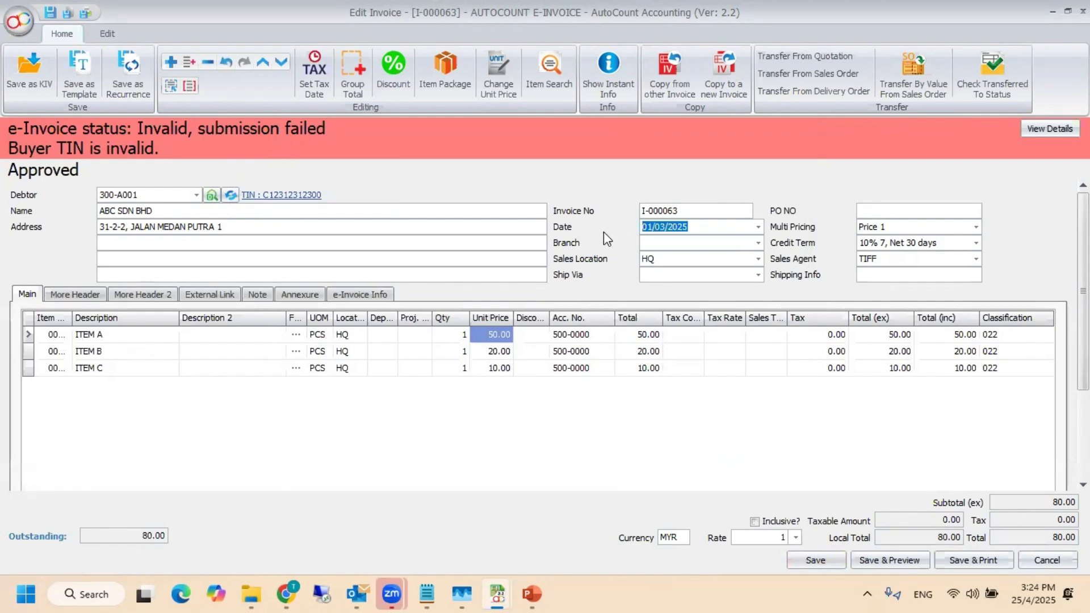
pyautogui.click(1082, 11)
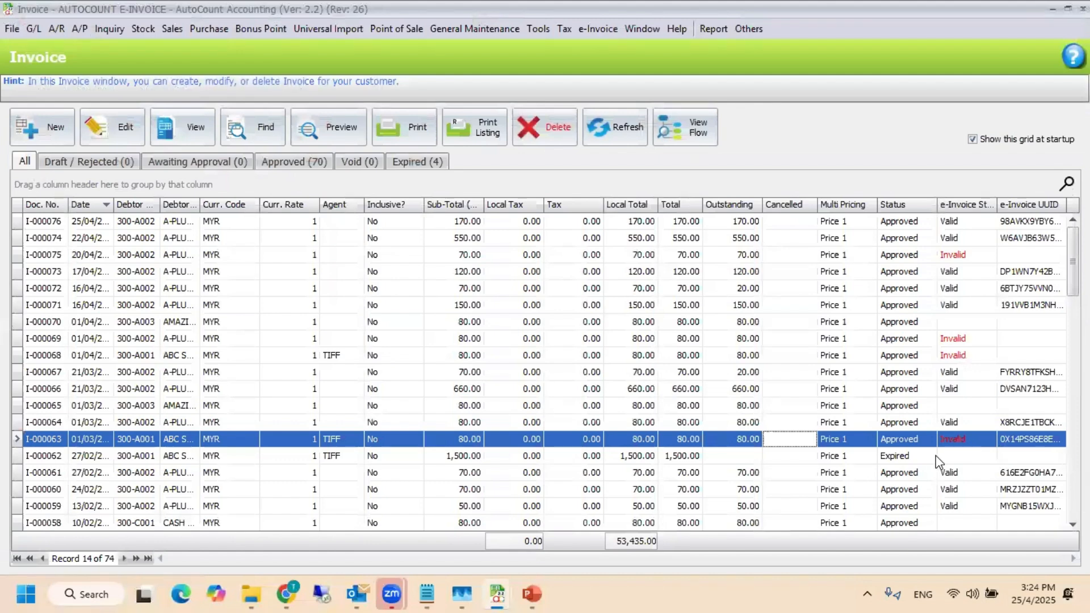
# - Check I-000063's e-Invoice status in the MyInvois portal, then return to AutoCount's main window
pyautogui.click(959, 439)
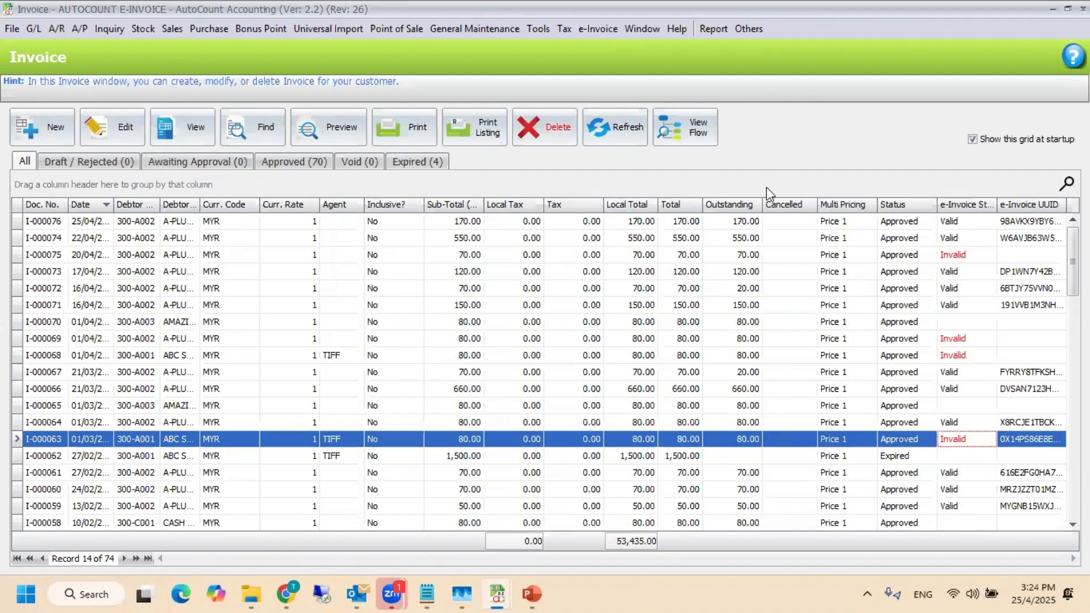
pyautogui.hotkey('alt', 'Tab')
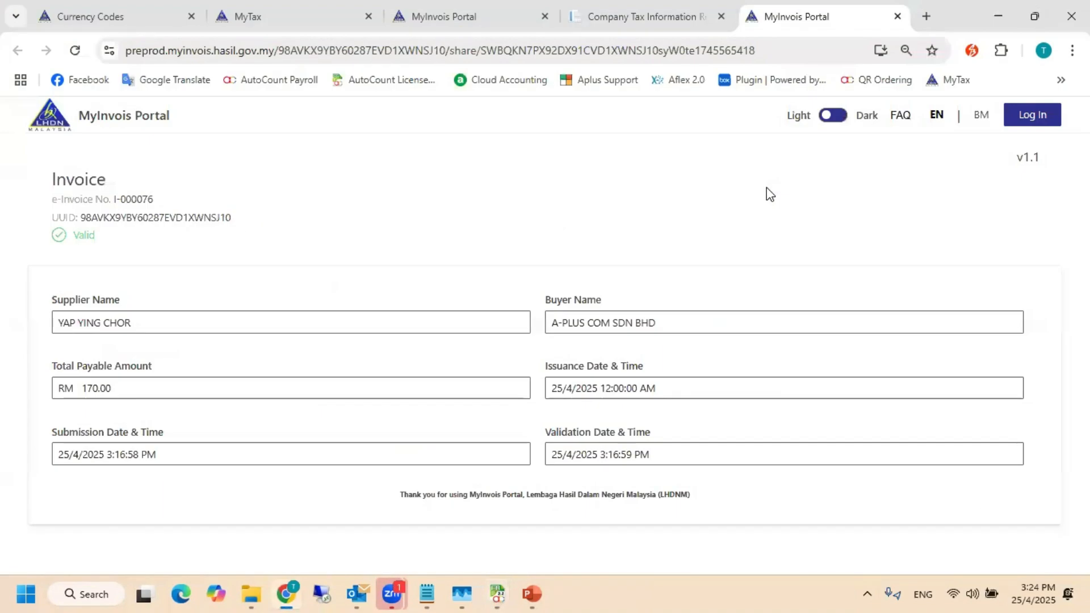
pyautogui.click(498, 592)
pyautogui.click(427, 510)
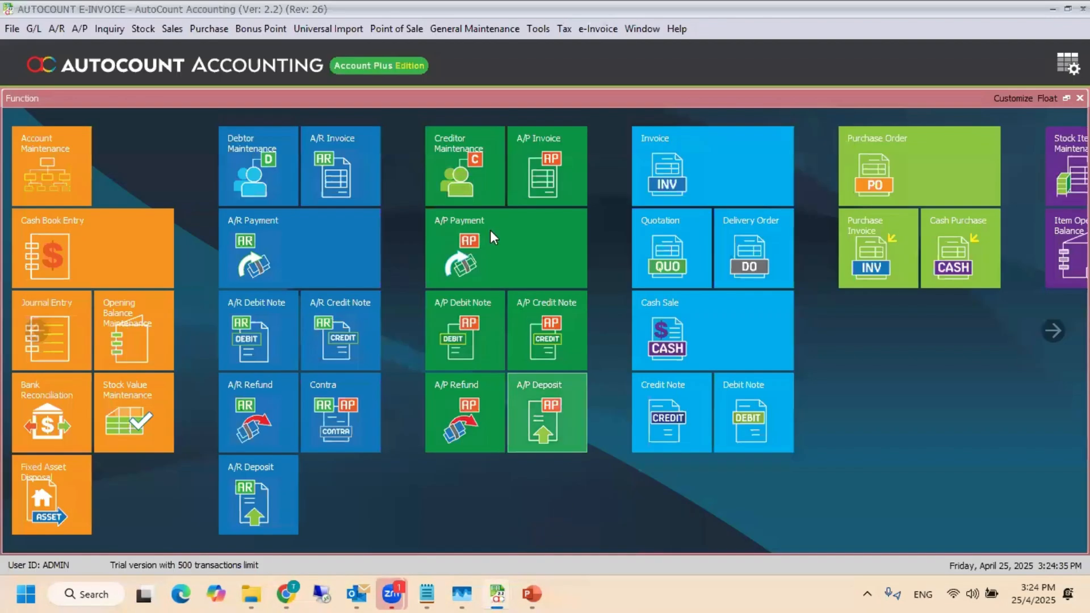
pyautogui.click(54, 33)
# - Review the CASH SALES debtor record without saving, then open the Cash Sale list
pyautogui.click(54, 51)
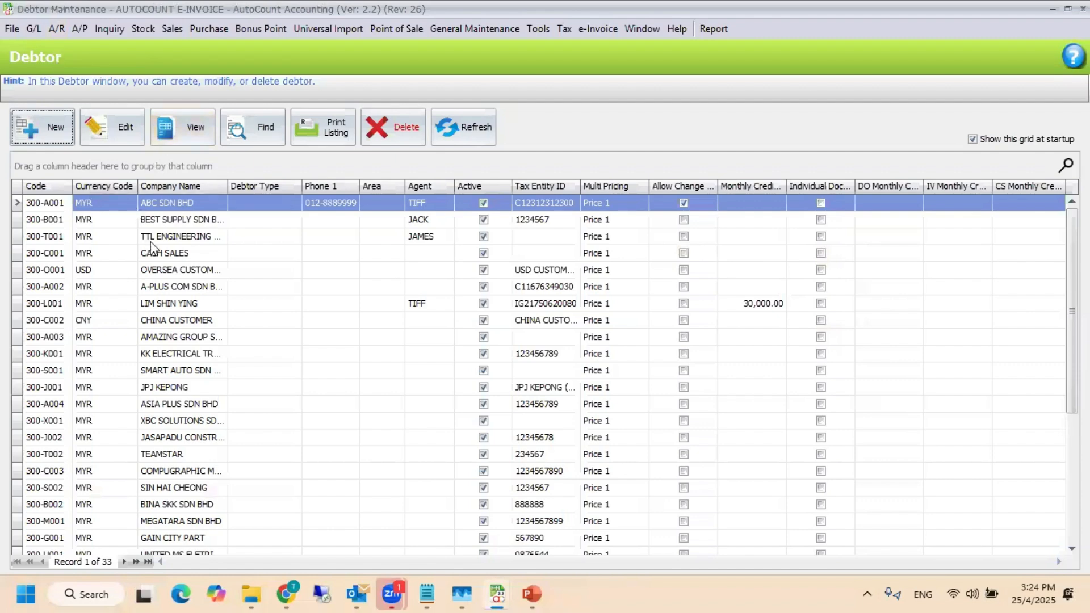
pyautogui.doubleClick(179, 254)
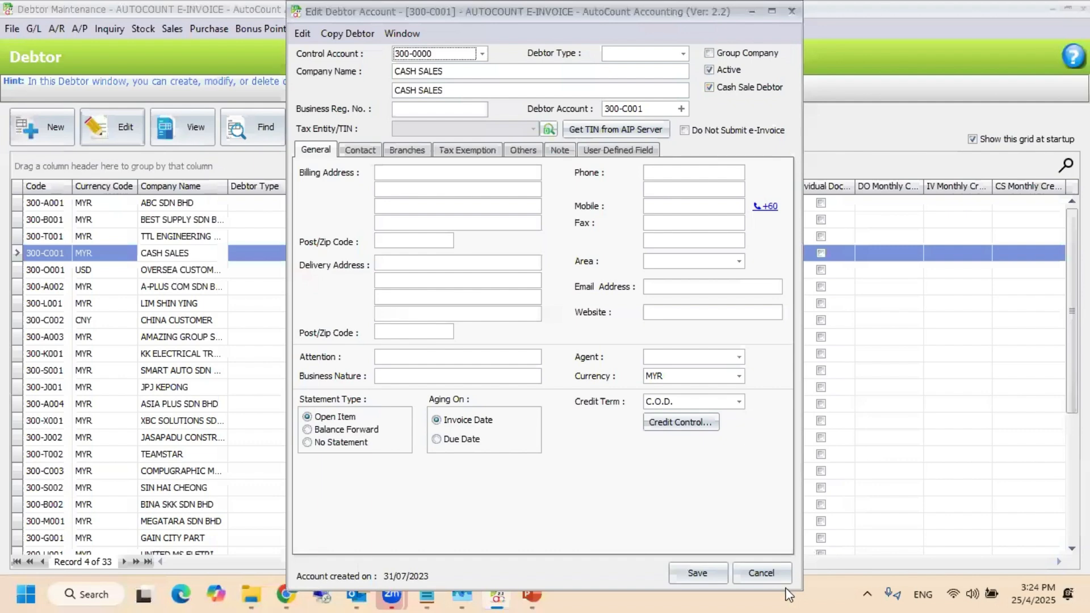
pyautogui.click(762, 573)
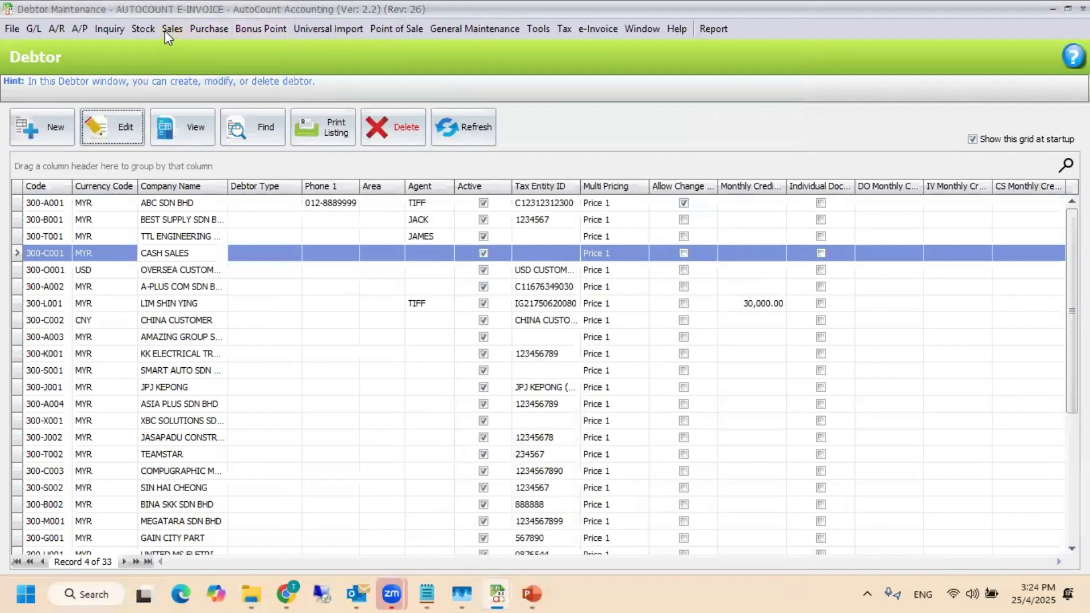
pyautogui.click(165, 31)
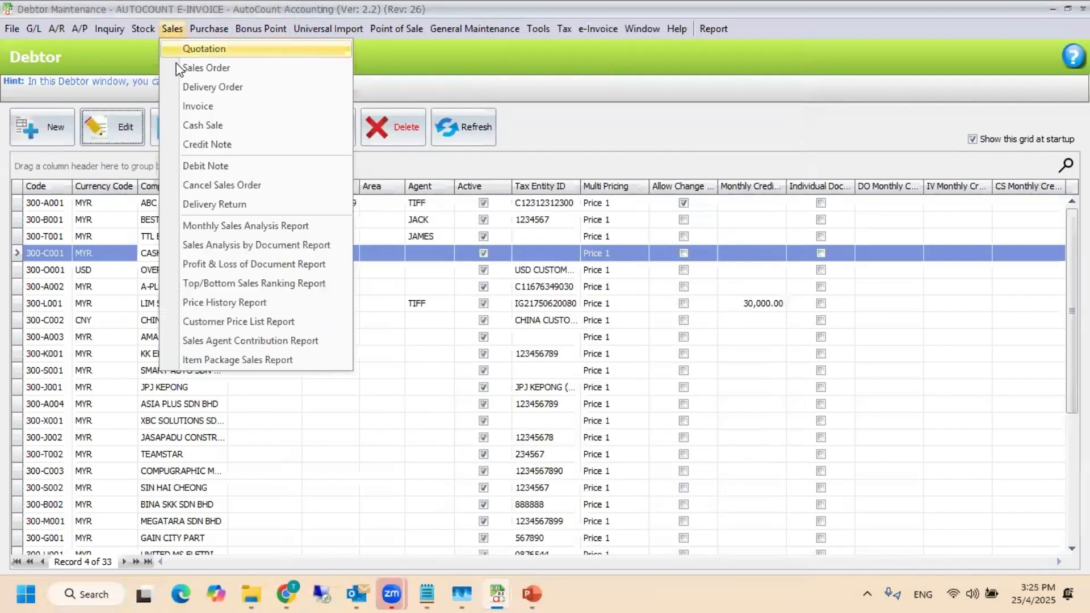
pyautogui.click(186, 125)
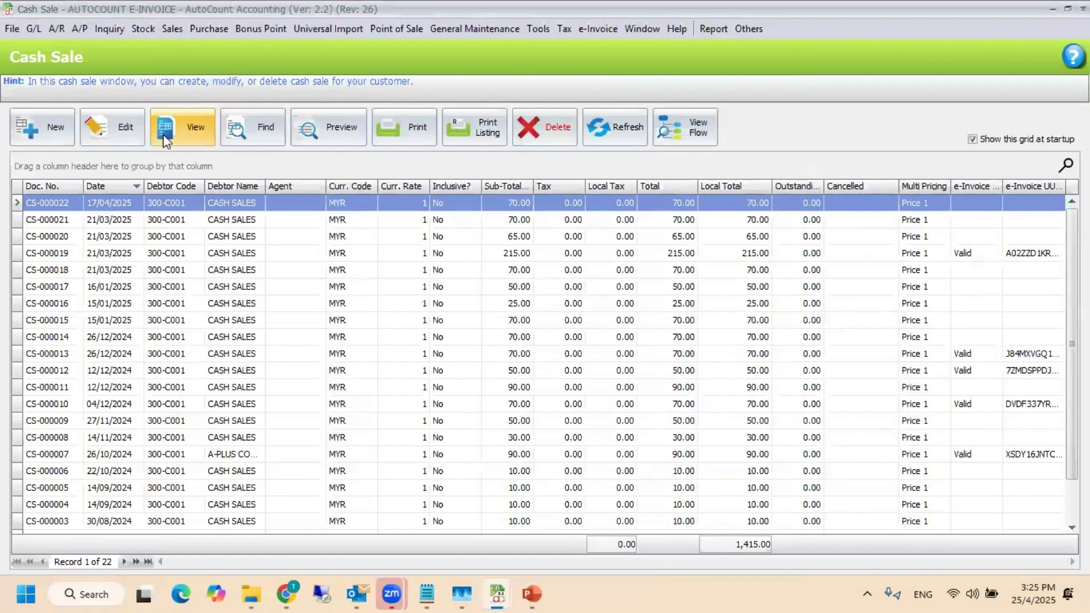
# - Start a new cash sale for debtor CASH SALES with ITEM A on the first line
pyautogui.click(40, 134)
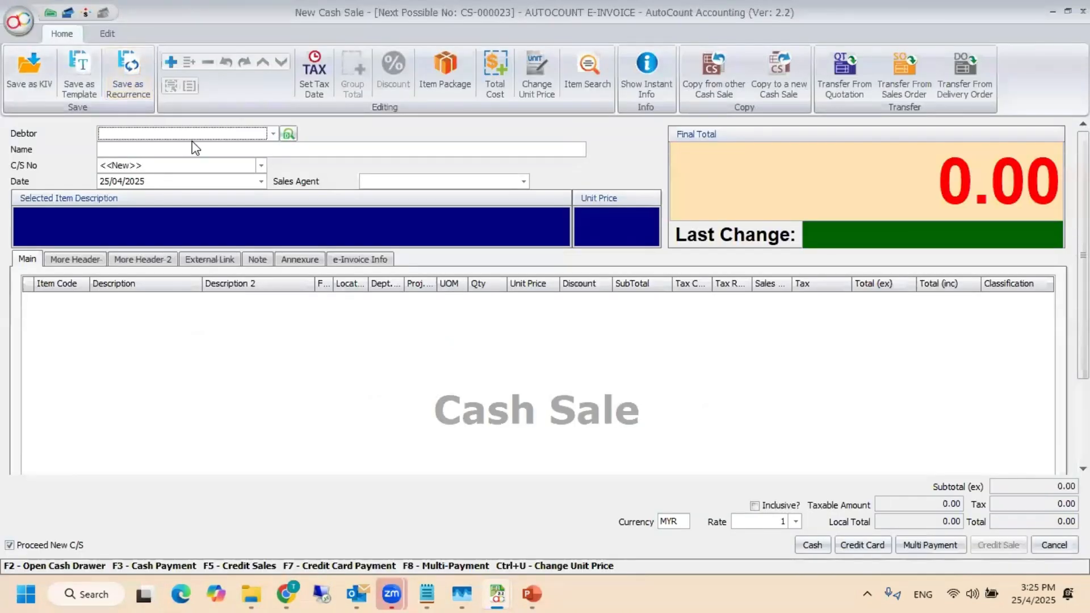
pyautogui.click(189, 135)
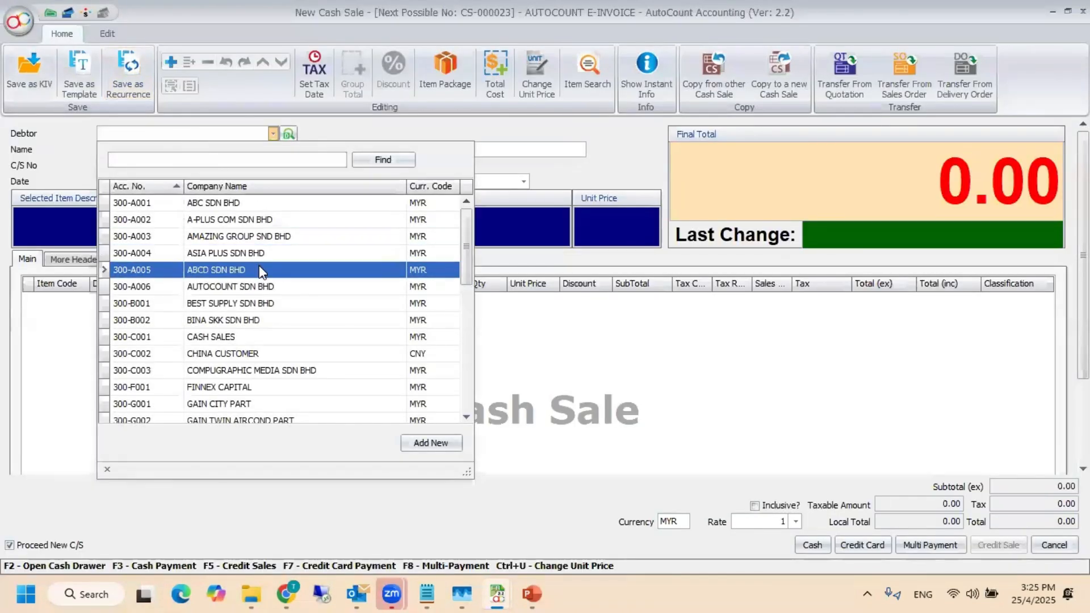
pyautogui.click(258, 337)
pyautogui.rightClick(156, 314)
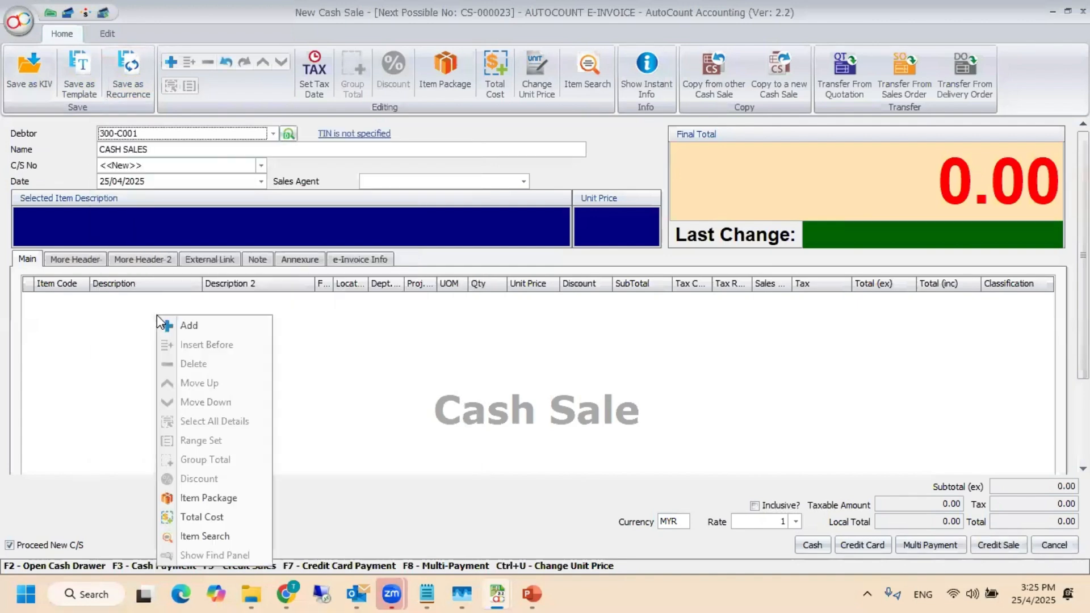
pyautogui.click(190, 327)
pyautogui.click(83, 202)
pyautogui.click(301, 269)
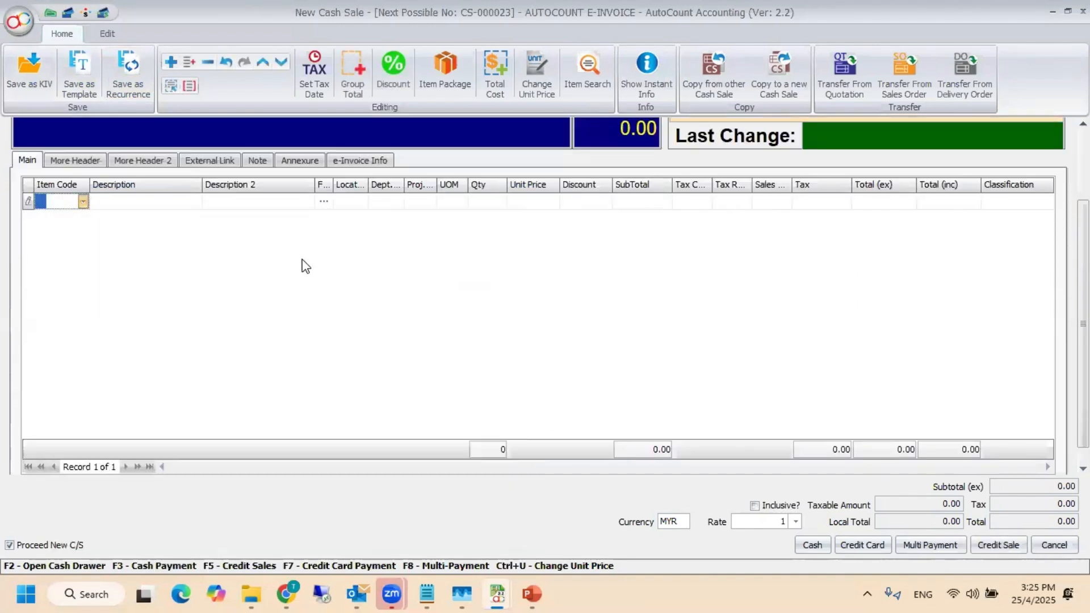
# - Add ITEM B and ITEM C as the second and third sale lines
pyautogui.rightClick(302, 263)
pyautogui.click(315, 270)
pyautogui.click(83, 219)
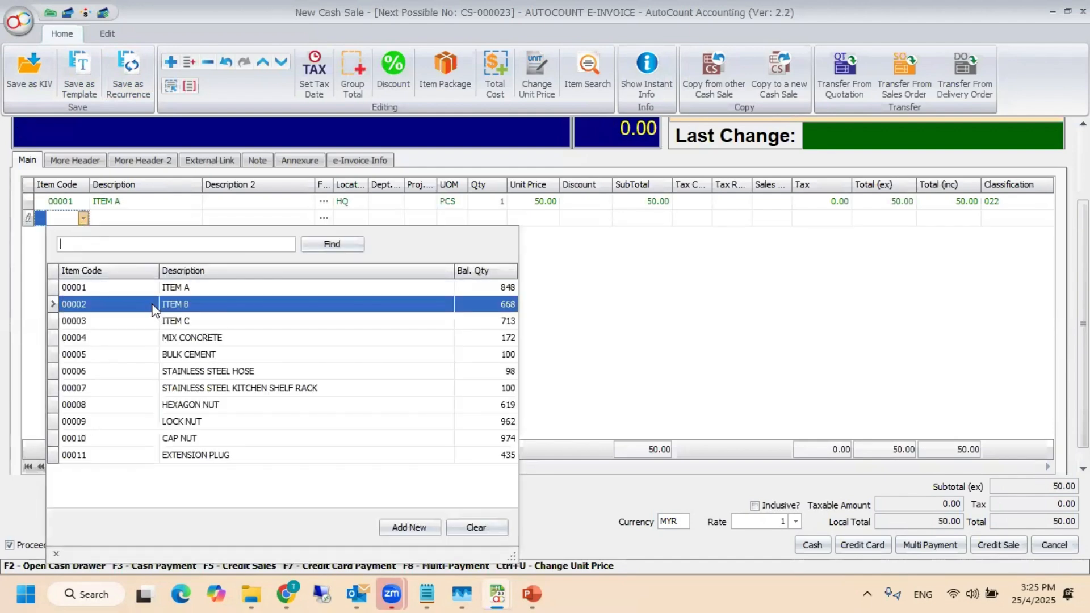
pyautogui.click(156, 304)
pyautogui.rightClick(154, 283)
pyautogui.click(165, 290)
pyautogui.click(82, 235)
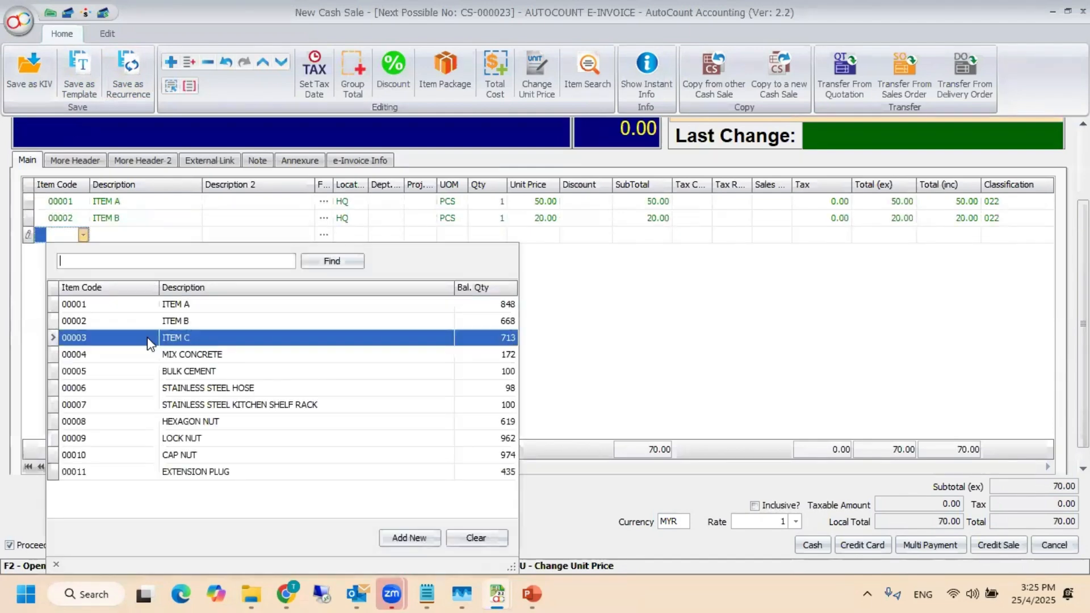
pyautogui.click(358, 336)
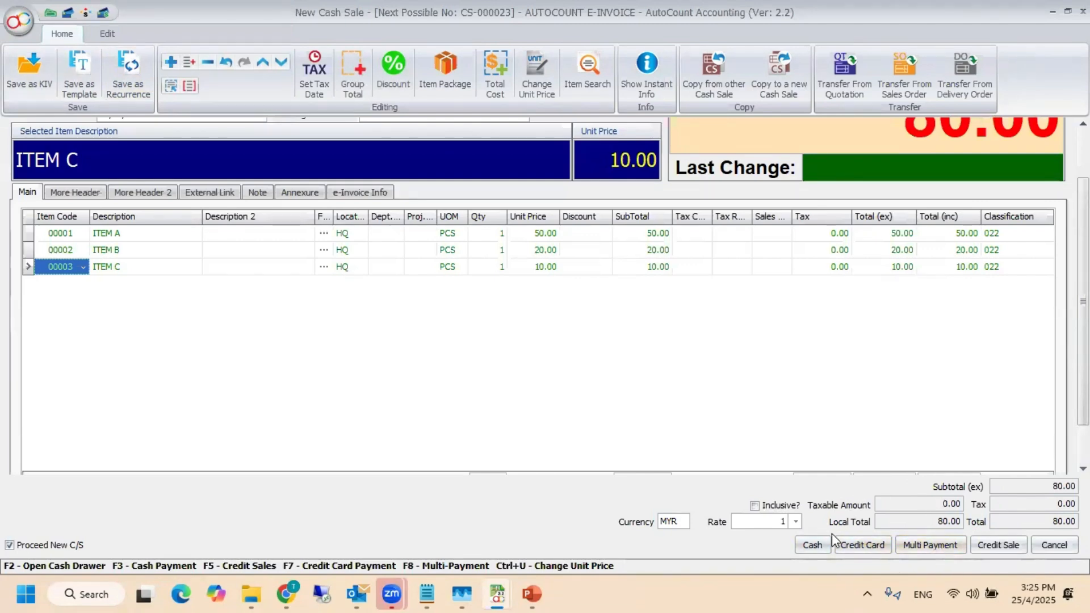
# - Pay the 80.00 total with 100 cash and save the sale
pyautogui.click(812, 543)
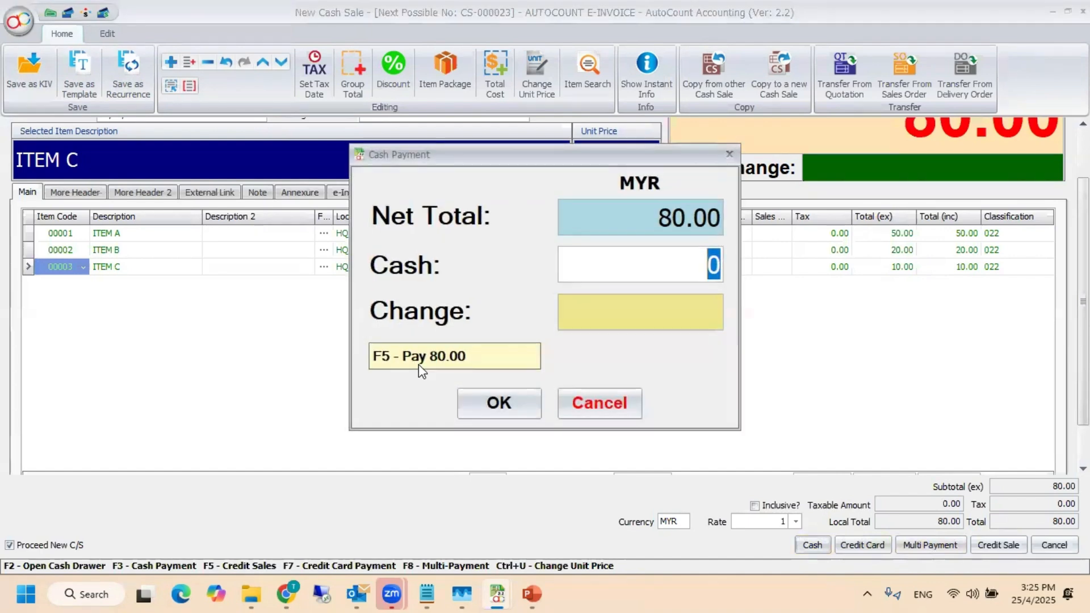
pyautogui.write('1')
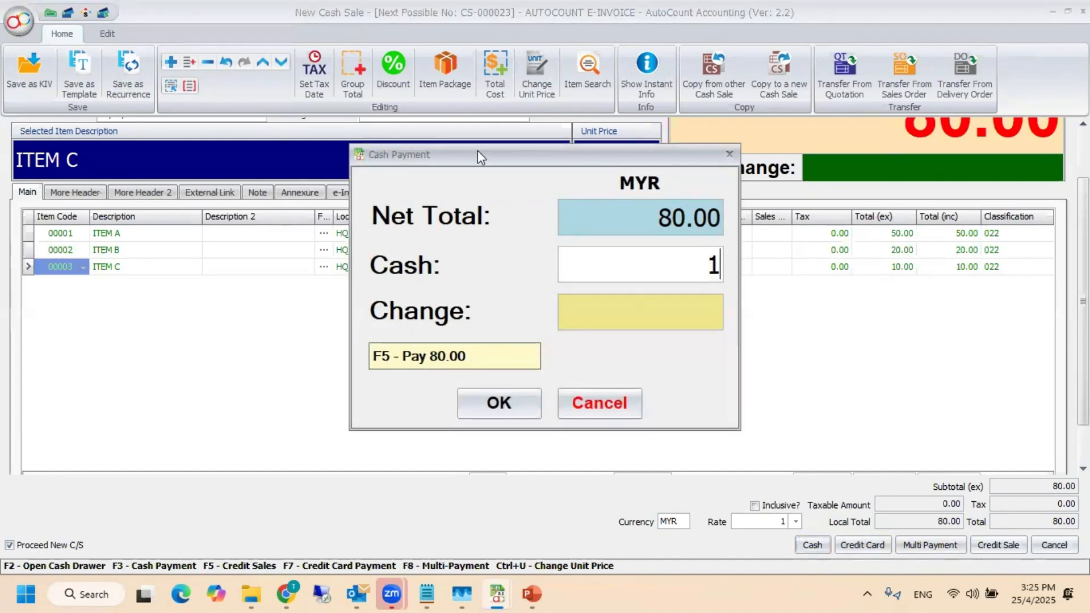
pyautogui.write('00')
pyautogui.press('Return')
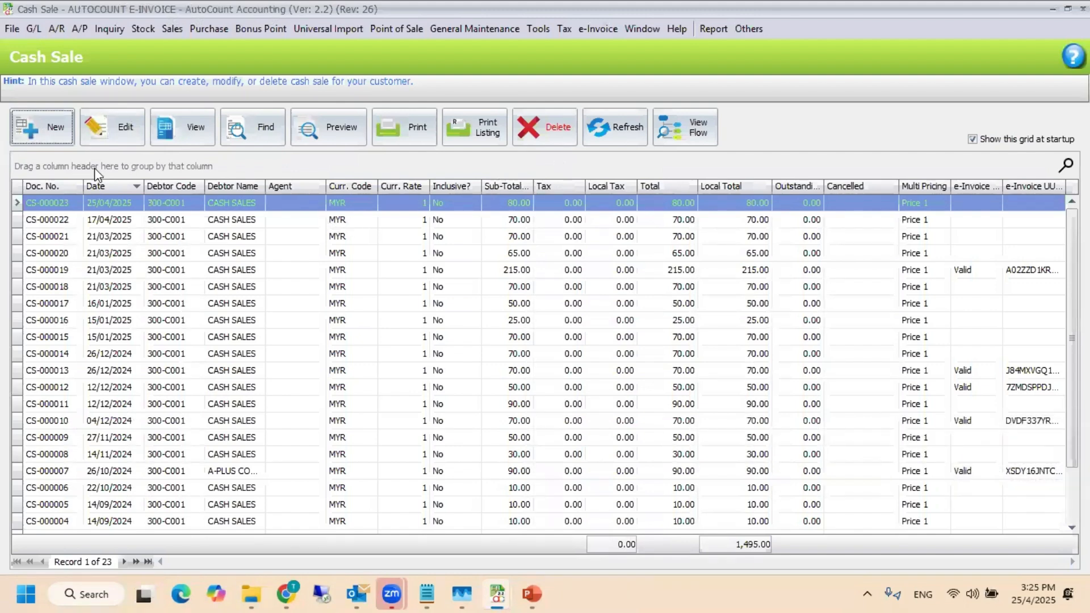
# - Select cash sale CS-000023 in the list and open the Tax menu
pyautogui.click(194, 204)
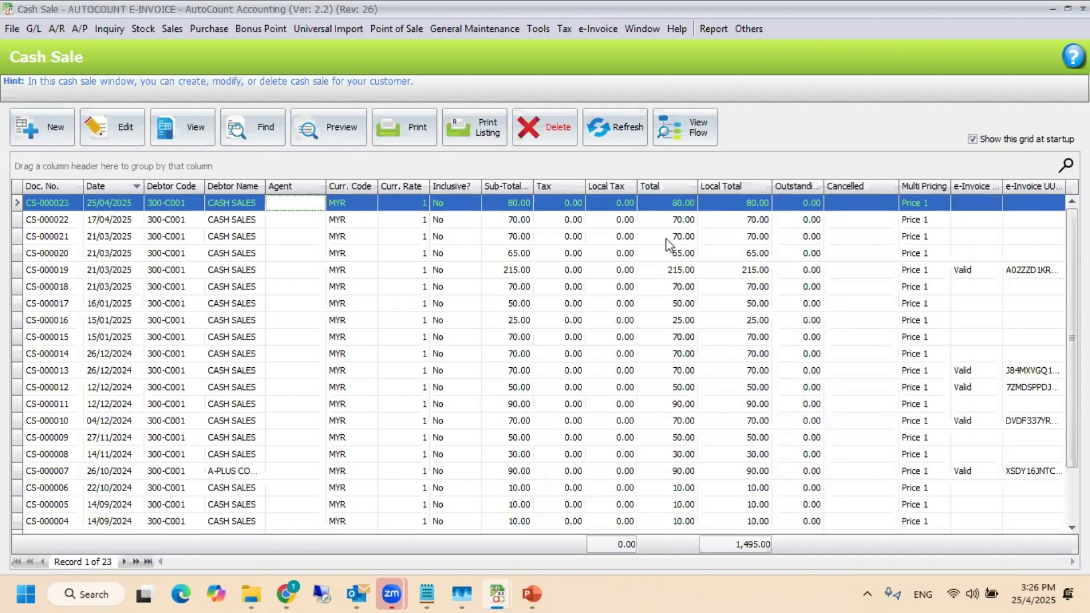
pyautogui.click(400, 207)
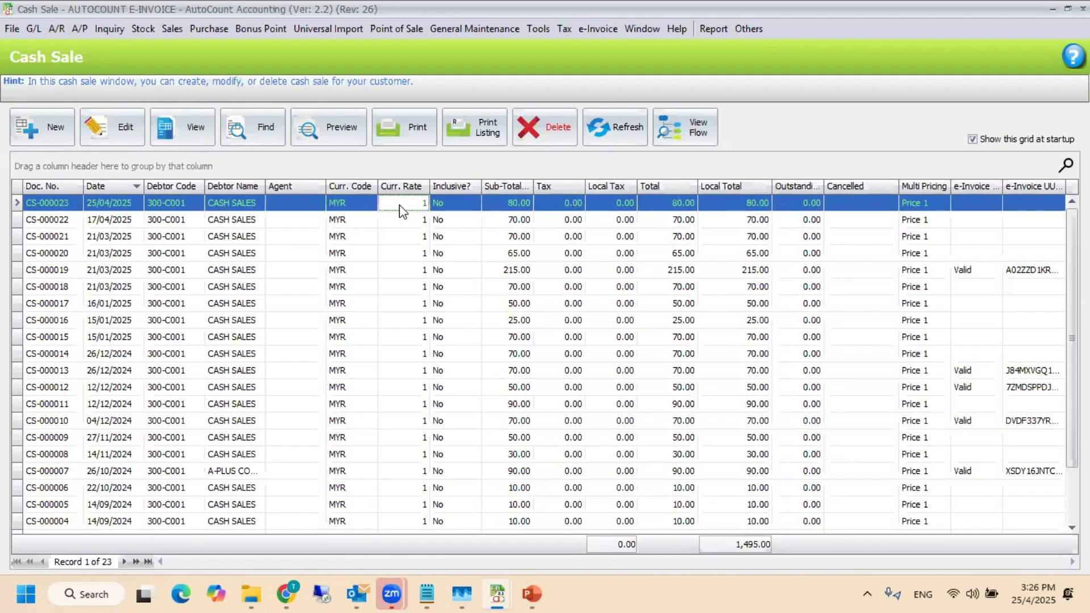
pyautogui.click(563, 29)
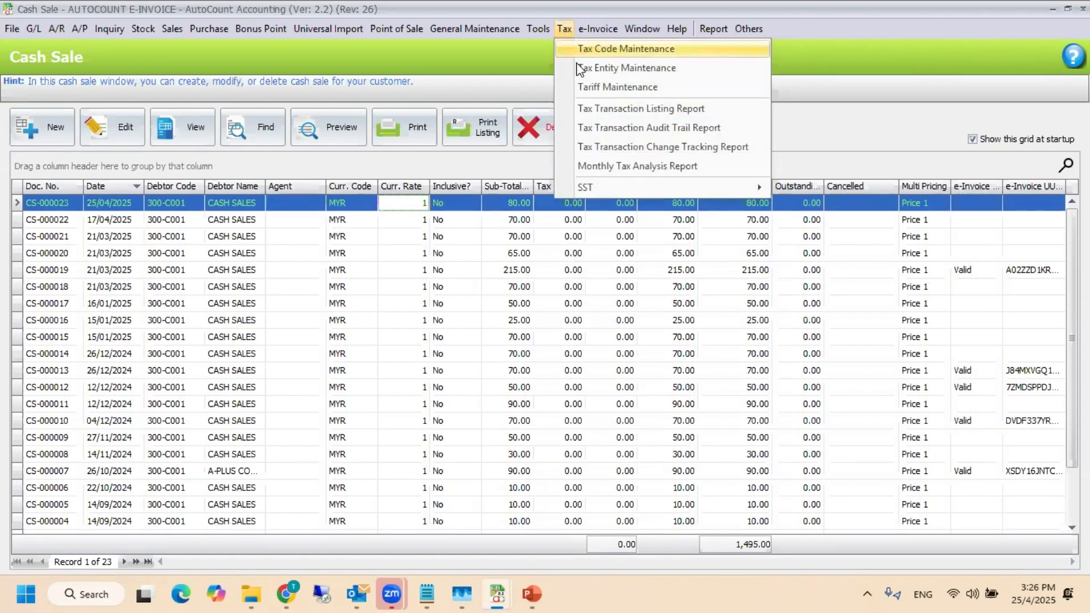
pyautogui.click(611, 67)
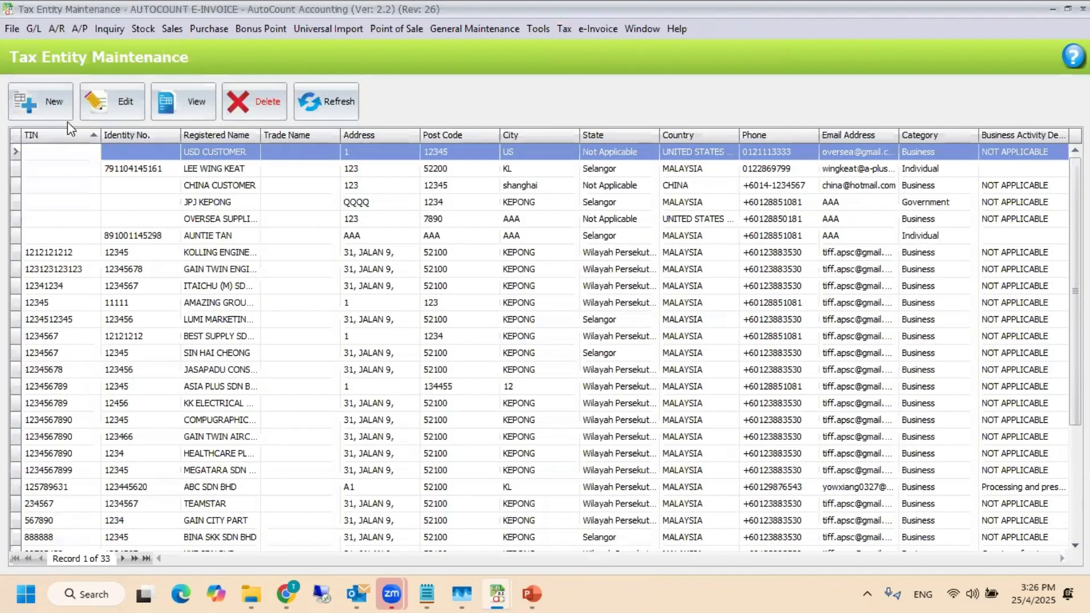
pyautogui.click(42, 102)
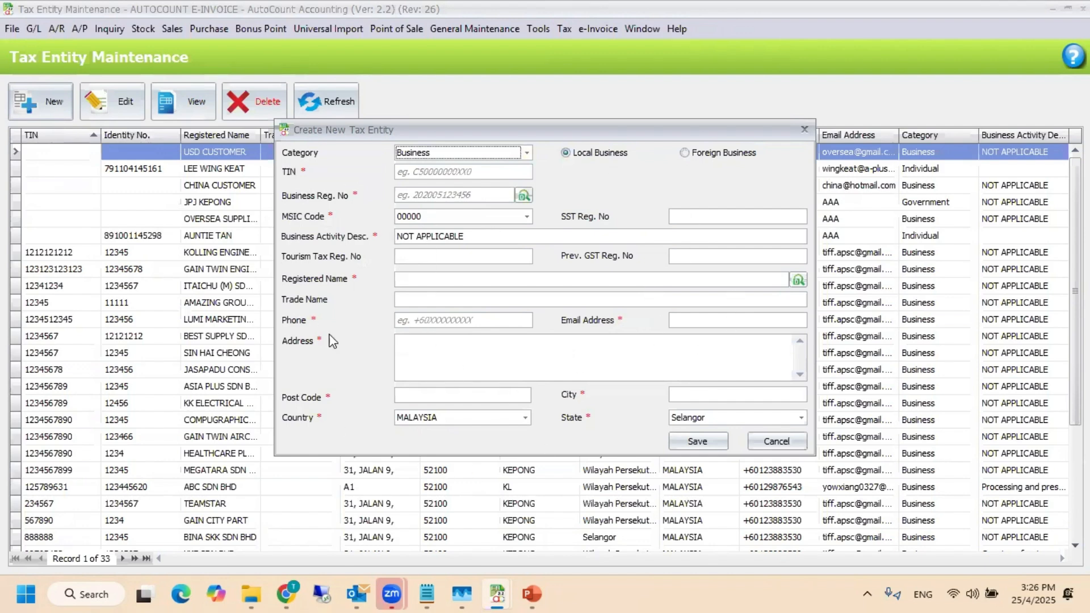
pyautogui.click(786, 442)
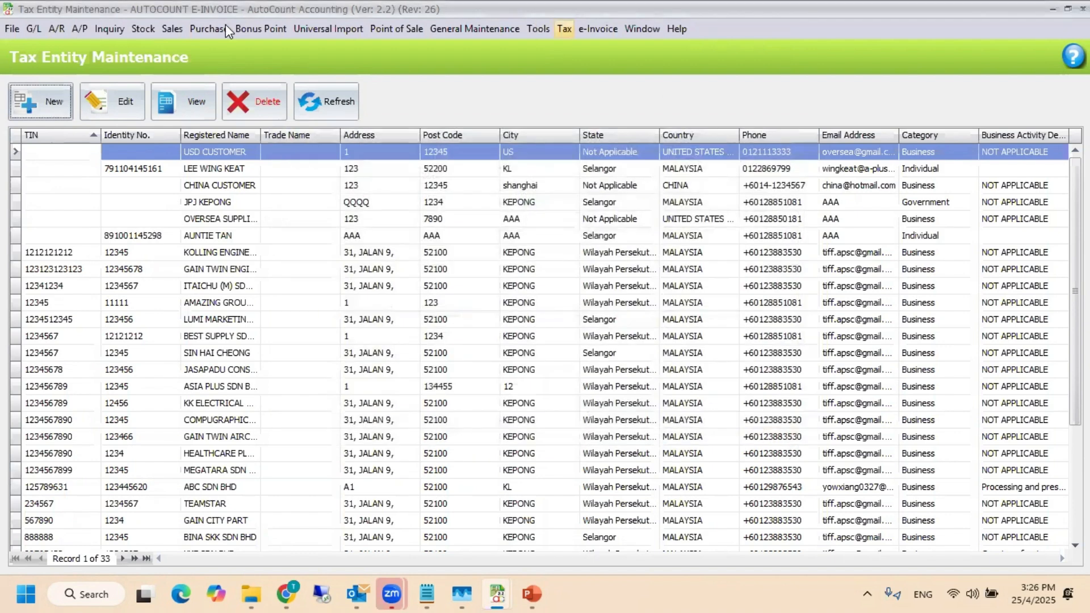
pyautogui.click(165, 31)
pyautogui.click(182, 128)
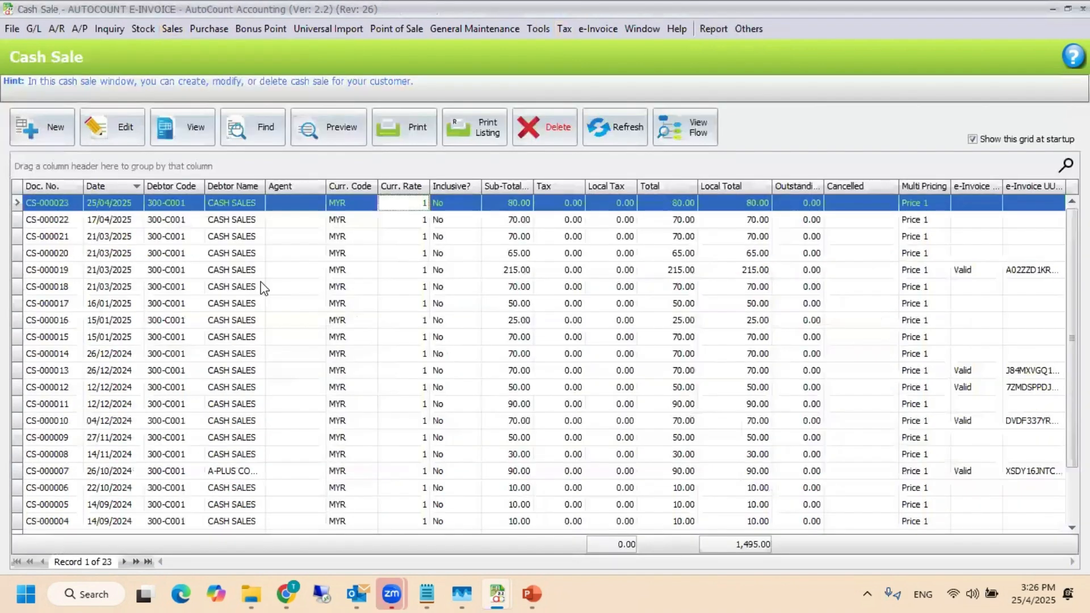
# - Edit CS-000023 and set its tax entity to A-PLUS COM SDN BHD, searched with A-P
pyautogui.click(257, 201)
pyautogui.click(128, 205)
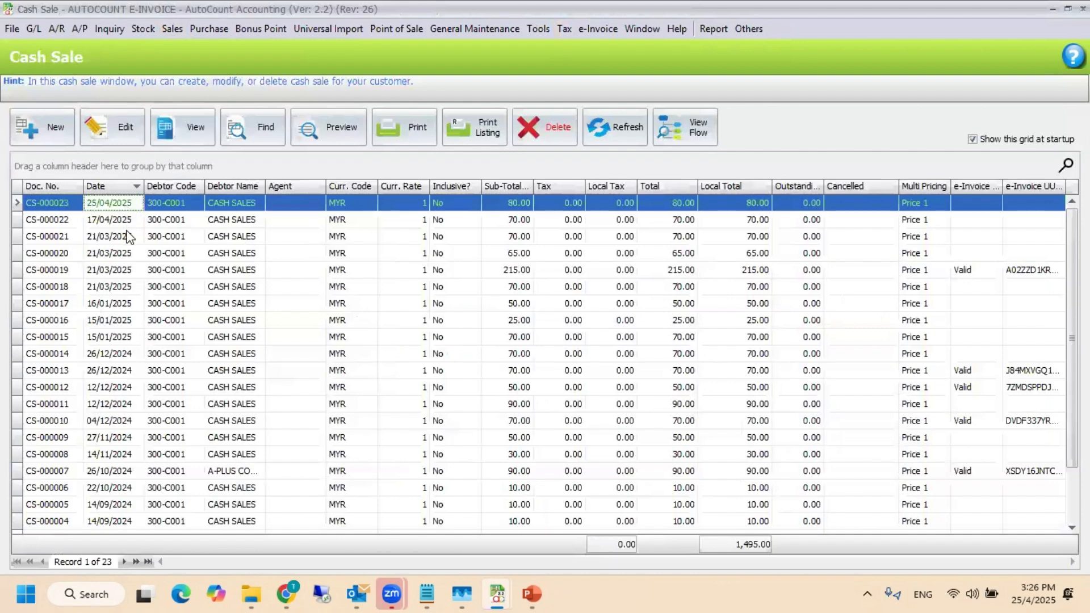
pyautogui.click(120, 130)
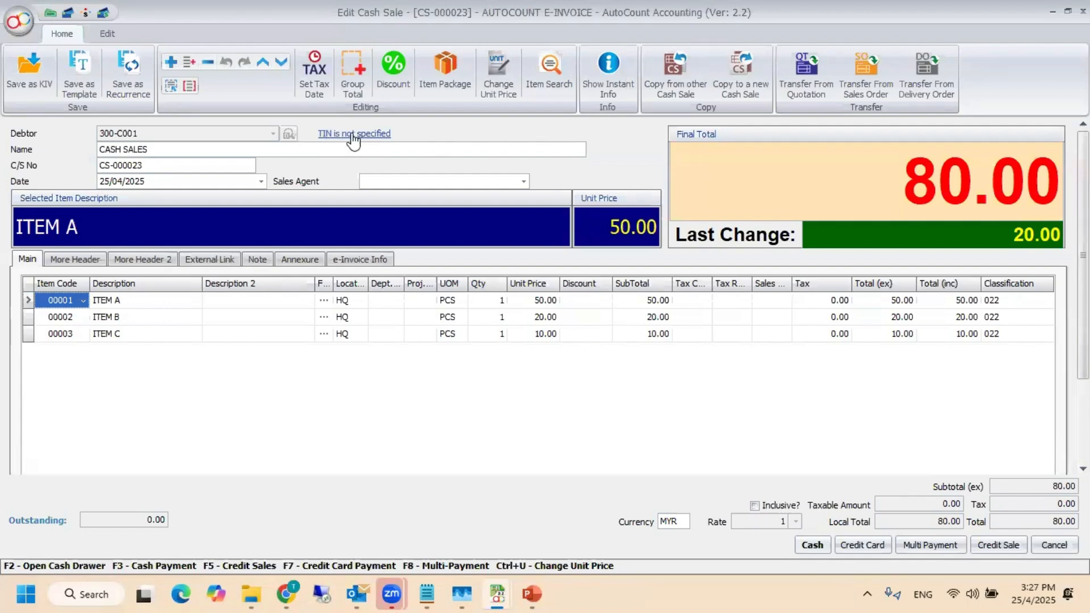
pyautogui.click(353, 138)
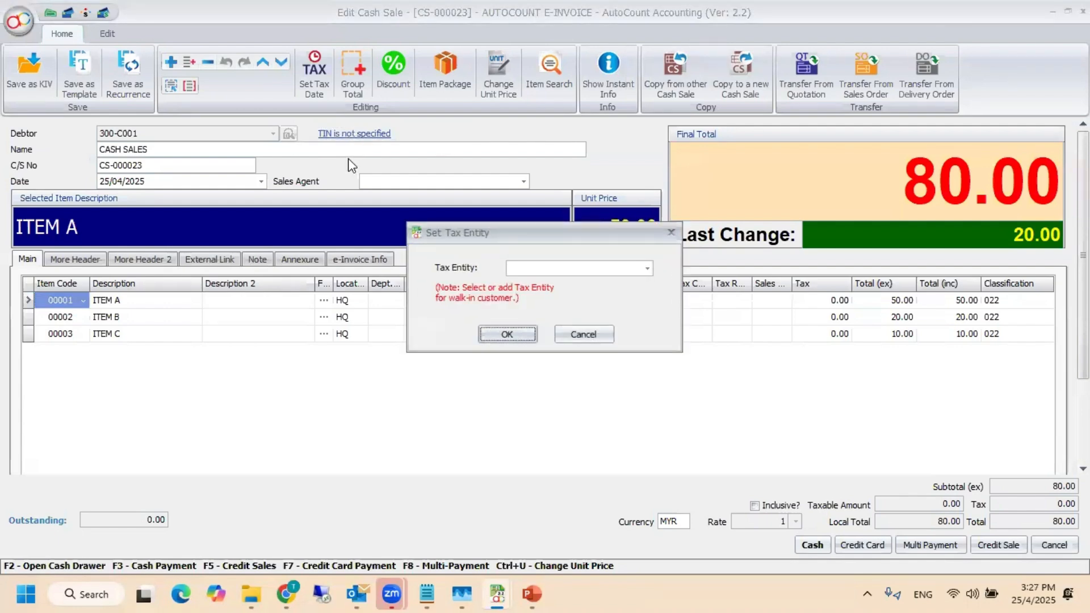
pyautogui.click(646, 269)
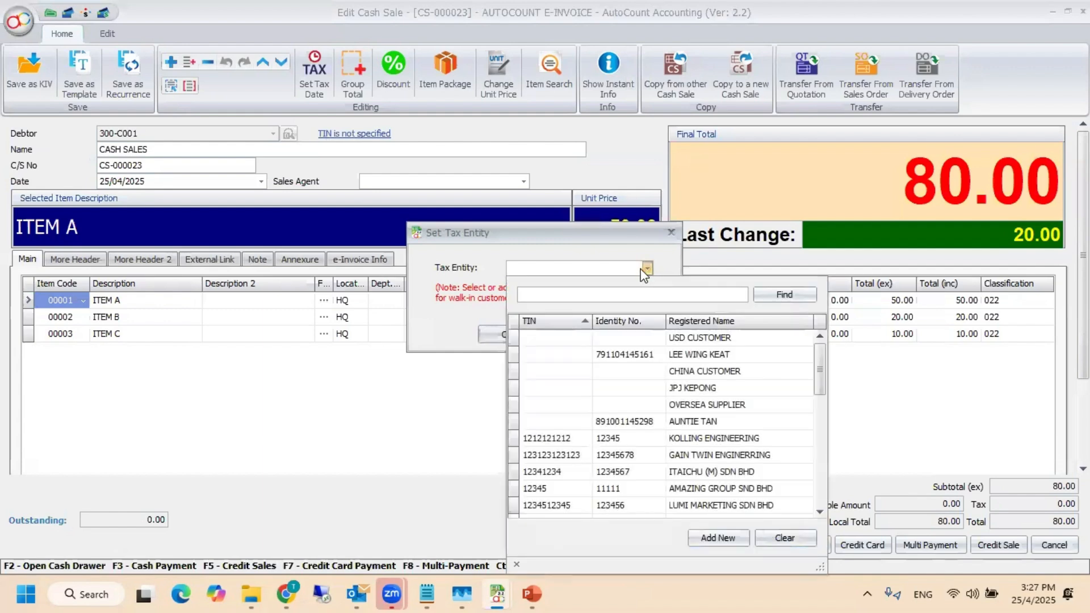
pyautogui.scroll(-1, 617, 440)
pyautogui.scroll(1, 618, 440)
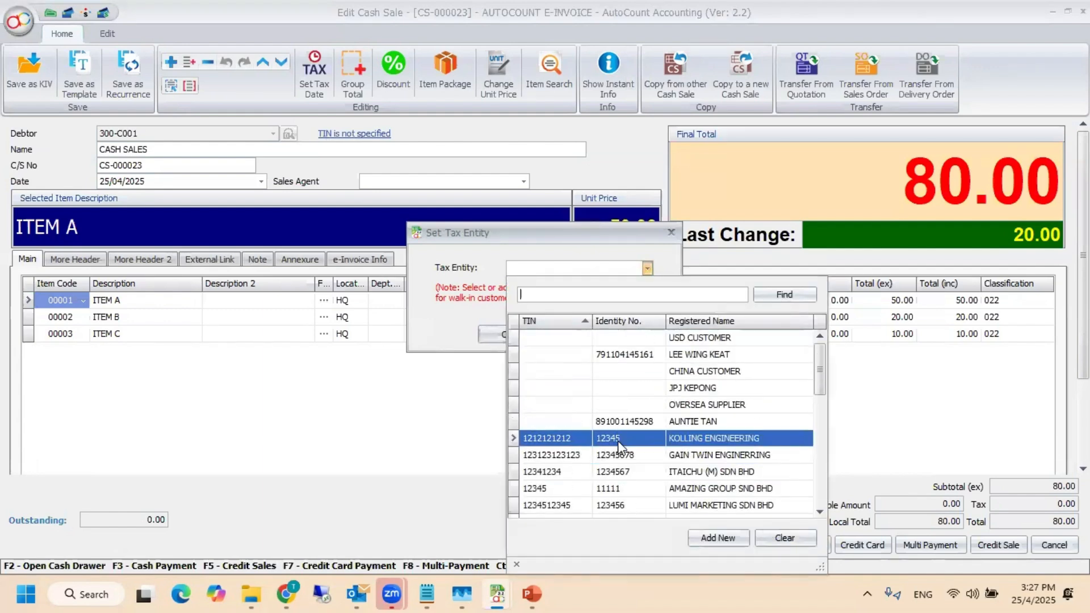
pyautogui.scroll(-2, 618, 440)
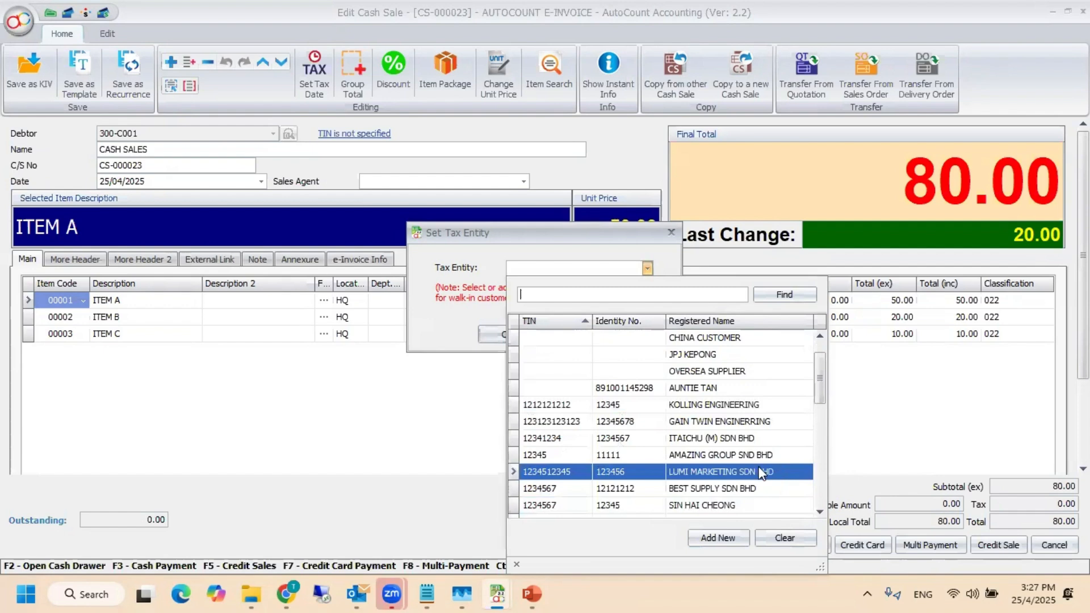
pyautogui.scroll(-1, 761, 473)
pyautogui.scroll(-2, 762, 473)
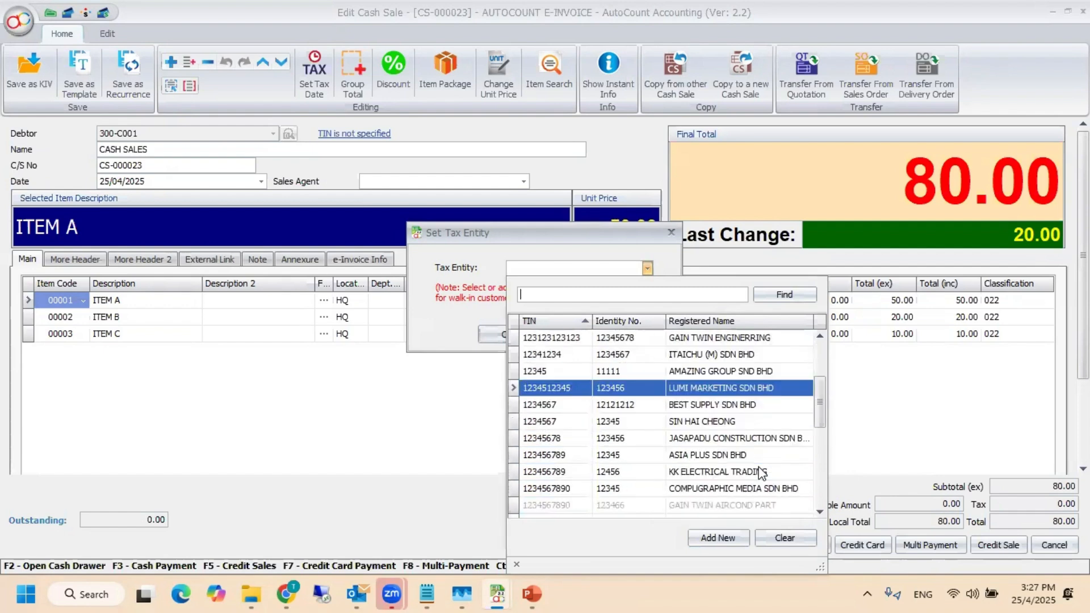
pyautogui.scroll(3, 762, 473)
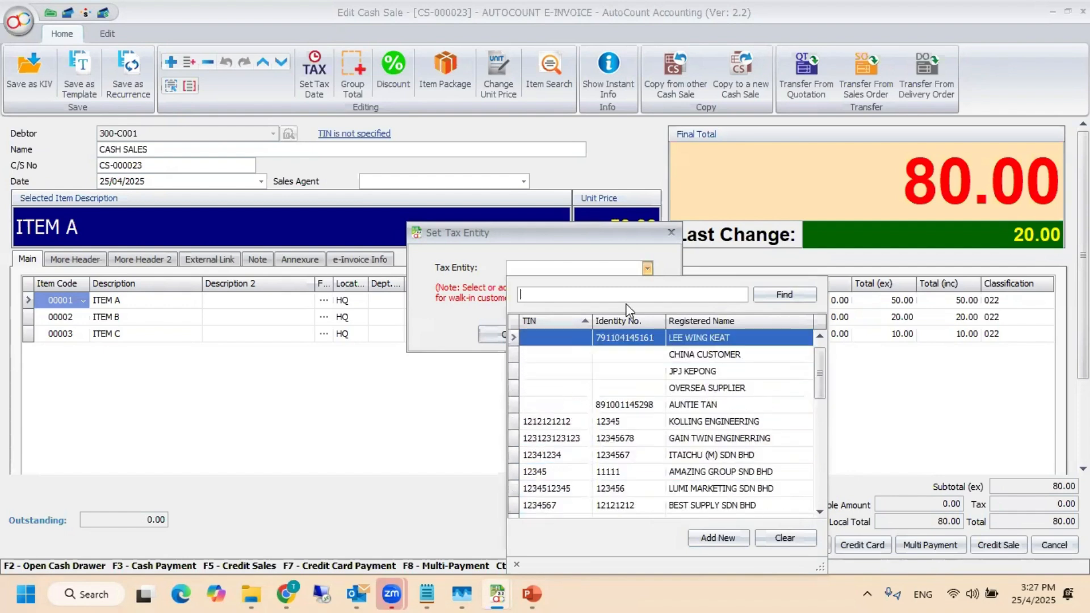
pyautogui.write('A-P')
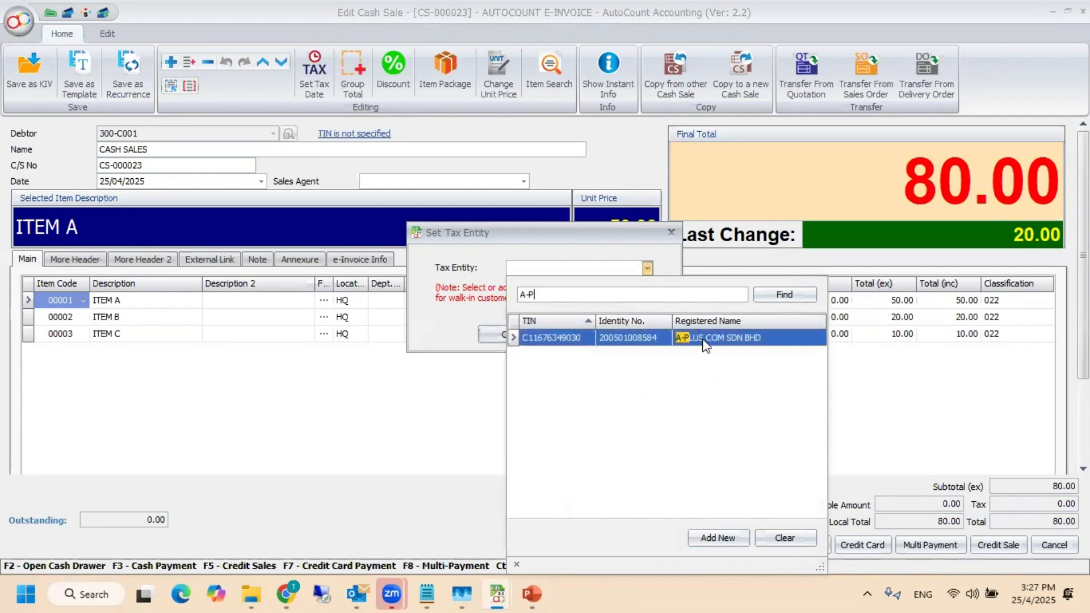
pyautogui.click(704, 339)
pyautogui.click(525, 332)
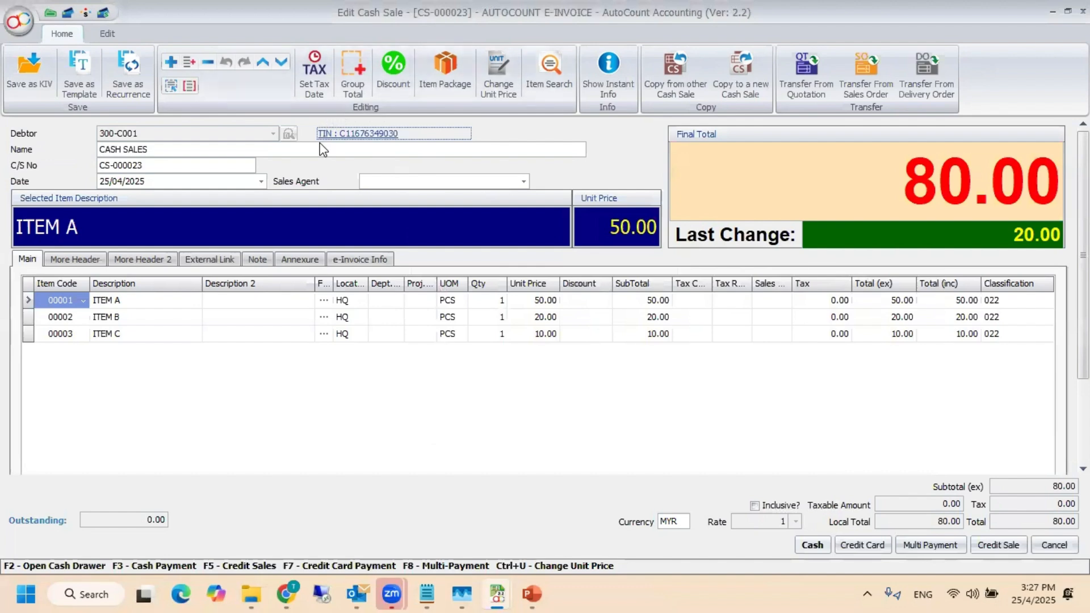
# - Resave the sale with cash payment and check its Pending e-Invoice status
pyautogui.click(812, 545)
pyautogui.click(512, 407)
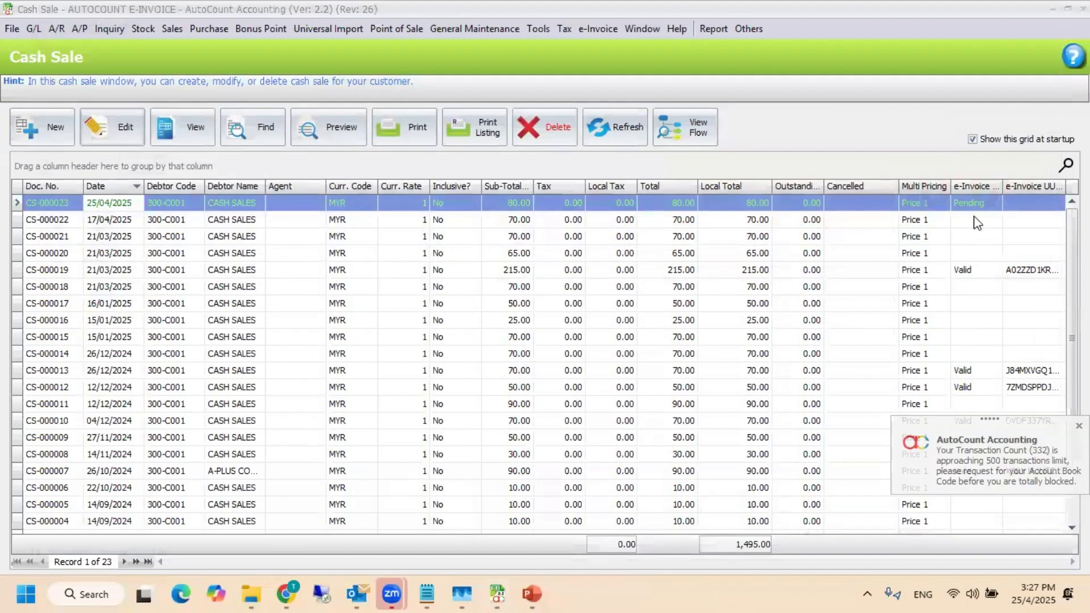
pyautogui.click(980, 208)
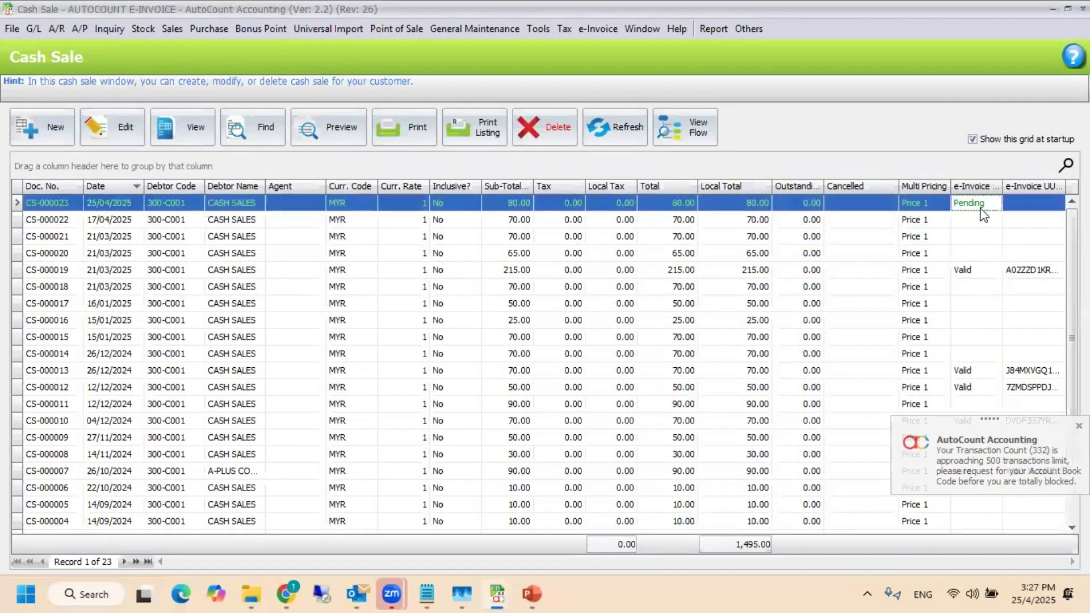
# - Refresh the list, preview CS-000023 in the default cash sale layout, and close it
pyautogui.click(623, 133)
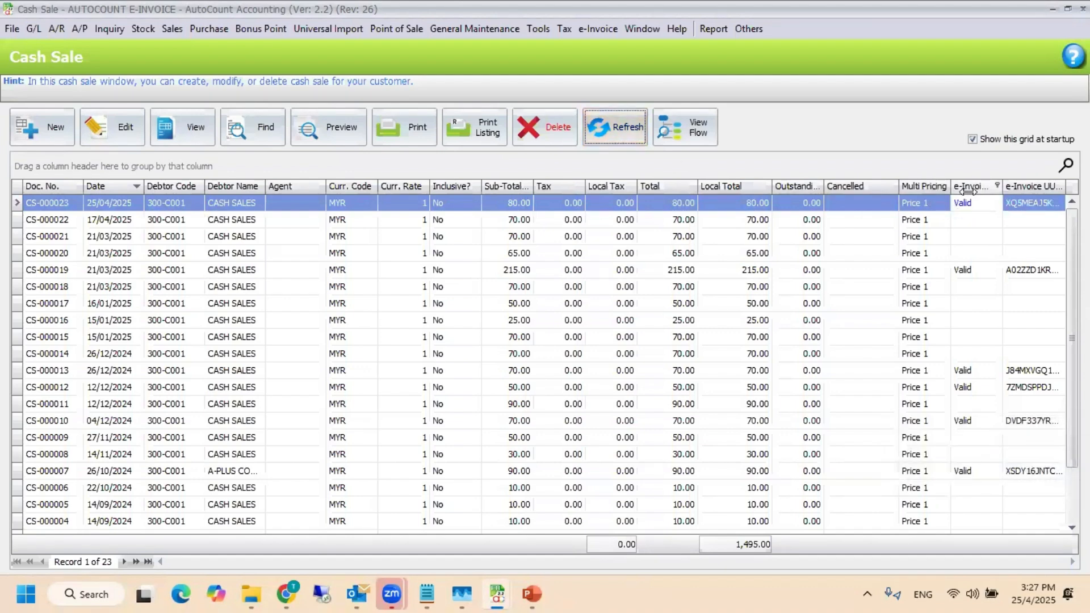
pyautogui.click(318, 134)
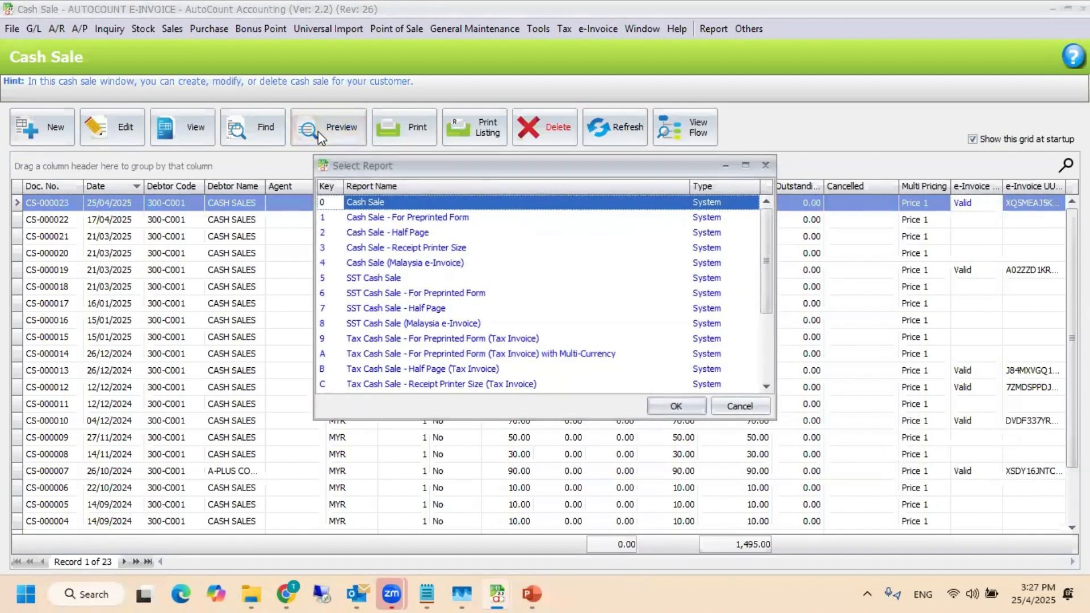
pyautogui.click(663, 405)
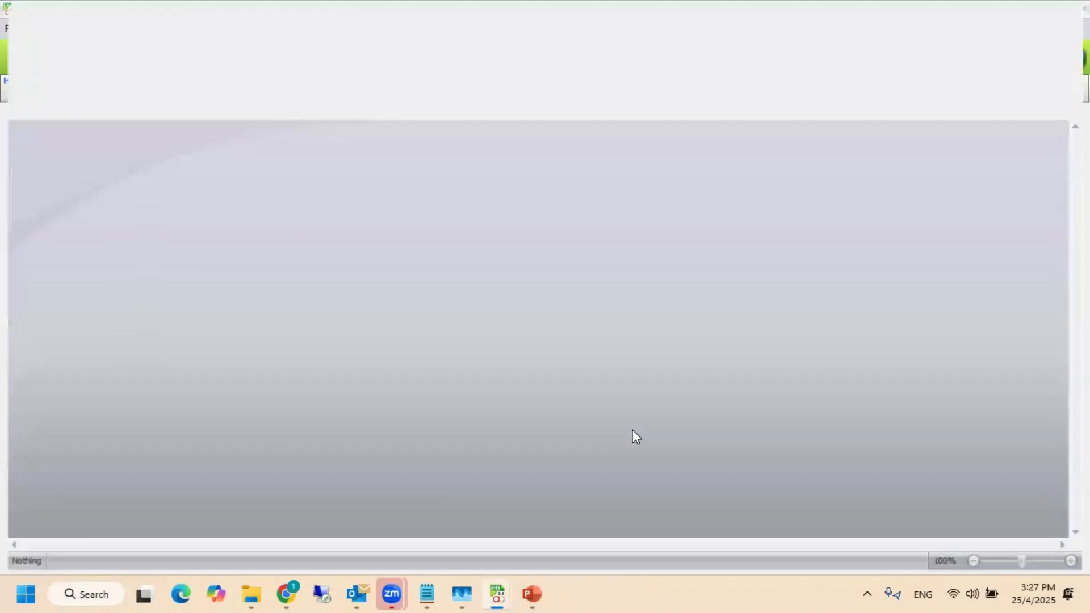
pyautogui.scroll(-5, 635, 438)
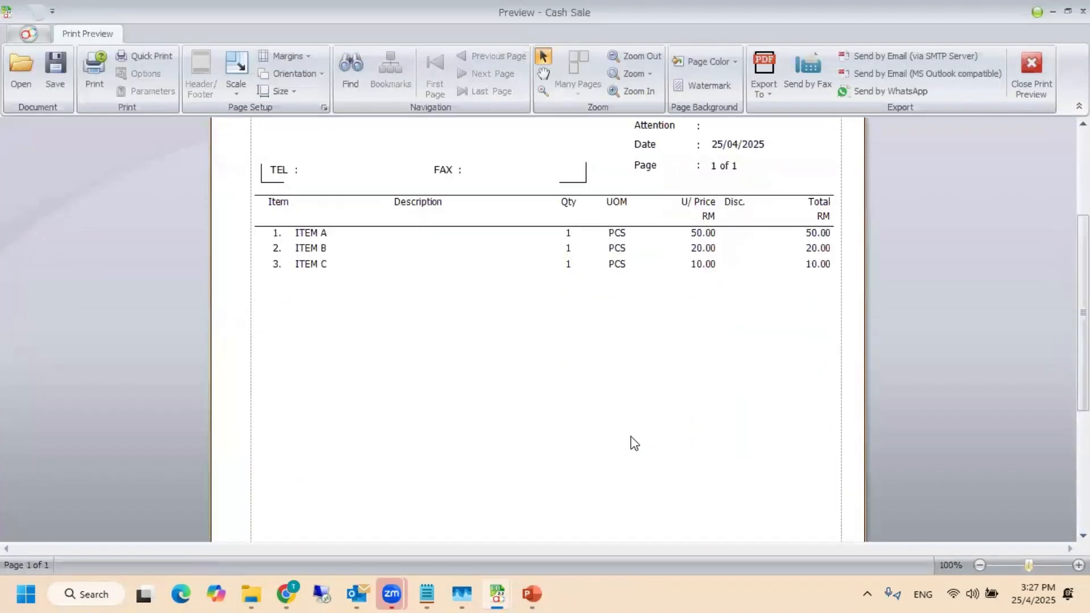
pyautogui.scroll(2, 634, 443)
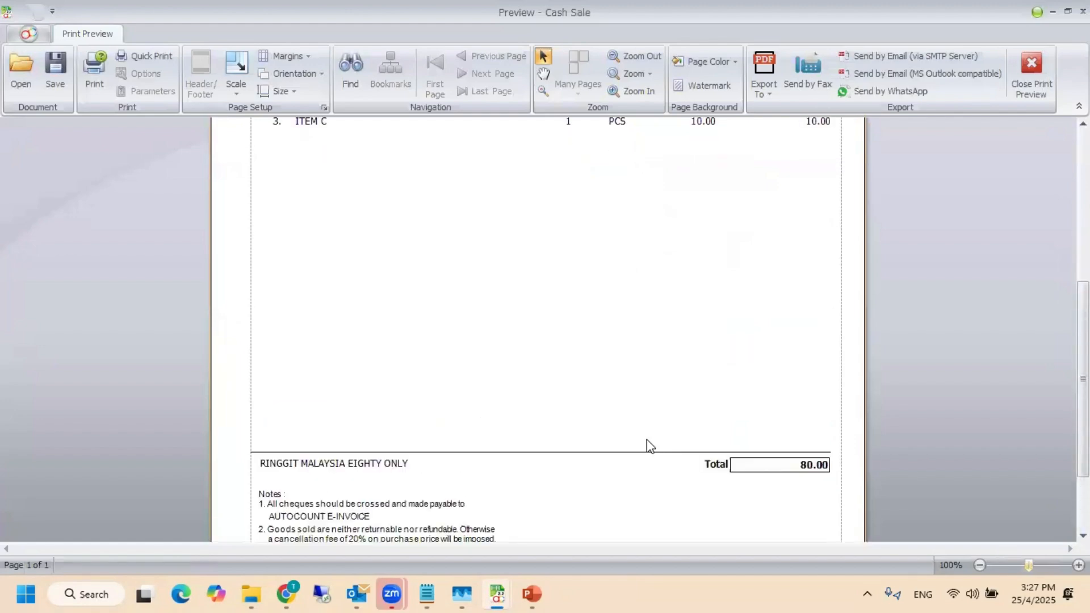
pyautogui.click(1031, 83)
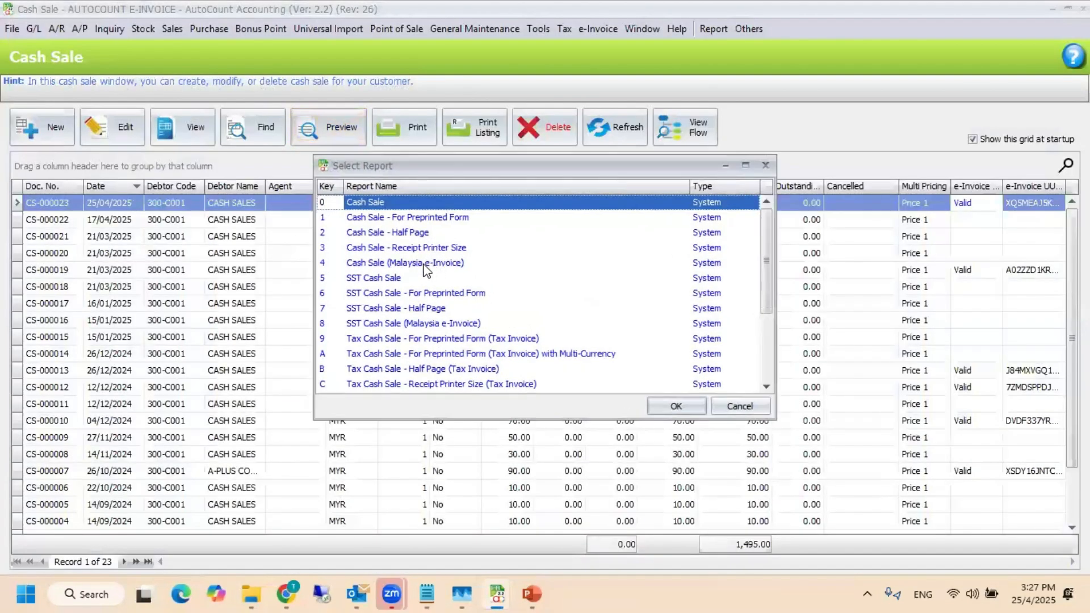
# - Preview CS-000023 in the Cash Sale (Malaysia e-Invoice) format down to its LHDN QR code
pyautogui.click(427, 263)
pyautogui.click(675, 409)
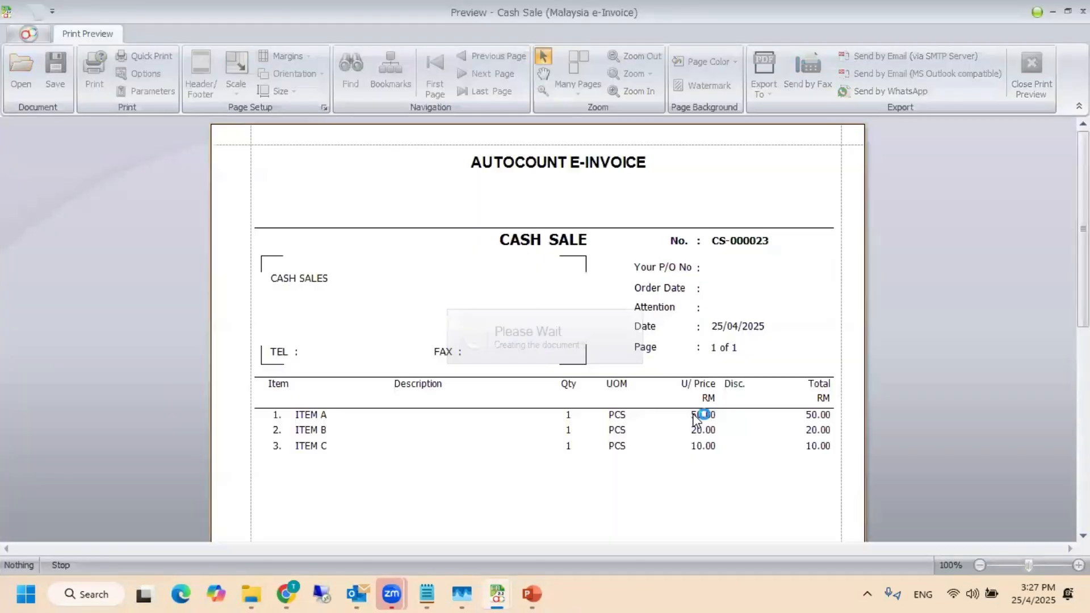
pyautogui.scroll(-5, 696, 423)
pyautogui.scroll(-3, 694, 421)
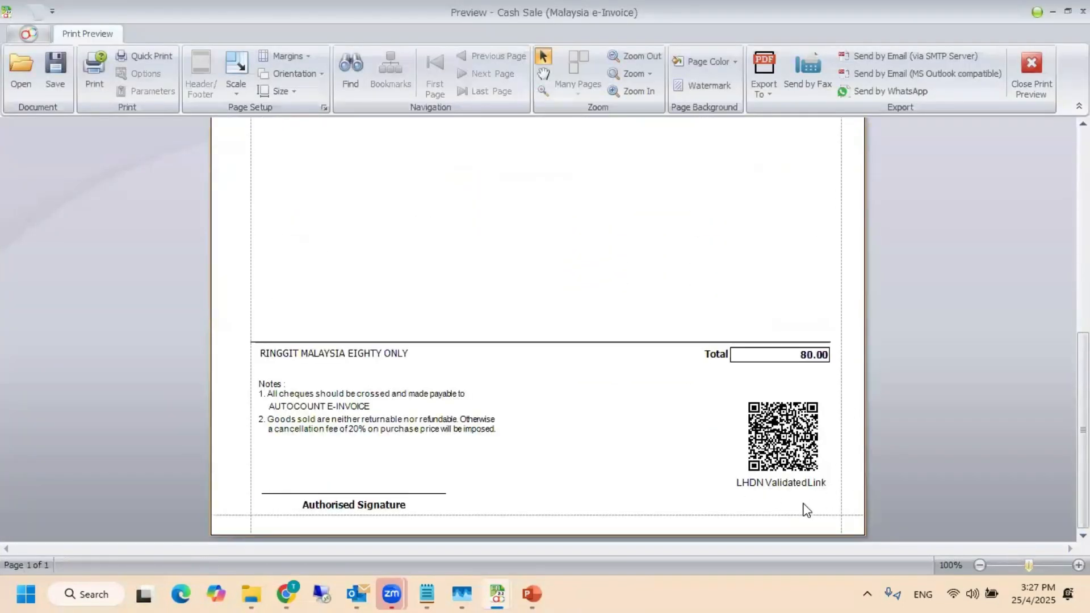
pyautogui.click(1034, 75)
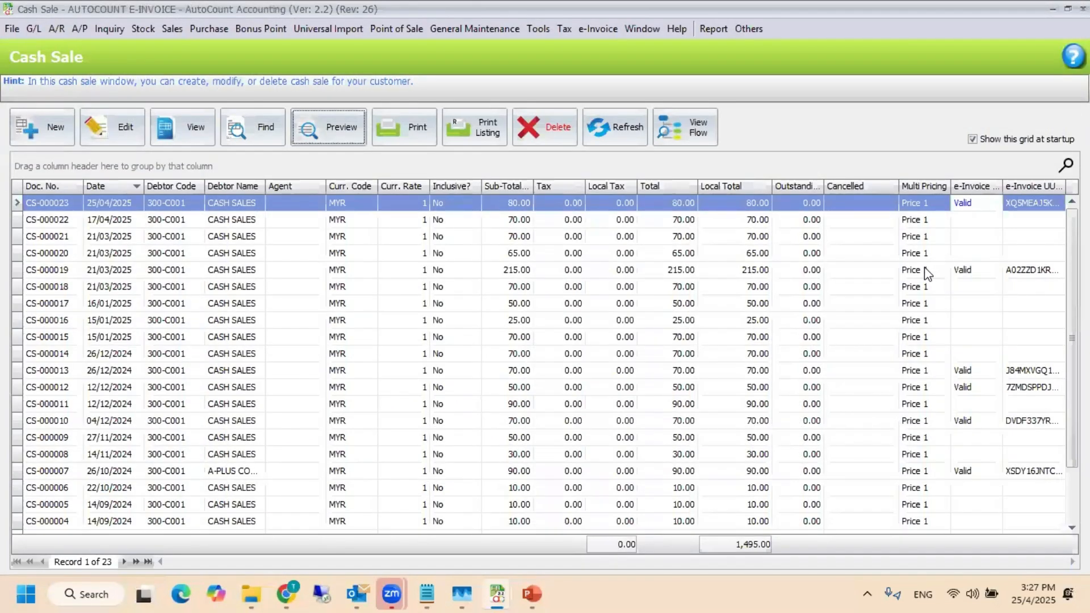
# - Glance at CS-000022's e-Invoice options, then open the Credit Note list from Sales
pyautogui.click(977, 221)
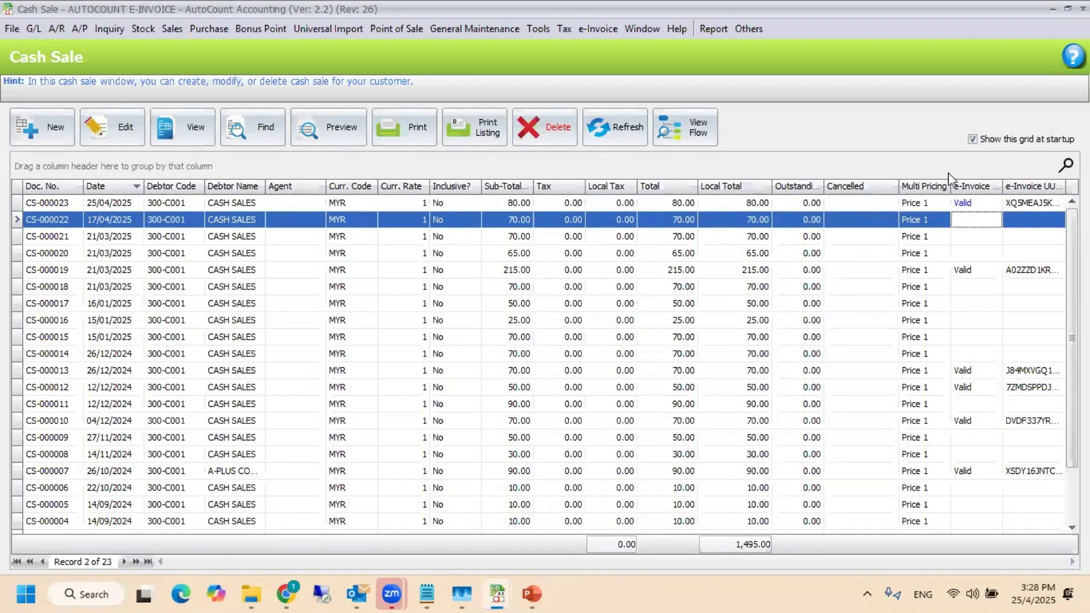
pyautogui.click(594, 31)
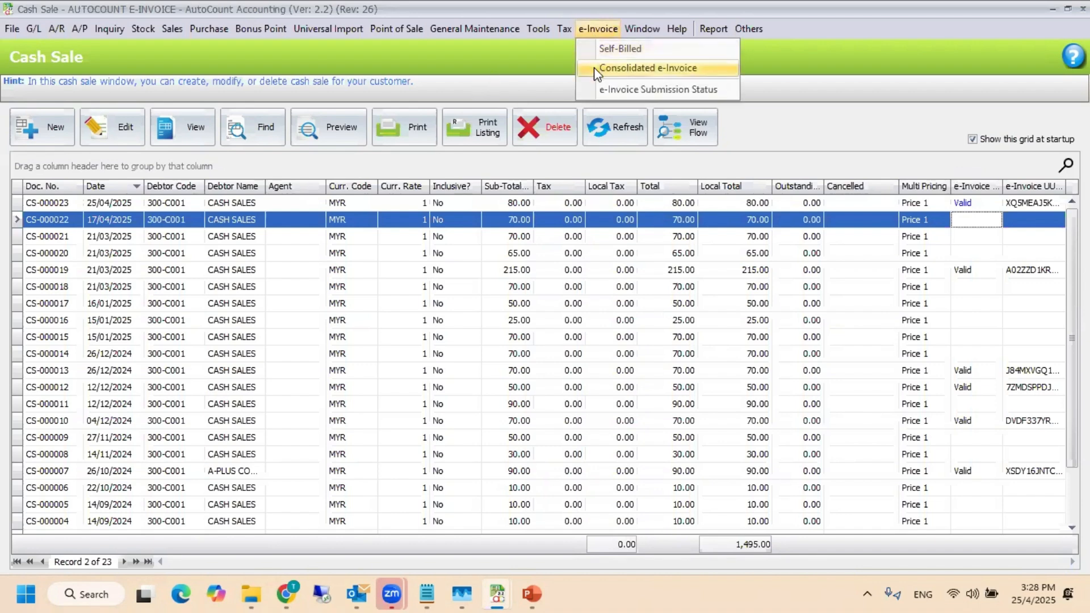
pyautogui.click(825, 120)
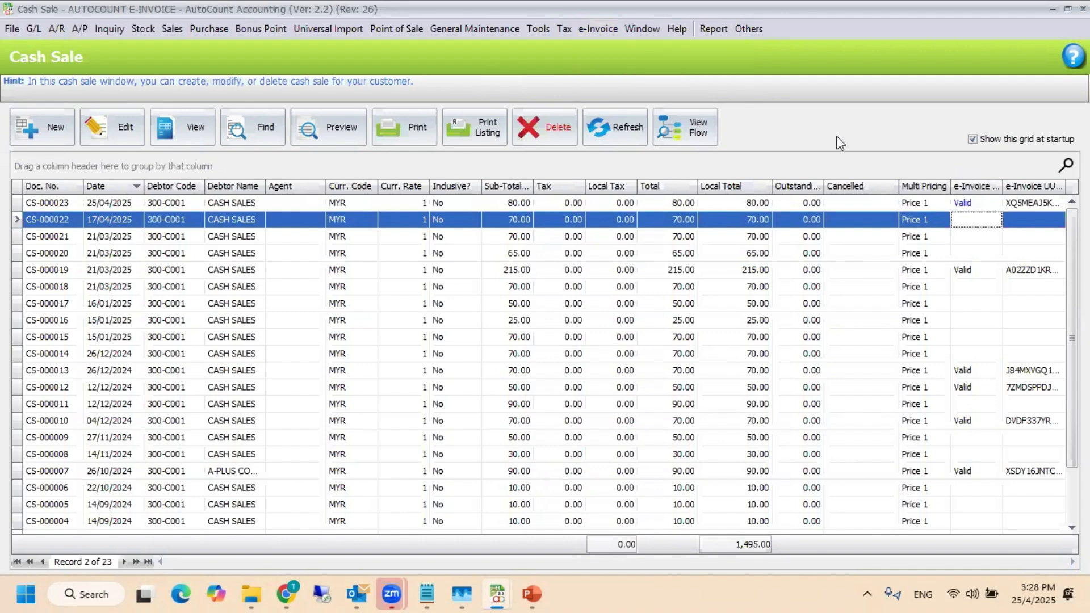
pyautogui.click(171, 31)
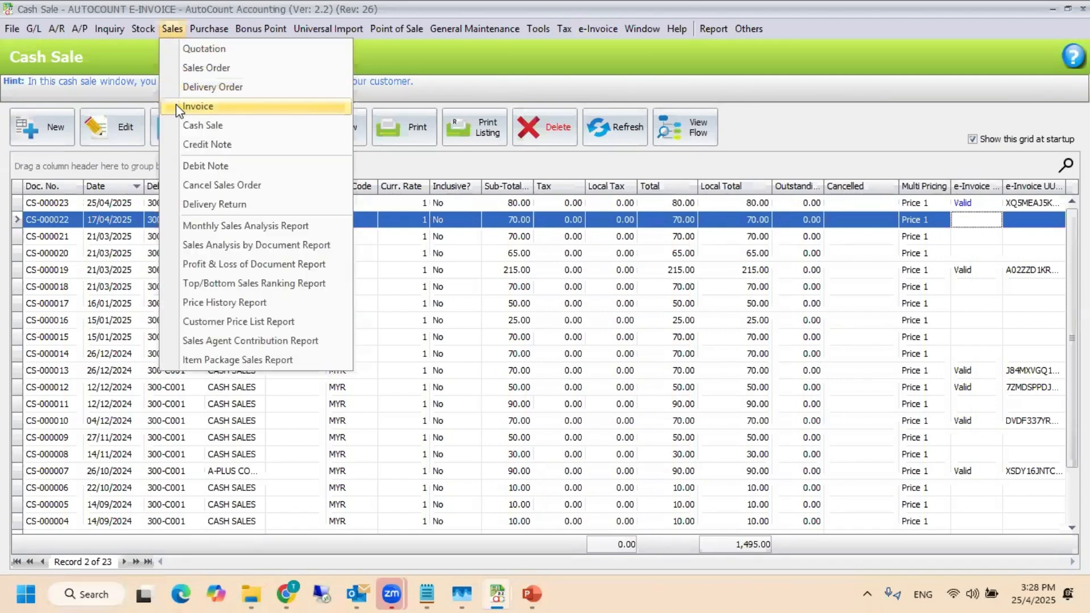
pyautogui.click(199, 150)
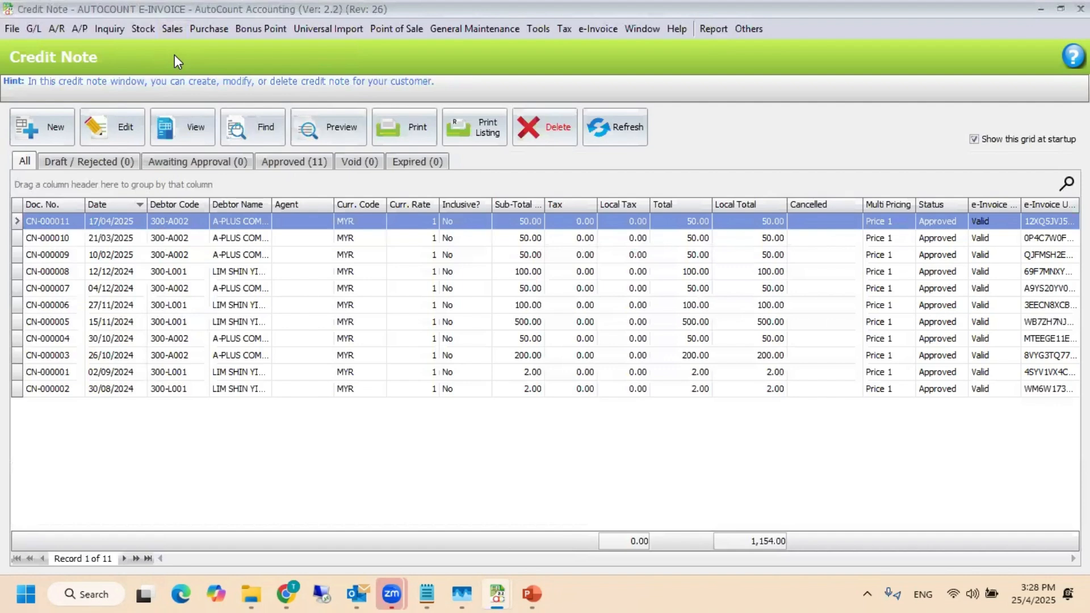
# - Start a new credit note for debtor A-PLUS COM SDN BHD (300-A002)
pyautogui.click(43, 127)
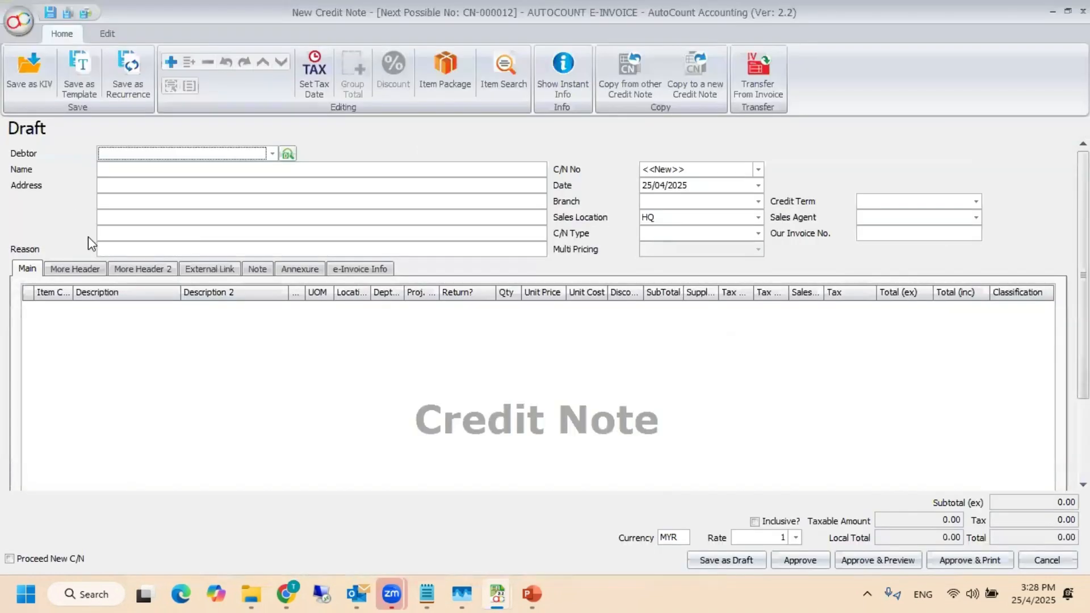
pyautogui.click(272, 153)
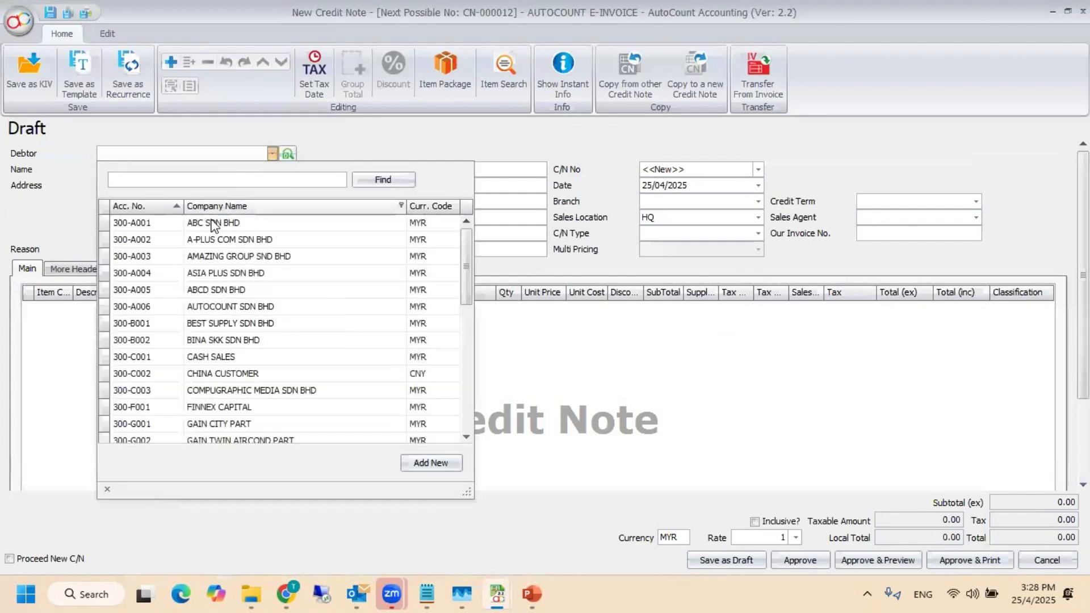
pyautogui.click(211, 240)
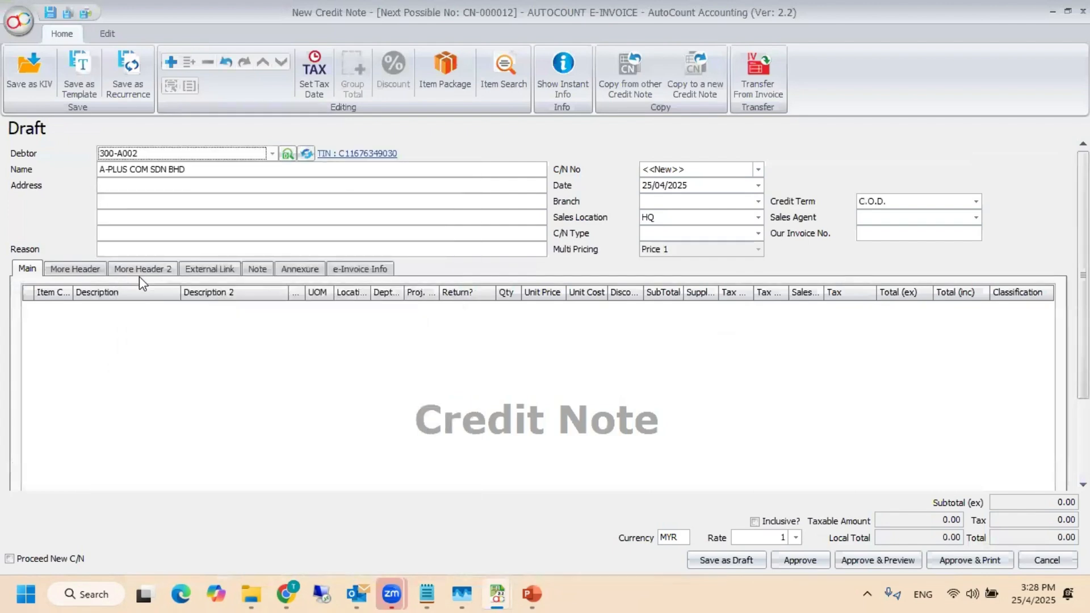
# - Transfer ITEM A with quantity 1 from invoice I-000076 and approve the credit note
pyautogui.click(756, 94)
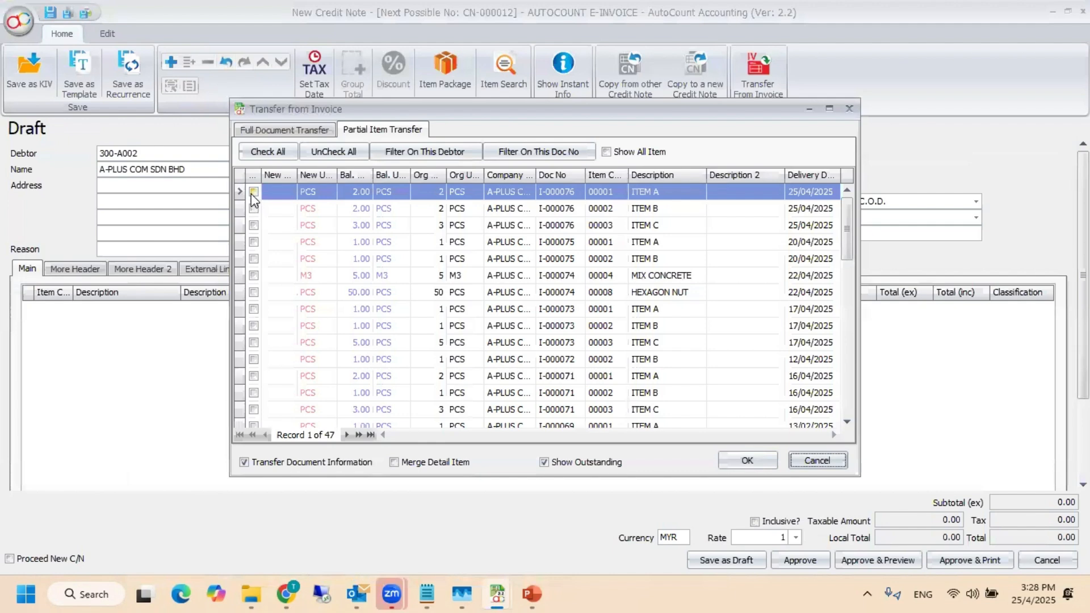
pyautogui.click(254, 193)
pyautogui.click(283, 193)
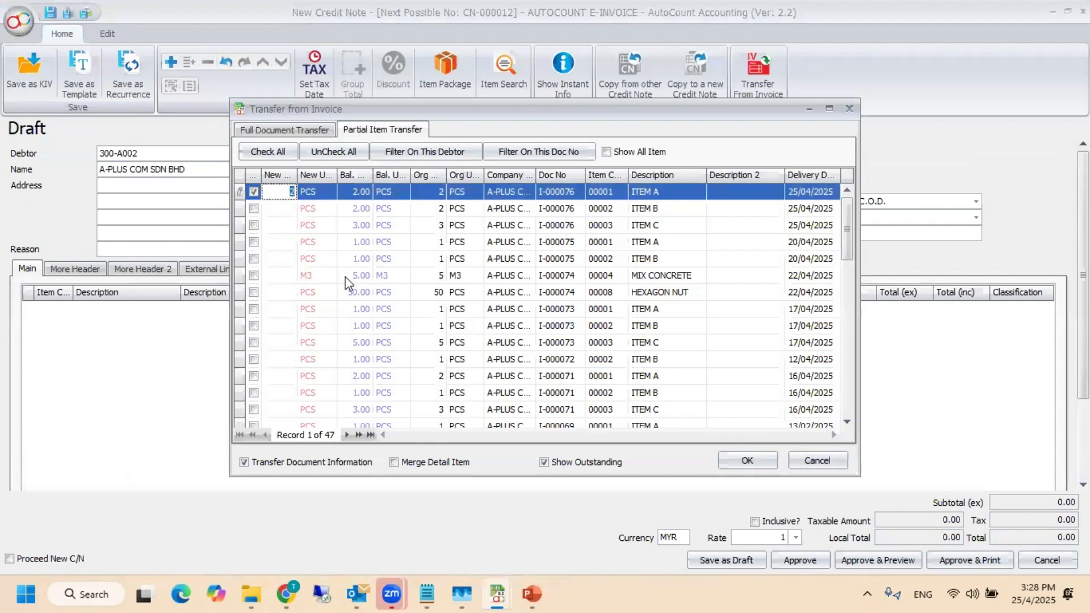
pyautogui.write('1')
pyautogui.click(745, 462)
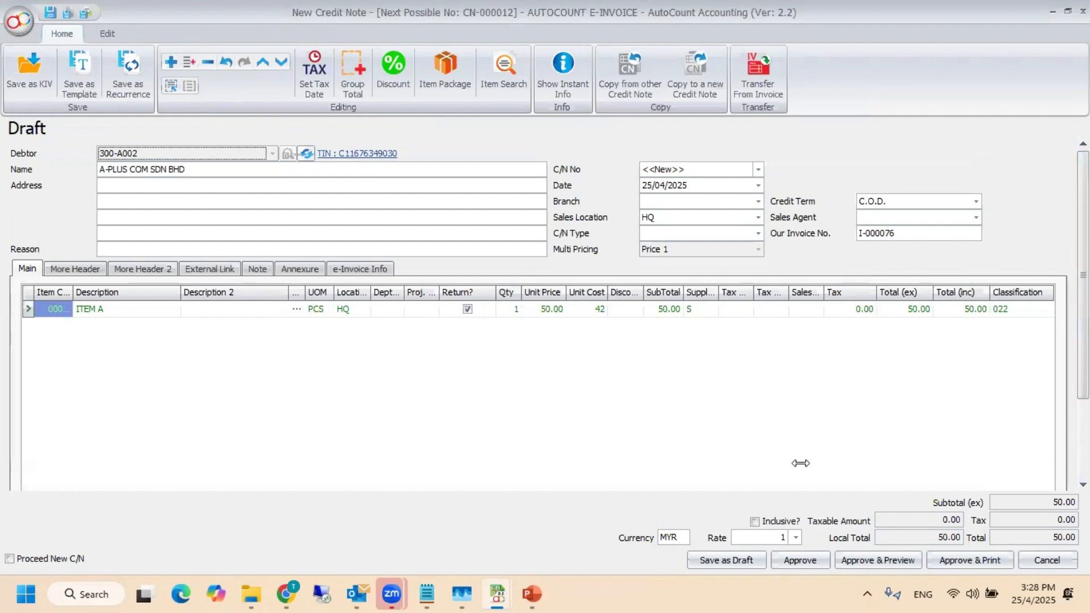
pyautogui.click(794, 559)
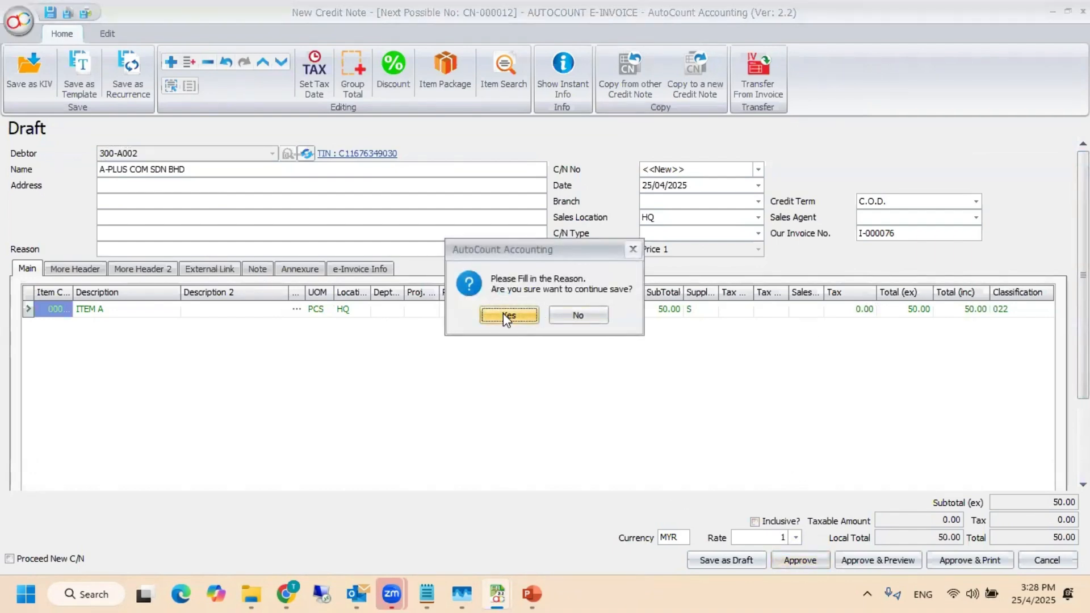
# - Approve CN-000012 without a reason and refresh the list to update its e-Invoice status
pyautogui.click(507, 314)
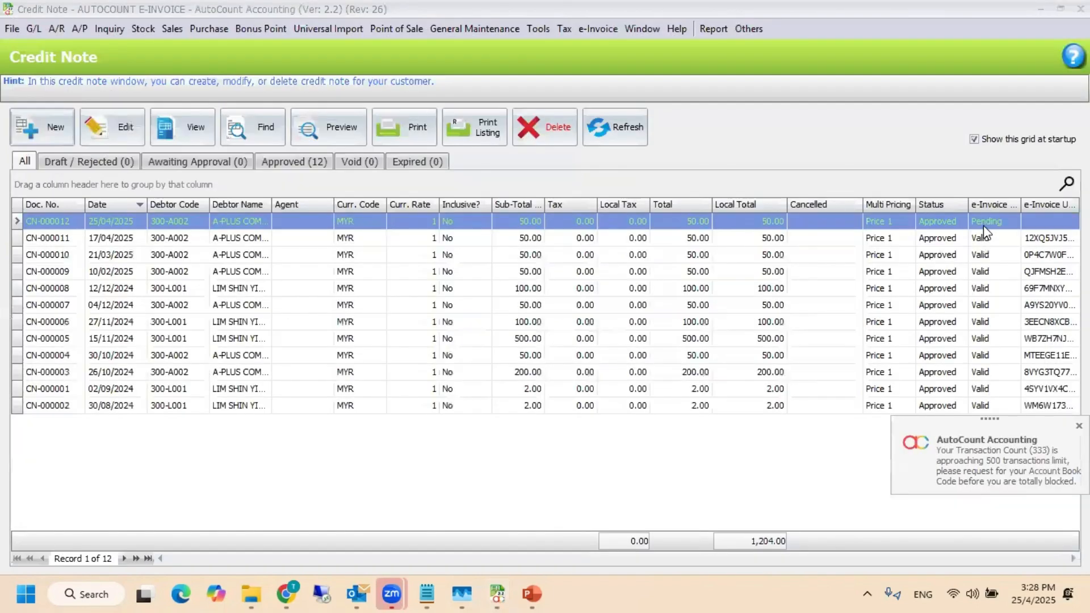
pyautogui.click(979, 225)
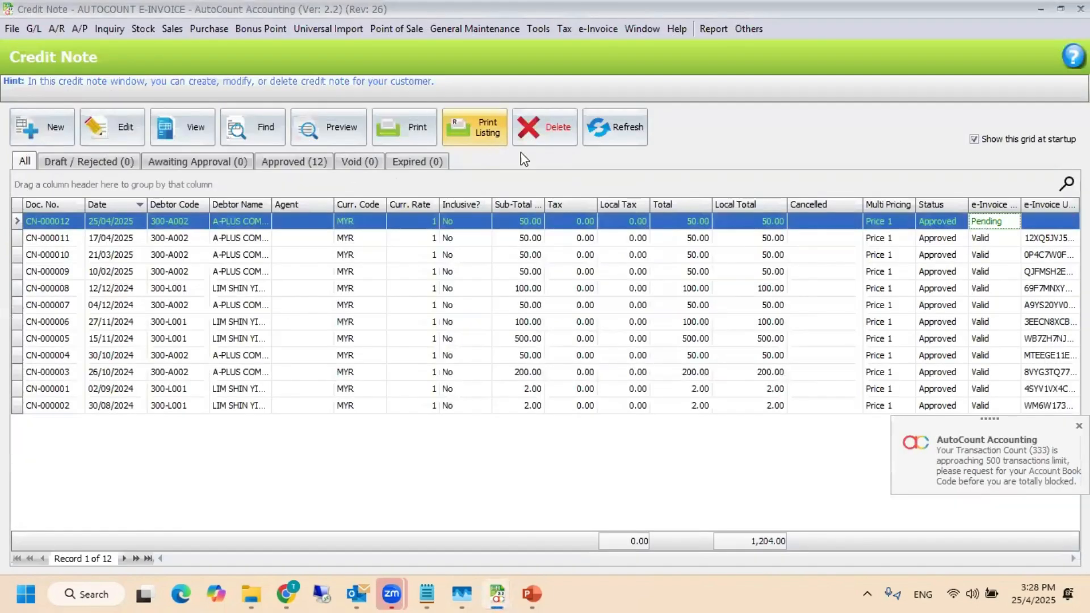
pyautogui.click(602, 131)
pyautogui.click(602, 129)
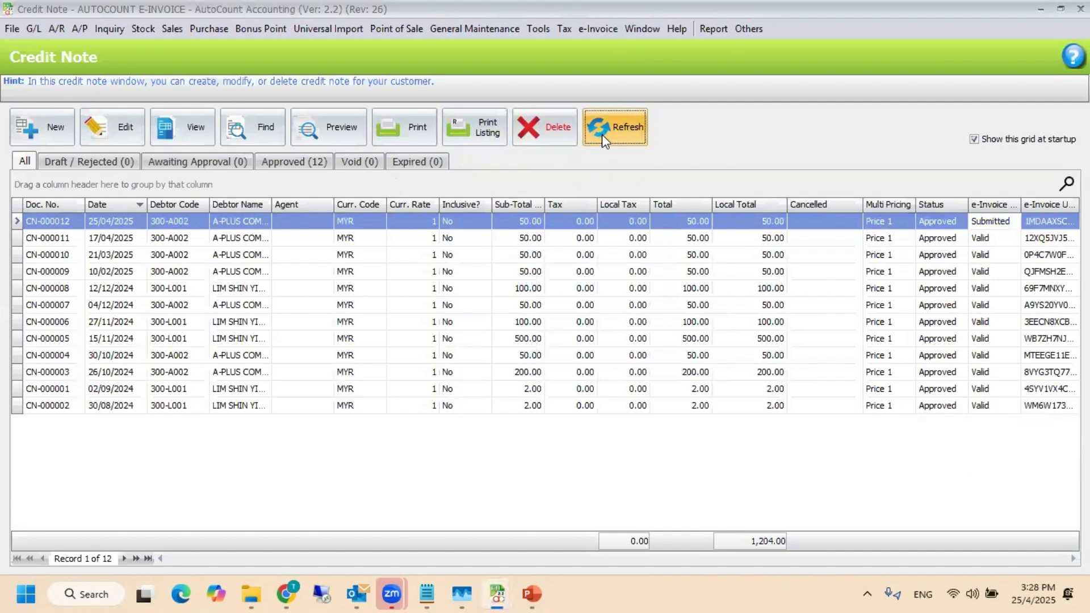
pyautogui.click(606, 139)
pyautogui.click(610, 138)
# - Refresh until CN-000012 shows Submitted, then open it to view the 50.00 note against I-000076
pyautogui.click(939, 223)
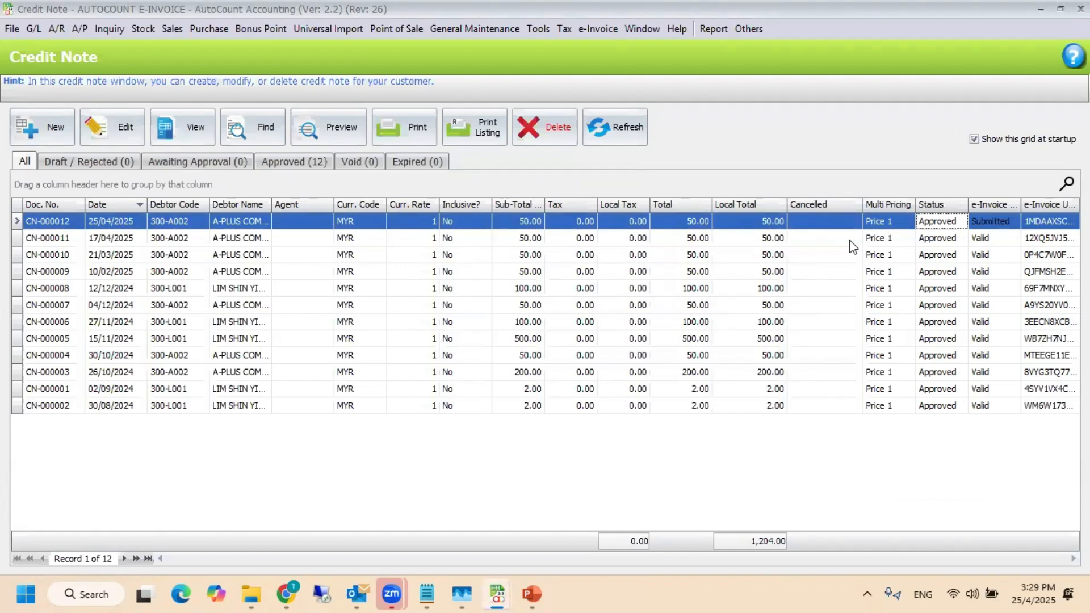
pyautogui.click(614, 128)
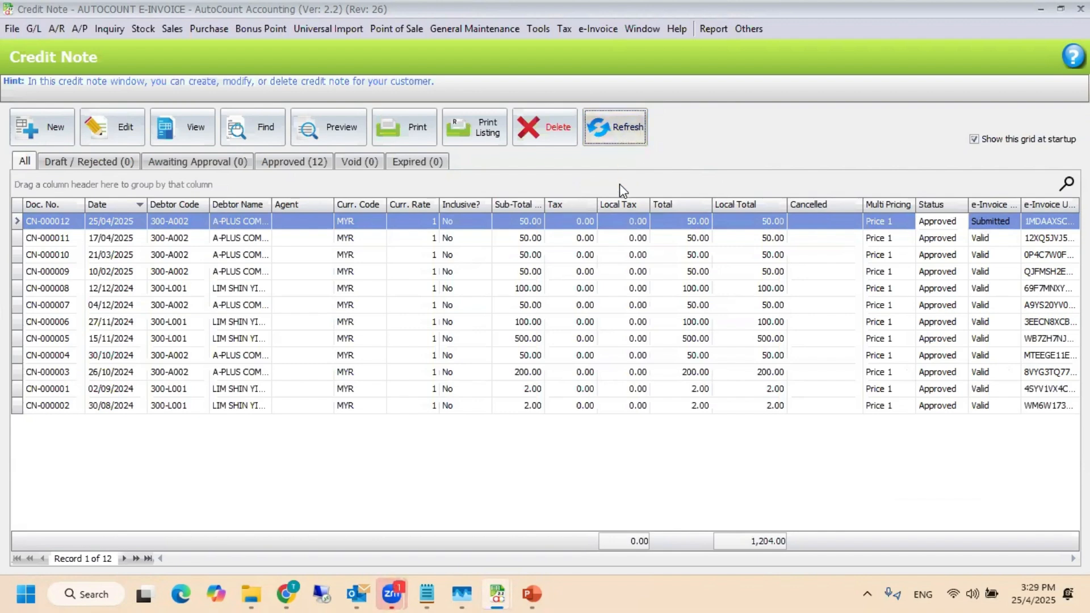
pyautogui.click(990, 221)
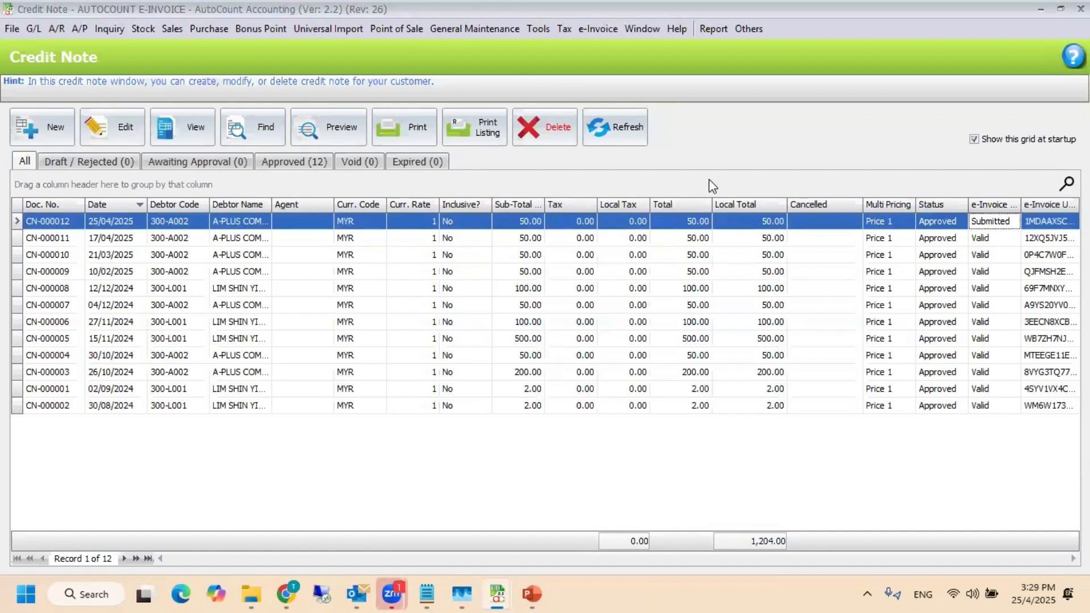
pyautogui.click(610, 136)
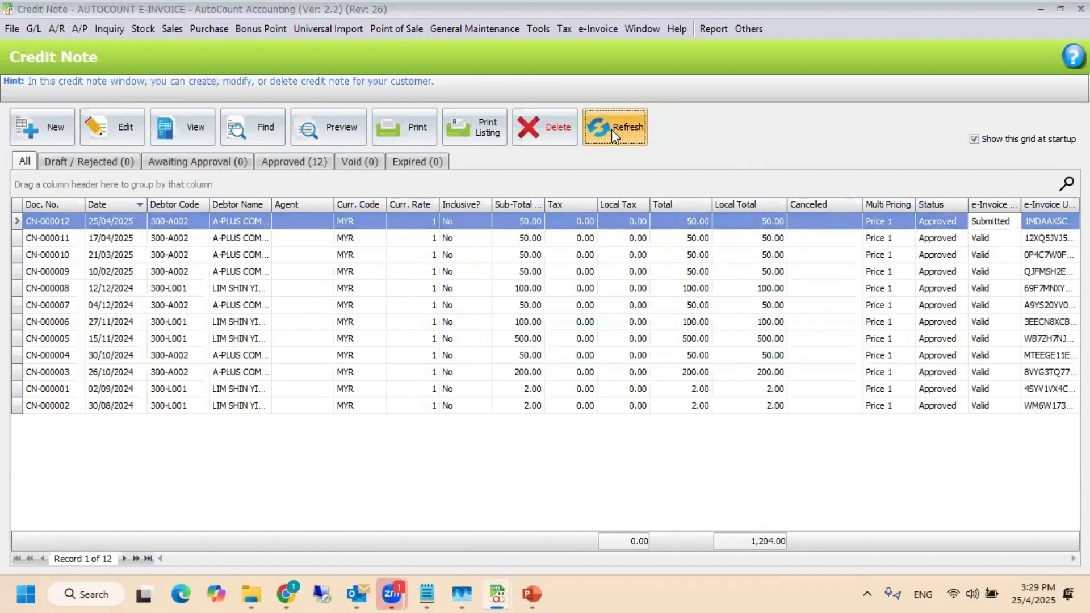
pyautogui.doubleClick(626, 224)
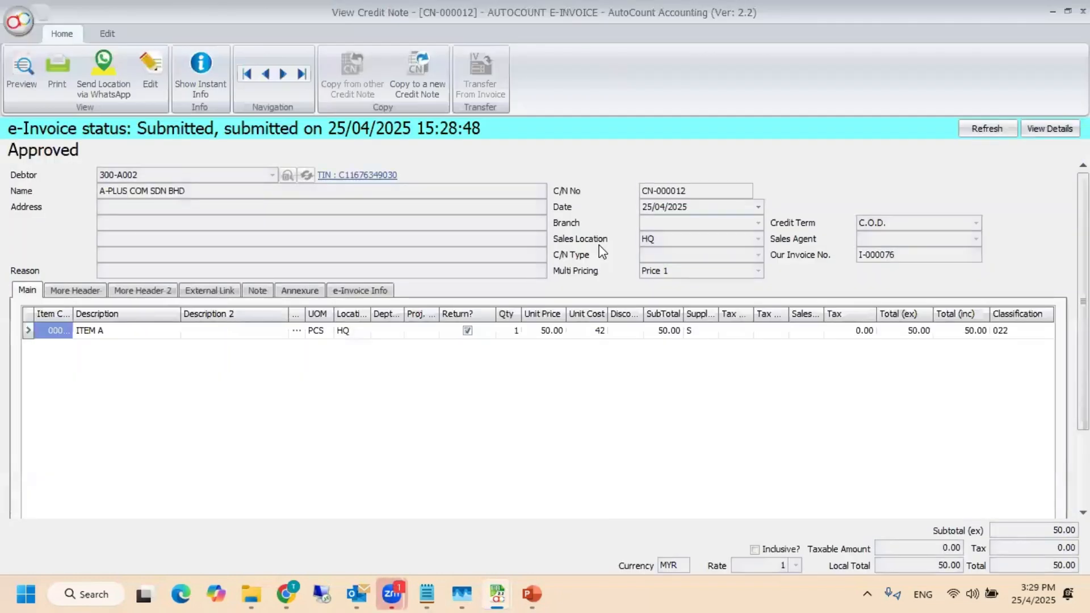
# - Close the CN-000012 view and select its Submitted e-Invoice cell in the Credit Note list
pyautogui.click(1082, 11)
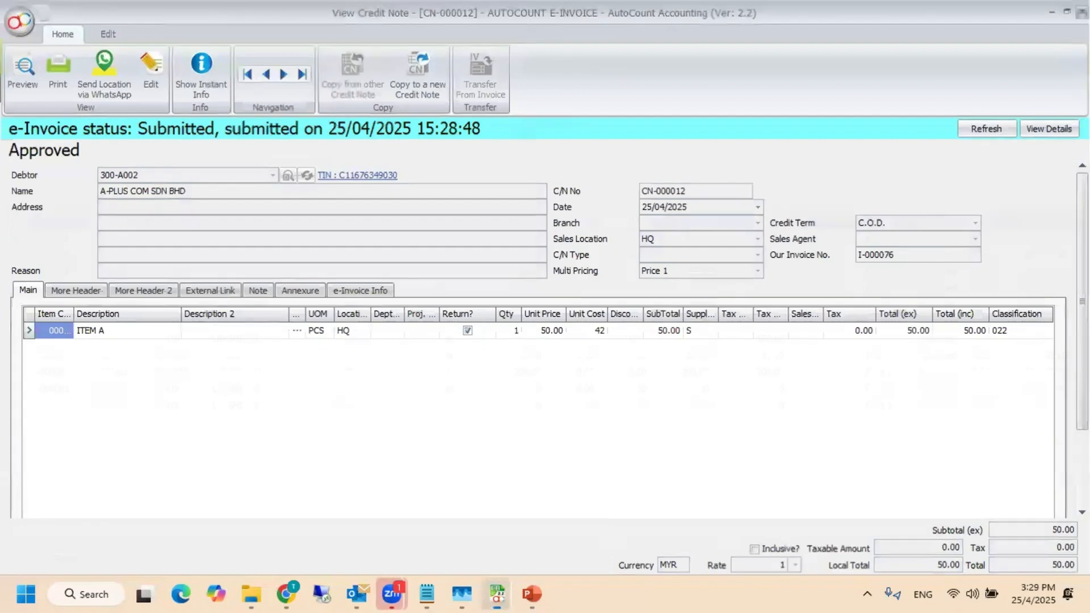
pyautogui.press('Escape')
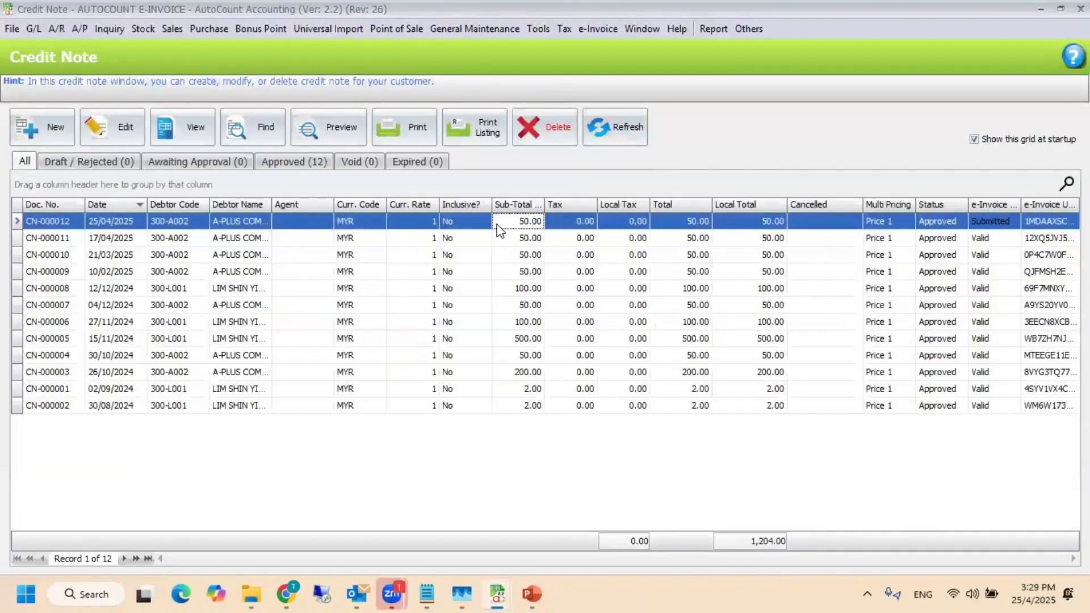
pyautogui.click(1000, 222)
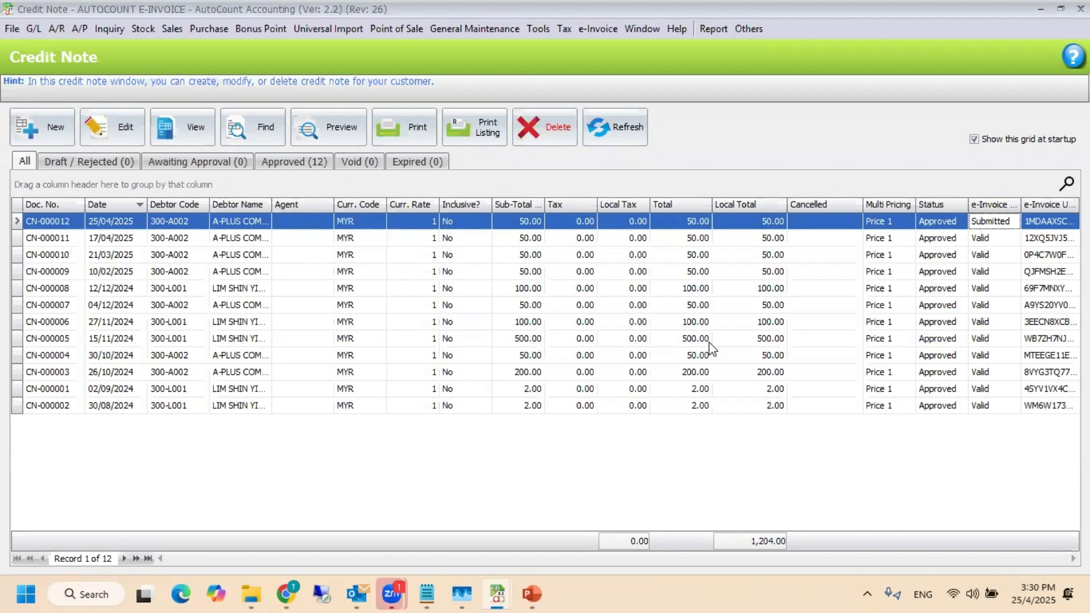
# - Refresh so CN-000012 reads Valid, and preview it in the Credit Note (Malaysia e-Invoice) layout
pyautogui.click(621, 133)
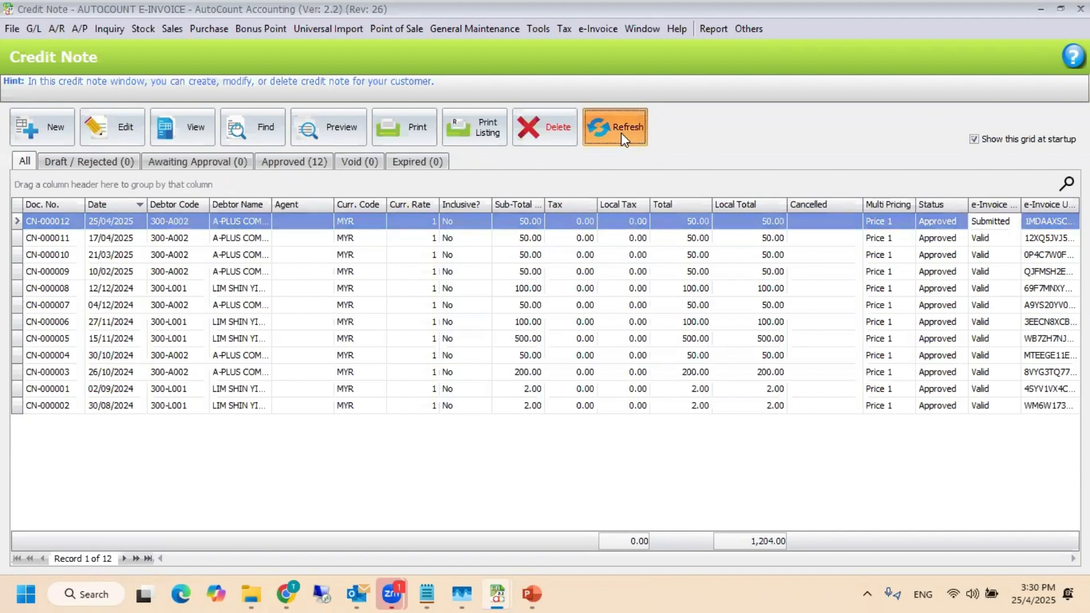
pyautogui.click(992, 224)
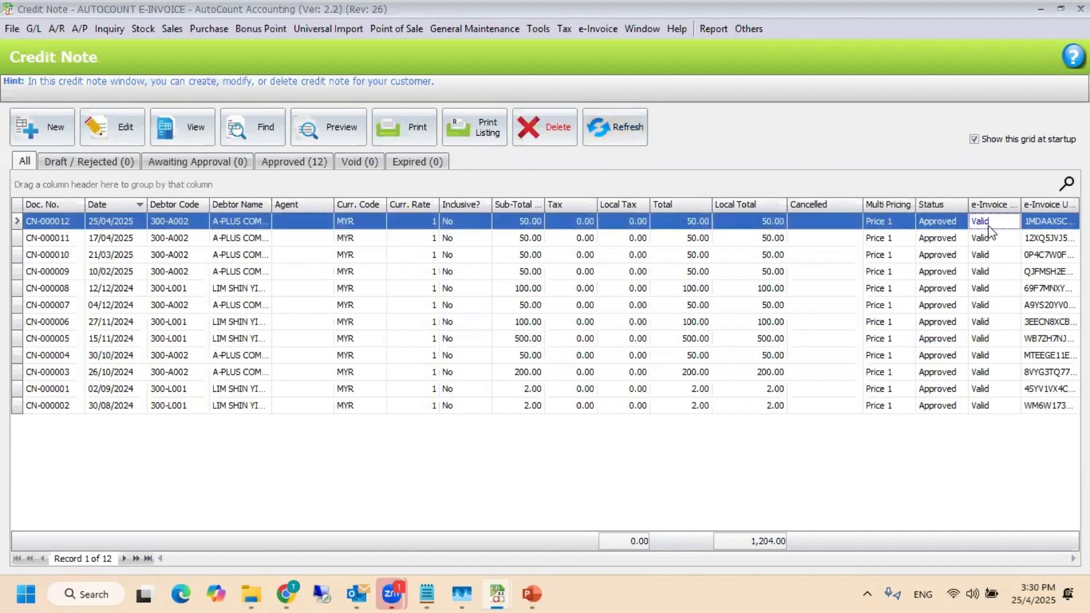
pyautogui.click(353, 141)
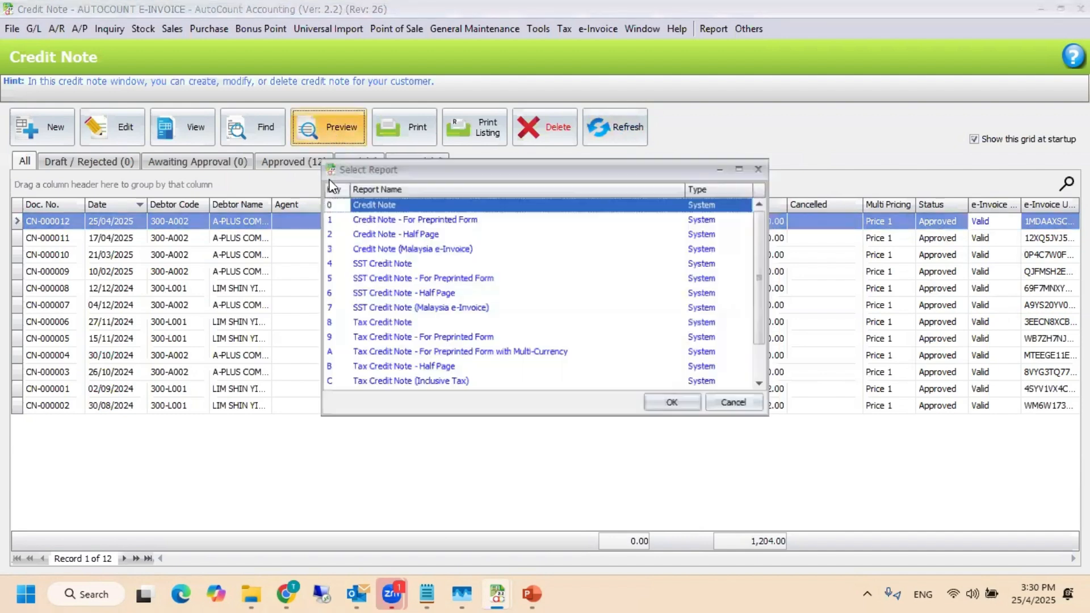
pyautogui.doubleClick(432, 248)
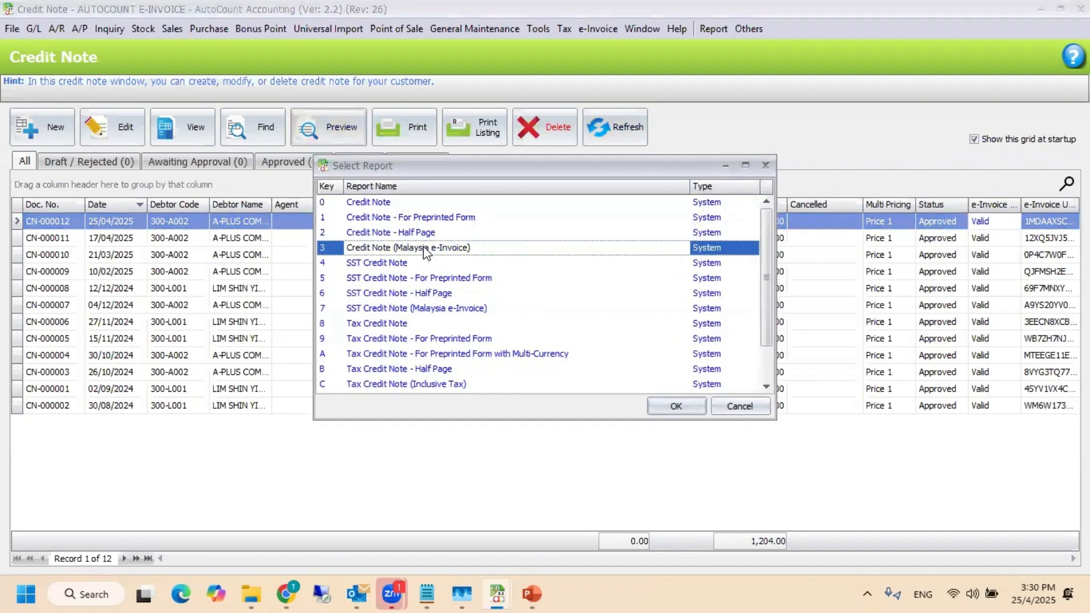
# - Check the 50.00 total and LHDN QR code, then close the preview and return to CN-000012
pyautogui.scroll(-5, 372, 436)
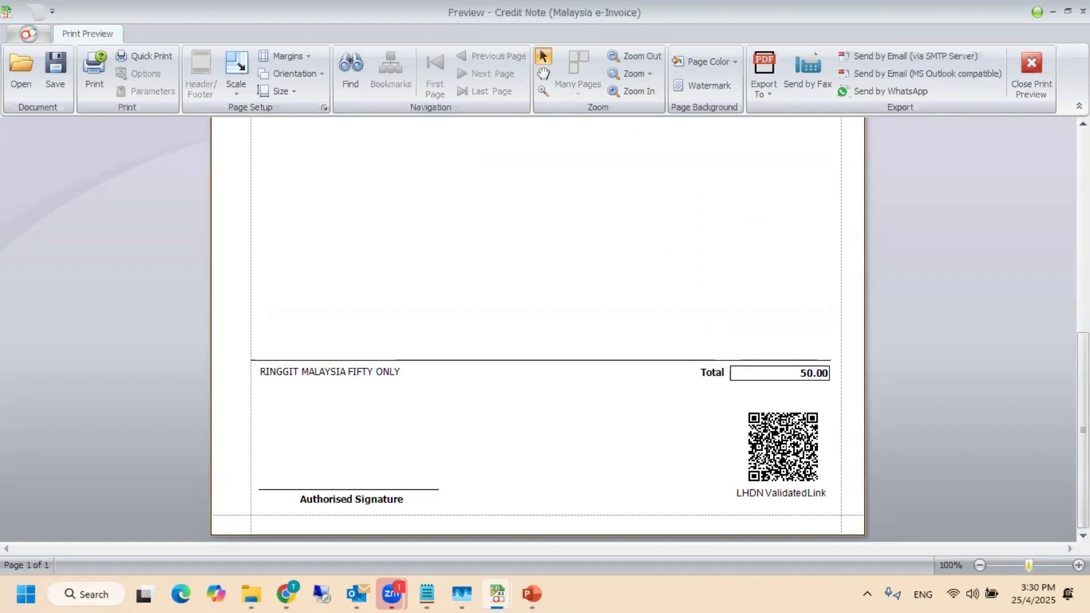
pyautogui.click(1021, 90)
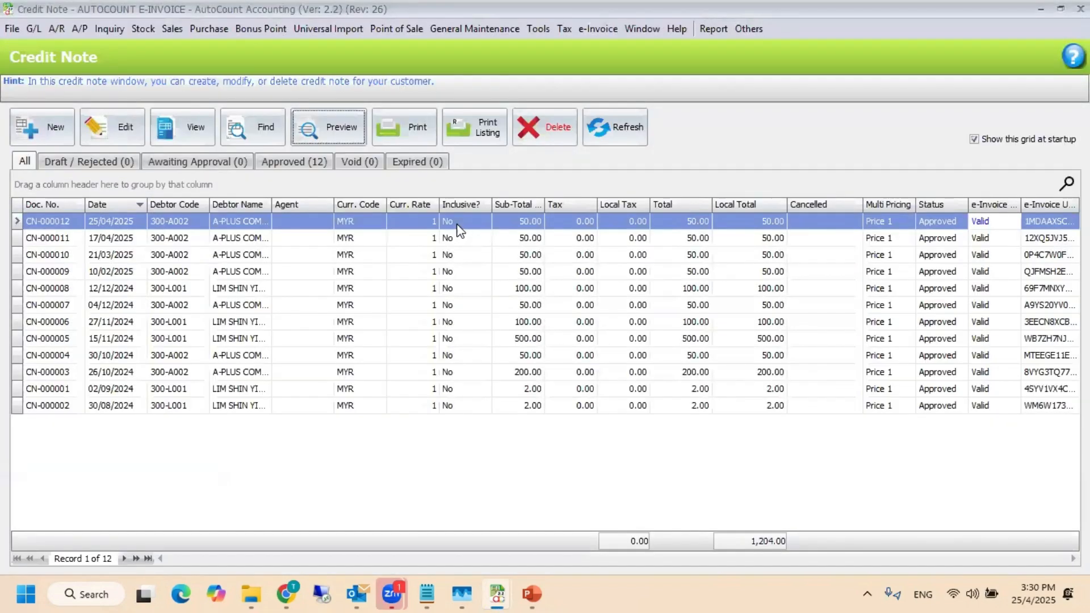
pyautogui.click(457, 224)
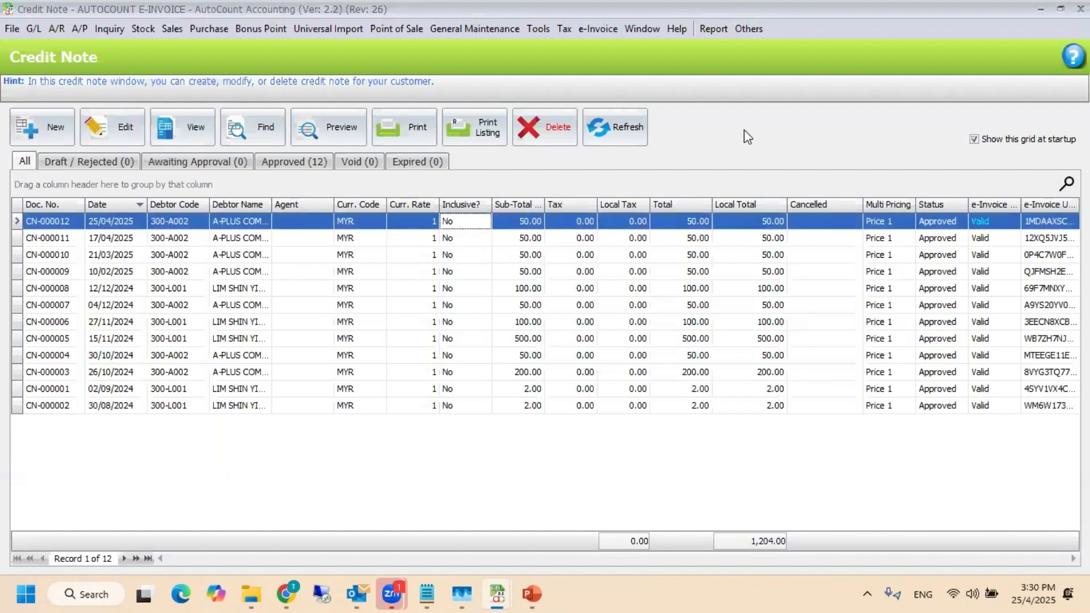
# - Confirm the Debit Note list is empty, then switch to the MyInvois portal page for I-000076
pyautogui.click(172, 29)
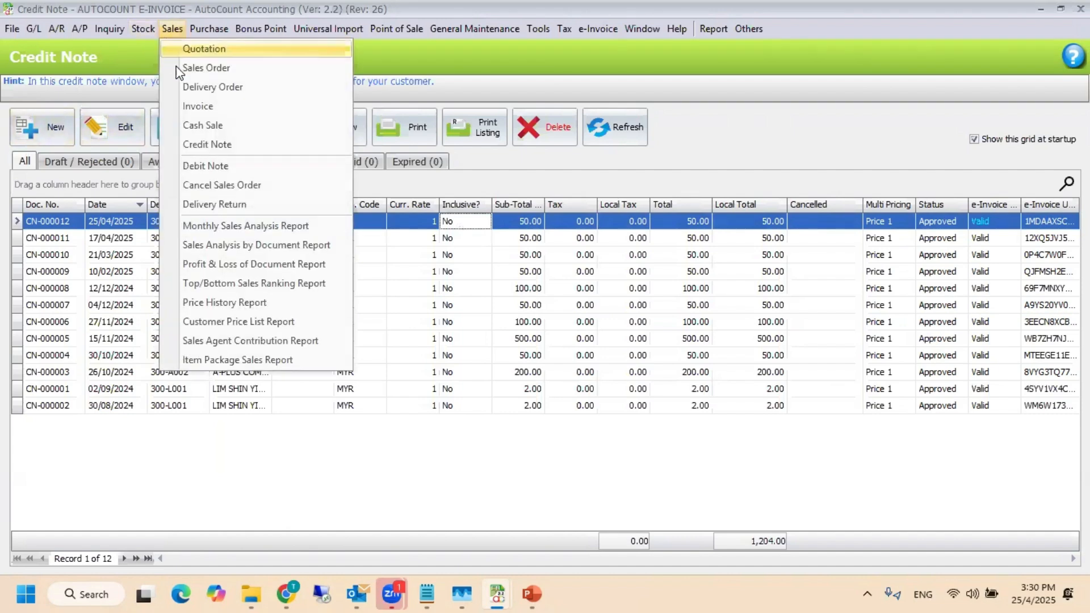
pyautogui.click(196, 165)
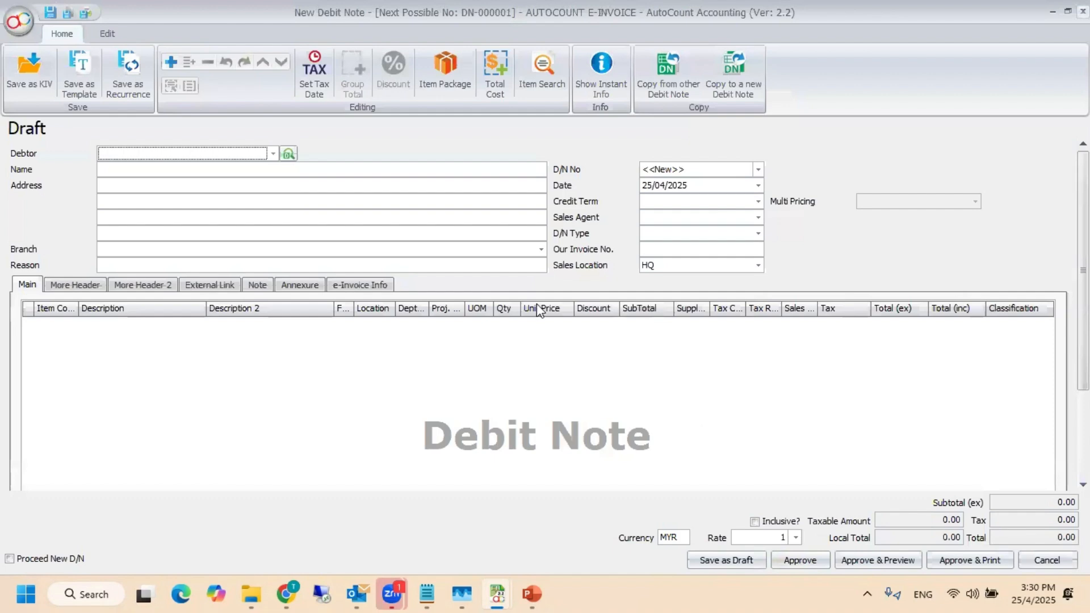
pyautogui.press('Escape')
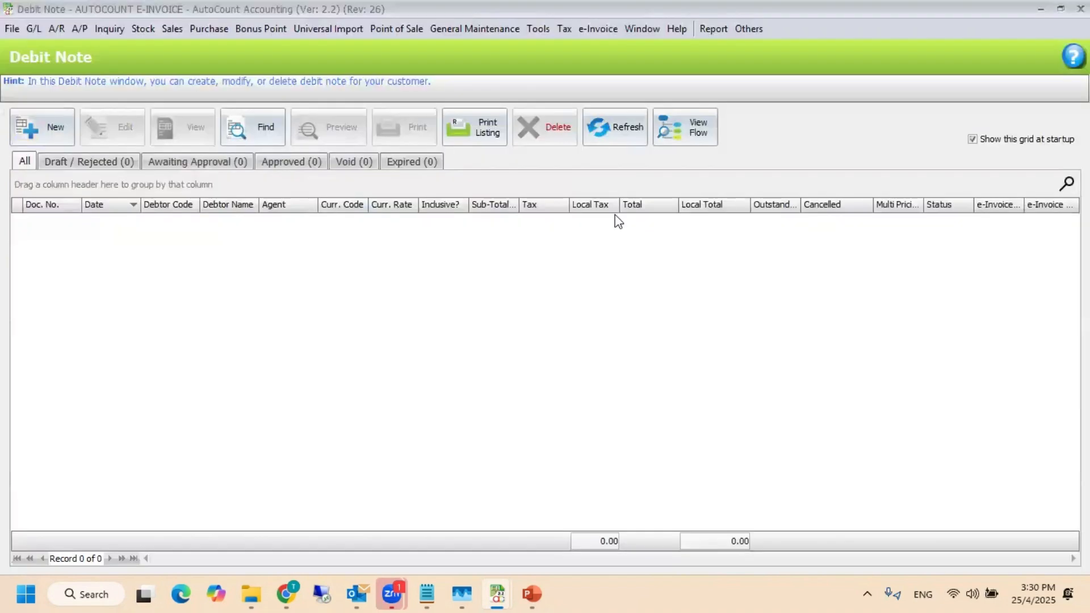
pyautogui.click(290, 593)
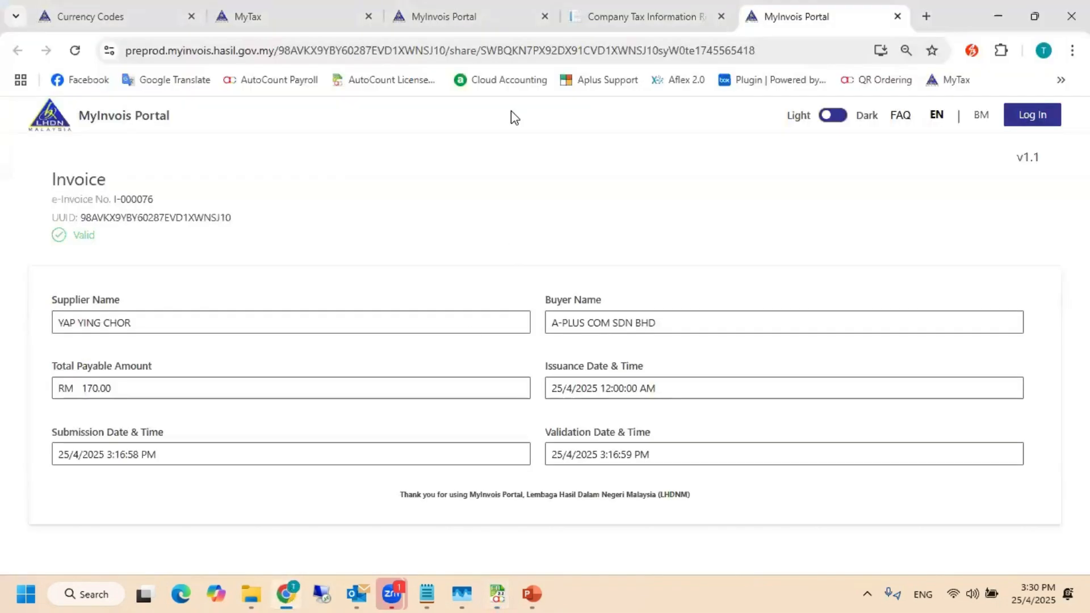
# - Keep the MyTax session alive, then open MyInvois Documents showing CN-000012 at RM 50.00
pyautogui.click(234, 18)
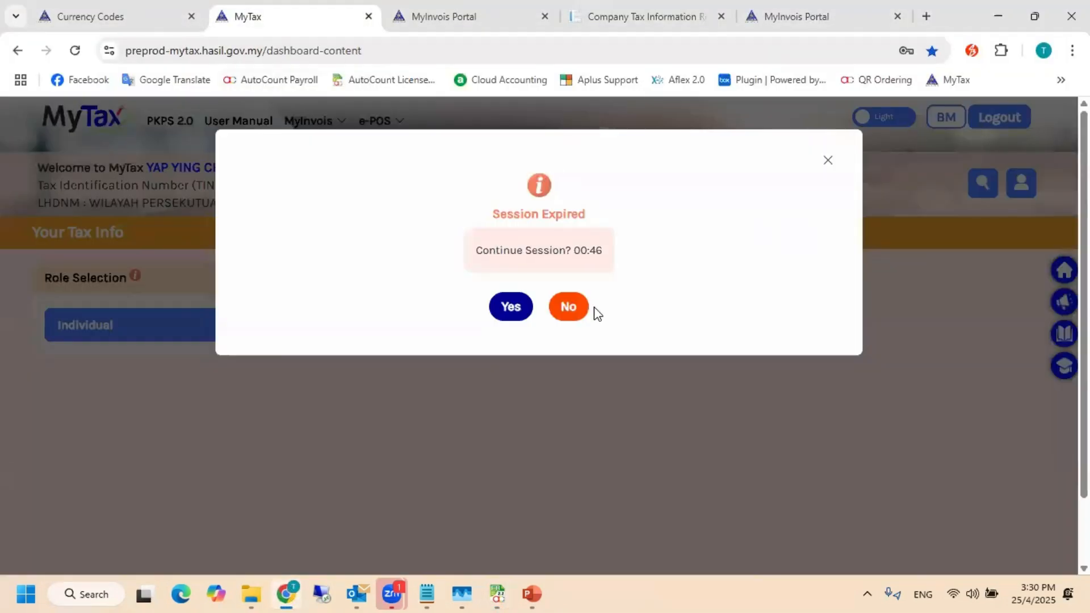
pyautogui.click(514, 311)
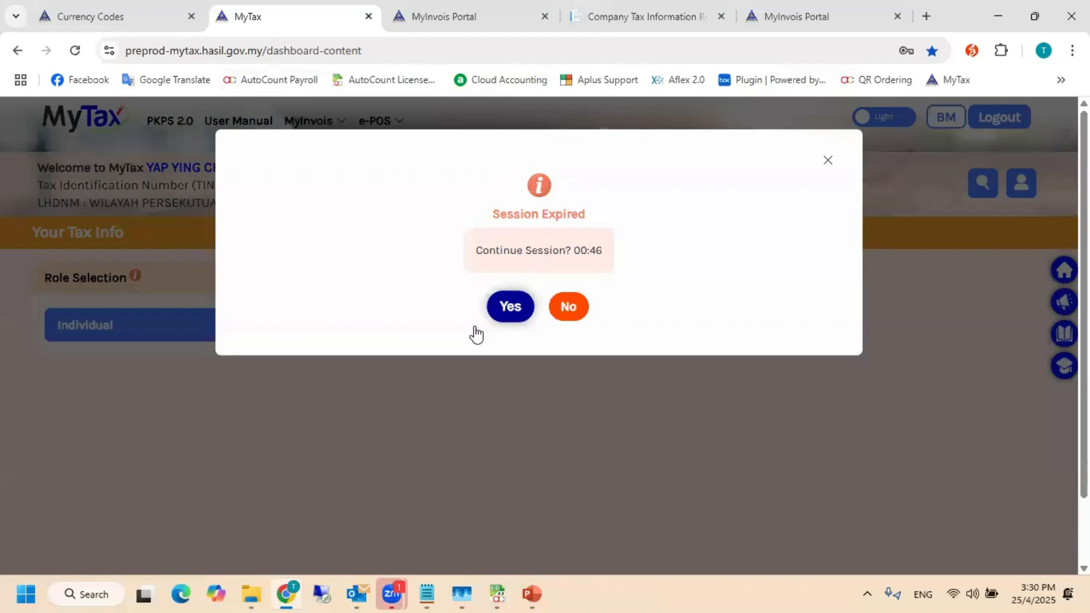
pyautogui.click(443, 17)
pyautogui.click(52, 233)
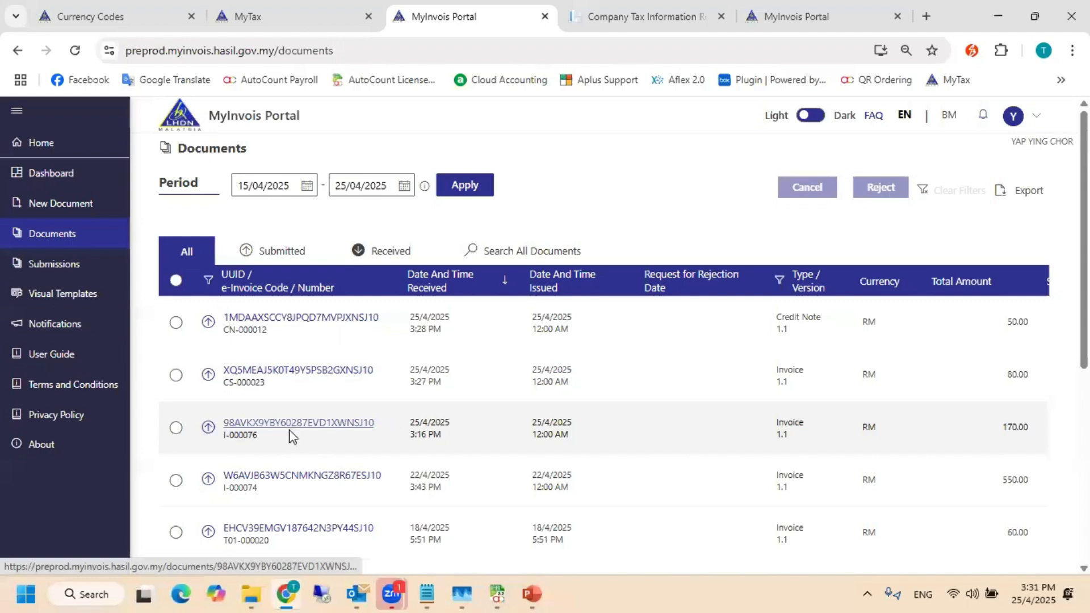
pyautogui.scroll(-3, 289, 435)
pyautogui.scroll(1, 285, 432)
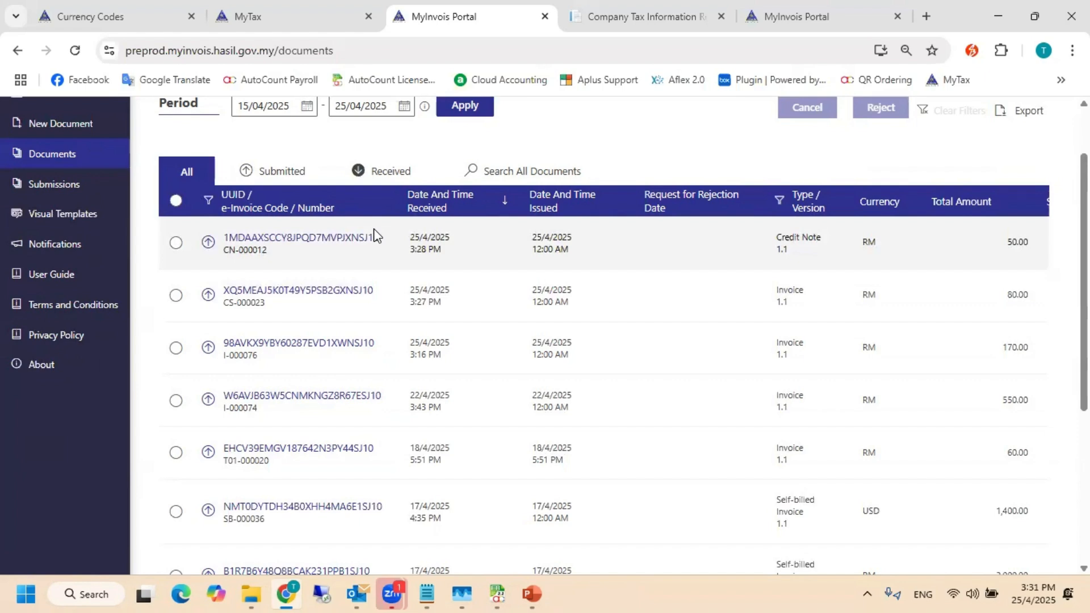
# - Open CN-000012's details to confirm it is Valid and references invoice I-000076
pyautogui.click(321, 243)
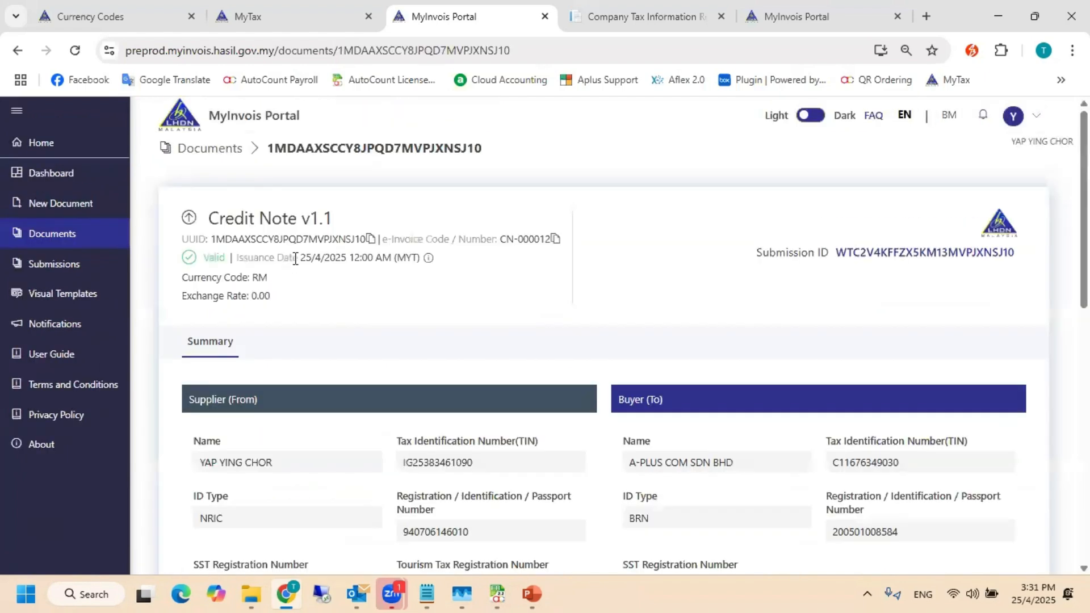
pyautogui.scroll(-14, 352, 348)
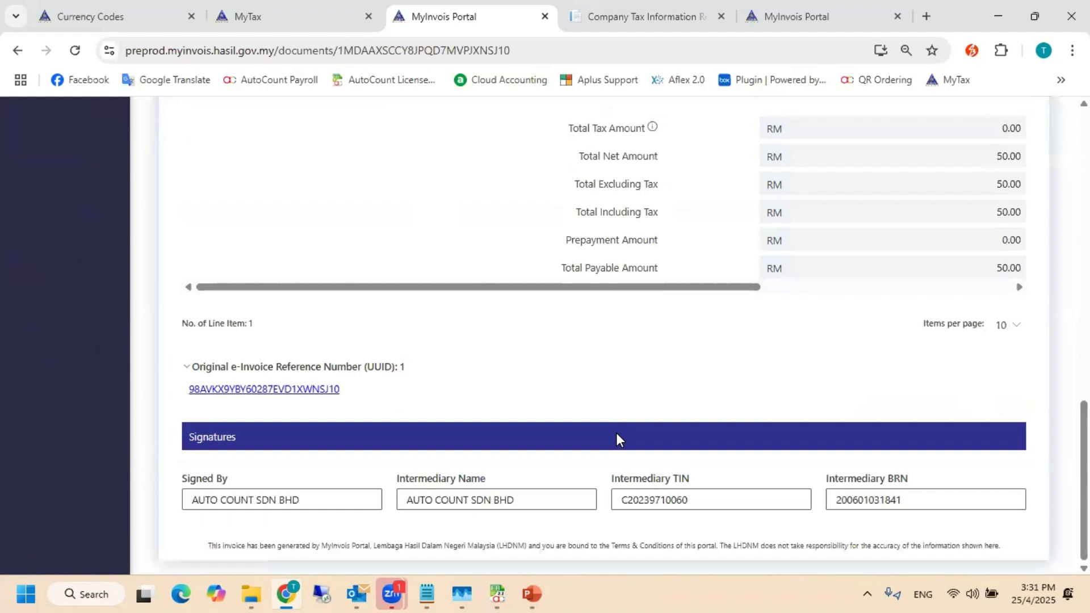
pyautogui.scroll(14, 616, 434)
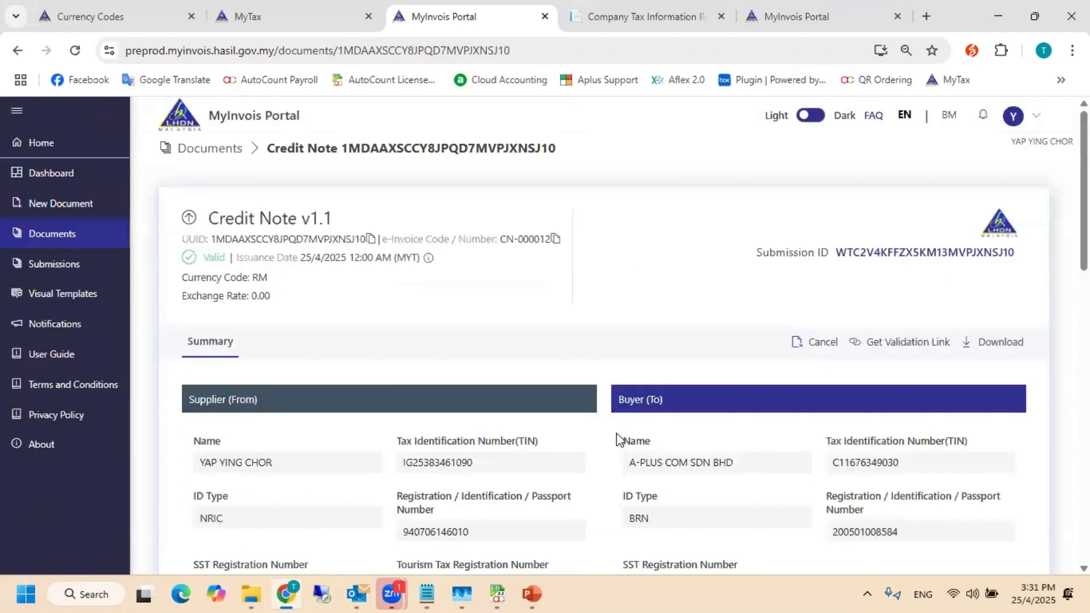
# - Return to Documents and filter to Submitted, then Received, then Submitted documents again
pyautogui.click(210, 148)
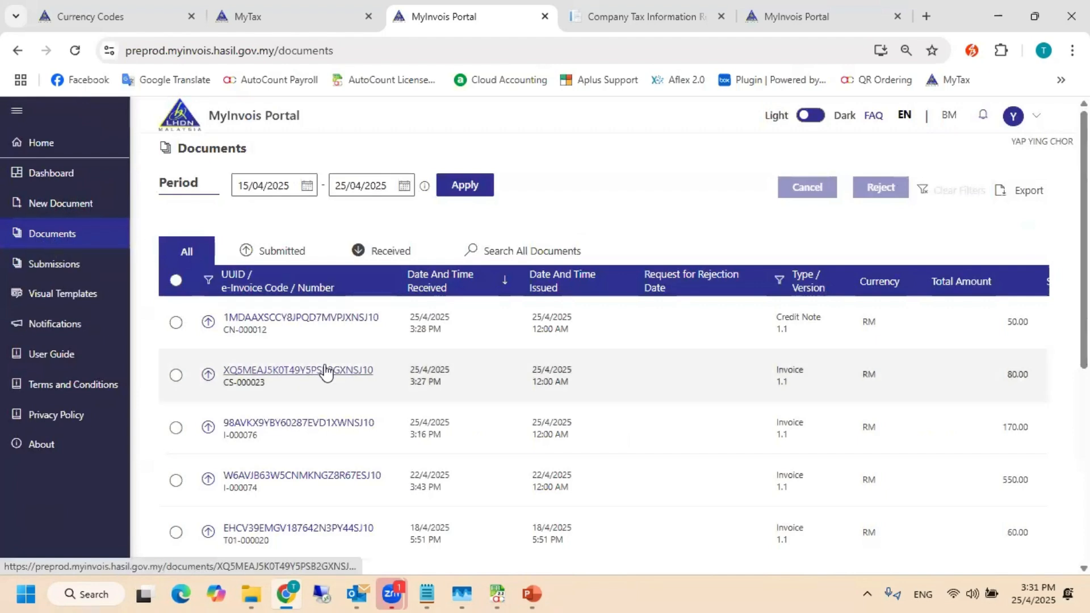
pyautogui.scroll(-2, 324, 370)
pyautogui.scroll(2, 301, 312)
pyautogui.click(277, 258)
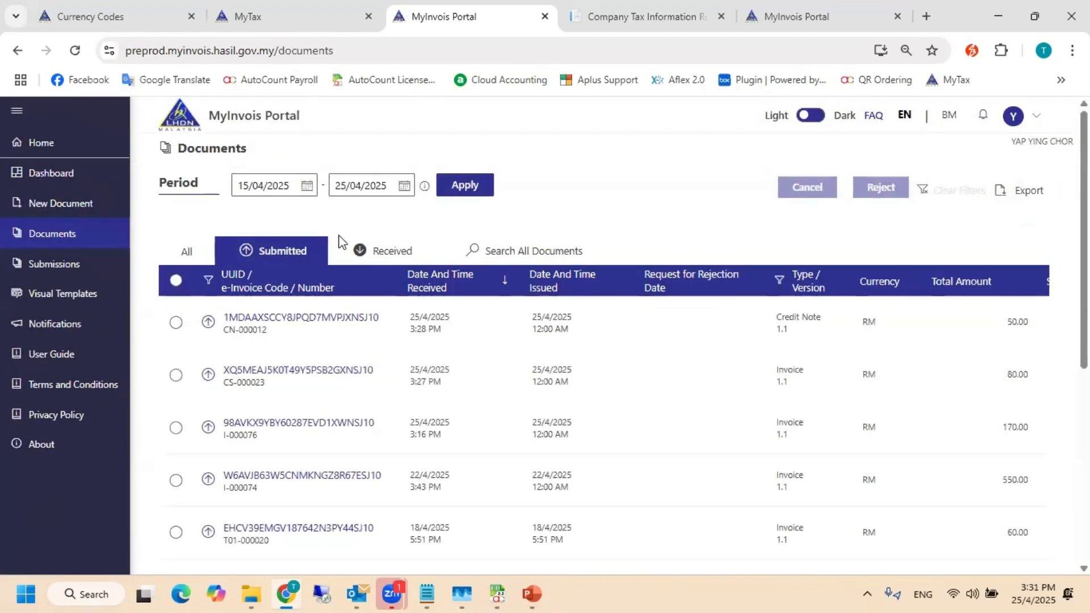
pyautogui.click(379, 254)
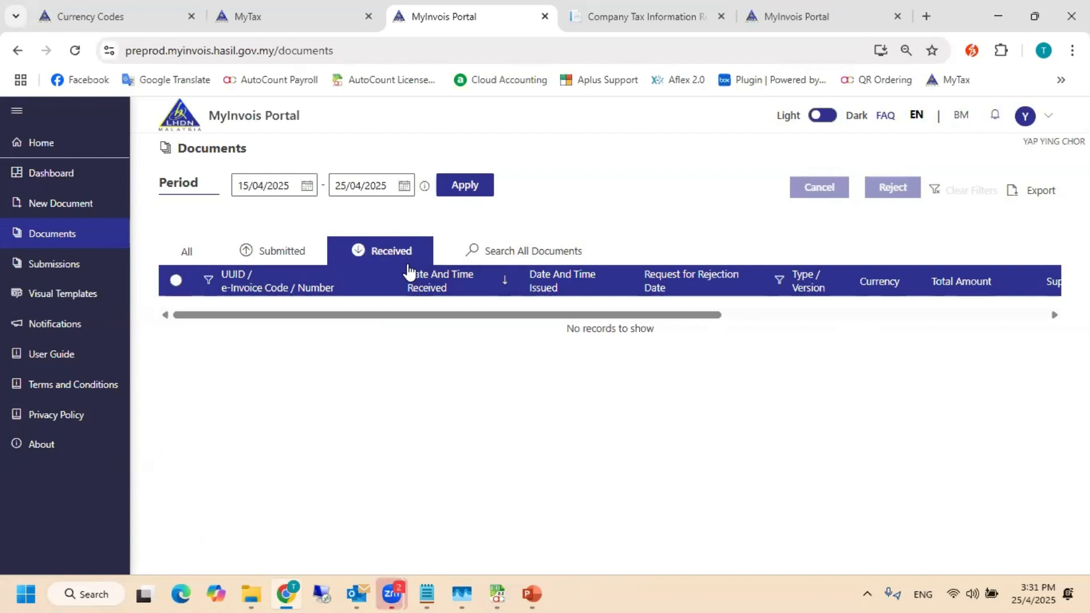
pyautogui.click(284, 250)
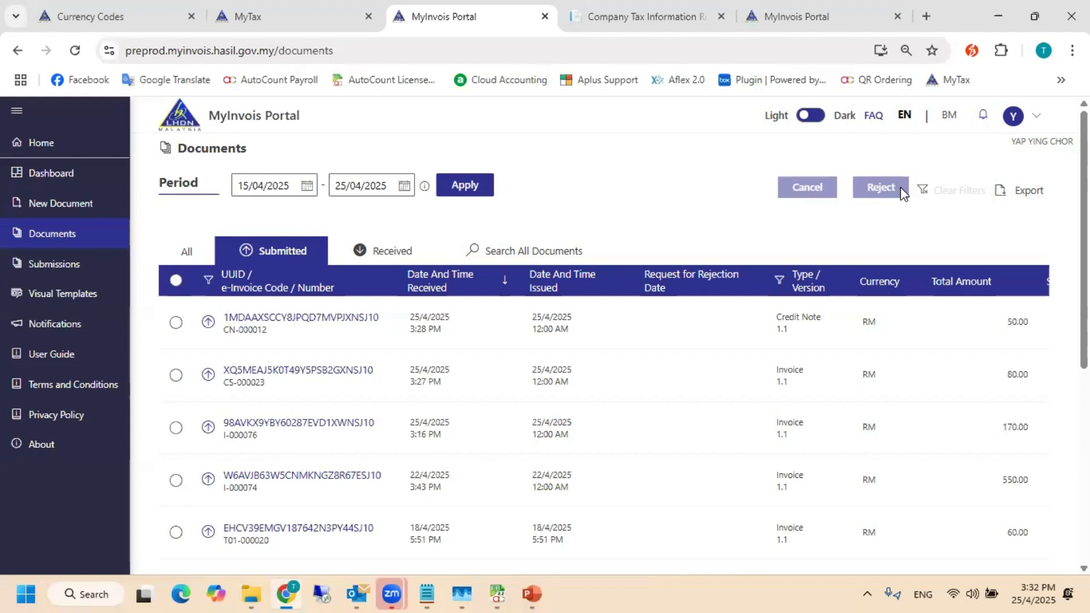
# - Switch back to AutoCount and open invoice I-000076 for A-PLUS COM from the Invoice list
pyautogui.click(497, 594)
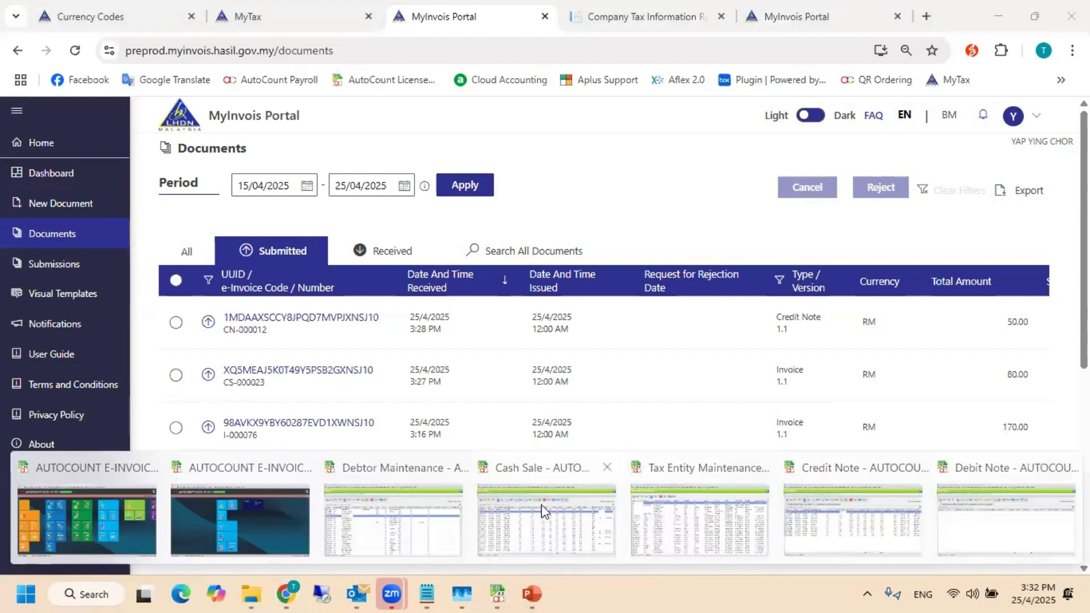
pyautogui.click(393, 511)
pyautogui.click(169, 29)
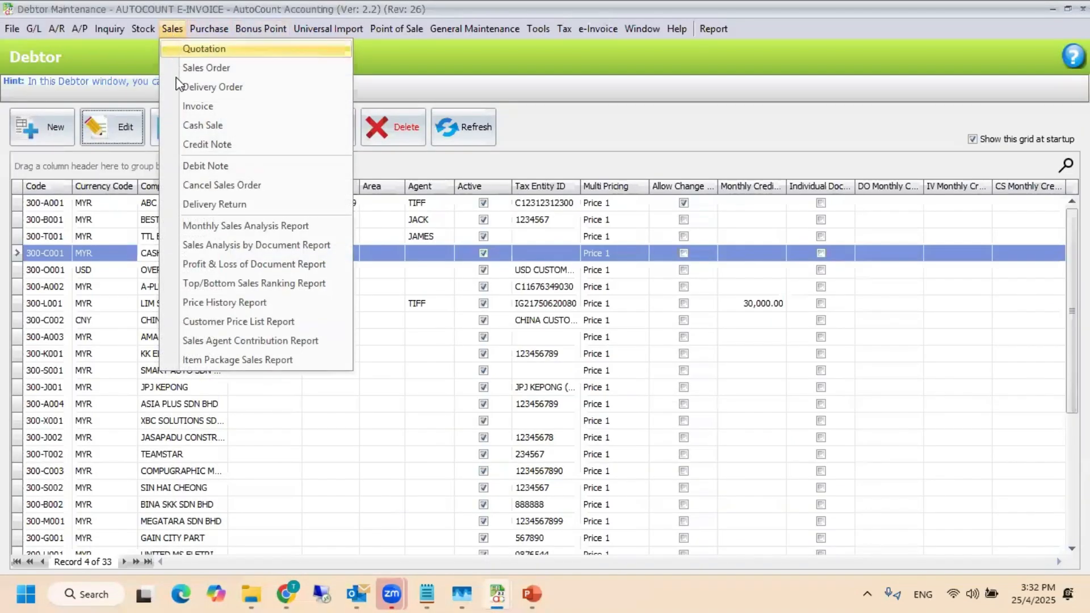
pyautogui.click(179, 107)
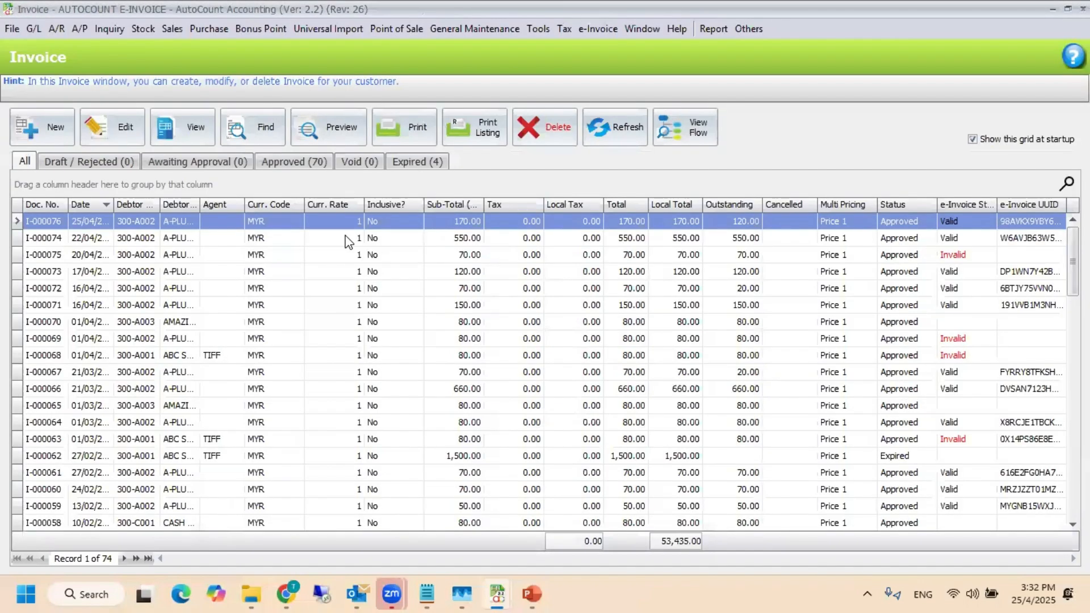
pyautogui.doubleClick(312, 228)
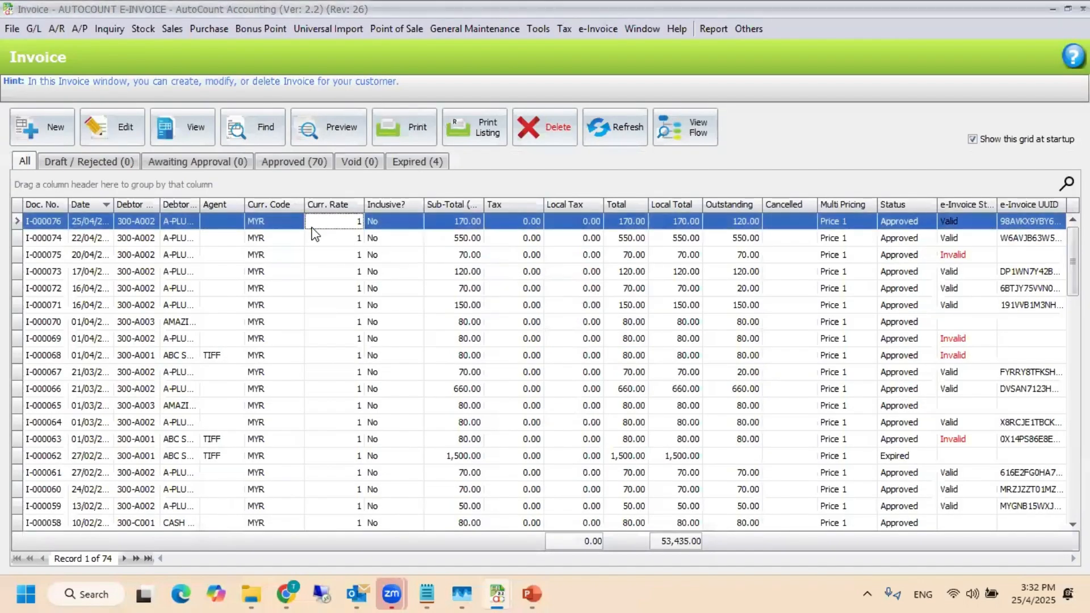
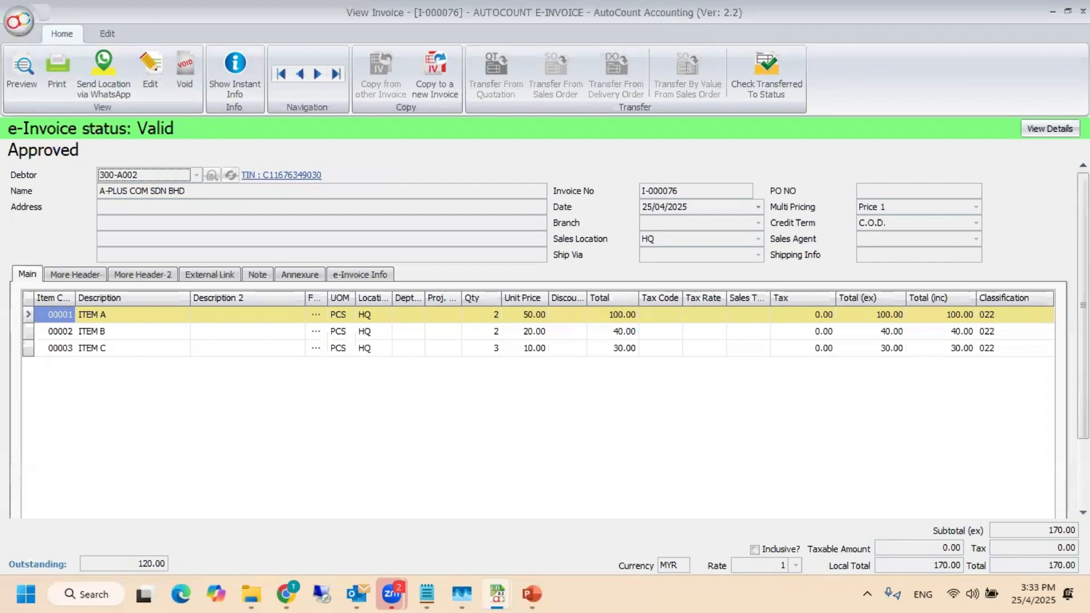
# - Close invoice I-000076 and bring up the report choices for previewing its printout
pyautogui.press('Escape')
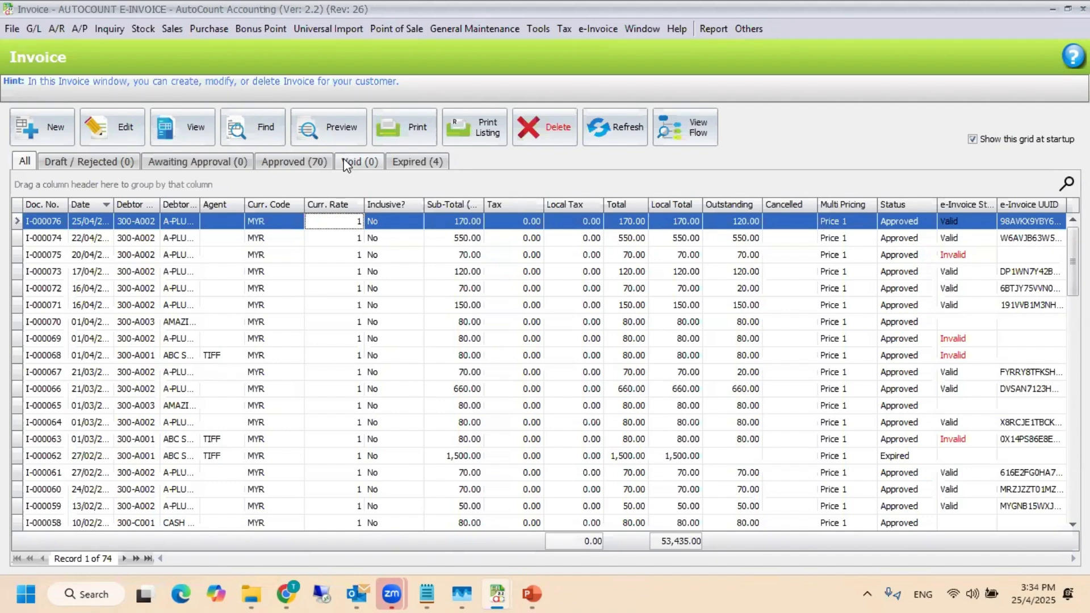
pyautogui.click(332, 128)
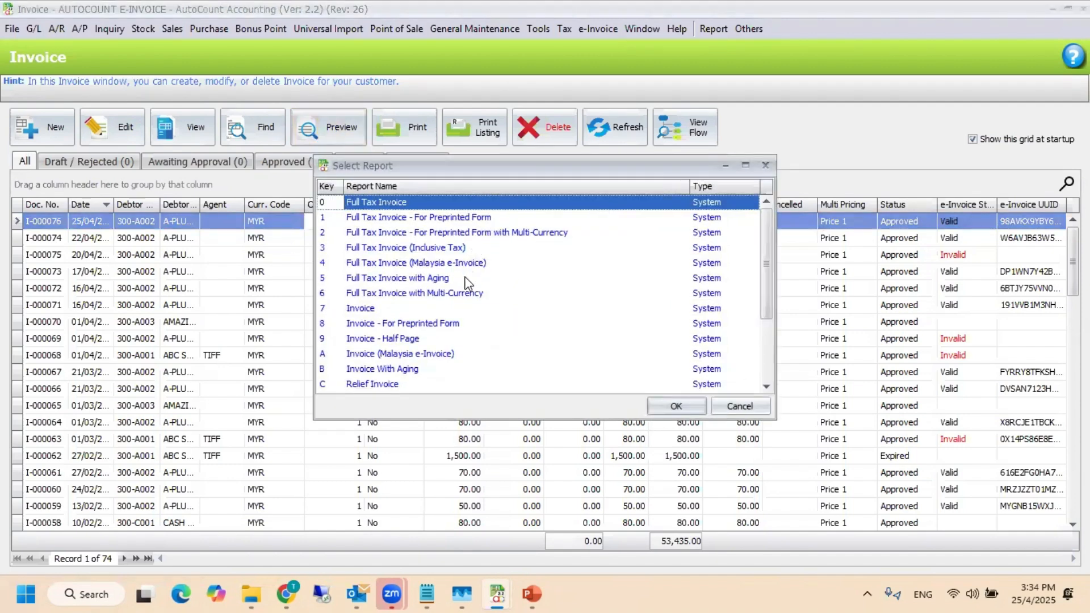
pyautogui.doubleClick(466, 267)
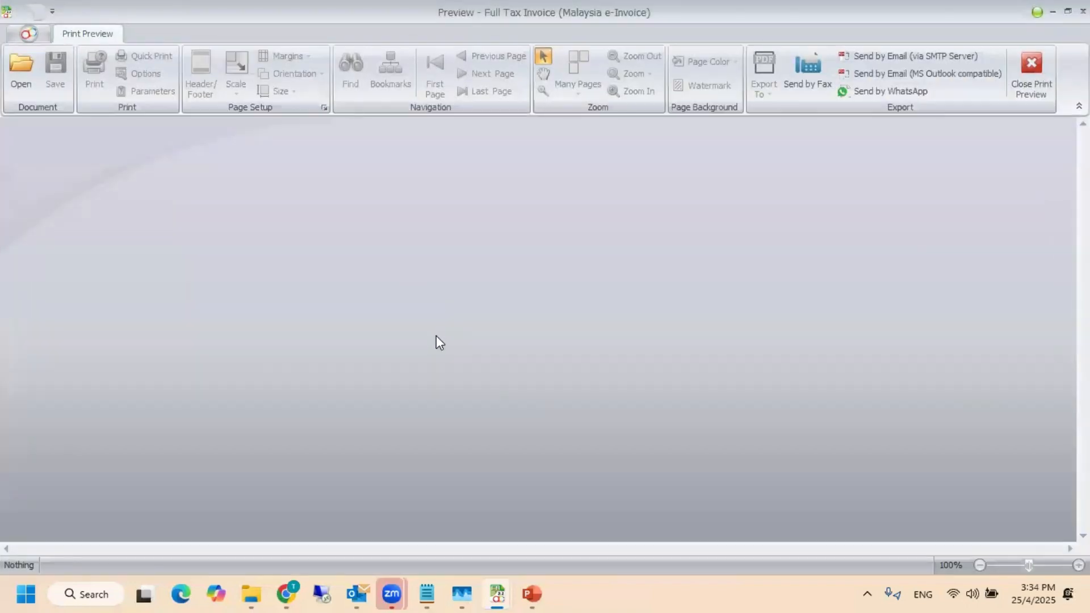
pyautogui.scroll(-3, 1004, 369)
pyautogui.scroll(-4, 1003, 378)
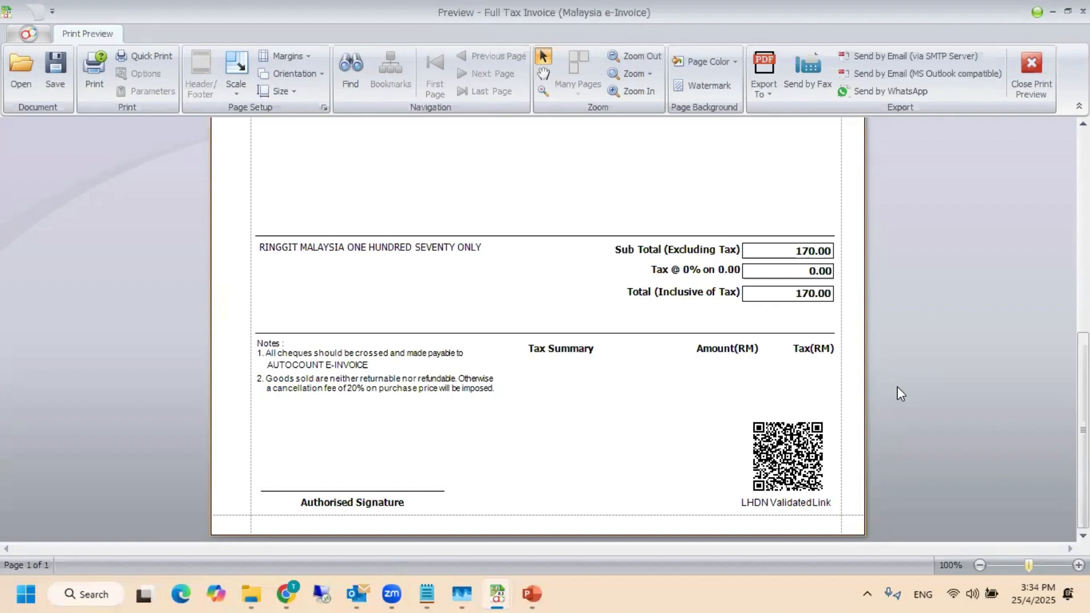
pyautogui.click(1082, 11)
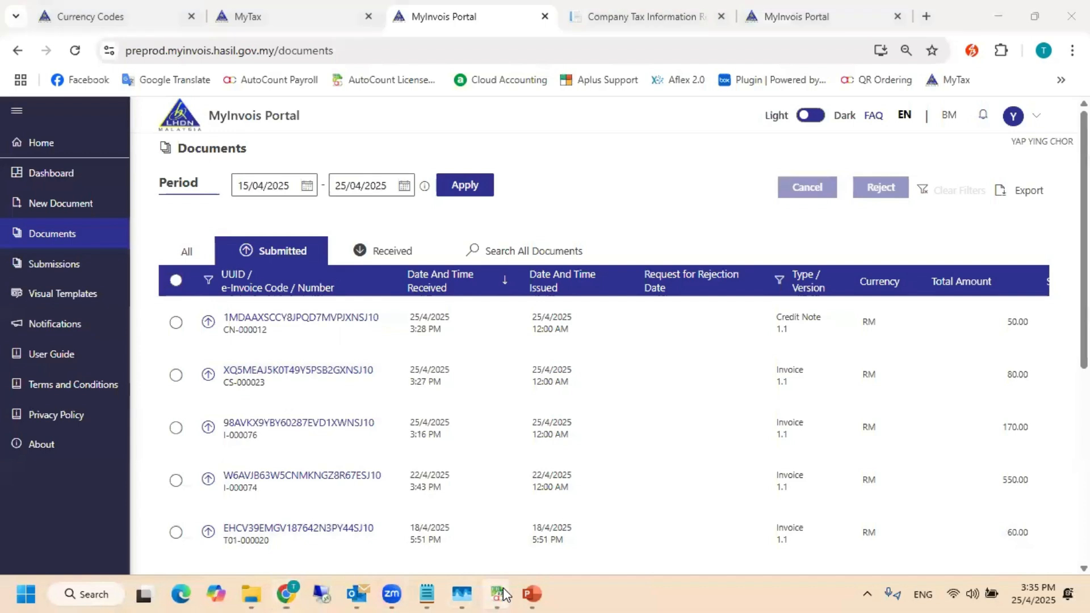
# - Bring AutoCount forward, exit and log back in as ADMIN, and show the e-Invoice menu
pyautogui.moveTo(497, 594)
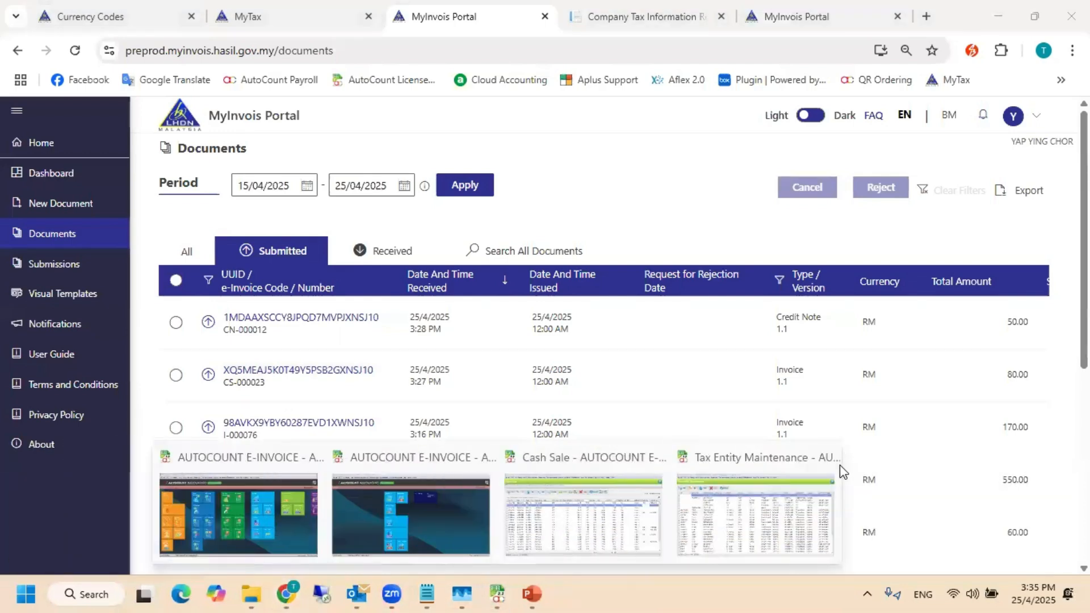
pyautogui.click(739, 457)
pyautogui.click(604, 507)
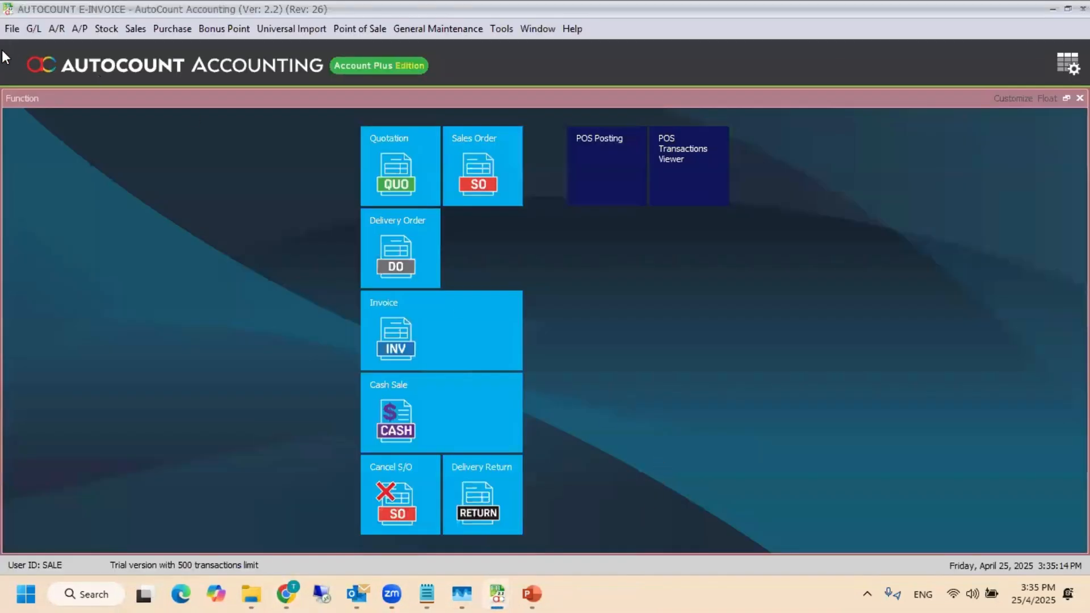
pyautogui.click(12, 29)
pyautogui.click(27, 94)
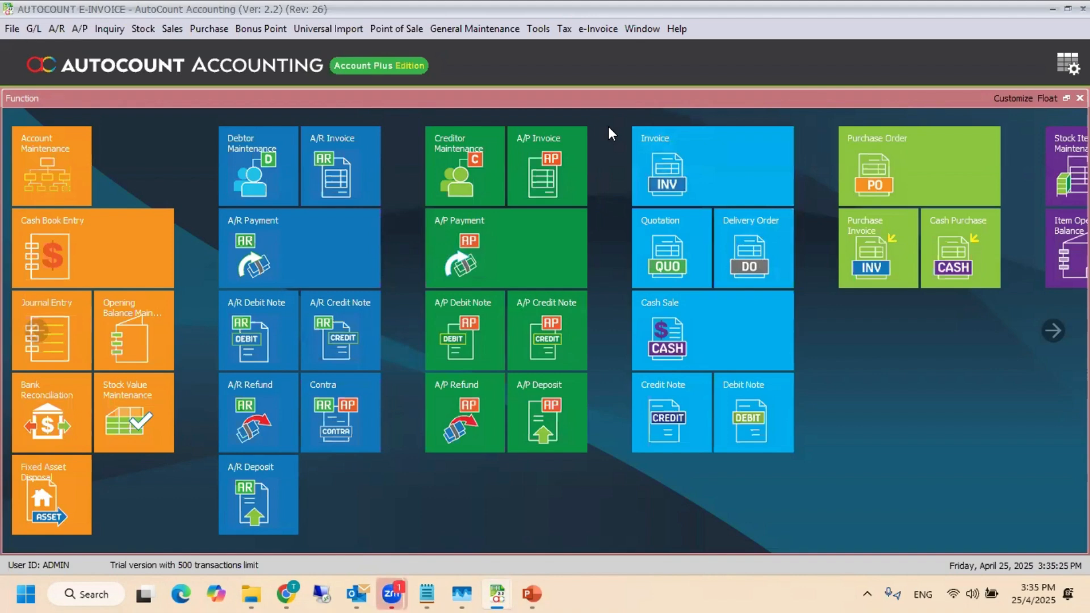
pyautogui.click(588, 35)
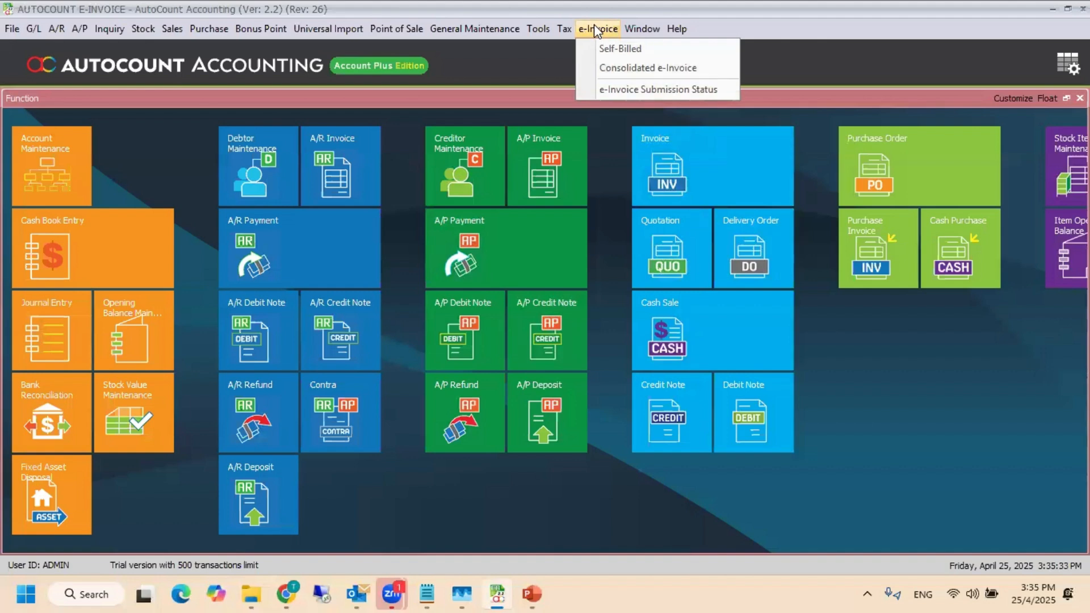
# - Generate a new consolidated e-Invoice covering Invoice and Cash Sales for 01/04/2025–25/04/2025
pyautogui.click(627, 68)
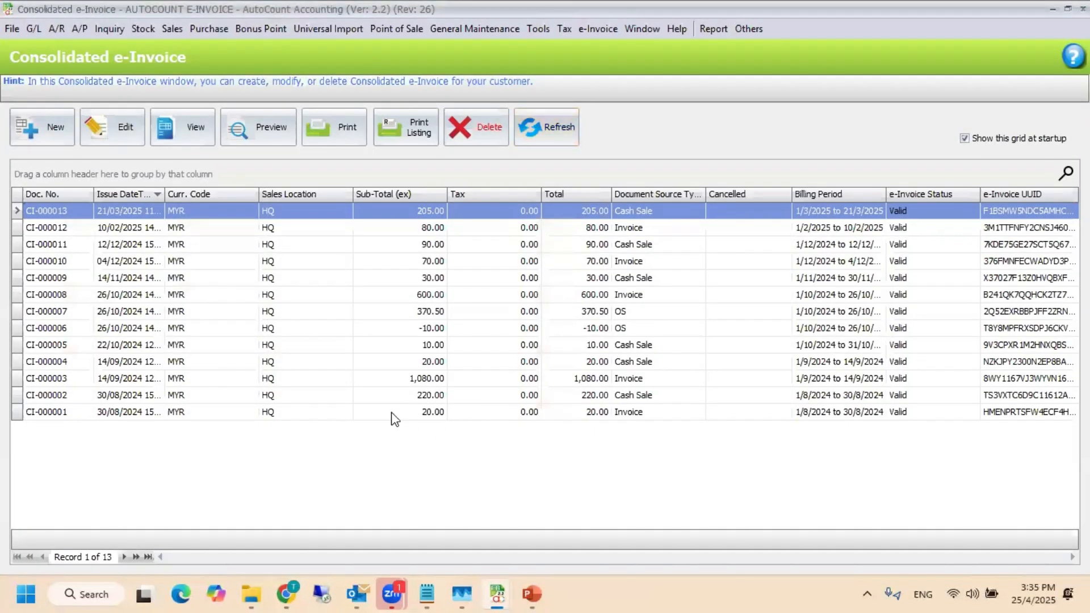
pyautogui.click(41, 137)
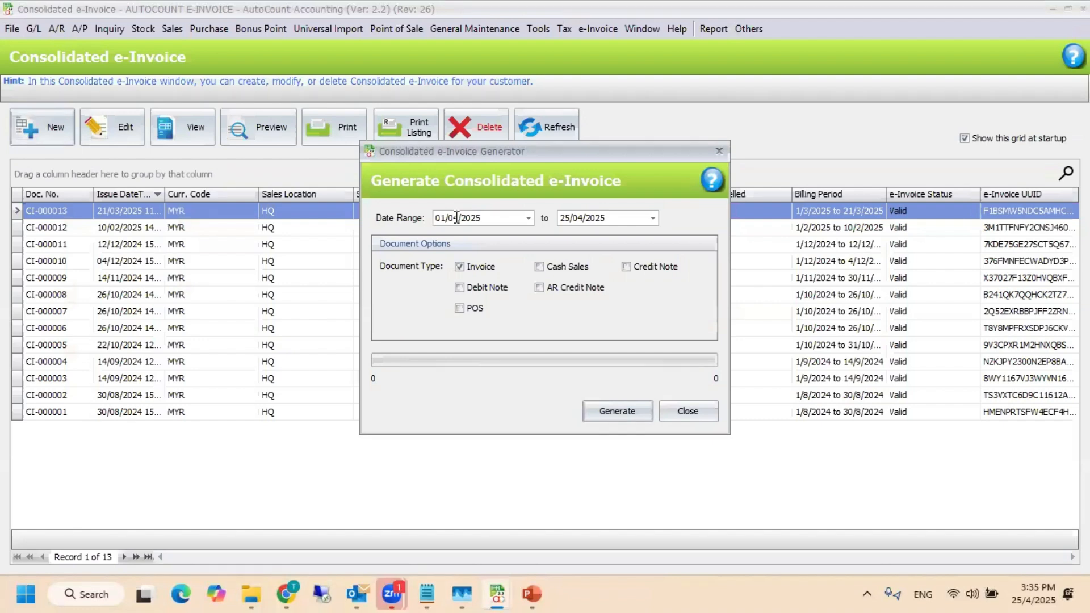
pyautogui.click(485, 270)
pyautogui.click(554, 271)
pyautogui.click(483, 266)
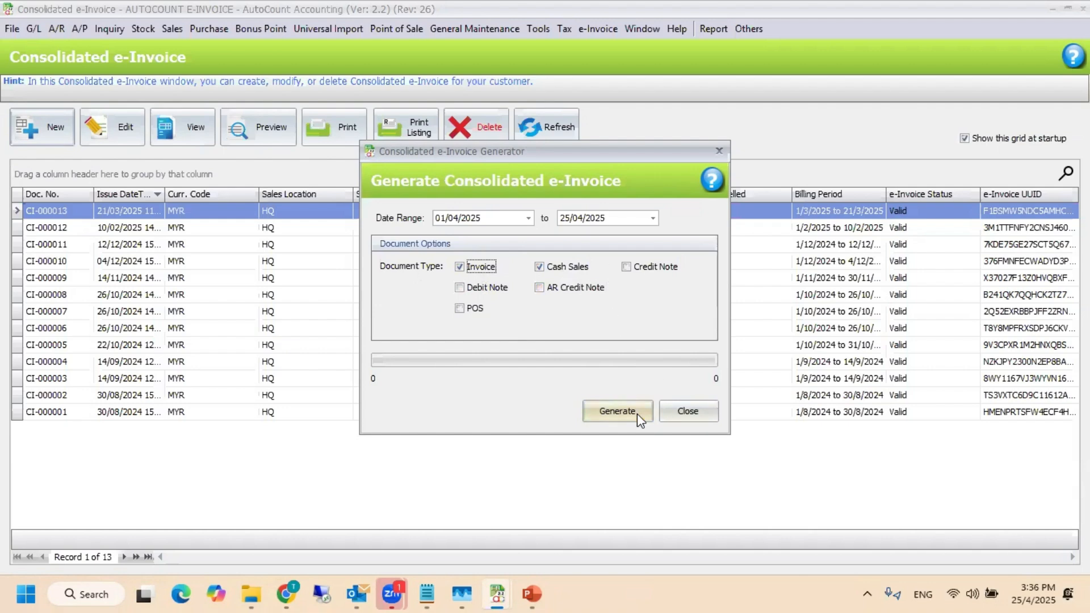
pyautogui.click(590, 412)
pyautogui.click(510, 321)
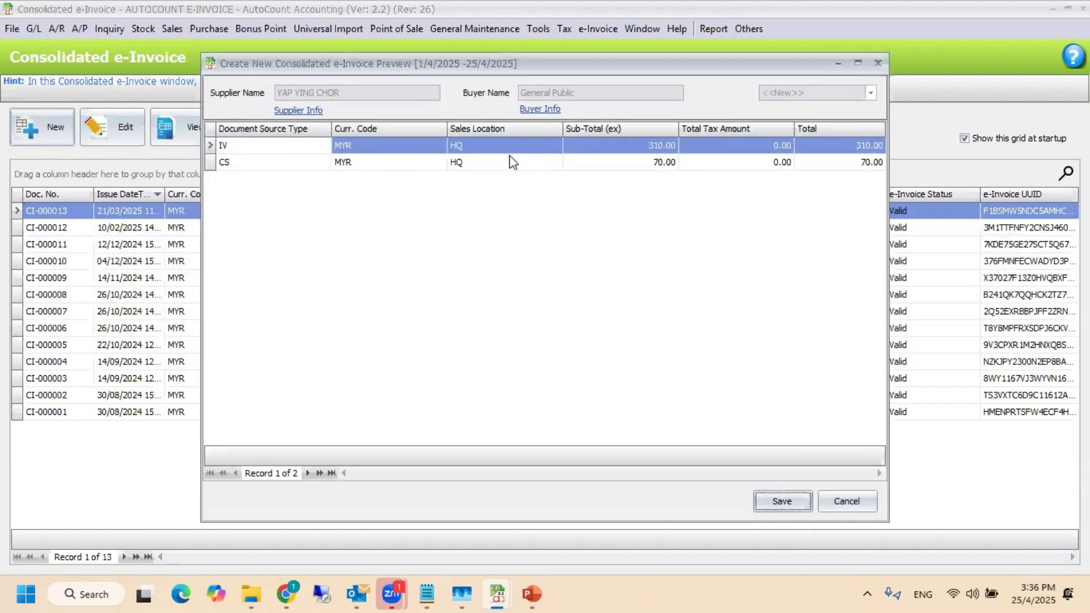
# - Open the detailed lines of the IV group totalling 310.00
pyautogui.click(259, 149)
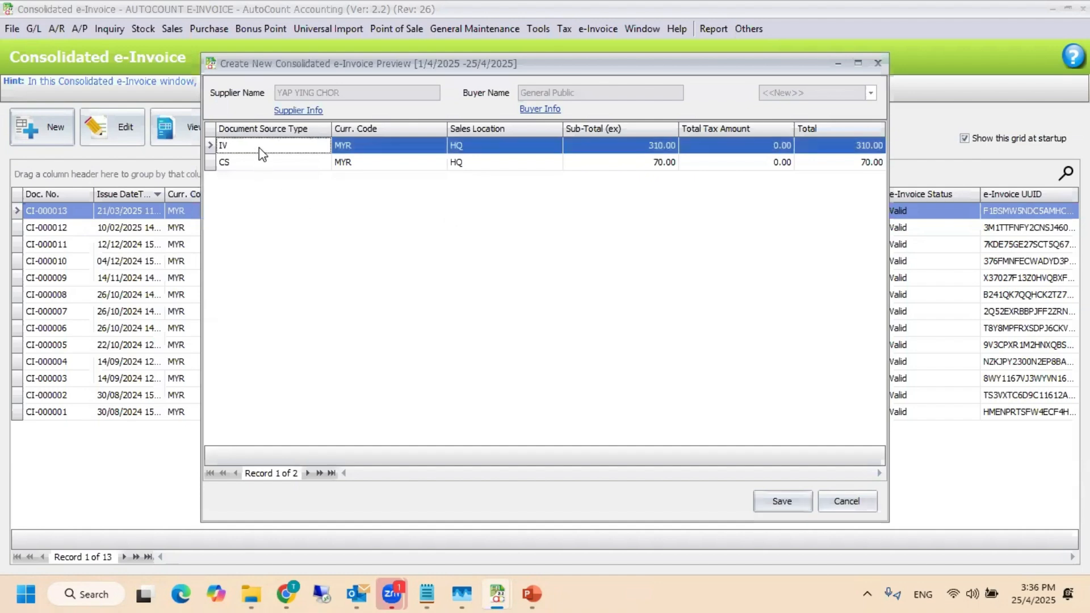
pyautogui.click(654, 152)
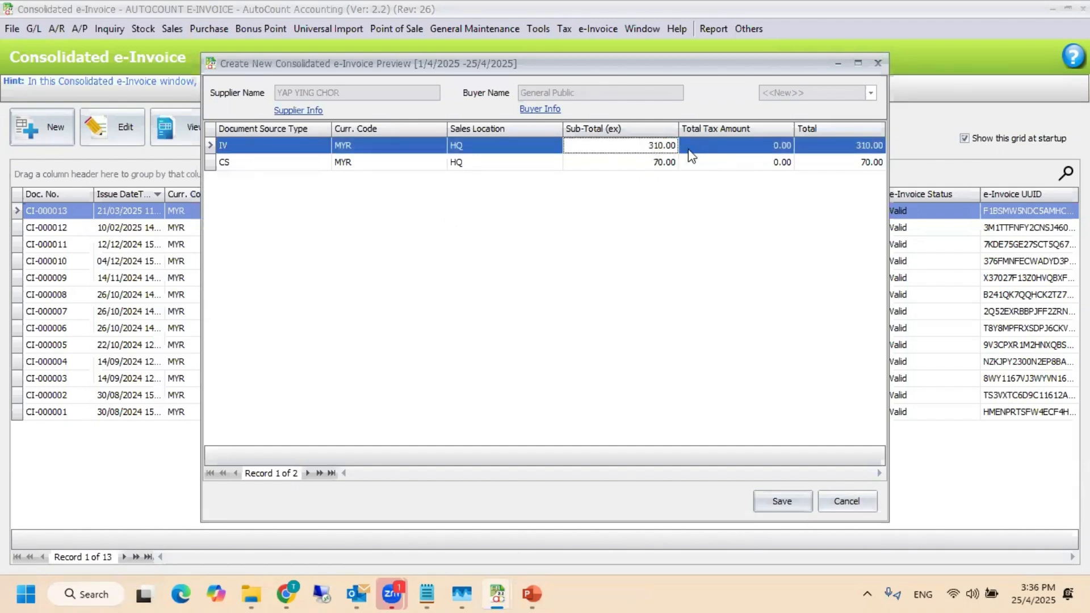
pyautogui.doubleClick(658, 149)
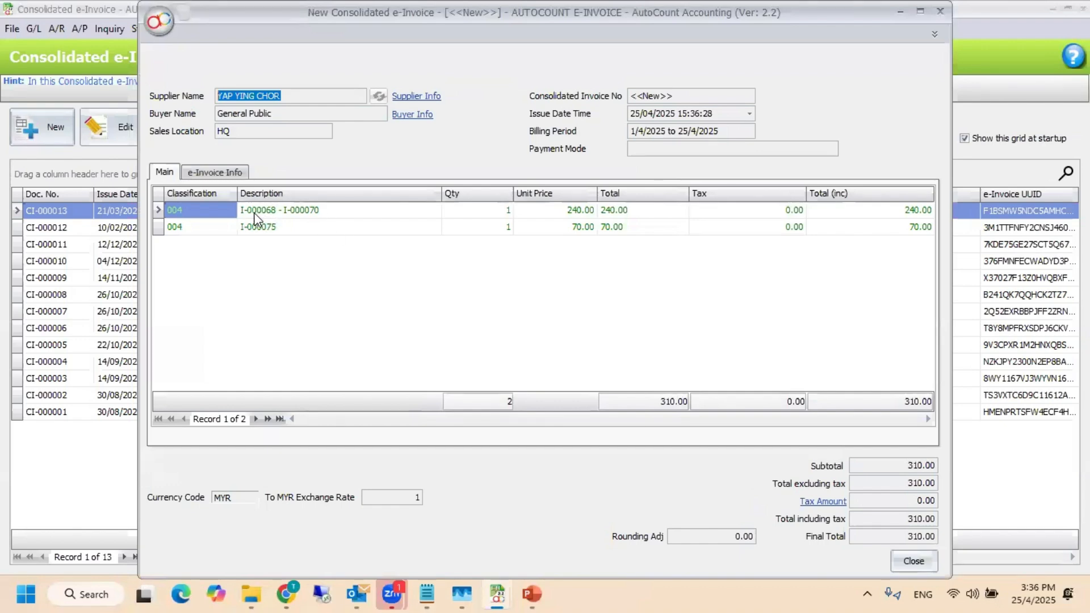
# - Review IV lines I-000068 - I-000070 (240.00) and I-000075, then close the detail window
pyautogui.click(326, 211)
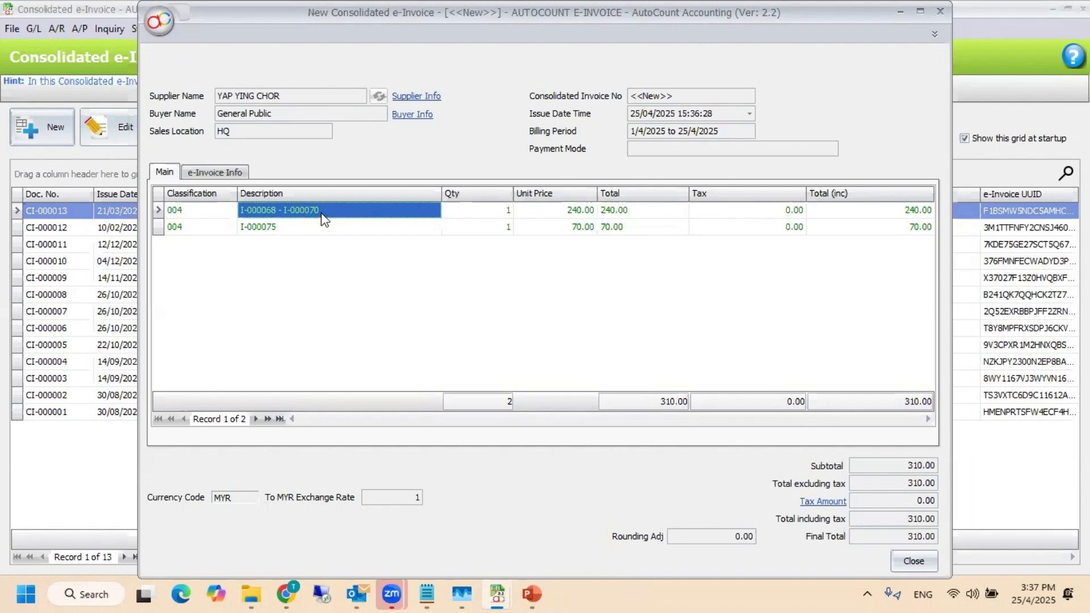
pyautogui.click(555, 214)
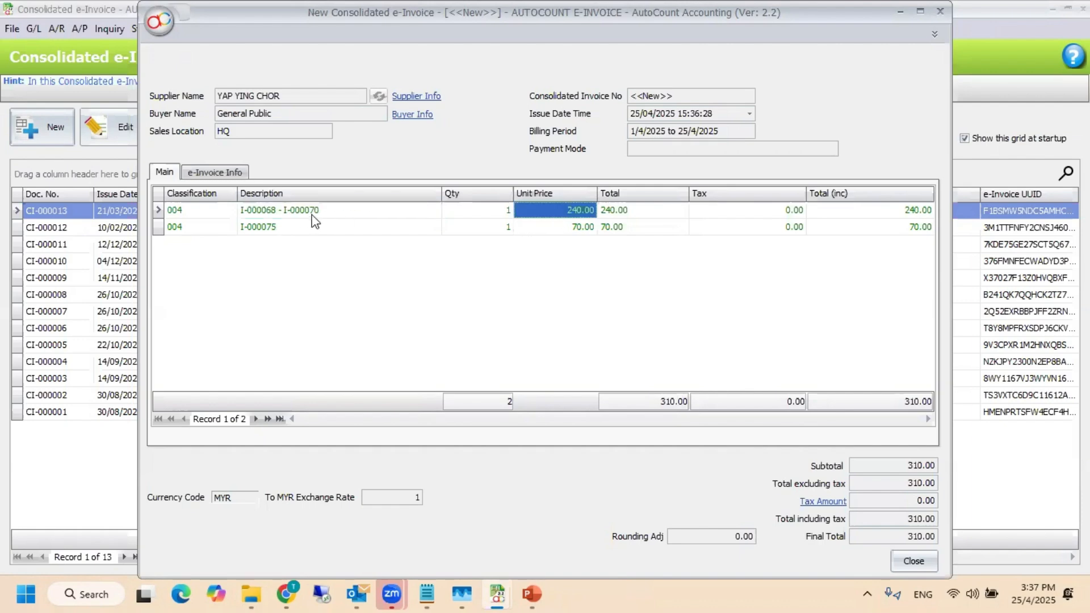
pyautogui.click(336, 219)
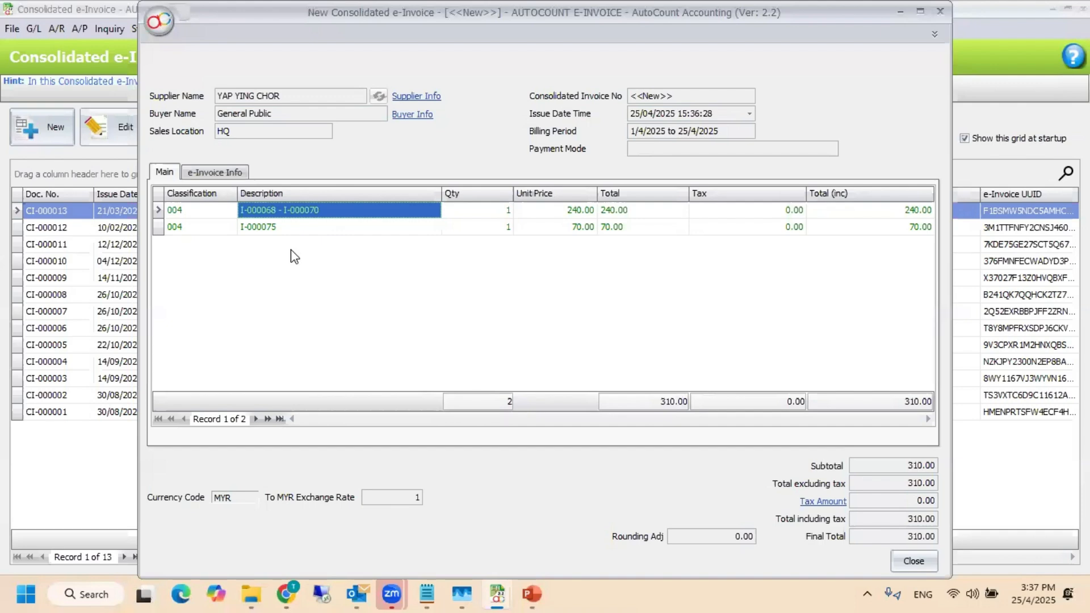
pyautogui.click(333, 232)
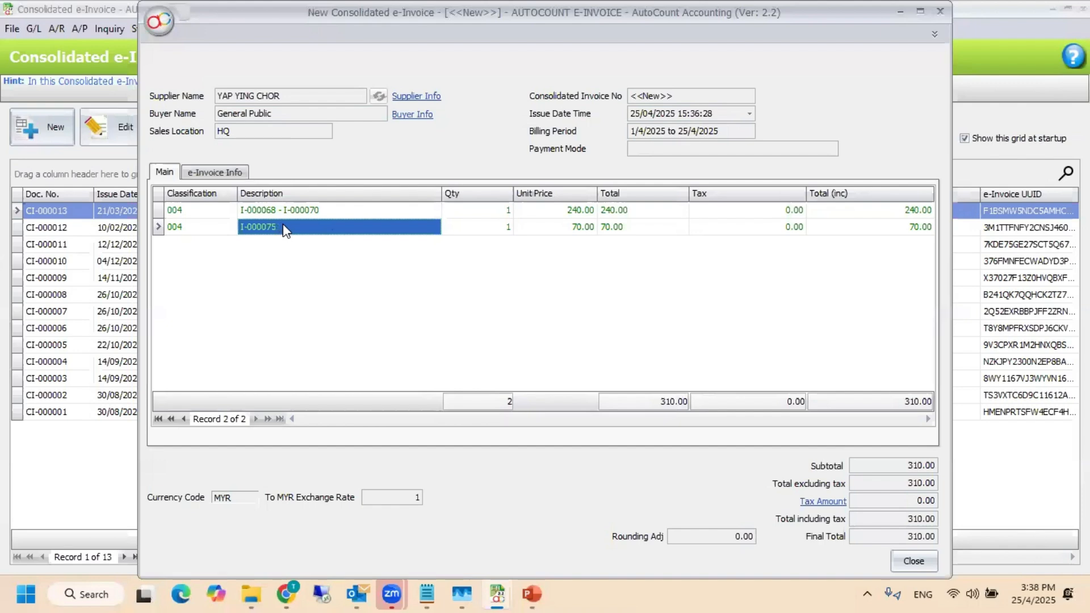
pyautogui.click(912, 561)
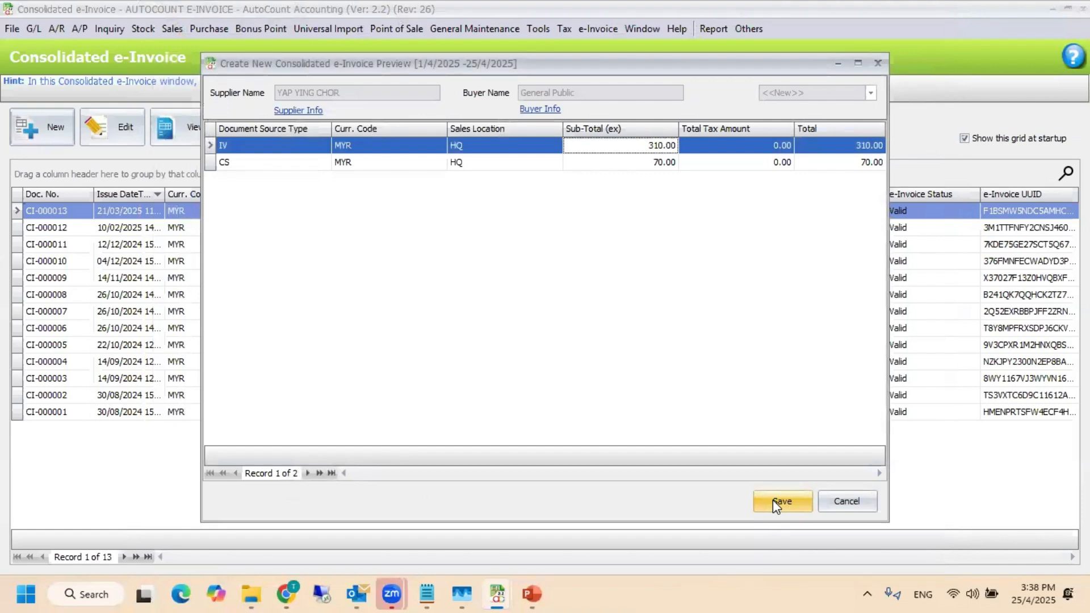
# - Regenerate and save CI-000014 for the 70.00 cash sale, refreshing until its status is Valid
pyautogui.click(848, 503)
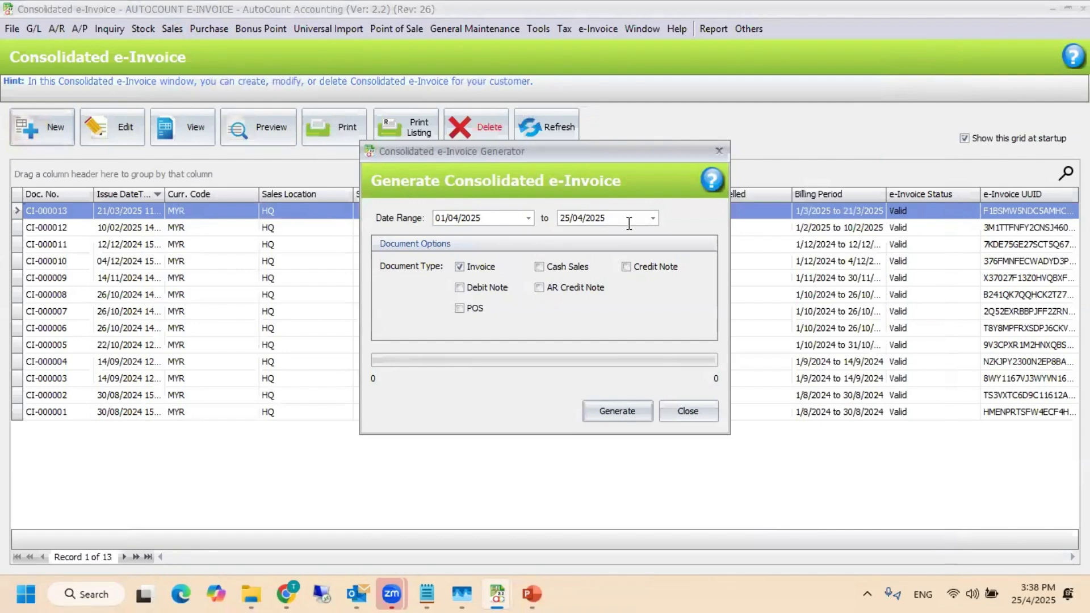
pyautogui.click(628, 413)
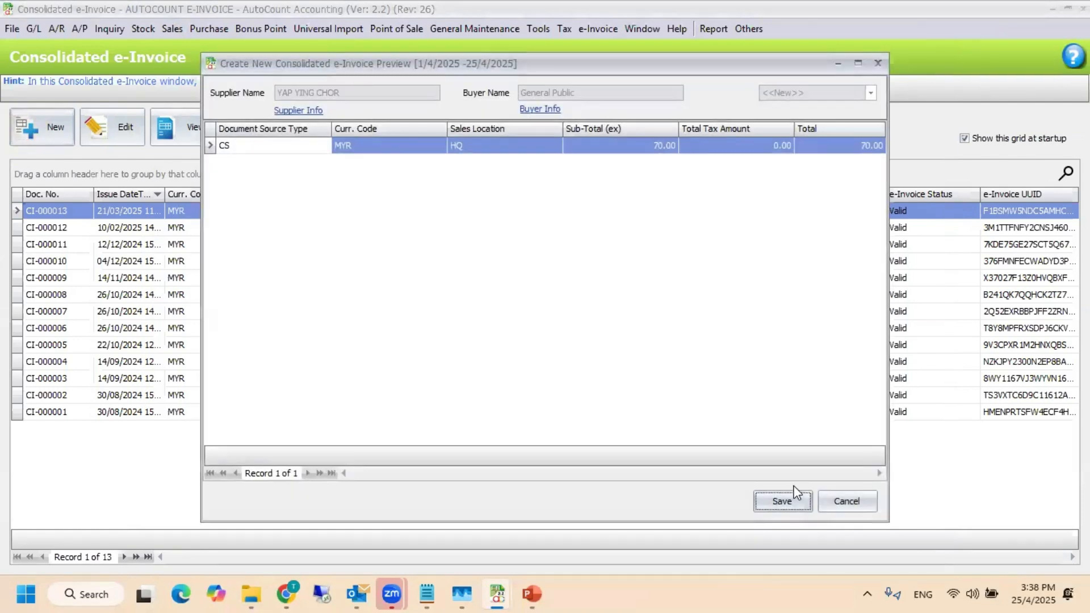
pyautogui.click(782, 501)
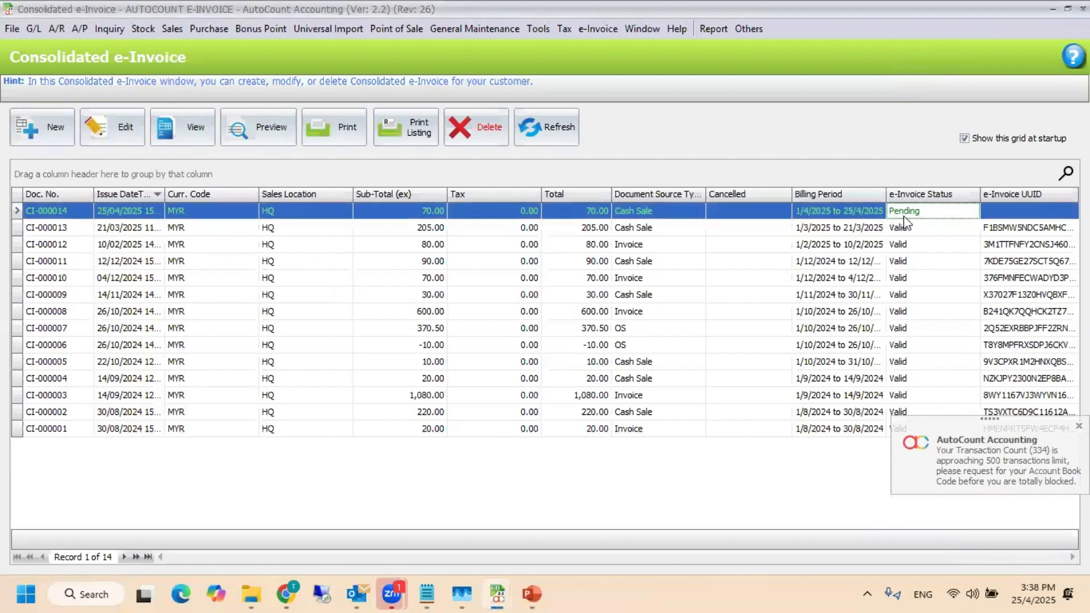
pyautogui.click(539, 135)
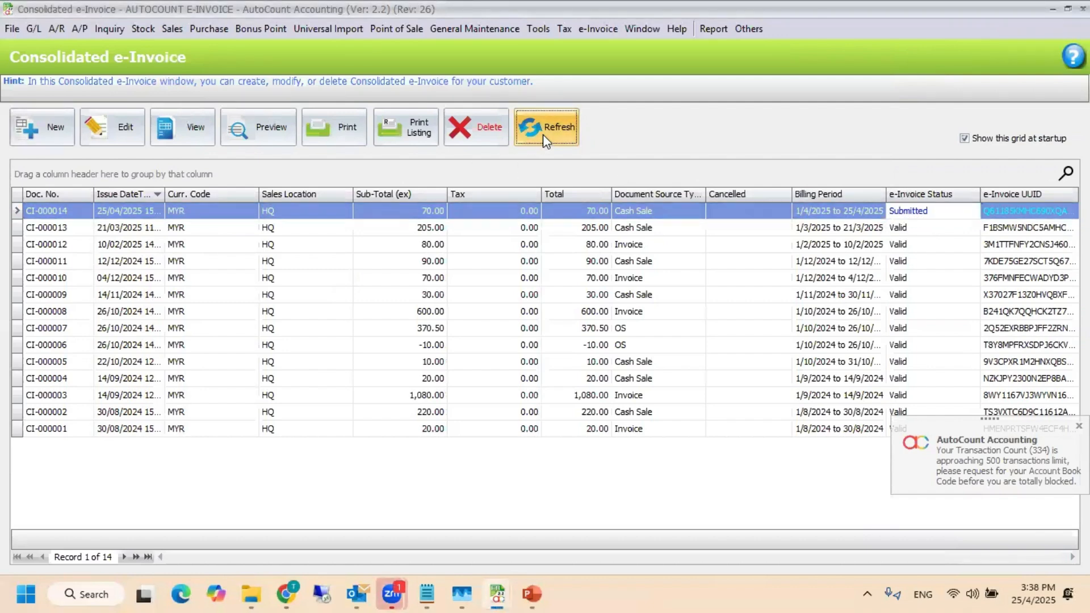
pyautogui.click(546, 129)
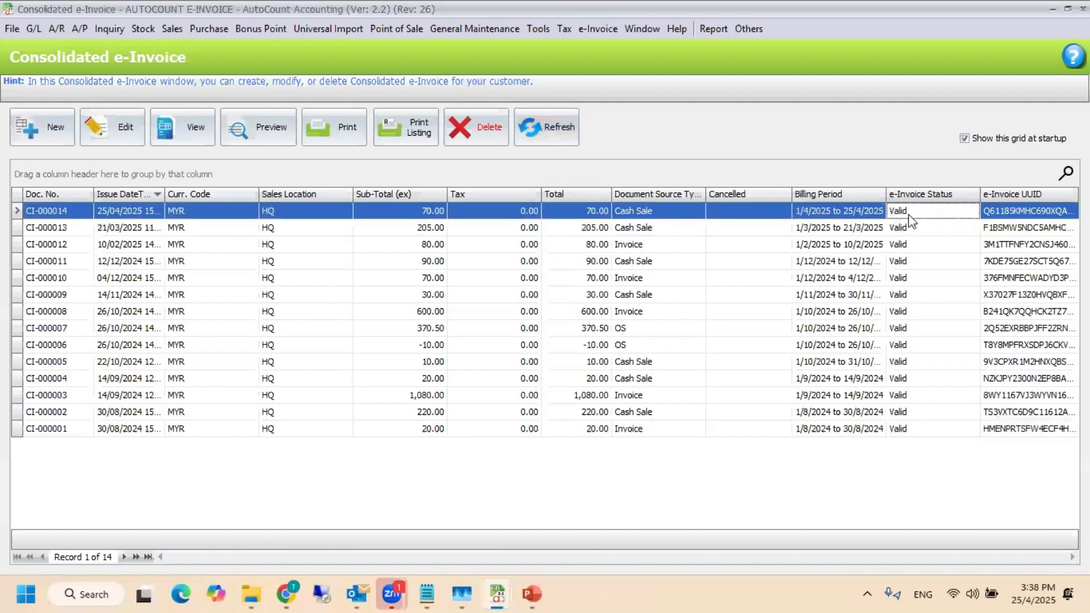
pyautogui.click(247, 139)
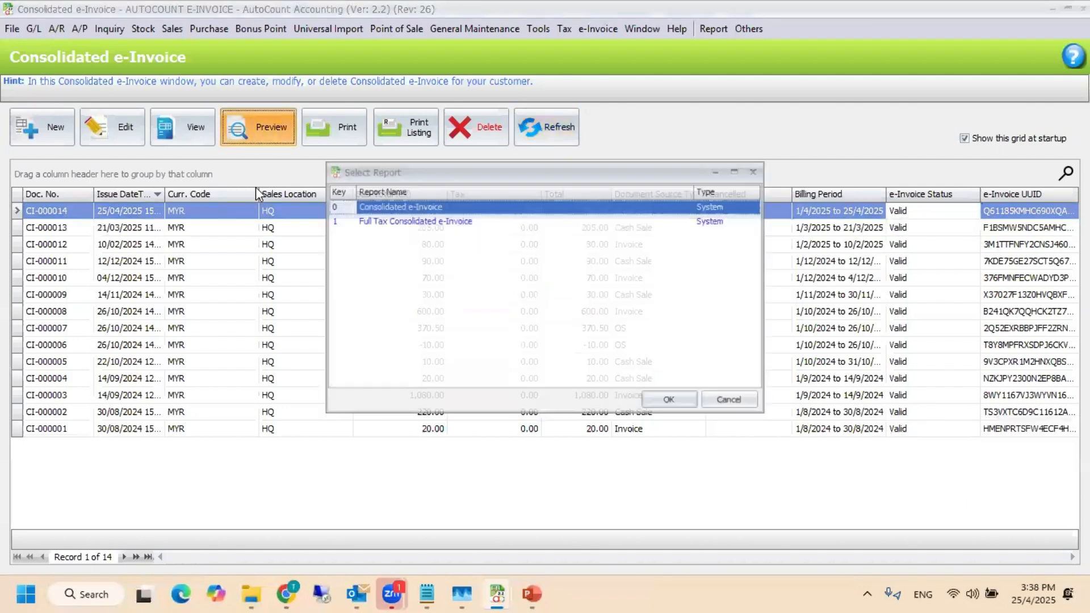
# - Preview CI-000014 in the Consolidated e-Invoice layout, checking the 70.00 total and LHDN QR code
pyautogui.click(409, 201)
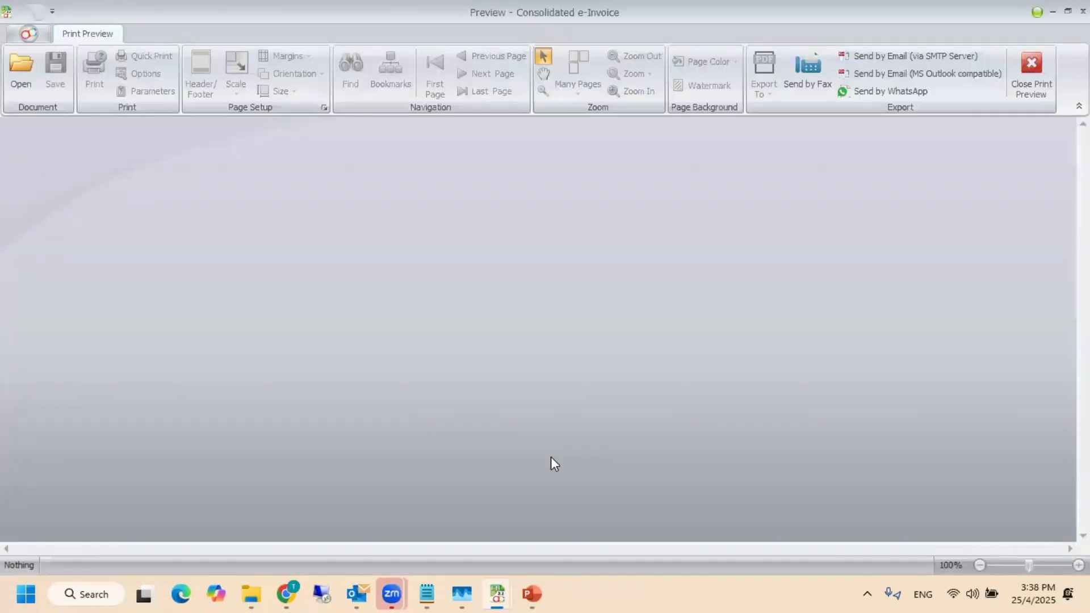
pyautogui.scroll(-10, 548, 464)
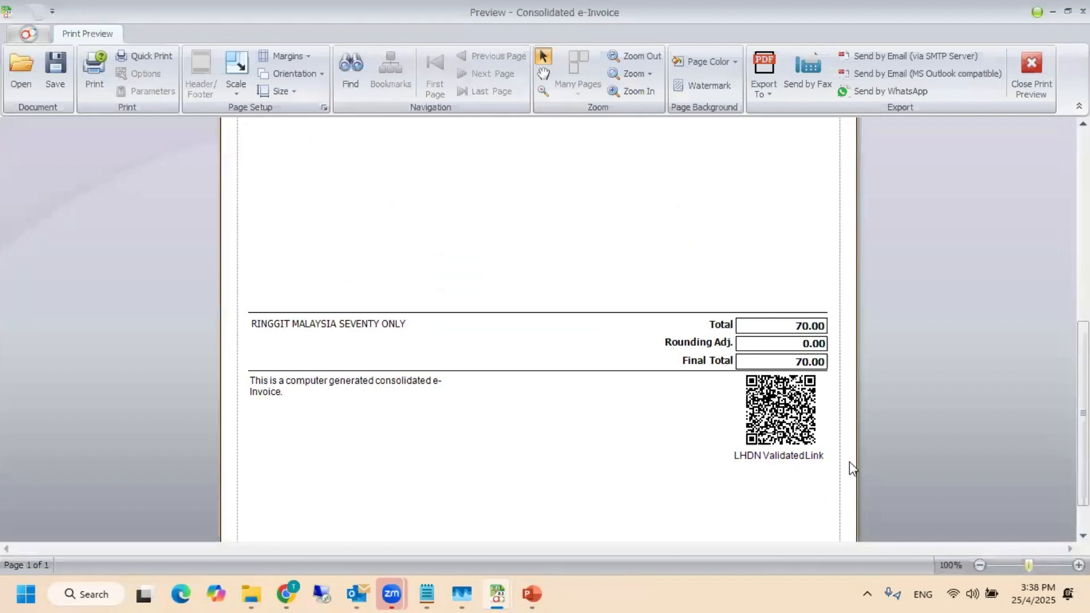
pyautogui.click(1032, 87)
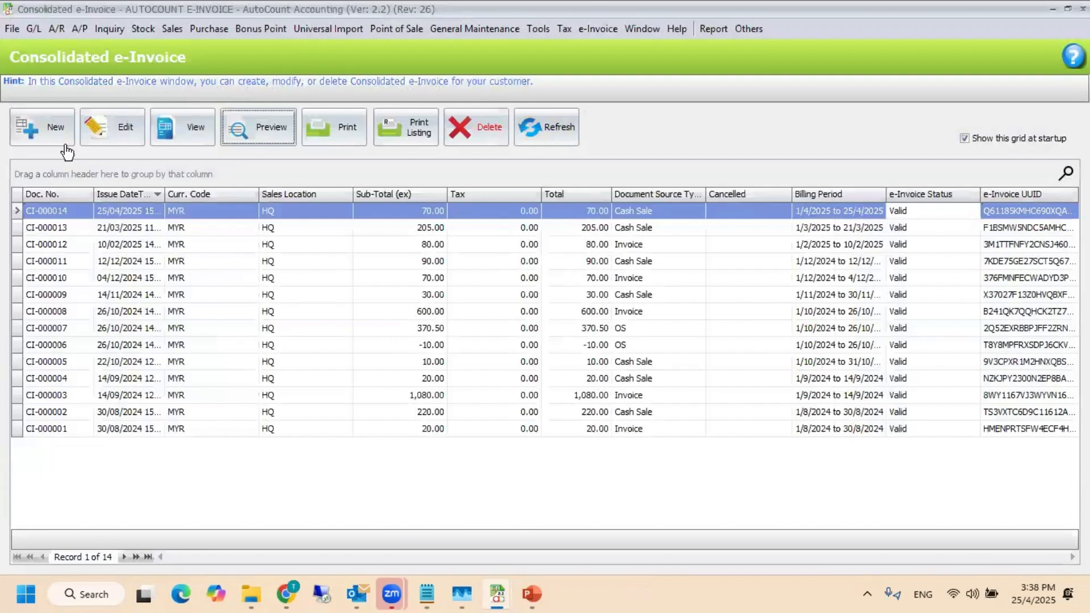
# - Dismiss the consolidation generator without generating and close the Consolidated e-Invoice window
pyautogui.click(40, 129)
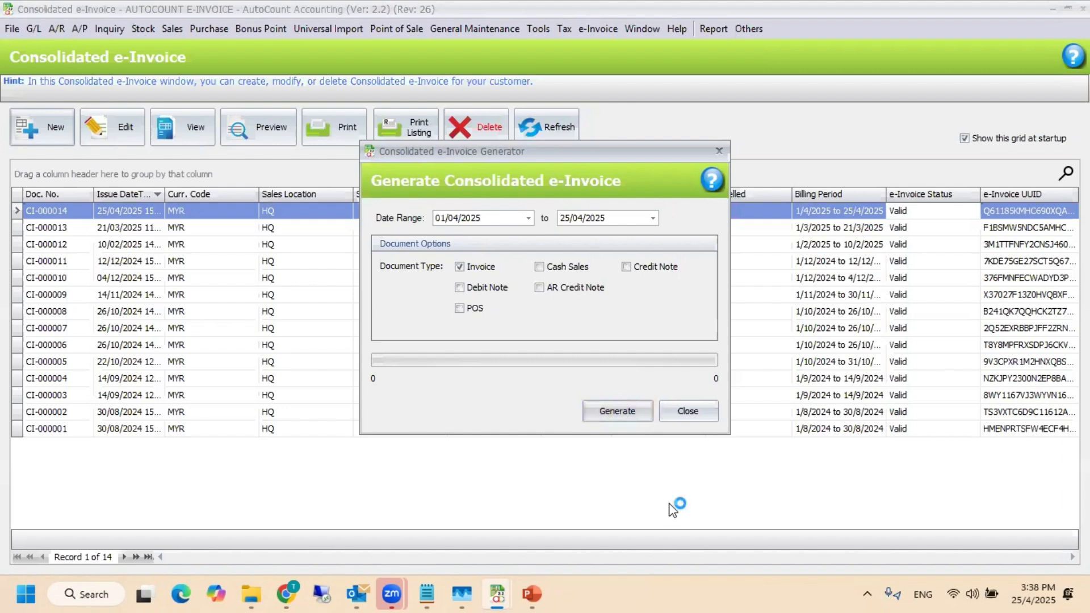
pyautogui.click(689, 411)
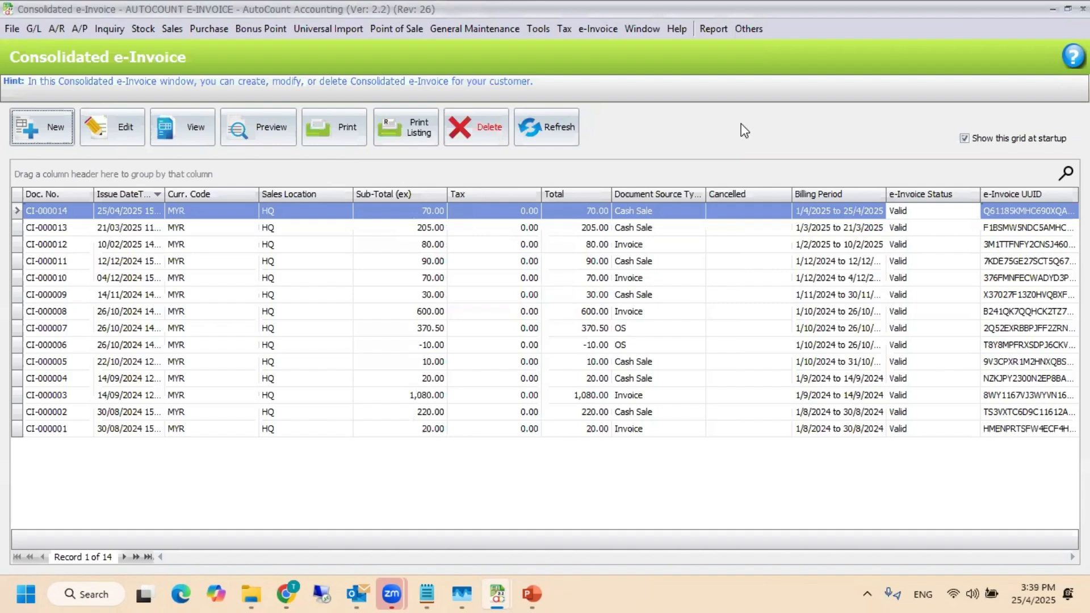
pyautogui.press('Escape')
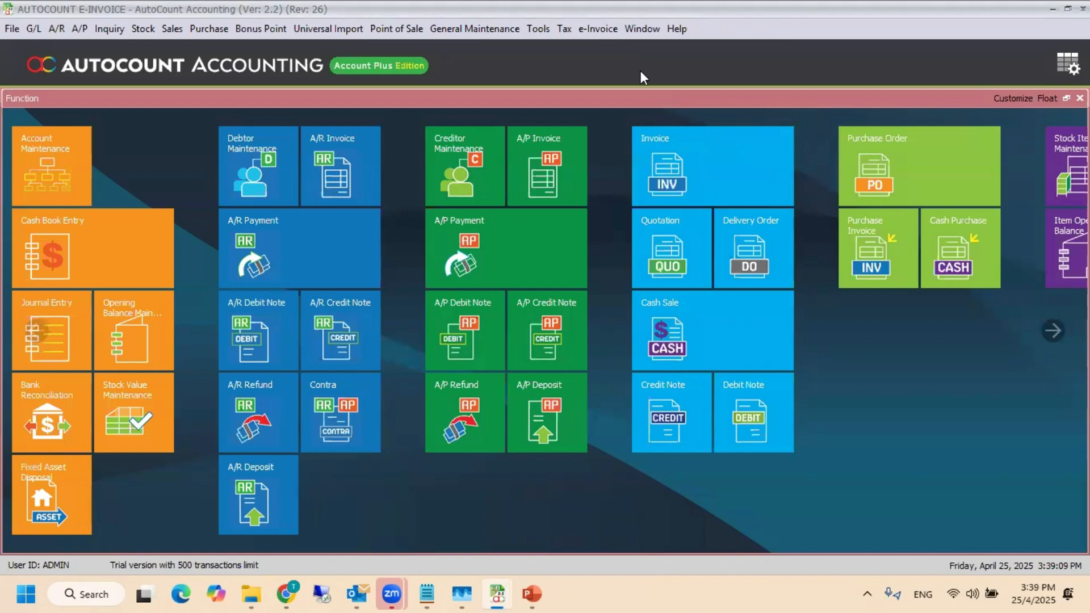
pyautogui.click(195, 30)
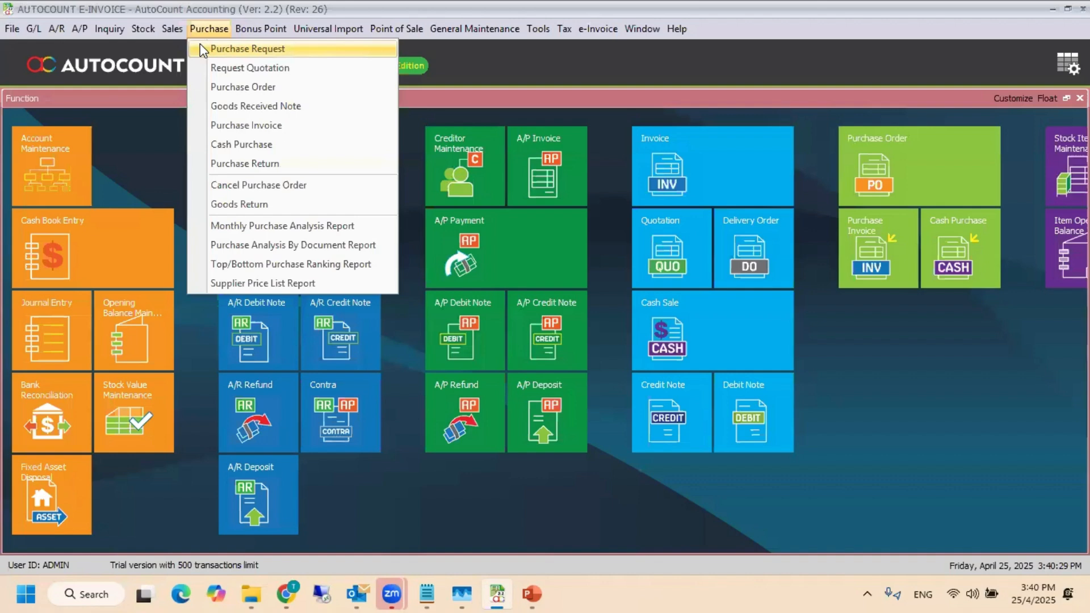
# - Open the Purchase Invoice list and start a new purchase invoice, PI-000018
pyautogui.click(216, 128)
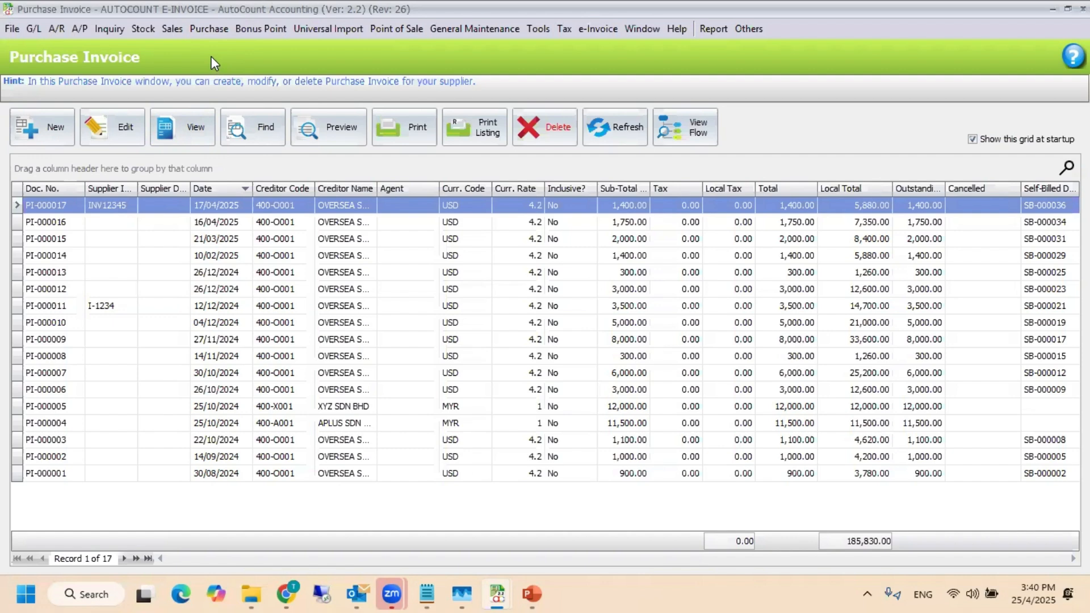
pyautogui.click(209, 29)
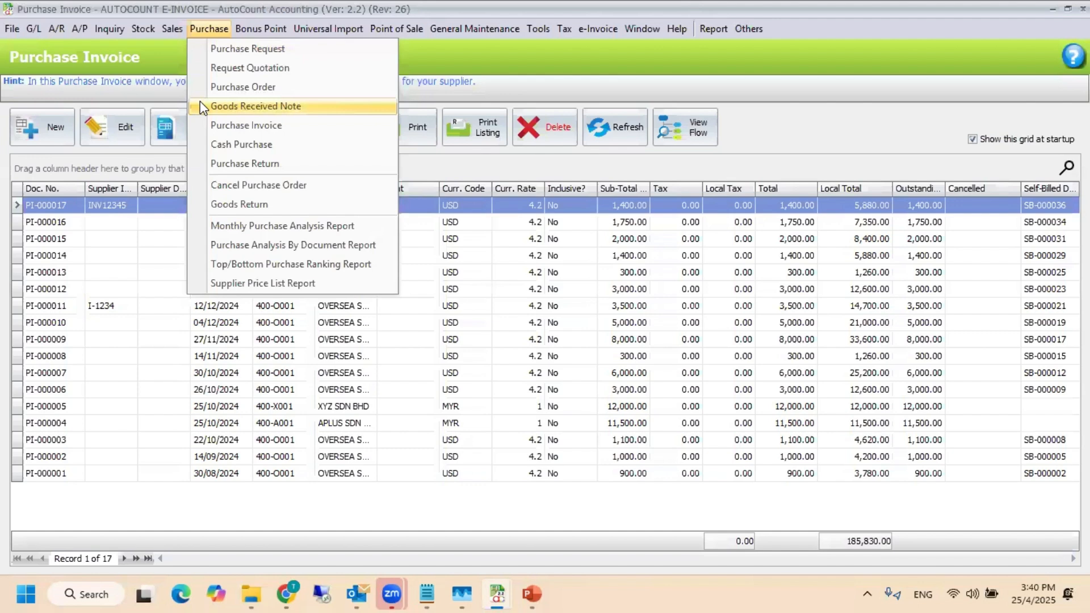
pyautogui.click(202, 125)
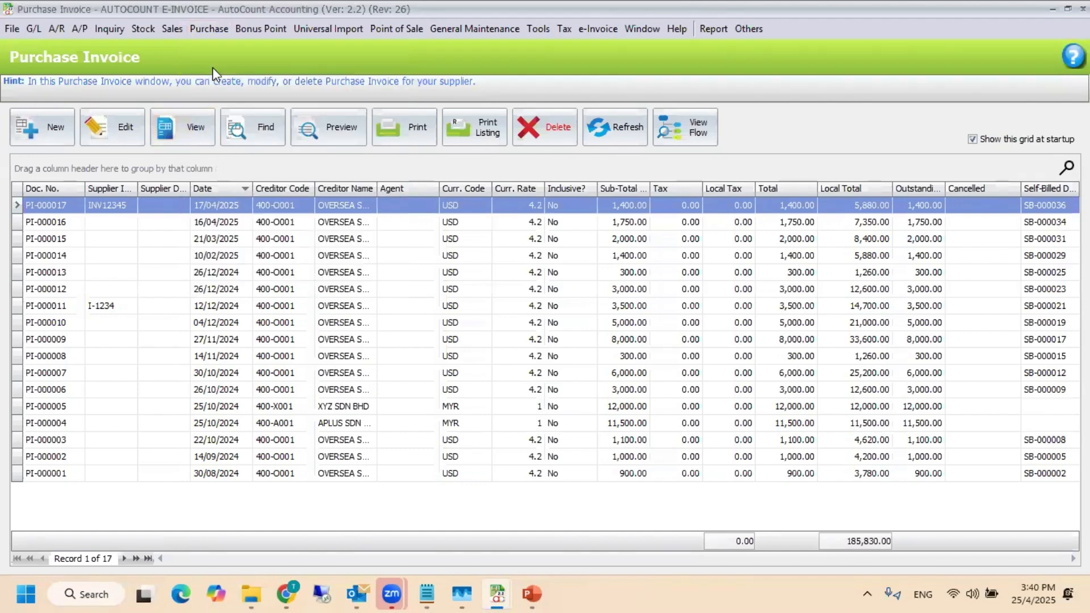
pyautogui.click(41, 127)
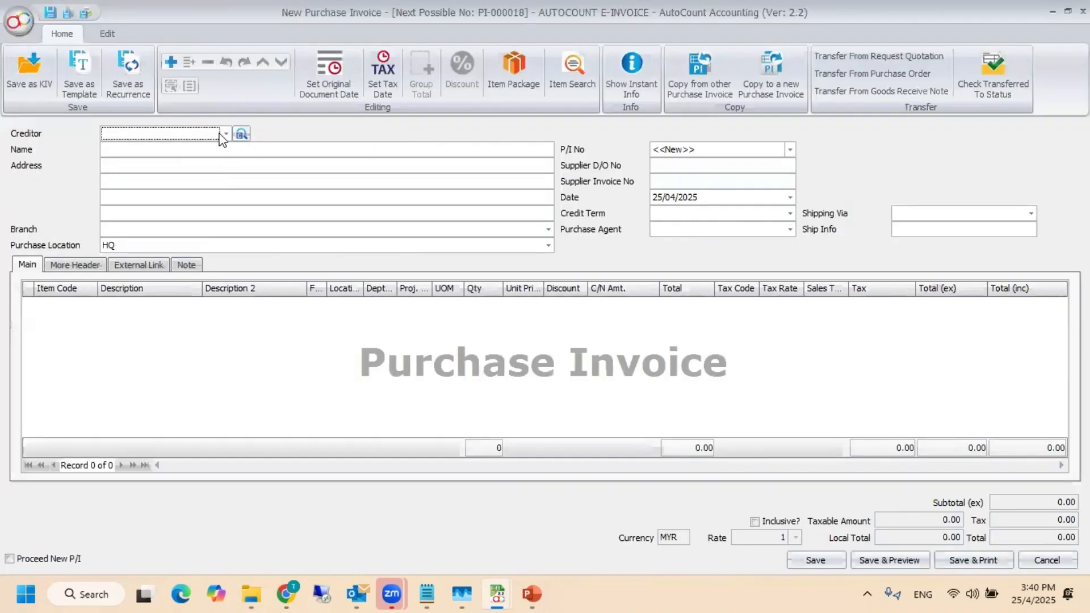
# - Set the creditor to 400-O001 OVERSEA SUPPLIER, bringing in USD, rate 4.2 and C.O.D. terms
pyautogui.click(222, 135)
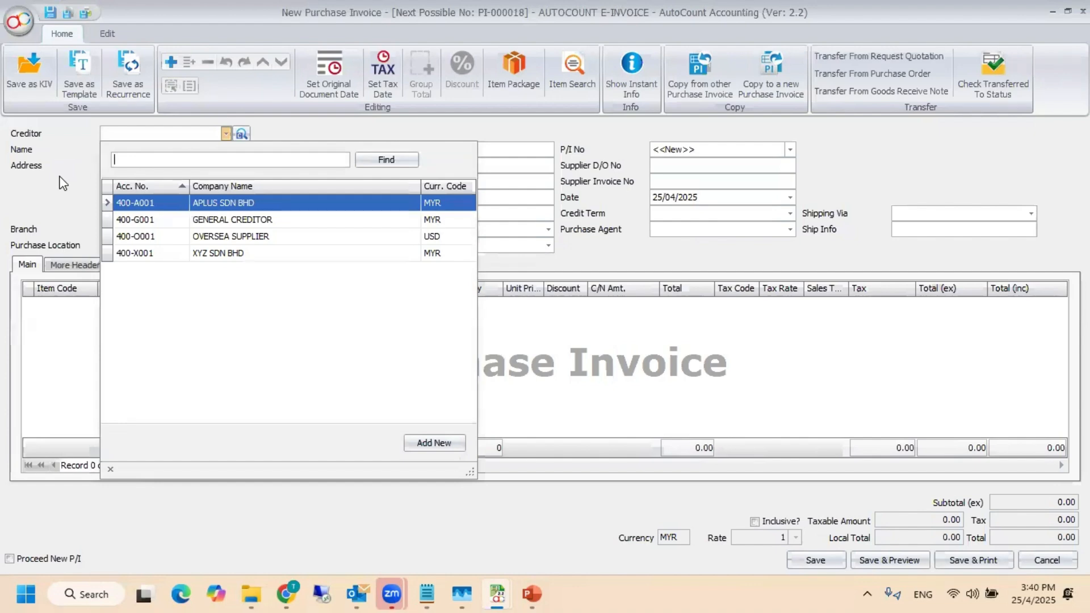
pyautogui.click(225, 134)
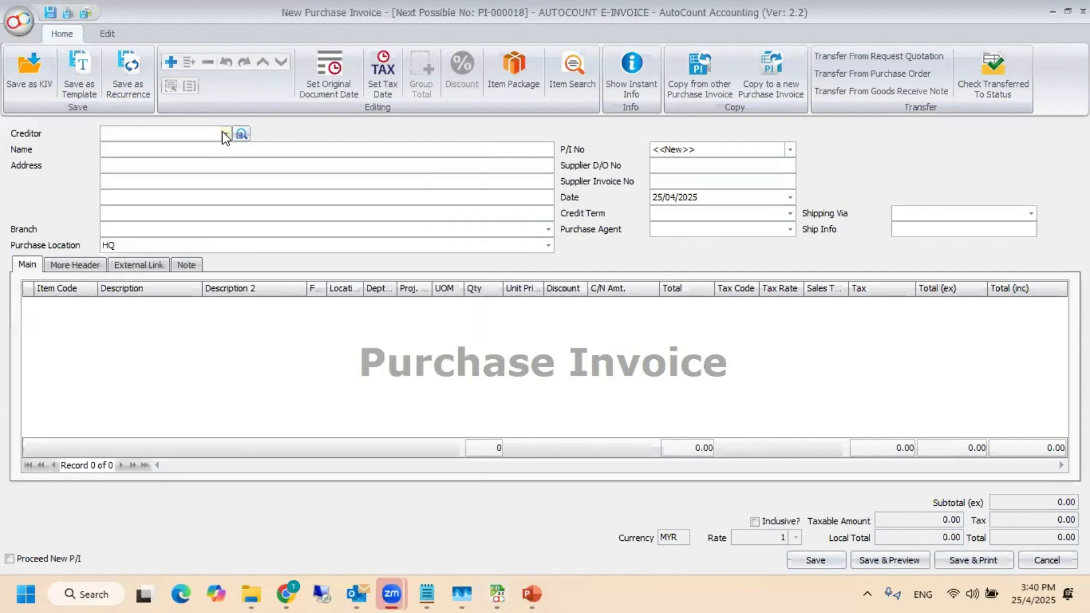
pyautogui.click(225, 135)
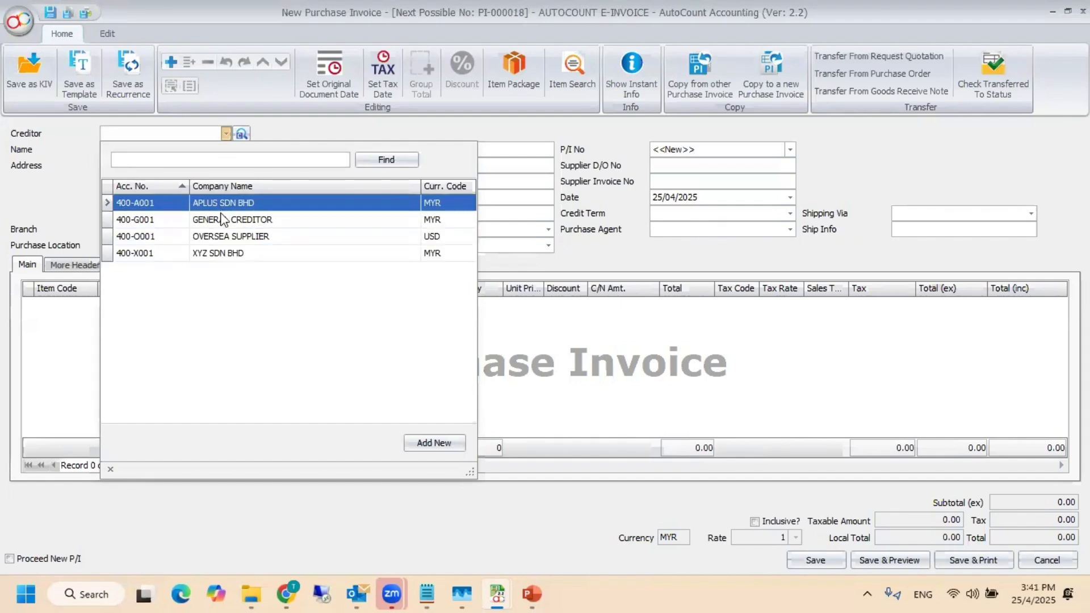
pyautogui.click(218, 235)
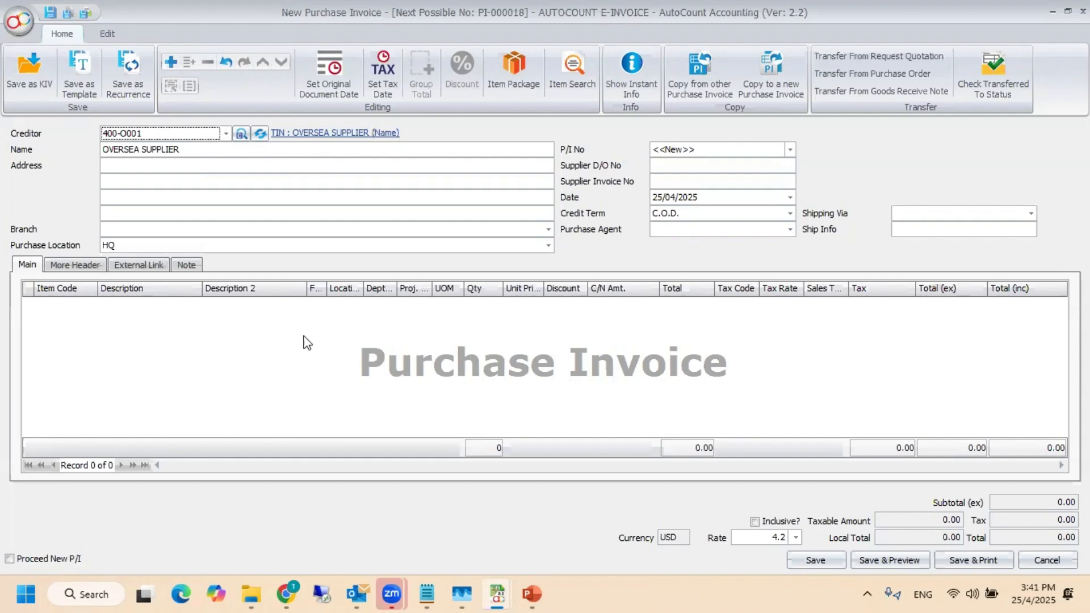
pyautogui.click(663, 165)
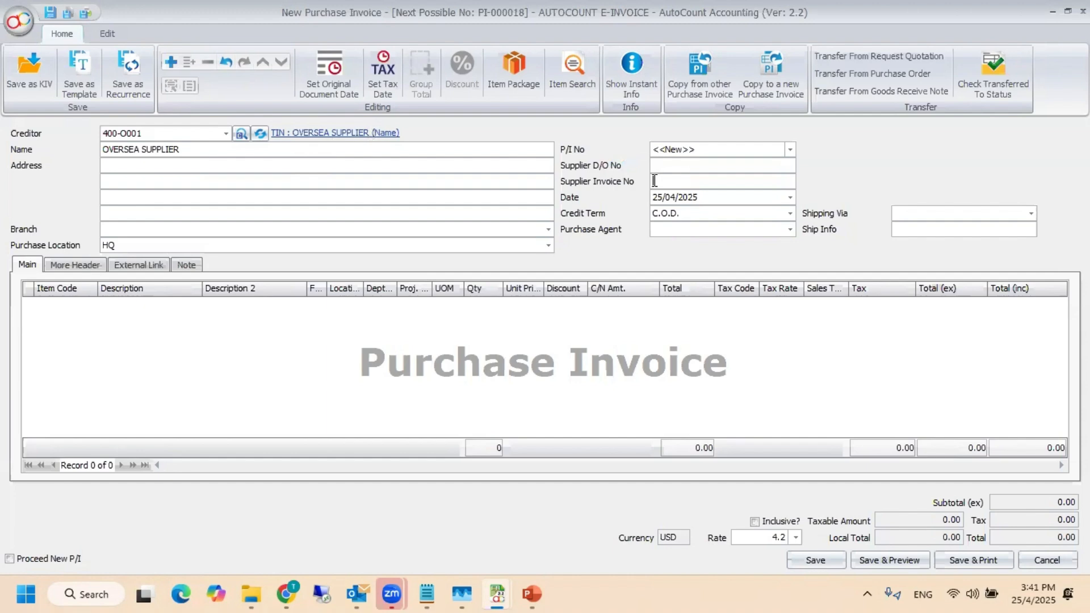
# - Add three item rows for ITEM A, ITEM B and ITEM C (00001–00003)
pyautogui.rightClick(185, 321)
pyautogui.click(190, 322)
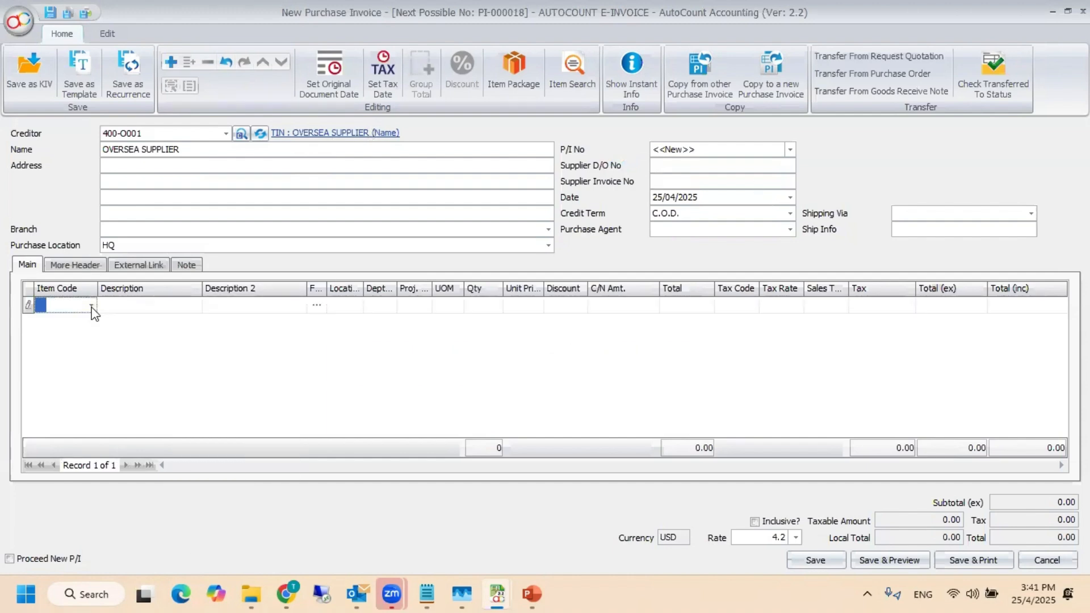
pyautogui.click(93, 309)
pyautogui.click(208, 80)
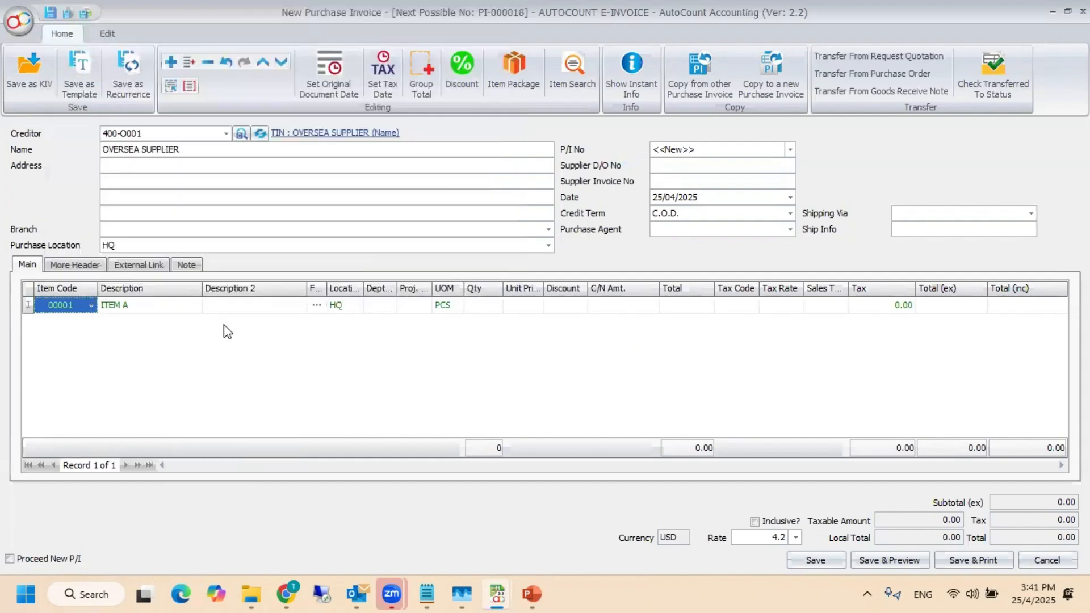
pyautogui.rightClick(227, 331)
pyautogui.click(249, 336)
pyautogui.click(91, 322)
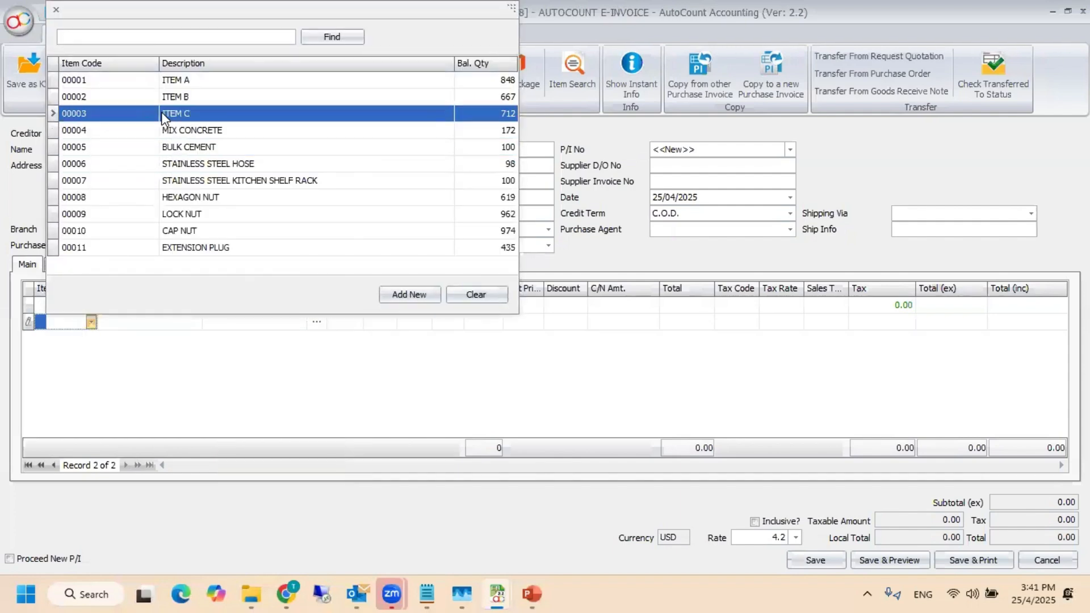
pyautogui.click(166, 98)
pyautogui.rightClick(178, 353)
pyautogui.click(201, 122)
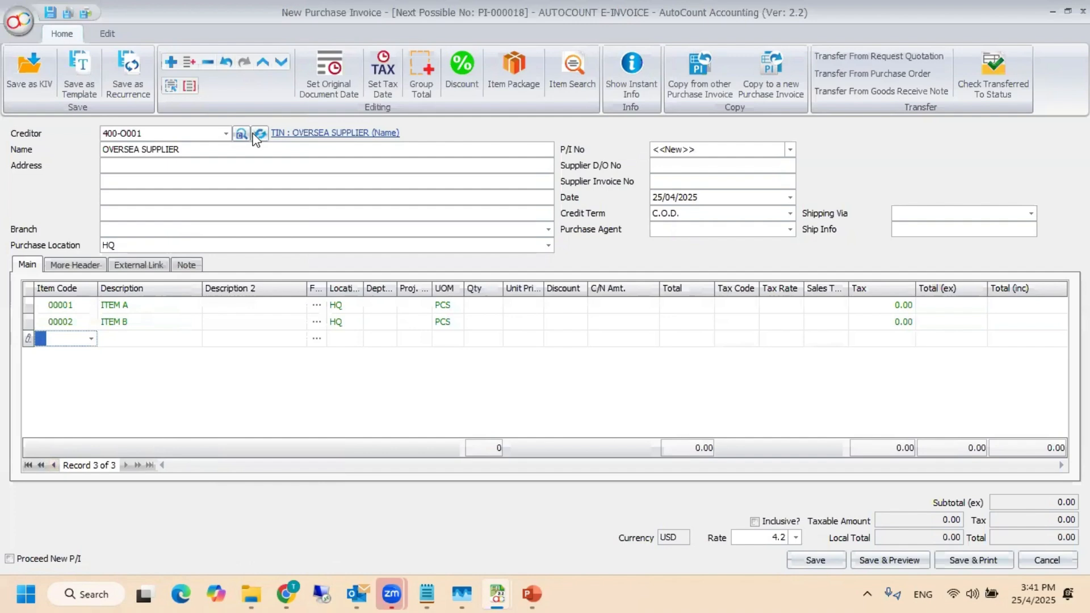
pyautogui.write('00003')
# - Enter quantities and prices: ITEM A 100 @ 10, ITEM B 50 @ 2, ITEM C 100 @ 5
pyautogui.click(485, 305)
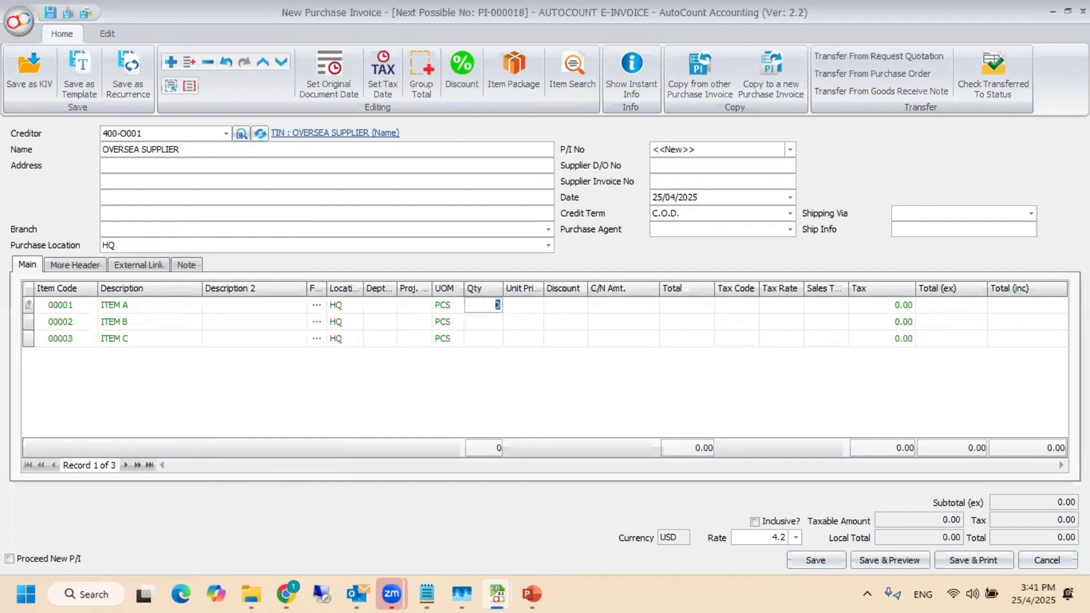
pyautogui.write('100')
pyautogui.press('Tab')
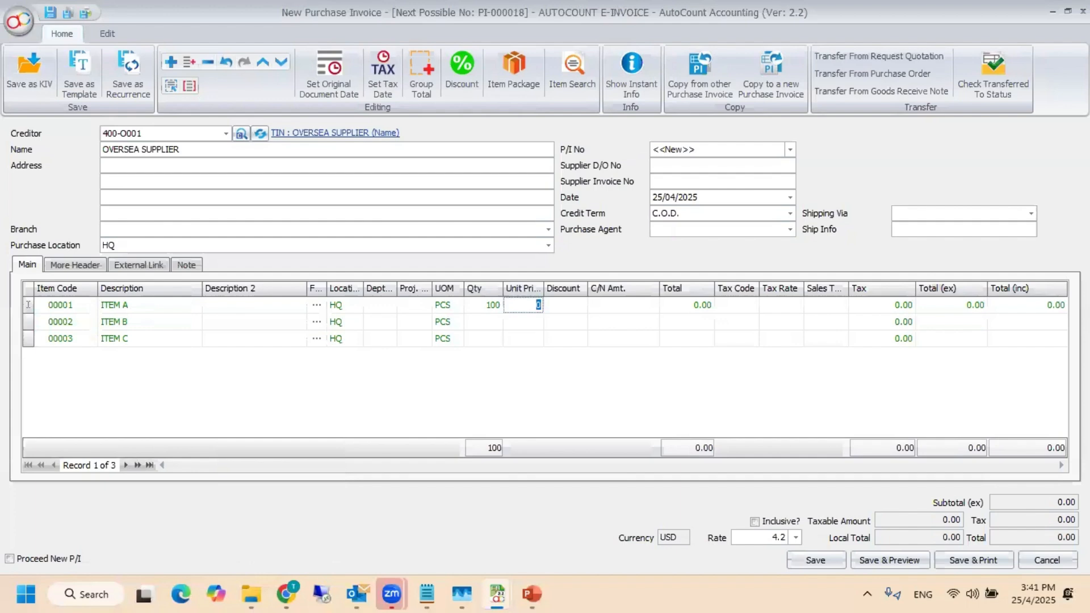
pyautogui.write('10')
pyautogui.click(486, 321)
pyautogui.write('50')
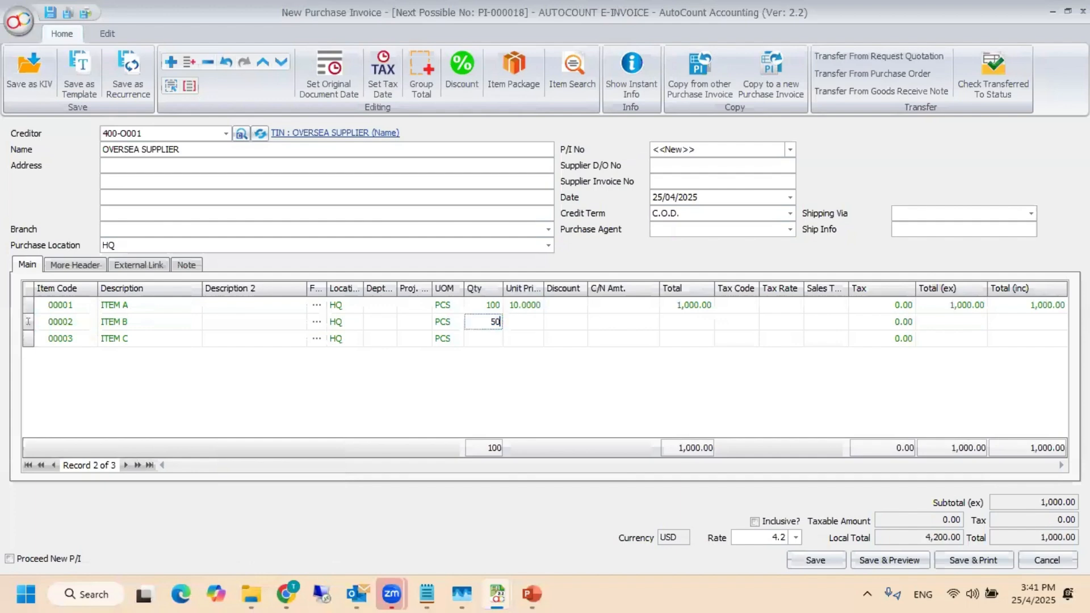
pyautogui.press('Tab')
pyautogui.write('2')
pyautogui.press('Tab')
pyautogui.press('Down')
pyautogui.press('Left')
pyautogui.press('Left')
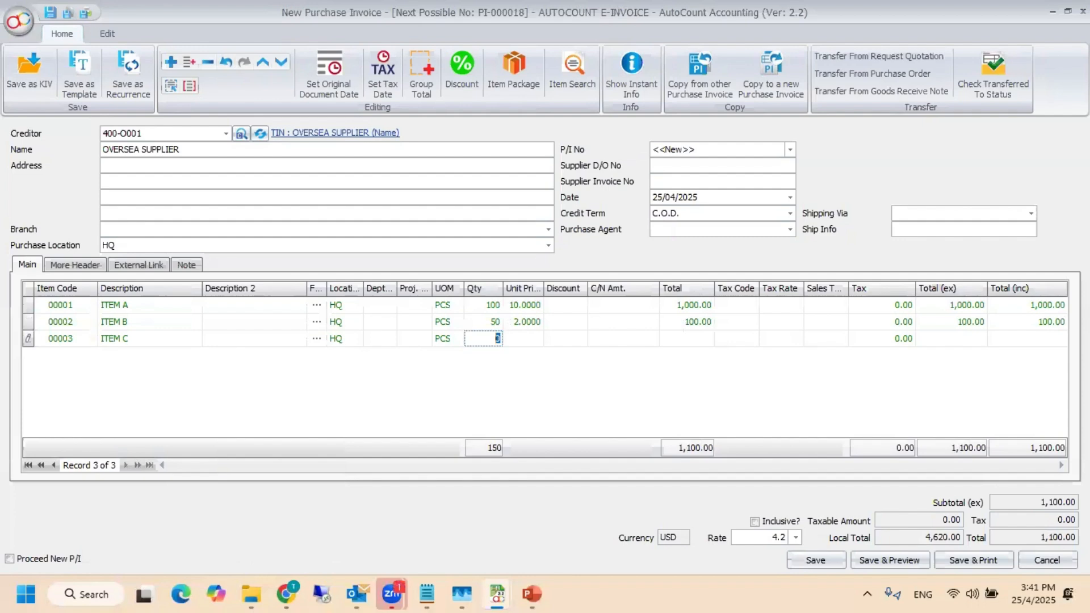
pyautogui.write('100')
pyautogui.press('Tab')
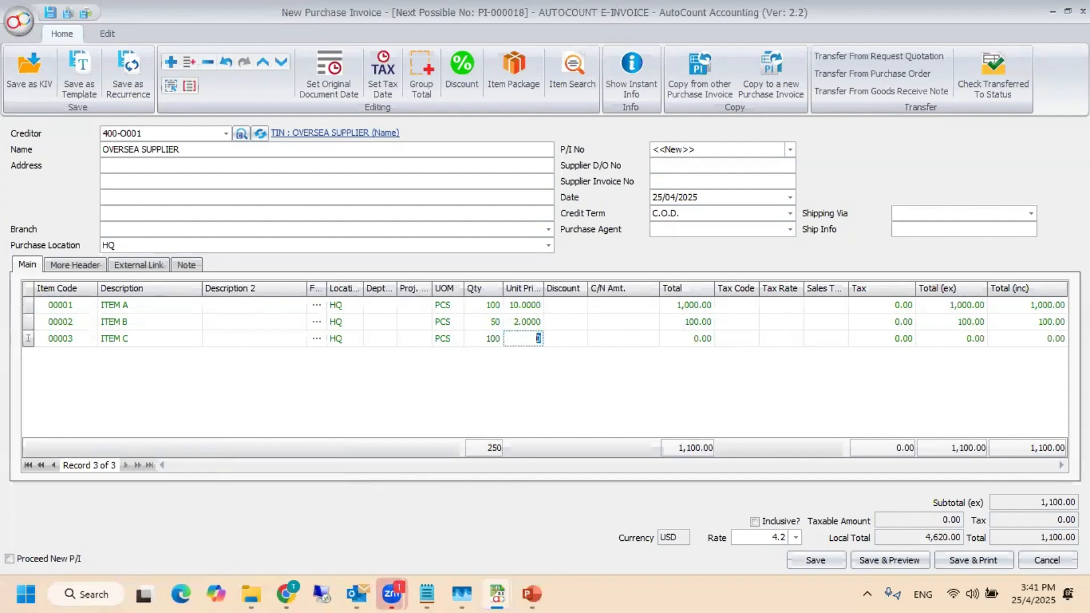
pyautogui.write('5')
pyautogui.press('Tab')
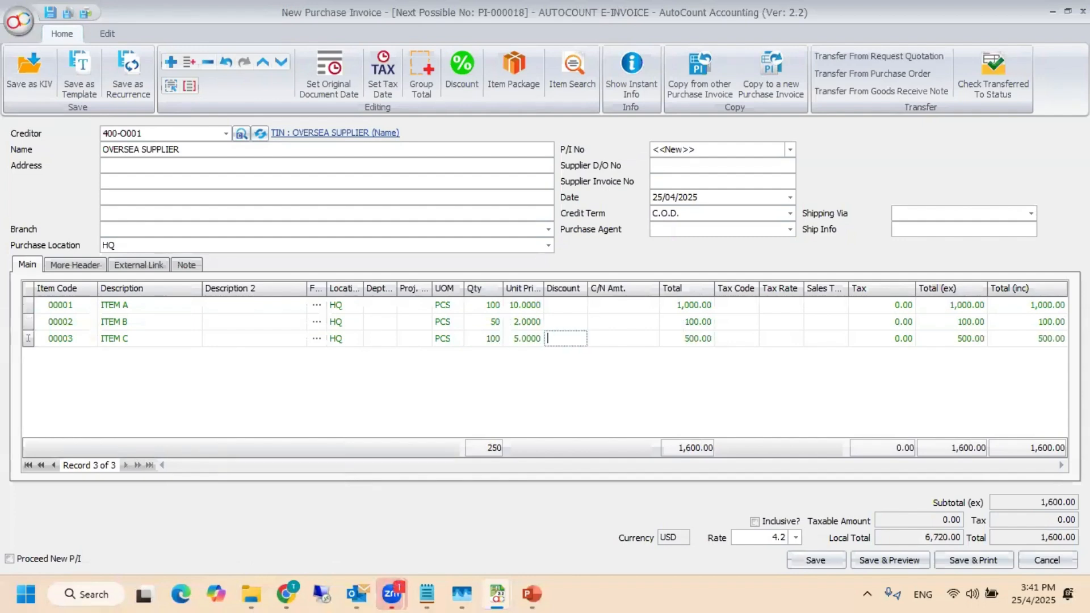
pyautogui.click(156, 184)
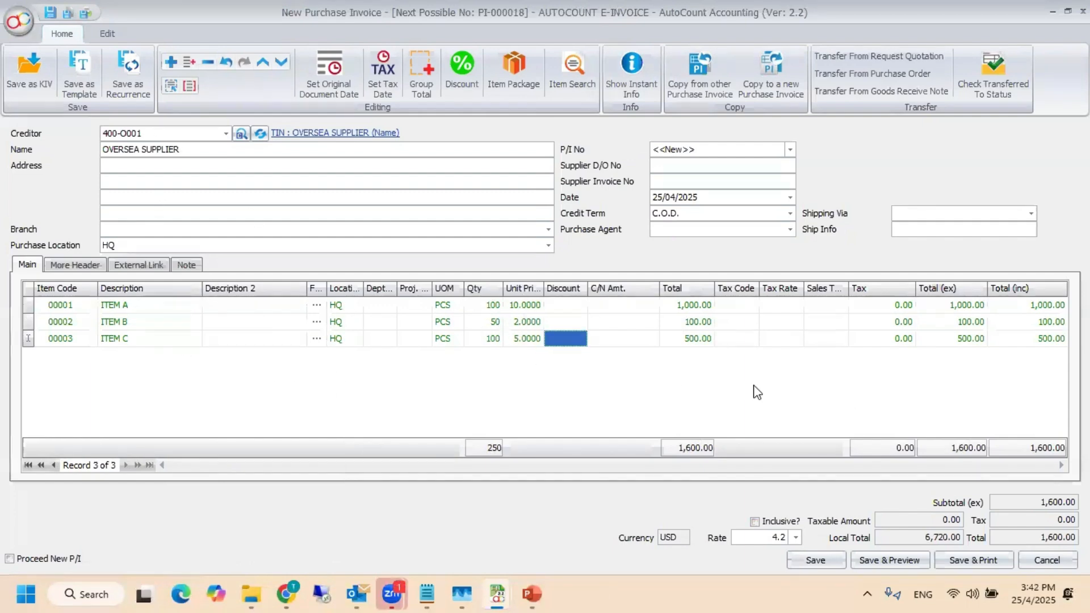
# - Save purchase invoice PI-000018 for USD 1,600.00 without a supplier invoice number
pyautogui.click(781, 538)
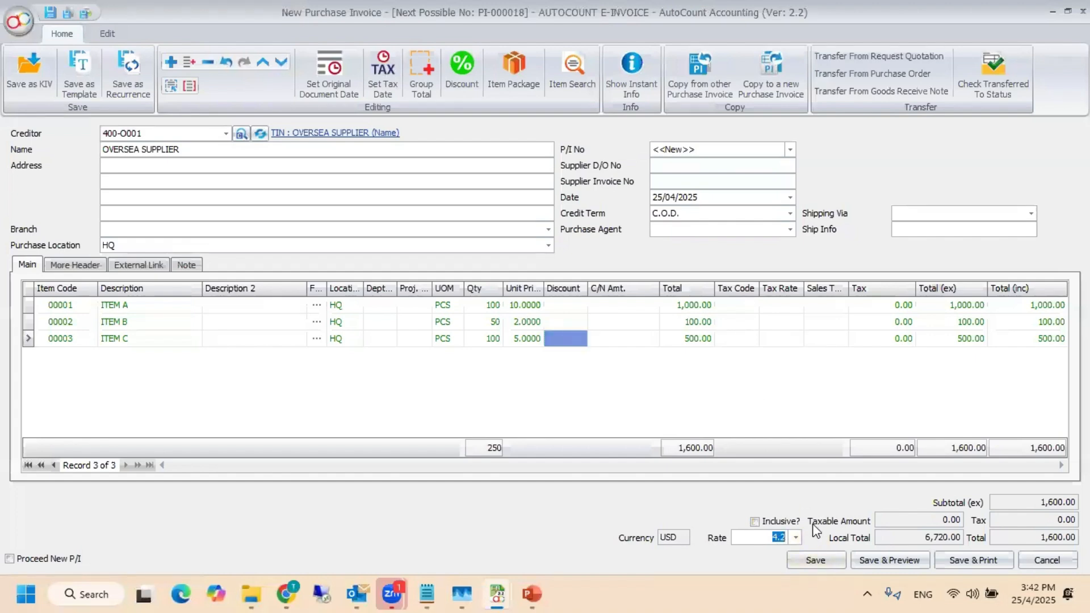
pyautogui.click(815, 560)
pyautogui.click(511, 316)
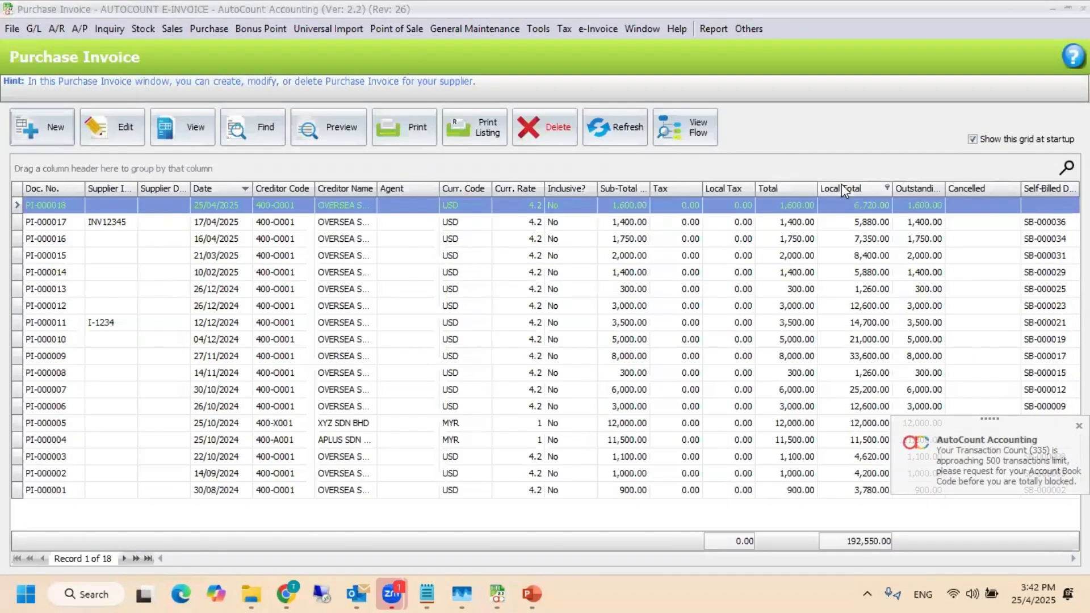
pyautogui.click(777, 205)
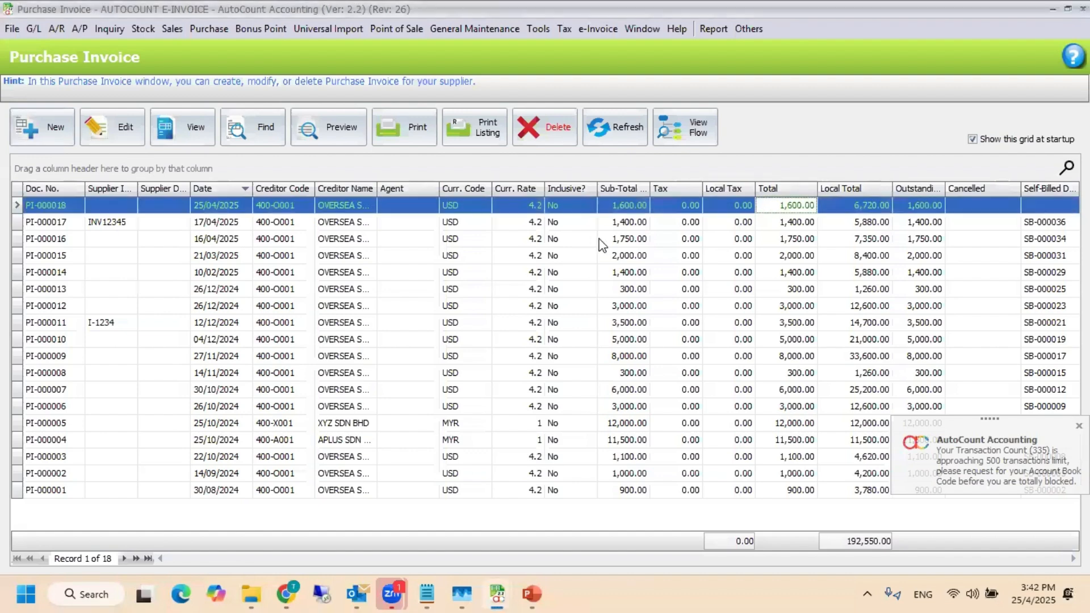
pyautogui.click(617, 208)
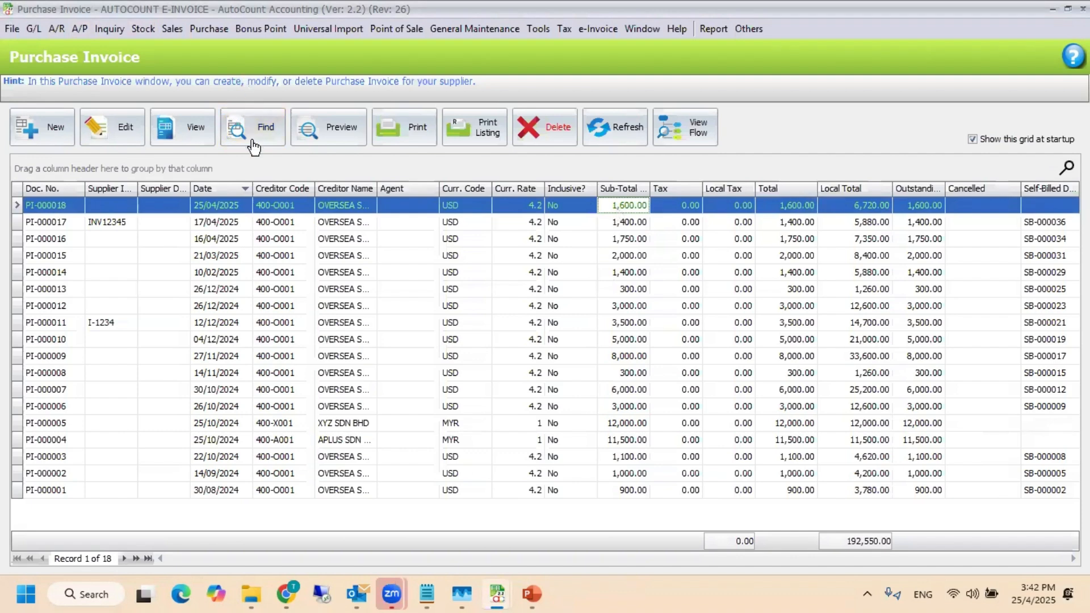
pyautogui.rightClick(483, 206)
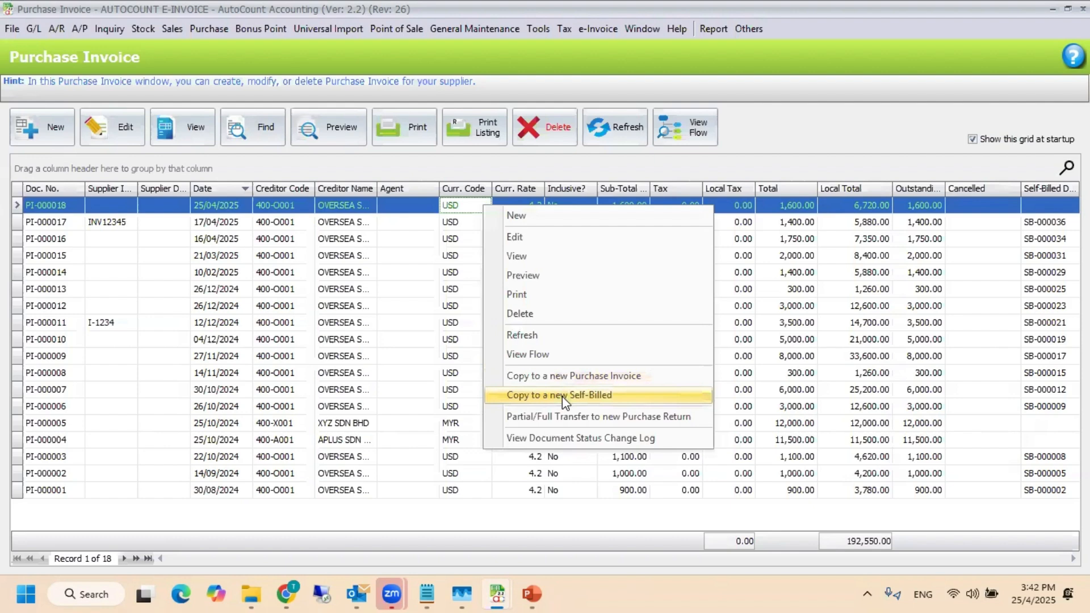
pyautogui.rightClick(367, 206)
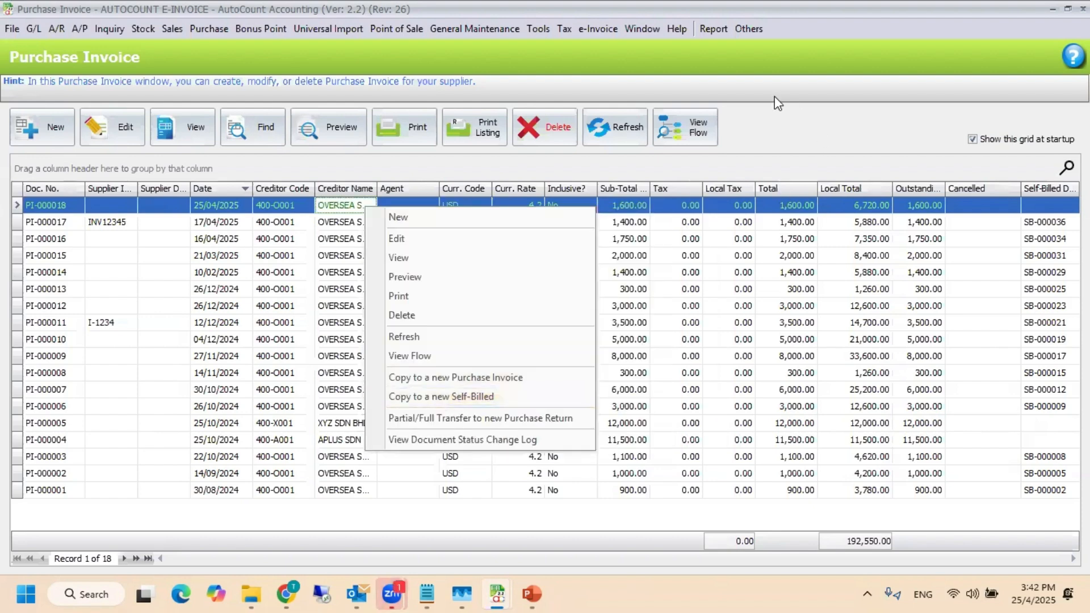
pyautogui.click(765, 123)
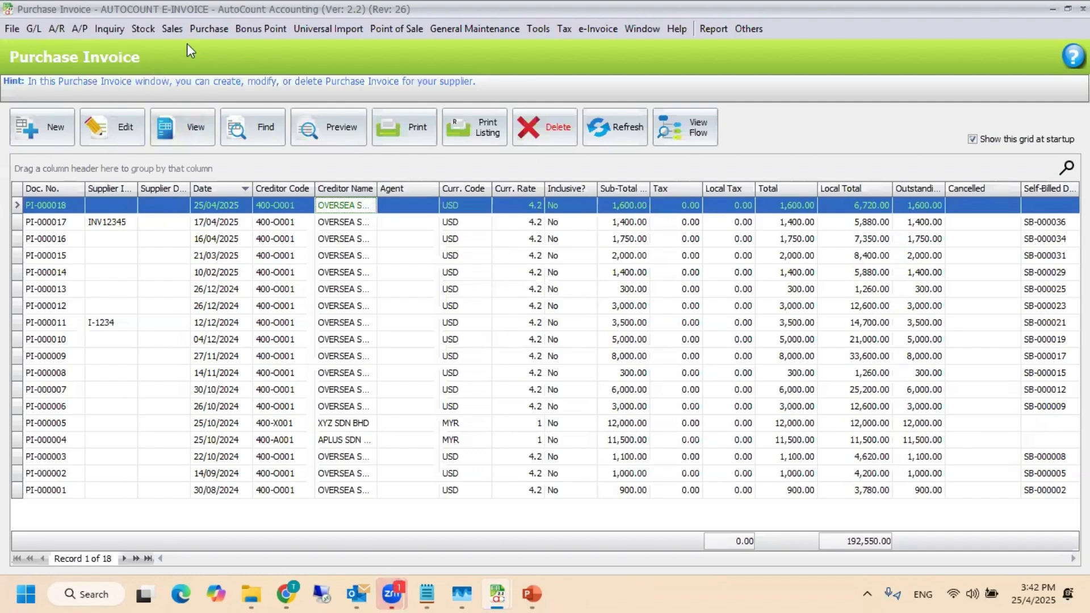
# - Create a new self-billed invoice copied from purchase invoice PI-000018 with Items A, B, C, USD 1,600.00
pyautogui.click(598, 28)
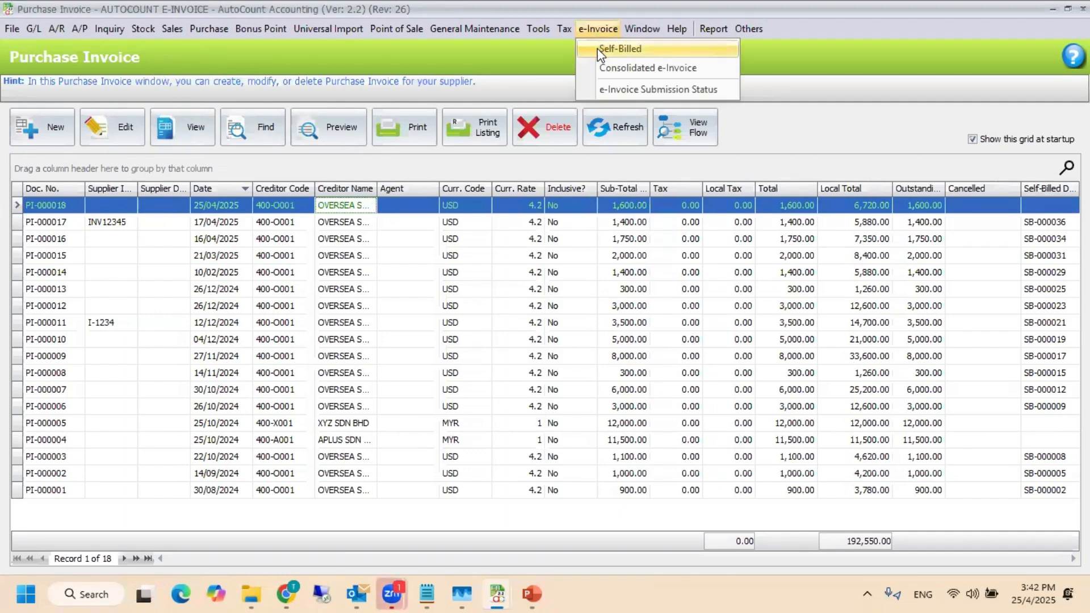
pyautogui.click(597, 49)
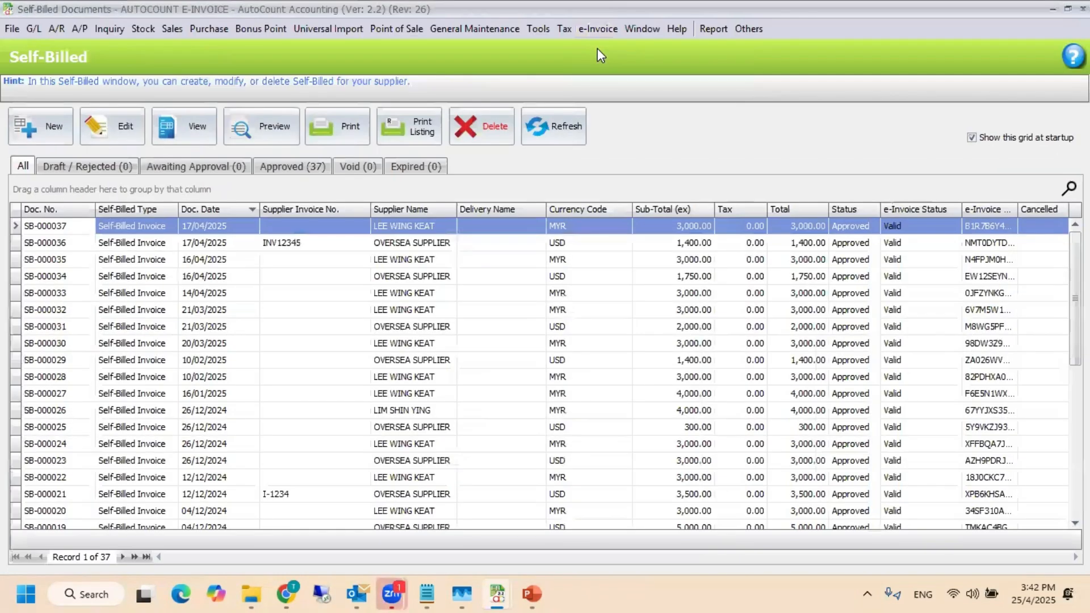
pyautogui.click(51, 133)
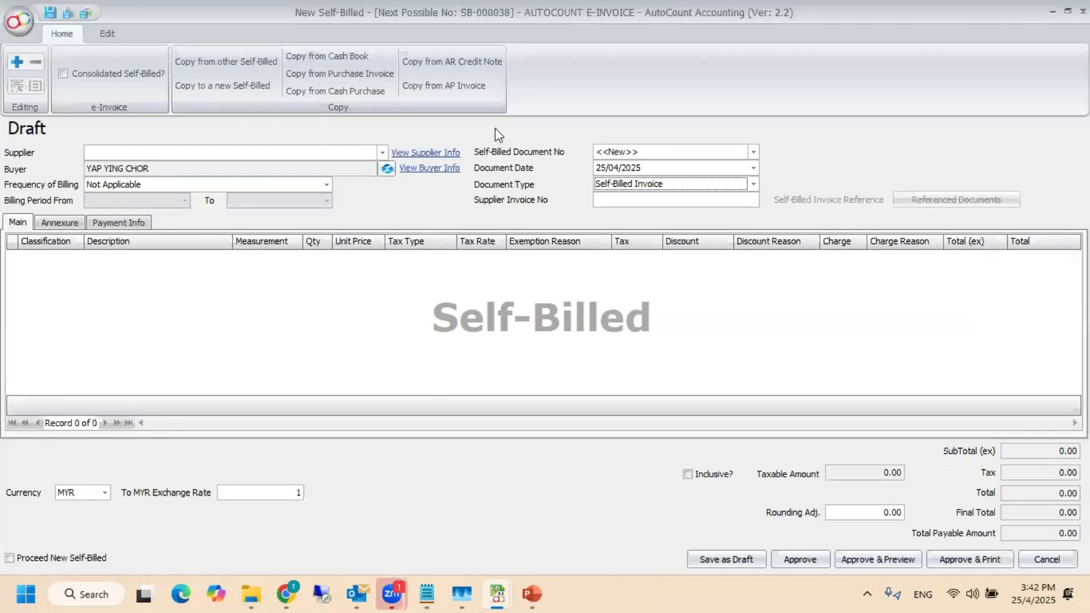
pyautogui.click(352, 74)
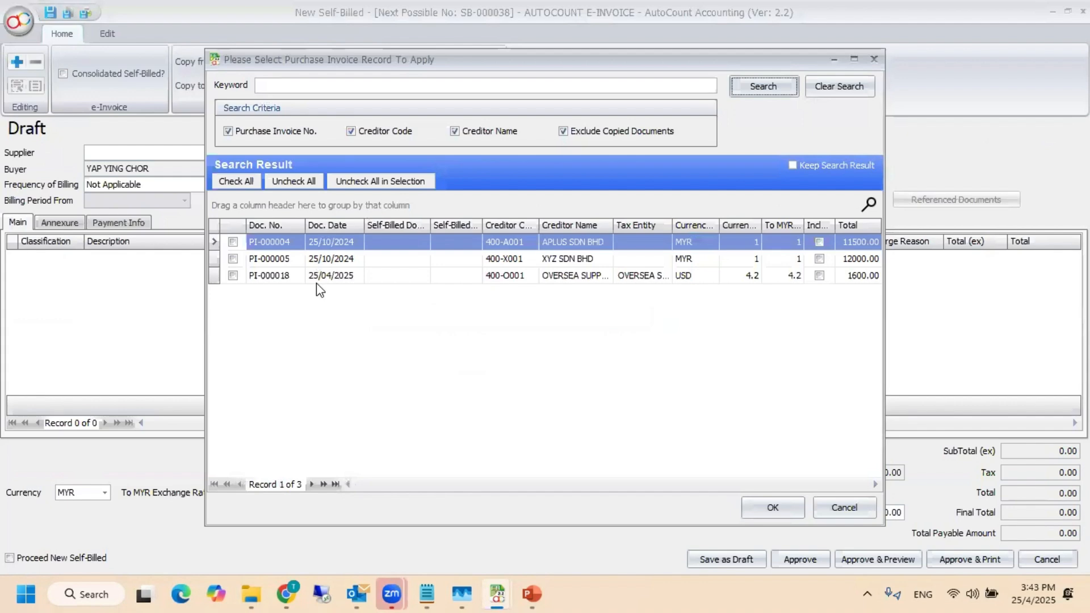
pyautogui.click(328, 277)
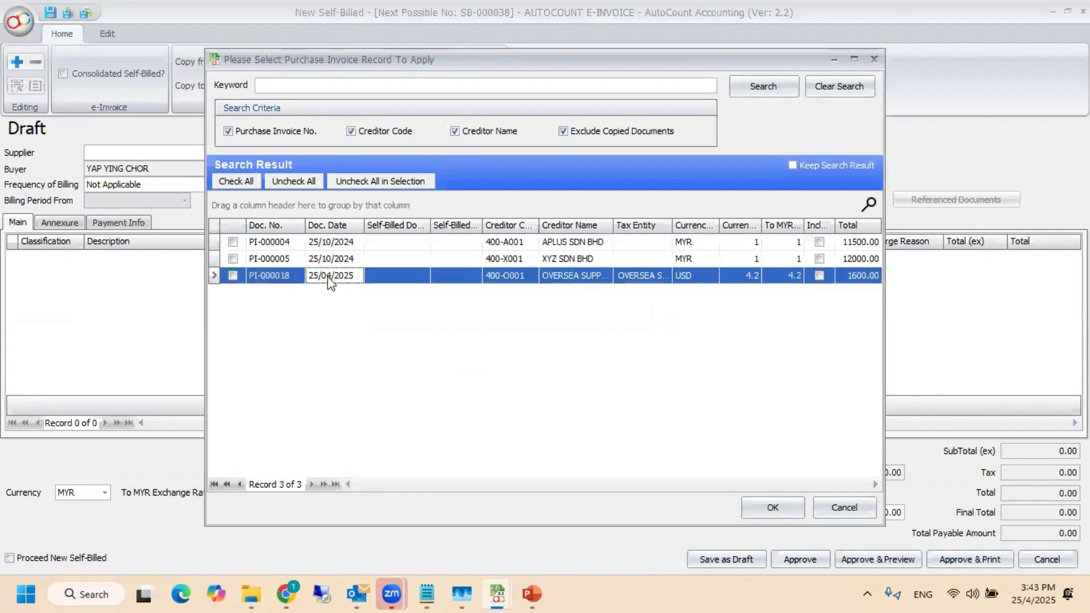
pyautogui.click(232, 276)
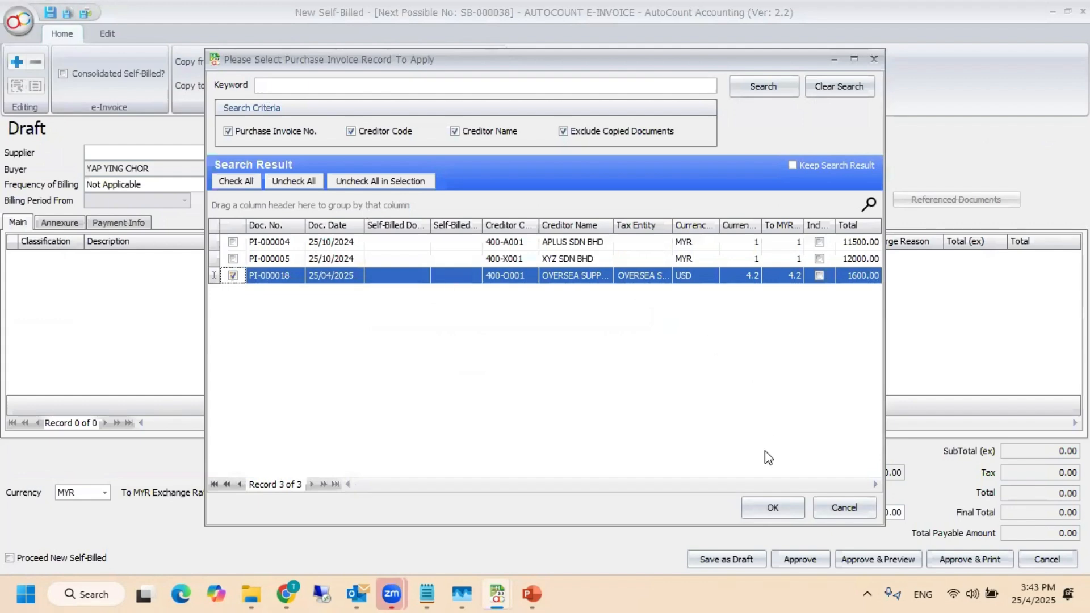
pyautogui.click(770, 507)
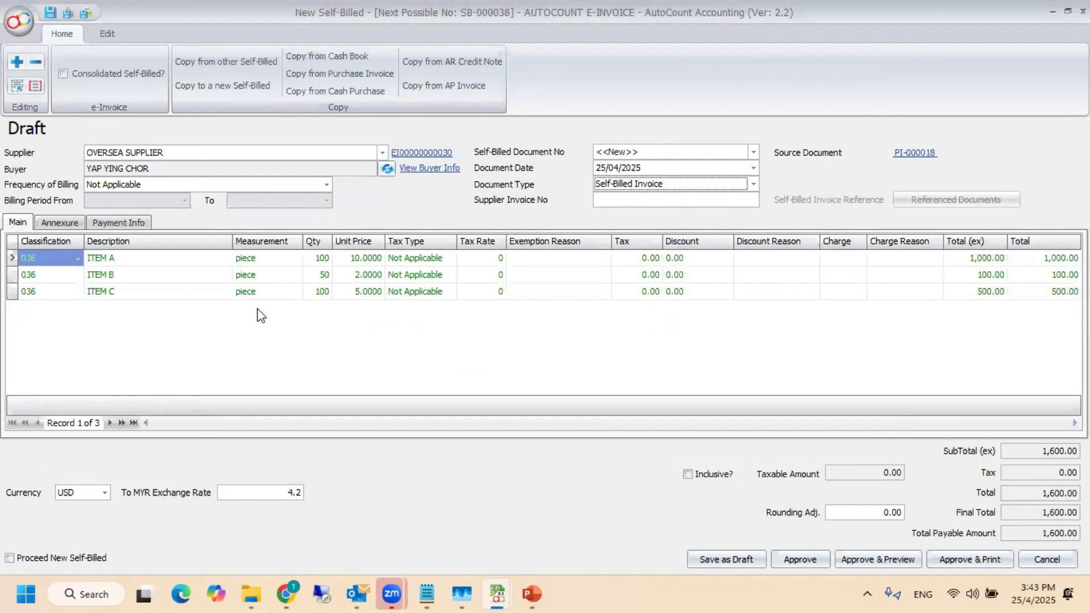
pyautogui.click(125, 259)
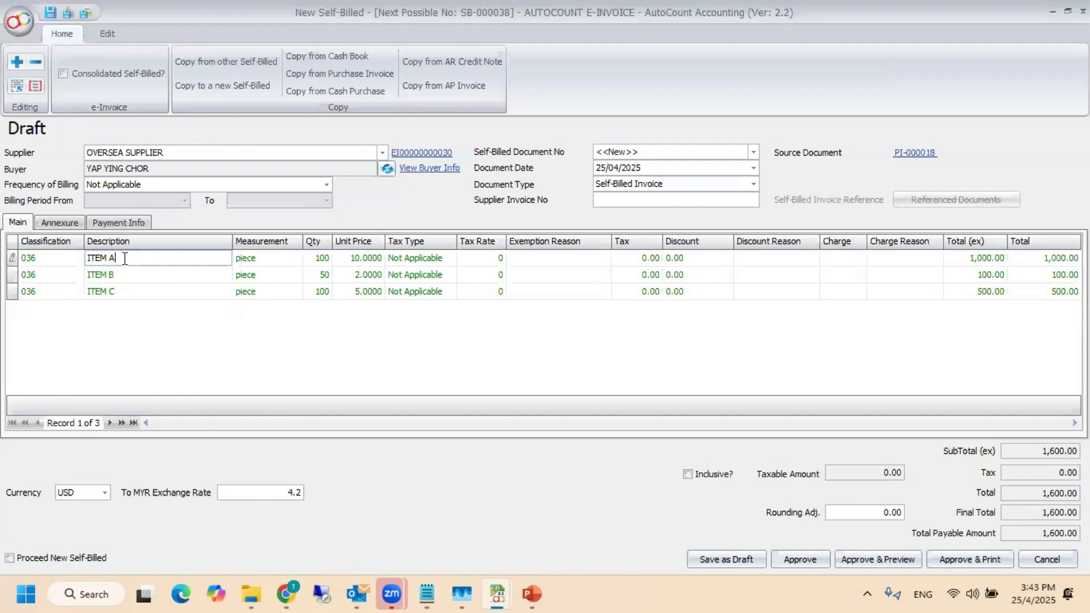
pyautogui.click(309, 260)
pyautogui.click(363, 259)
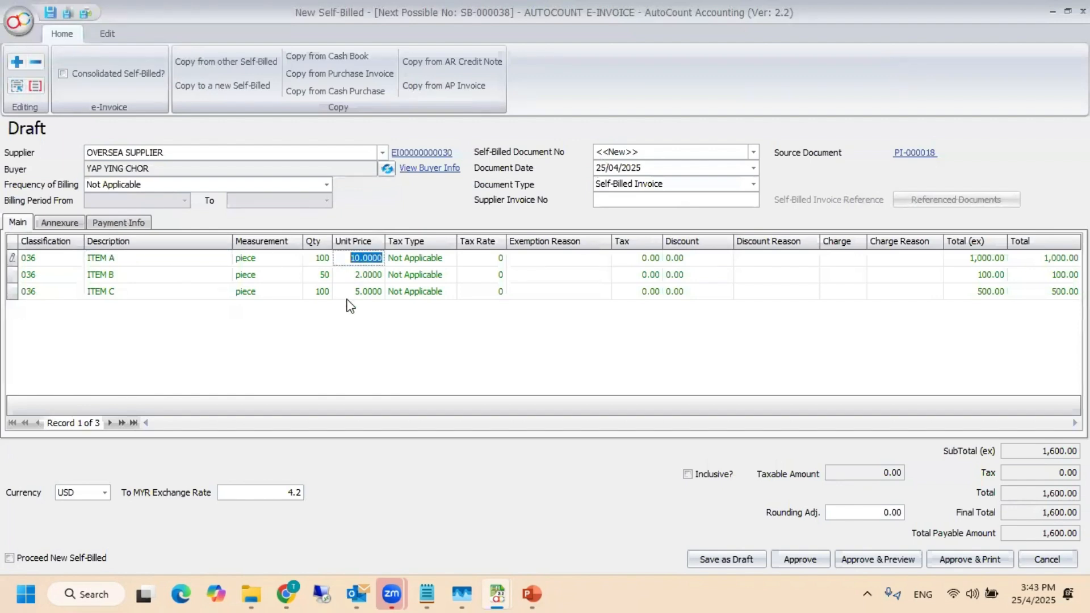
pyautogui.click(291, 364)
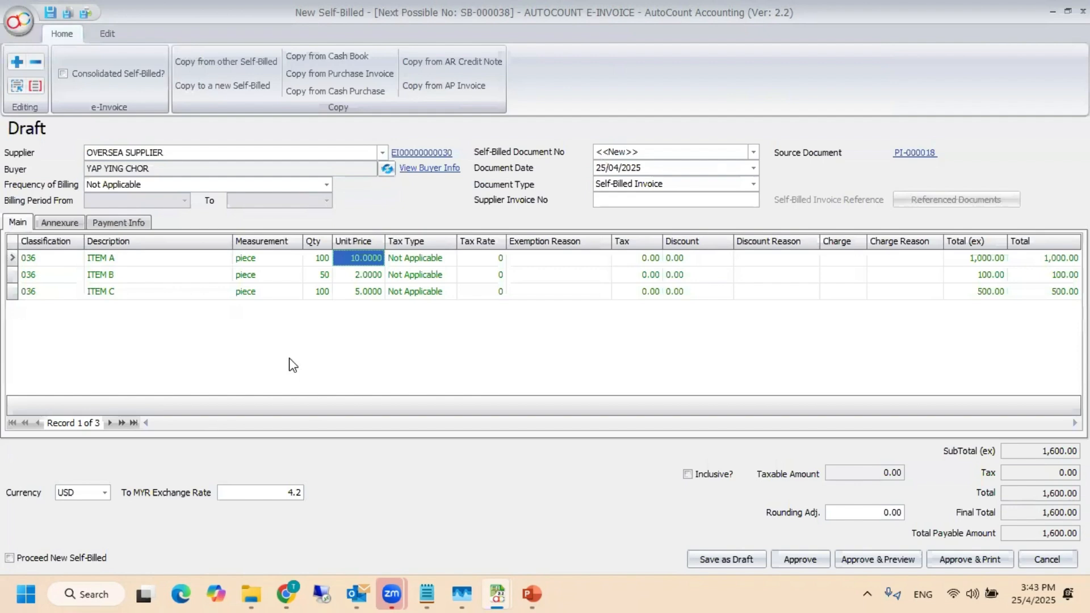
pyautogui.click(60, 224)
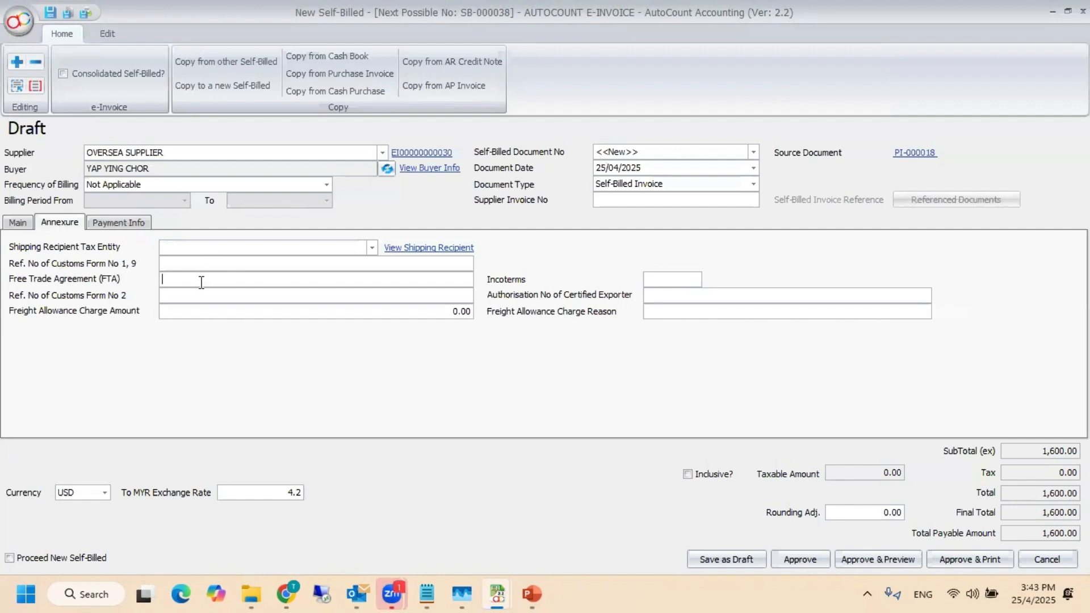
pyautogui.click(203, 311)
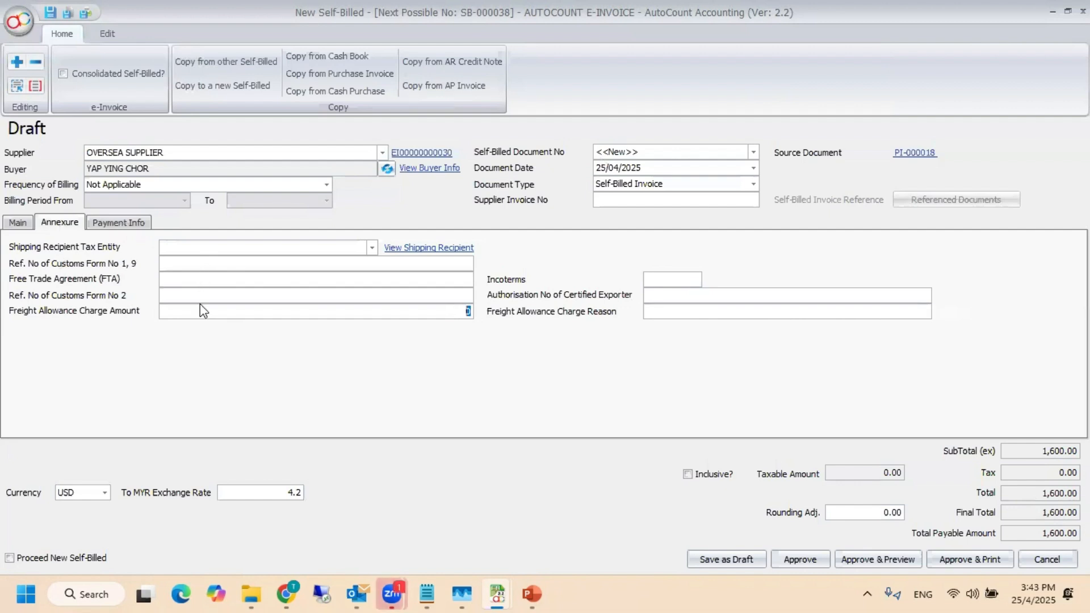
pyautogui.click(176, 263)
pyautogui.click(172, 290)
pyautogui.click(17, 222)
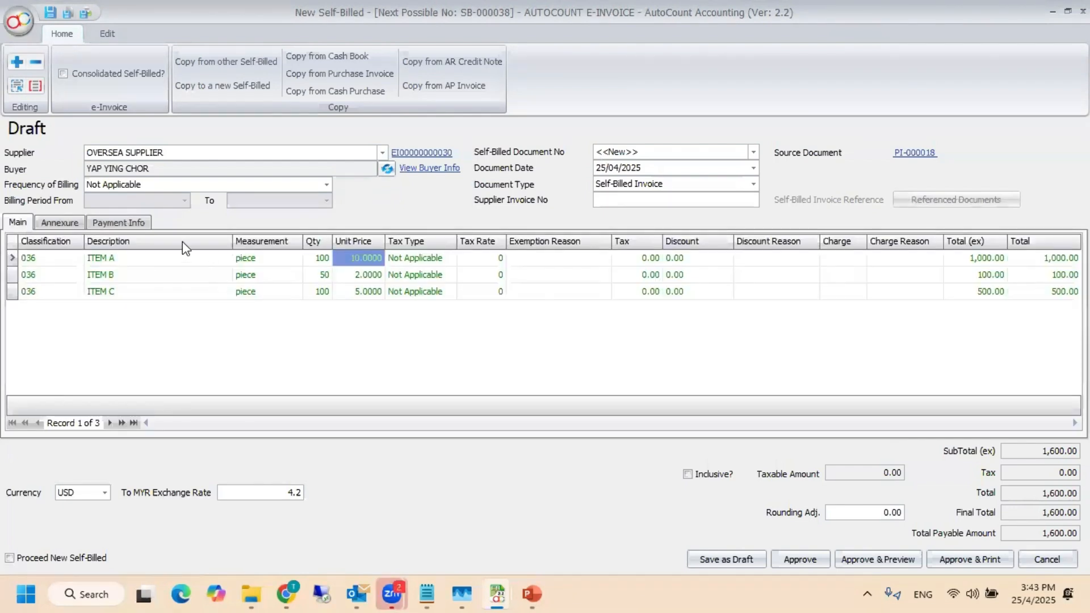
pyautogui.click(60, 224)
pyautogui.click(18, 222)
pyautogui.click(799, 558)
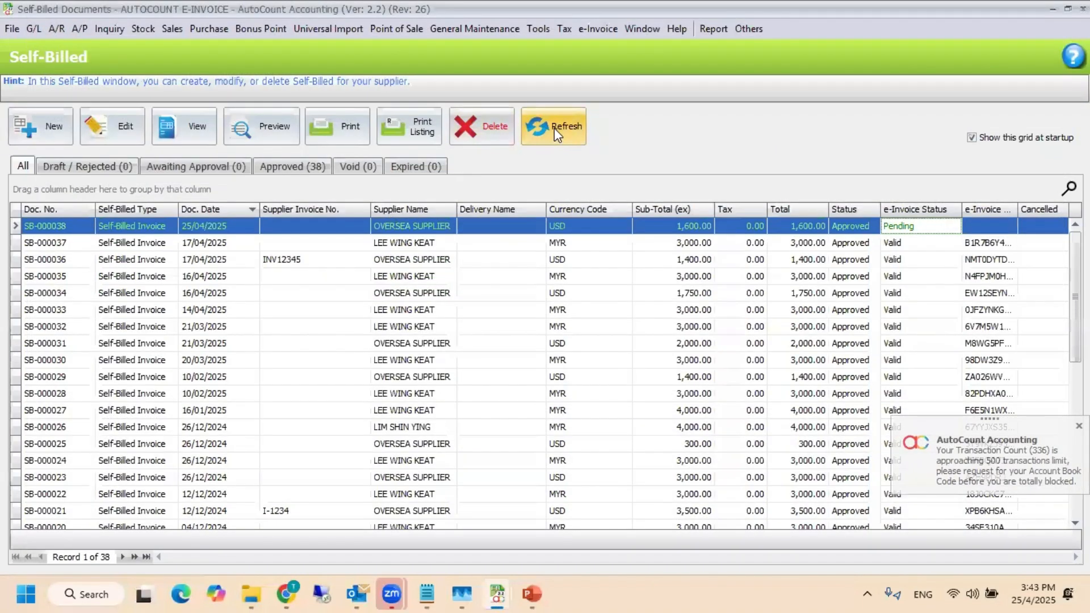
# - Refresh SB-000038's e-Invoice status and review its Self-Billed print preview with the LHDN QR code
pyautogui.click(554, 127)
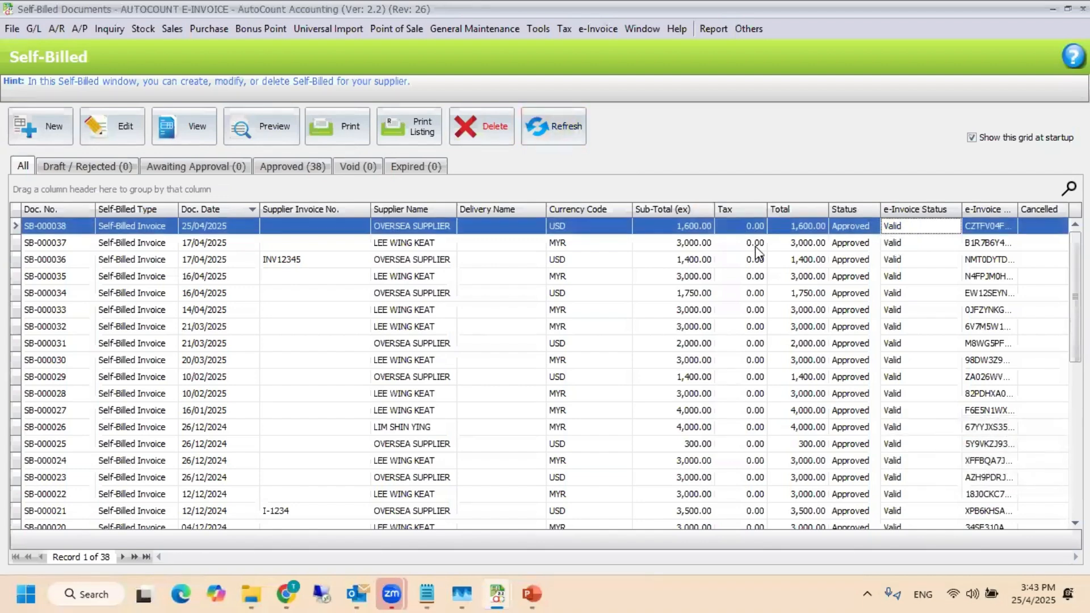
pyautogui.click(252, 129)
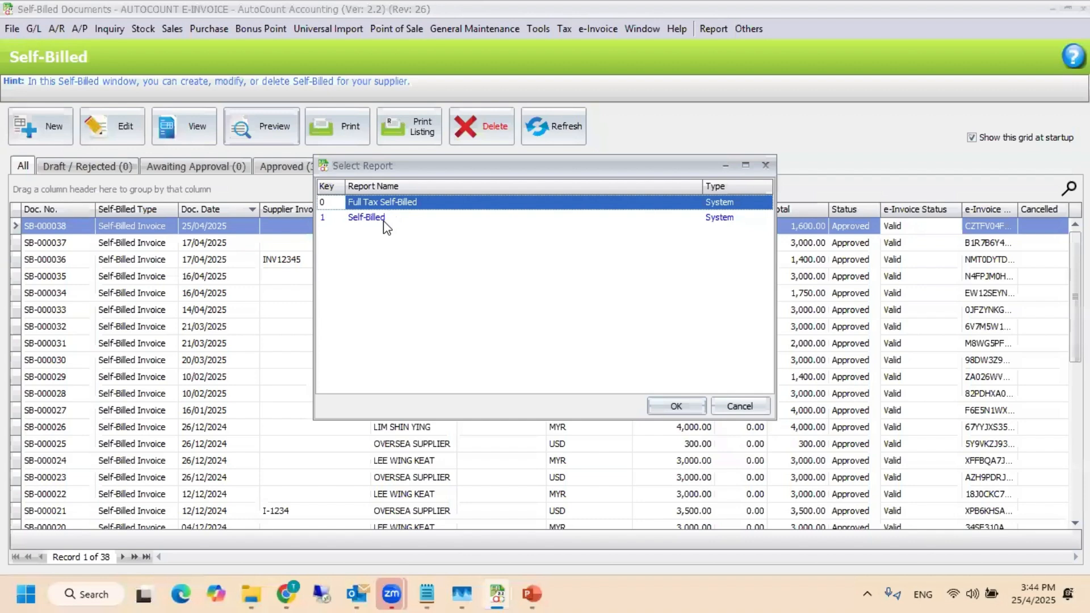
pyautogui.click(670, 410)
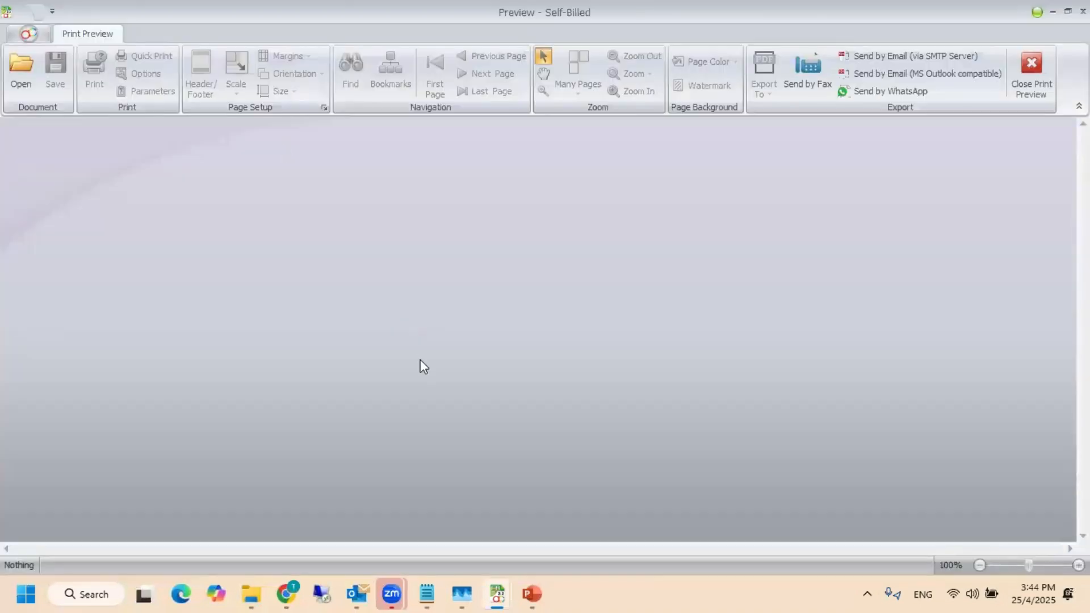
pyautogui.scroll(-10, 420, 363)
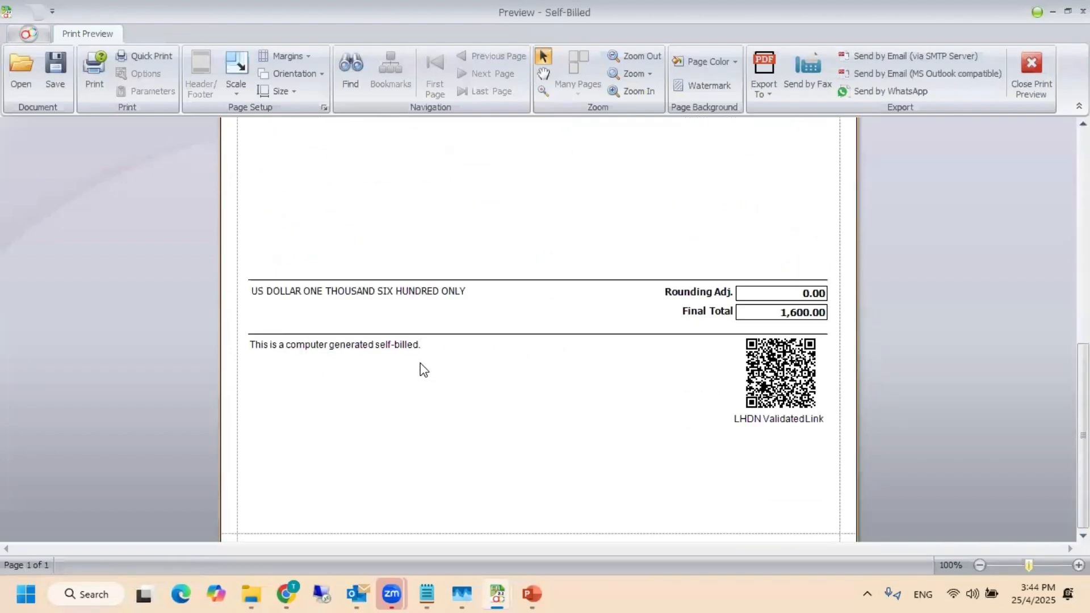
pyautogui.scroll(-1, 423, 369)
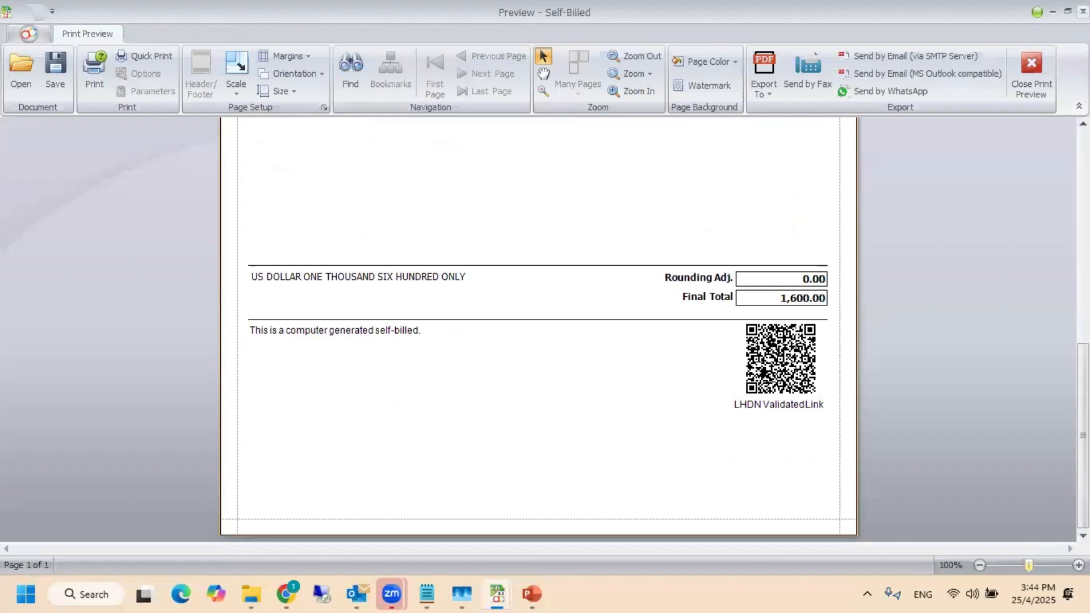
pyautogui.click(1082, 12)
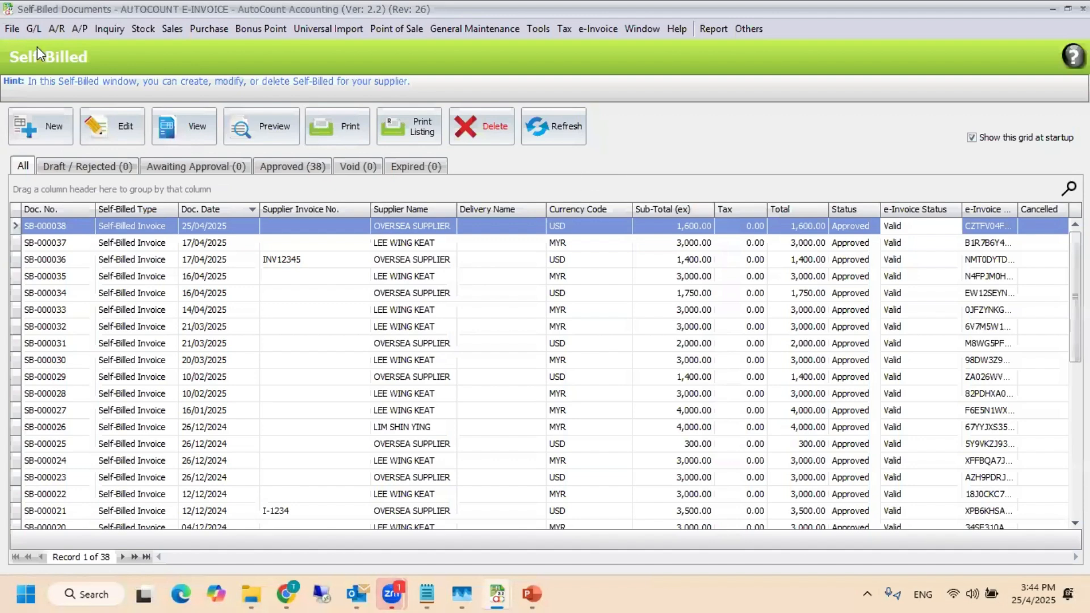
# - Open the Cash Book list, then the Tax Entity Maintenance screen
pyautogui.click(29, 28)
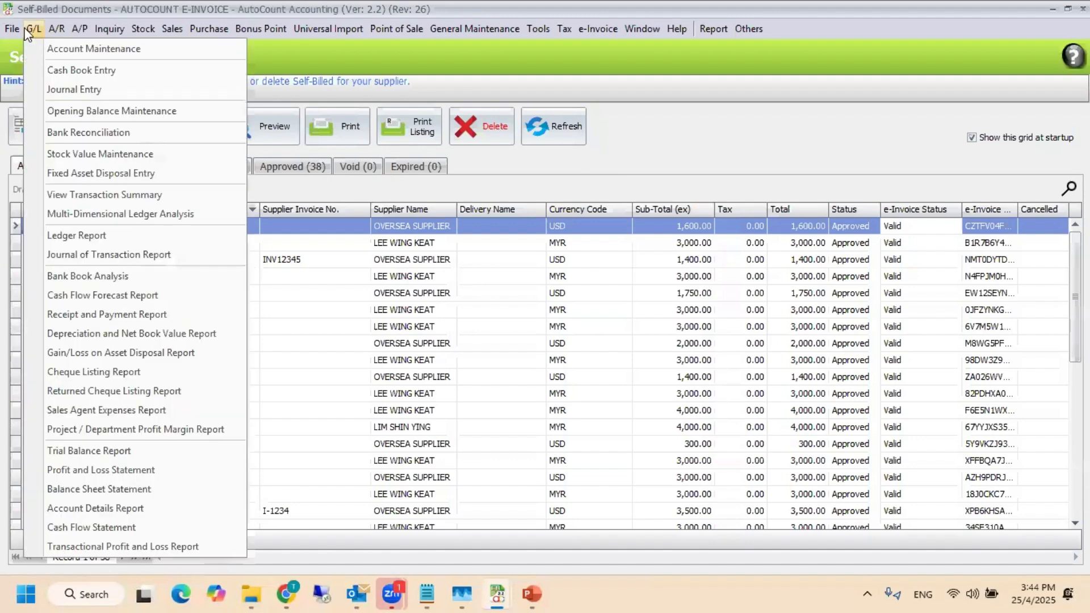
pyautogui.click(35, 69)
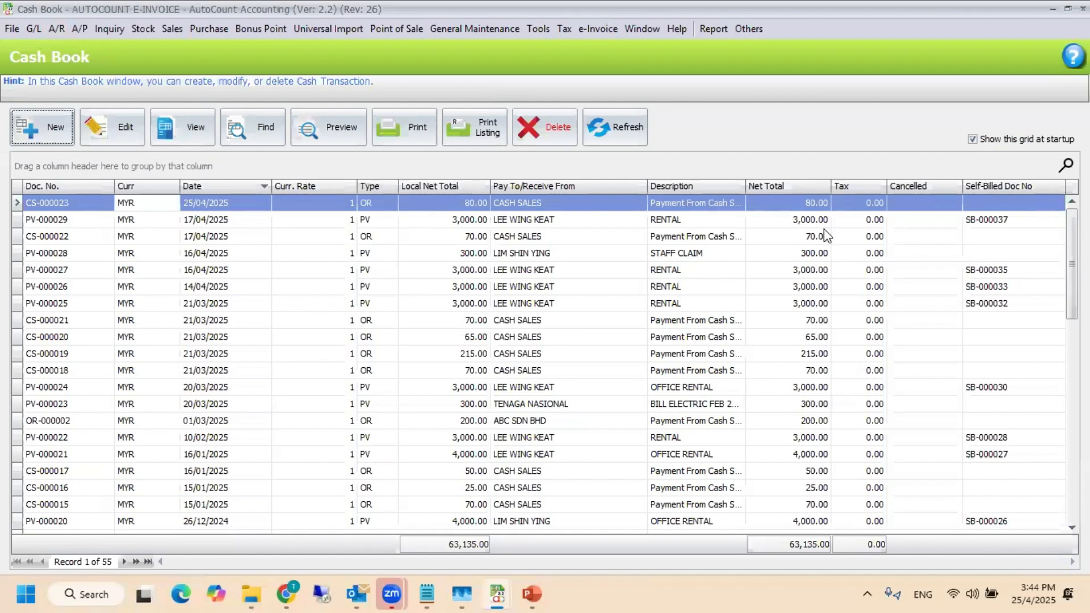
pyautogui.click(565, 31)
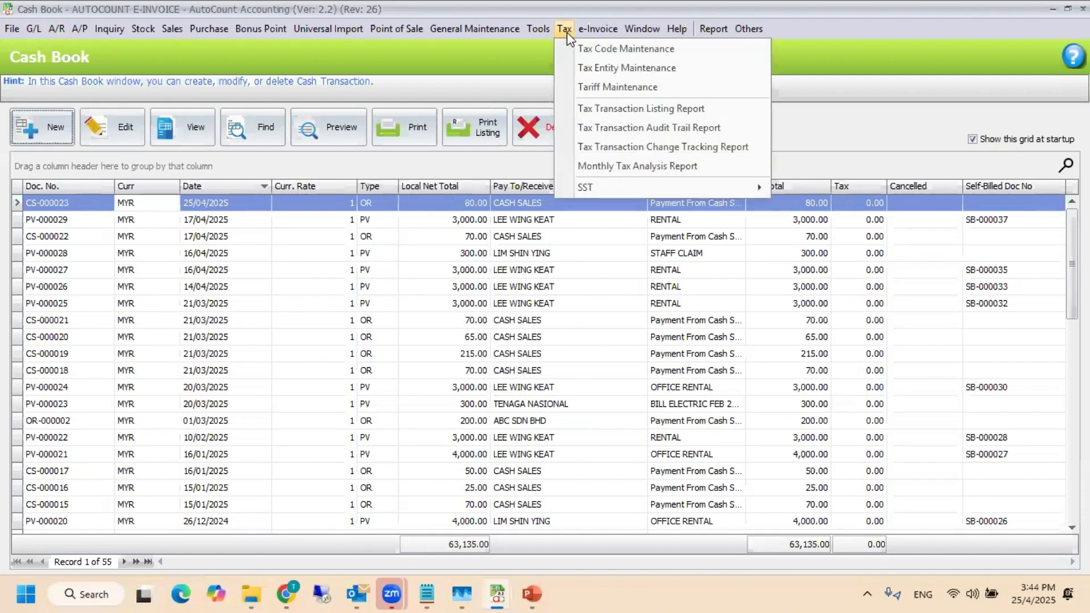
pyautogui.click(624, 67)
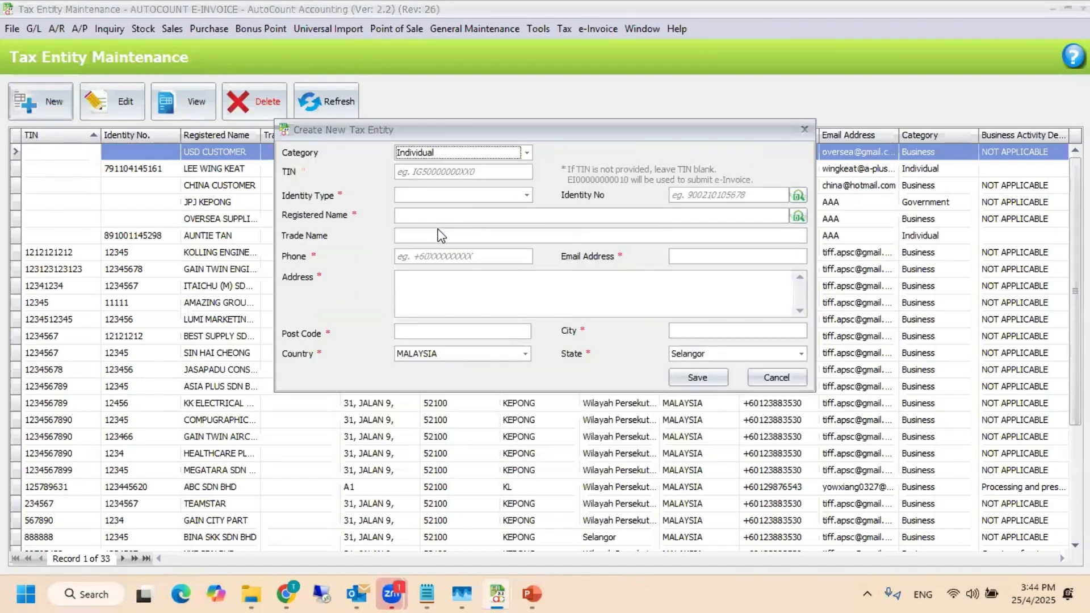
# - Set the new tax entity's identity type to MyKAD, then cancel it without saving
pyautogui.click(436, 196)
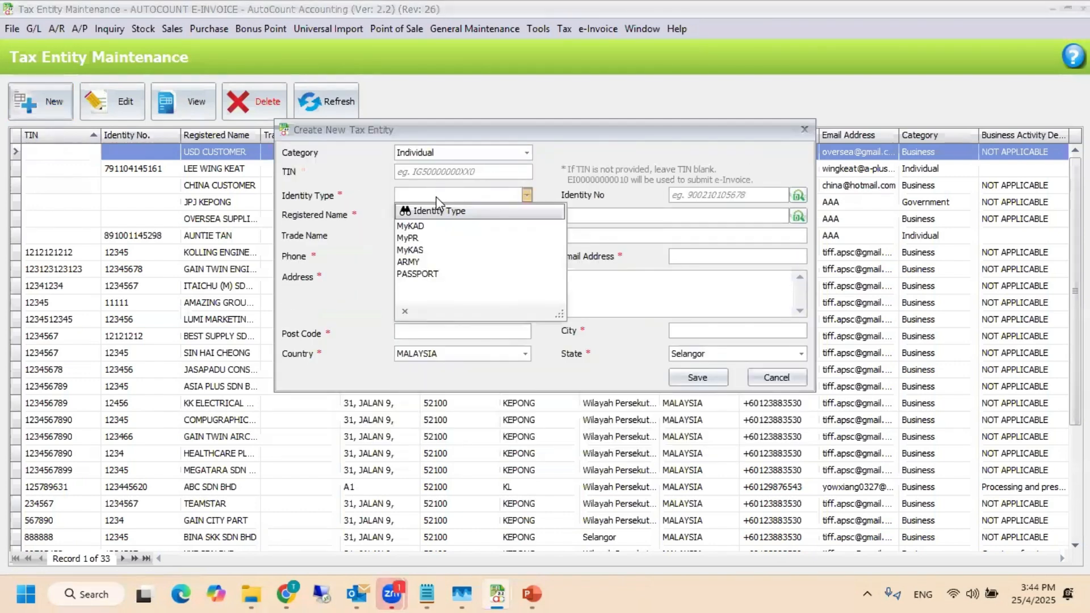
pyautogui.click(432, 226)
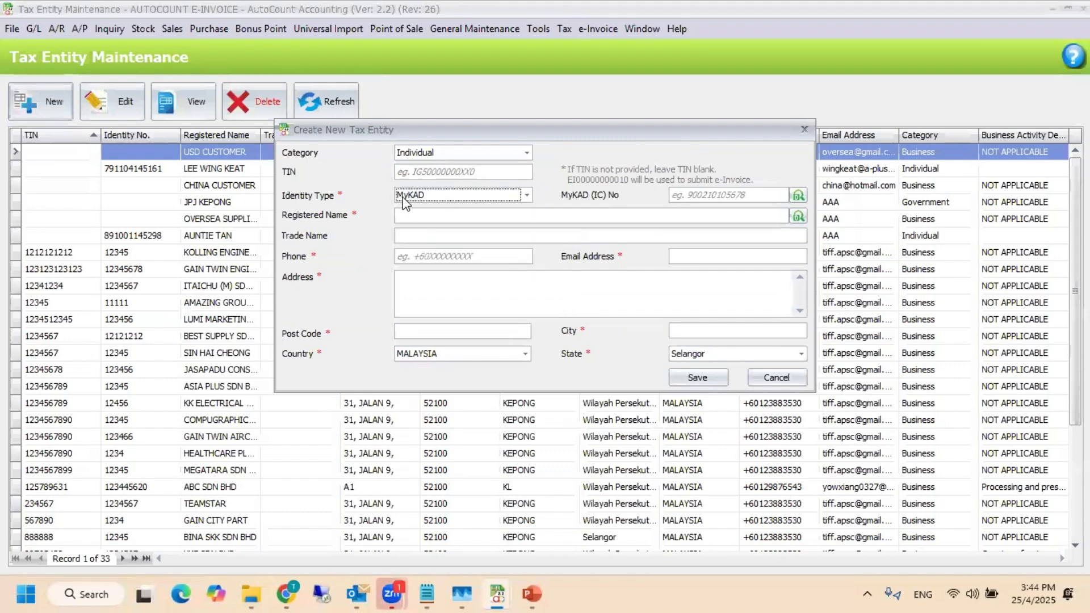
pyautogui.click(695, 196)
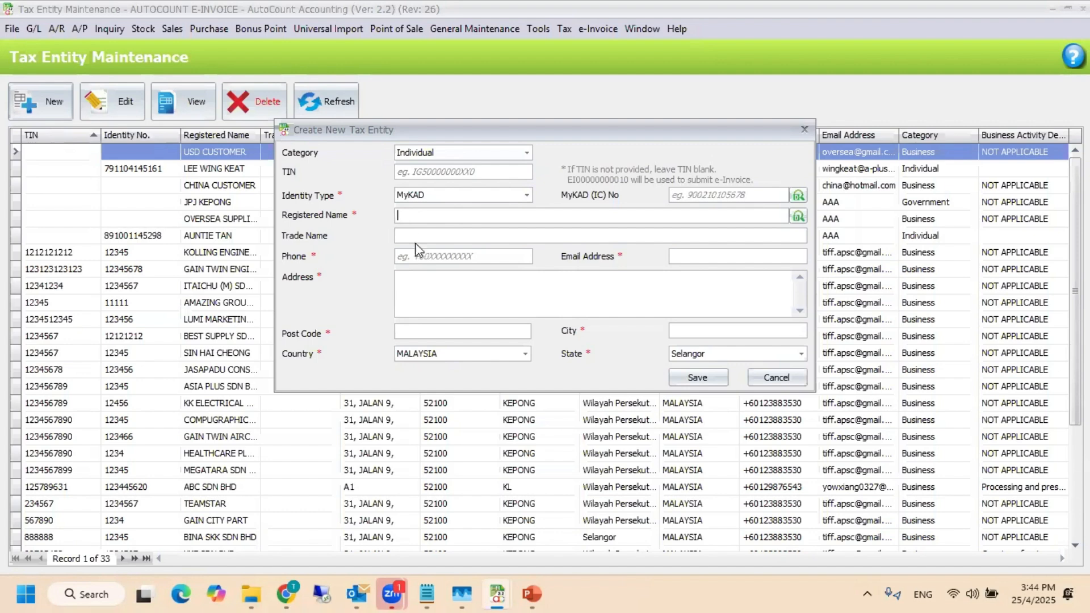
pyautogui.click(468, 221)
pyautogui.click(775, 376)
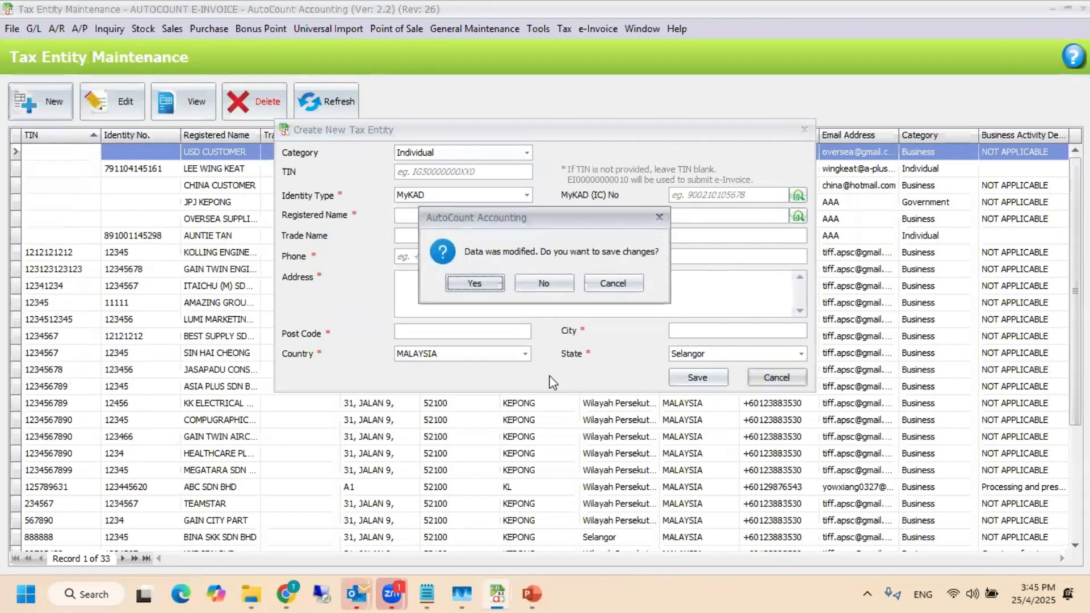
pyautogui.click(551, 282)
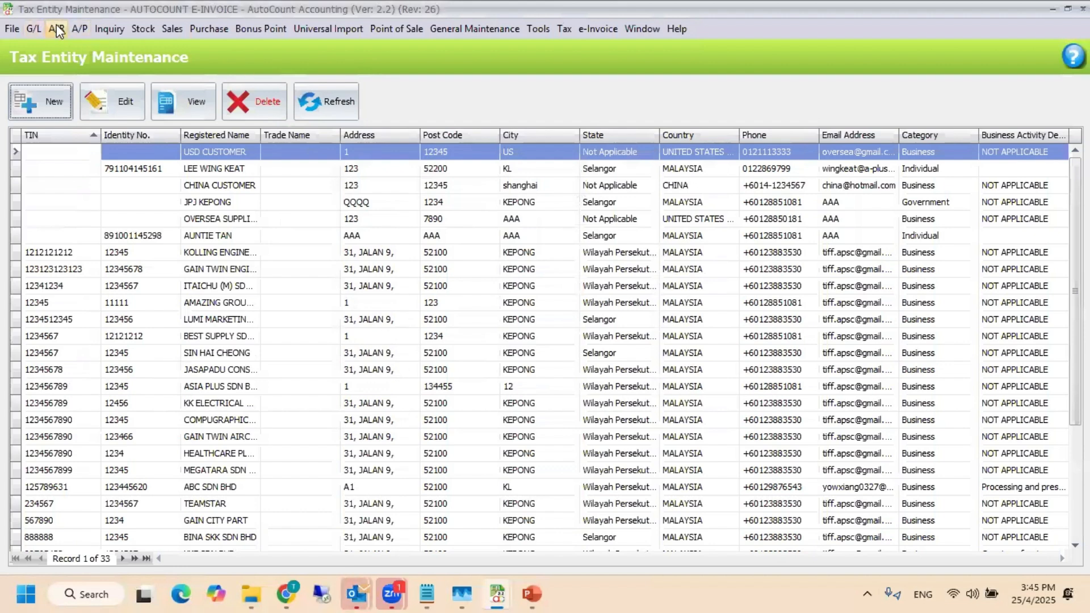
pyautogui.click(35, 29)
# - Start a new payment voucher in the Cash Book with the individual landlord as payee
pyautogui.click(45, 68)
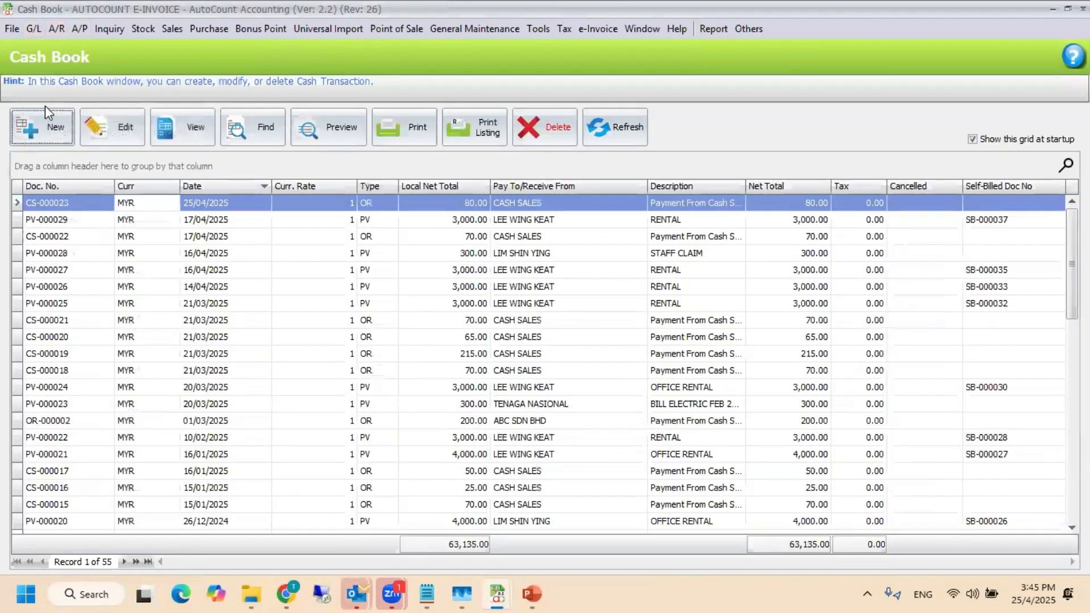
pyautogui.click(41, 126)
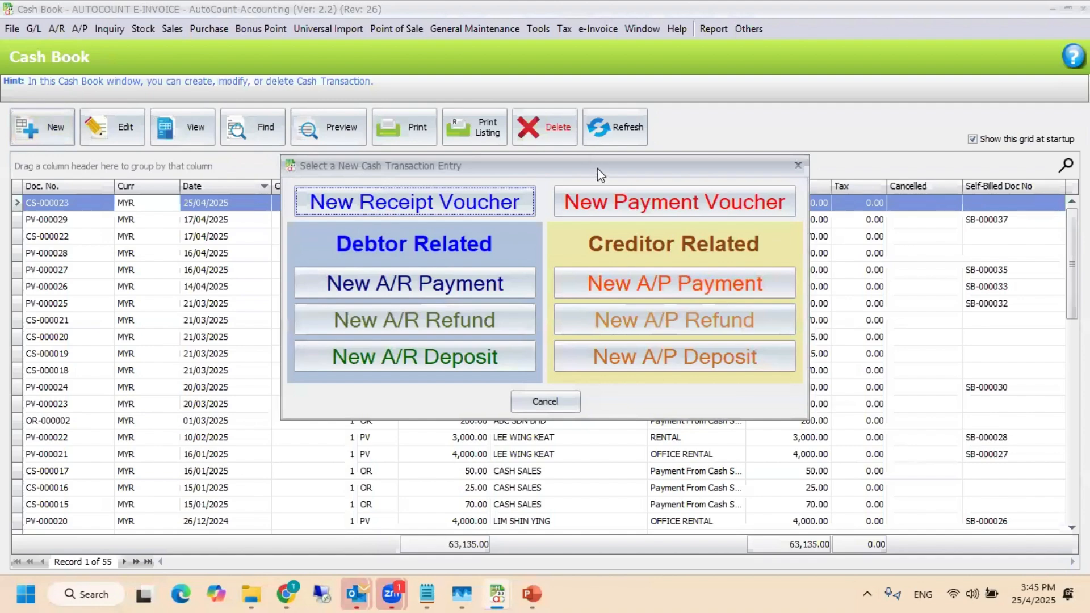
pyautogui.click(600, 215)
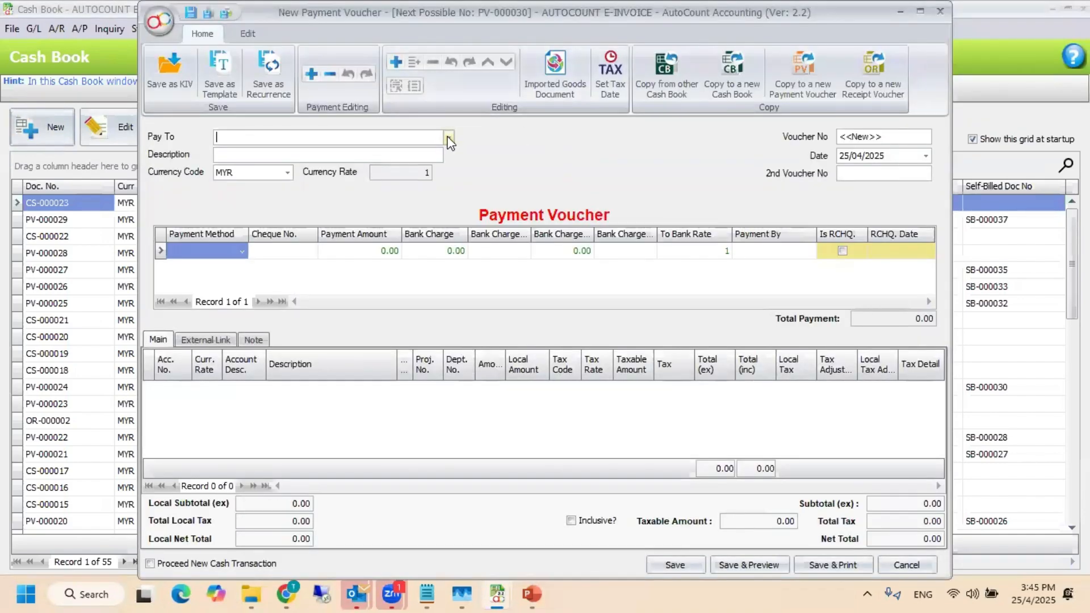
pyautogui.click(448, 137)
pyautogui.click(256, 136)
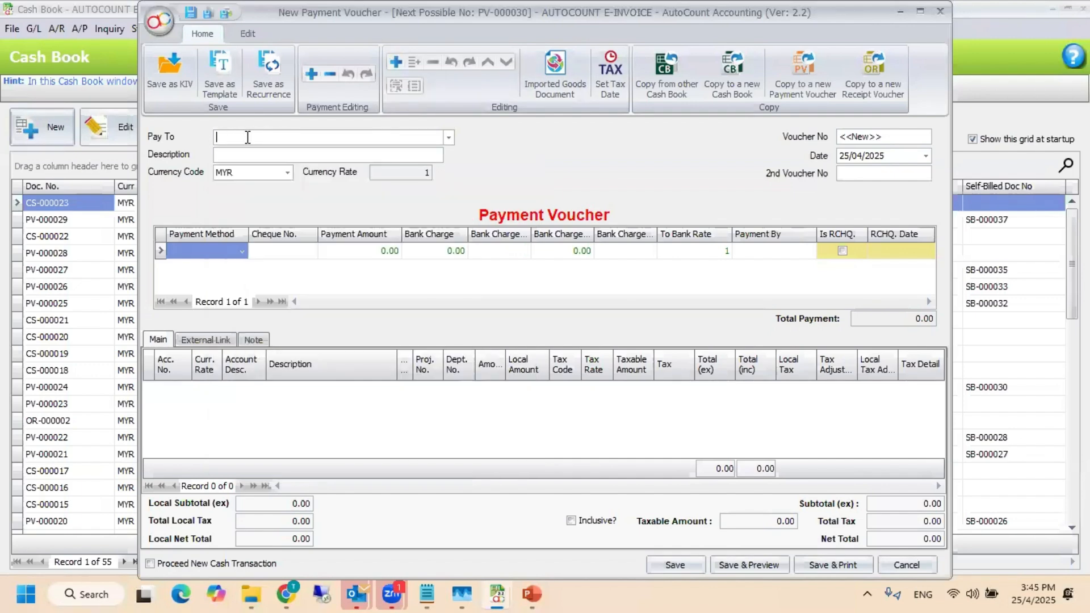
pyautogui.click(449, 138)
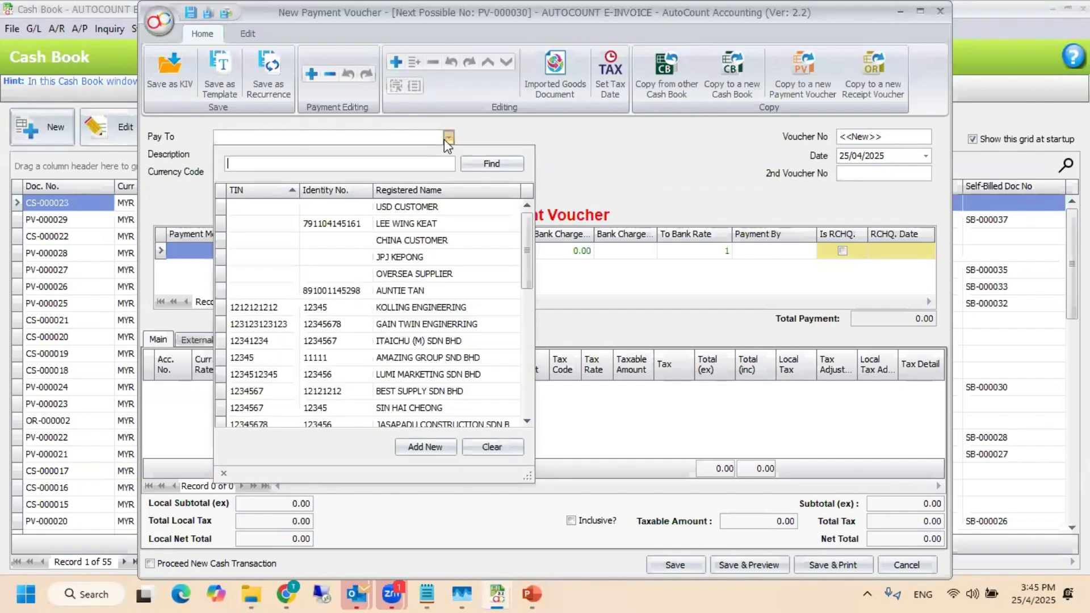
pyautogui.moveTo(526, 233)
pyautogui.mouseDown()
pyautogui.moveTo(528, 309)
pyautogui.moveTo(527, 236)
pyautogui.mouseUp()
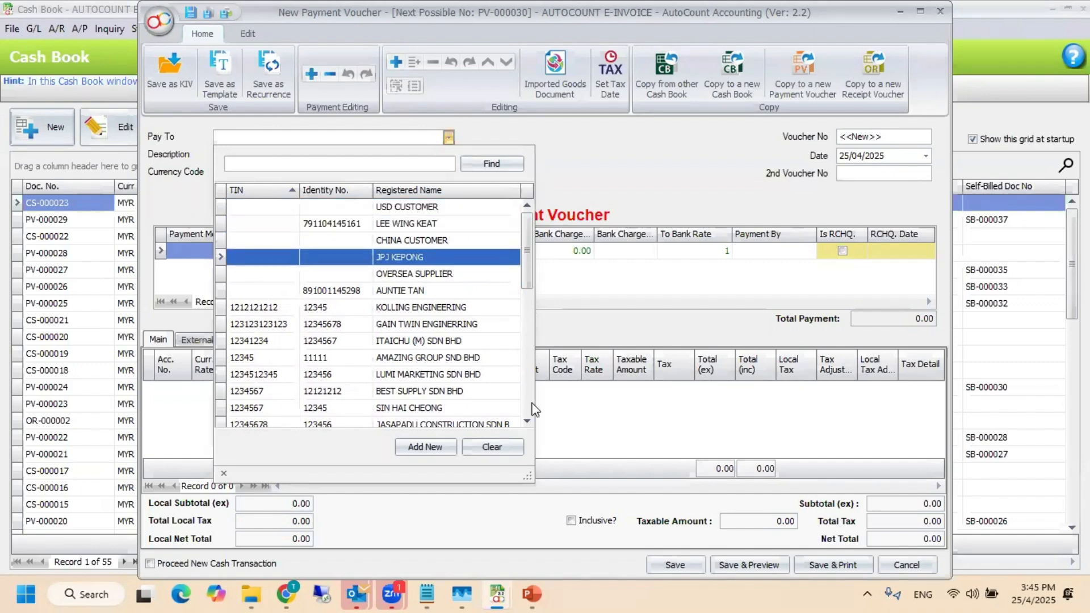
pyautogui.scroll(-7, 440, 396)
pyautogui.click(440, 396)
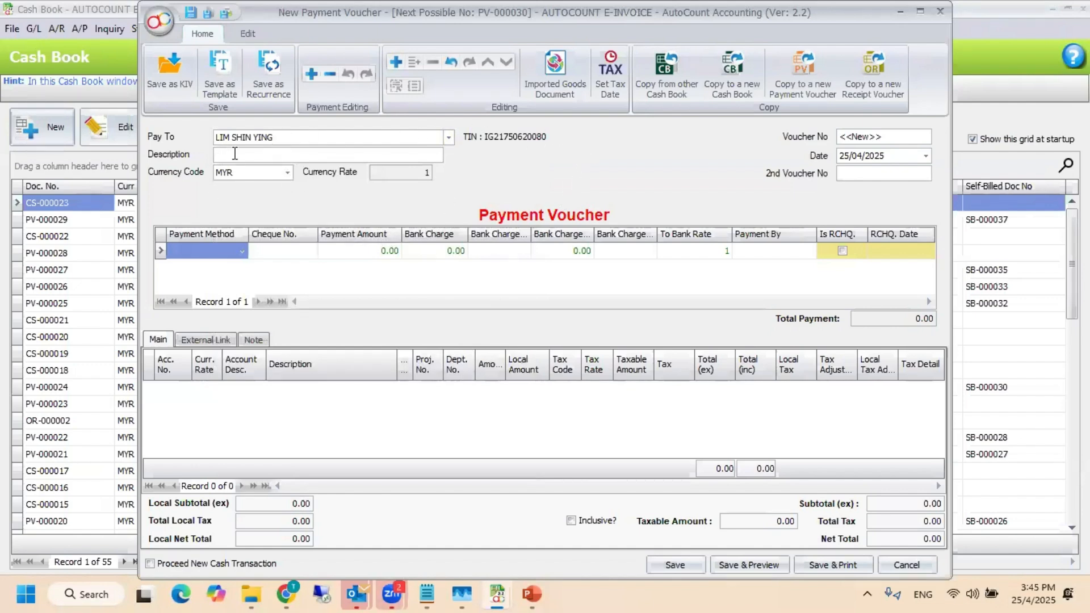
# - Enter description RENTAL, pay from BANK, and charge 3000 to OFFICE RENTAL
pyautogui.click(234, 153)
pyautogui.write('RENT')
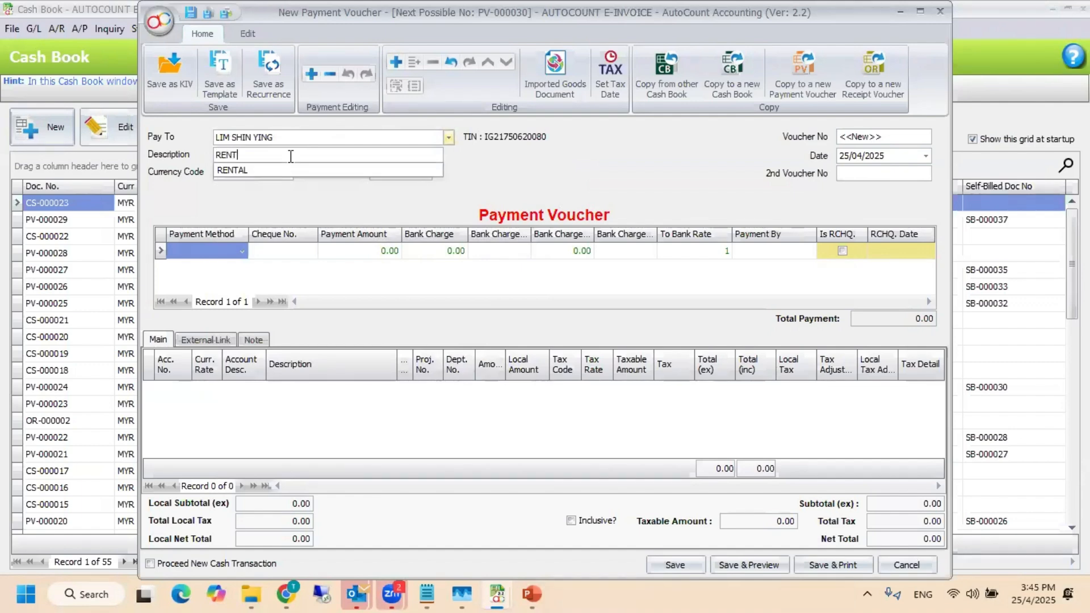
pyautogui.write('AL')
pyautogui.click(241, 251)
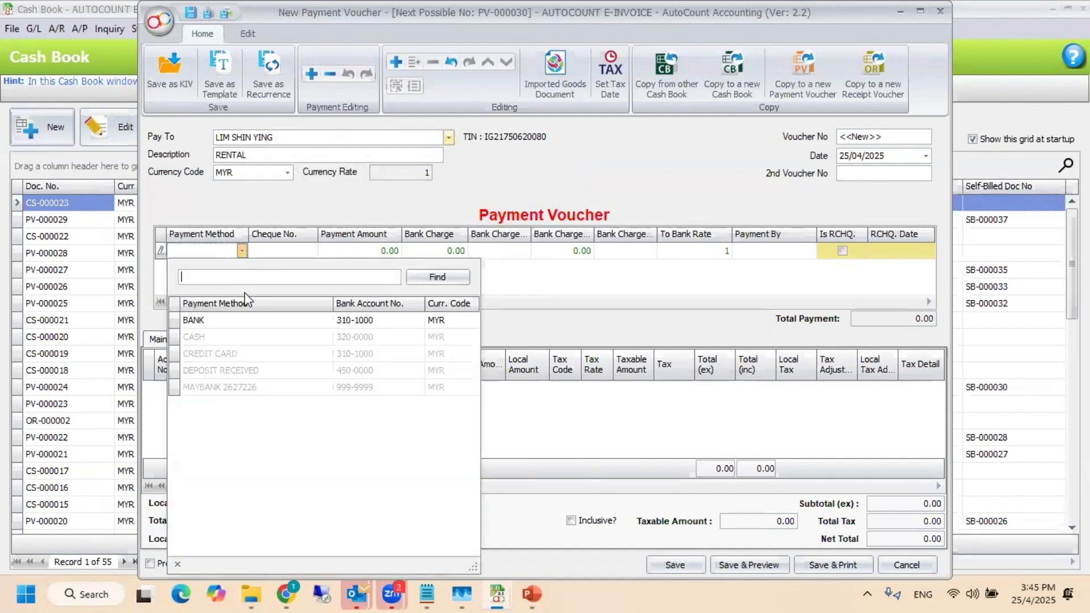
pyautogui.click(217, 325)
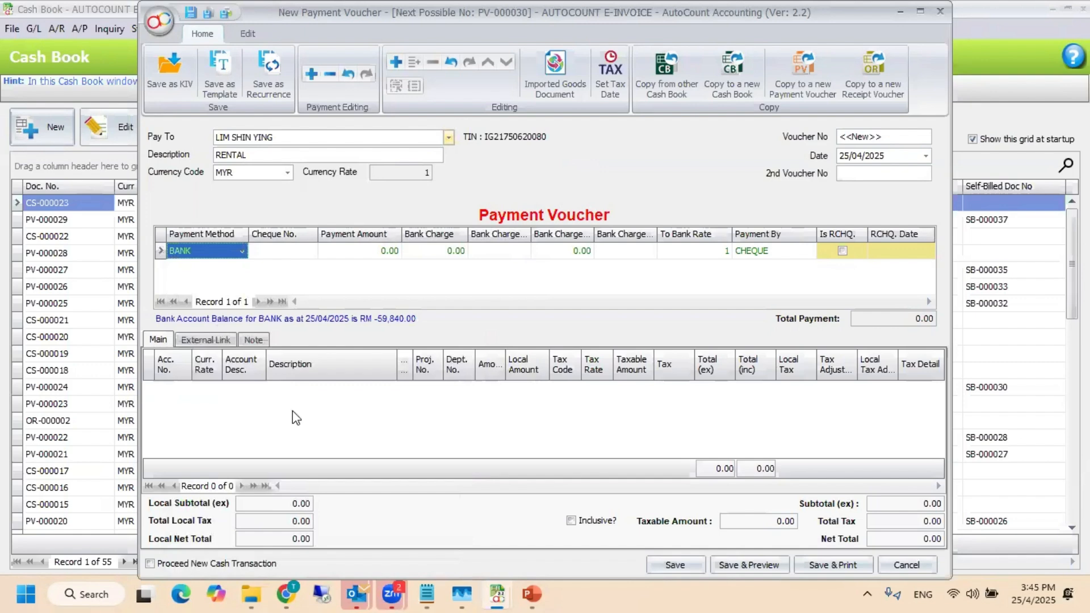
pyautogui.click(183, 389)
pyautogui.write('REN')
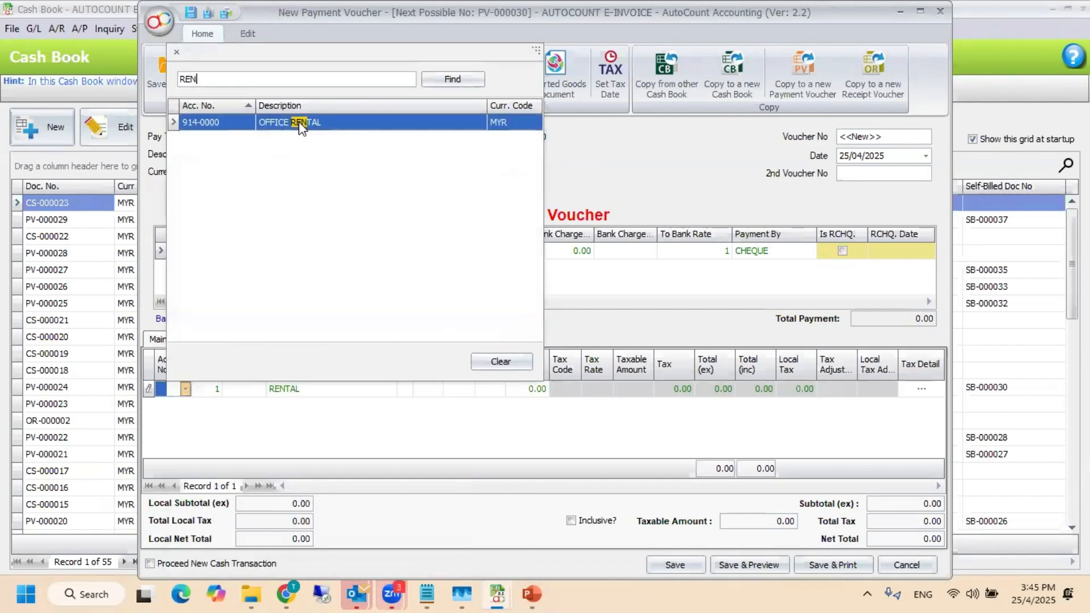
pyautogui.doubleClick(301, 123)
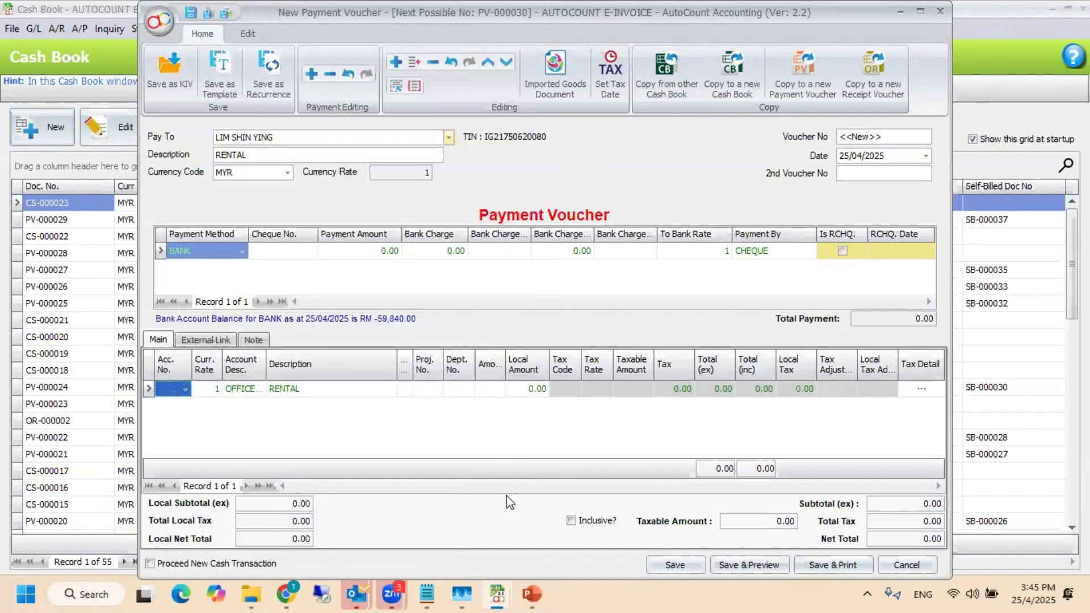
pyautogui.click(488, 389)
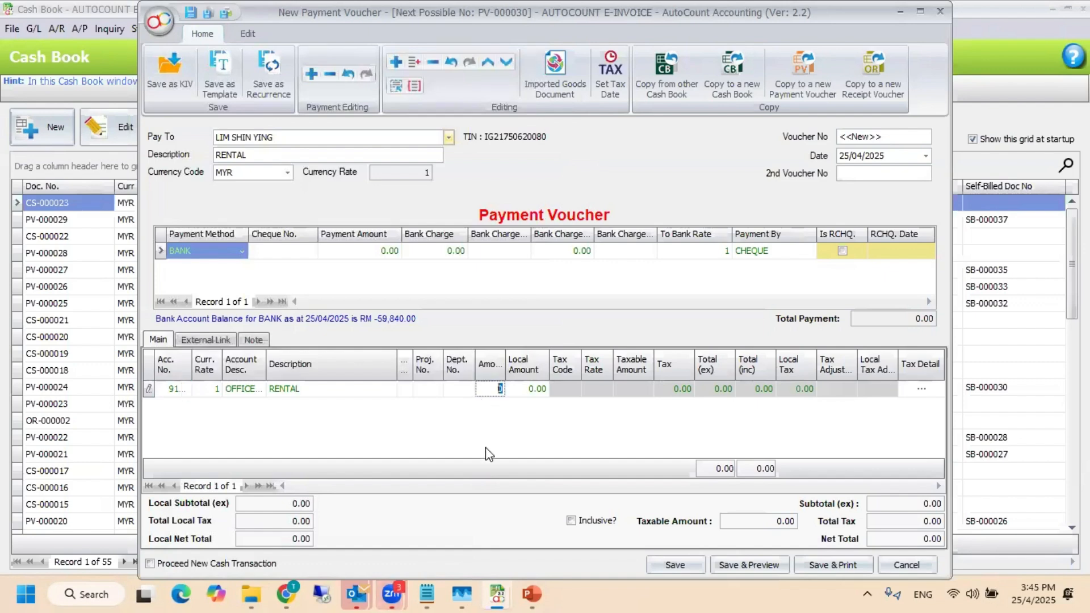
pyautogui.write('3000')
pyautogui.press('Return')
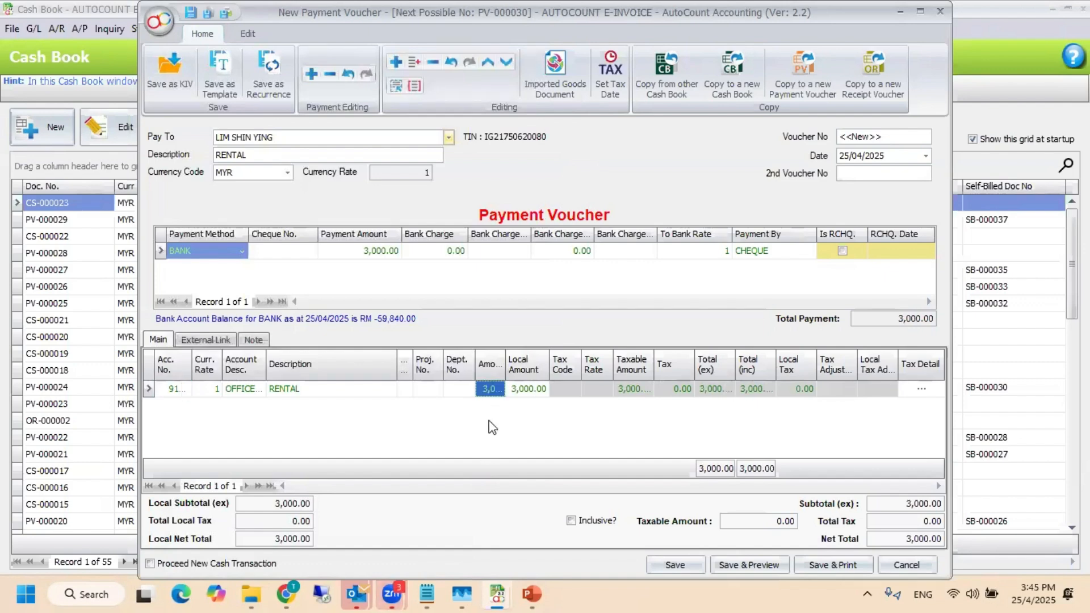
# - Save the voucher as PV-000030 without a cheque number
pyautogui.click(675, 565)
pyautogui.click(510, 322)
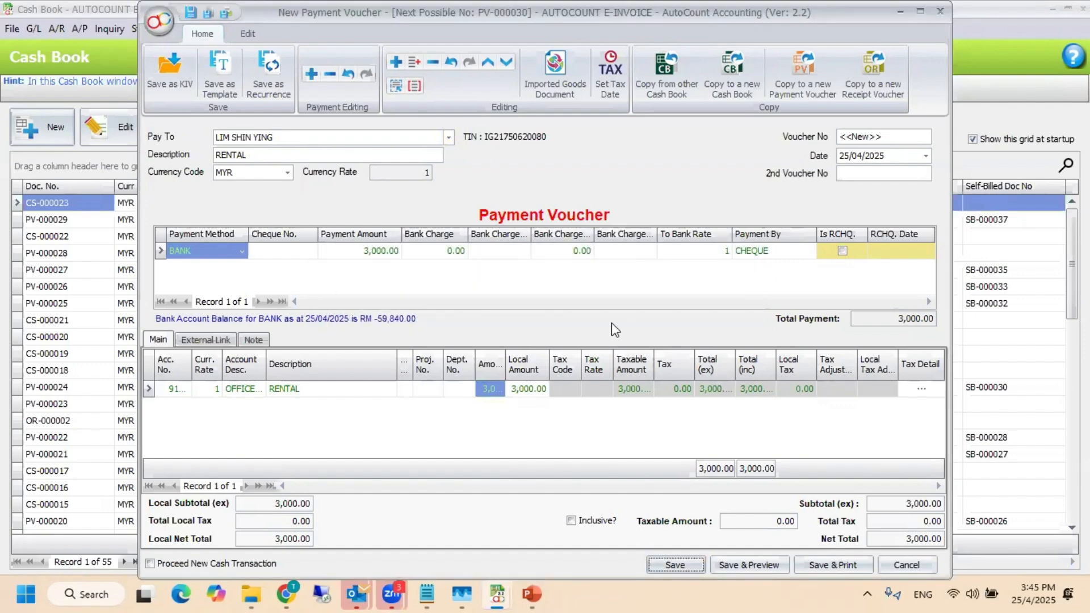
pyautogui.click(685, 565)
pyautogui.click(572, 323)
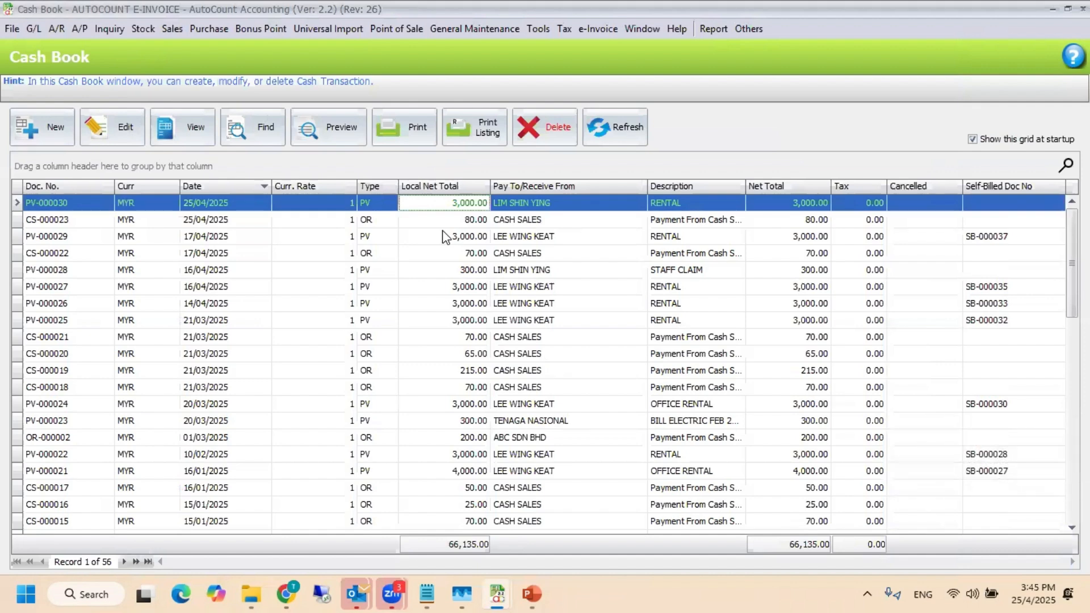
# - Look through the record actions and e-Invoice functions for voucher PV-000030
pyautogui.rightClick(536, 207)
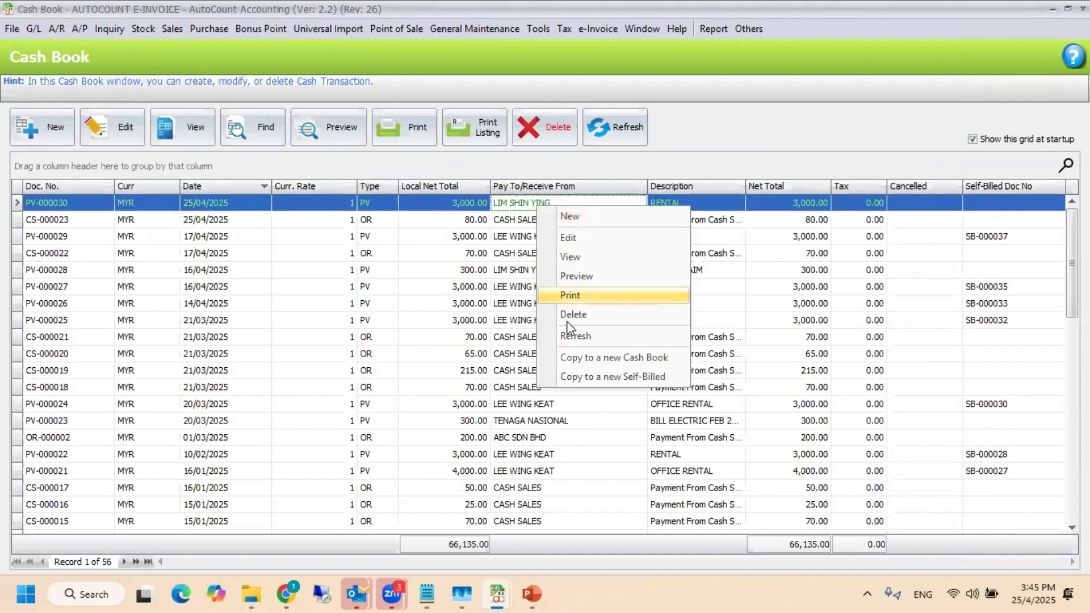
pyautogui.click(635, 49)
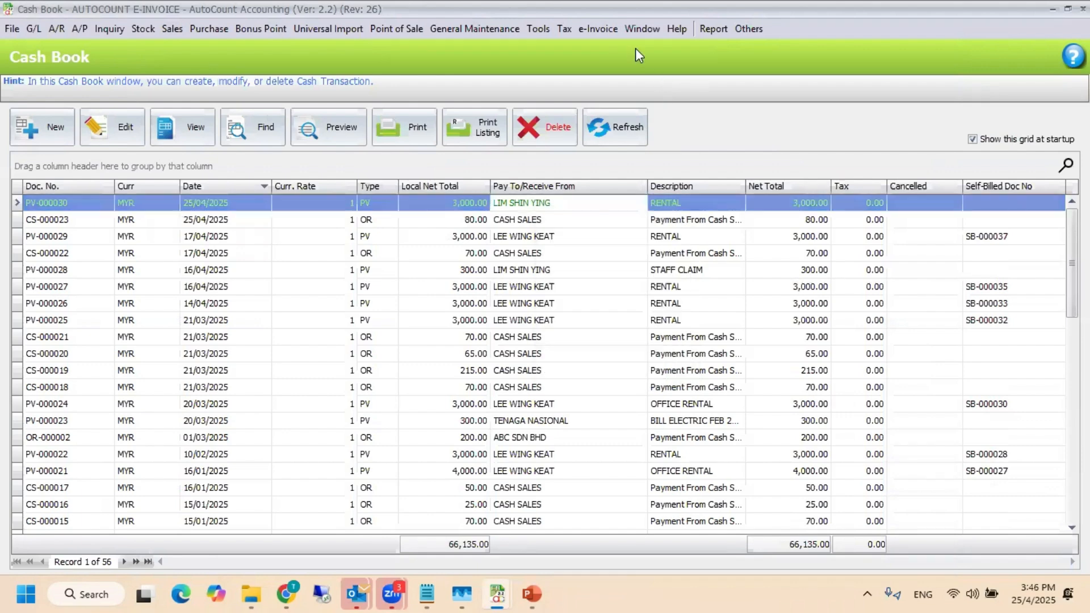
pyautogui.click(598, 29)
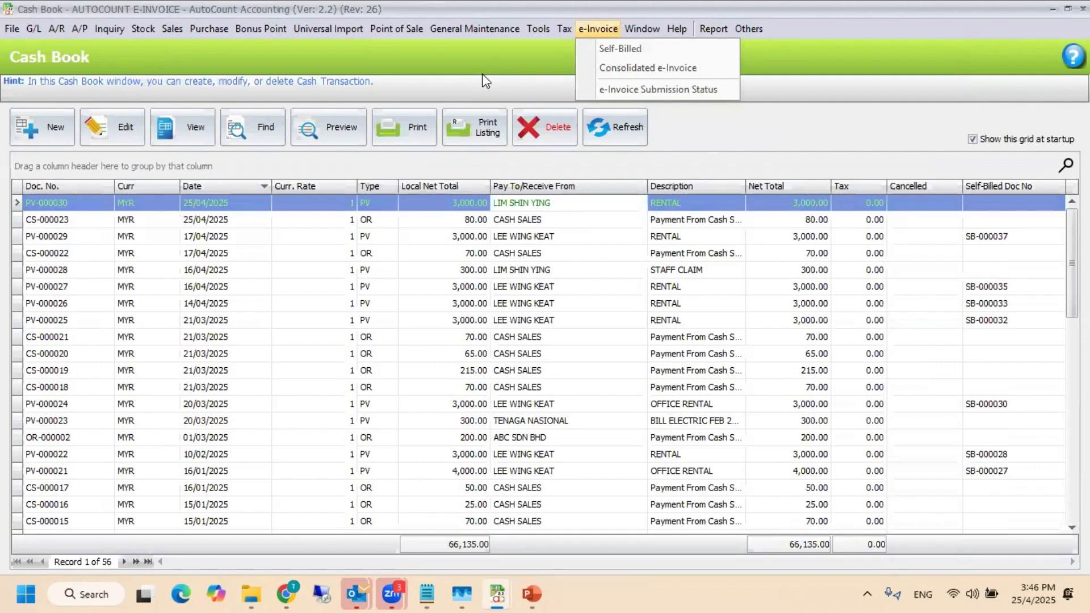
pyautogui.click(451, 204)
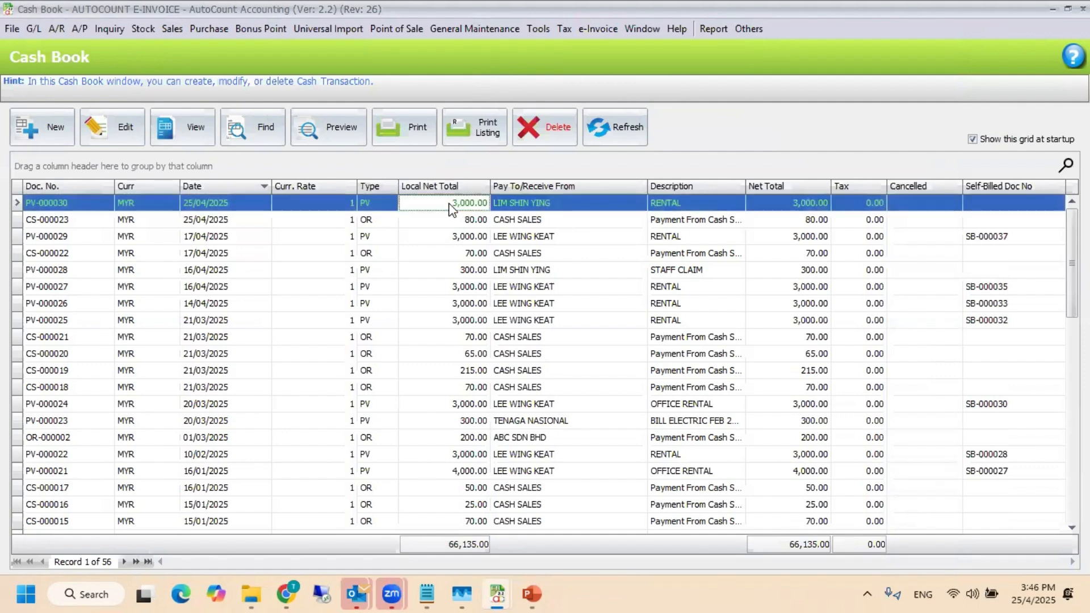
# - Copy PV-000030 into new self-billed invoice SB-000039 and approve it
pyautogui.rightClick(539, 207)
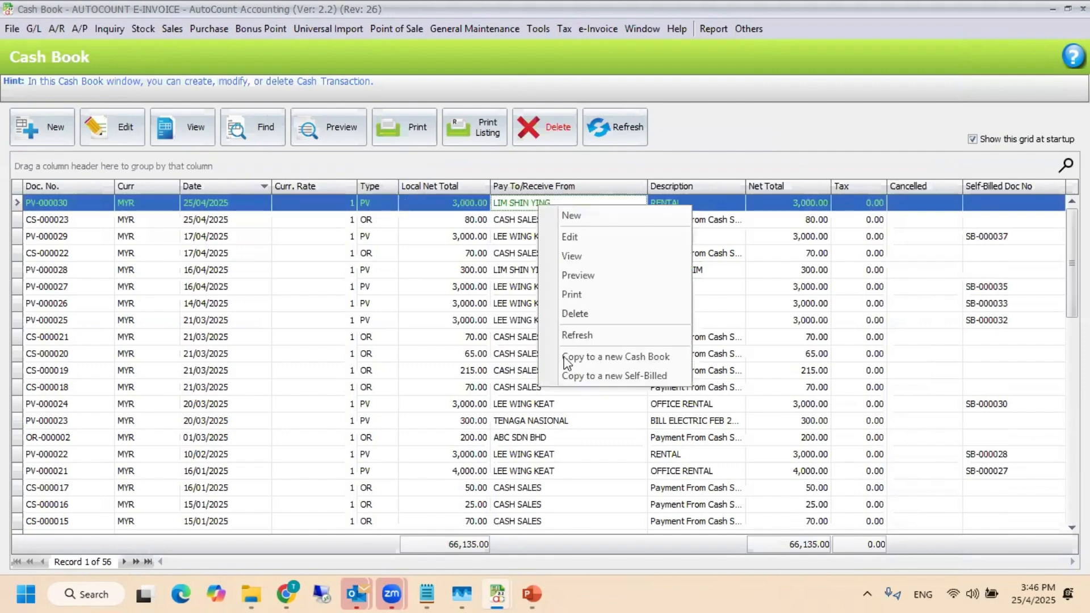
pyautogui.click(569, 376)
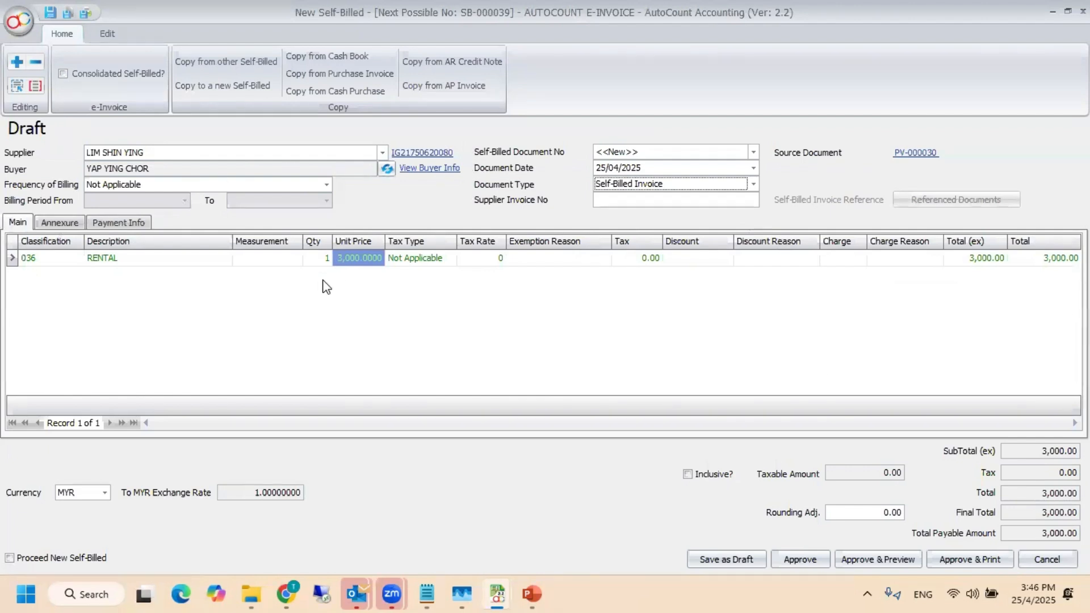
pyautogui.click(497, 369)
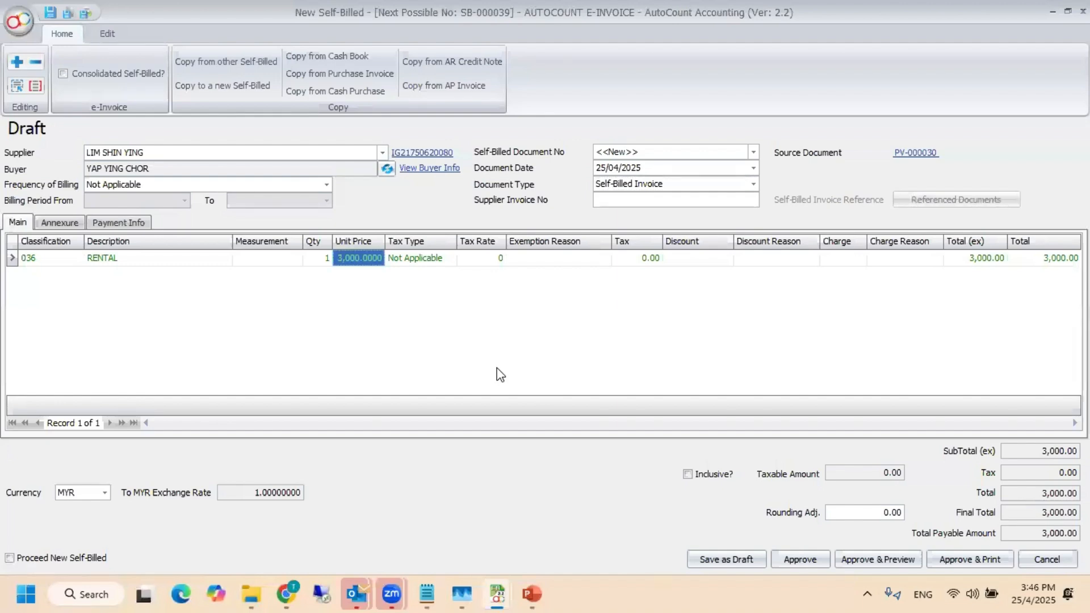
pyautogui.click(800, 559)
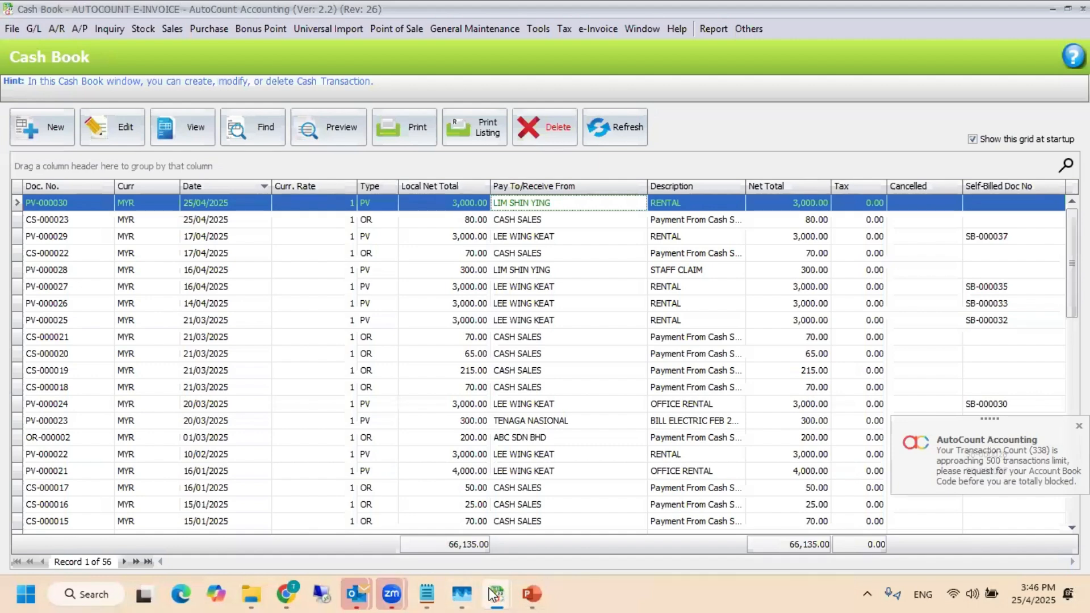
pyautogui.moveTo(493, 593)
pyautogui.click(468, 515)
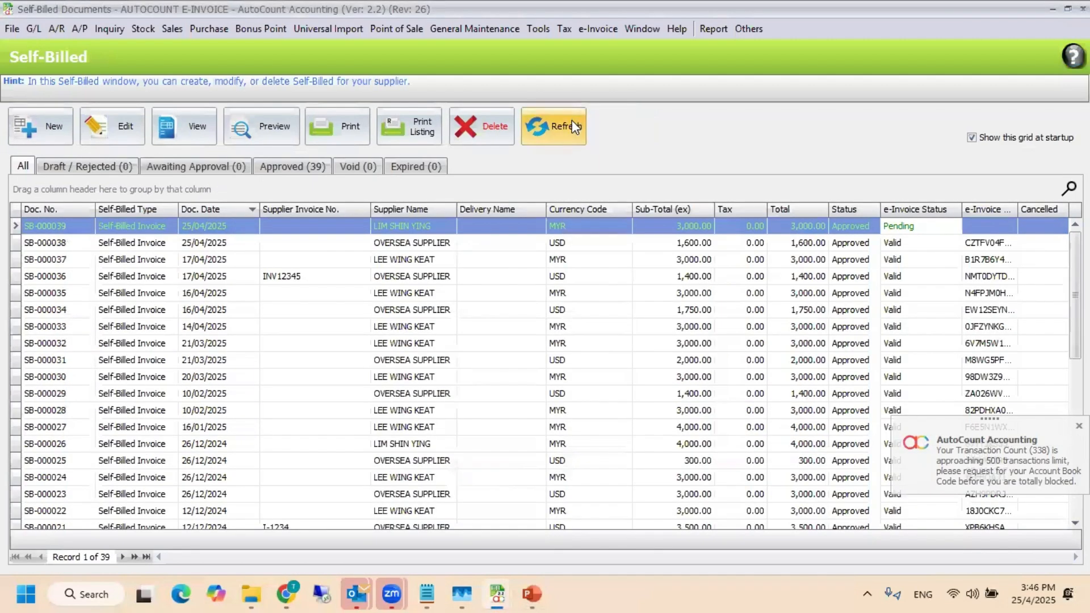
# - Refresh the list and preview SB-000039 with the Self-Billed report, showing the 3,000.00 total
pyautogui.click(571, 122)
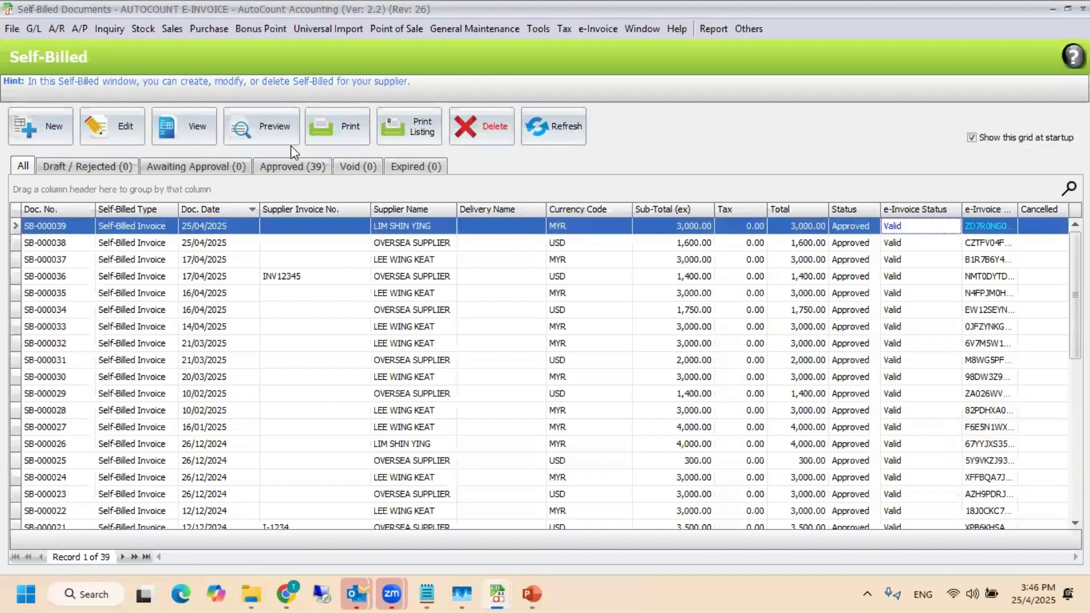
pyautogui.click(274, 125)
pyautogui.click(374, 217)
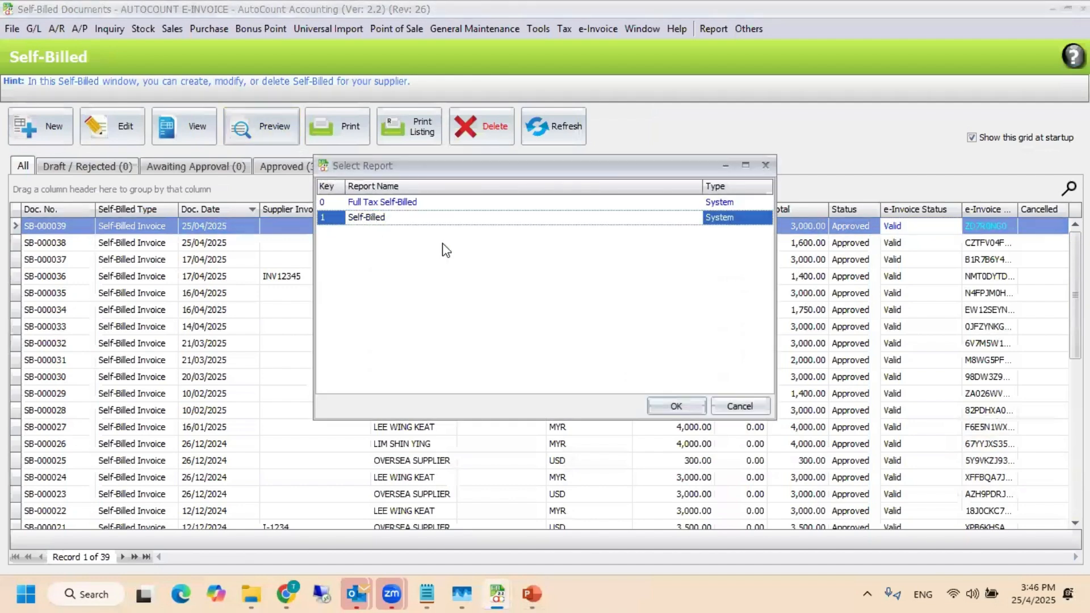
pyautogui.click(666, 406)
pyautogui.scroll(-10, 594, 423)
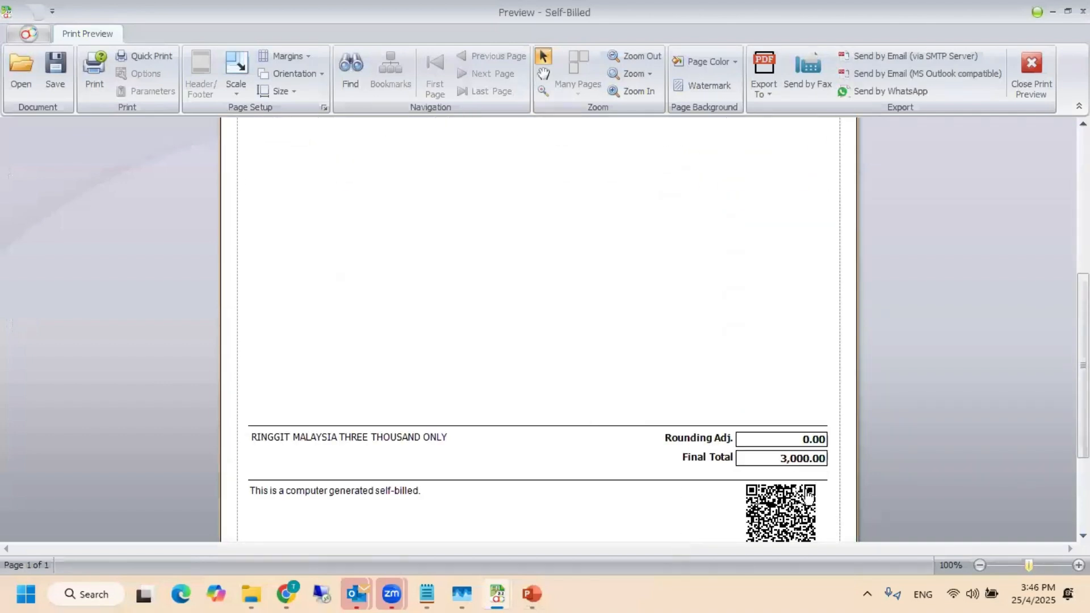
# - Close the preview, refresh the Cash Book to check PV-000030's SB-000039 link, then minimize AutoCount
pyautogui.click(497, 594)
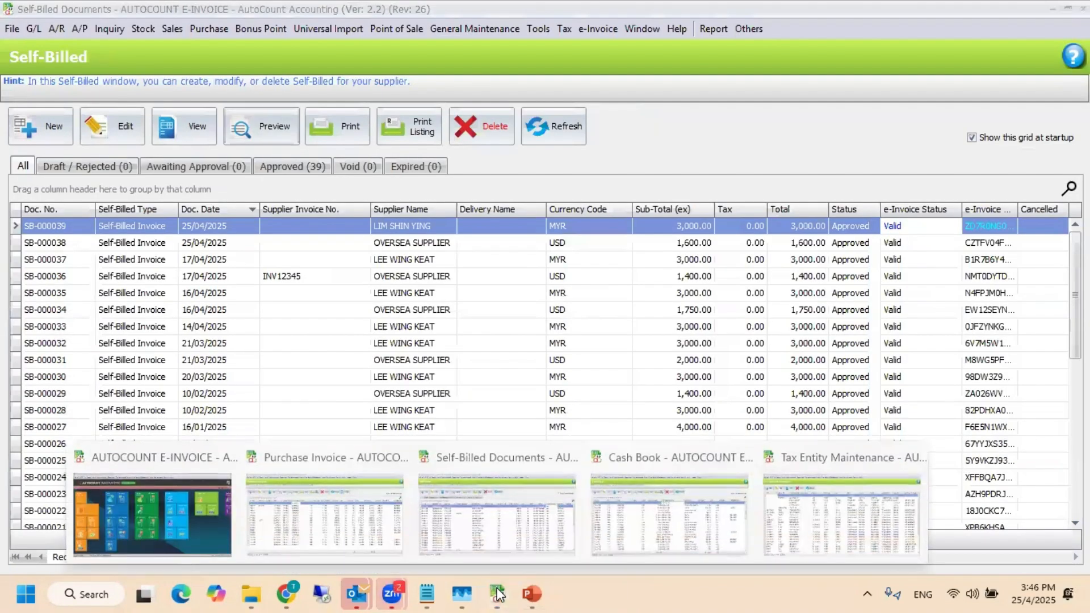
pyautogui.click(679, 538)
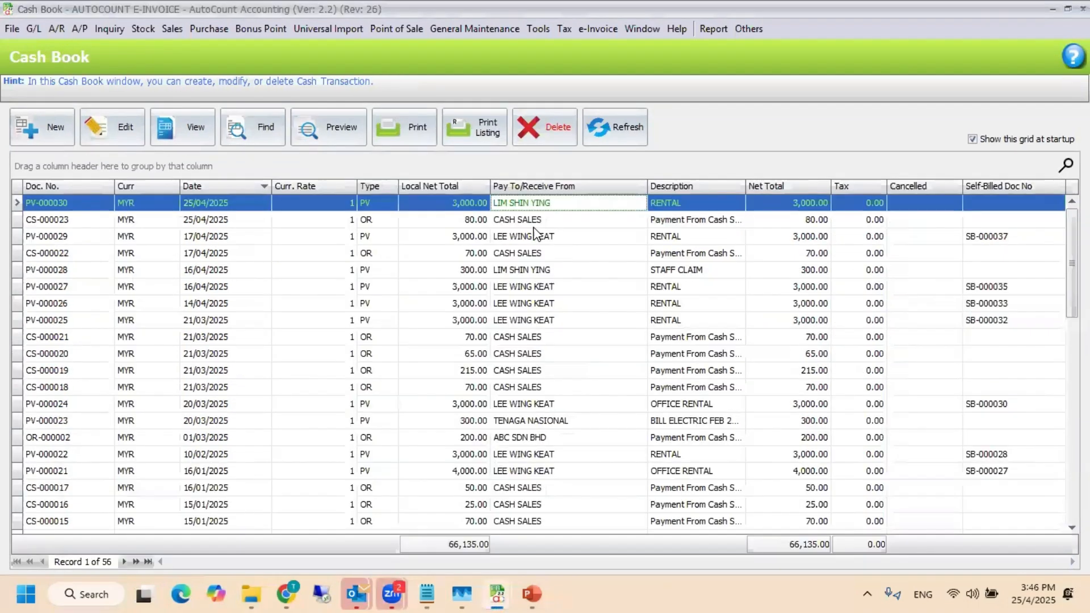
pyautogui.click(625, 129)
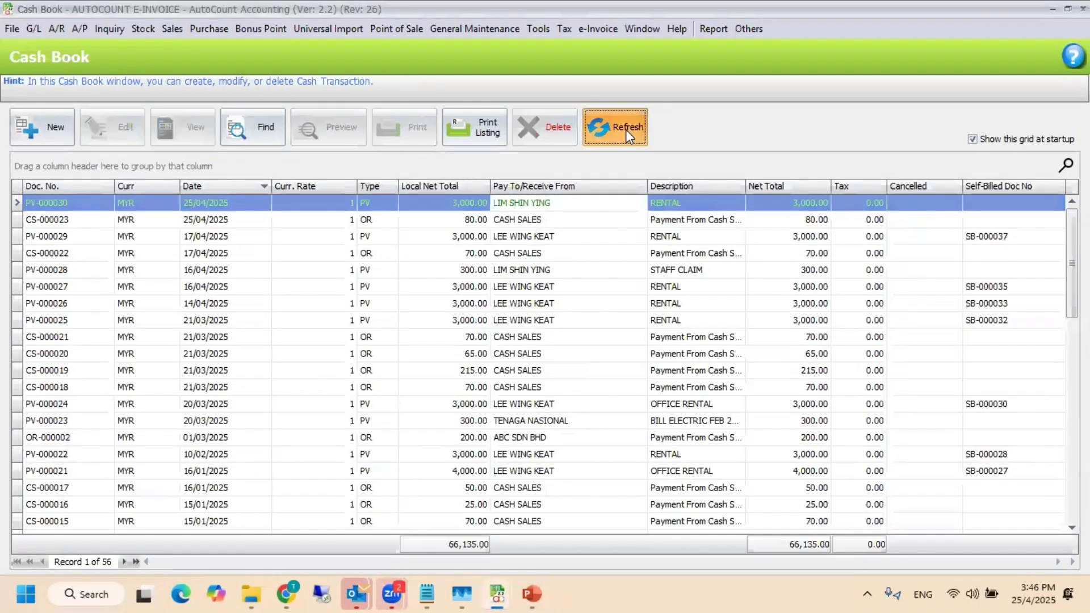
pyautogui.click(974, 205)
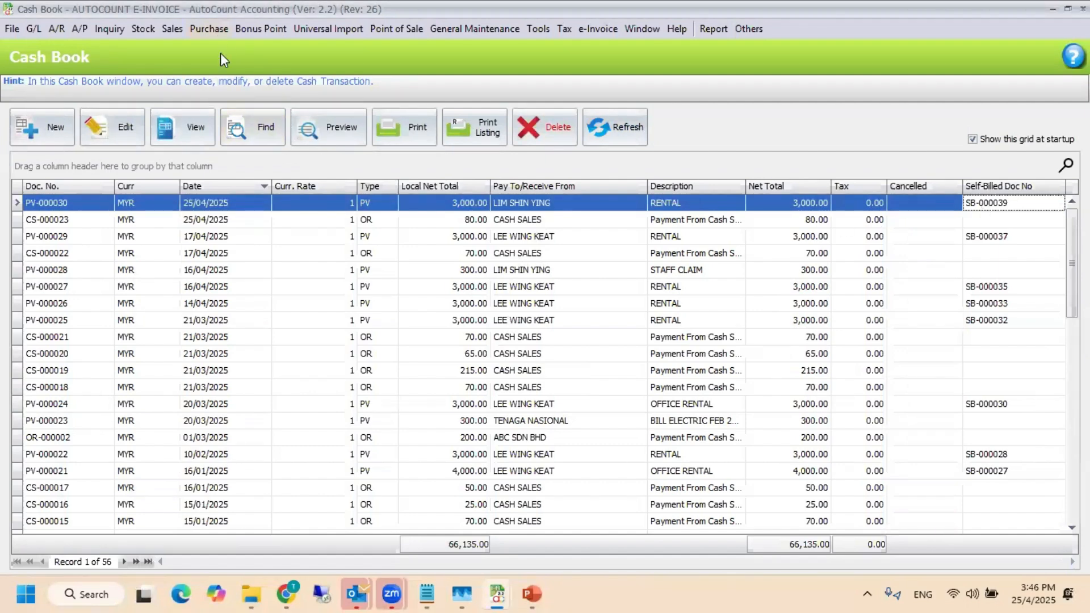
pyautogui.click(210, 29)
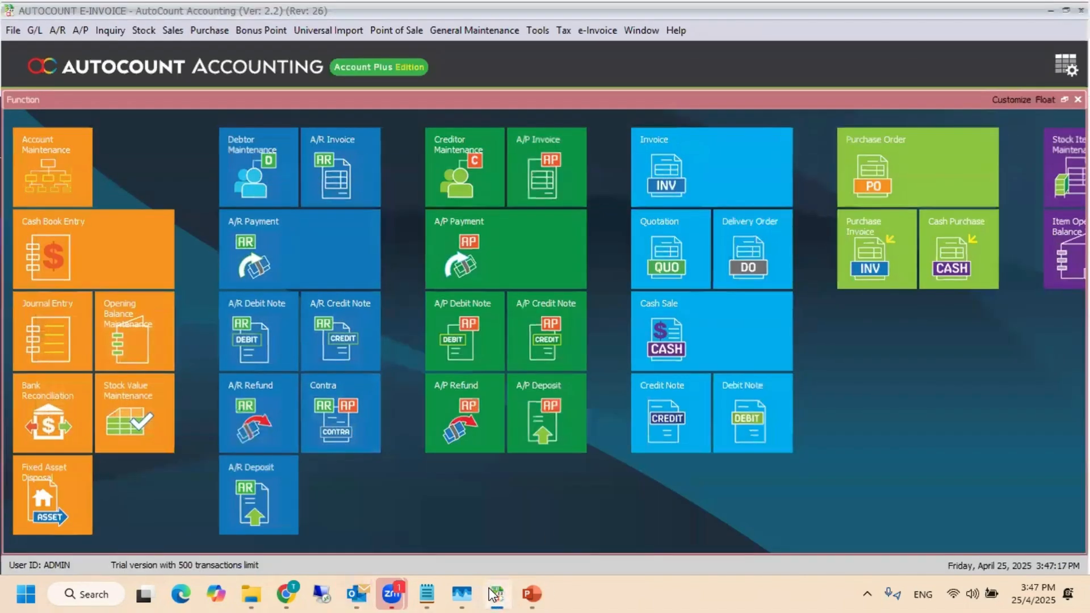
pyautogui.click(489, 589)
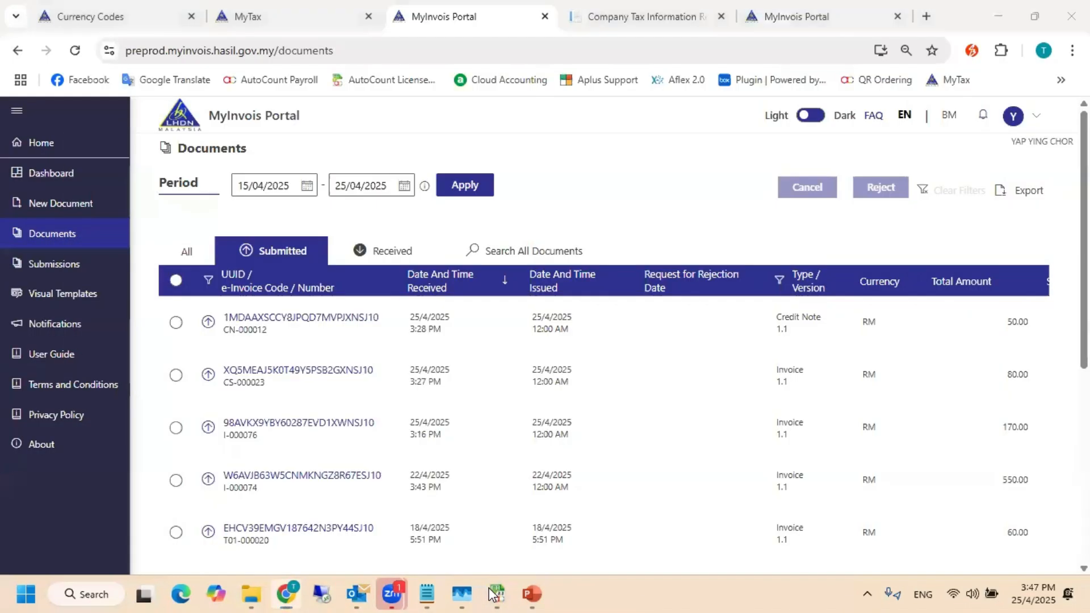
# - Restore the AutoCount window and open the Tax menu
pyautogui.click(489, 588)
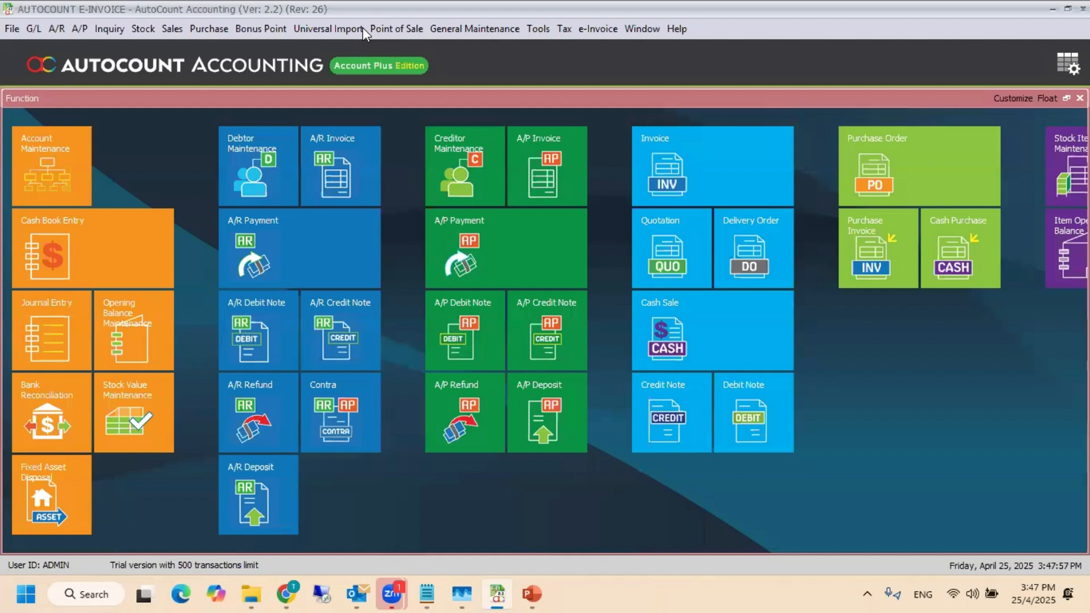
pyautogui.click(569, 33)
# - Start a new tax entity in Tax Entity Maintenance
pyautogui.click(576, 69)
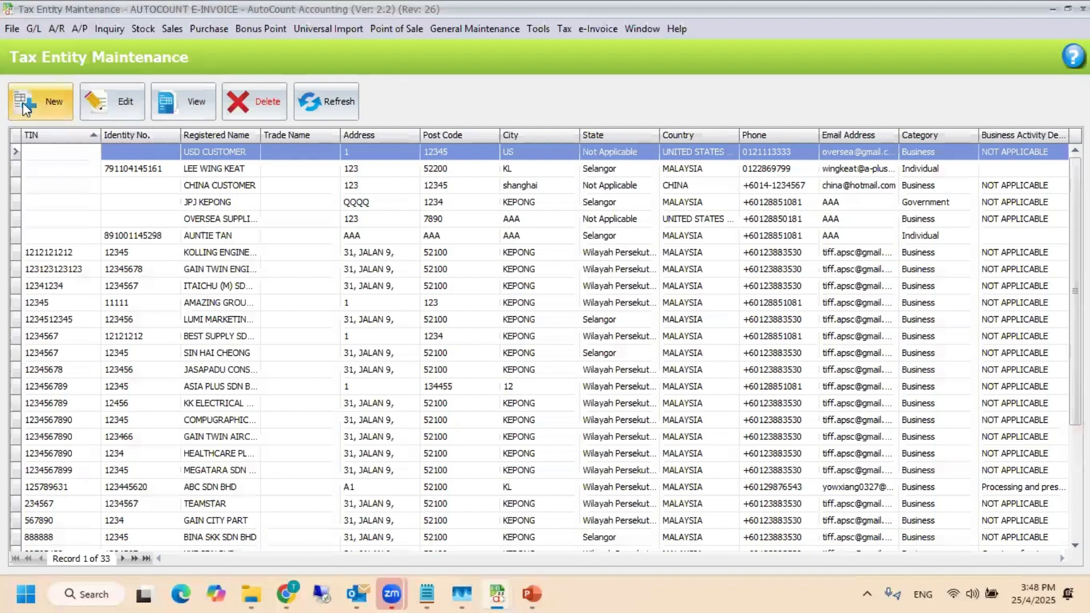
pyautogui.click(45, 107)
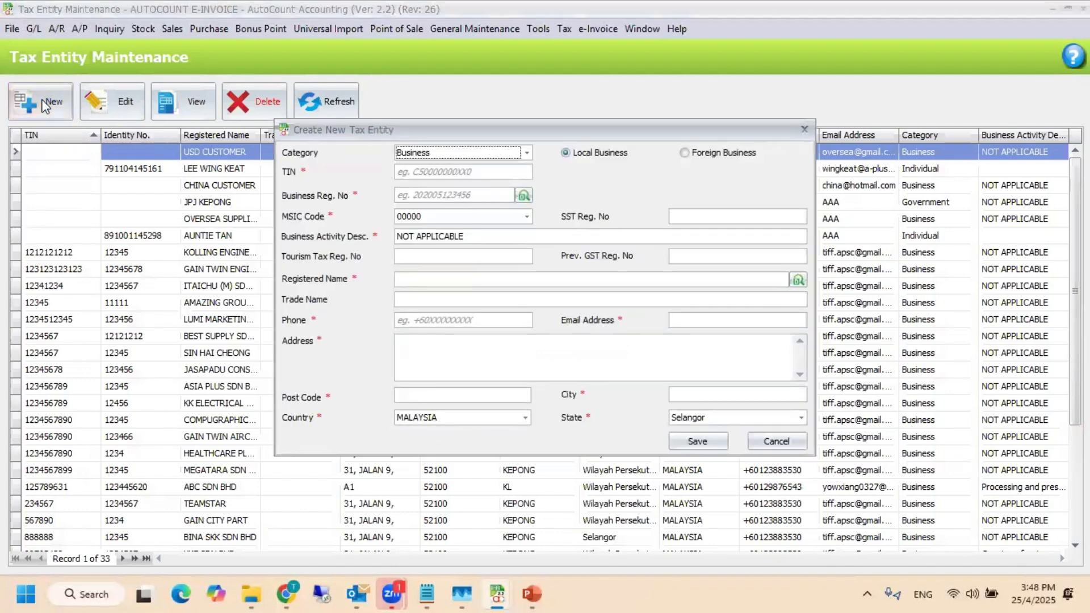
pyautogui.click(458, 172)
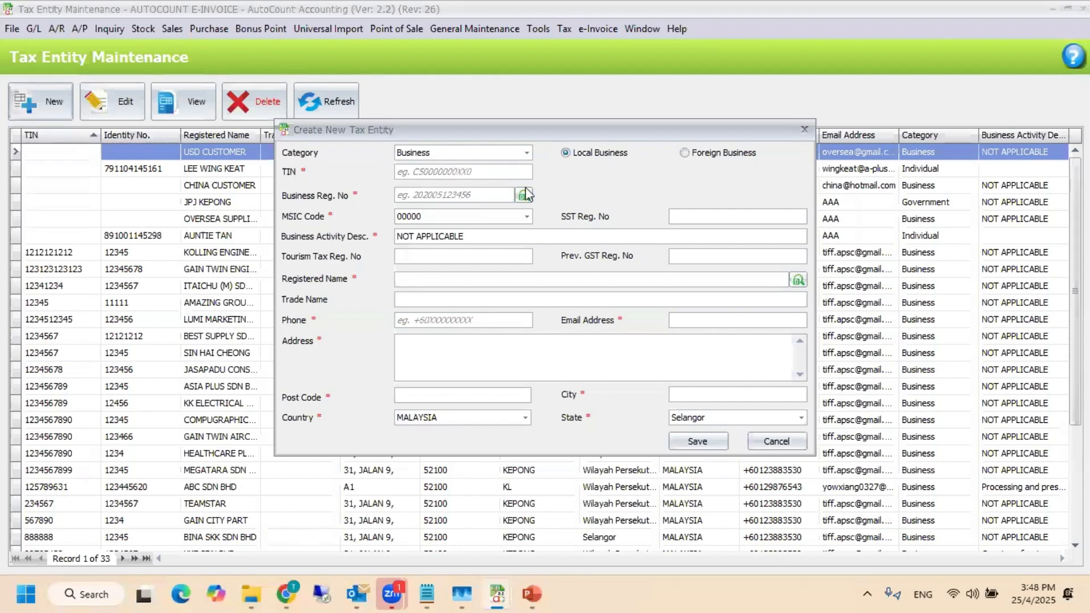
pyautogui.press('Tab')
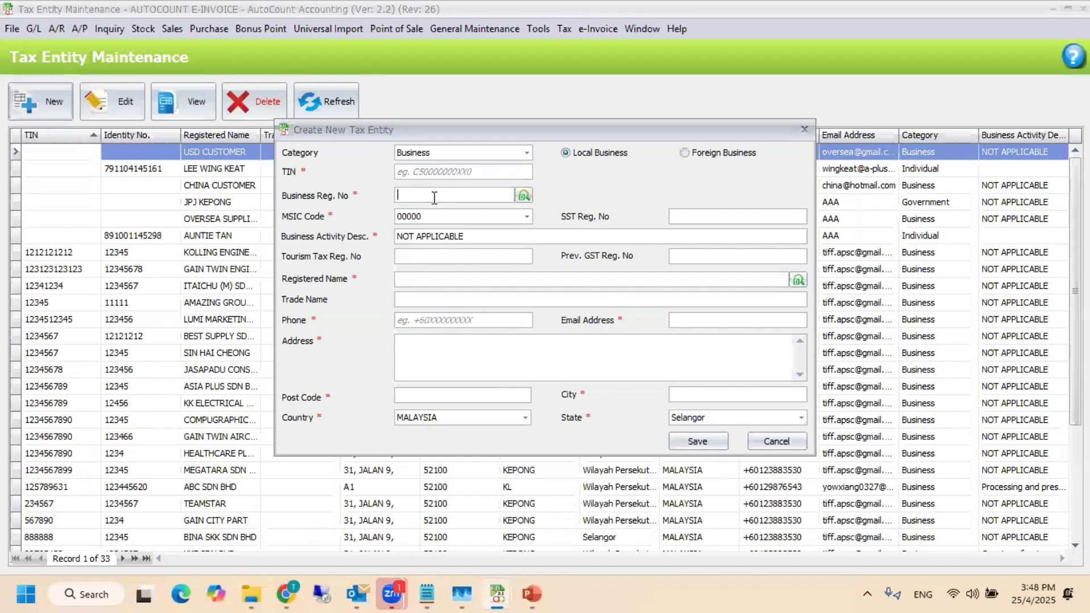
# - Paste A-PLUS COM SDN BHD's registration number from the APLUS notes and search its TIN
pyautogui.moveTo(431, 593)
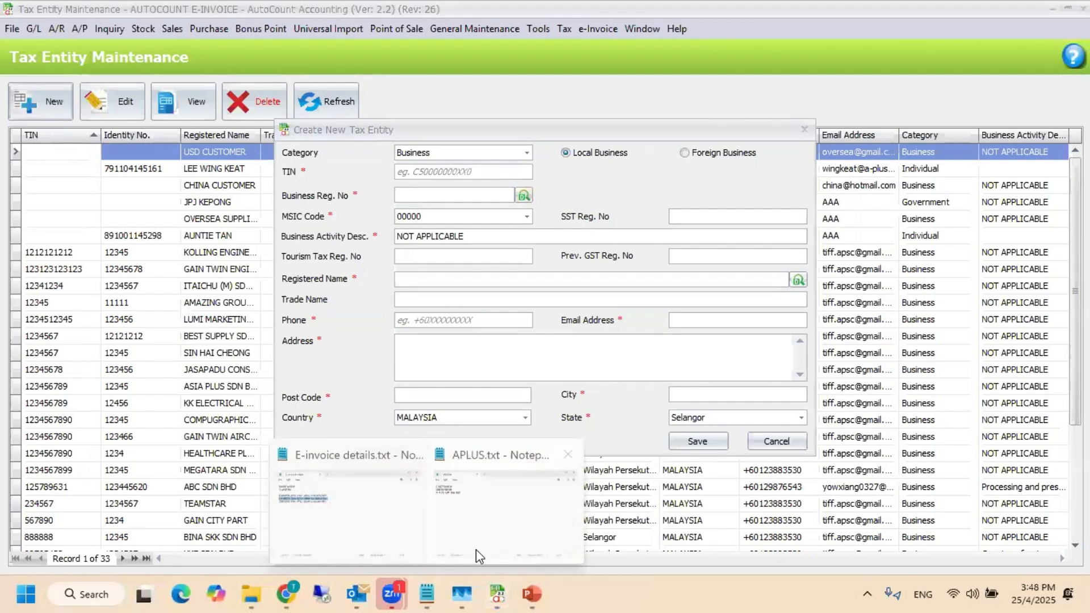
pyautogui.click(458, 516)
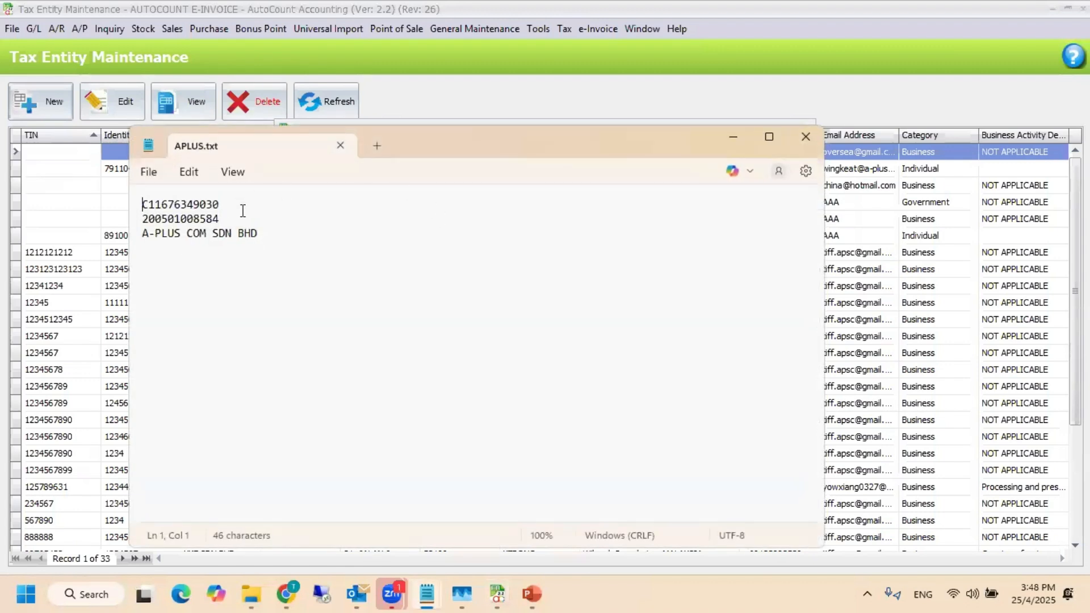
pyautogui.moveTo(222, 219); pyautogui.dragTo(132, 222)
pyautogui.hotkey('ctrl', 'c')
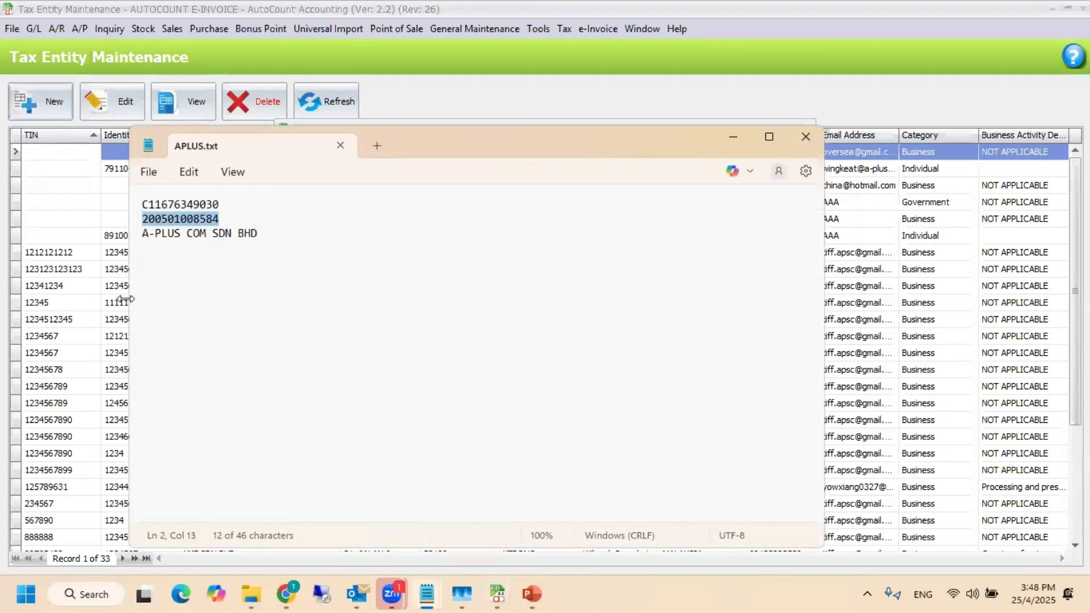
pyautogui.click(732, 137)
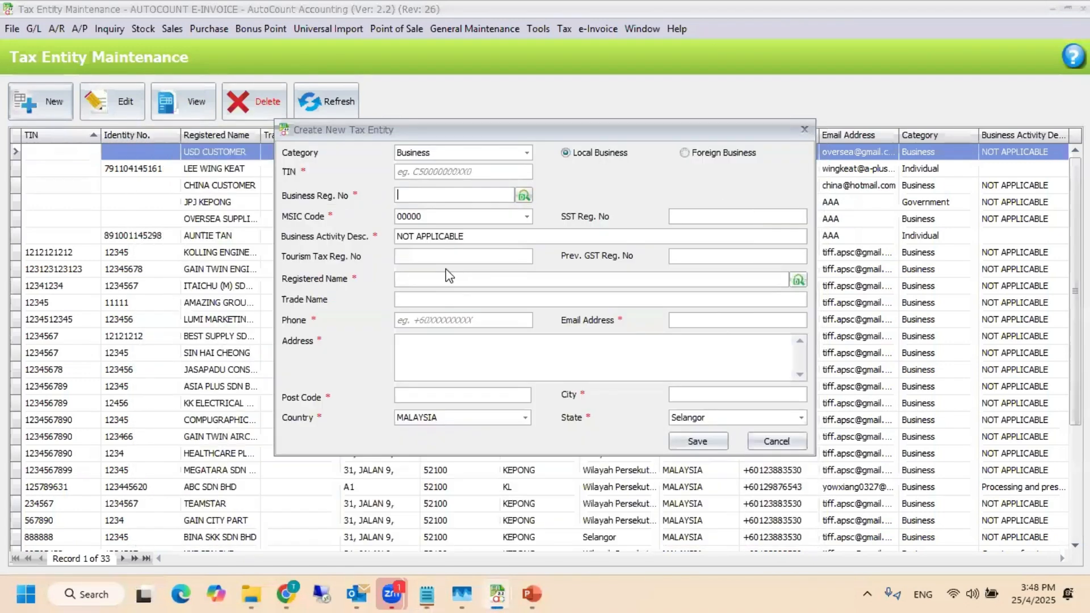
pyautogui.click(418, 195)
pyautogui.hotkey('ctrl', 'v')
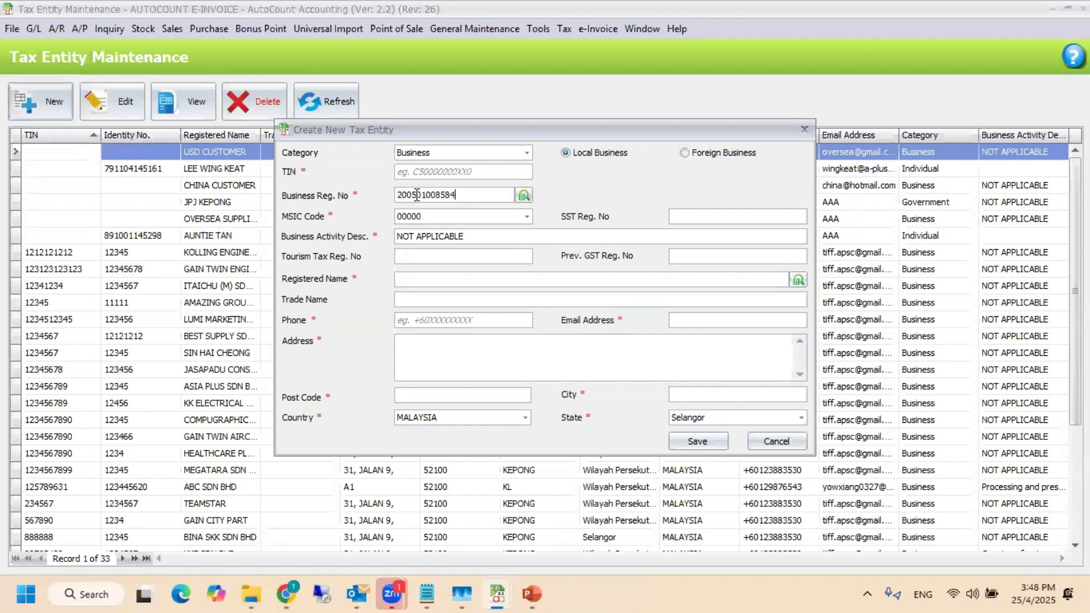
pyautogui.click(526, 196)
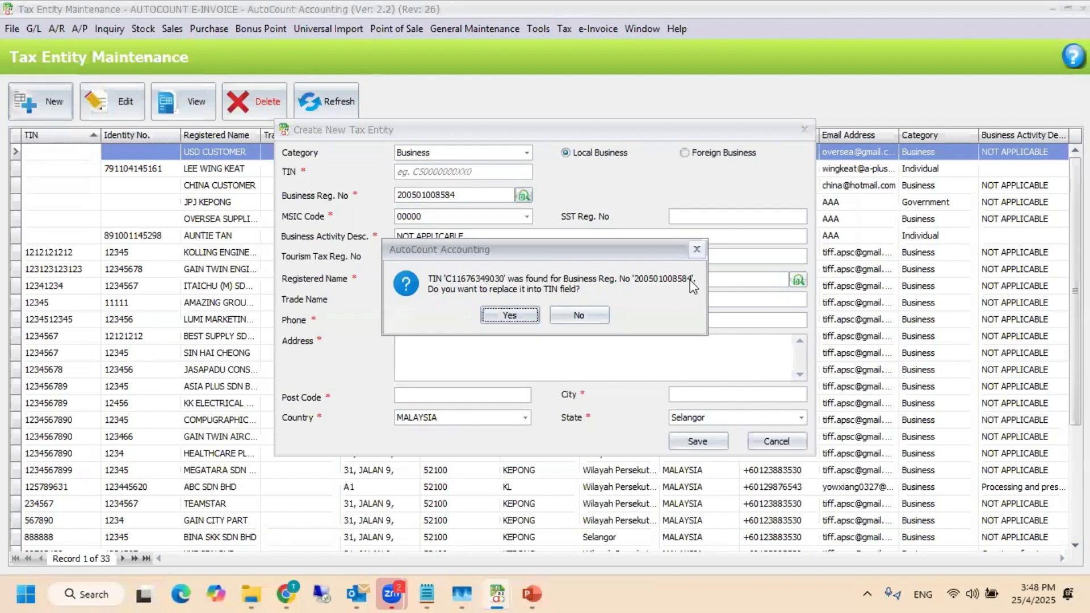
# - Accept the looked-up TIN and compare it and the registration number against the APLUS notes
pyautogui.click(491, 313)
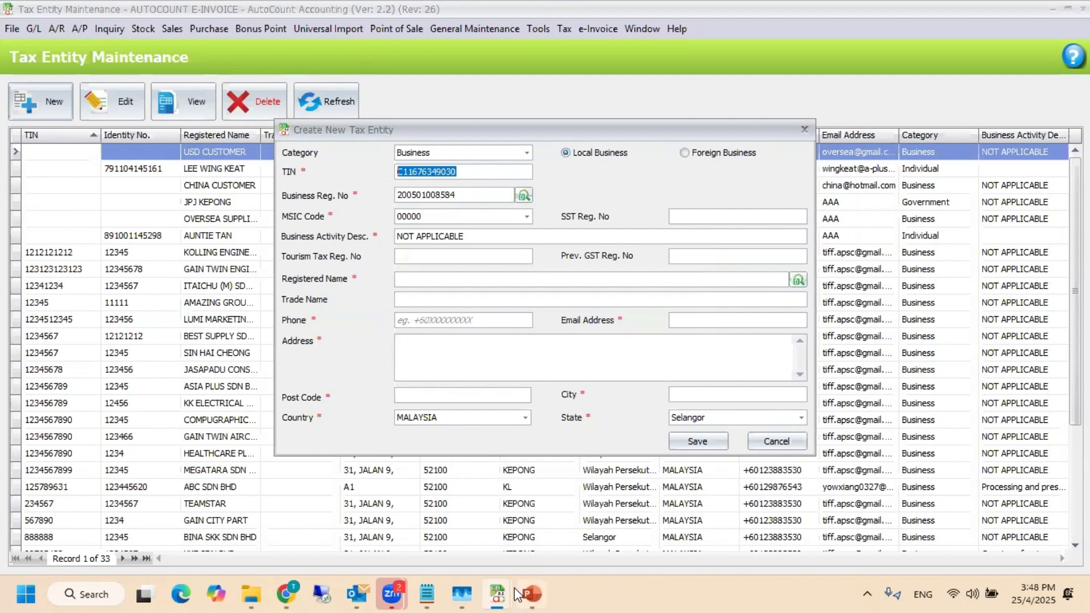
pyautogui.moveTo(428, 593)
pyautogui.click(489, 459)
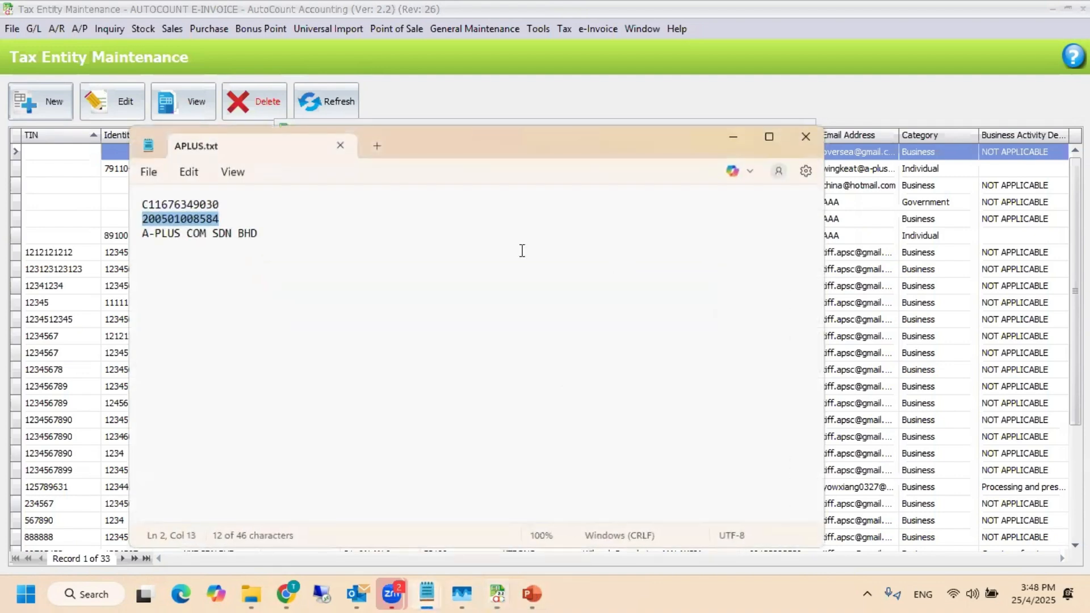
pyautogui.moveTo(485, 149); pyautogui.dragTo(630, 246)
pyautogui.moveTo(368, 303); pyautogui.dragTo(288, 302)
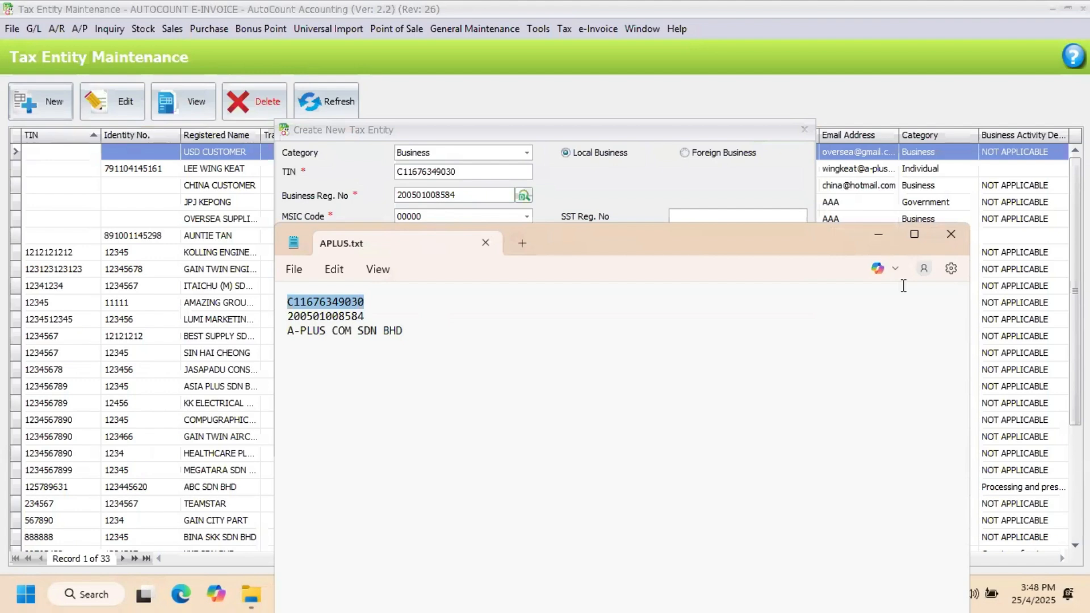
pyautogui.hotkey('alt', 'Tab')
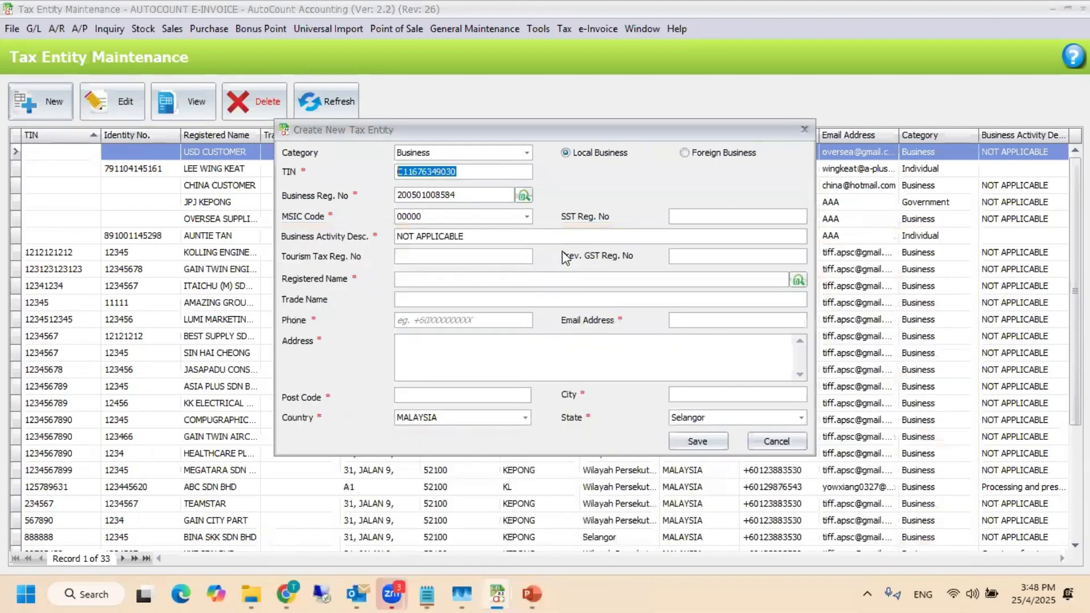
pyautogui.click(470, 172)
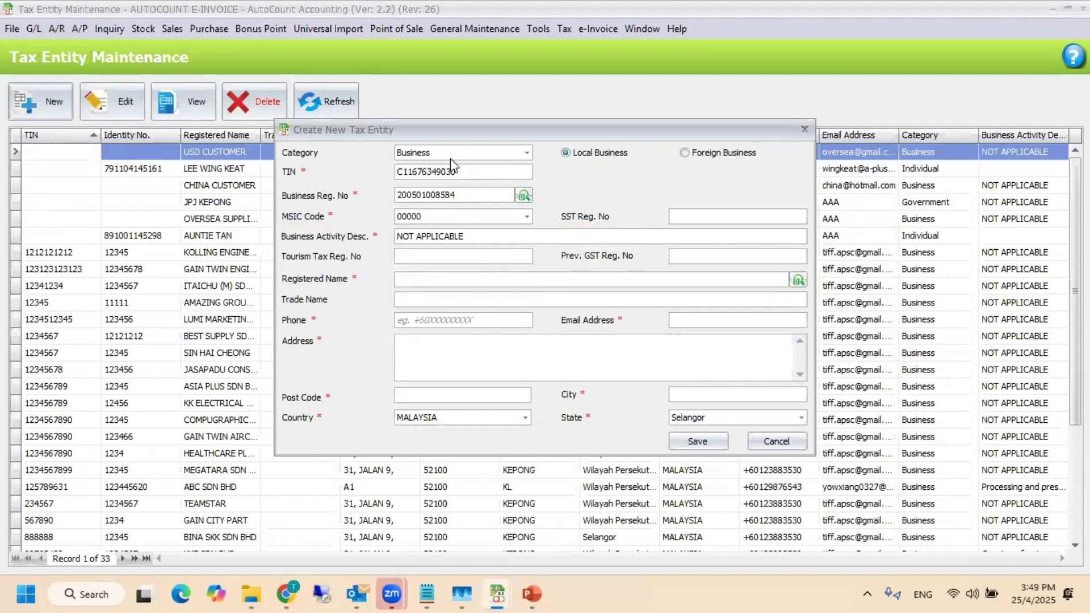
pyautogui.moveTo(458, 195); pyautogui.dragTo(393, 200)
pyautogui.moveTo(461, 172); pyautogui.dragTo(379, 173)
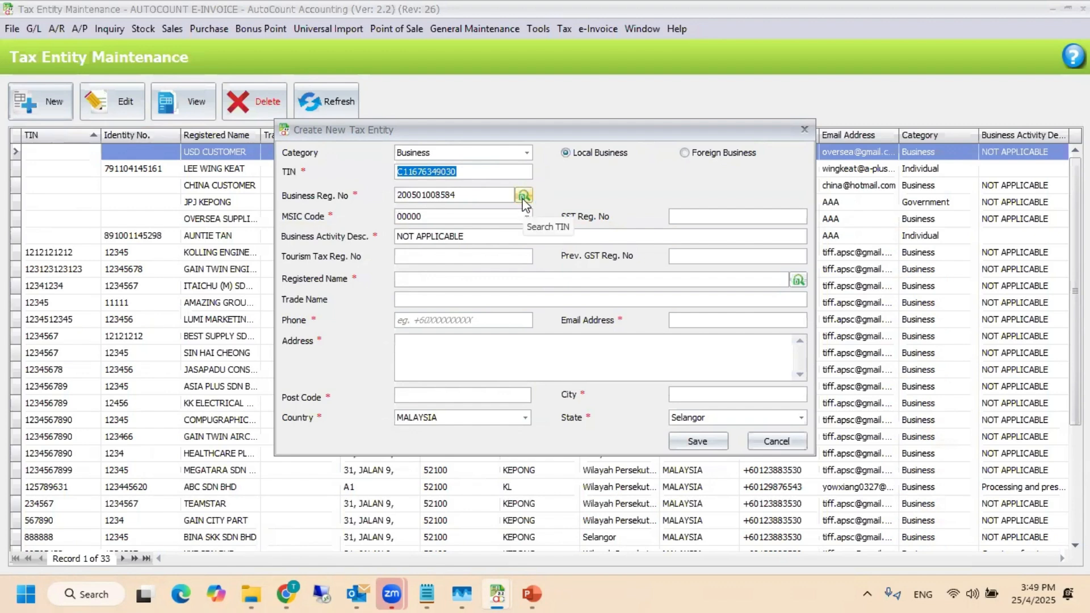
# - Enter registered name A-PLUS COM SDN BHD and search its TIN by name; none found
pyautogui.click(441, 282)
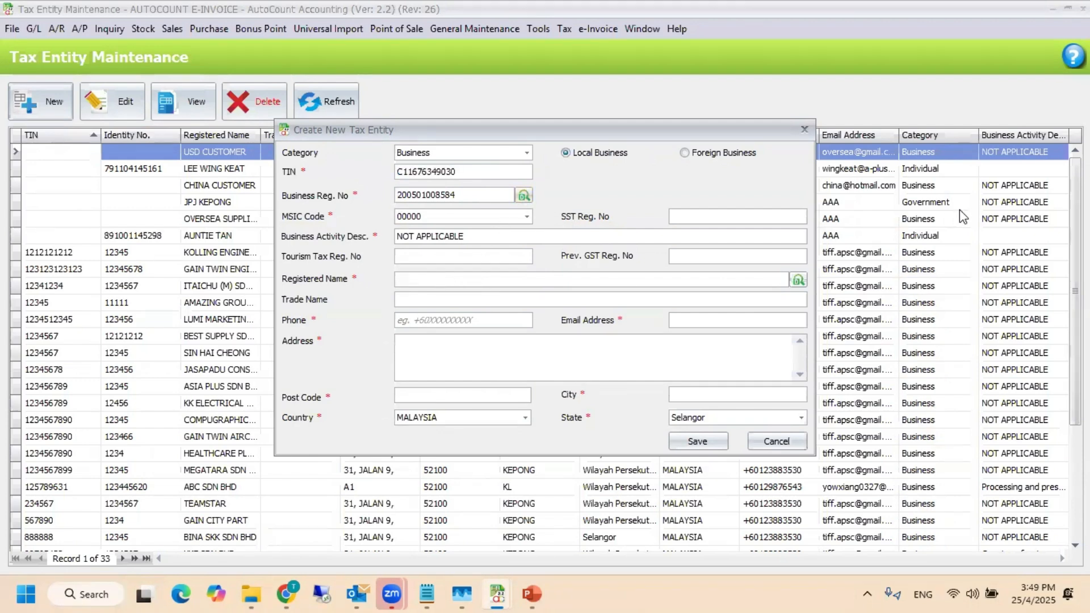
pyautogui.write('A-PLU')
pyautogui.write('S COM SDN BHD')
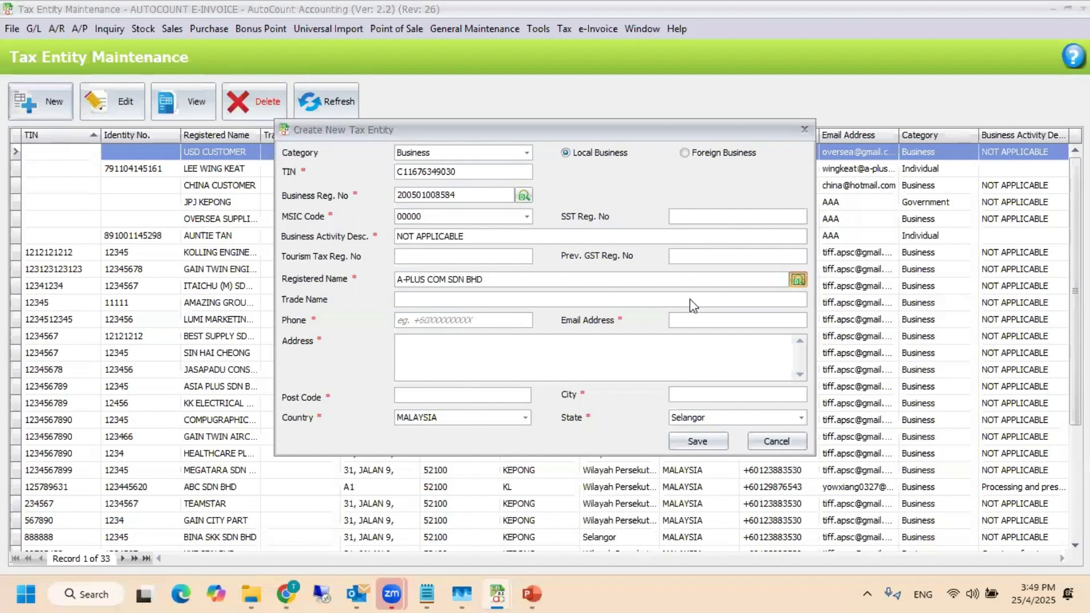
pyautogui.click(798, 280)
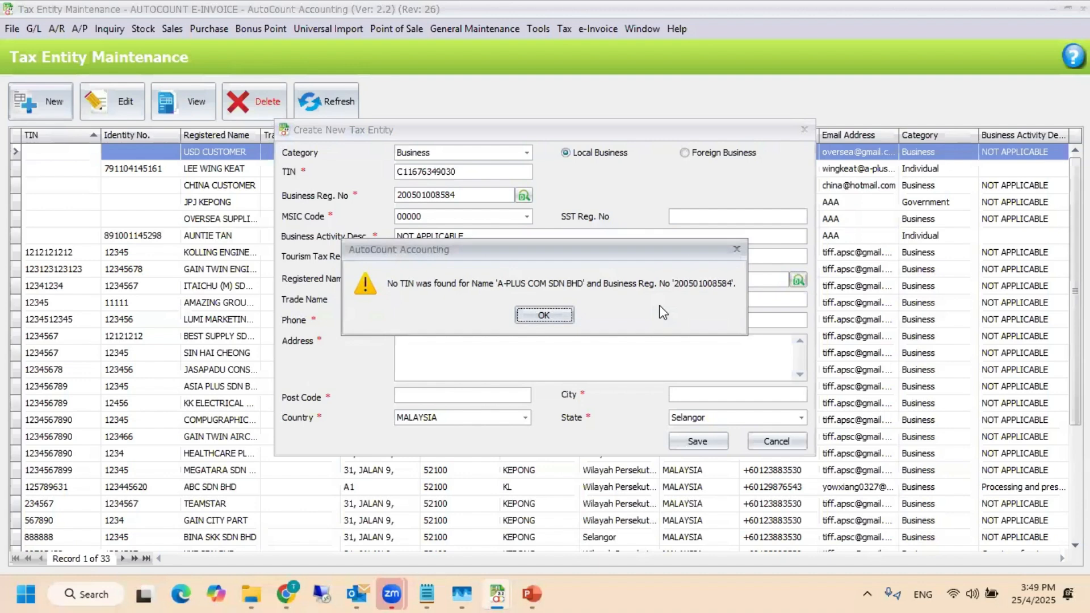
pyautogui.press('Return')
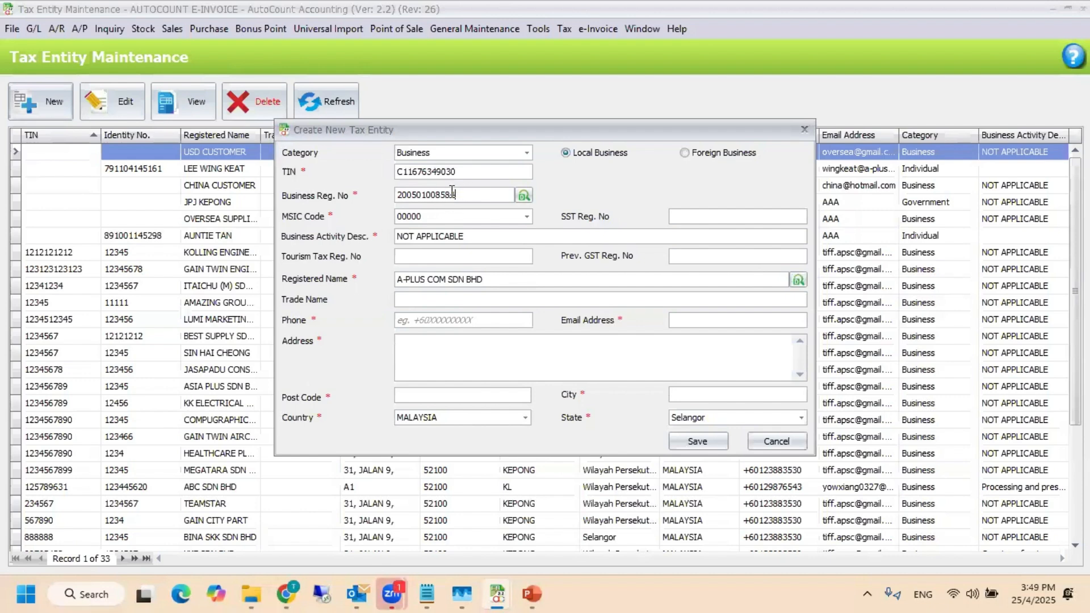
pyautogui.moveTo(455, 195); pyautogui.dragTo(373, 200)
# - Switch the new tax entity's category to Individual, then discard it without saving
pyautogui.click(527, 152)
pyautogui.click(428, 185)
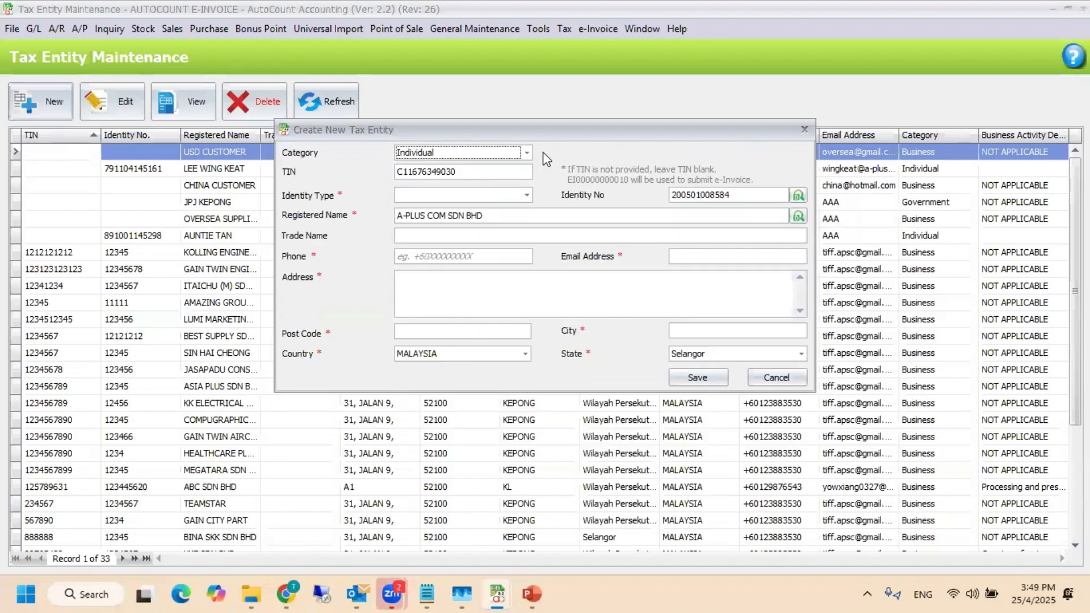
pyautogui.click(804, 130)
pyautogui.click(542, 282)
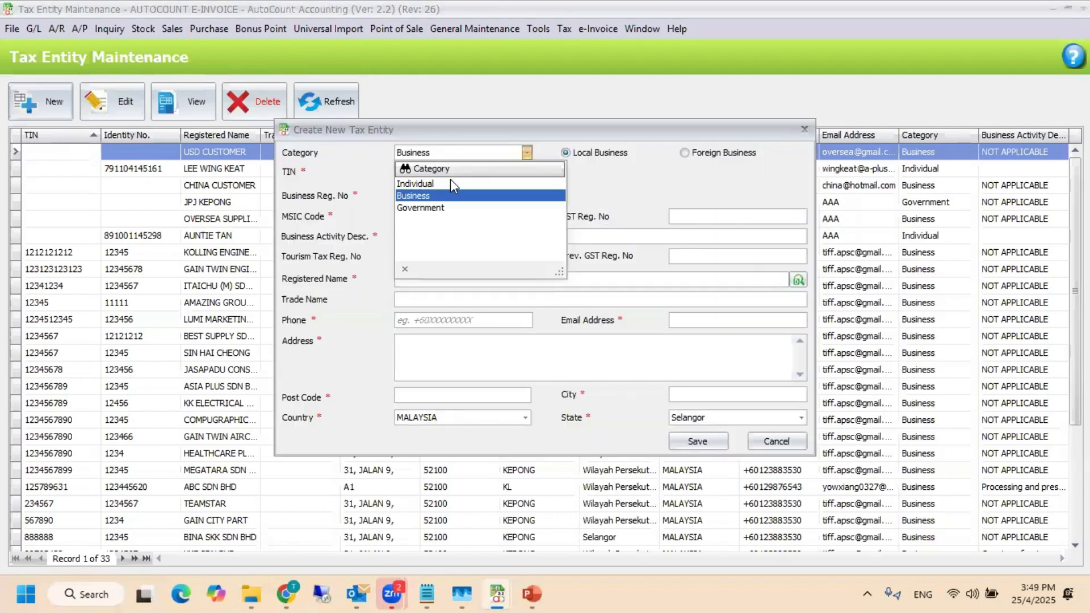
# - Set up an Individual entity with identity type MyKAD, enter the IC number, and accept the found TIN
pyautogui.click(450, 179)
pyautogui.click(525, 198)
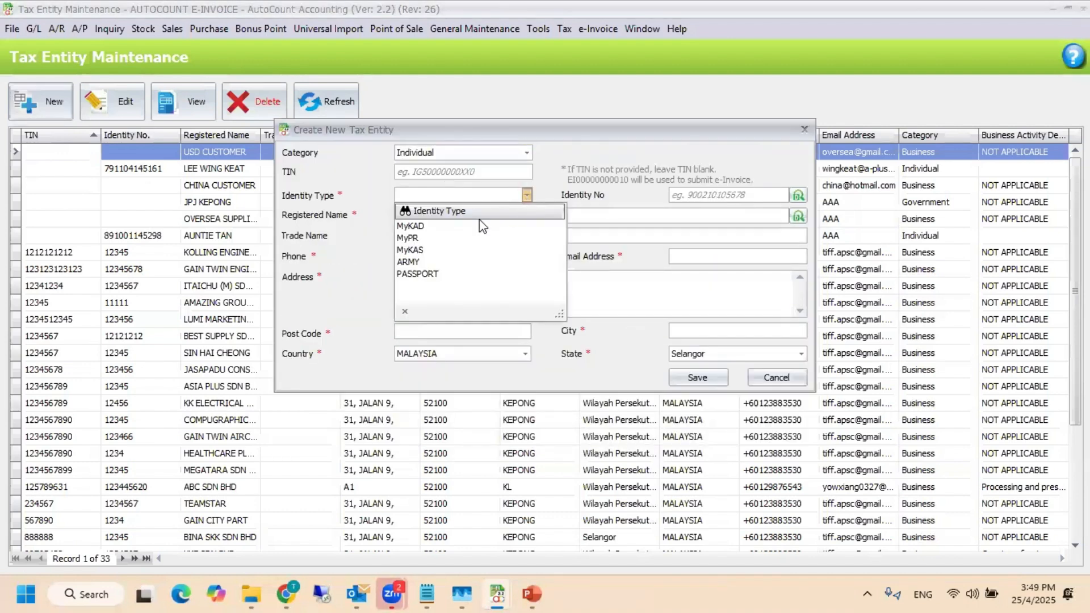
pyautogui.click(482, 225)
pyautogui.click(687, 199)
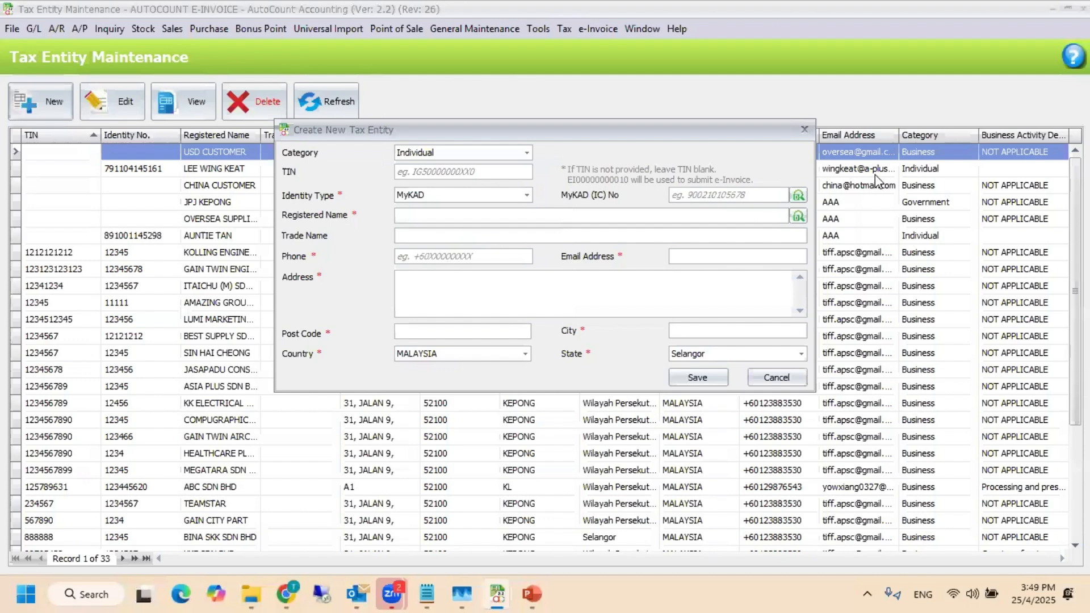
pyautogui.click(798, 196)
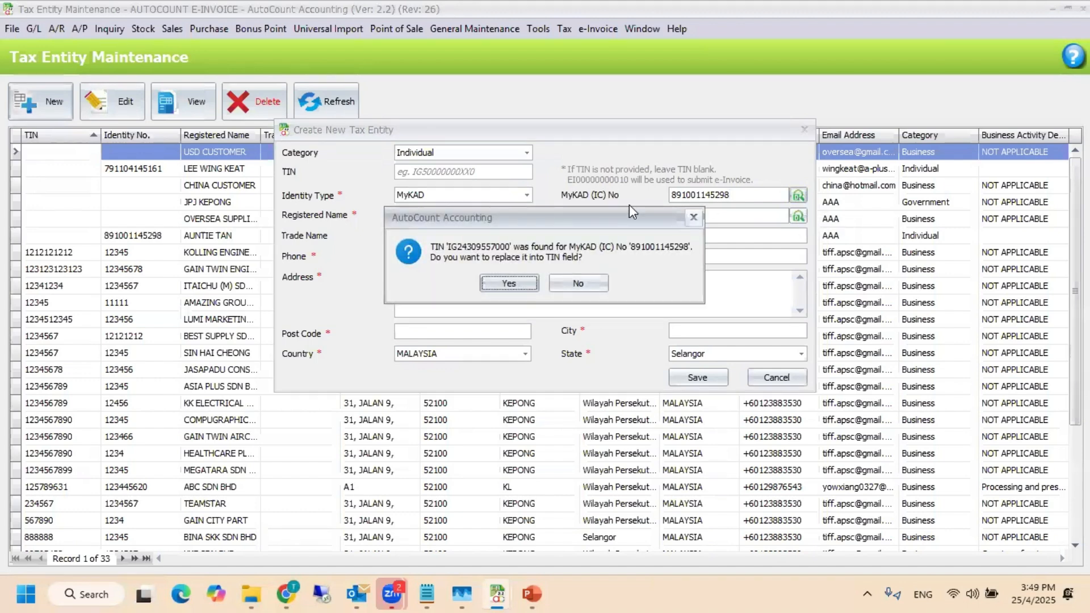
pyautogui.click(526, 284)
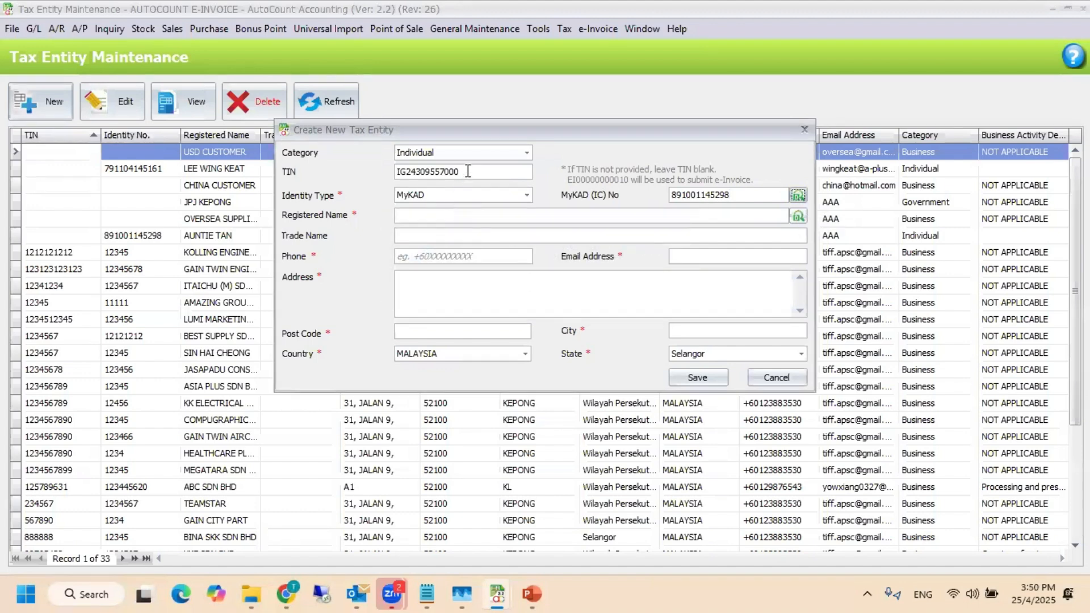
# - Review the filled-in TIN and category, then close the tax entity form without saving
pyautogui.moveTo(468, 171); pyautogui.dragTo(364, 173)
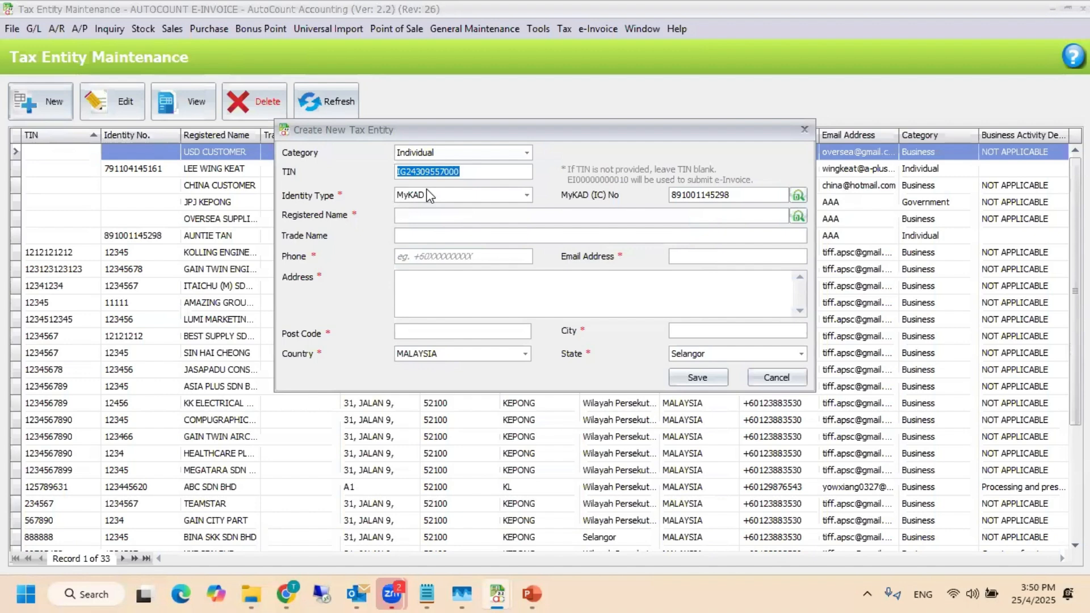
pyautogui.click(526, 154)
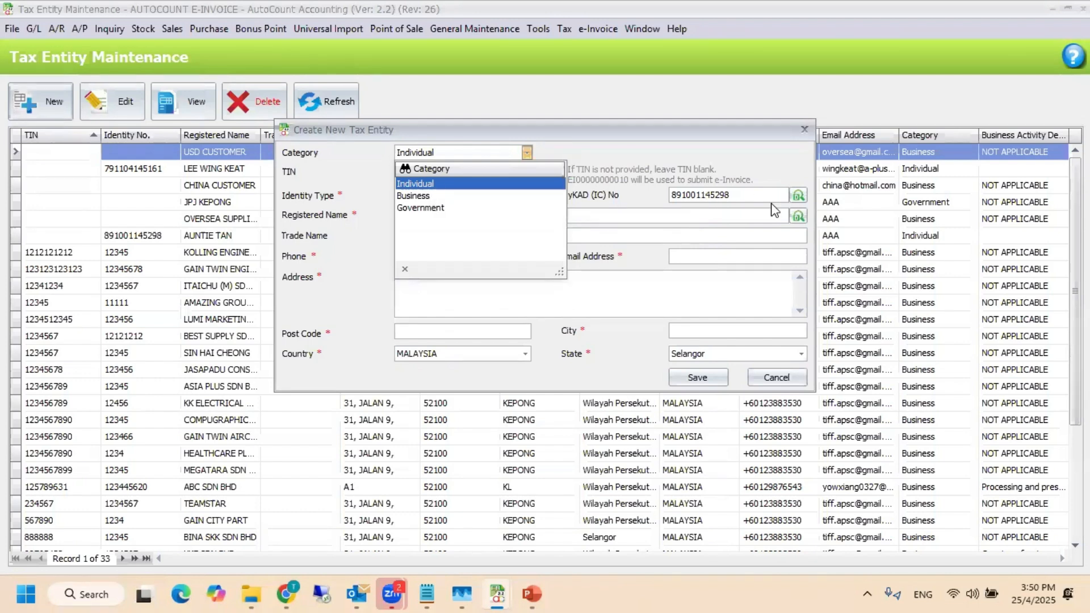
pyautogui.click(804, 136)
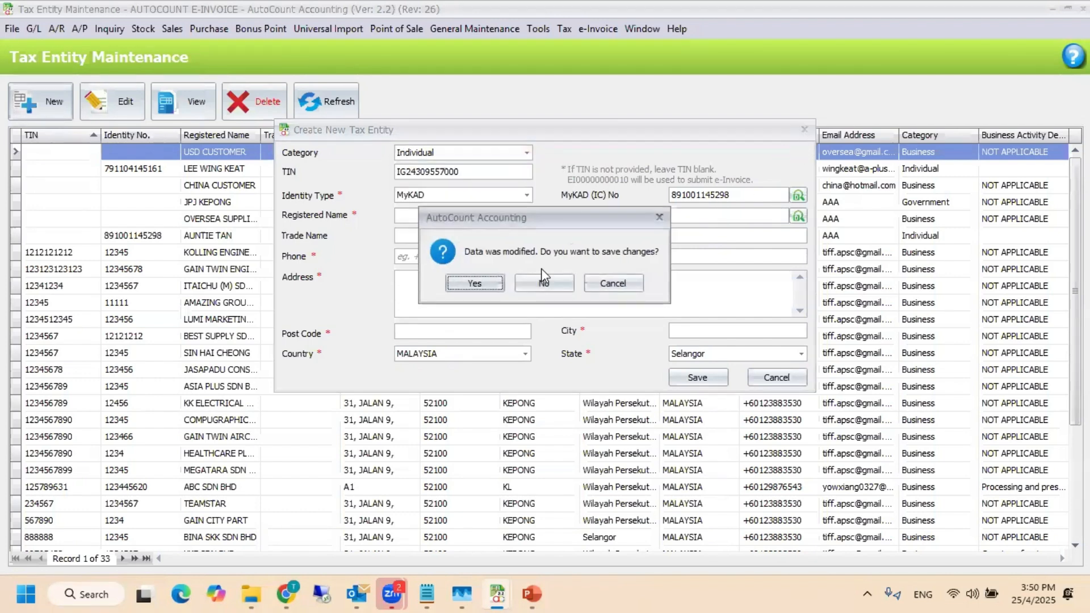
pyautogui.click(540, 284)
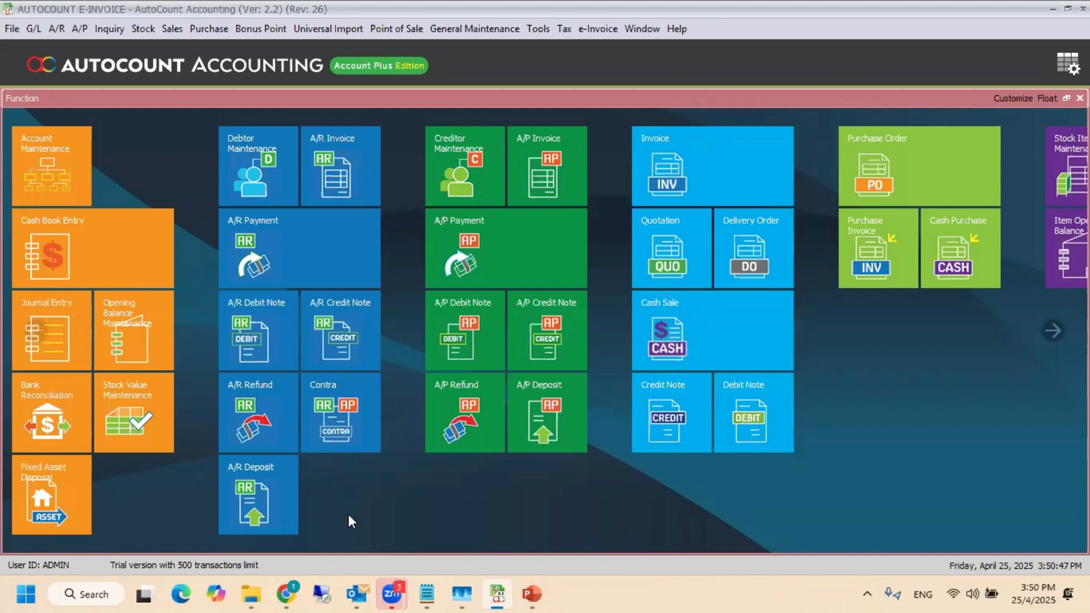
# - Start a blank sales invoice from Sales > Invoice and show its Edit ribbon options
pyautogui.click(173, 30)
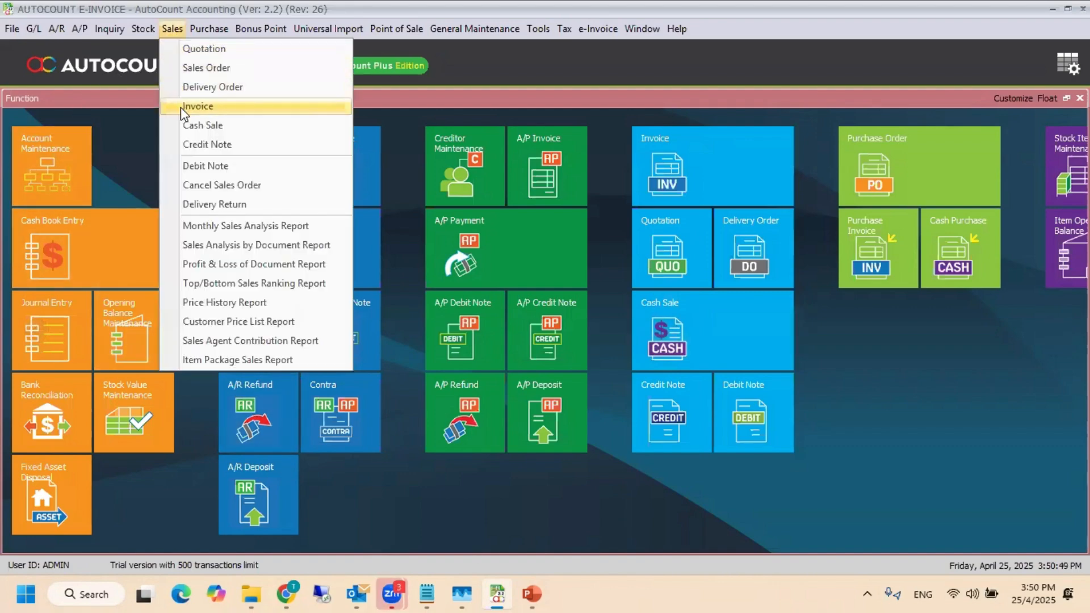
pyautogui.click(181, 106)
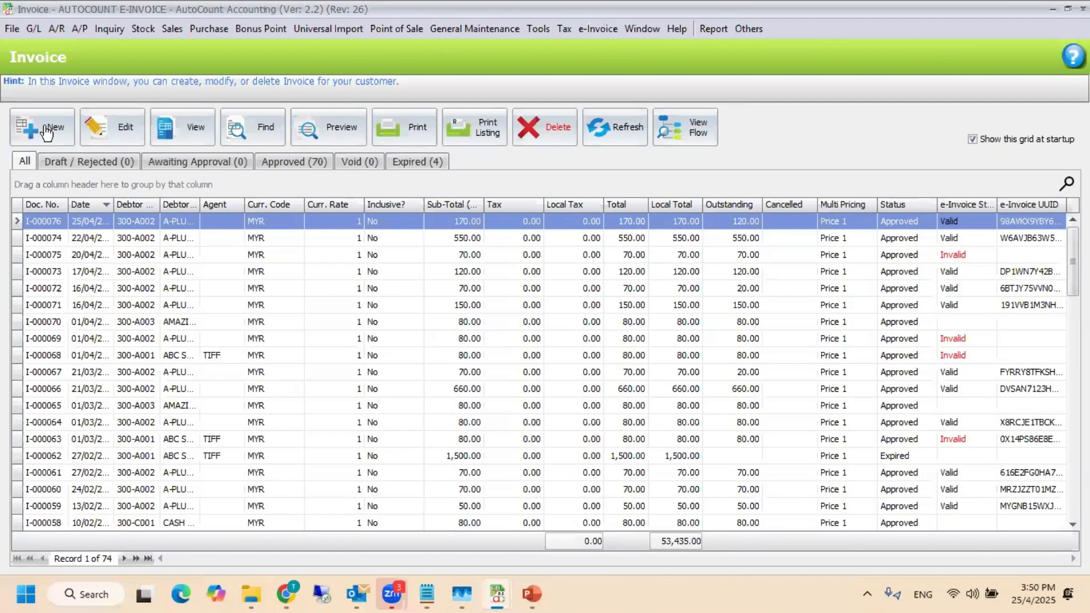
pyautogui.click(46, 132)
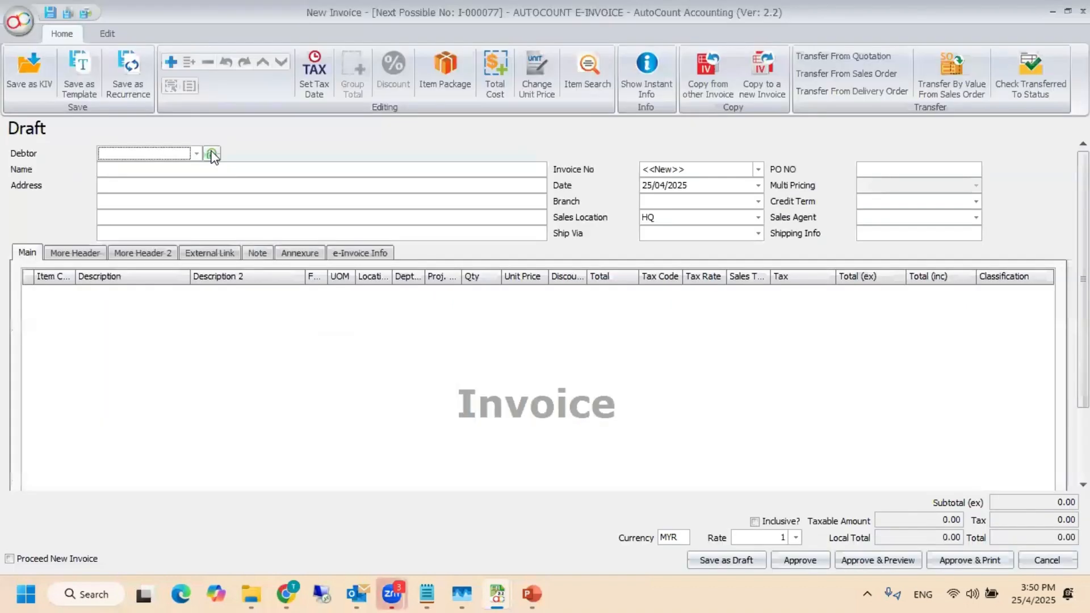
pyautogui.click(111, 32)
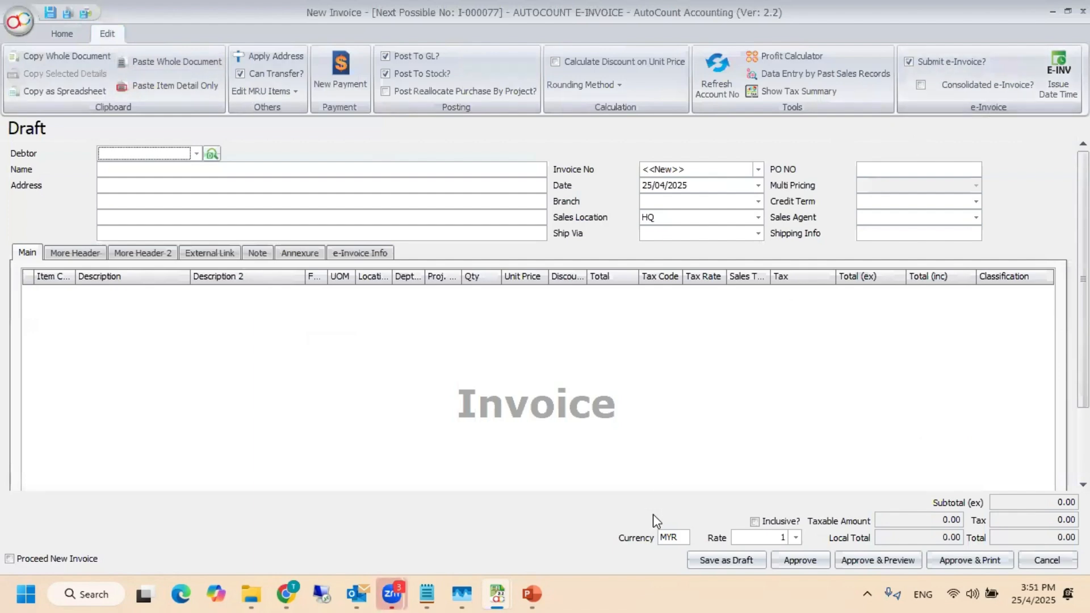
# - Close the blank invoice and the Invoice list, then open A/R Debtor Maintenance
pyautogui.click(1082, 11)
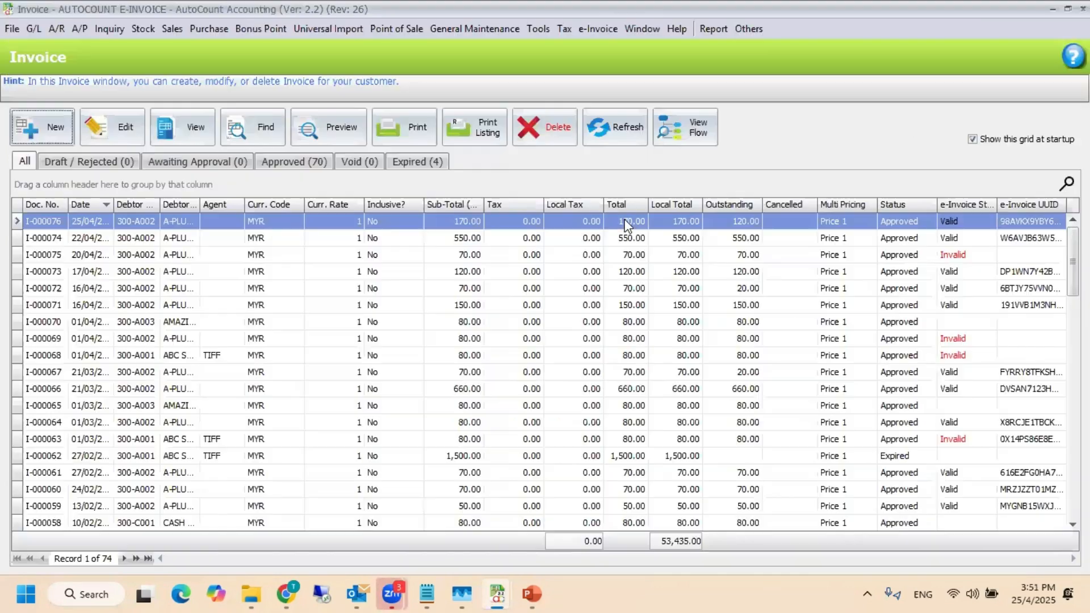
pyautogui.press('Escape')
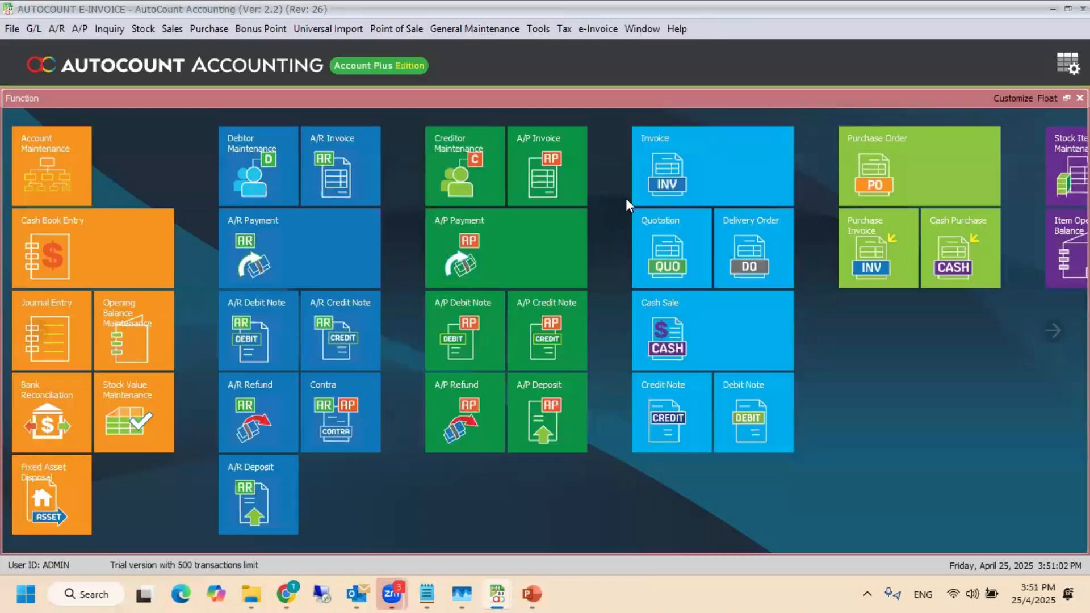
pyautogui.click(58, 30)
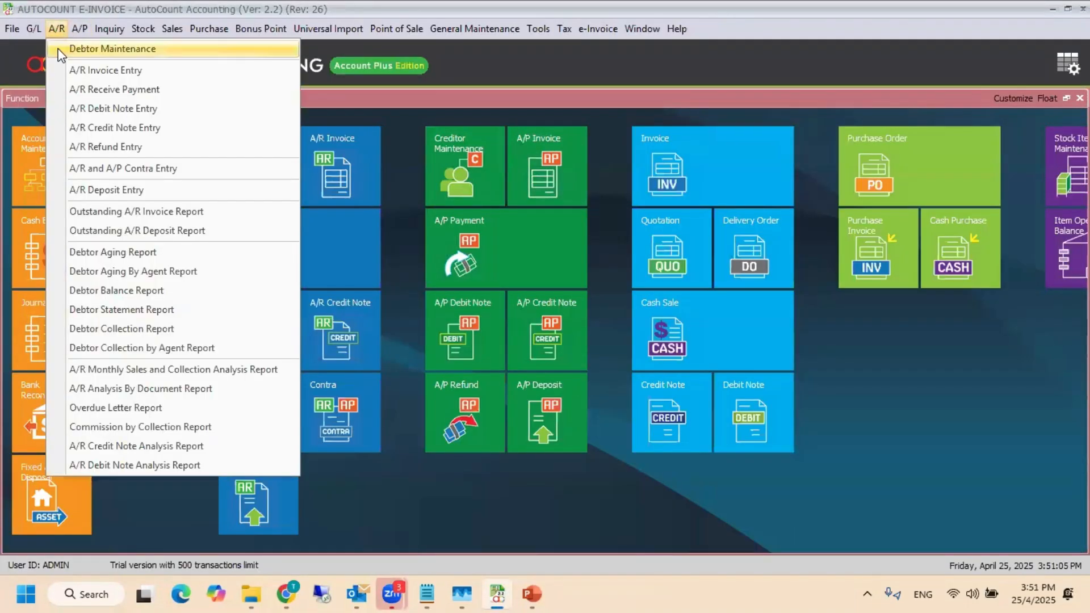
pyautogui.click(60, 52)
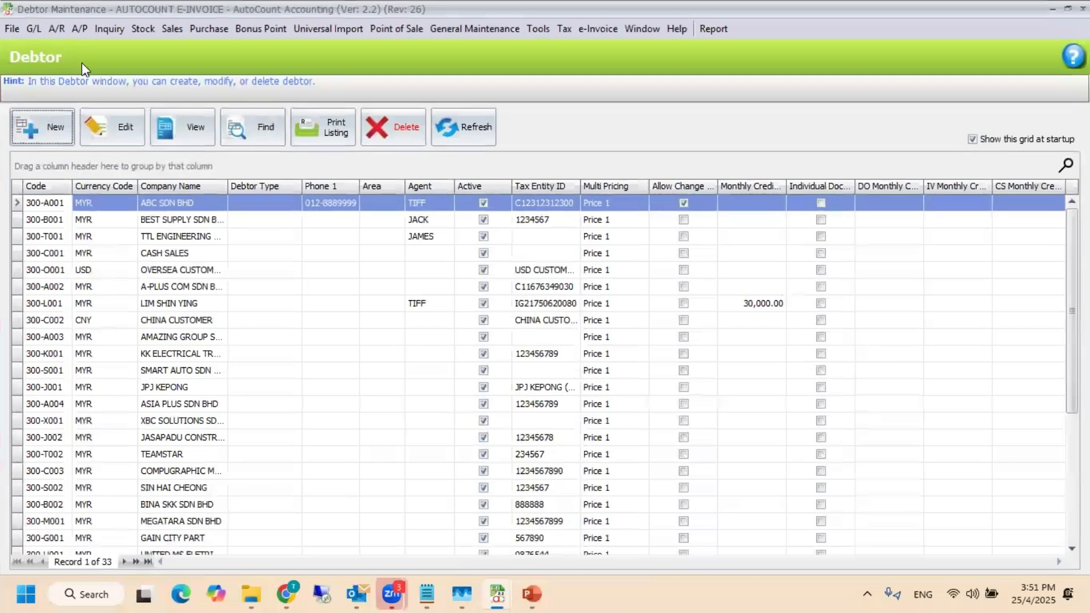
# - Review ABC SDN BHD's Do Not Submit e-Invoice setting and cancel without saving
pyautogui.click(165, 206)
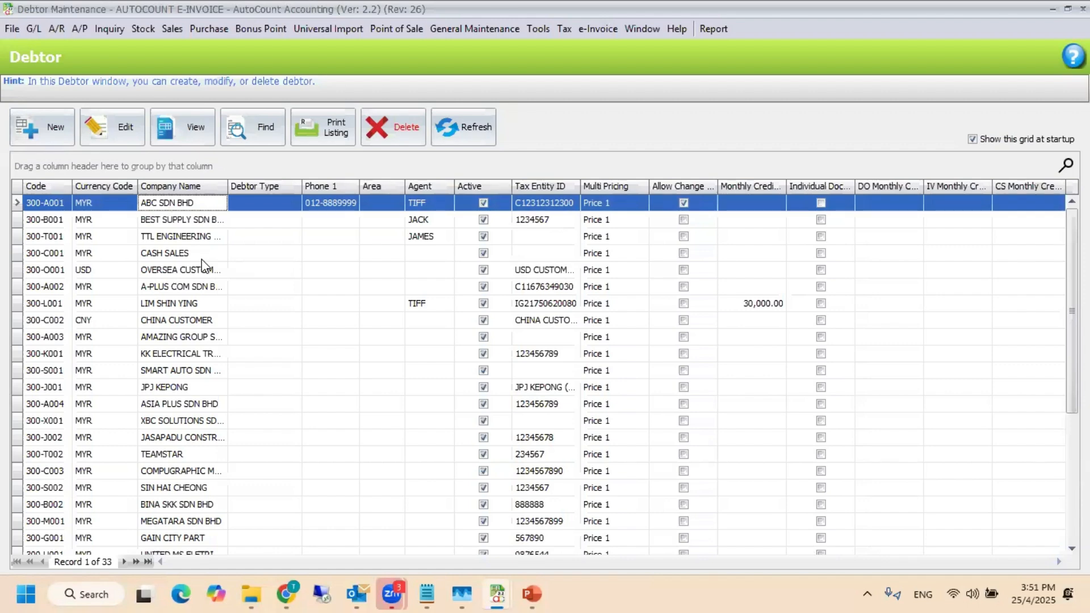
pyautogui.click(107, 125)
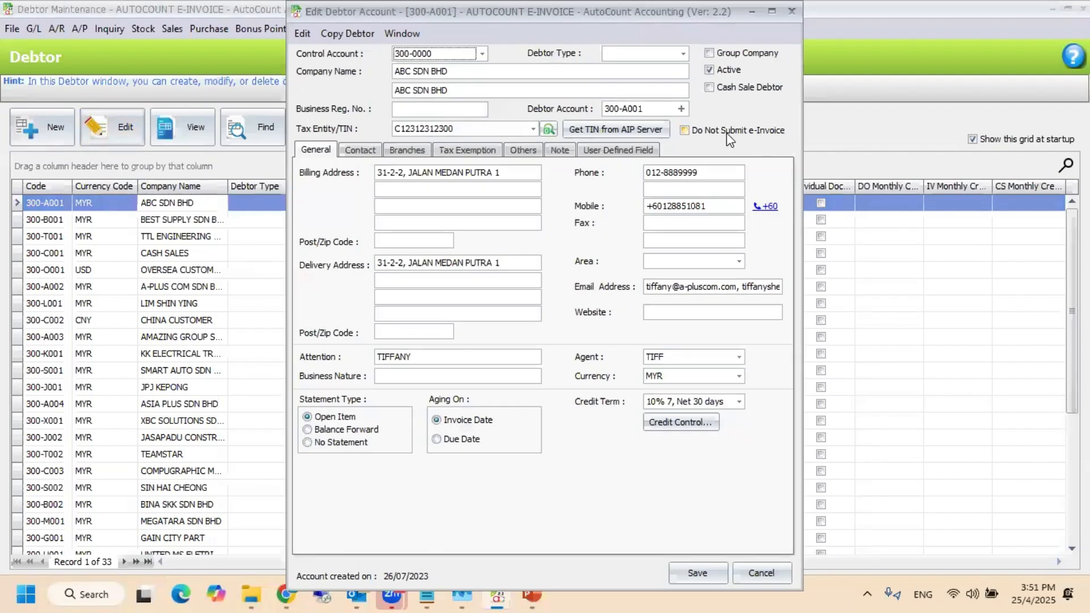
pyautogui.click(704, 137)
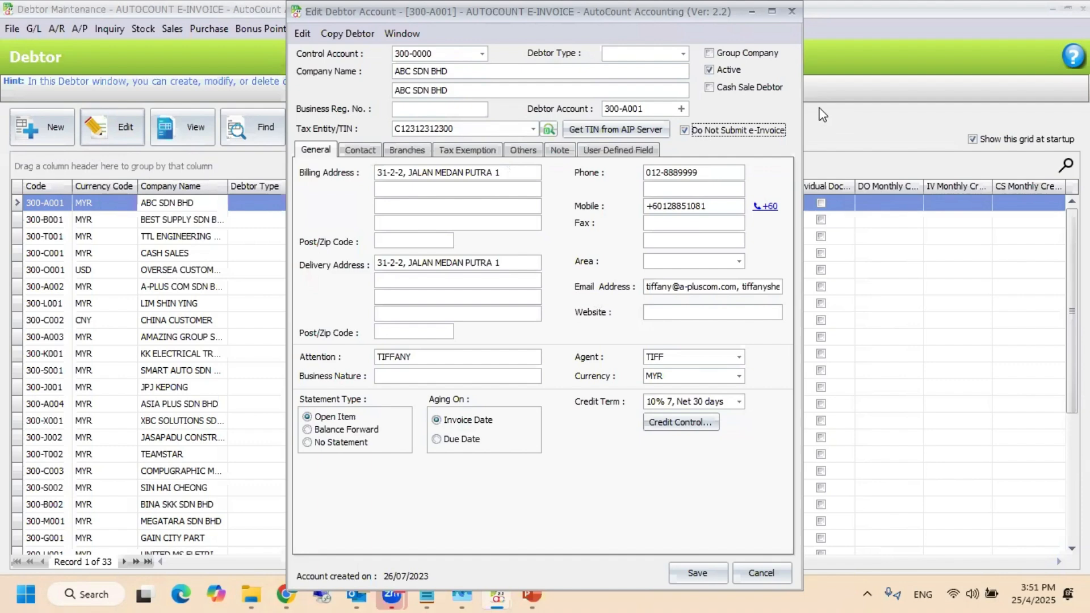
pyautogui.click(760, 573)
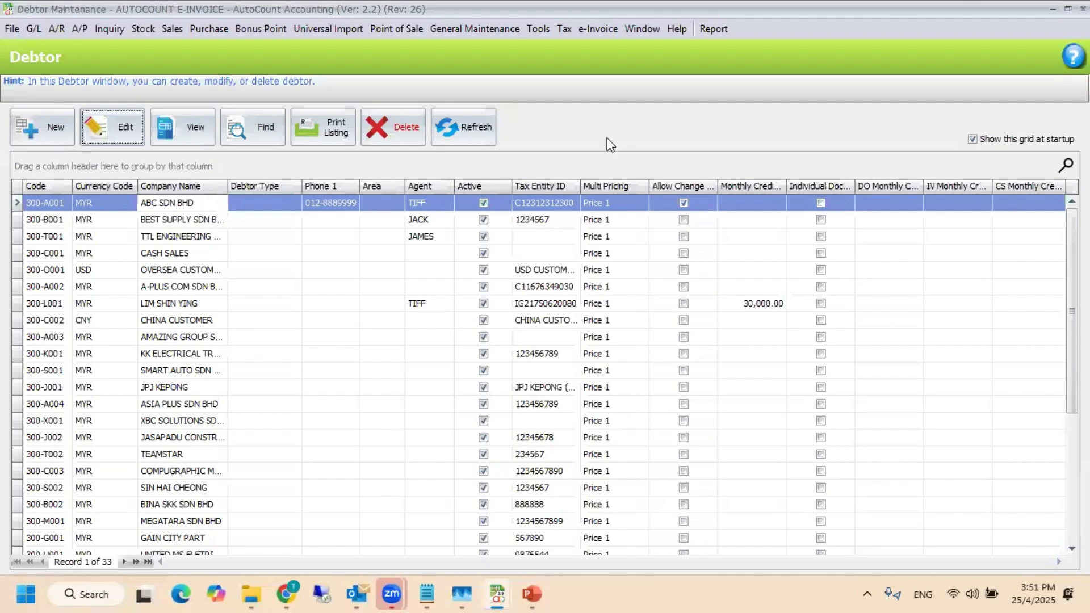
# - Start a new sales invoice billed to debtor ABC SDN BHD
pyautogui.click(169, 30)
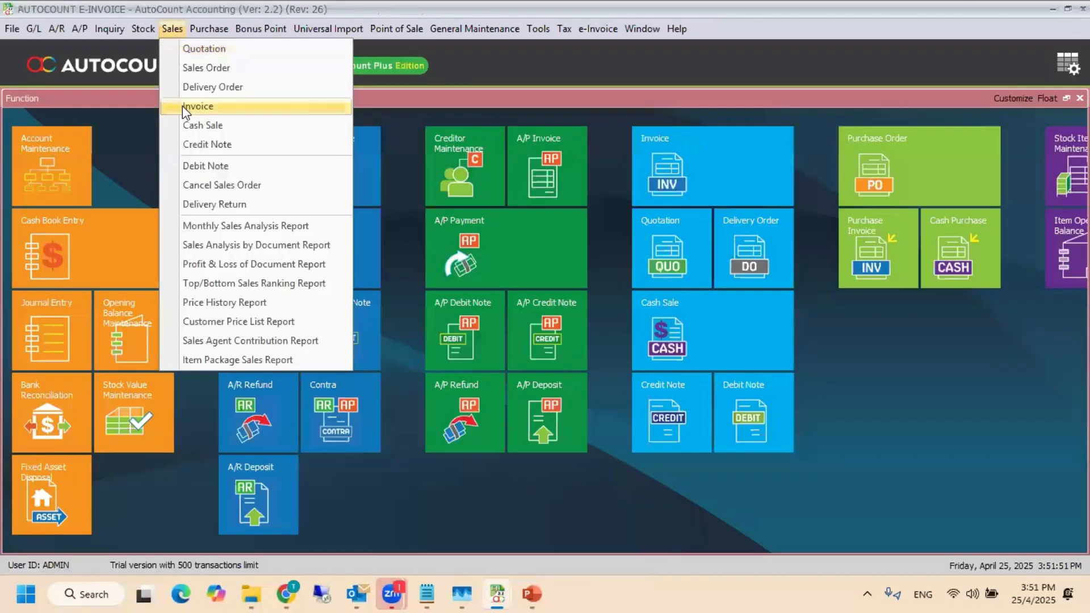
pyautogui.click(183, 105)
pyautogui.click(60, 126)
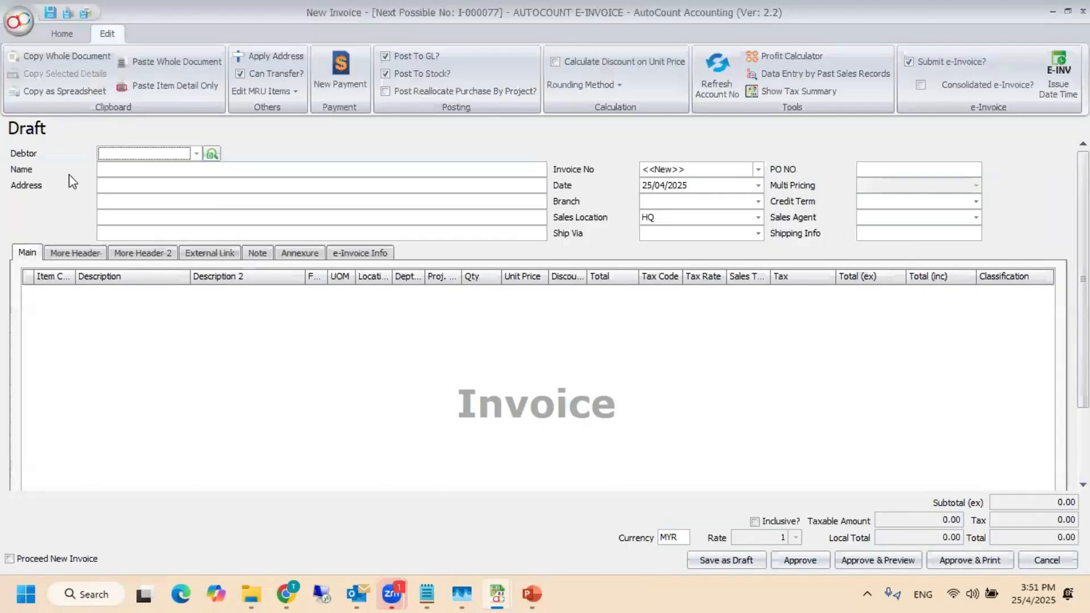
pyautogui.click(196, 153)
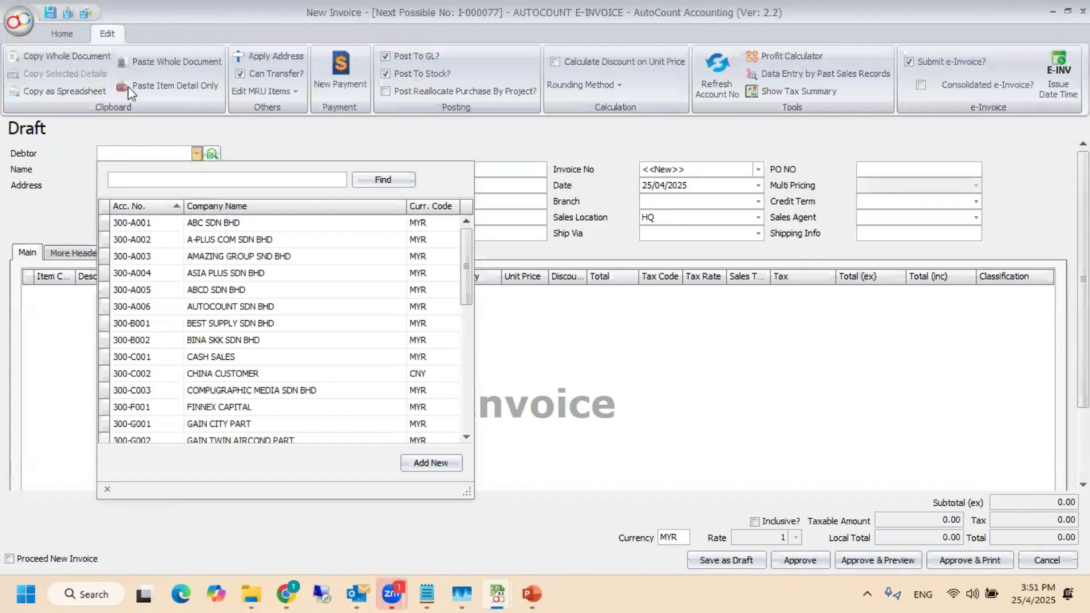
pyautogui.click(196, 226)
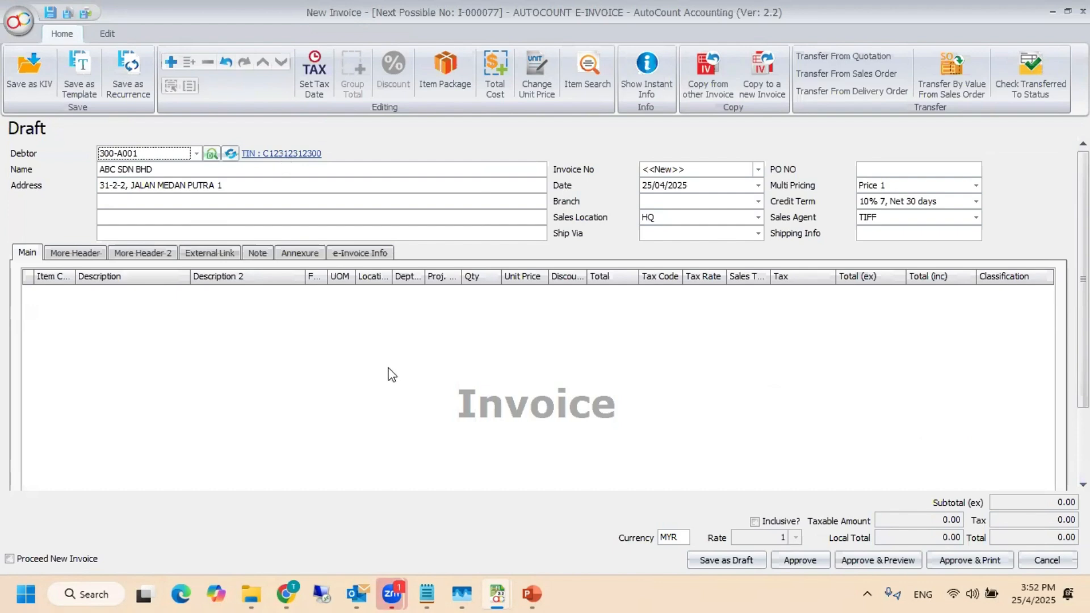
# - Add rows for ITEM A, ITEM B and ITEM C and save the invoice as a draft
pyautogui.rightClick(284, 351)
pyautogui.click(332, 104)
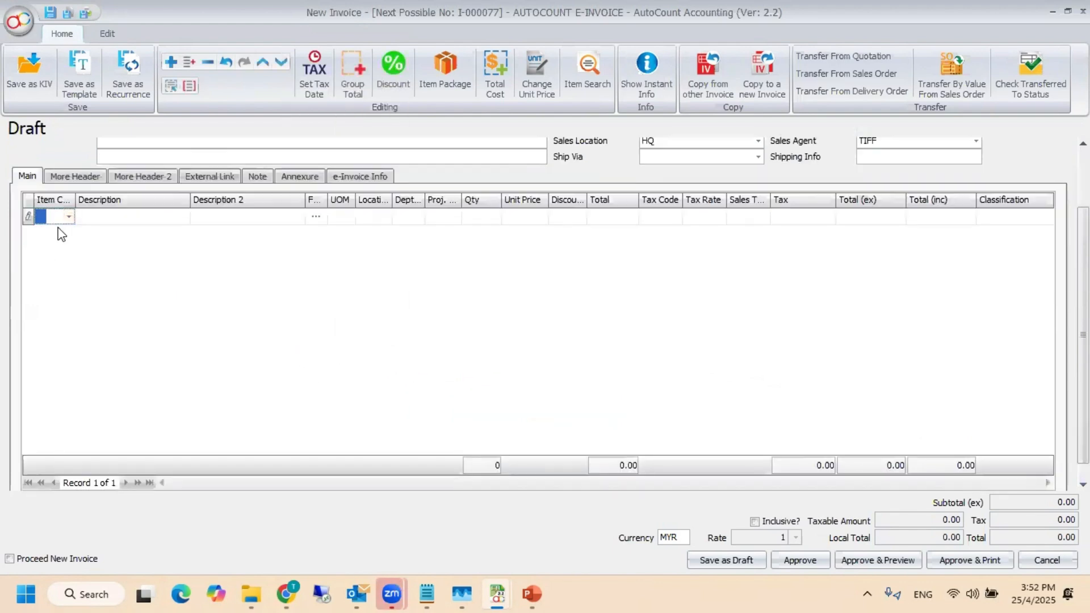
pyautogui.click(68, 216)
pyautogui.click(175, 291)
pyautogui.rightClick(142, 278)
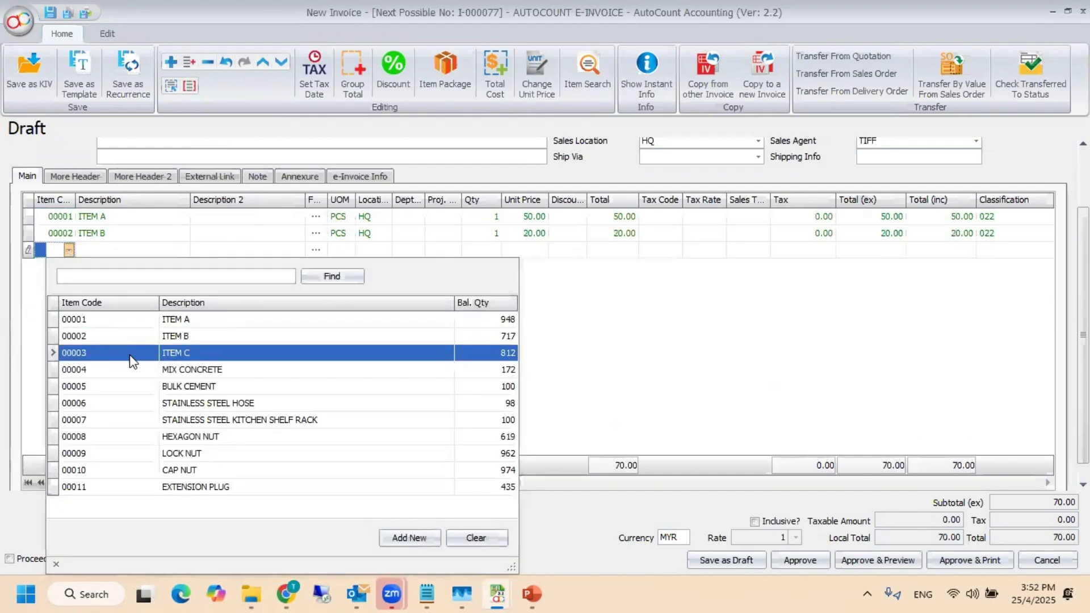
pyautogui.click(126, 355)
pyautogui.scroll(2, 605, 417)
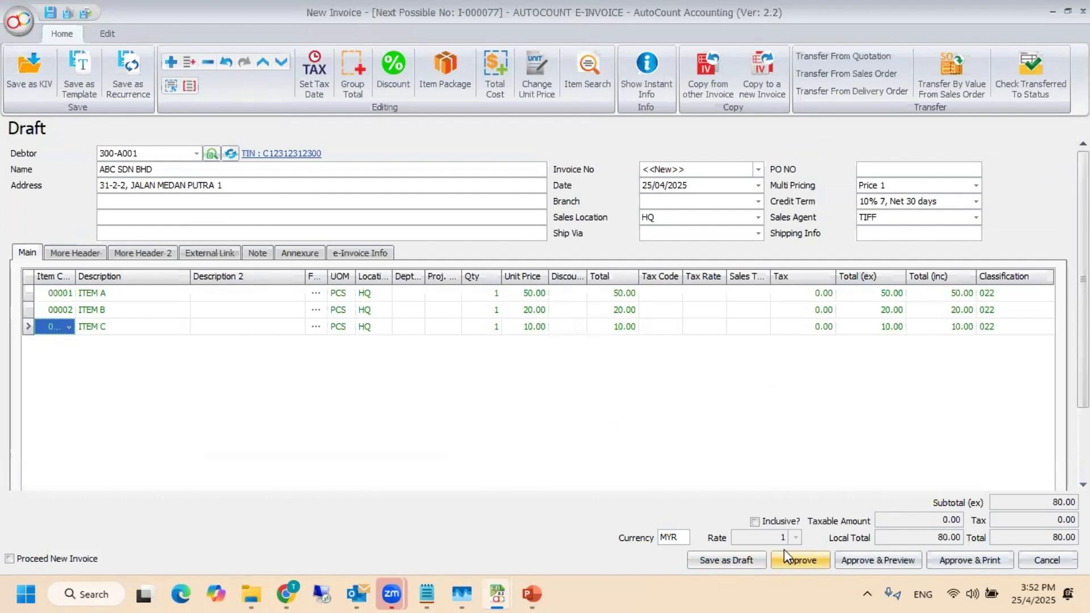
pyautogui.click(743, 565)
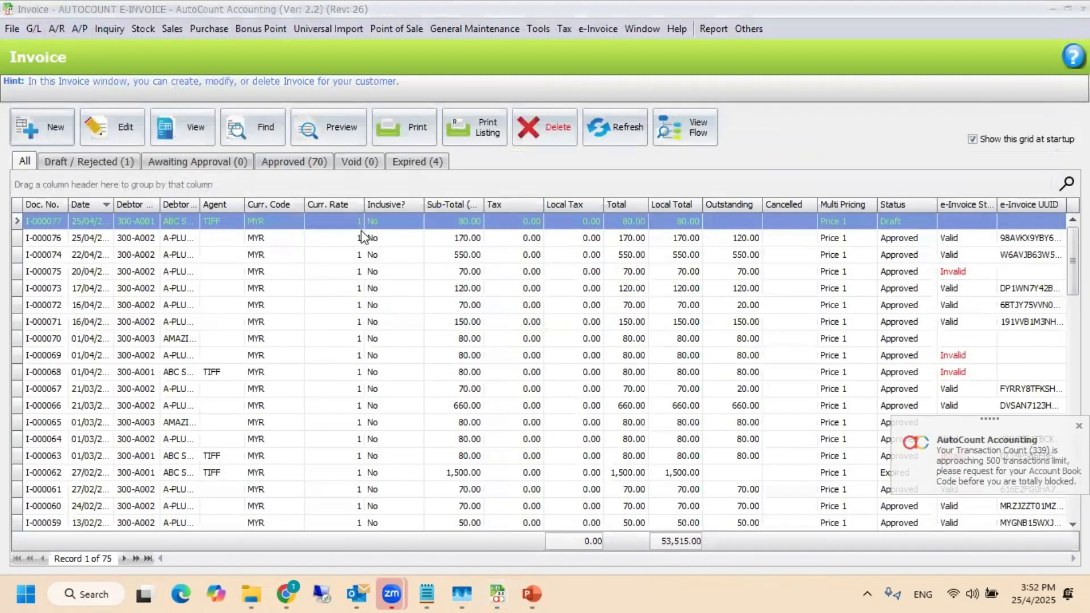
pyautogui.click(168, 222)
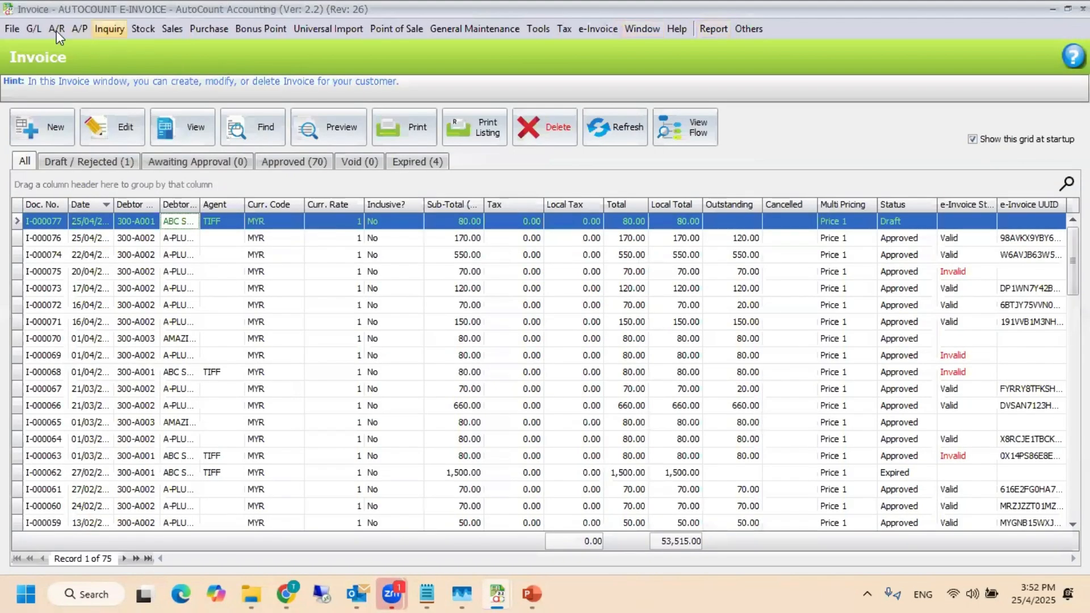
# - Keep ABC SDN BHD's existing tax entity TIN, save the debtor record, and bring the Invoice list forward
pyautogui.click(56, 30)
pyautogui.click(55, 49)
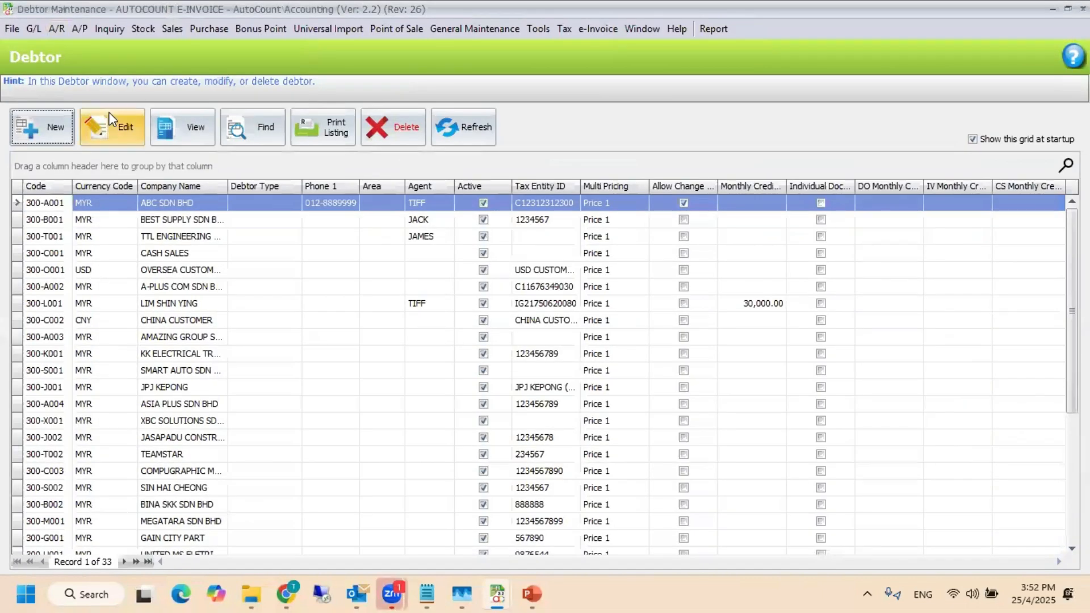
pyautogui.click(124, 131)
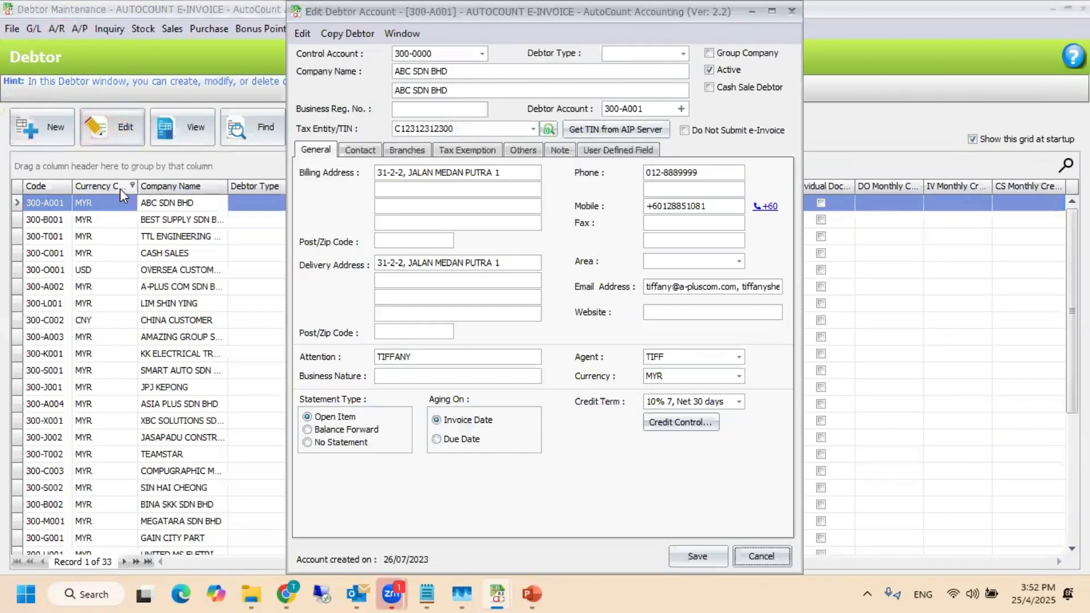
pyautogui.click(533, 129)
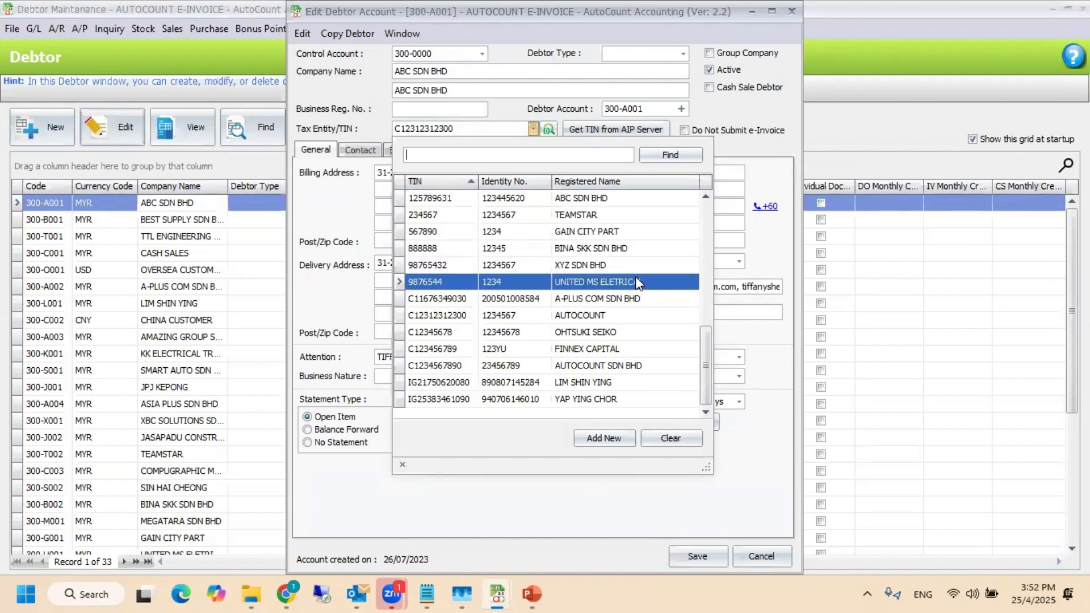
pyautogui.click(621, 313)
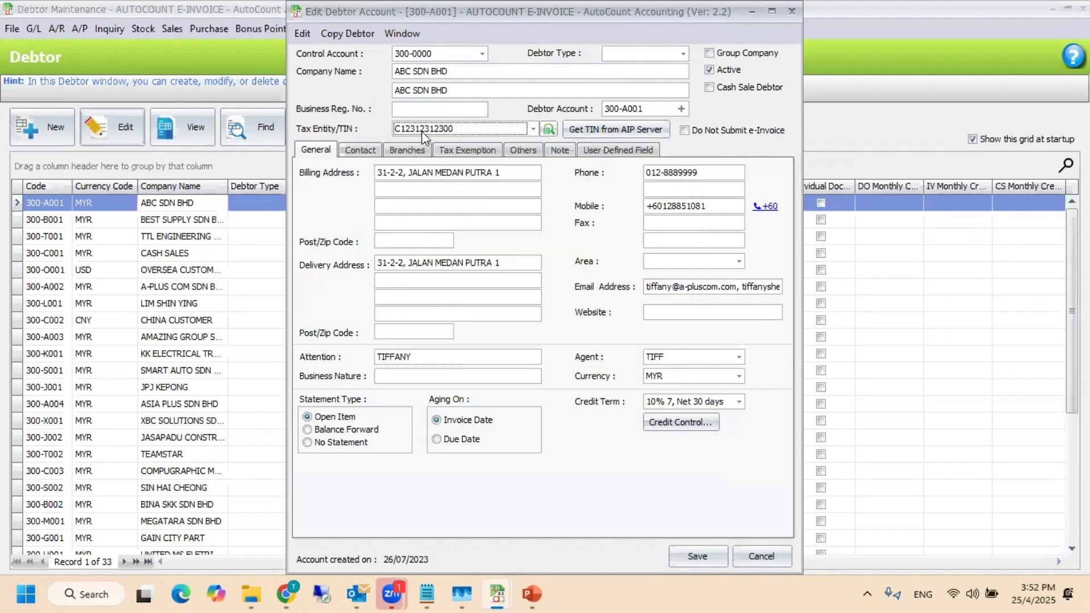
pyautogui.click(699, 558)
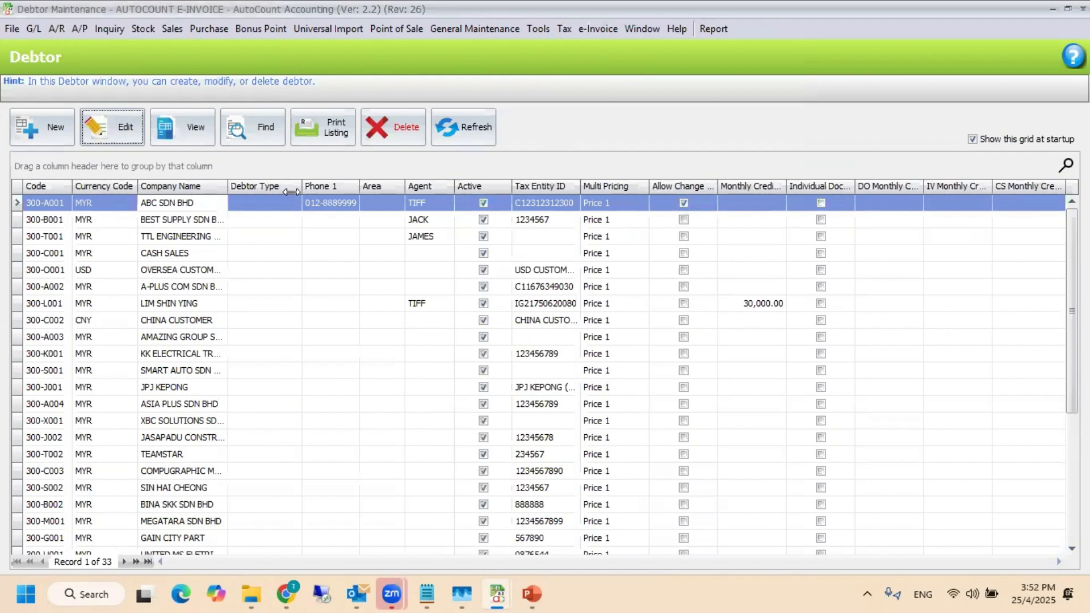
pyautogui.moveTo(502, 593)
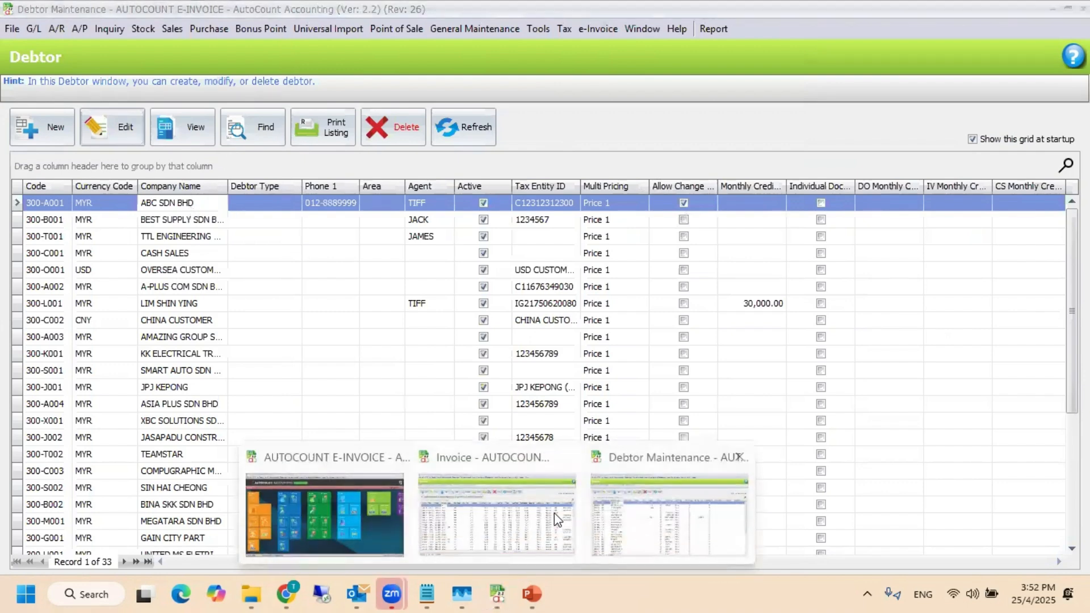
pyautogui.click(498, 511)
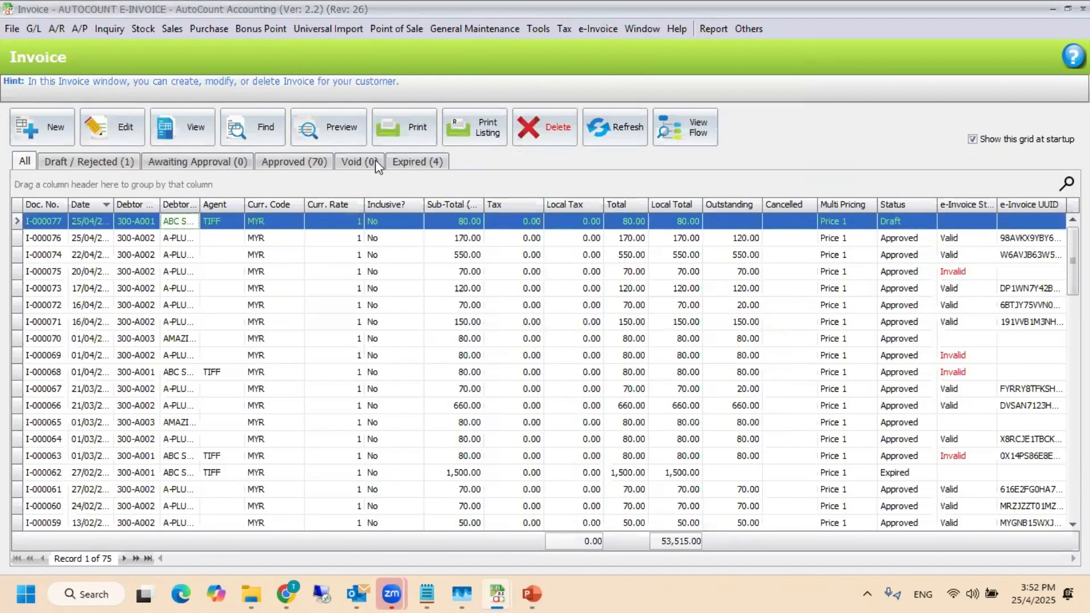
# - Edit draft I-000077 and update its tax entity to the debtor's latest TIN
pyautogui.click(181, 126)
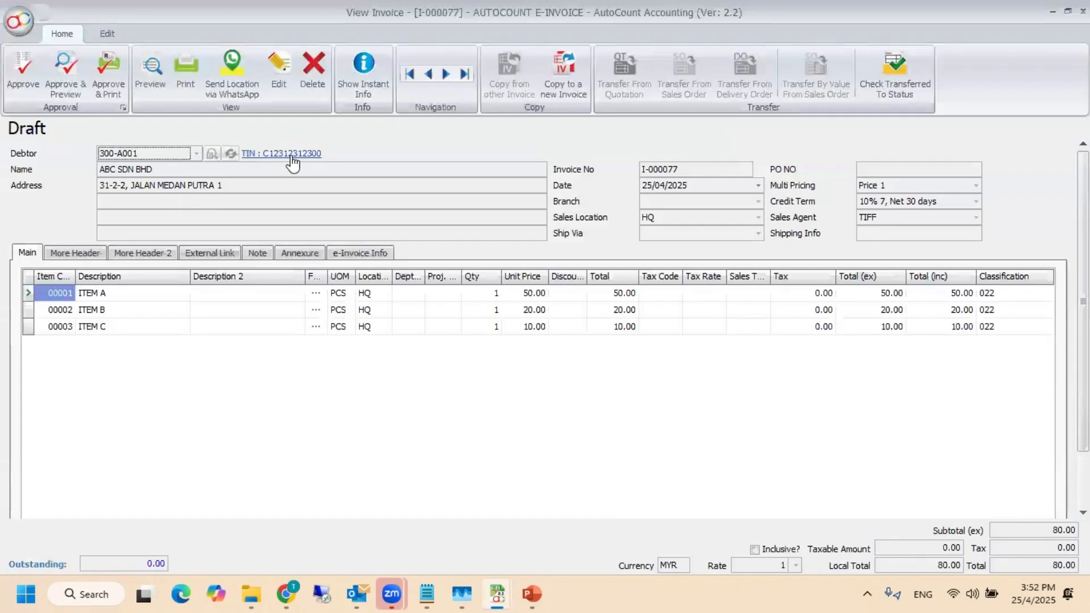
pyautogui.click(279, 71)
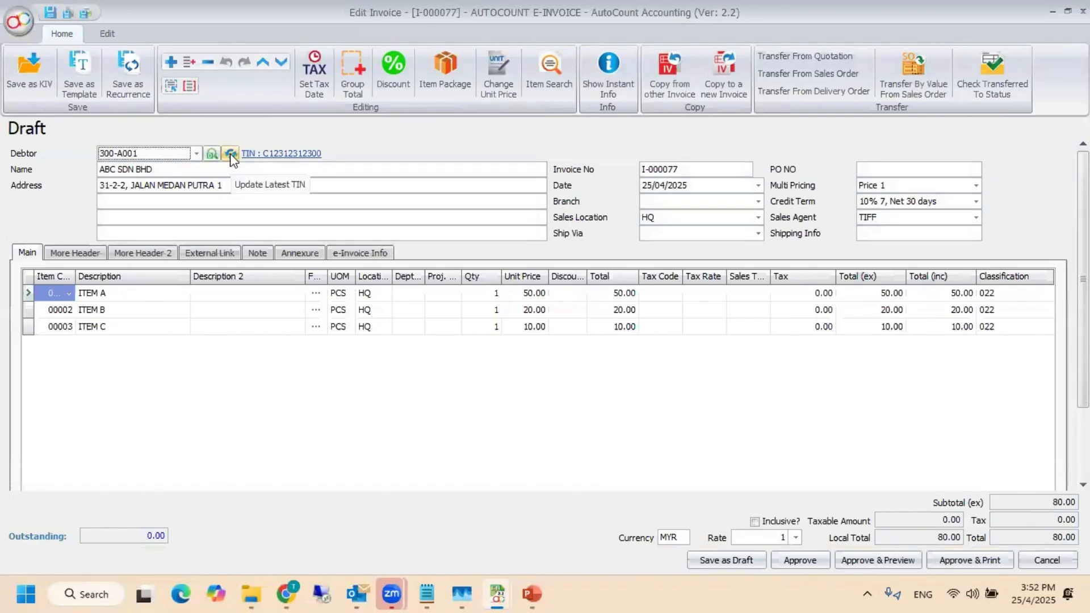
pyautogui.click(230, 153)
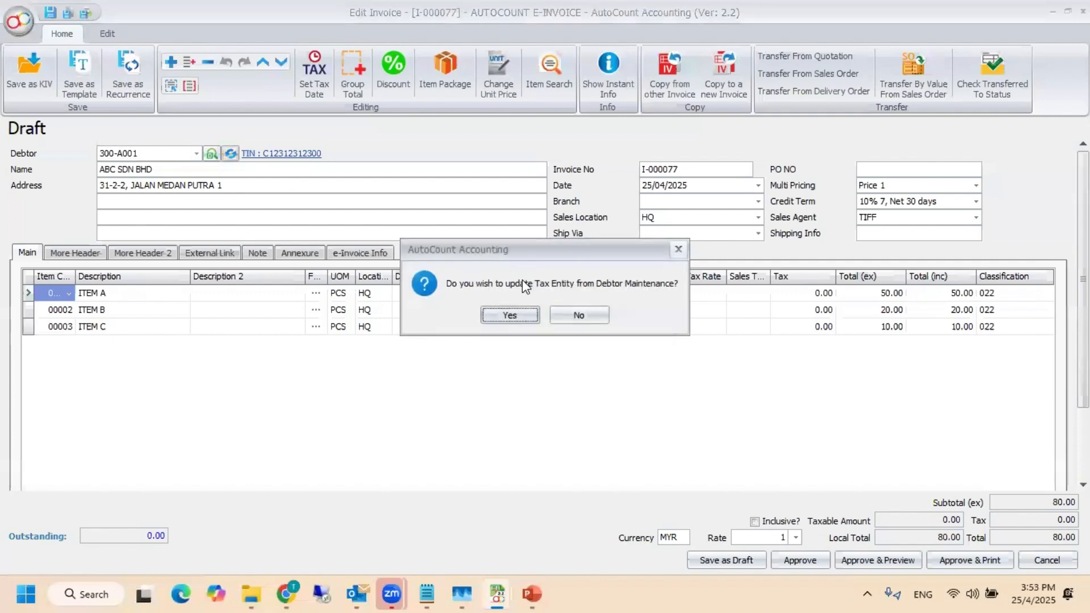
pyautogui.click(509, 315)
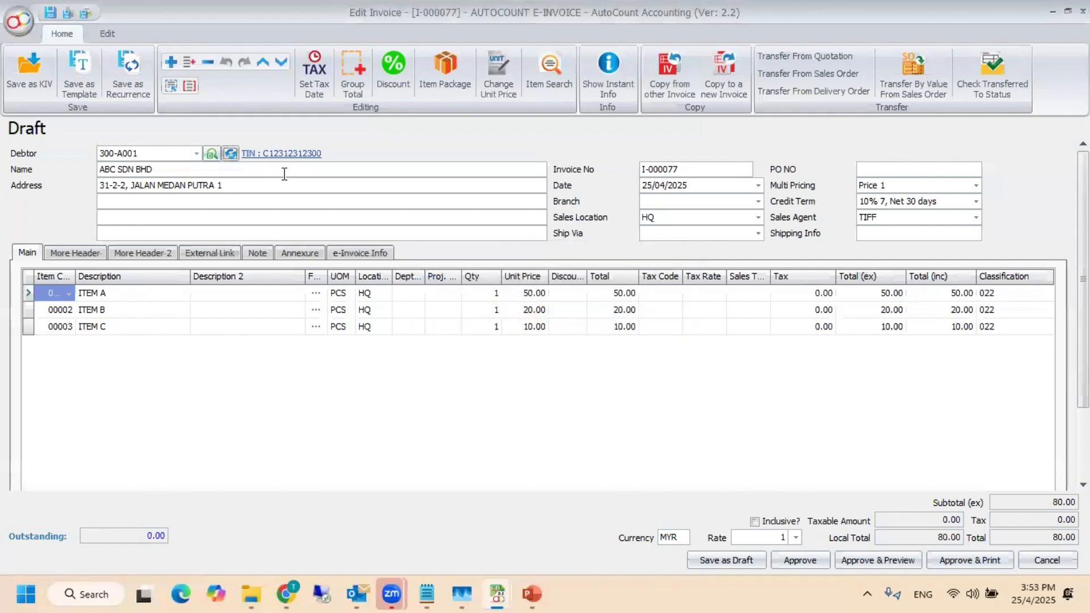
# - Inspect the invoice's tax entity details, then close them and the invoice
pyautogui.click(267, 153)
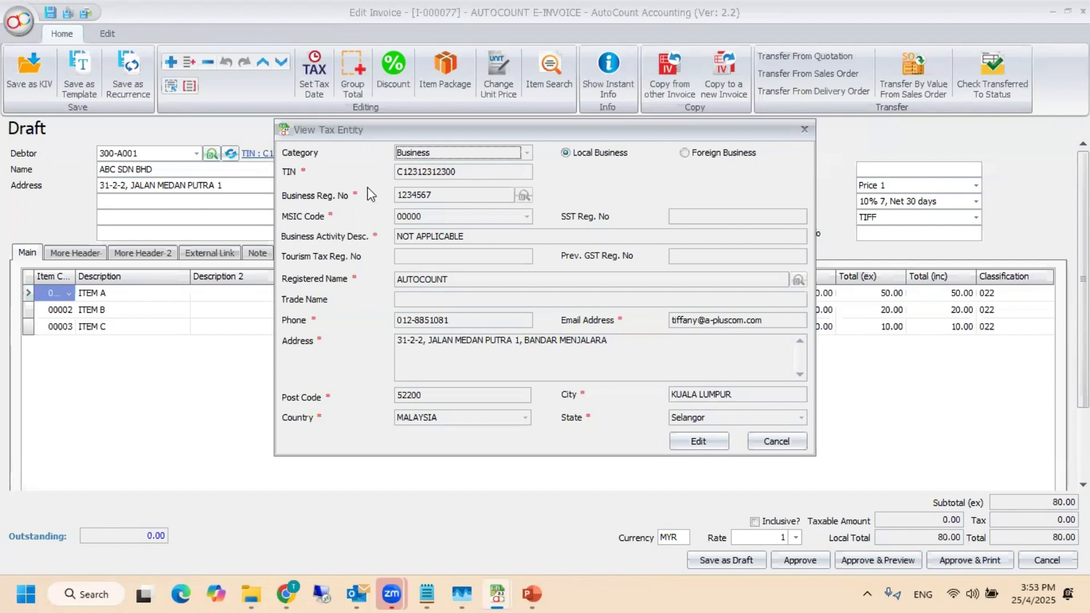
pyautogui.doubleClick(458, 280)
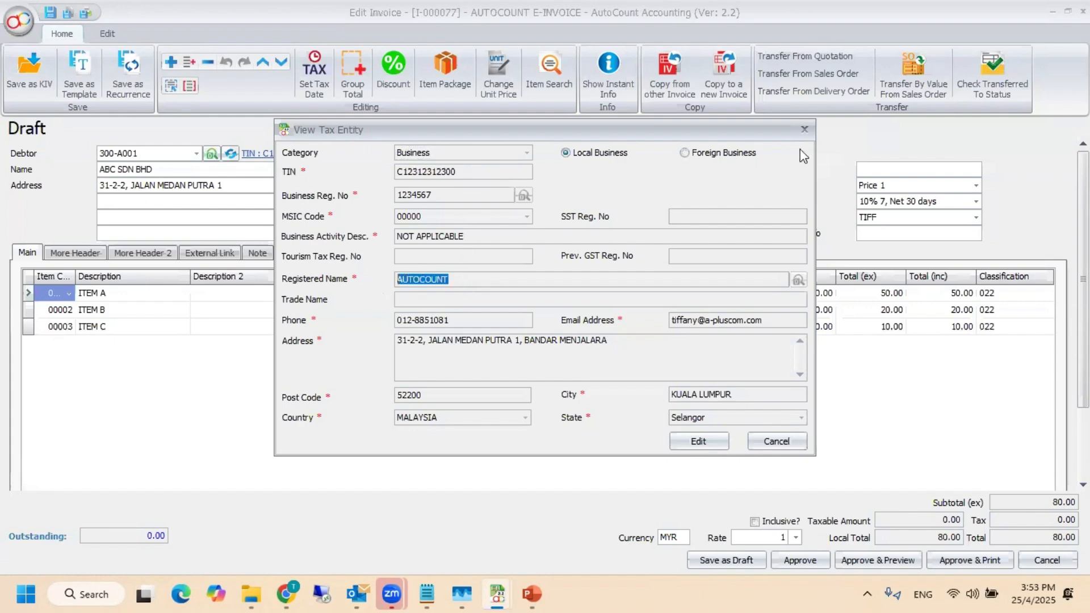
pyautogui.click(804, 130)
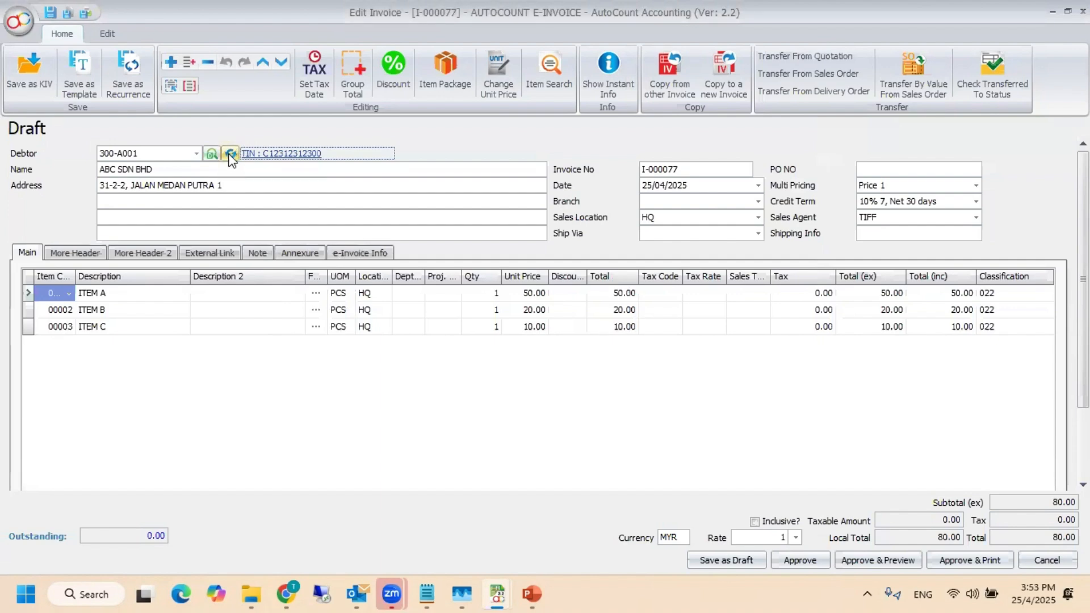
pyautogui.click(1084, 11)
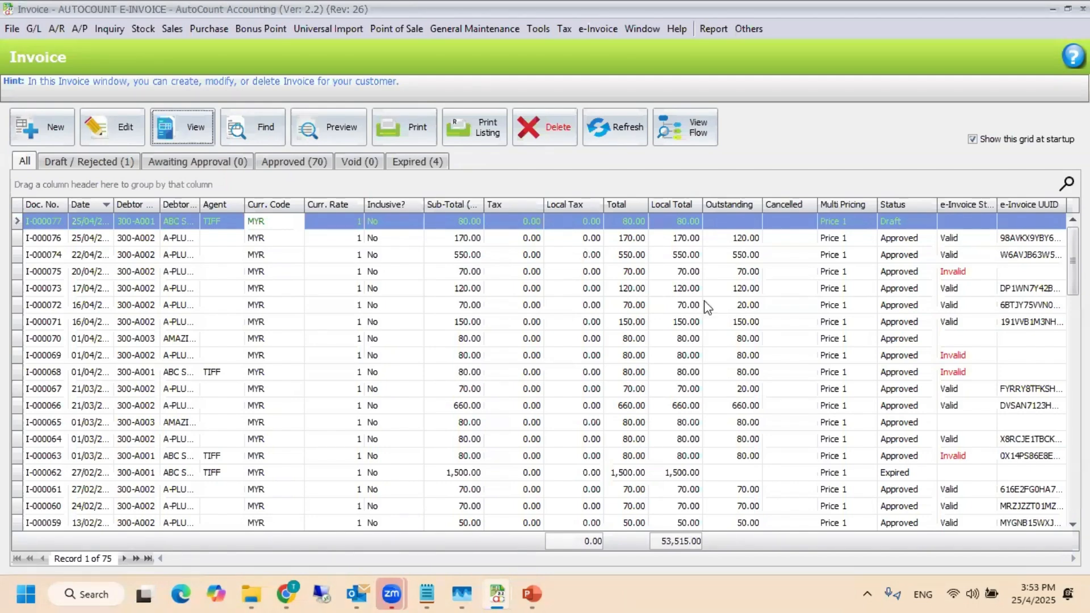
# - Close the Invoice list, open A/R Credit Note Entry and select CN-000012
pyautogui.click(1082, 9)
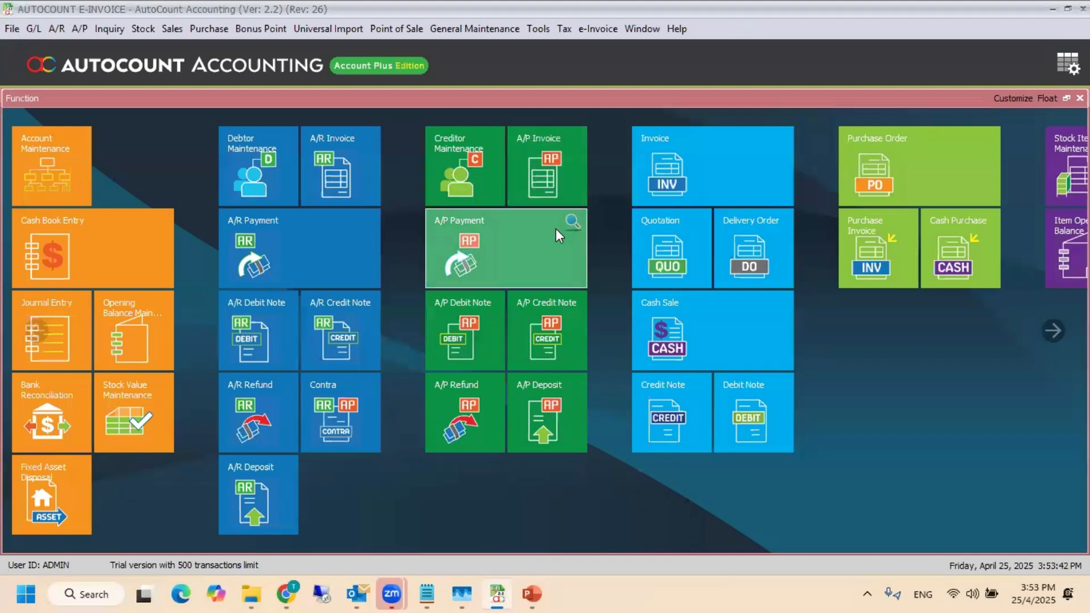
pyautogui.click(54, 33)
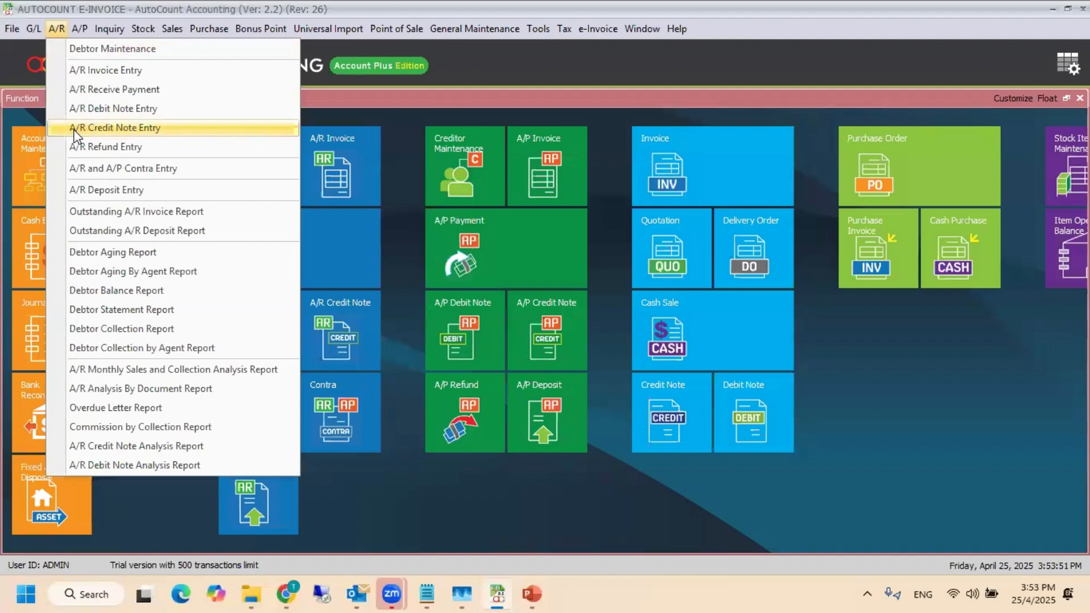
pyautogui.moveTo(179, 26)
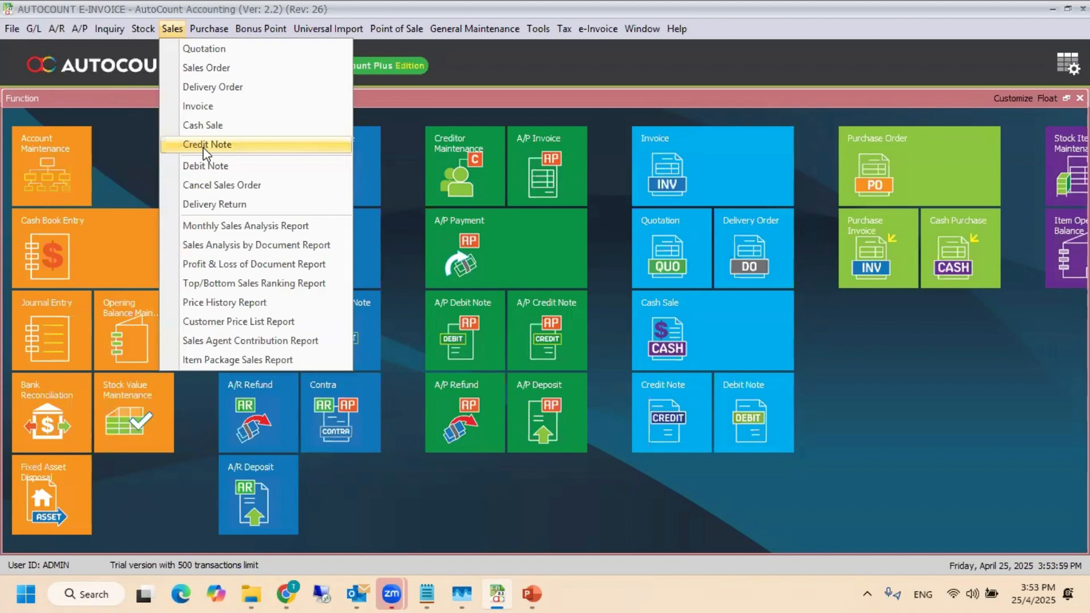
pyautogui.moveTo(63, 29)
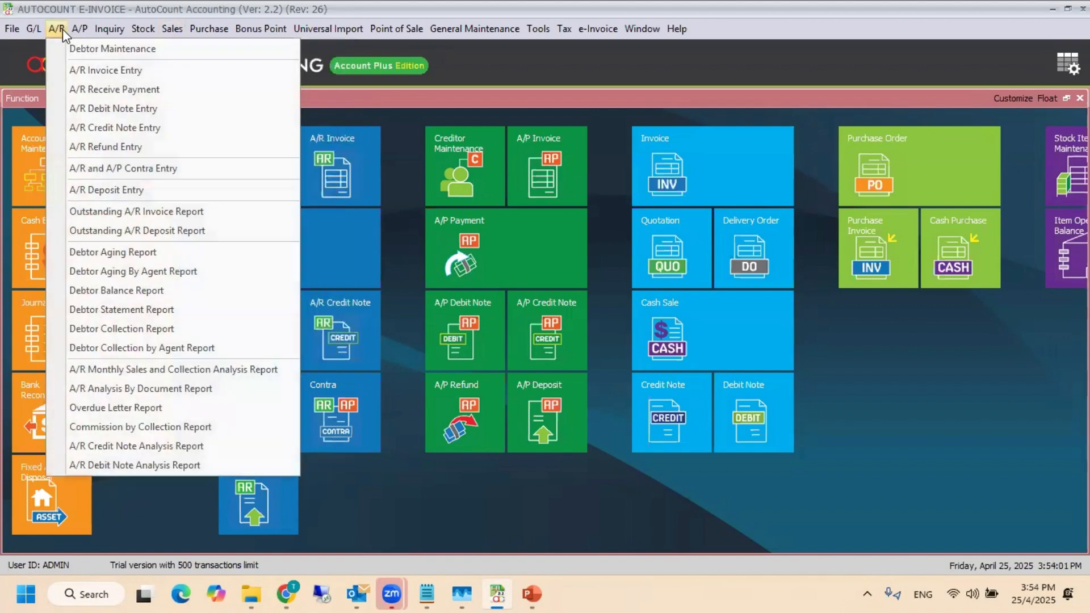
pyautogui.click(73, 128)
pyautogui.click(159, 208)
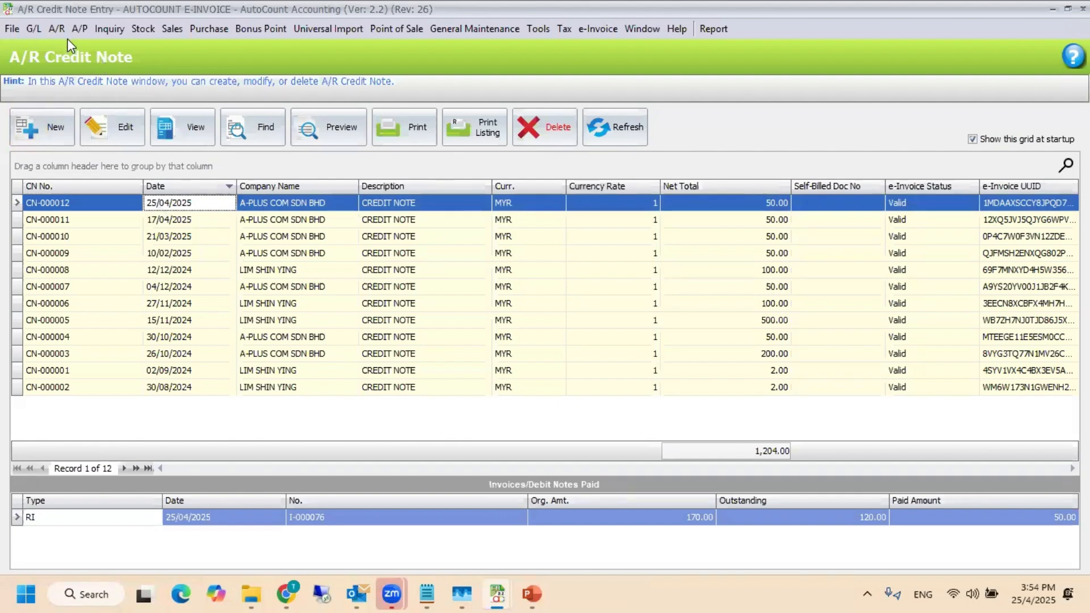
pyautogui.click(56, 28)
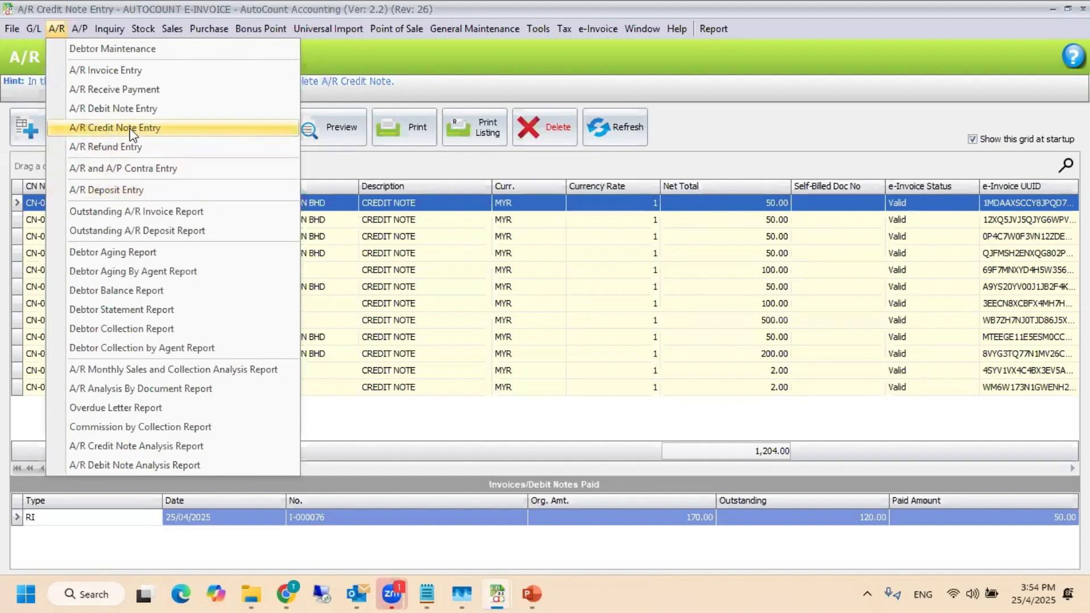
# - Close the A/R Credit Note list and open the e-Invoice Self-Billed documents list
pyautogui.click(485, 86)
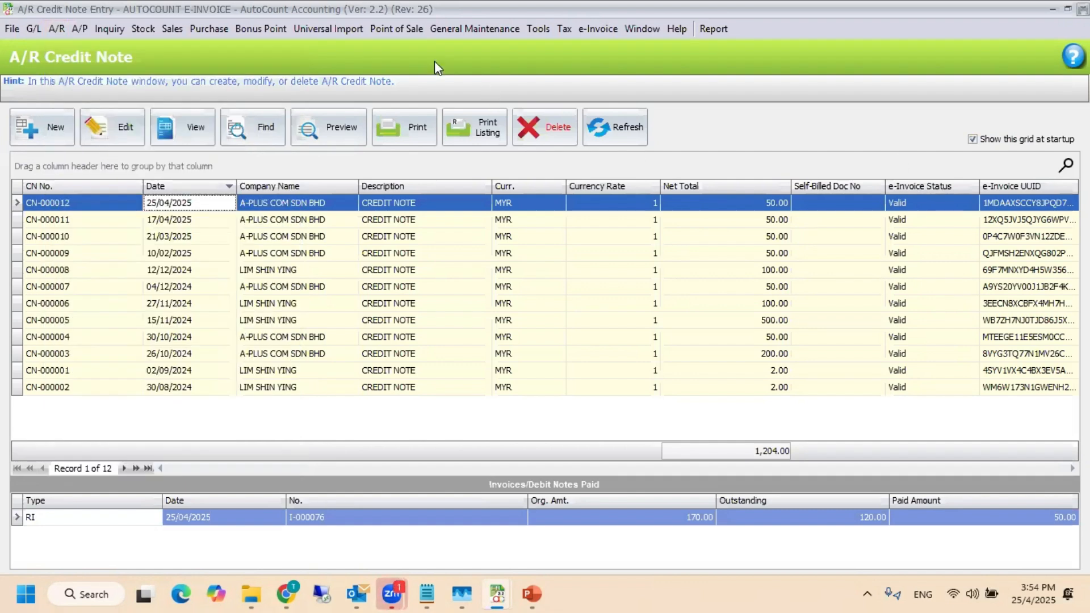
pyautogui.press('Escape')
pyautogui.click(564, 28)
pyautogui.click(599, 29)
pyautogui.click(604, 62)
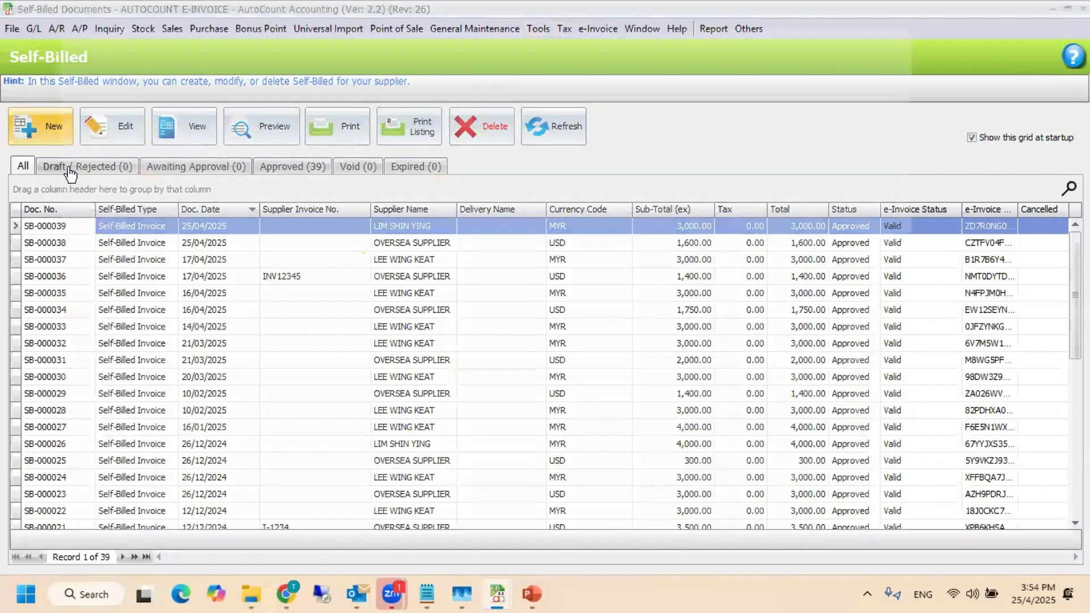
# - Preview a new Self-Billed form showing Copy from AR Credit Note, then close it
pyautogui.hotkey('ctrl', 'n')
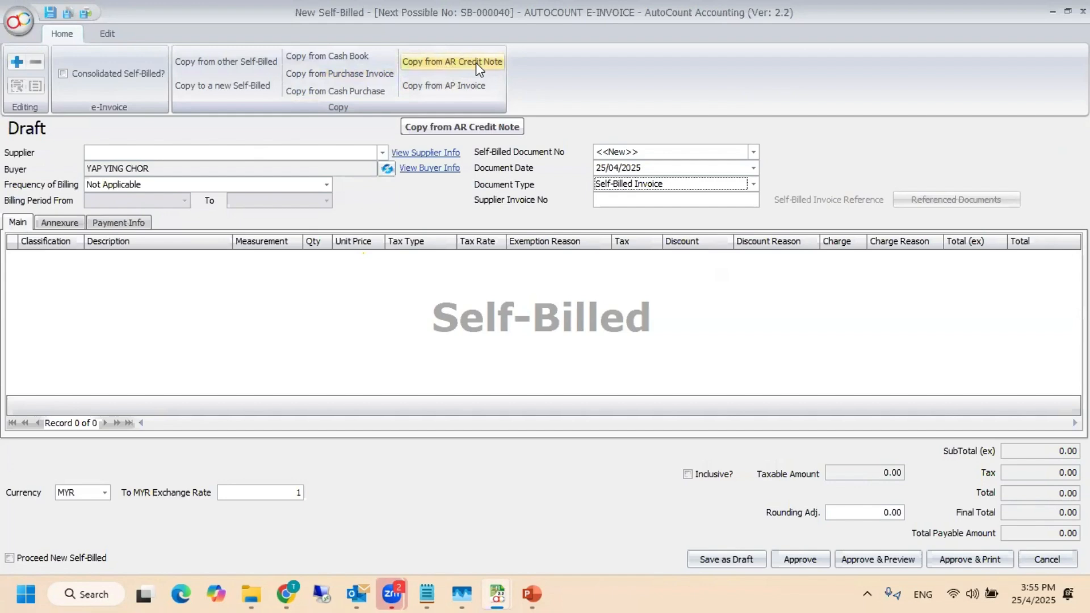
pyautogui.click(1083, 11)
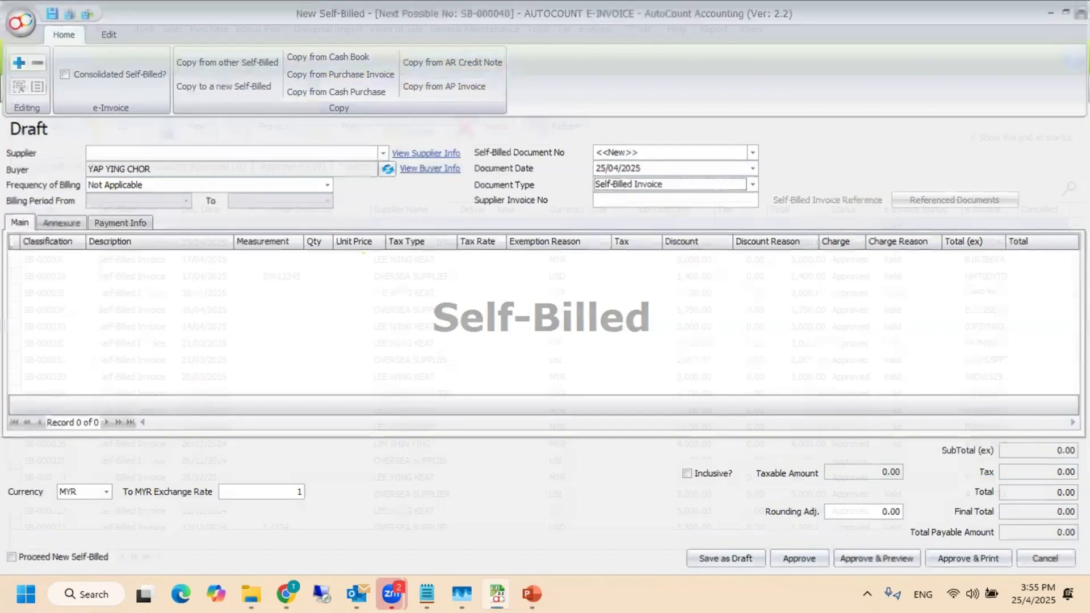
pyautogui.click(584, 31)
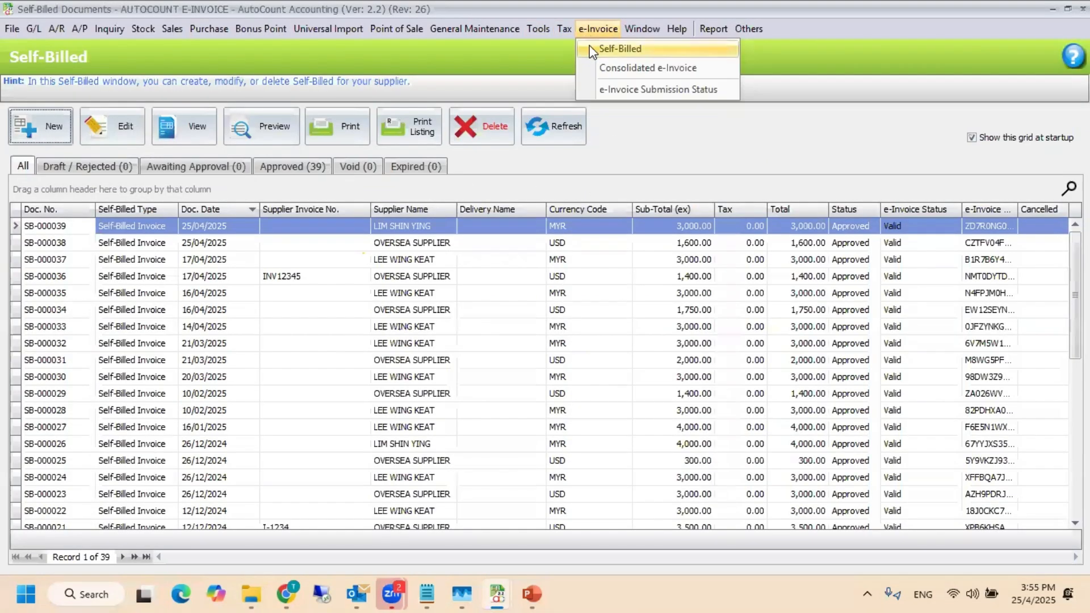
# - View self-billed document SB-000039, then close its view window
pyautogui.click(592, 49)
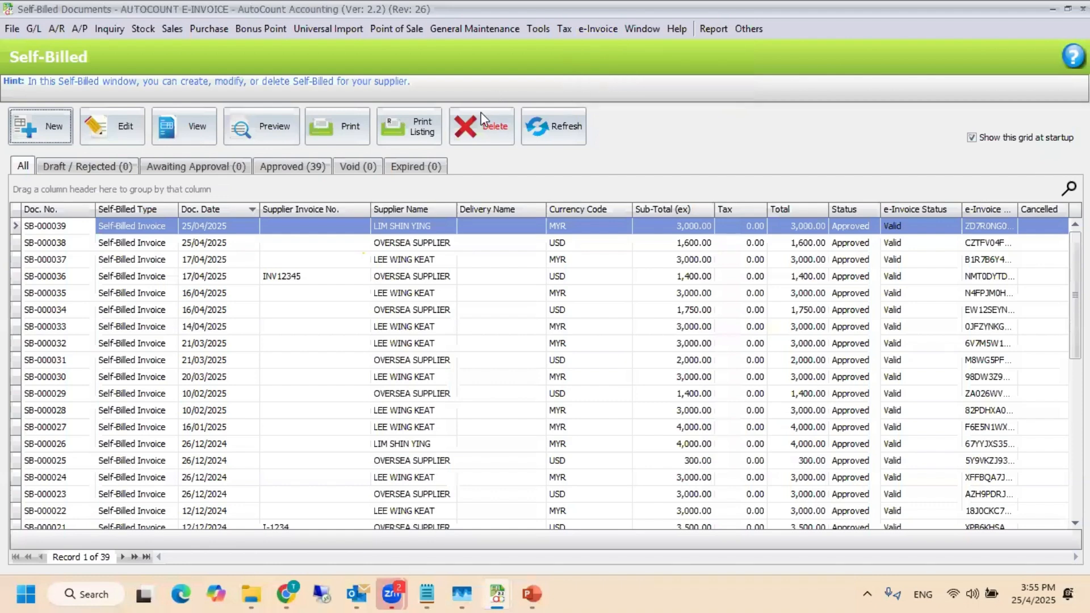
pyautogui.click(373, 233)
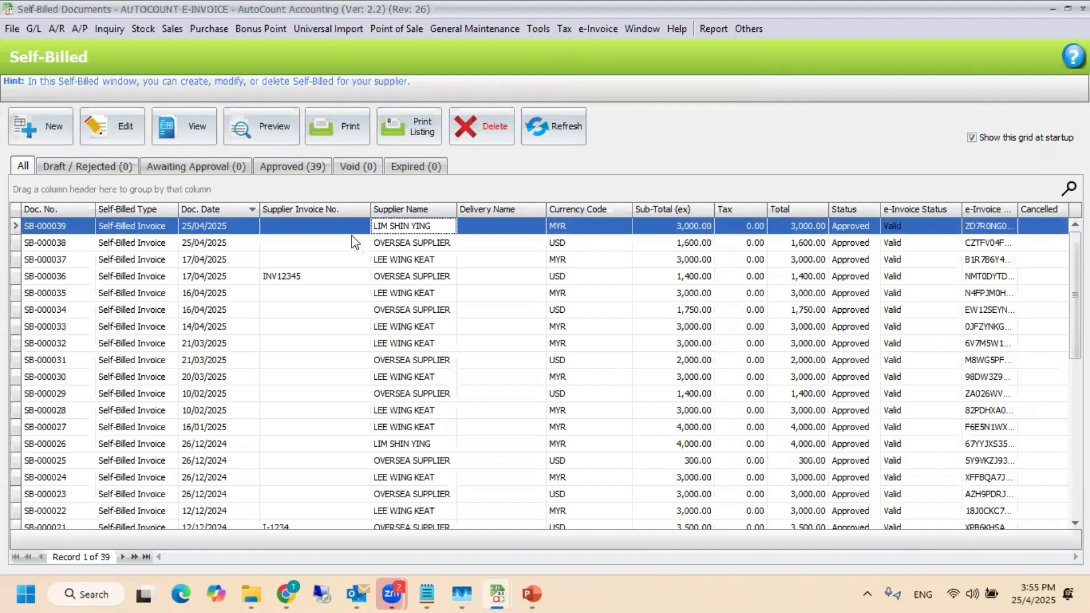
pyautogui.click(331, 226)
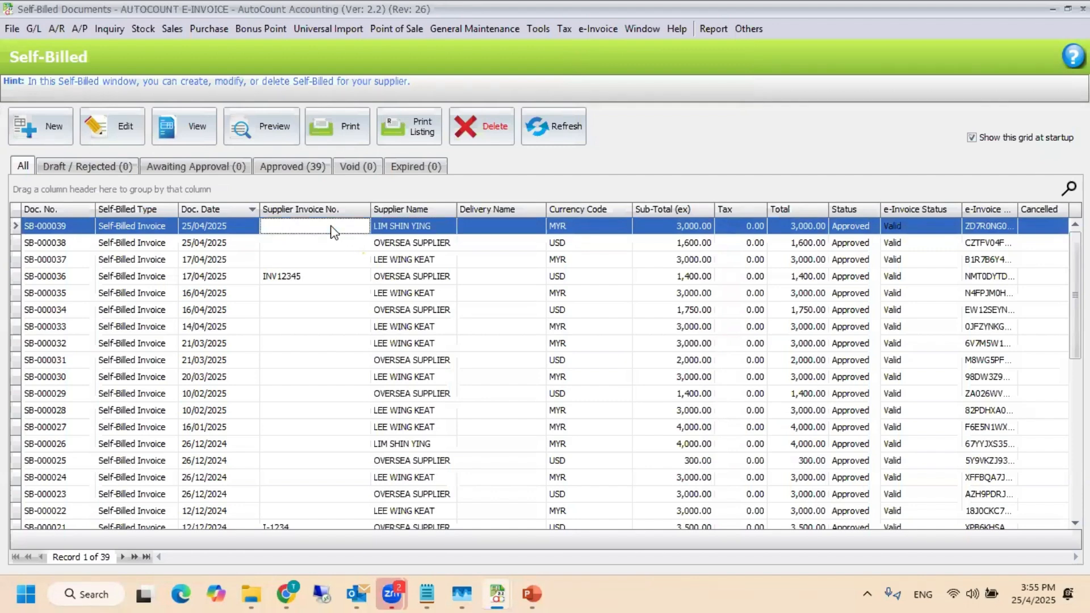
pyautogui.doubleClick(332, 227)
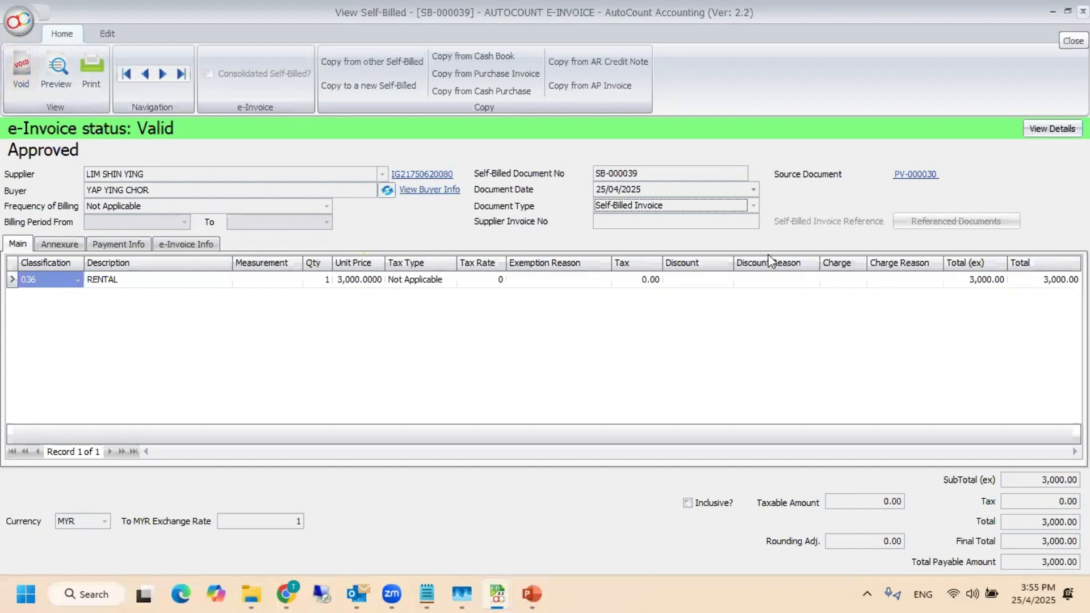
pyautogui.press('Escape')
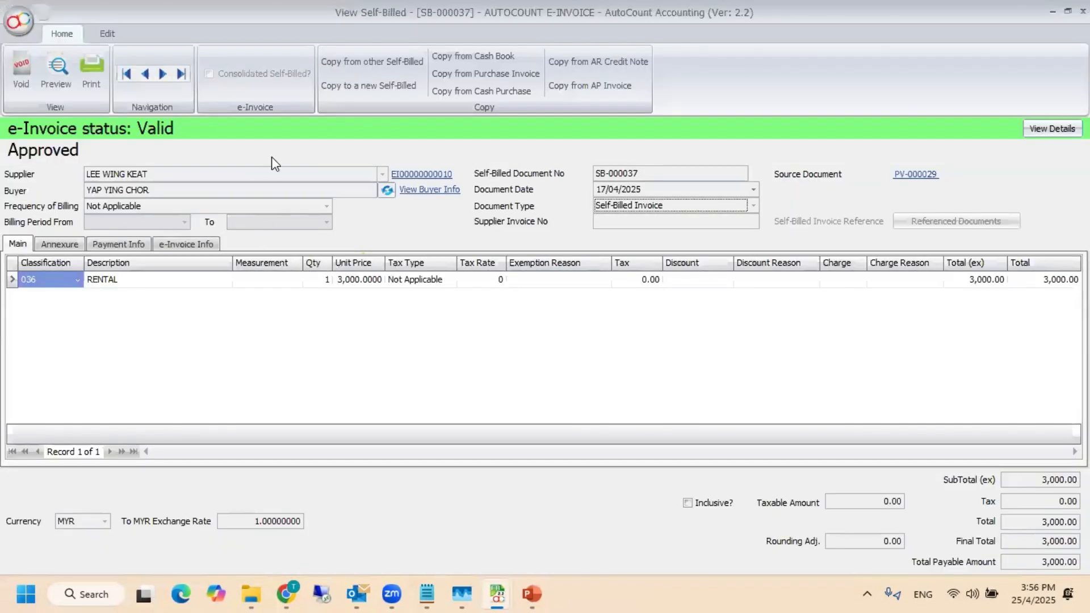
# - Copy SB-000037 to a new Self-Billed Credit Note, then cancel the draft and close the view
pyautogui.click(352, 86)
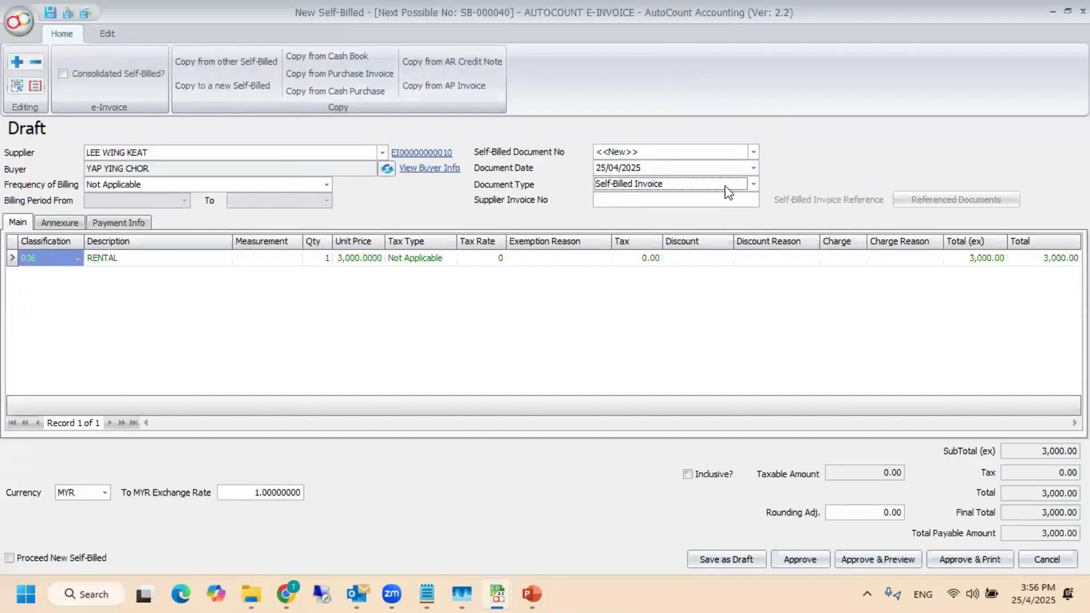
pyautogui.click(724, 185)
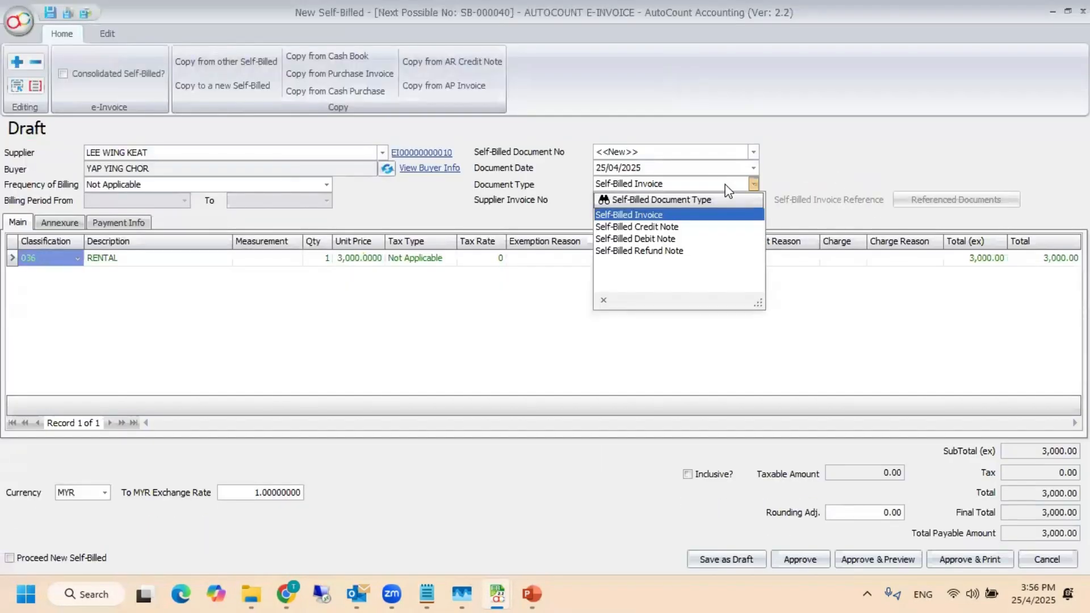
pyautogui.click(647, 227)
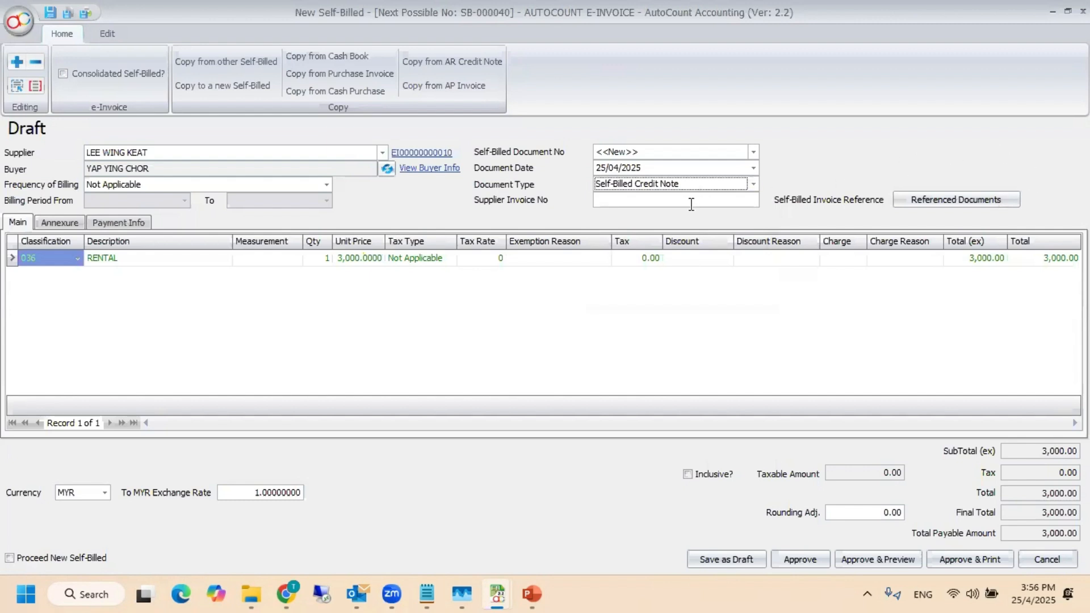
pyautogui.click(643, 186)
pyautogui.click(883, 125)
pyautogui.click(552, 331)
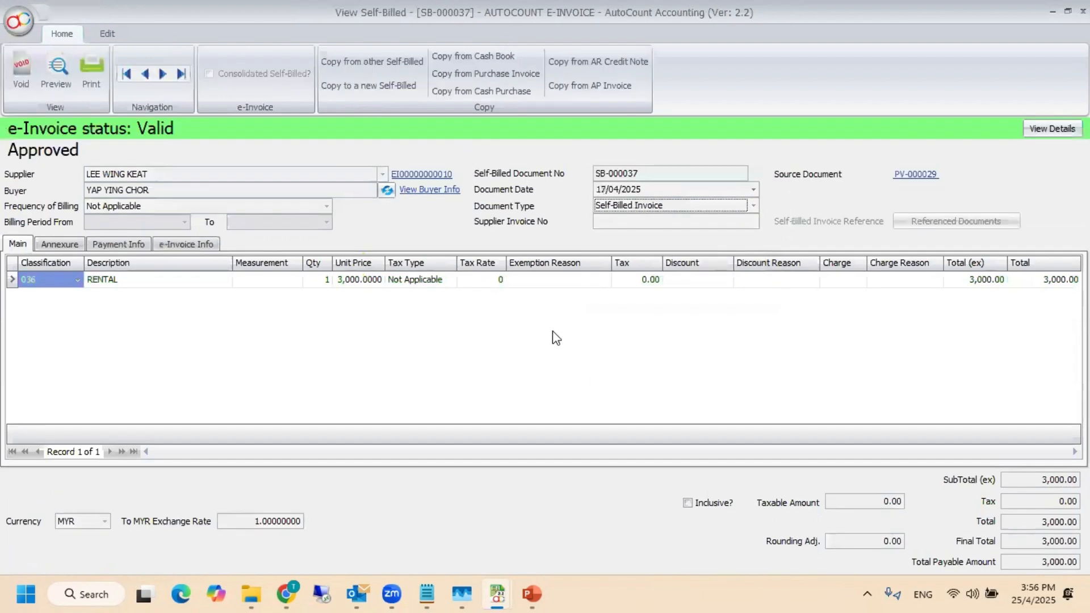
pyautogui.press('Escape')
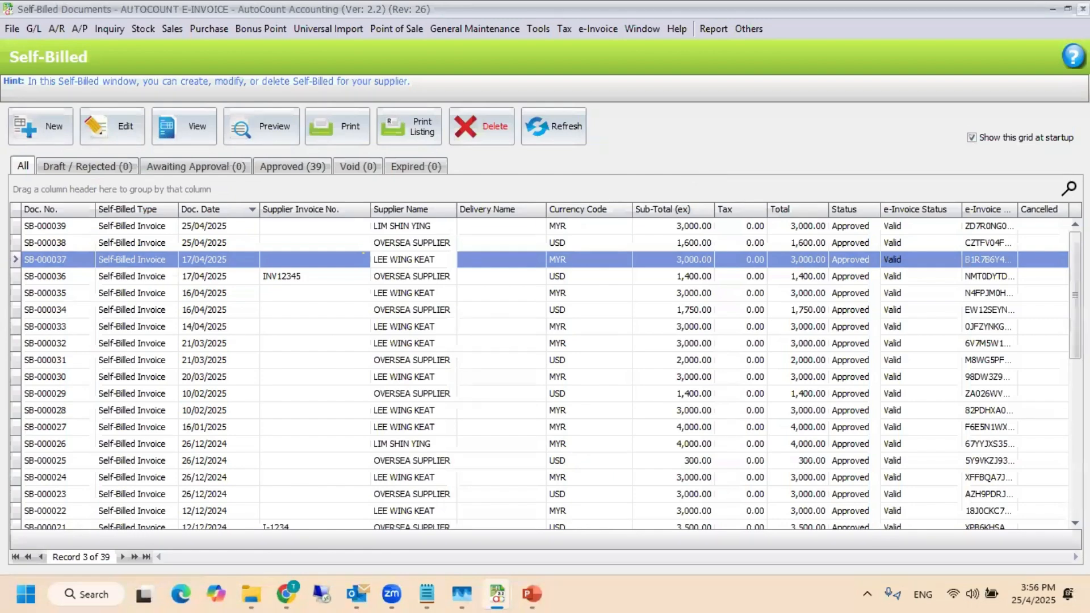
# - Close the Self-Billed window and check the general Options without changing anything
pyautogui.click(1081, 8)
pyautogui.click(537, 29)
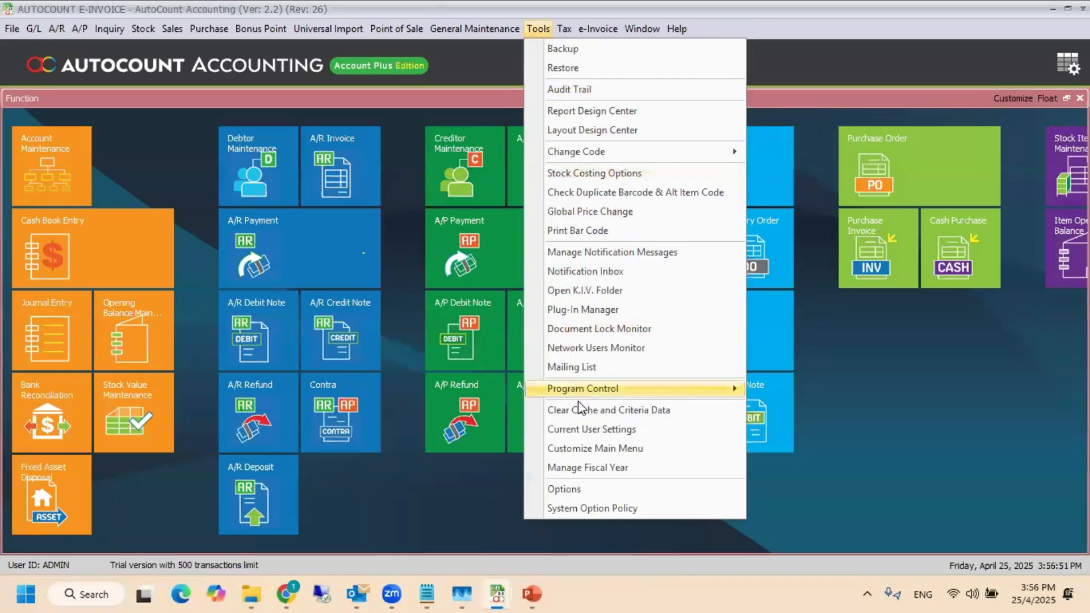
pyautogui.click(566, 489)
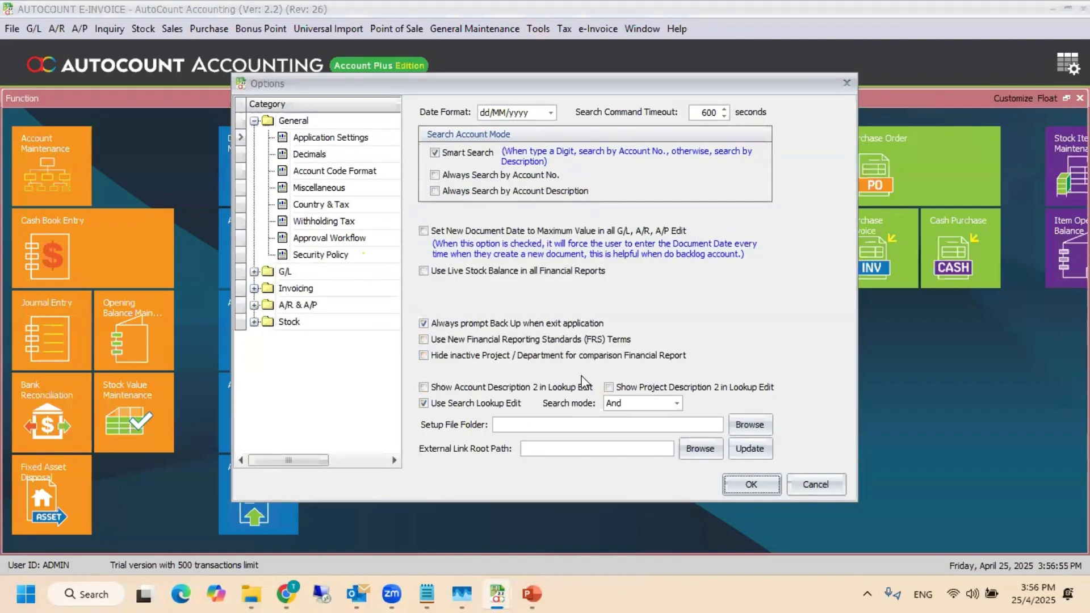
pyautogui.click(806, 487)
# - Start a new sales invoice draft (I-000078) and bring up the debtor list
pyautogui.click(170, 28)
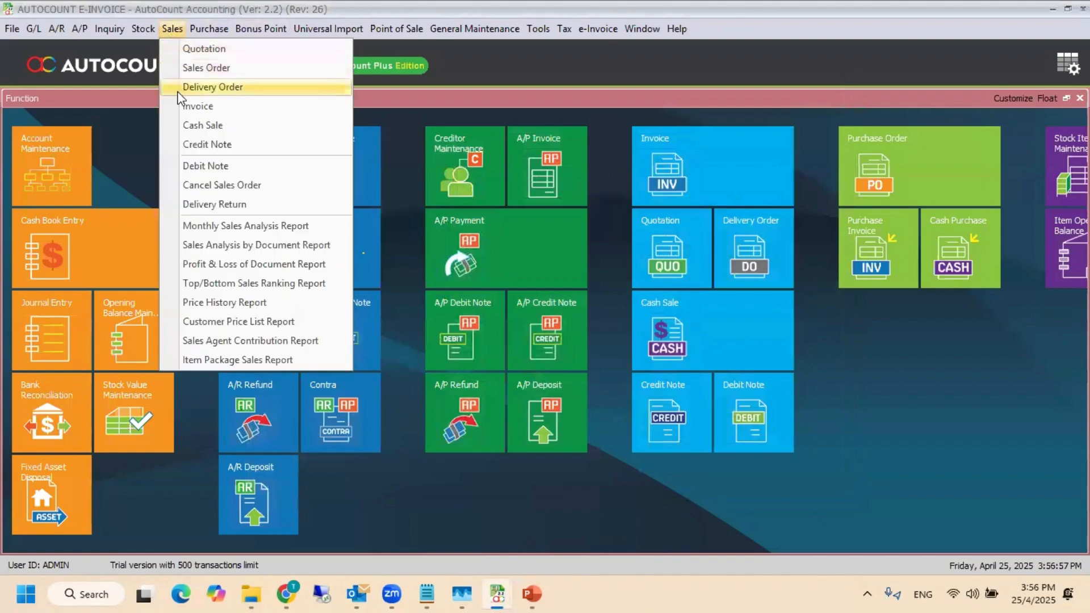
pyautogui.click(173, 101)
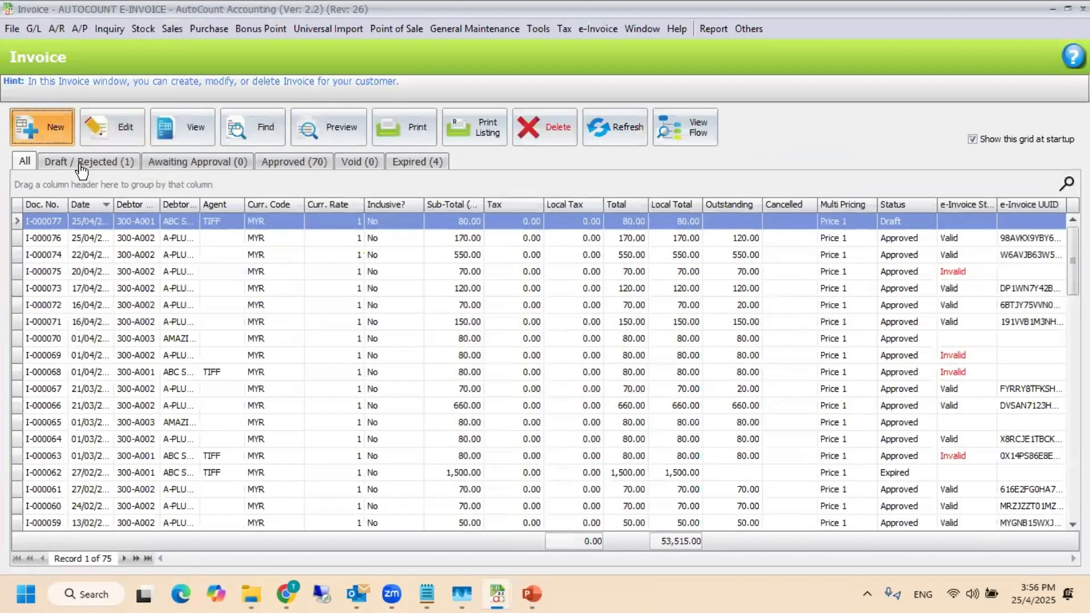
pyautogui.click(43, 128)
pyautogui.click(179, 155)
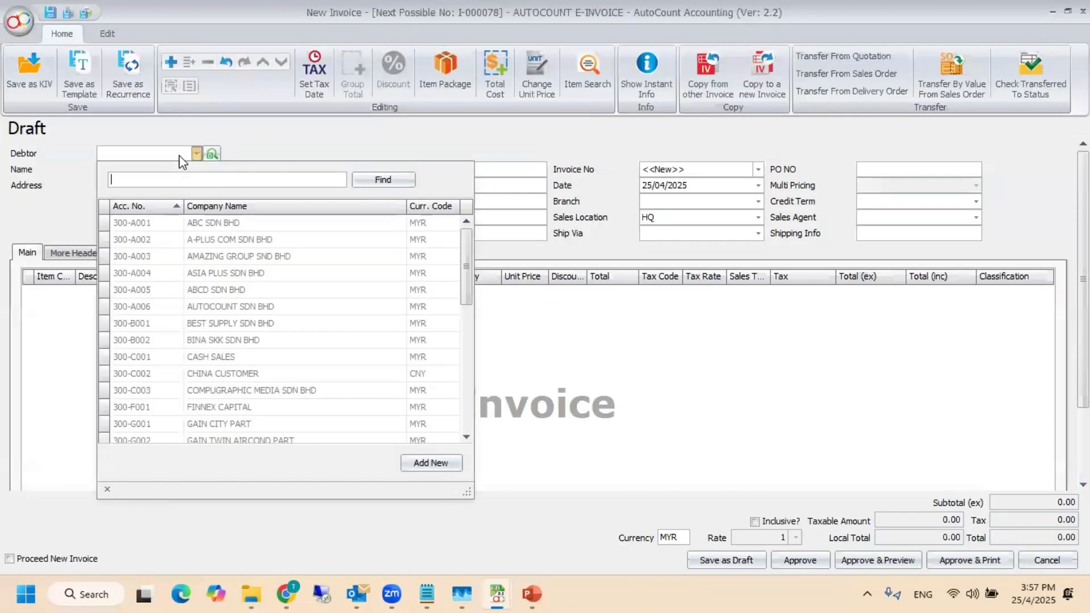
# - Bill debtor ABC SDN BHD (300-A001) and add ITEM A as the first invoice line
pyautogui.click(199, 224)
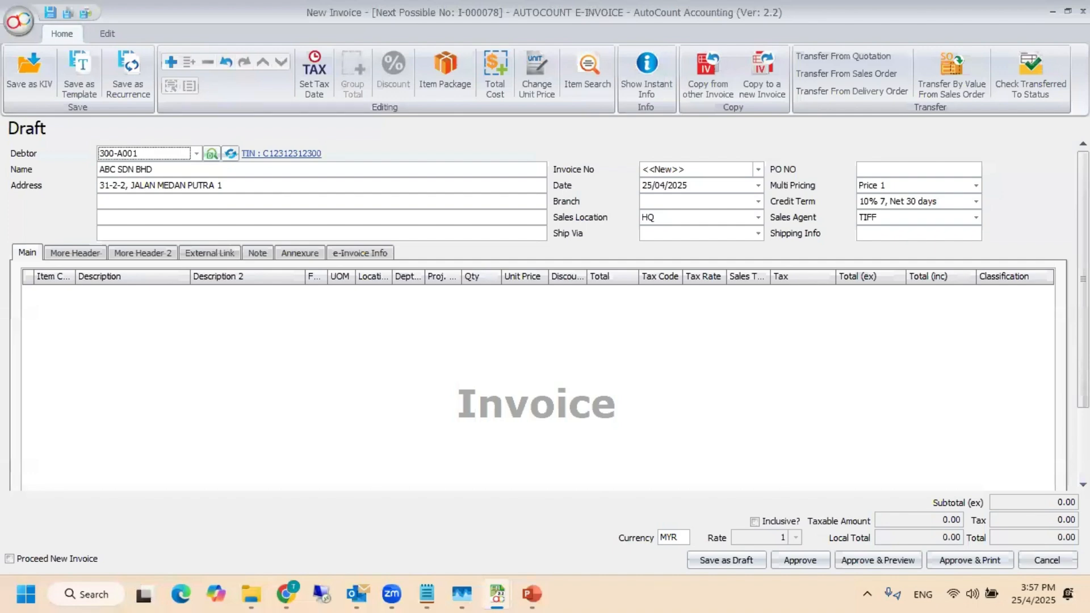
pyautogui.rightClick(365, 313)
pyautogui.click(375, 322)
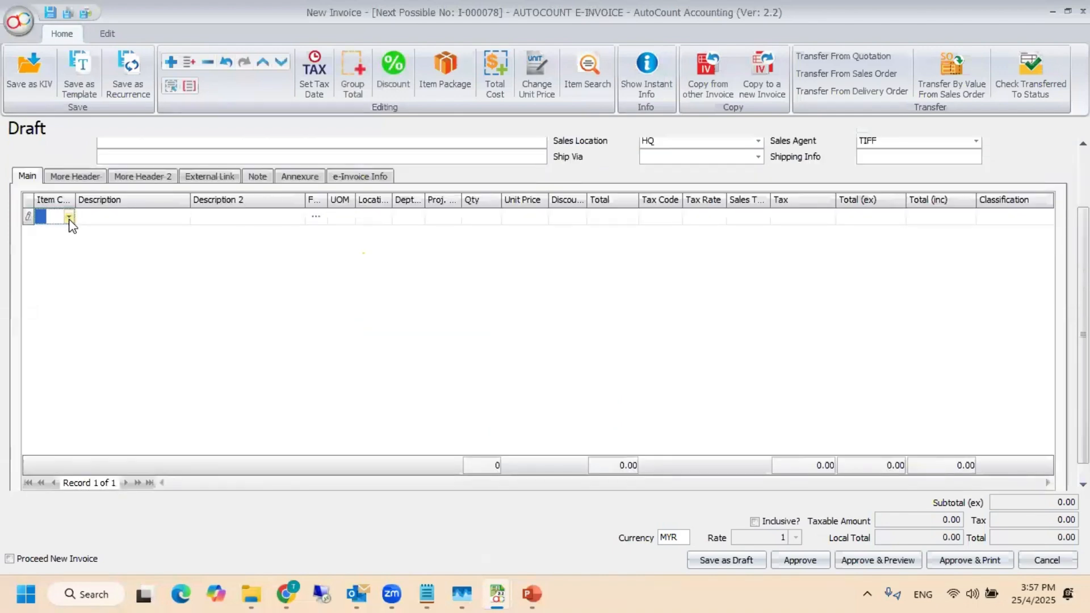
pyautogui.click(68, 217)
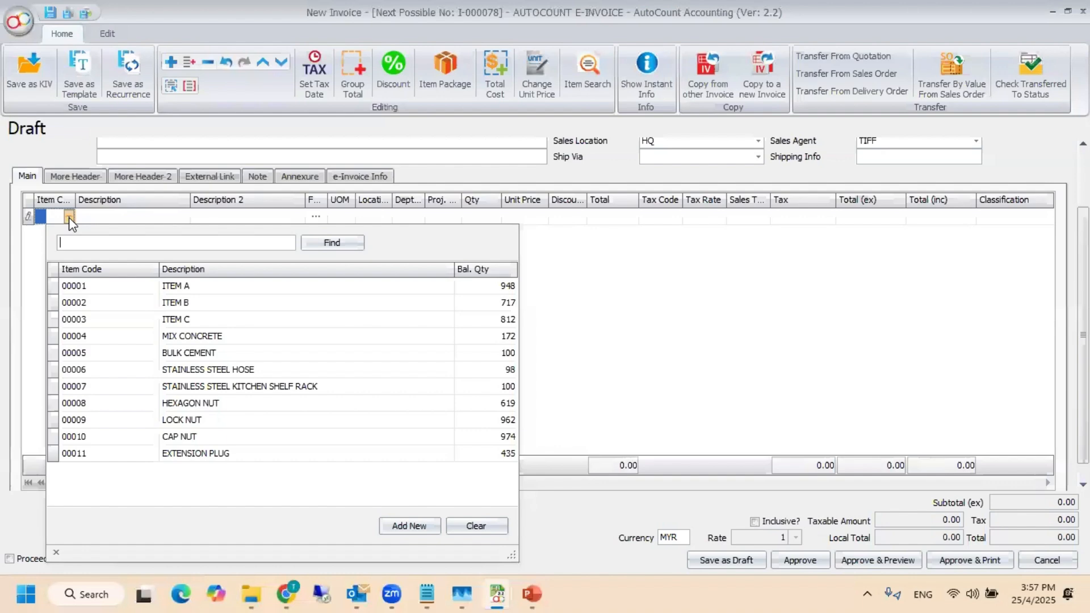
pyautogui.click(200, 285)
pyautogui.scroll(2, 800, 309)
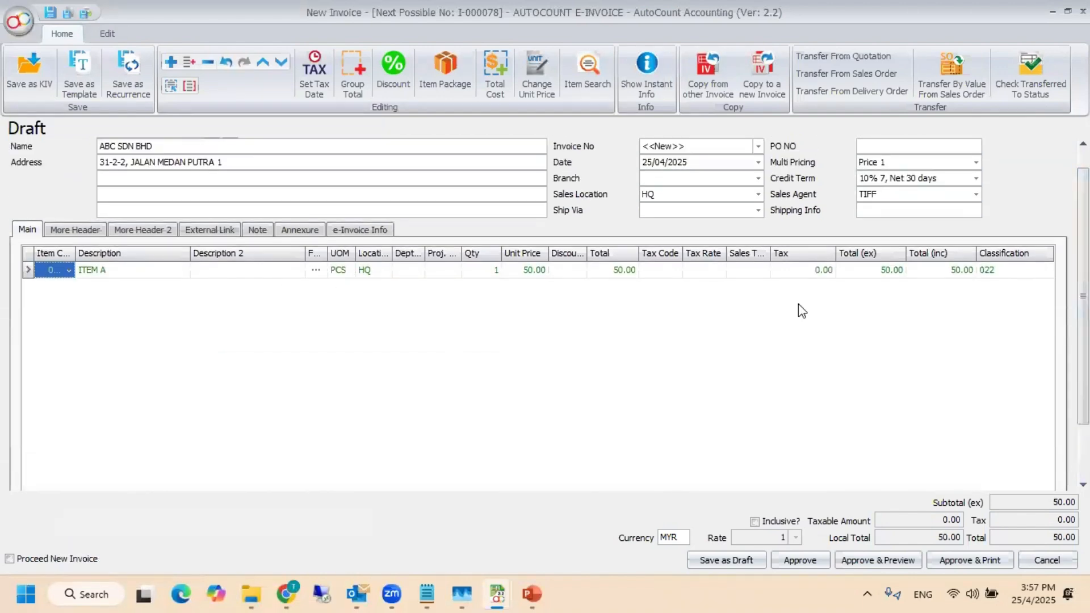
pyautogui.click(497, 272)
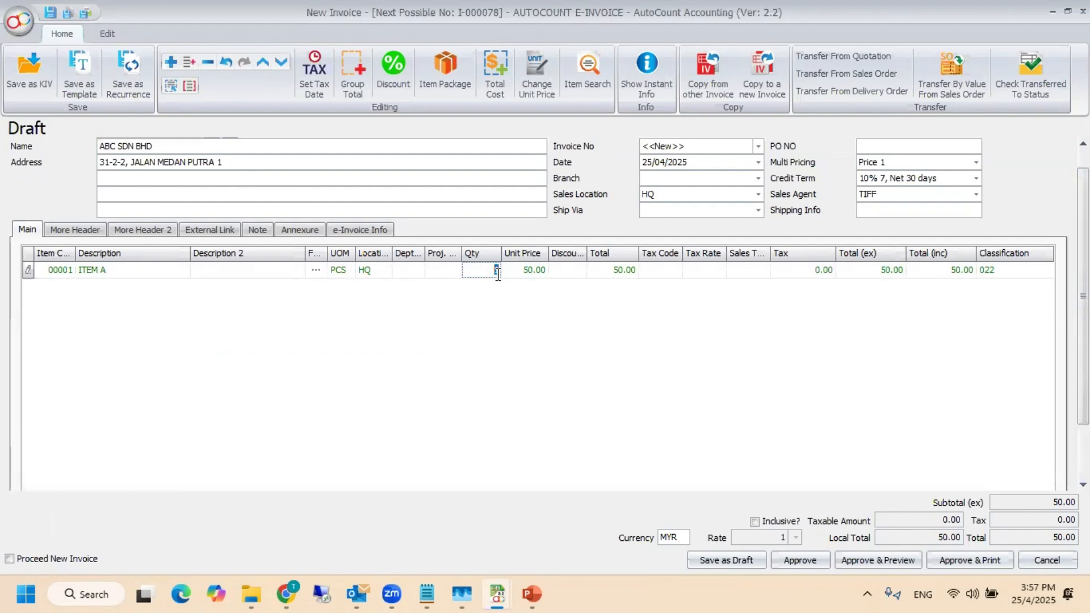
# - Backdate the invoice to 21/04/2025
pyautogui.click(688, 163)
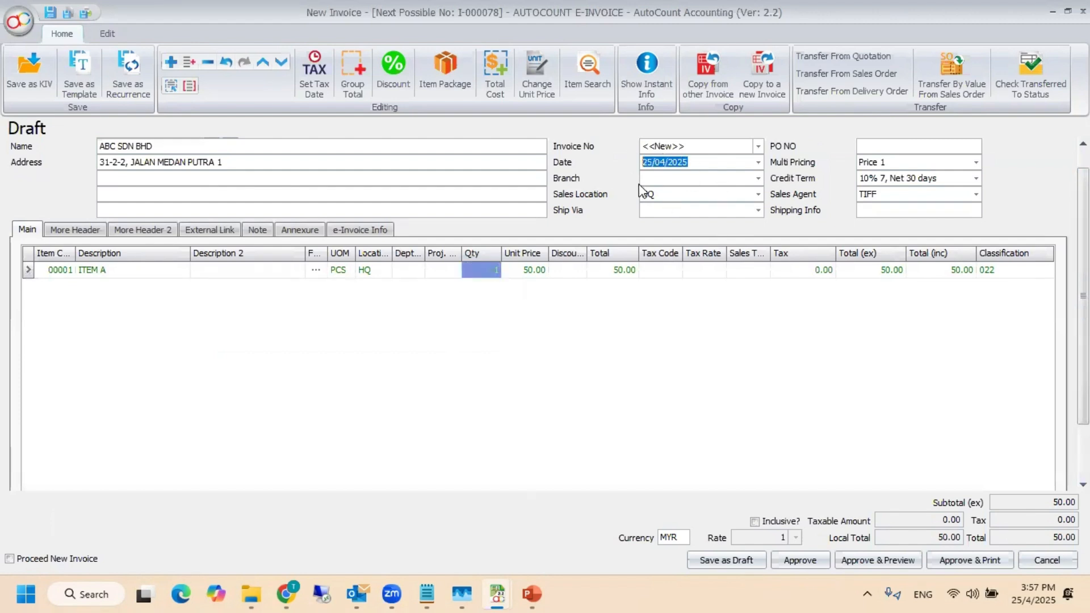
pyautogui.click(476, 282)
pyautogui.scroll(2, 499, 305)
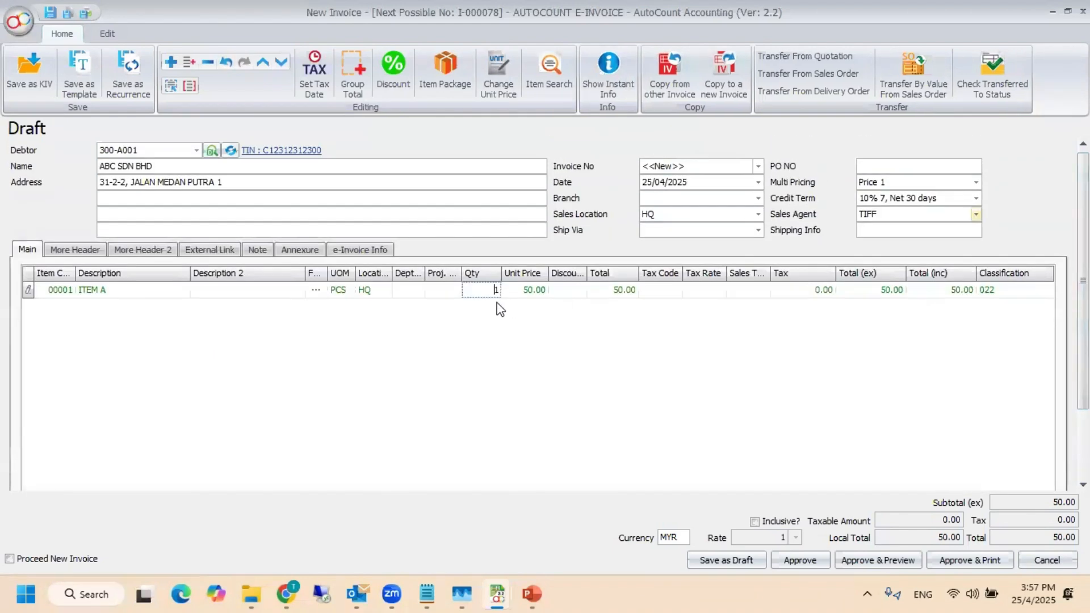
pyautogui.click(758, 182)
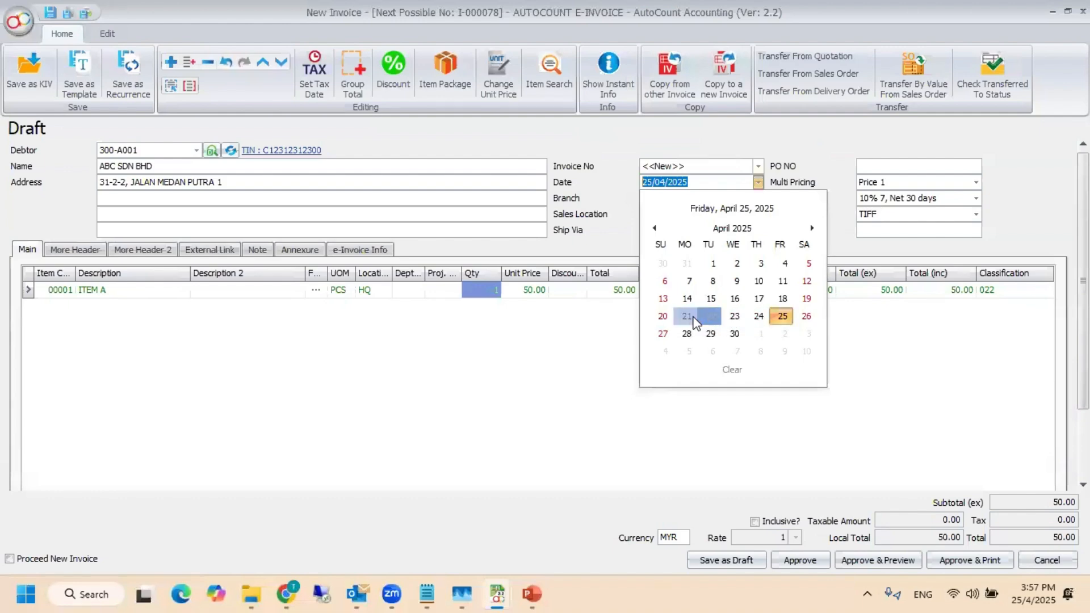
pyautogui.click(627, 392)
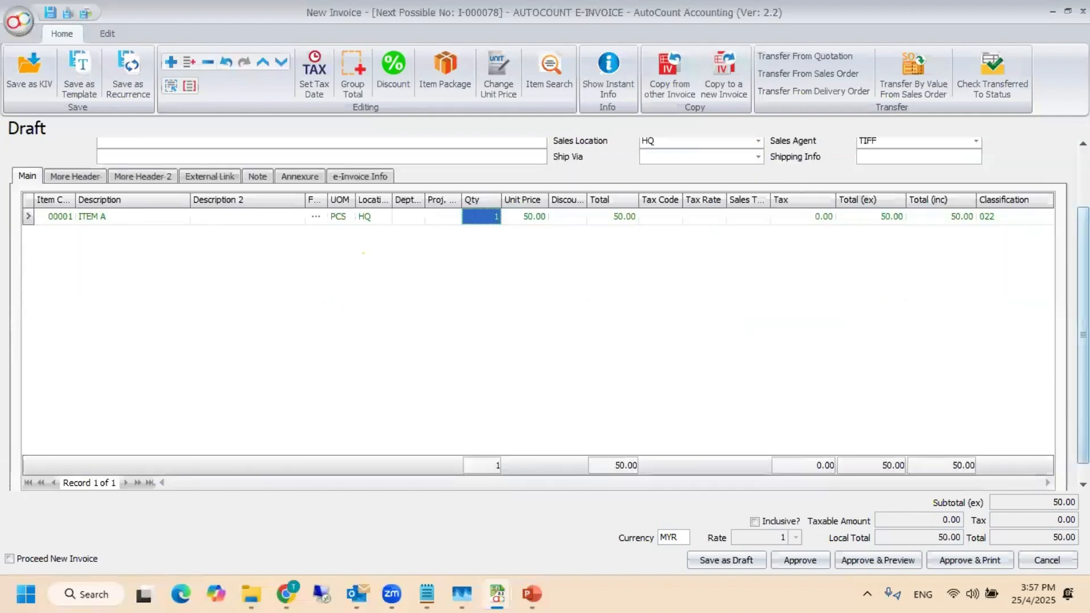
pyautogui.scroll(2, 522, 340)
# - Add ITEM B and ITEM C lines, then approve the 80.00 invoice to raise the e-Invoice date prompt
pyautogui.rightClick(513, 304)
pyautogui.click(531, 313)
pyautogui.click(69, 300)
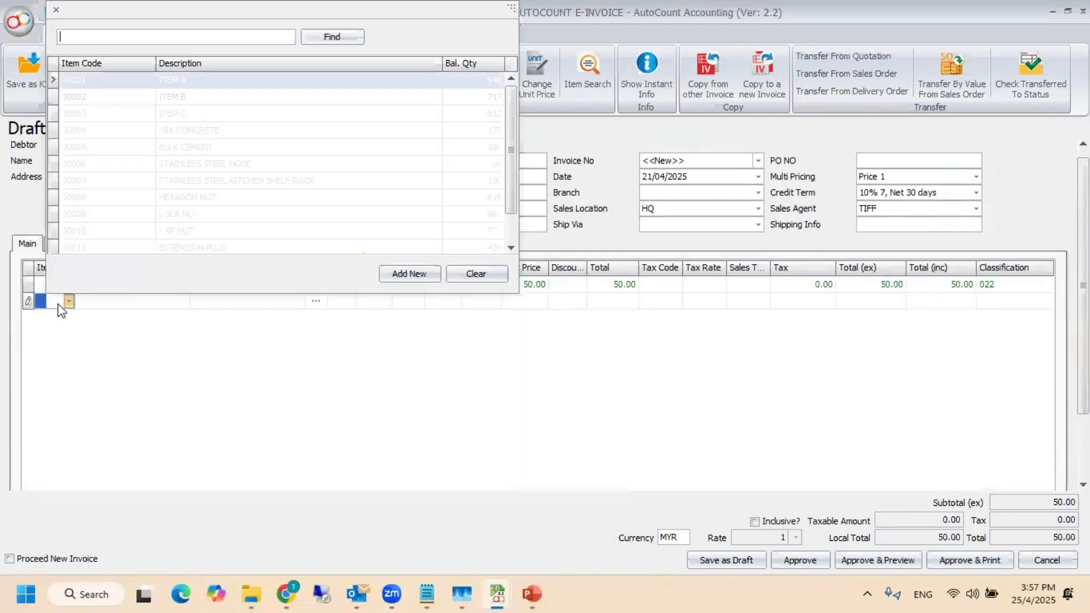
pyautogui.click(182, 99)
pyautogui.rightClick(435, 342)
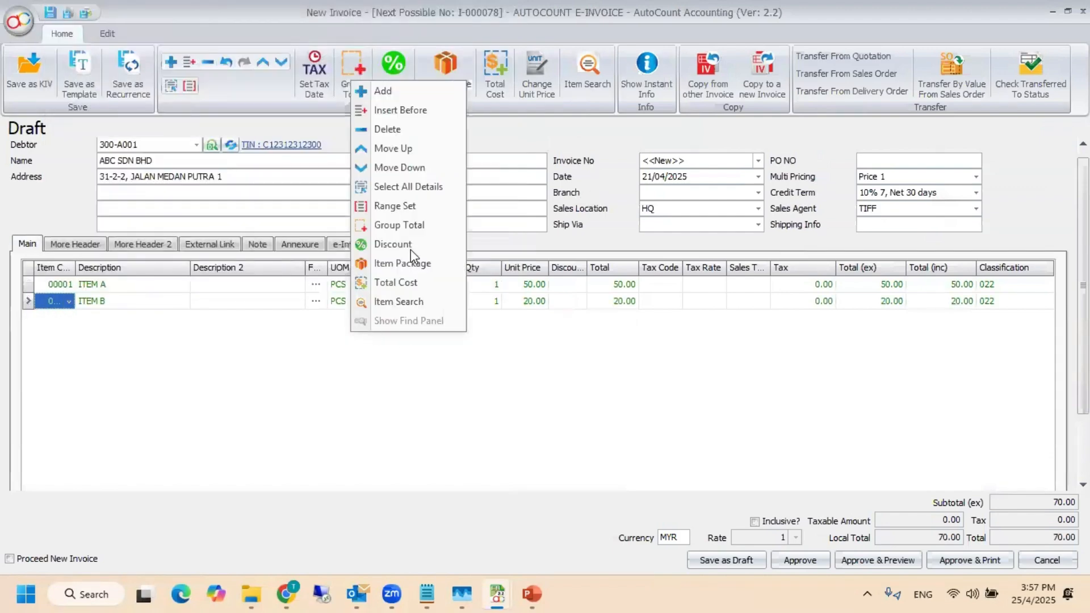
pyautogui.click(381, 90)
pyautogui.click(69, 318)
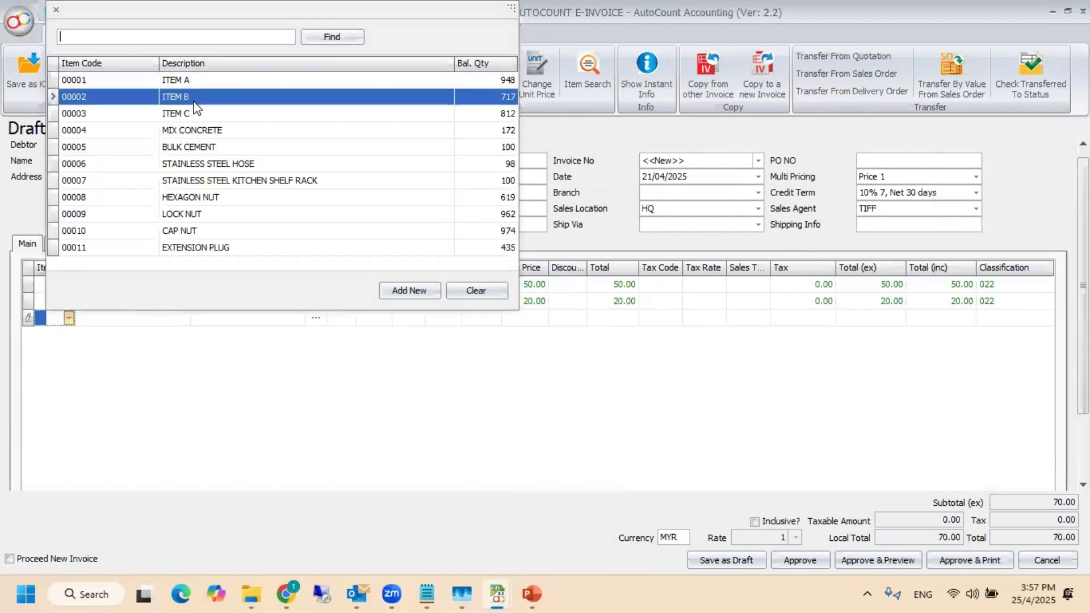
pyautogui.click(186, 109)
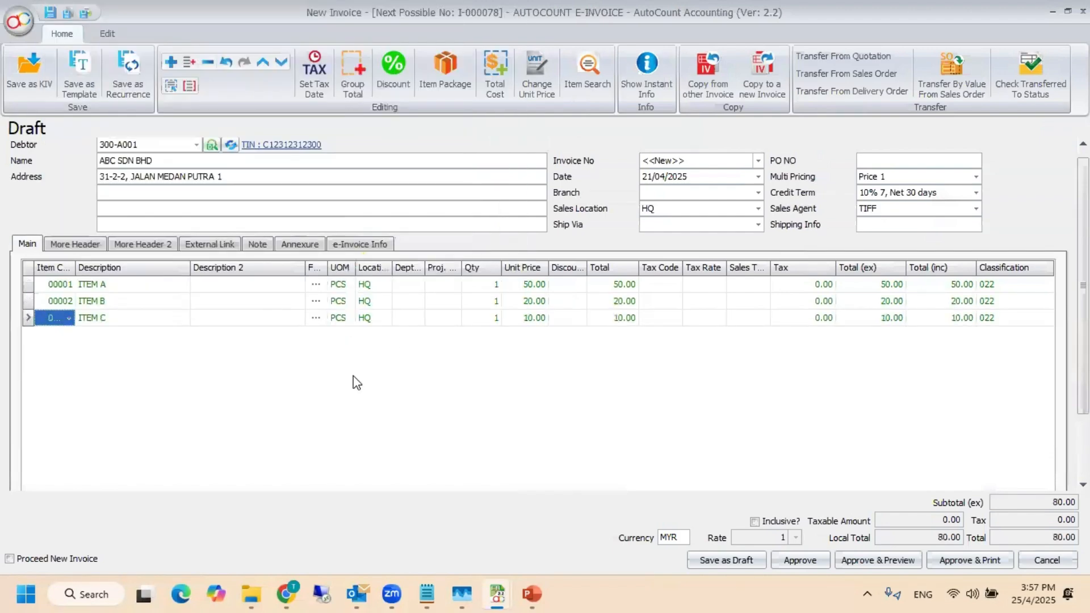
pyautogui.click(800, 560)
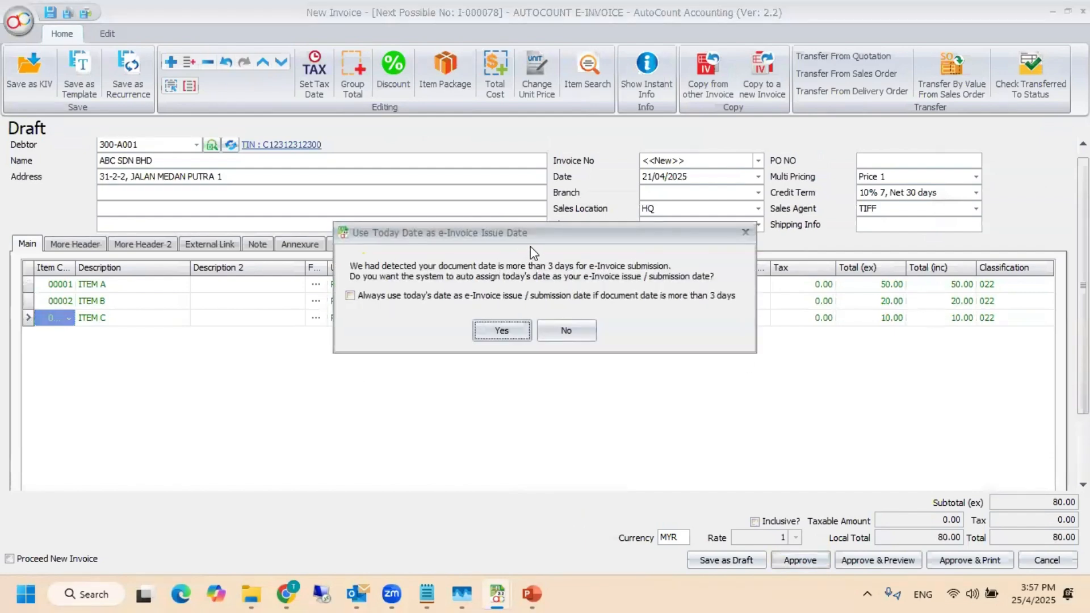
pyautogui.moveTo(534, 234); pyautogui.dragTo(526, 252)
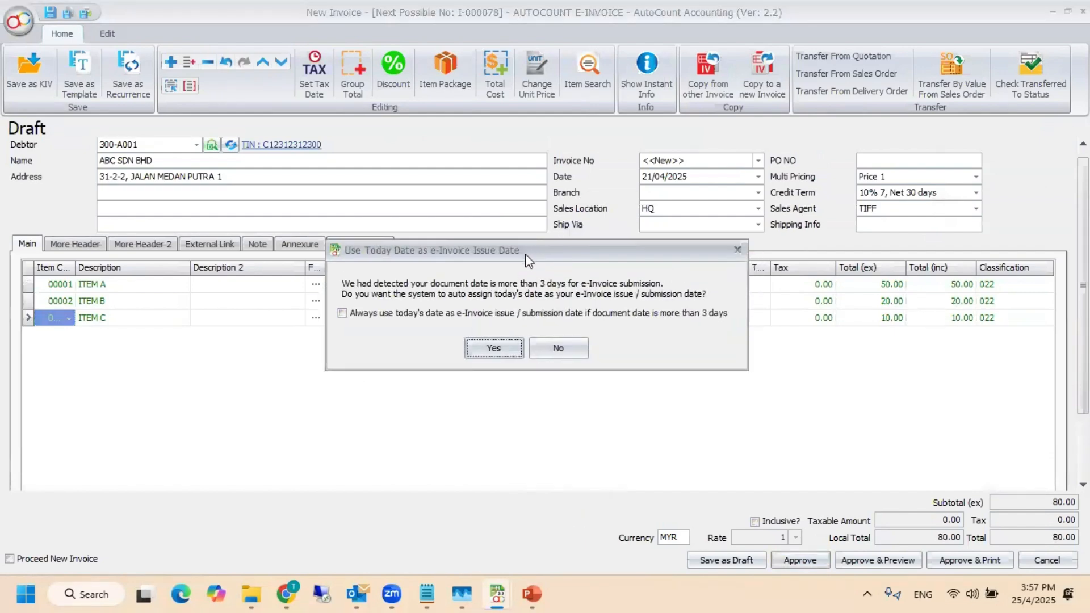
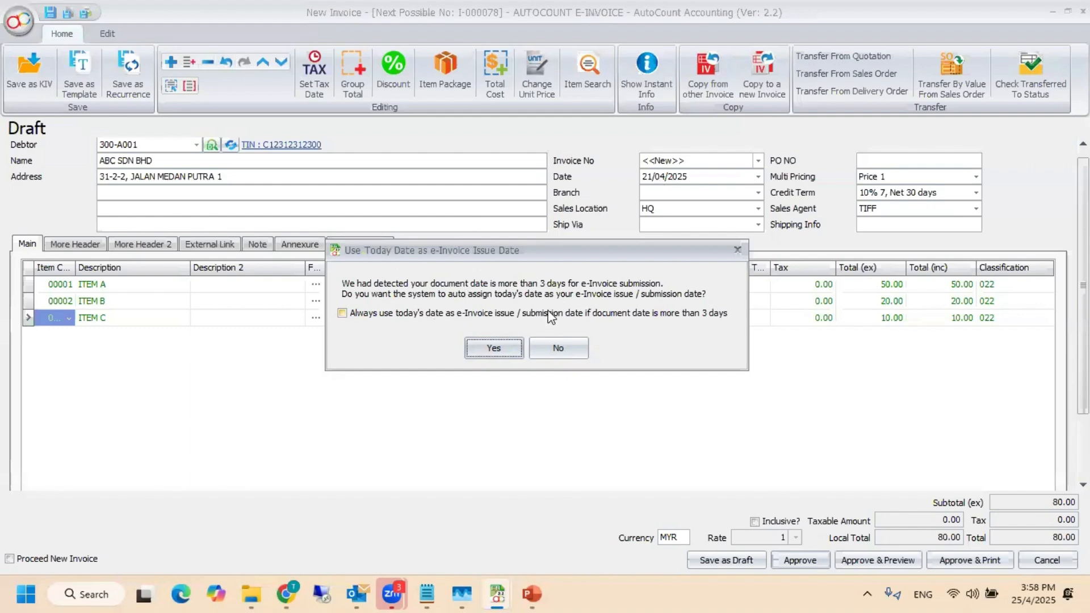
# - Save the invoice with today's date as the e-Invoice issue date, leaving 'always use today' off
pyautogui.click(357, 314)
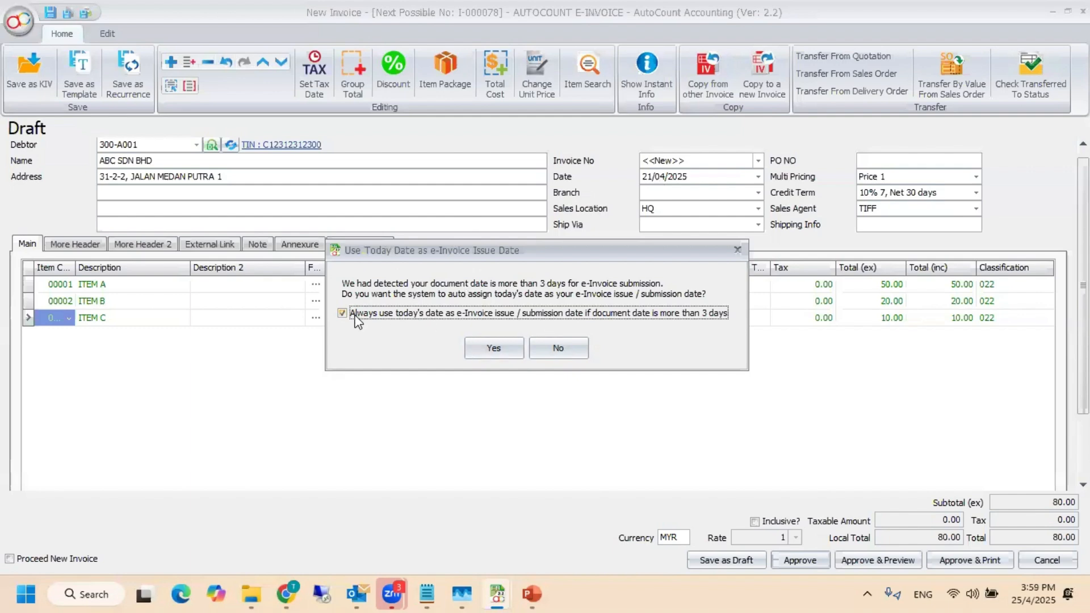
pyautogui.click(356, 317)
pyautogui.click(494, 348)
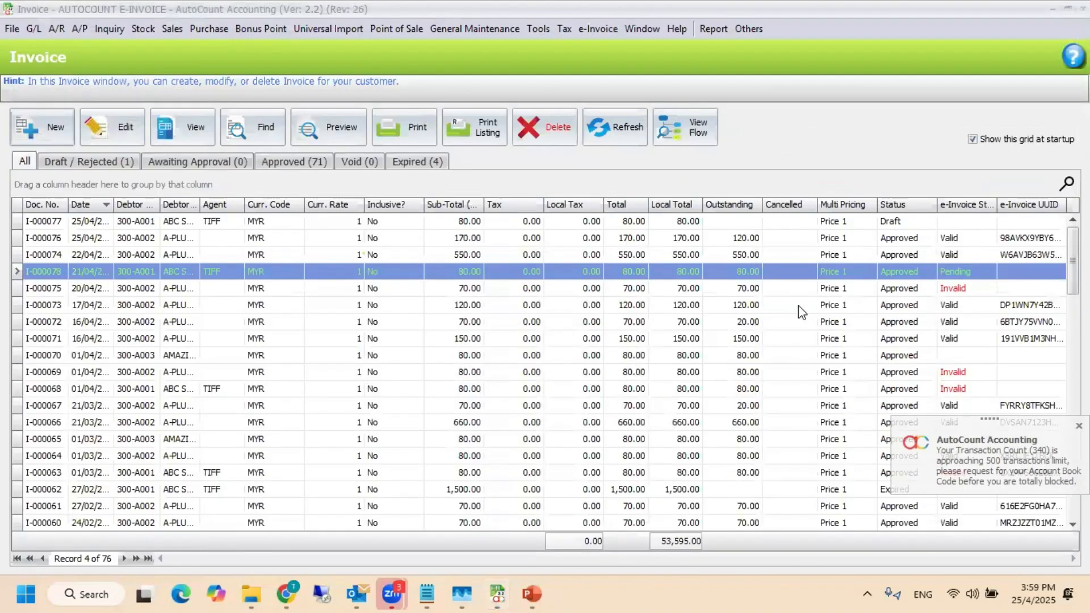
# - Refresh the invoice list repeatedly and open invoice I-000078
pyautogui.click(635, 136)
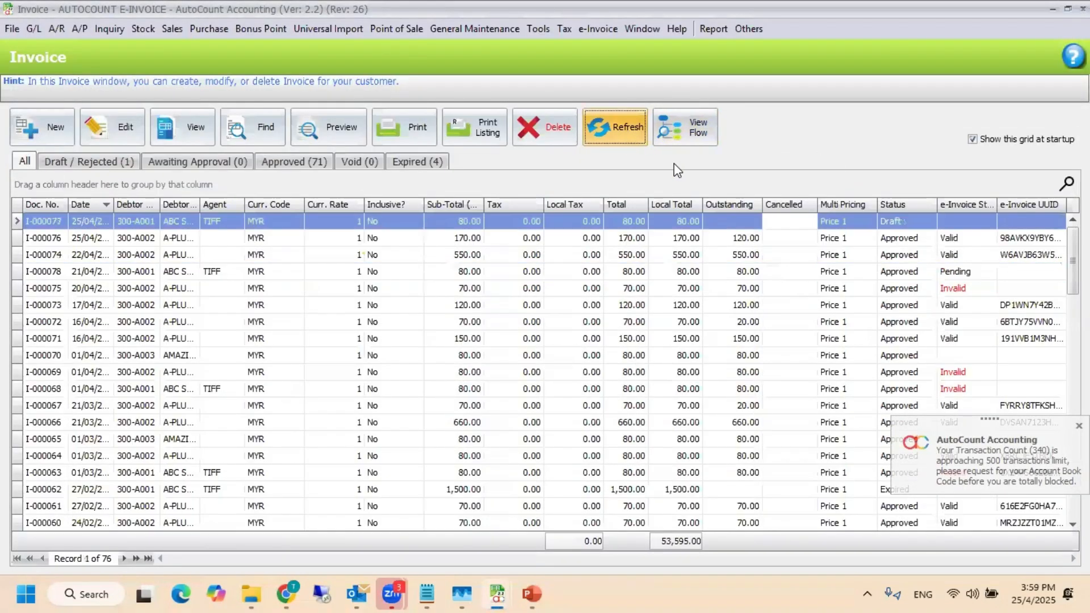
pyautogui.click(624, 273)
pyautogui.click(616, 128)
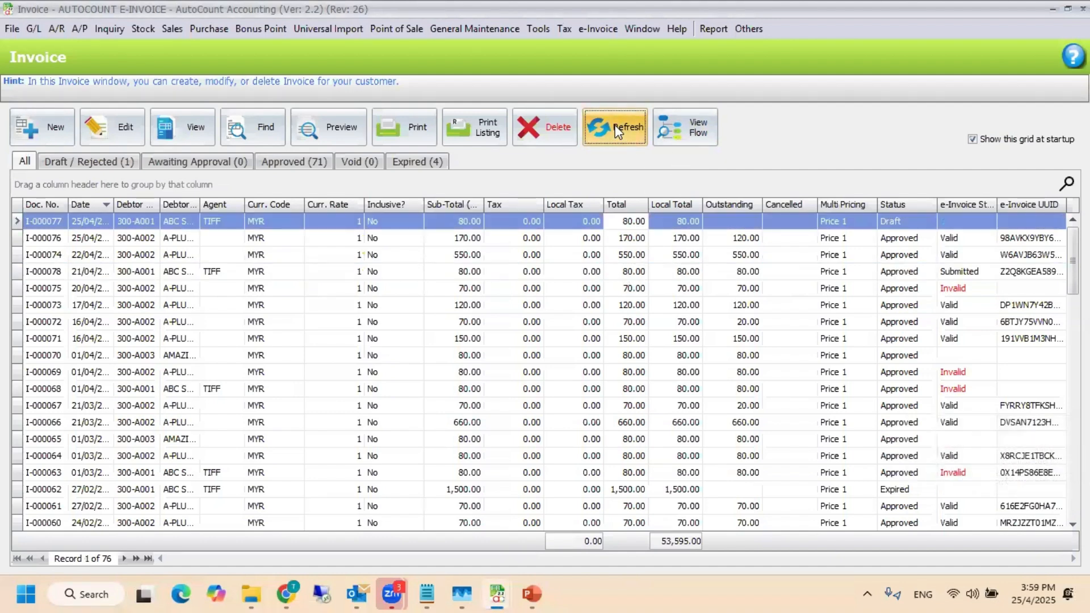
pyautogui.click(616, 129)
pyautogui.click(920, 279)
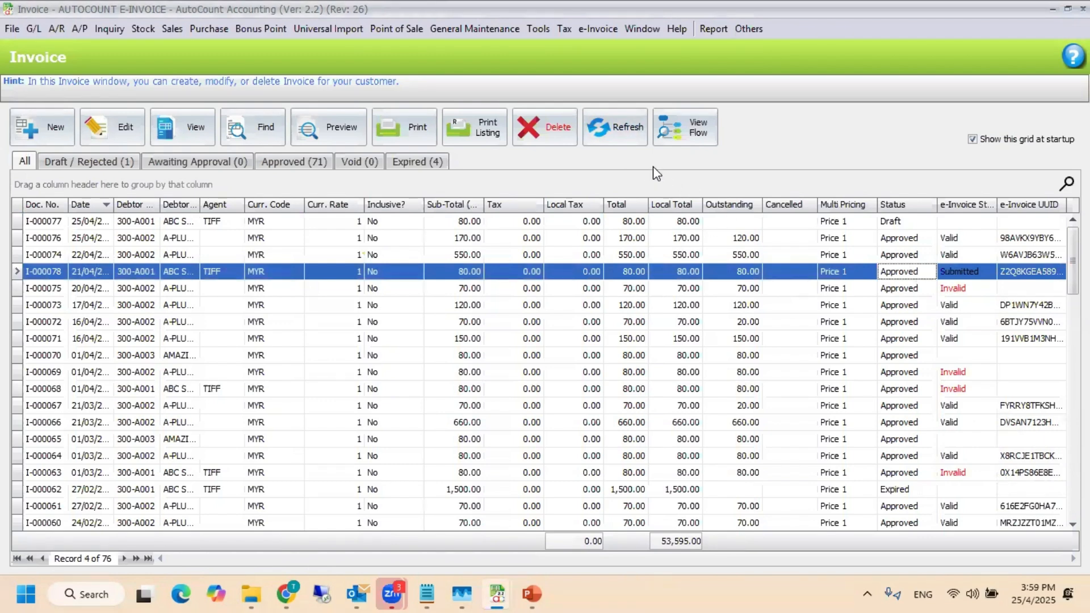
pyautogui.click(625, 131)
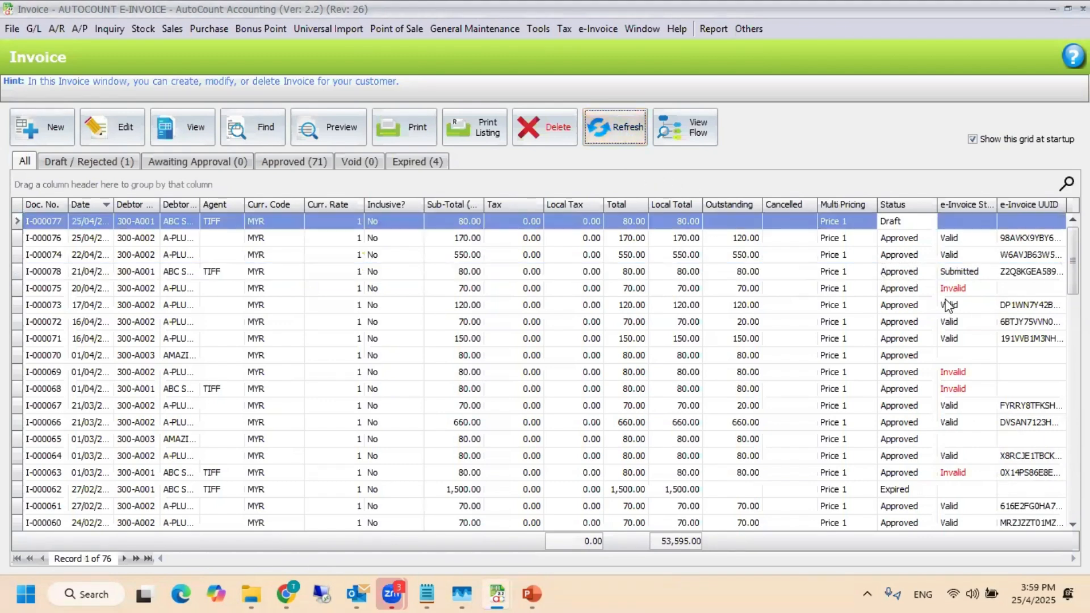
pyautogui.doubleClick(849, 275)
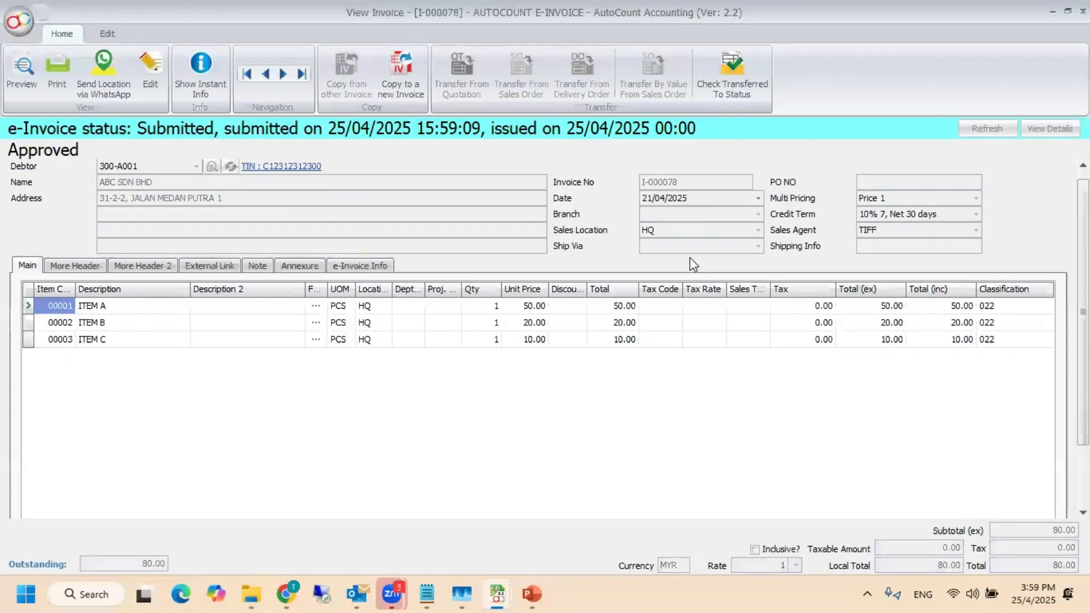
# - Refresh I-000078's e-Invoice status until Submitted, then reload the list with I-000078 selected
pyautogui.click(984, 131)
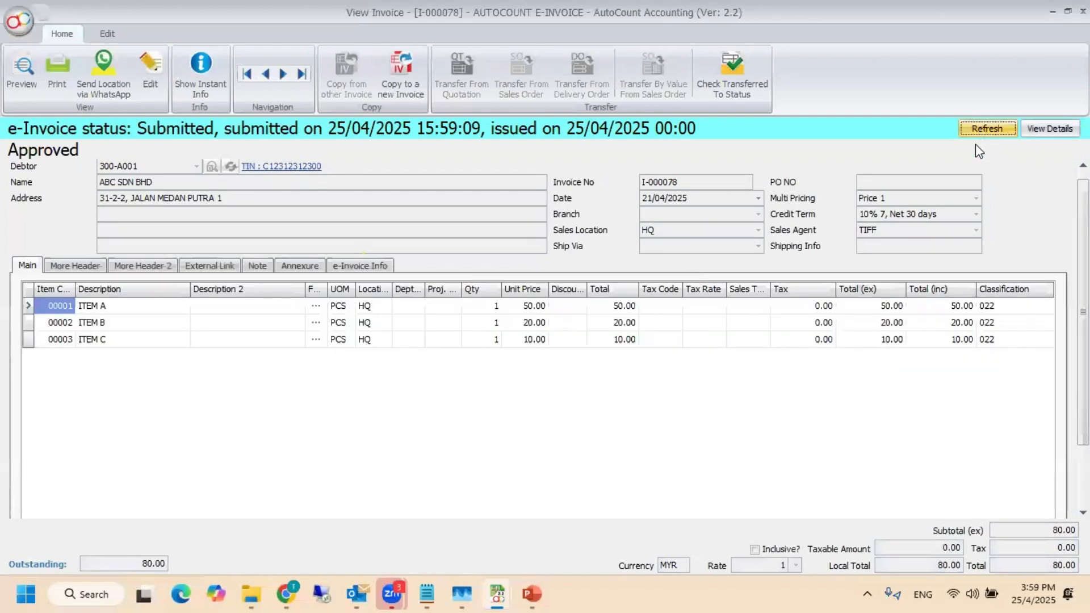
pyautogui.click(973, 126)
pyautogui.click(975, 130)
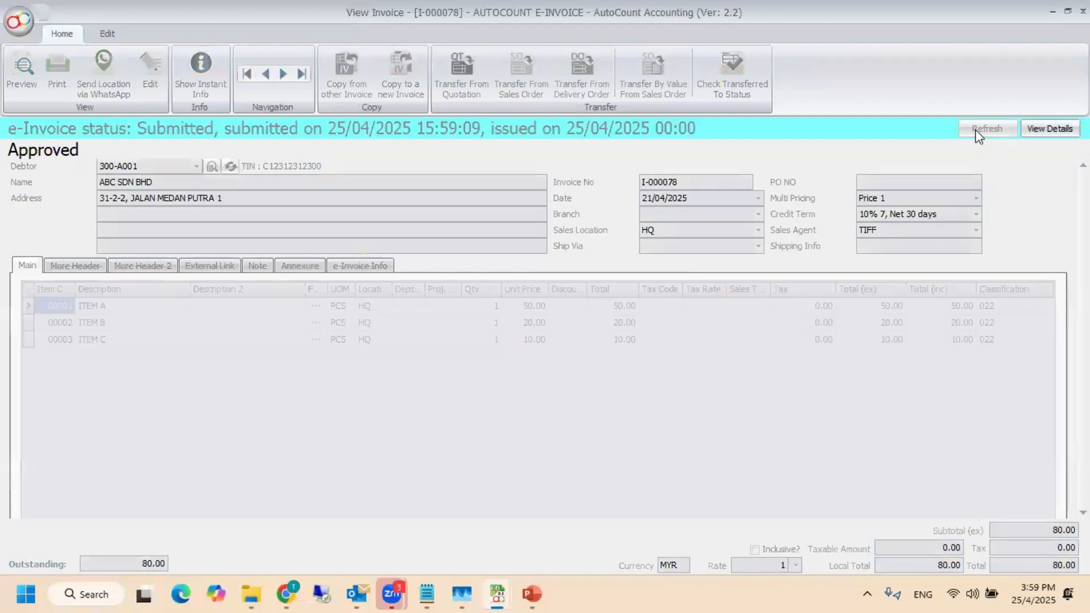
pyautogui.click(1082, 10)
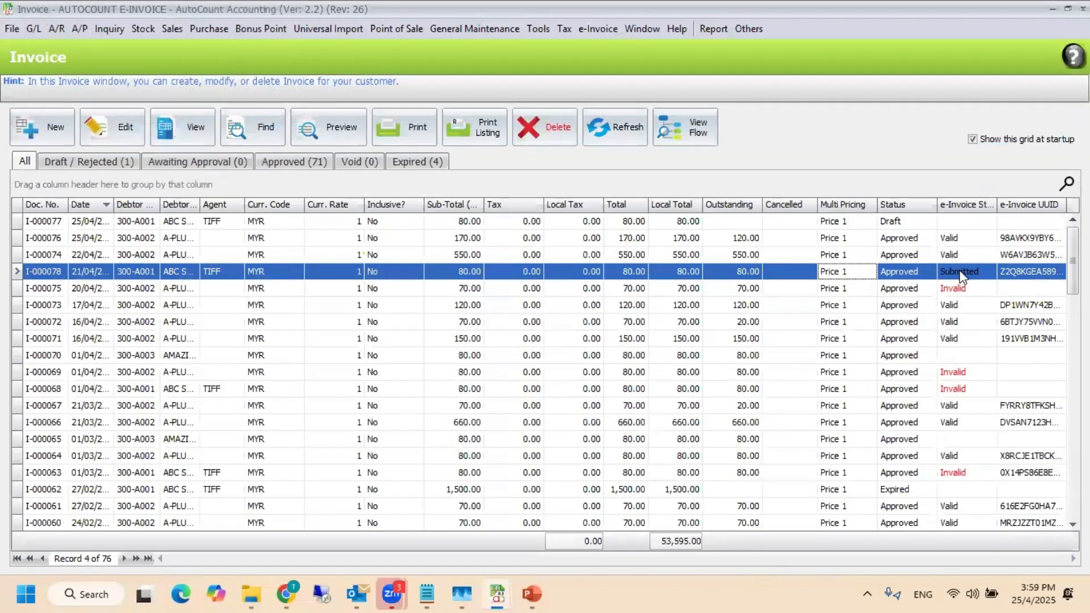
pyautogui.click(614, 127)
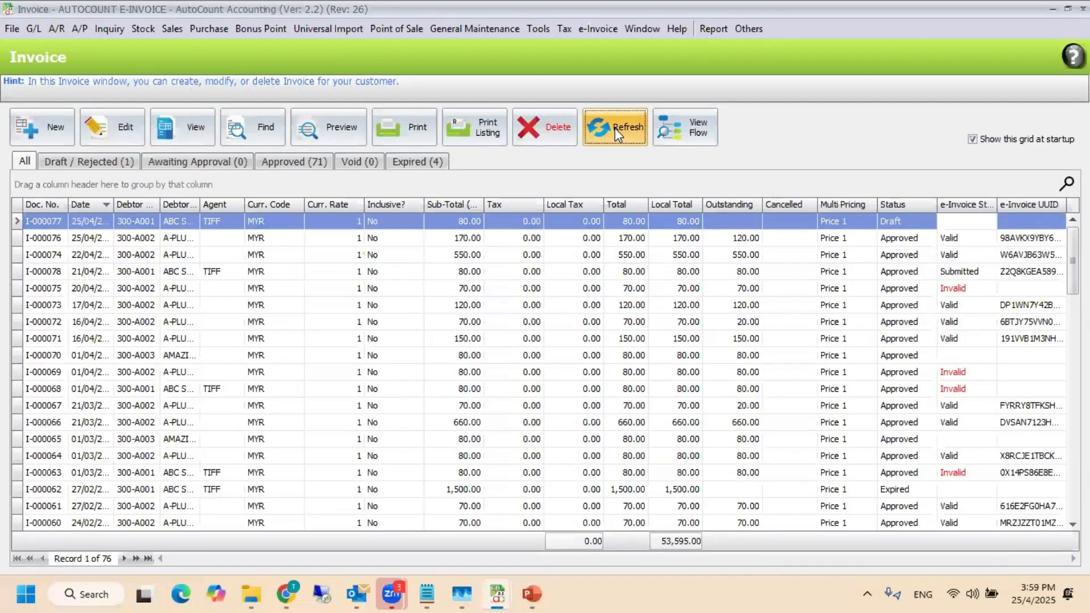
pyautogui.click(645, 272)
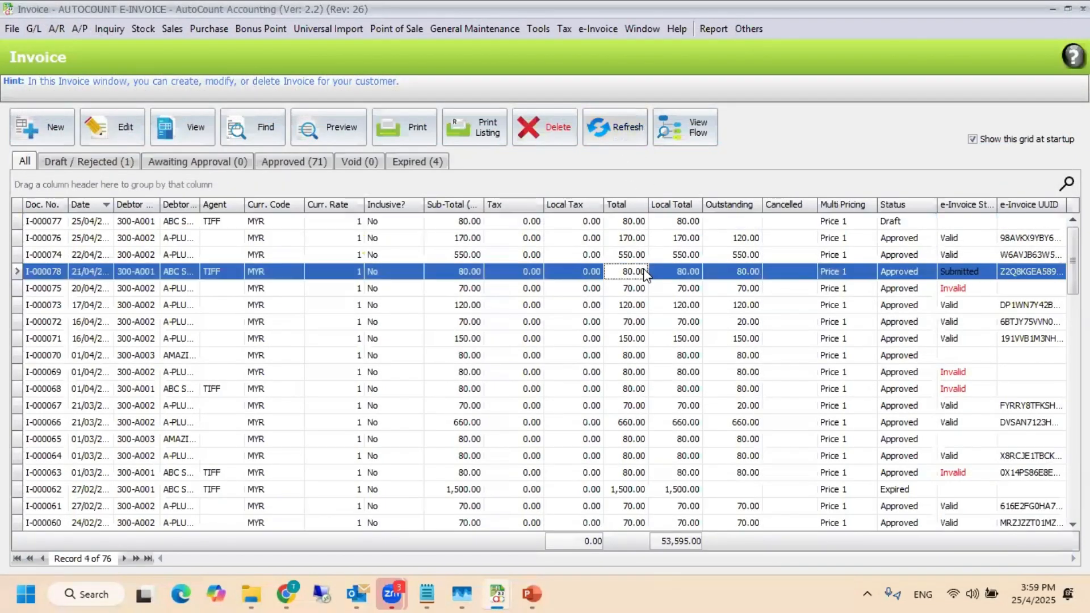
pyautogui.click(581, 277)
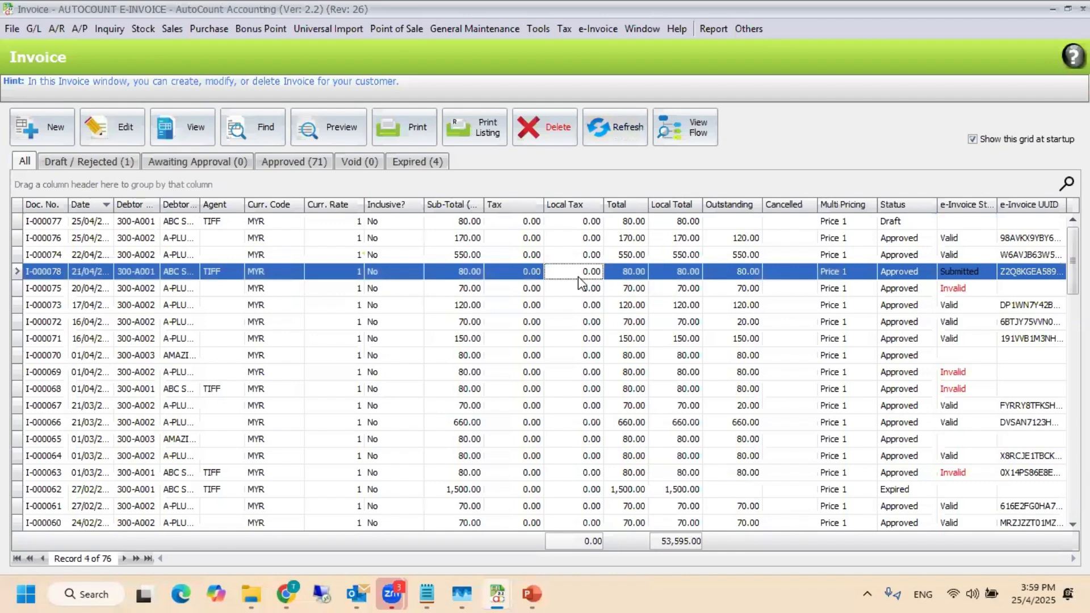
pyautogui.click(123, 134)
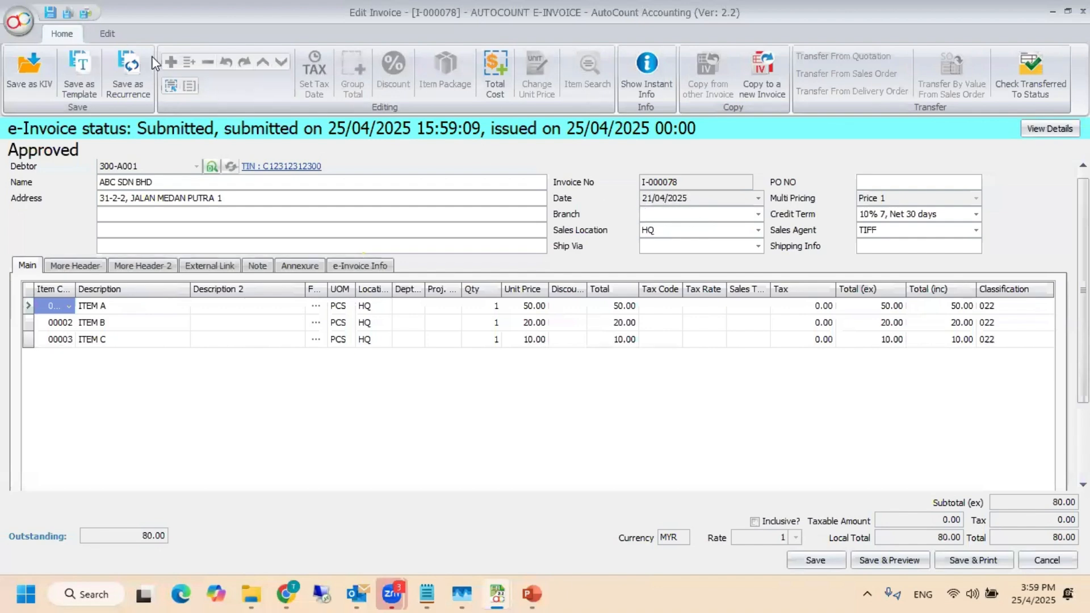
pyautogui.click(107, 34)
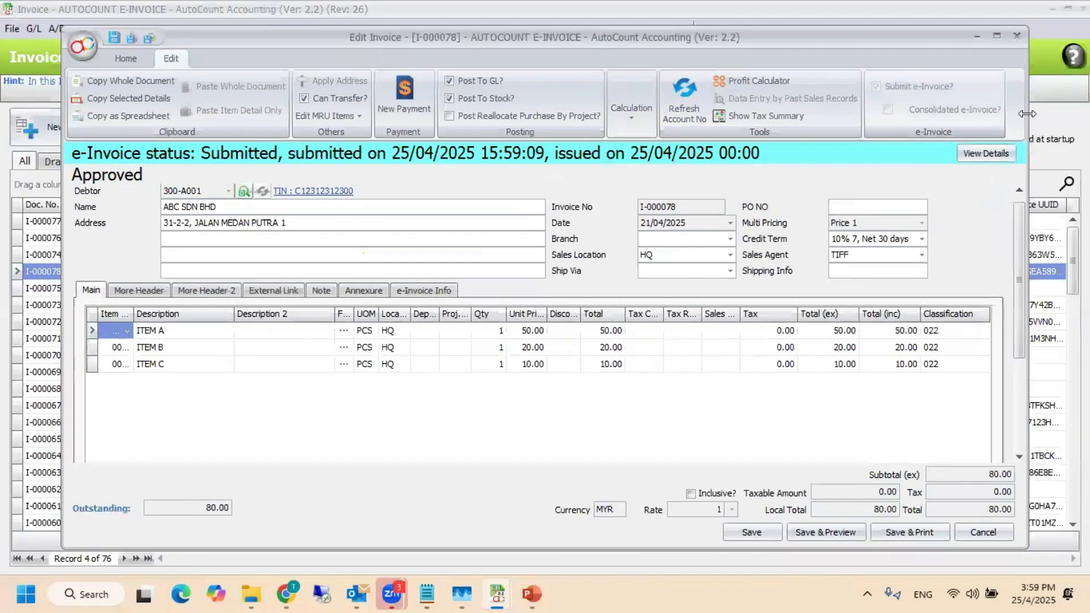
pyautogui.click(1050, 128)
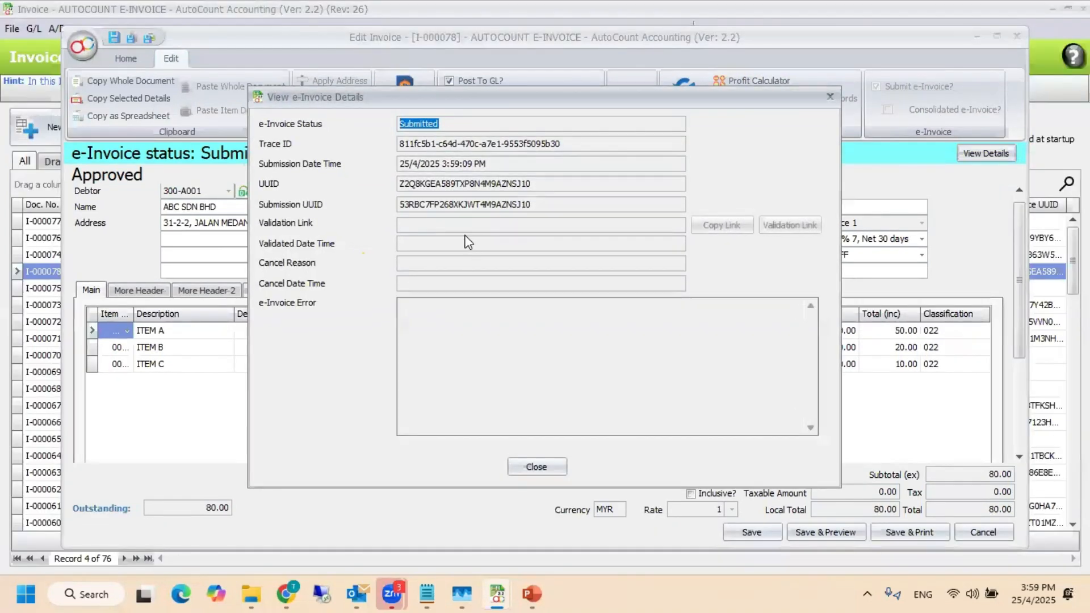
pyautogui.click(409, 164)
pyautogui.tripleClick(479, 164)
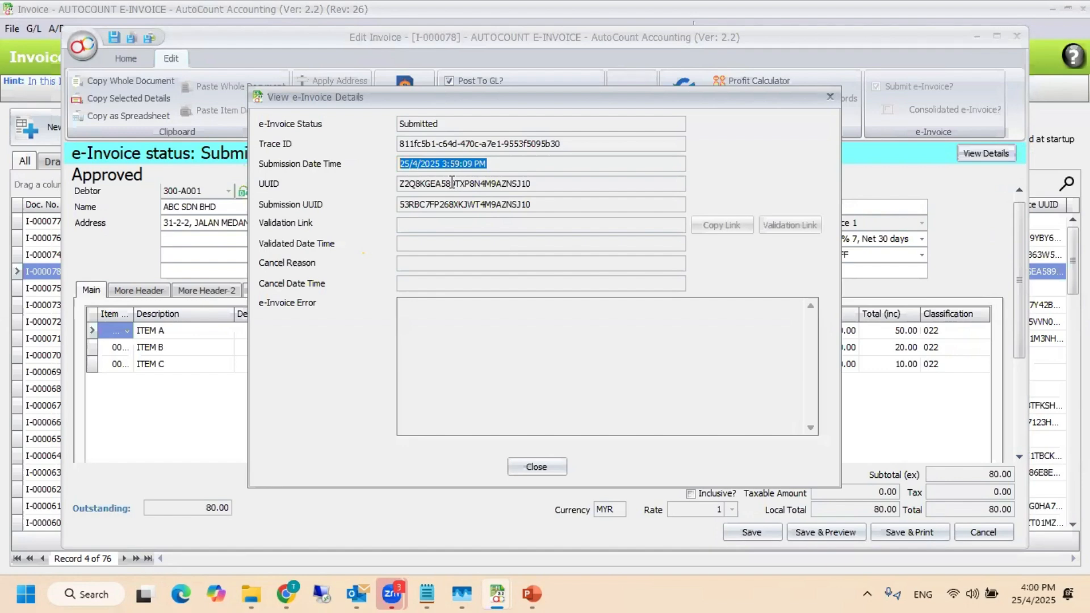
pyautogui.click(830, 96)
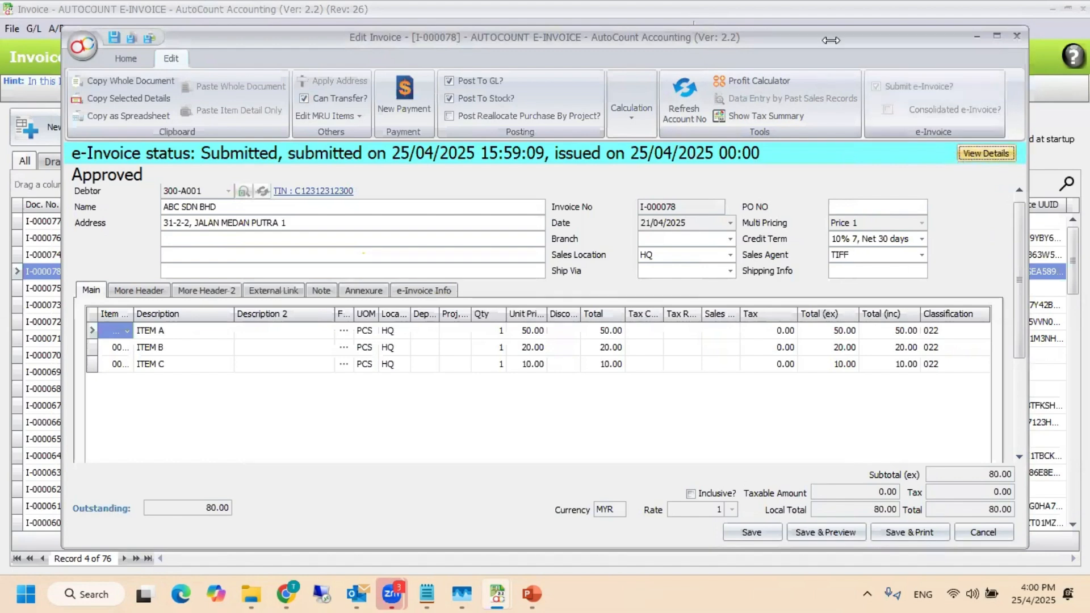
pyautogui.moveTo(831, 40); pyautogui.dragTo(816, 89)
pyautogui.click(1004, 86)
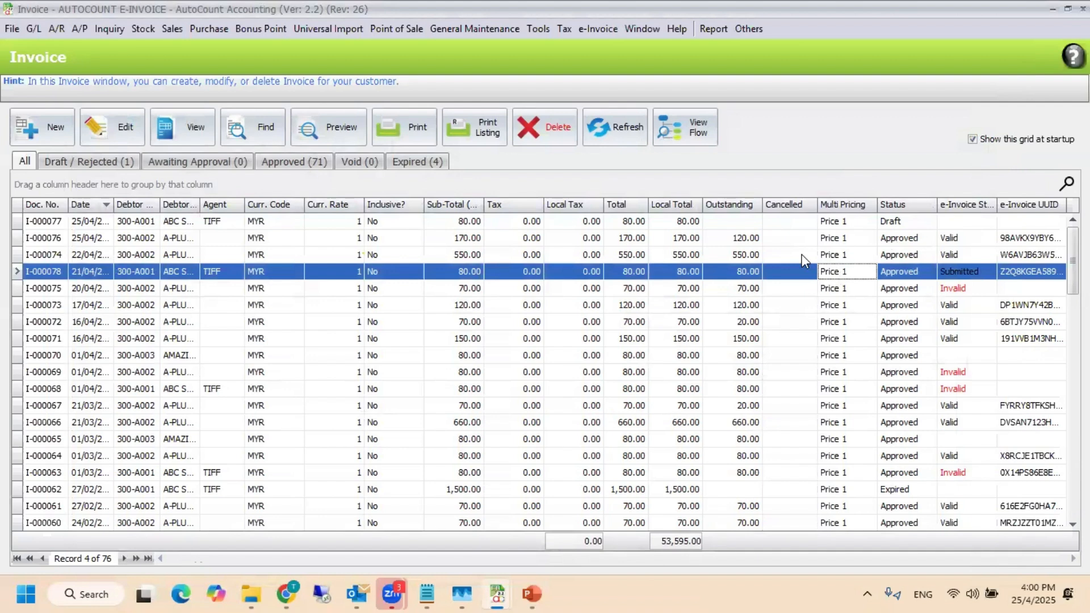
# - Refresh the invoice list a few times to update I-000078's e-Invoice status
pyautogui.click(622, 130)
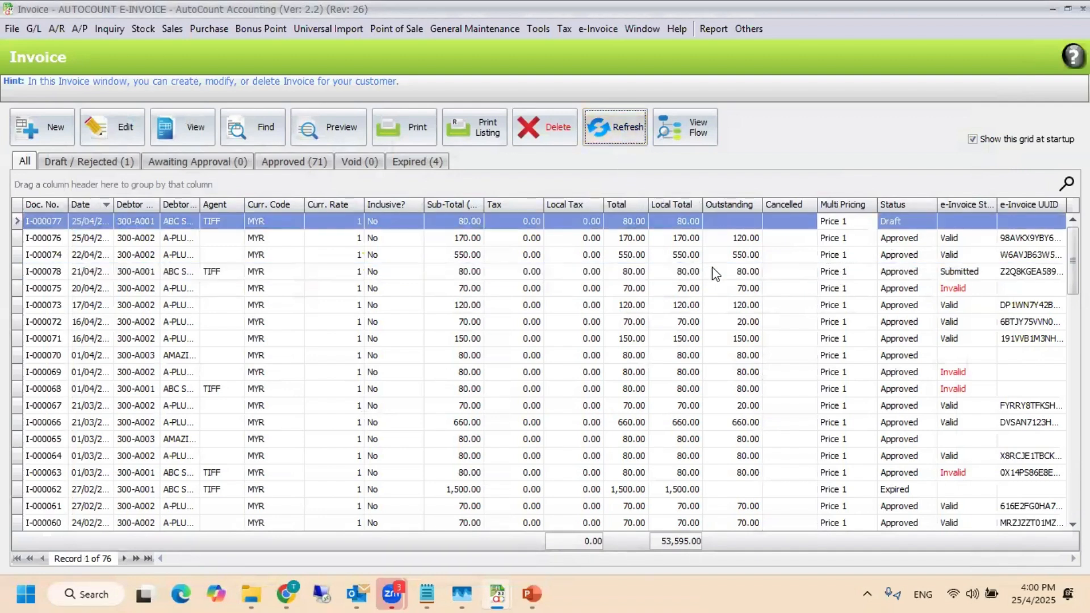
pyautogui.click(624, 132)
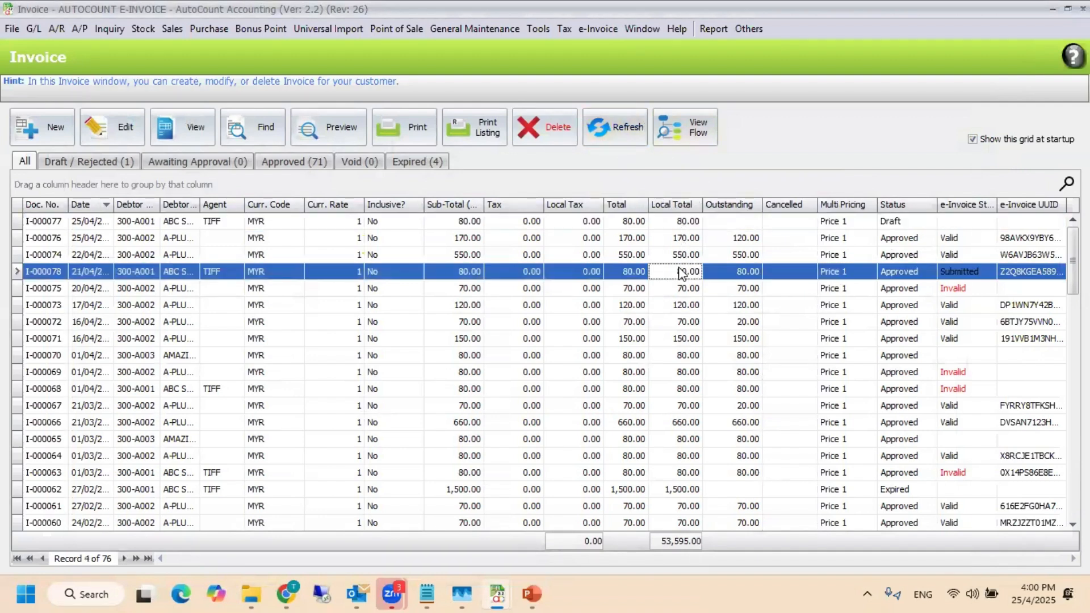
pyautogui.click(625, 137)
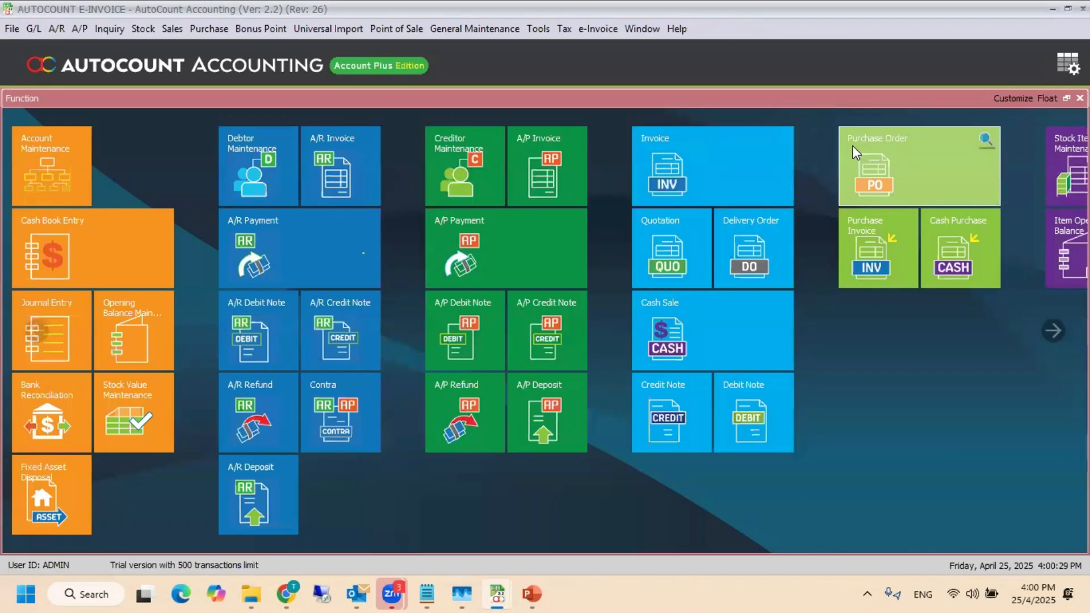
# - View the e-Invoice page under Tools > Options > Country & Tax, then close Options
pyautogui.click(536, 29)
pyautogui.click(603, 492)
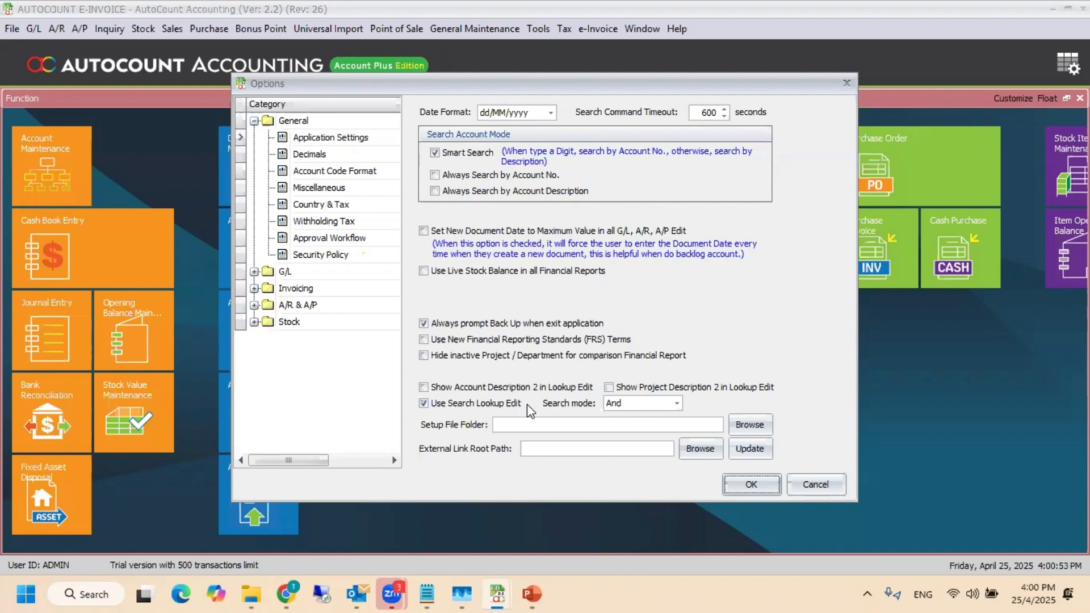
pyautogui.click(346, 209)
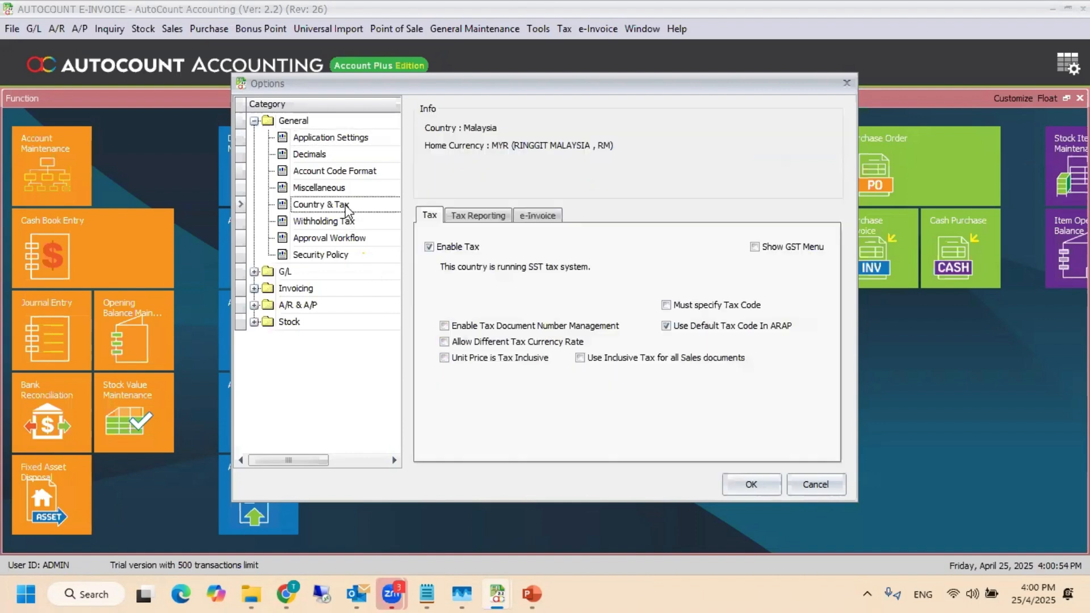
pyautogui.click(555, 219)
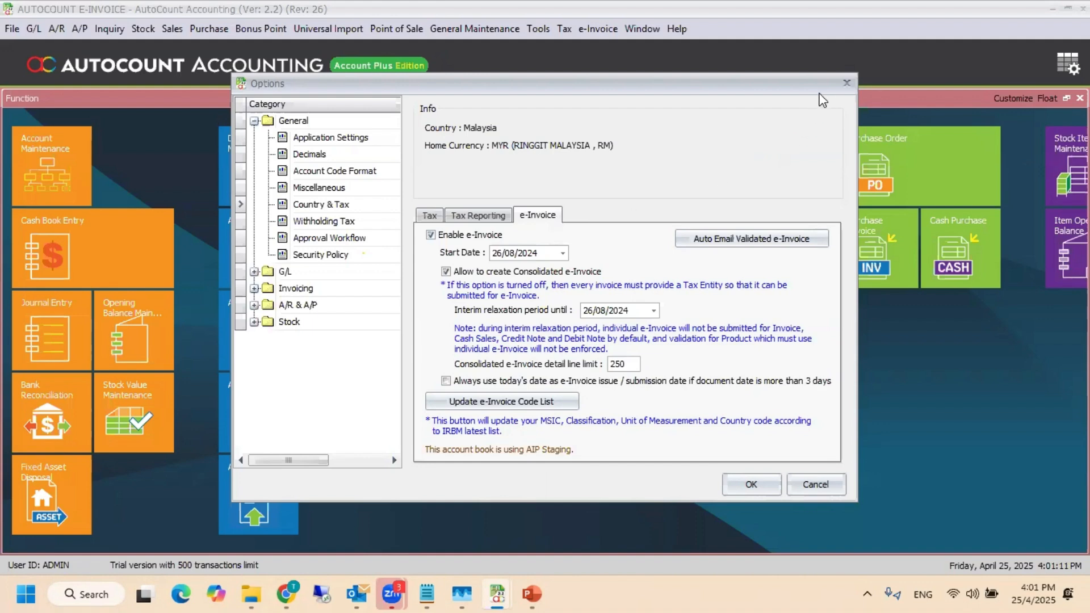
pyautogui.click(840, 85)
# - Return to the e-Invoice options and bring up the Auto Email Validated e-Invoice settings
pyautogui.click(544, 32)
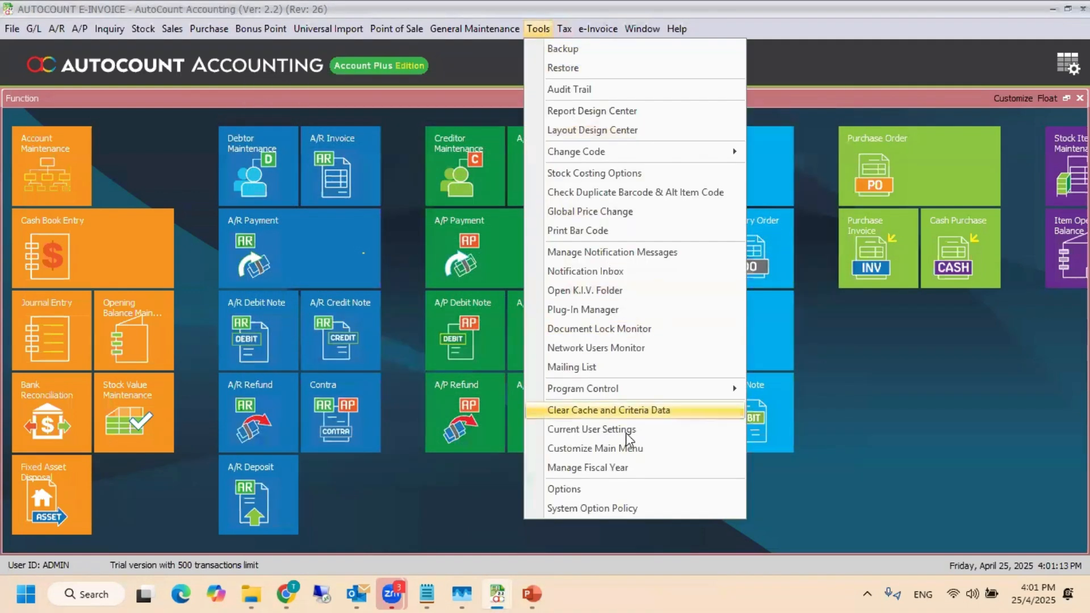
pyautogui.click(543, 491)
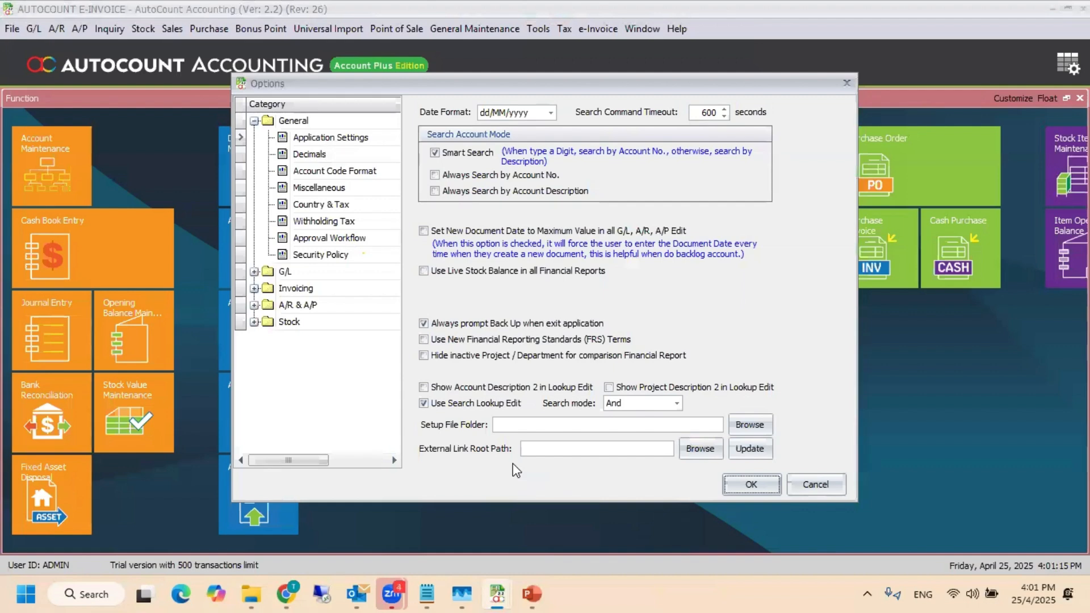
pyautogui.click(343, 206)
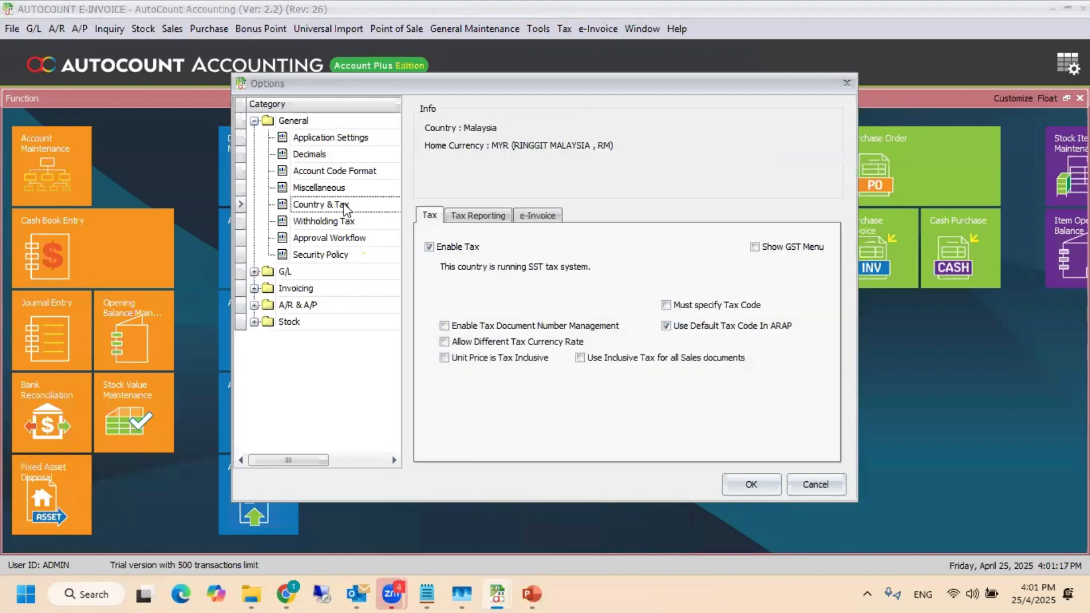
pyautogui.click(553, 217)
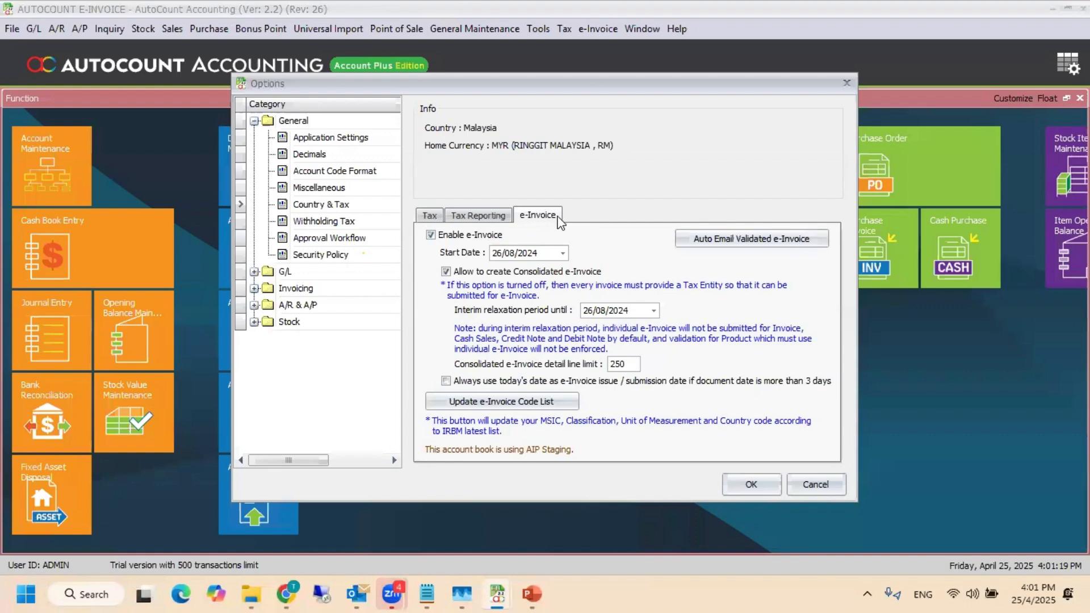
pyautogui.click(704, 243)
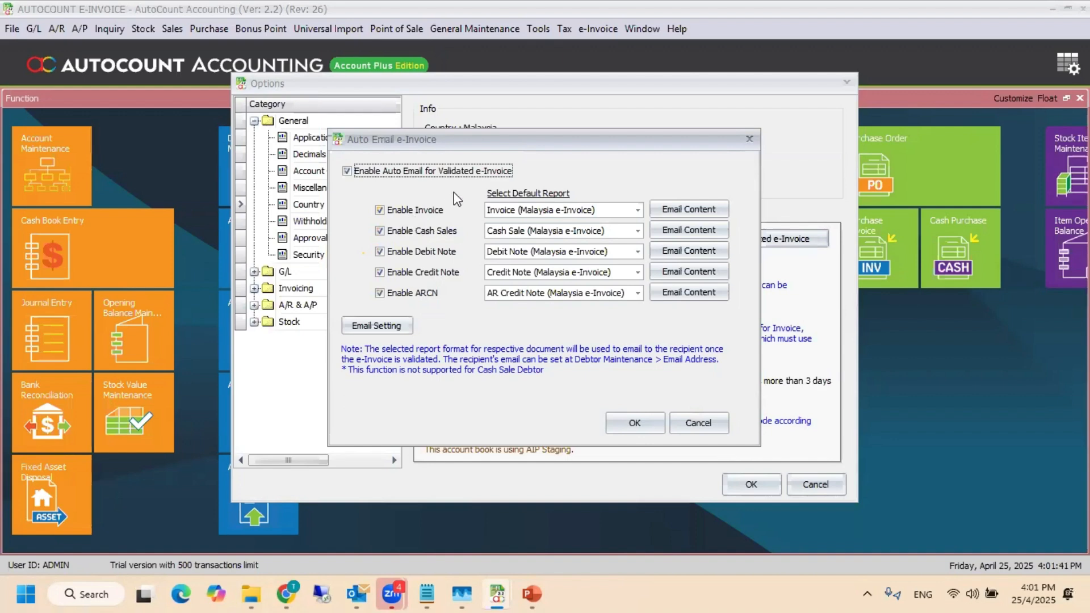
# - Review the Invoice and Cash Sale report choices, keeping the defaults including Cash Sale (Malaysia e-Invoice)
pyautogui.click(636, 211)
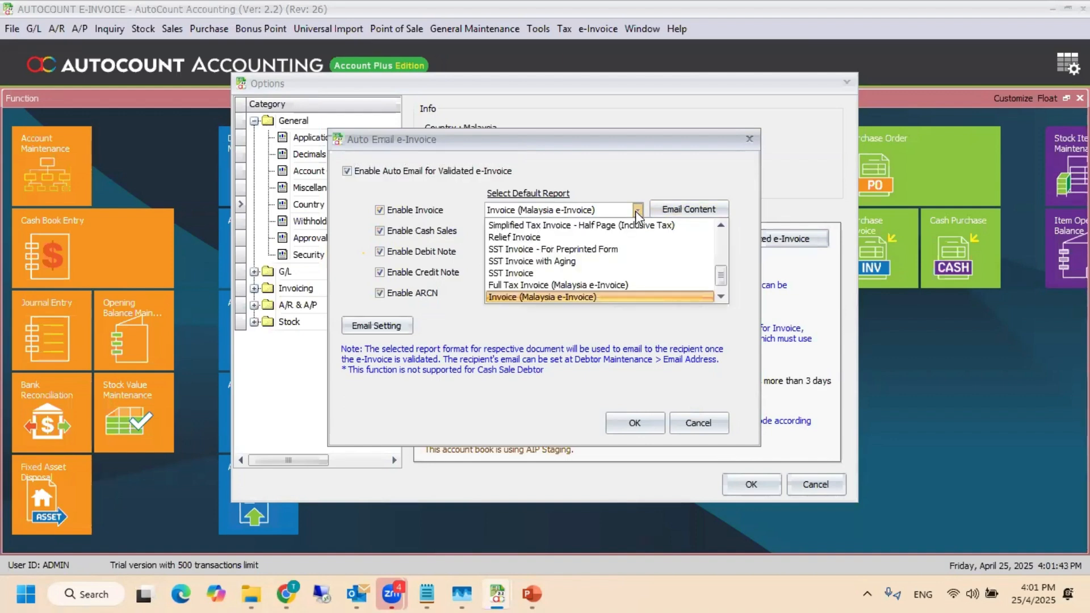
pyautogui.click(635, 209)
pyautogui.click(639, 231)
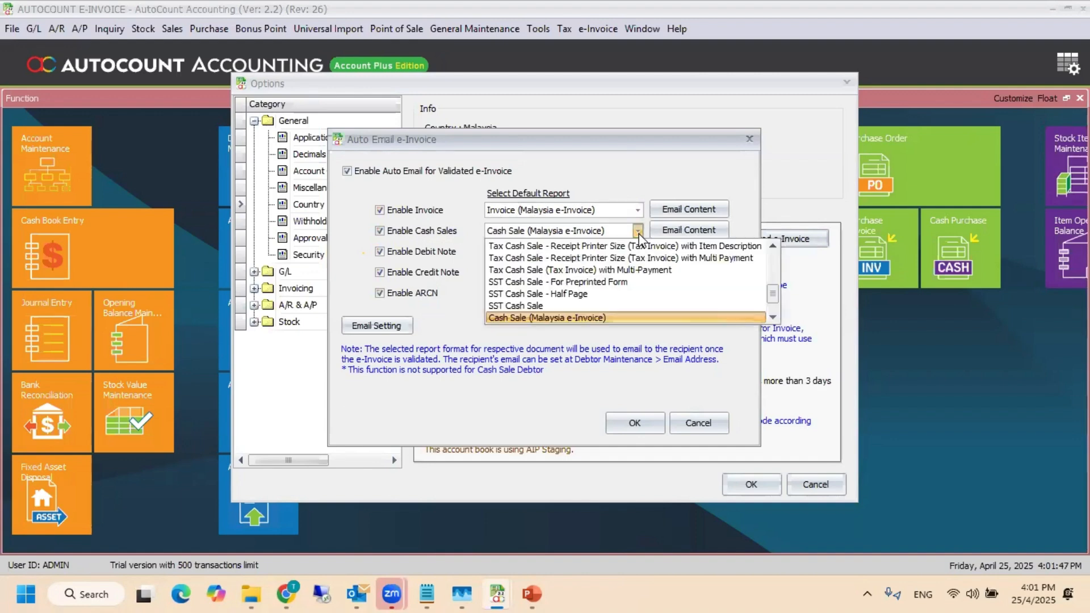
pyautogui.click(639, 231)
pyautogui.click(638, 210)
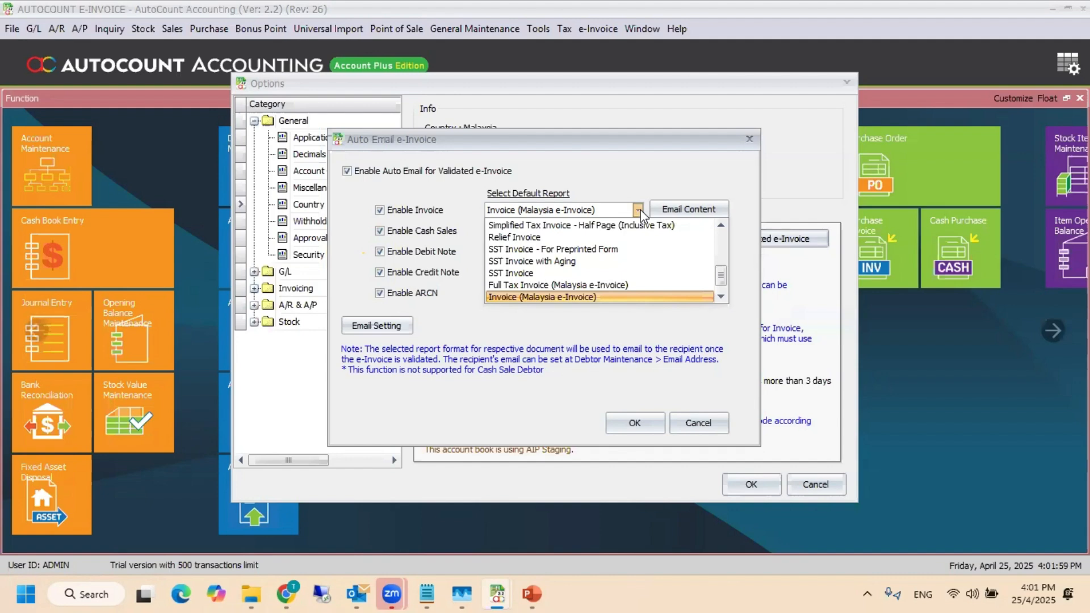
pyautogui.click(639, 210)
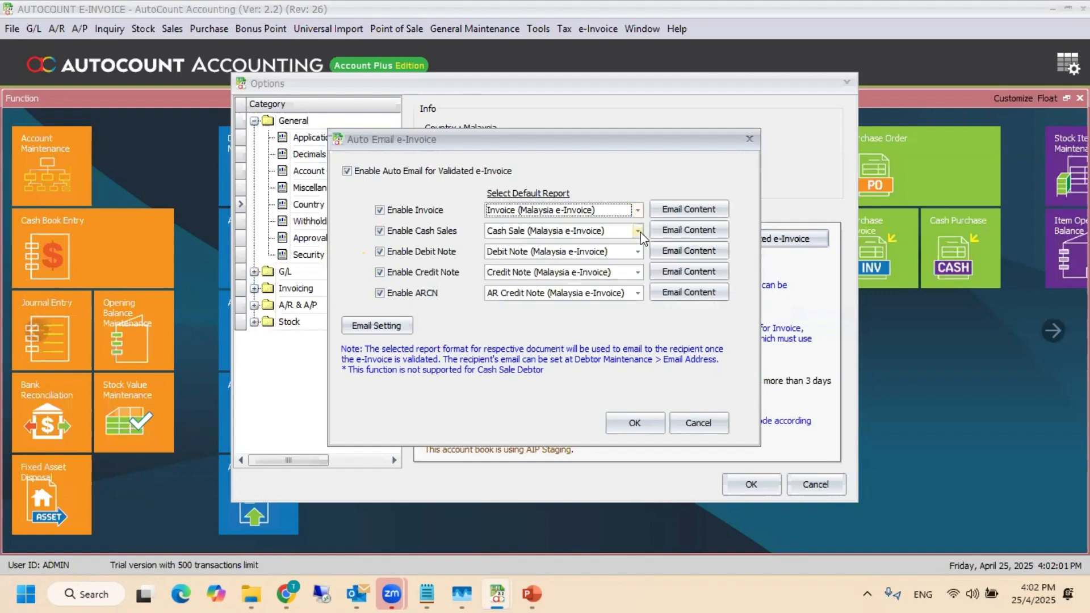
pyautogui.click(639, 231)
pyautogui.click(639, 233)
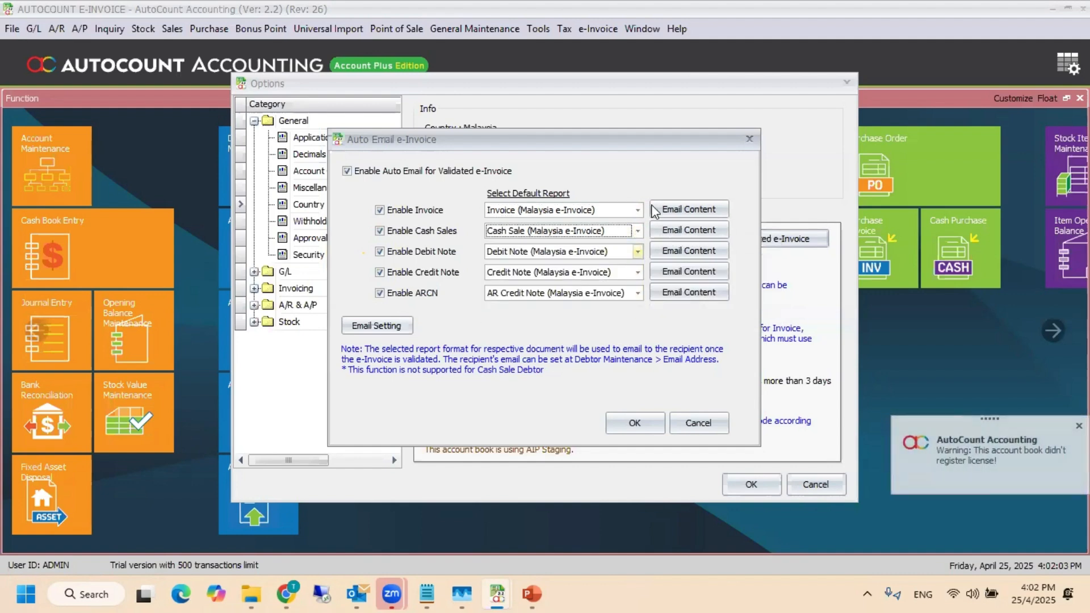
# - Review the invoice e-mail subject and body placeholders, DocNo and CompanyName, then accept the template
pyautogui.click(694, 212)
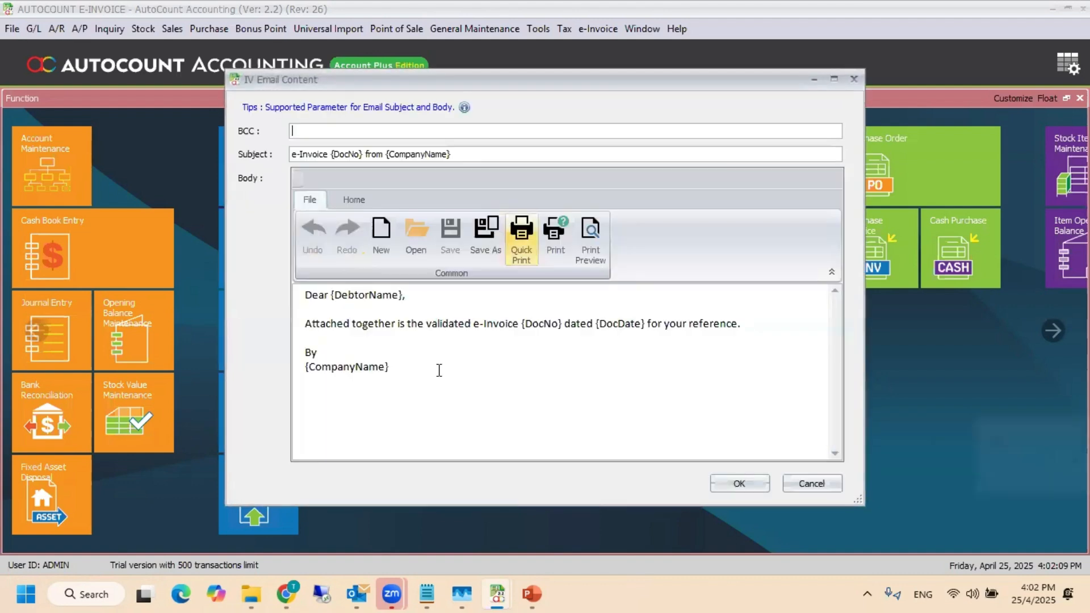
pyautogui.click(299, 293)
pyautogui.hotkey('ctrl', 'a')
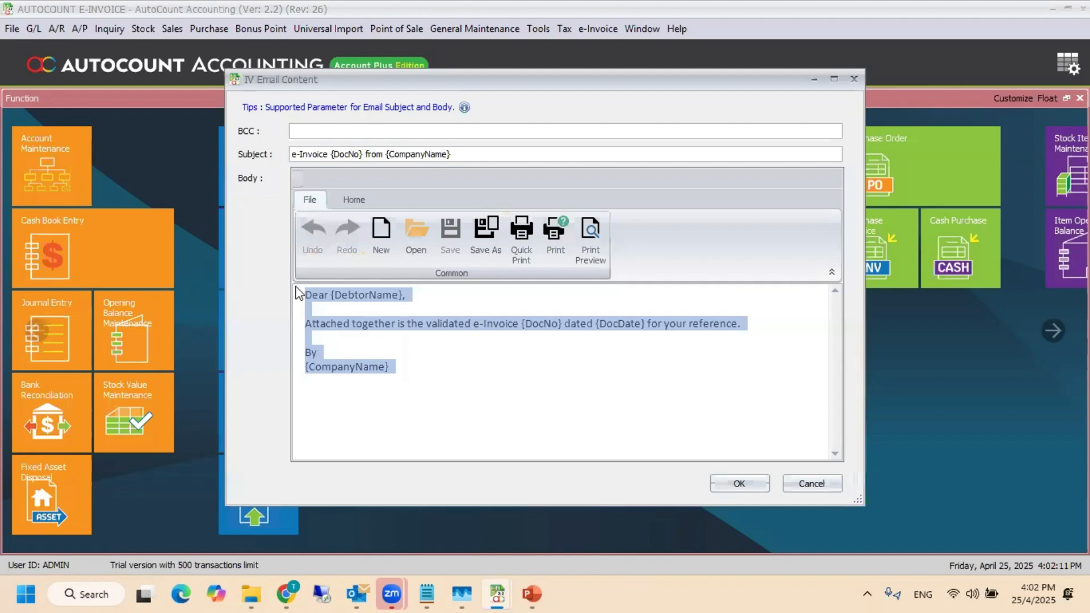
pyautogui.click(372, 332)
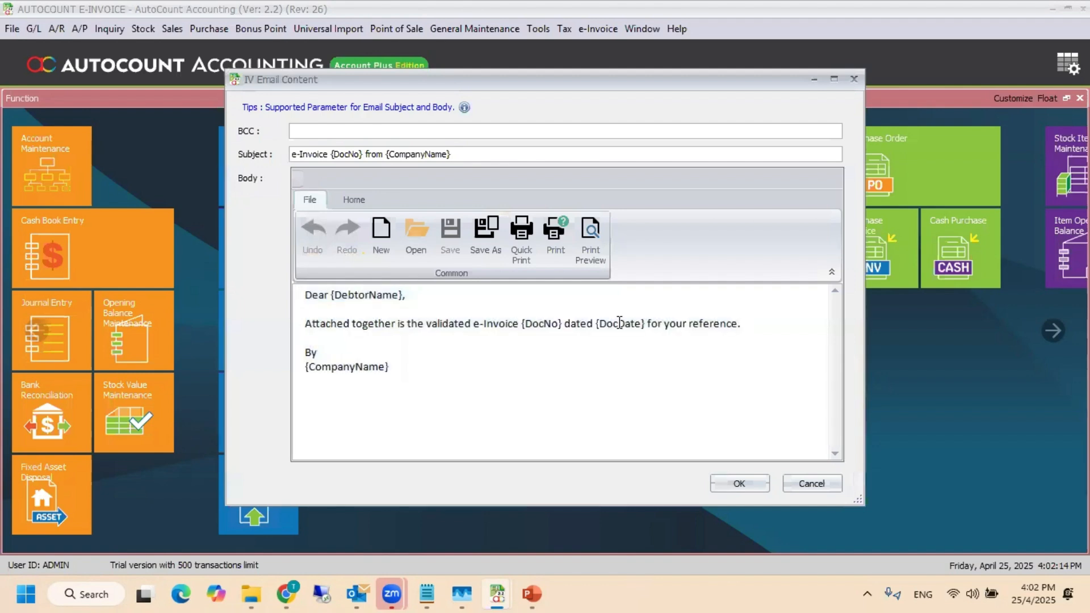
pyautogui.moveTo(618, 323); pyautogui.dragTo(311, 323)
pyautogui.moveTo(469, 155); pyautogui.dragTo(258, 162)
pyautogui.moveTo(362, 154); pyautogui.dragTo(331, 155)
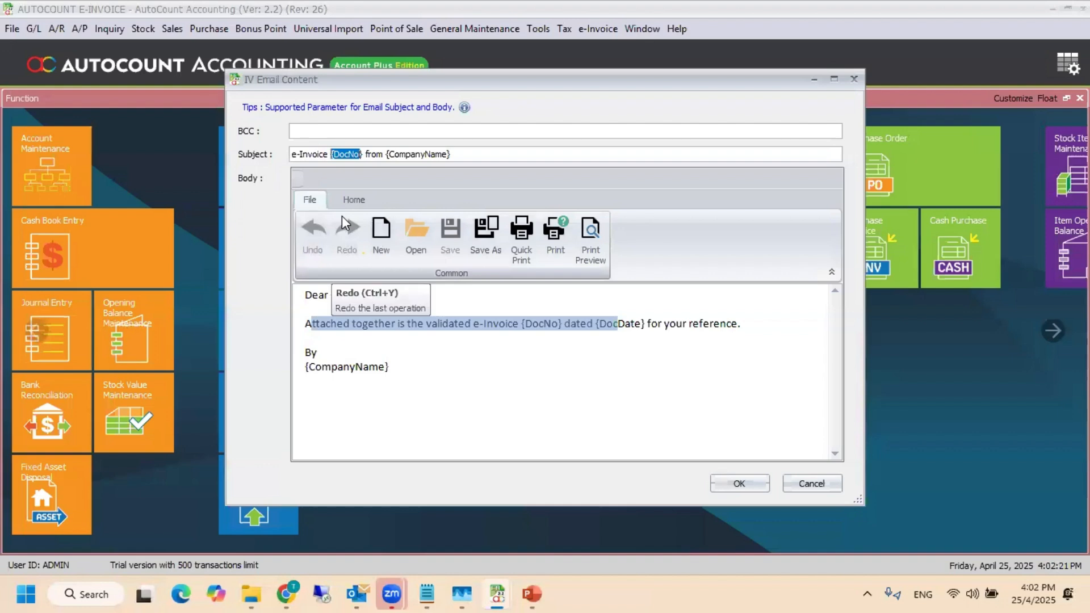
pyautogui.moveTo(386, 153); pyautogui.dragTo(453, 154)
pyautogui.moveTo(361, 155); pyautogui.dragTo(327, 161)
pyautogui.moveTo(385, 154); pyautogui.dragTo(468, 158)
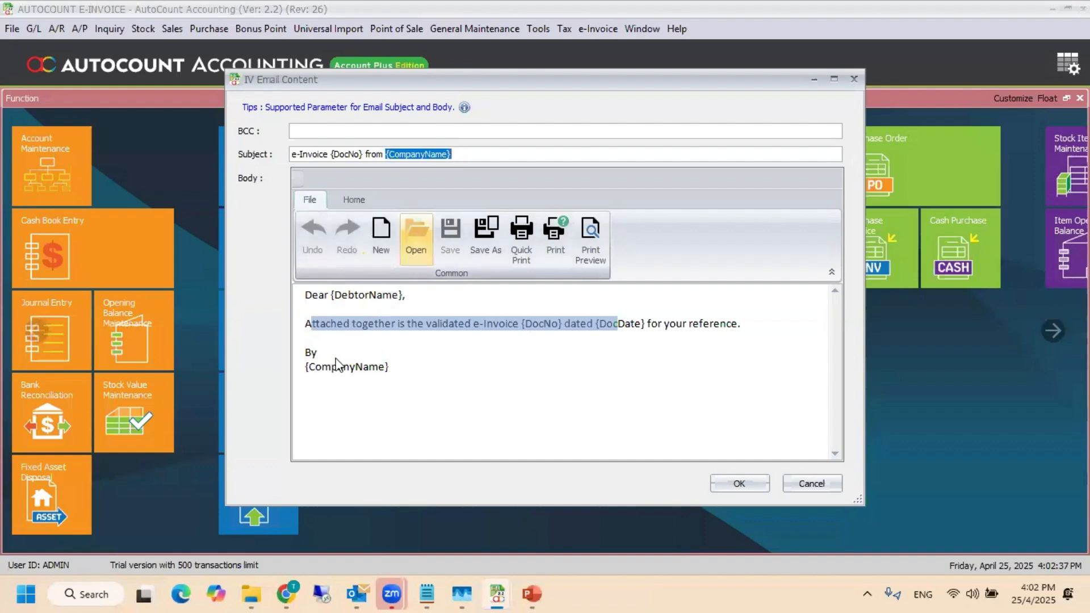
pyautogui.moveTo(356, 325); pyautogui.dragTo(307, 329)
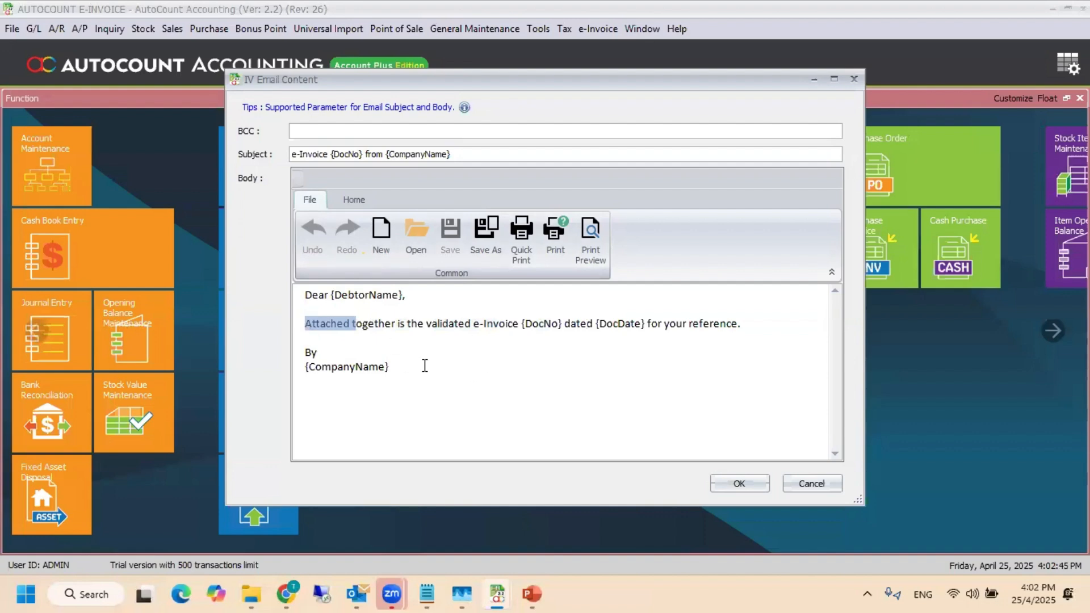
pyautogui.click(713, 484)
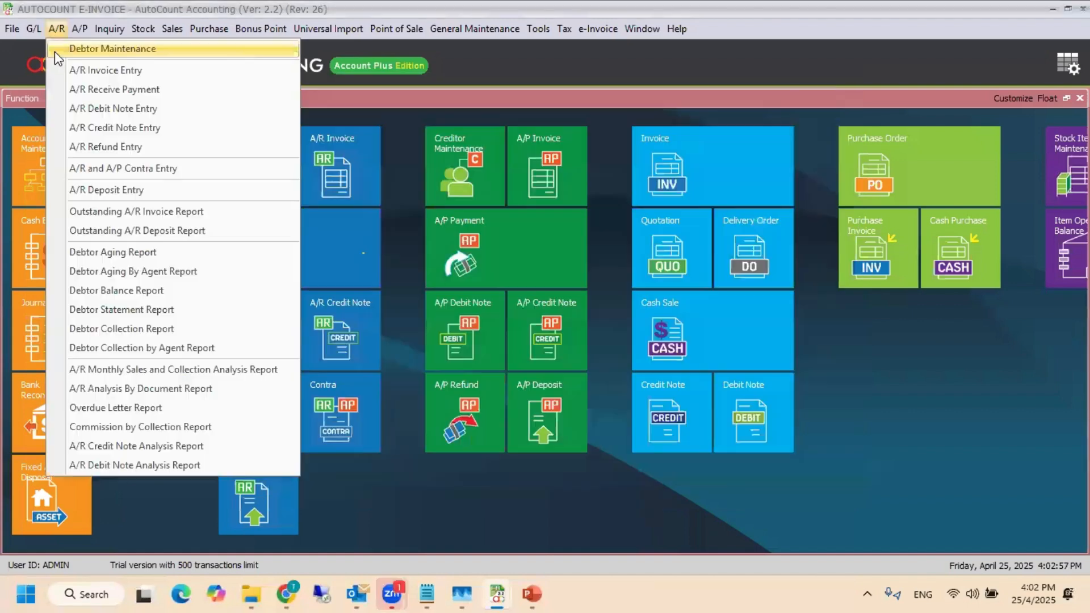
# - Check ABC SDN BHD's e-mail address in Debtor Maintenance and close it unchanged
pyautogui.click(55, 50)
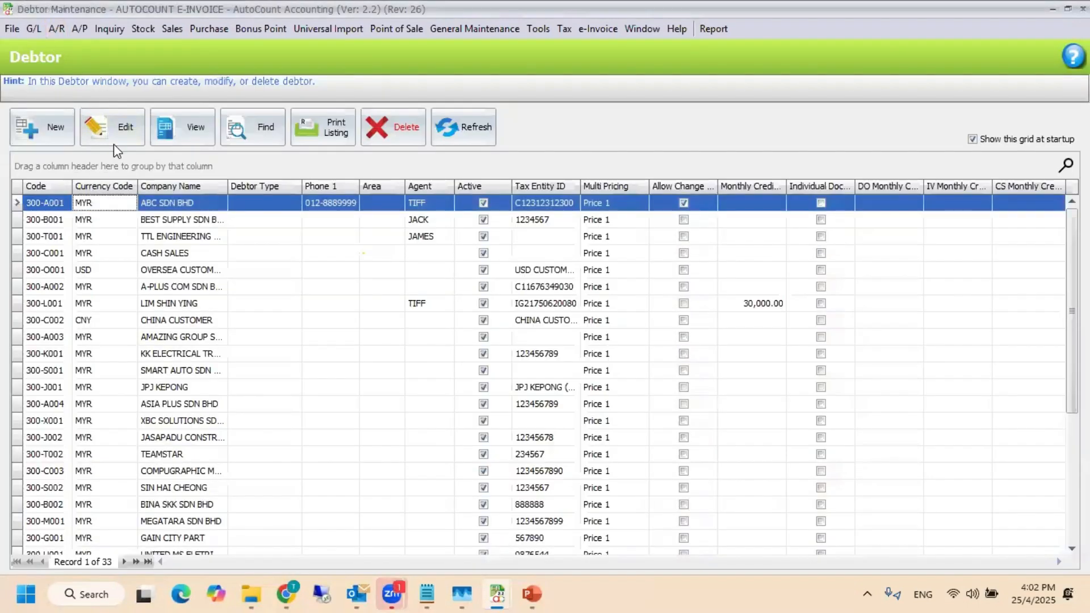
pyautogui.click(115, 131)
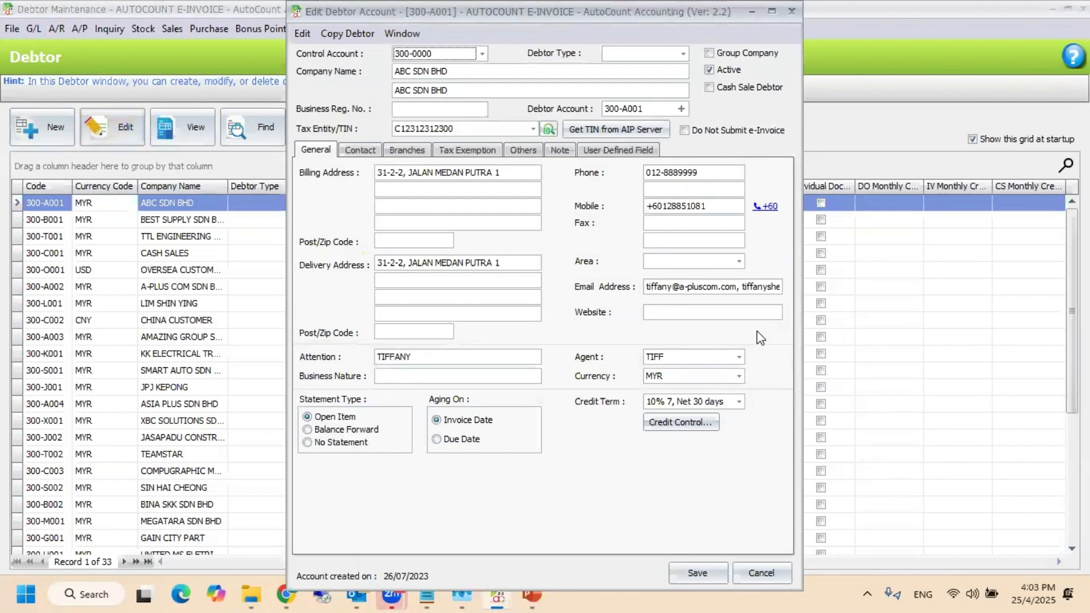
pyautogui.moveTo(649, 287); pyautogui.dragTo(777, 288)
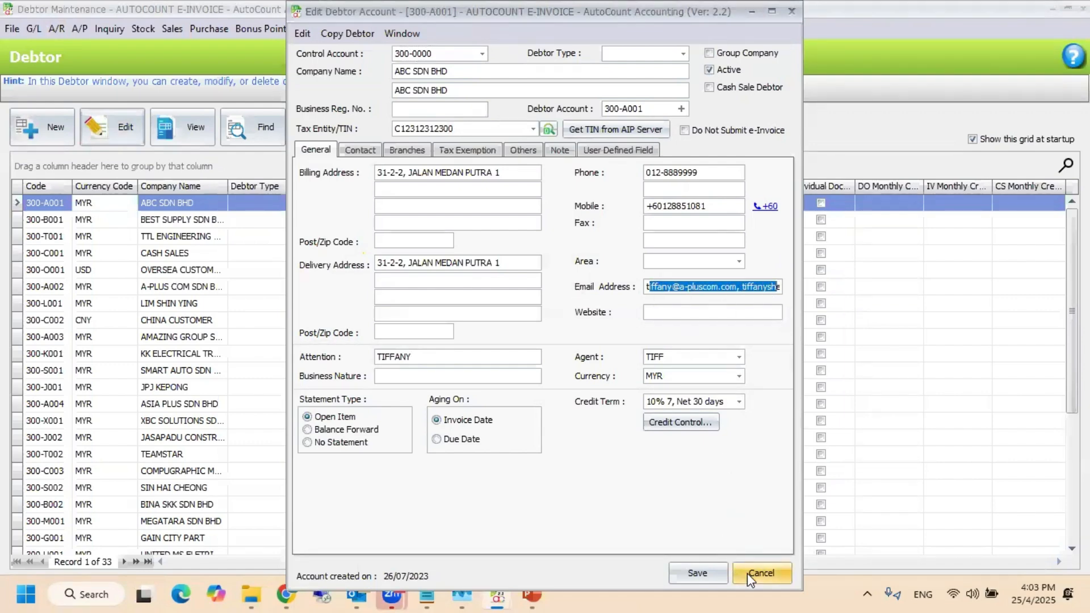
pyautogui.click(763, 573)
# - Check the USD CUSTOMER tax entity's e-mail address and close it unchanged
pyautogui.click(564, 29)
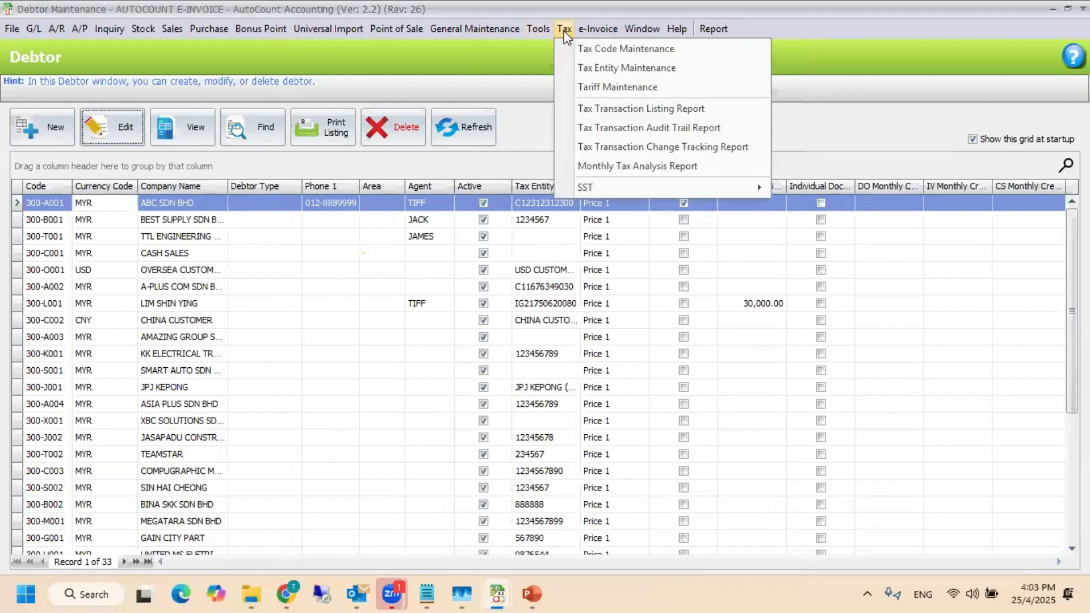
pyautogui.click(569, 61)
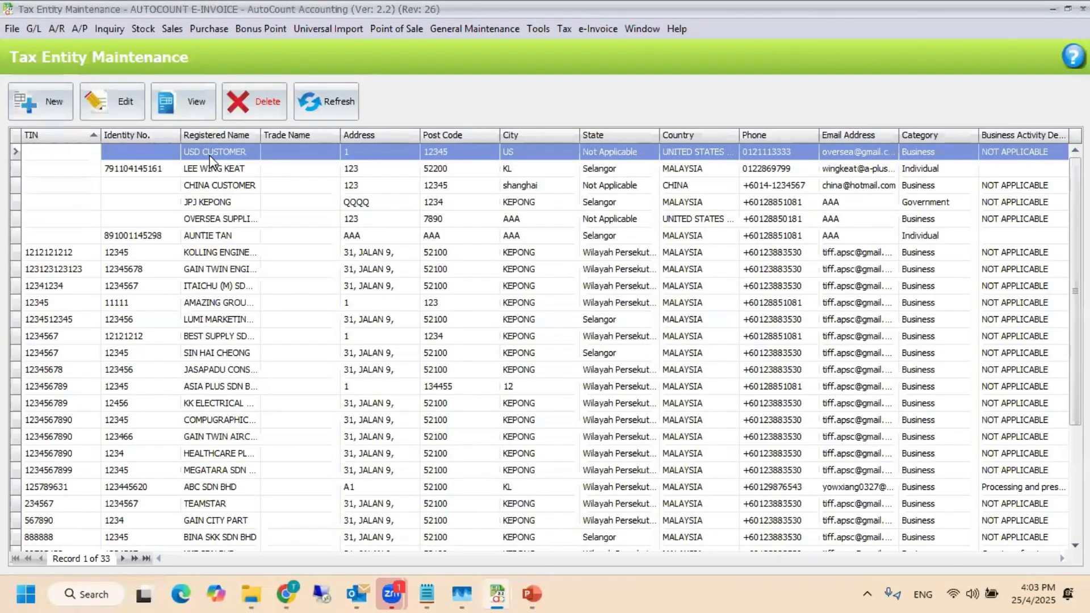
pyautogui.click(116, 101)
pyautogui.click(742, 328)
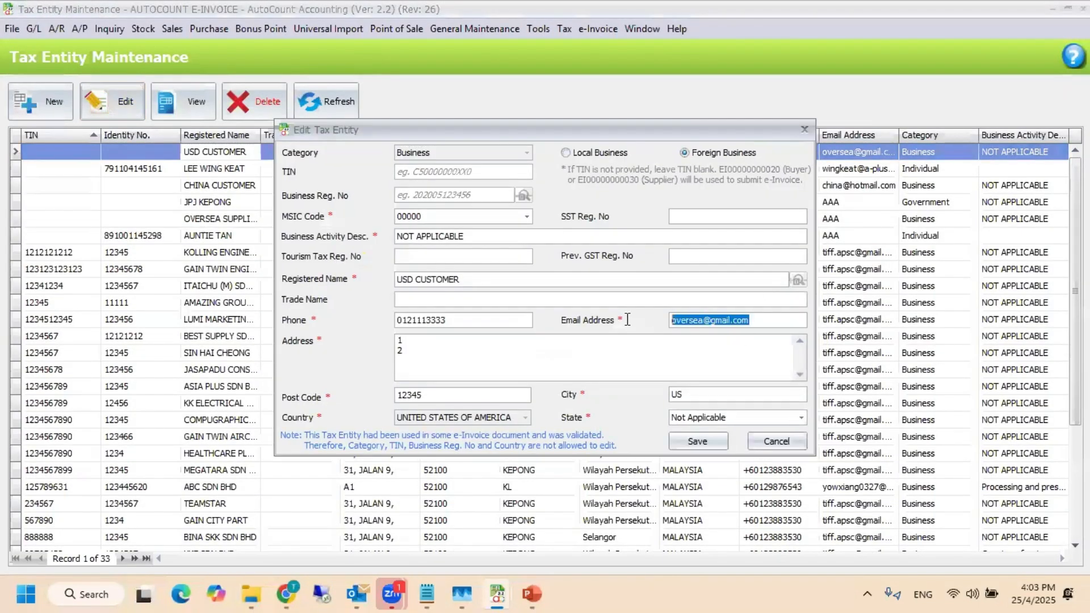
pyautogui.click(775, 441)
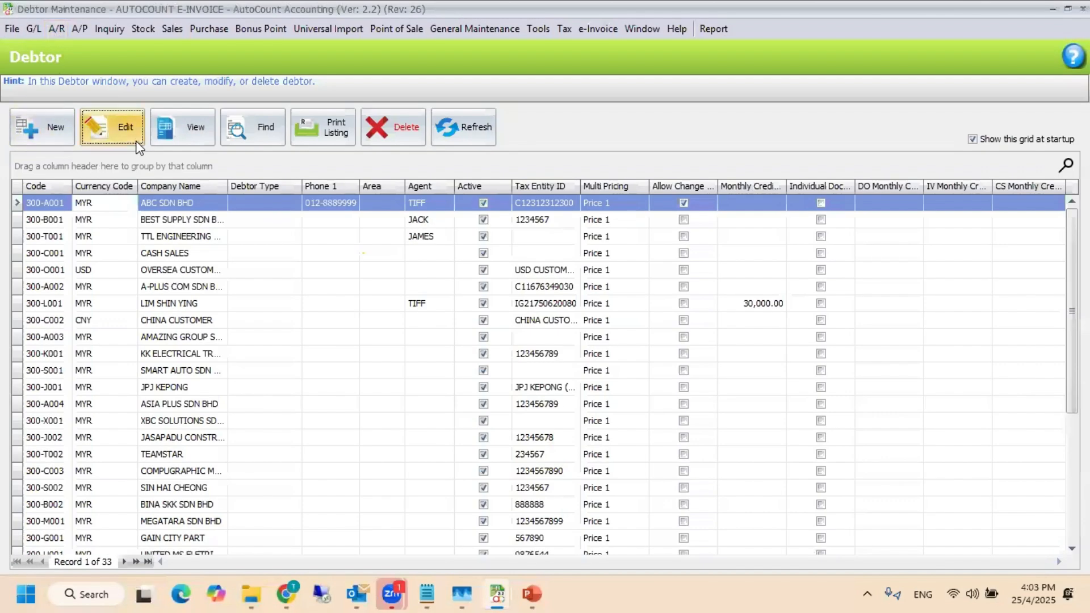
# - Recheck ABC SDN BHD's debtor e-mail address and close the record without saving
pyautogui.click(136, 140)
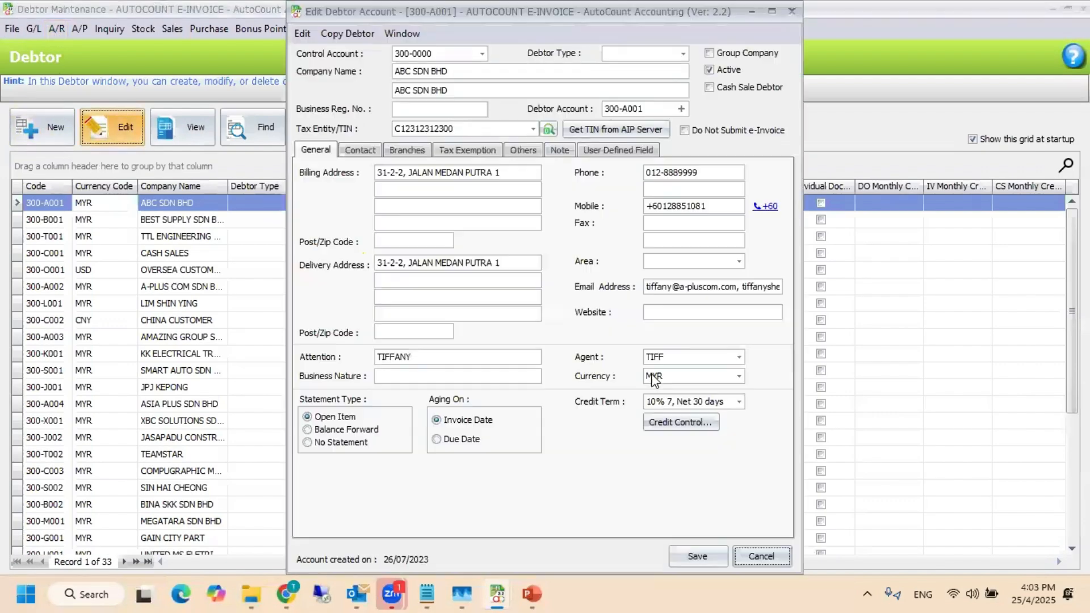
pyautogui.moveTo(648, 287); pyautogui.dragTo(789, 298)
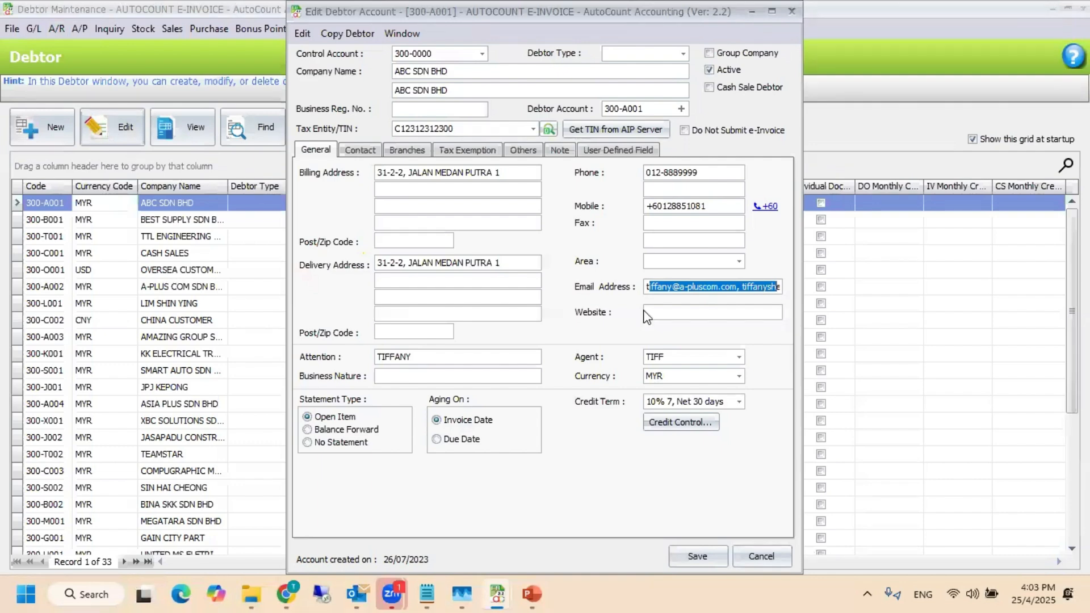
pyautogui.click(765, 556)
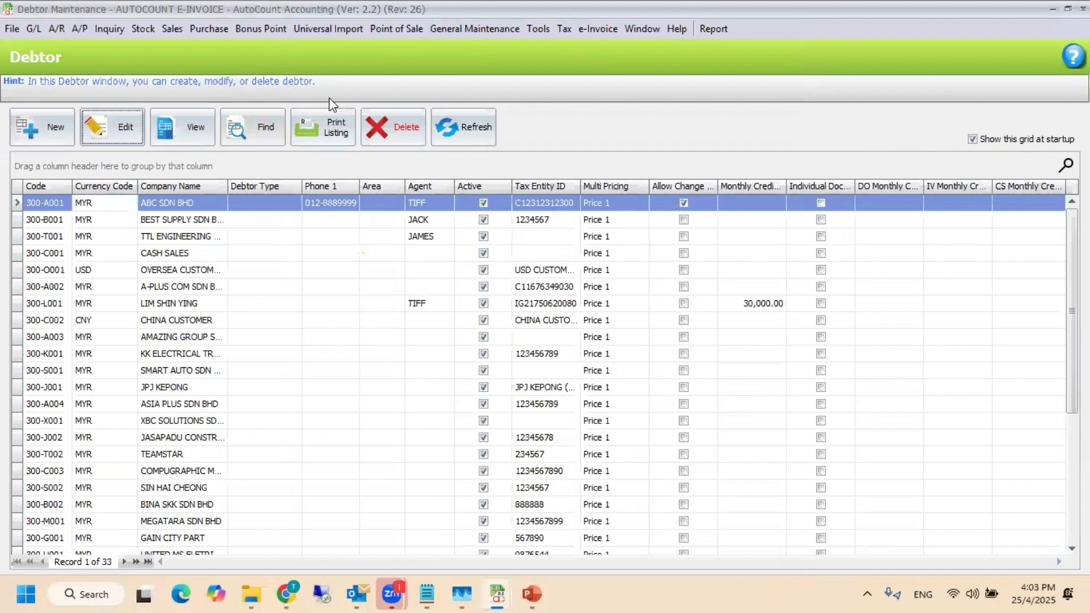
pyautogui.click(564, 28)
pyautogui.moveTo(538, 29)
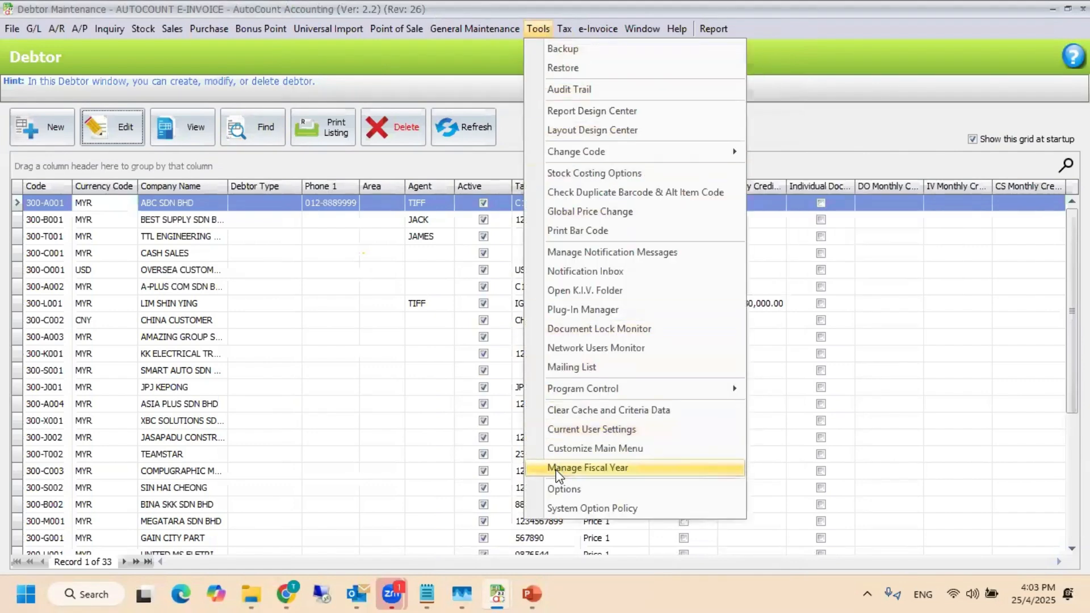
pyautogui.click(579, 489)
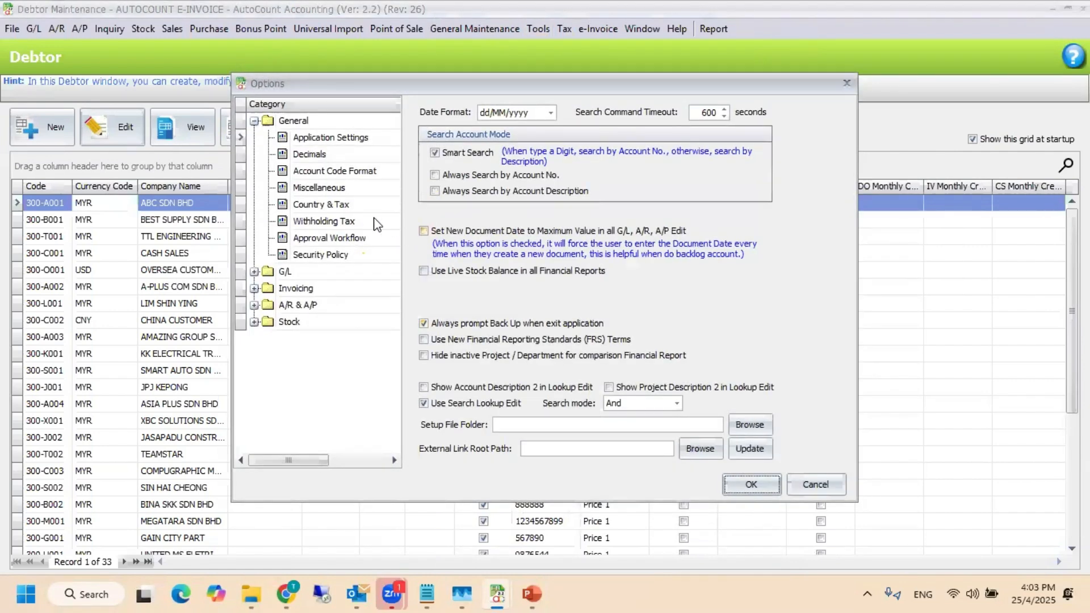
pyautogui.click(321, 204)
pyautogui.click(543, 215)
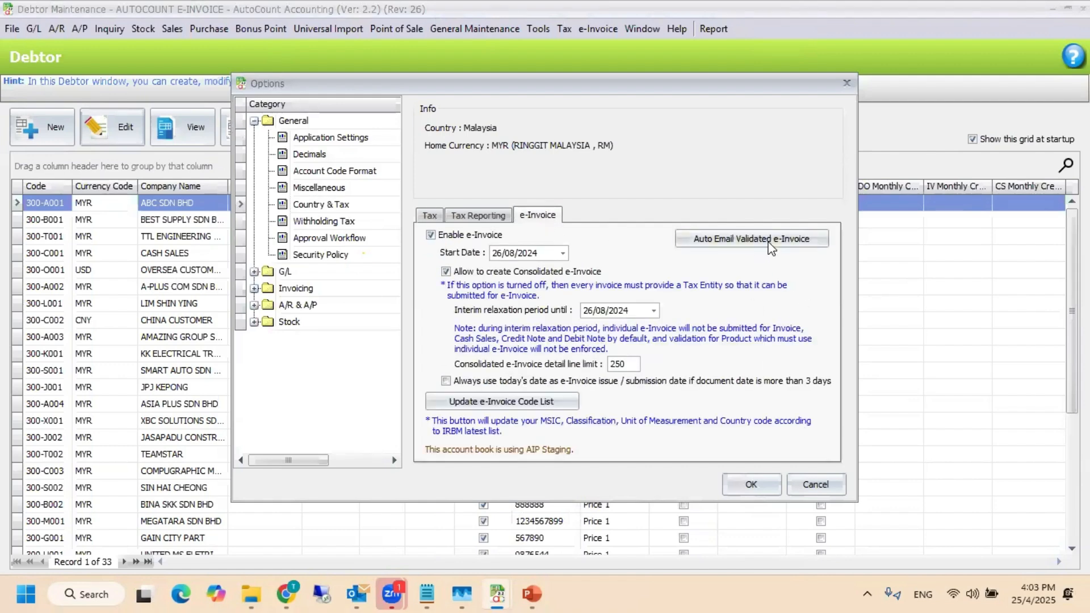
pyautogui.click(752, 239)
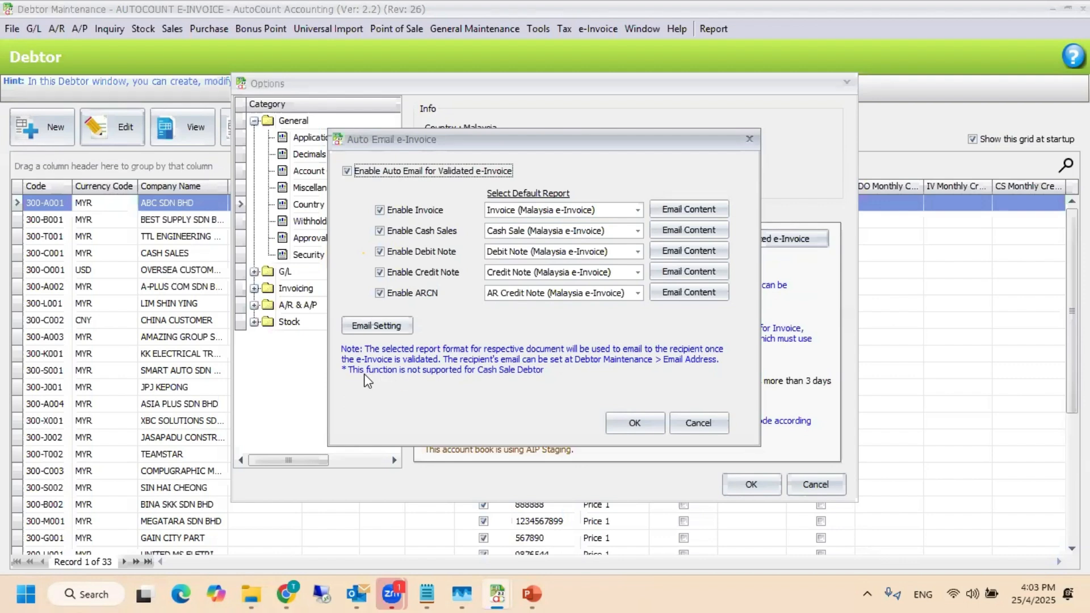
pyautogui.click(718, 423)
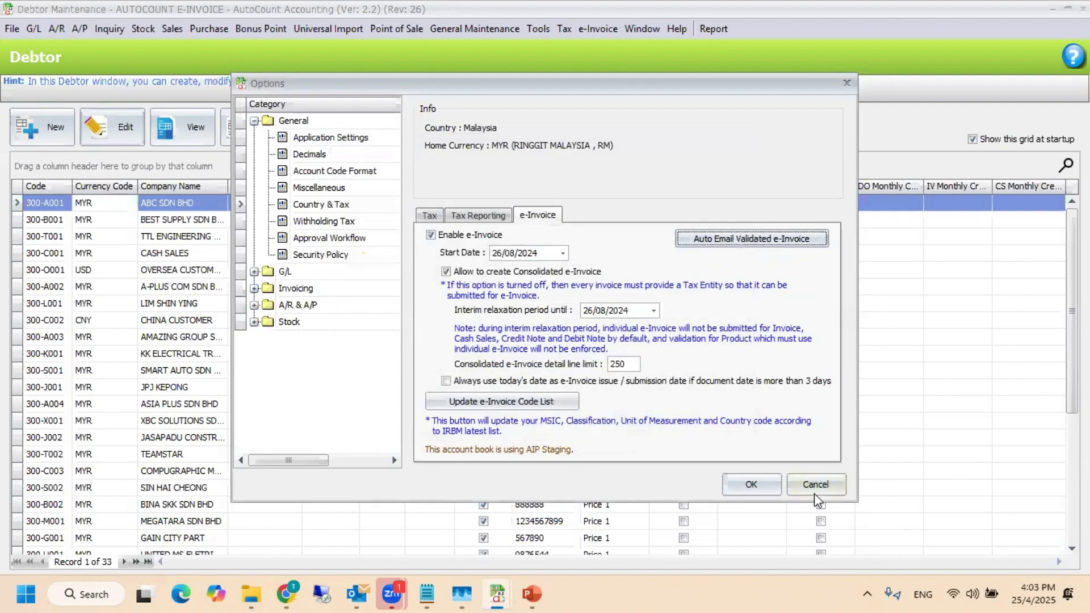
pyautogui.click(817, 485)
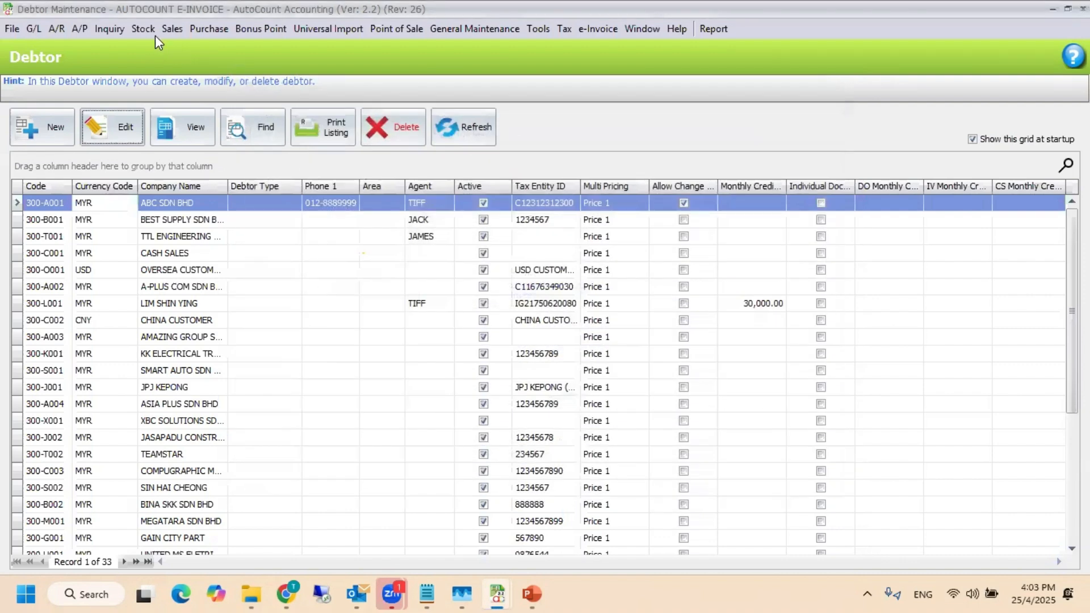
# - Select Valid e-Invoice I-000076 in the sales invoice list and switch to Outlook
pyautogui.click(170, 29)
pyautogui.click(195, 108)
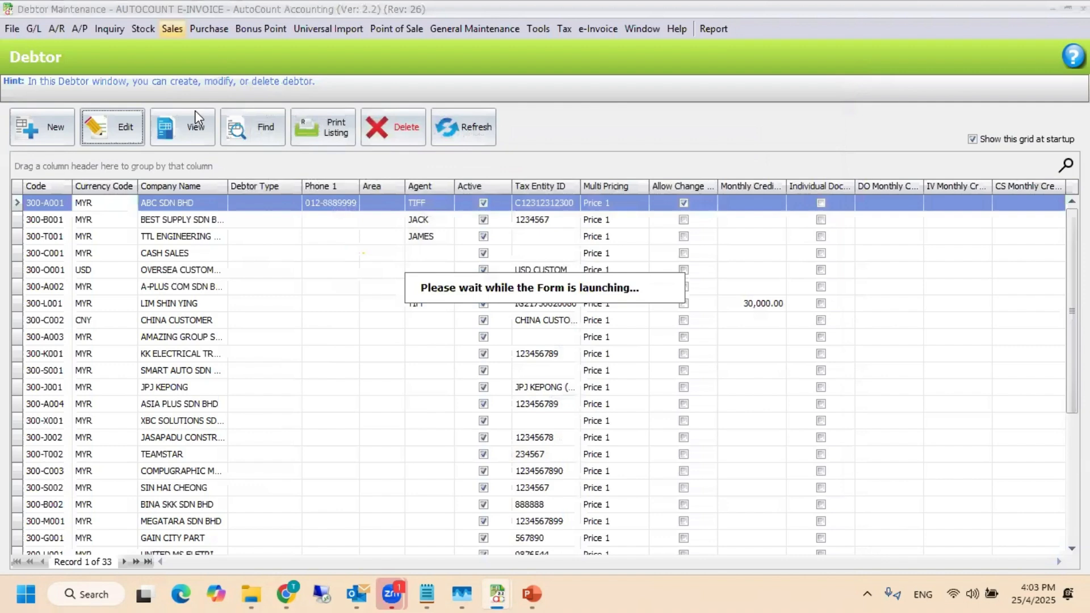
pyautogui.click(945, 238)
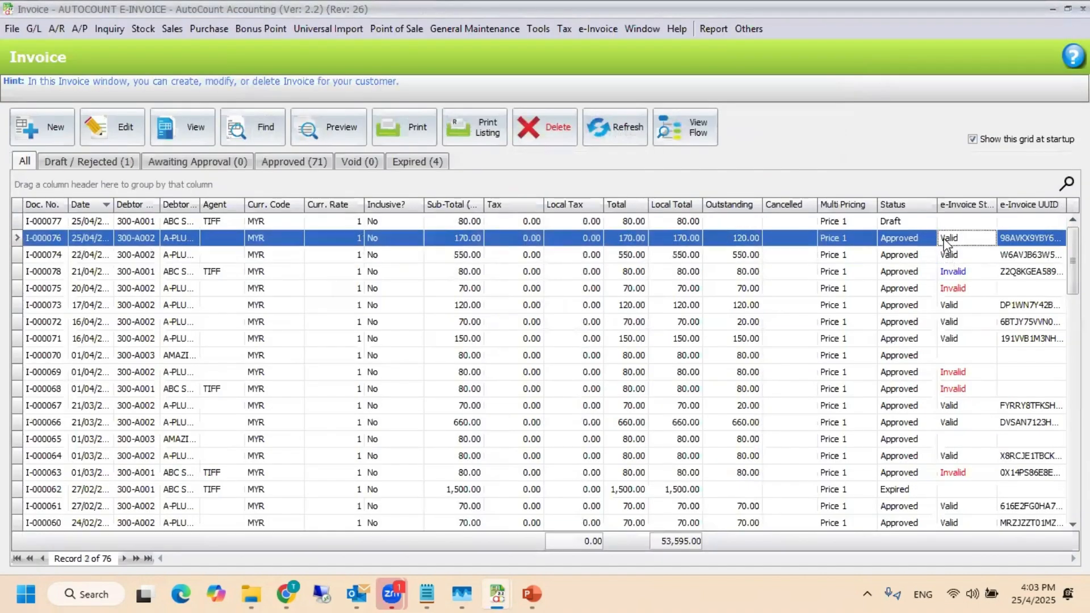
pyautogui.click(358, 594)
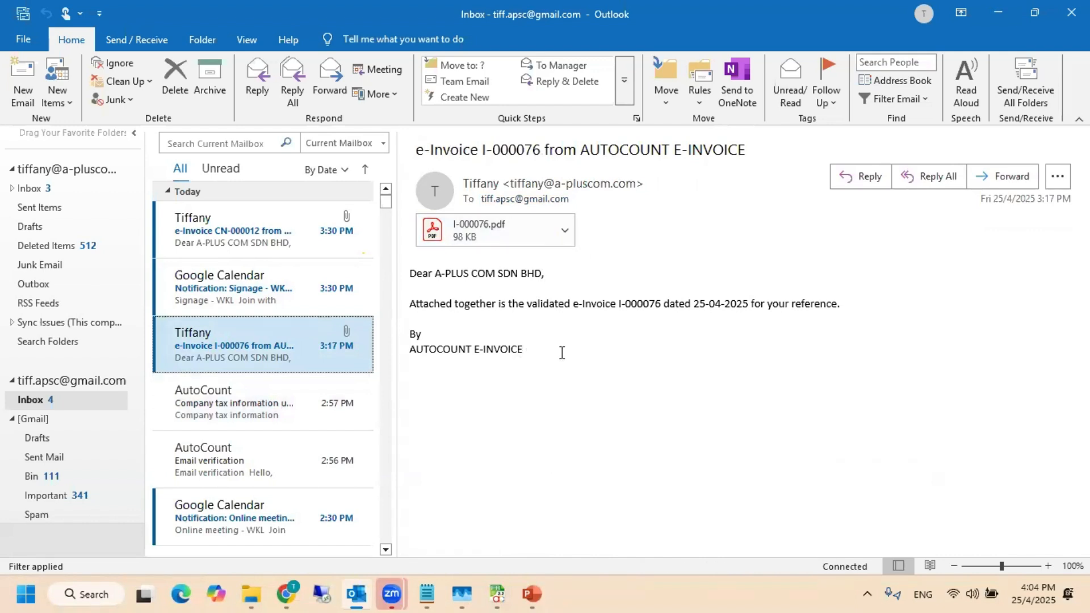
# - View I-000076.pdf down to its QR code, then open CN-000012.pdf and return to AutoCount
pyautogui.click(499, 241)
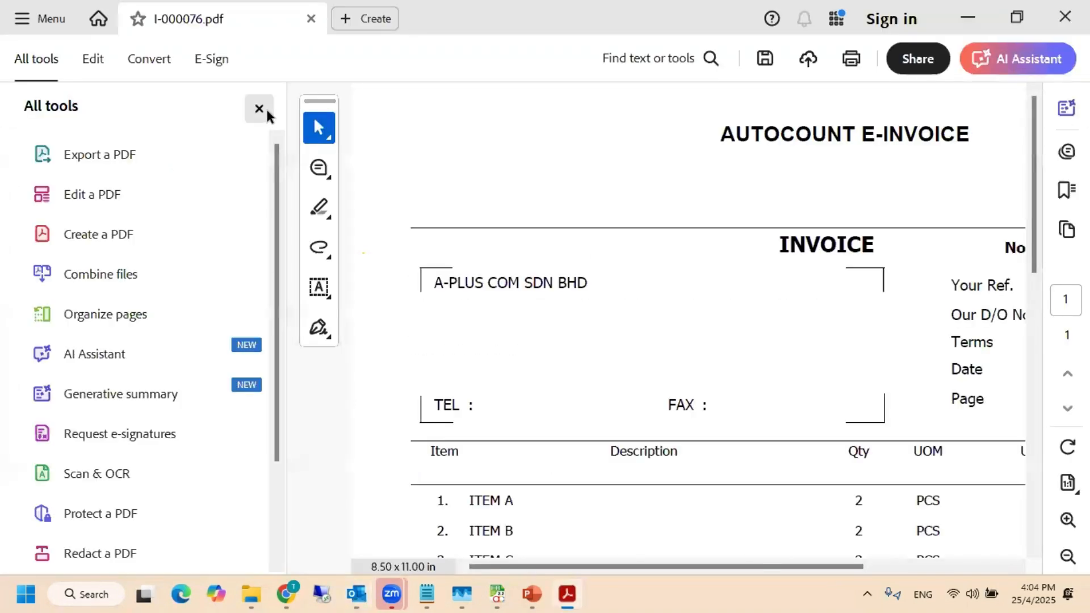
pyautogui.click(267, 116)
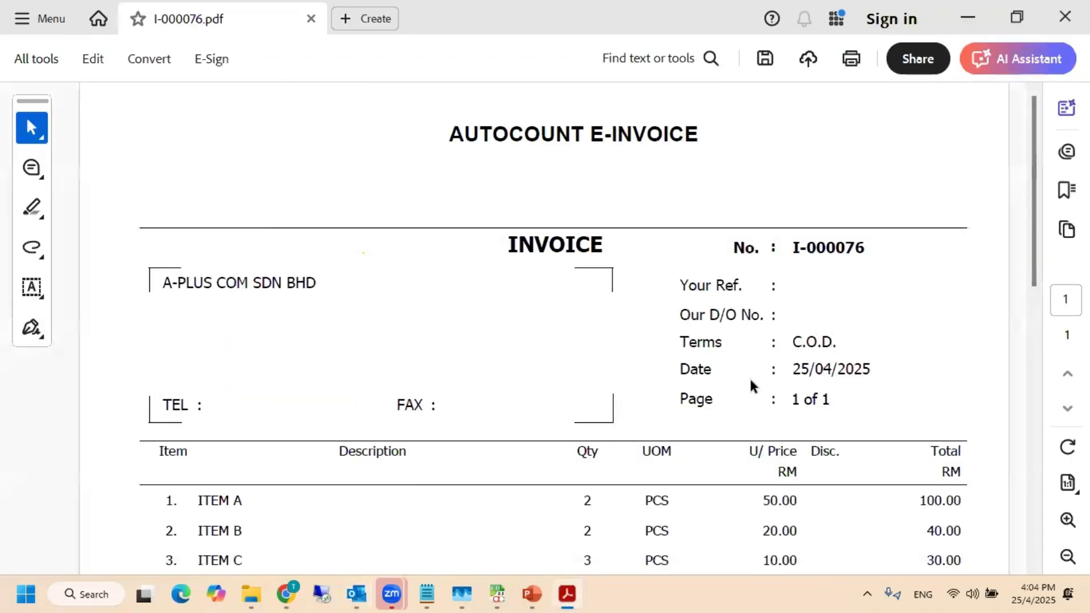
pyautogui.scroll(-10, 749, 383)
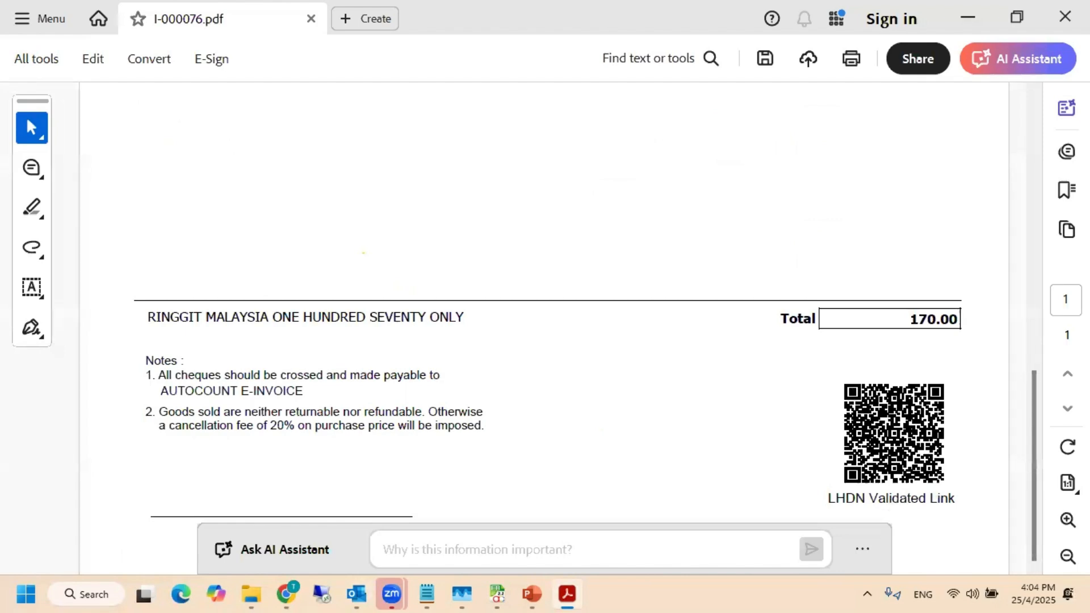
pyautogui.click(1064, 17)
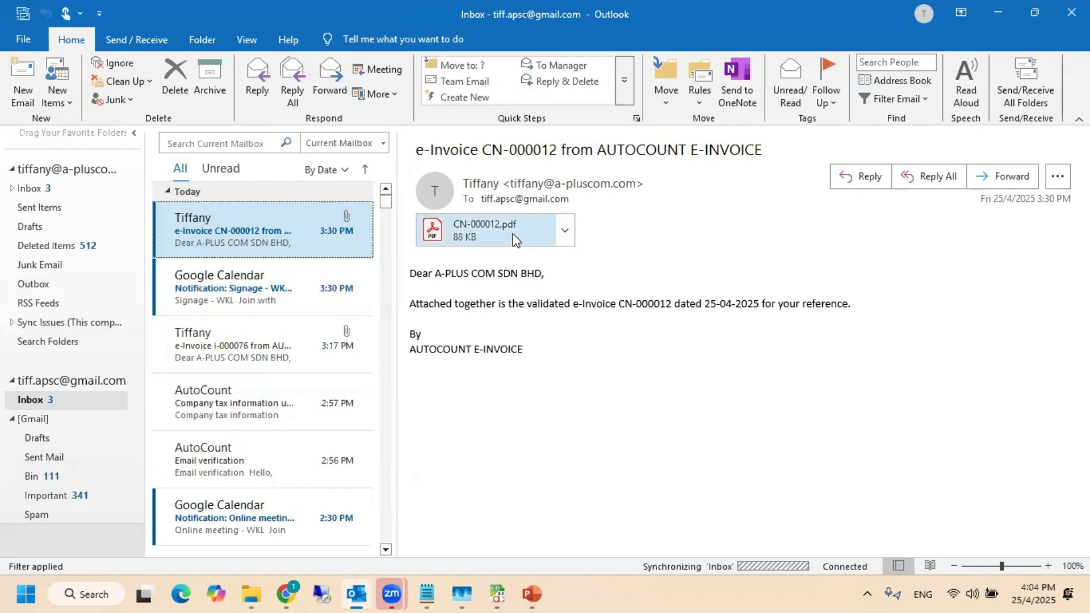
pyautogui.doubleClick(514, 238)
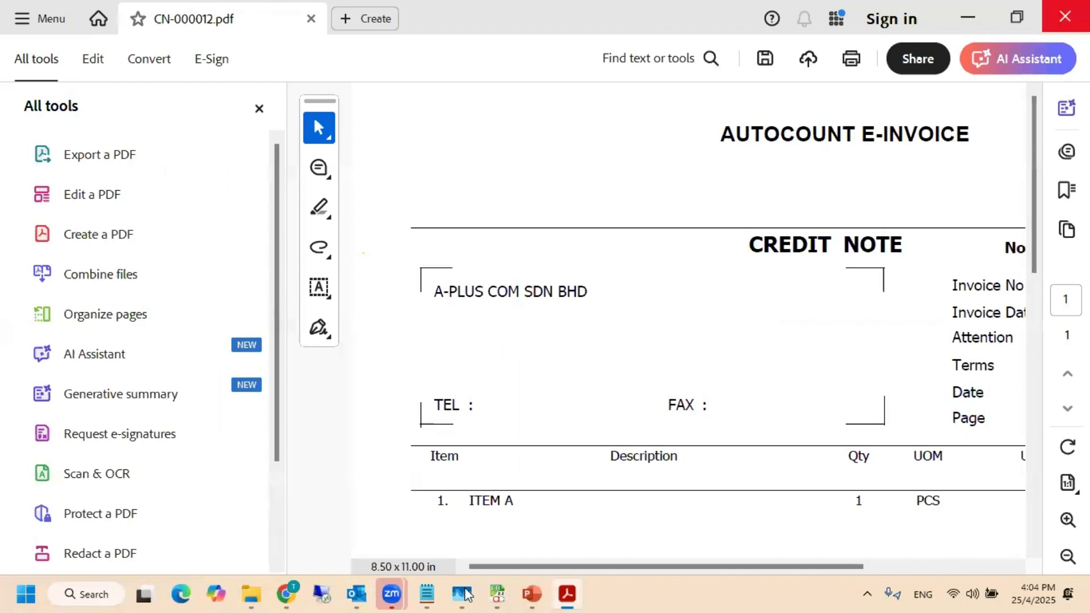
pyautogui.click(502, 594)
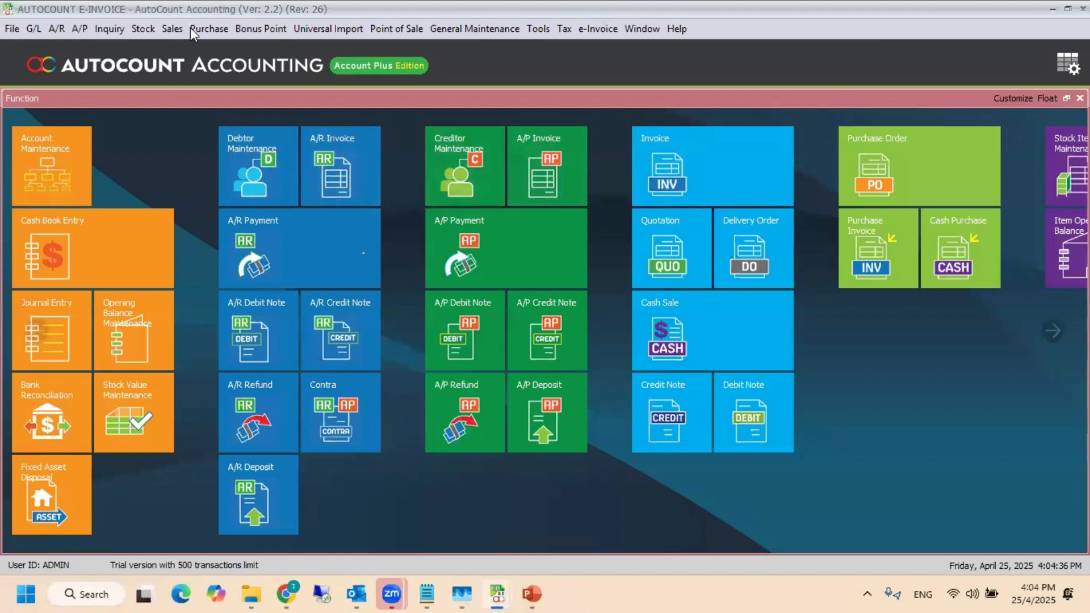
# - Reach the e-Invoice auto-email Mail Setting showing SMTP port 465 with SSL/TLS and authentication
pyautogui.click(537, 28)
pyautogui.click(545, 486)
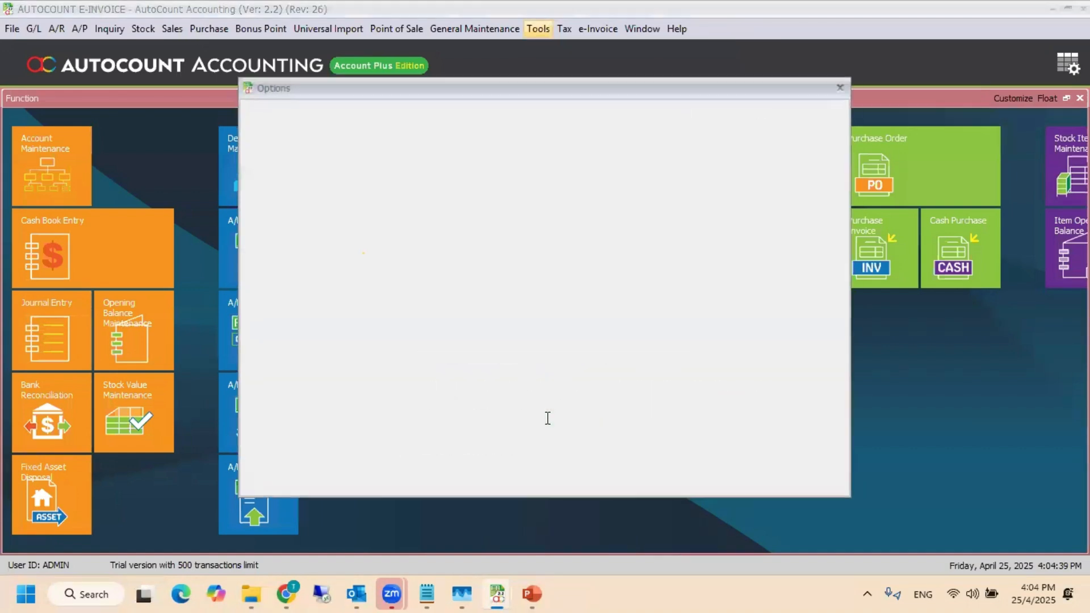
pyautogui.click(340, 205)
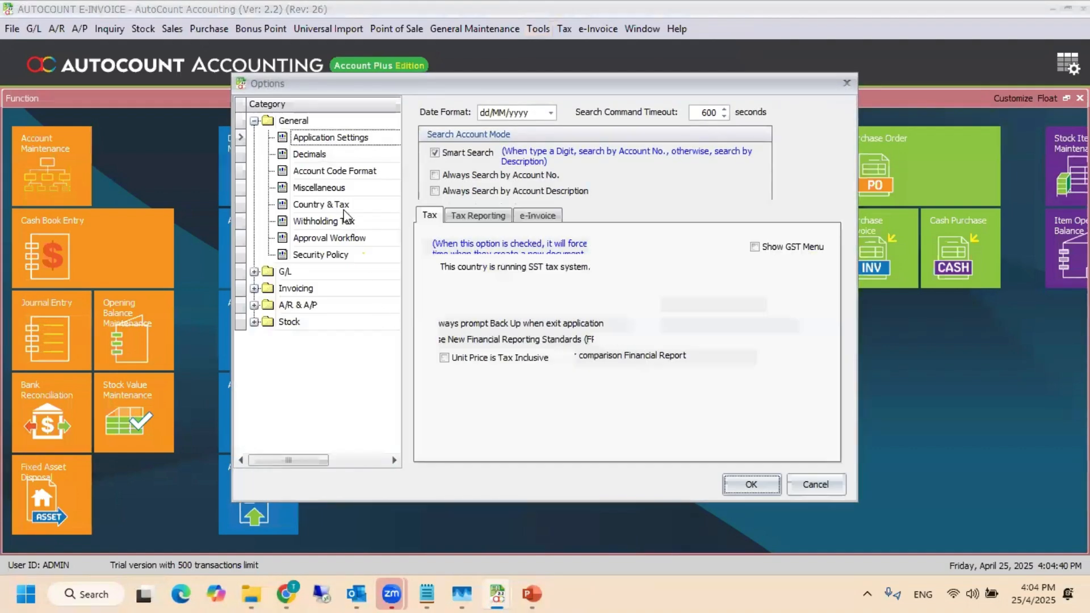
pyautogui.click(539, 216)
pyautogui.click(745, 238)
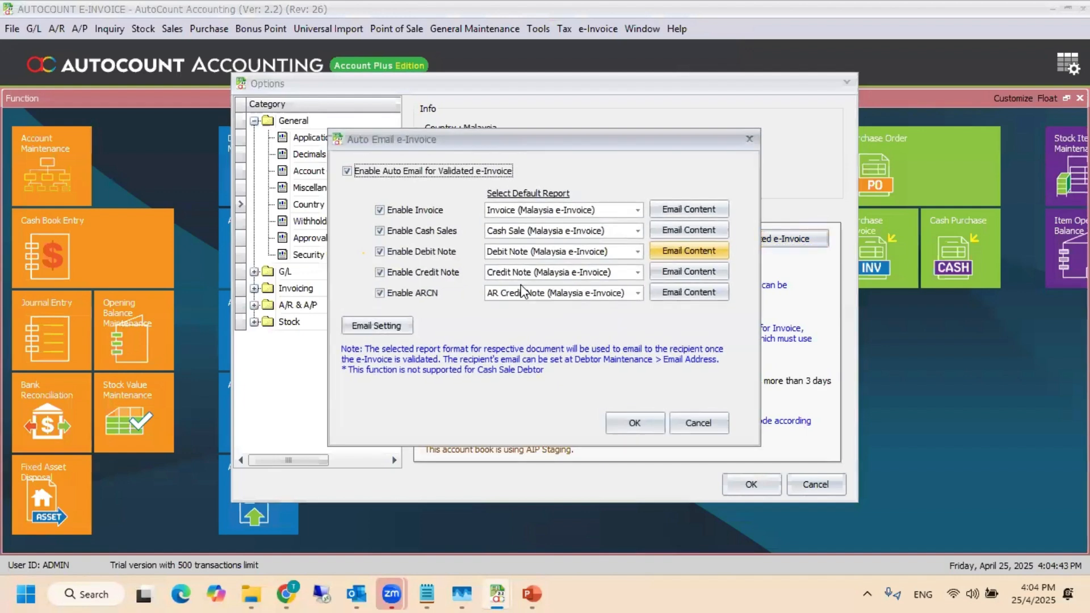
pyautogui.click(393, 327)
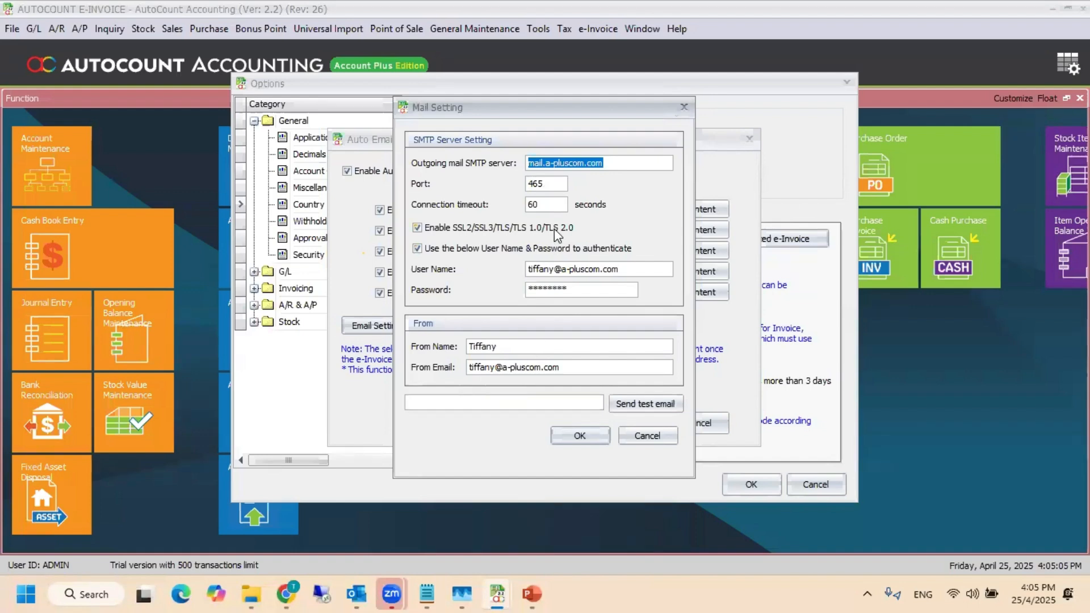
# - Close Mail Setting, Auto Email e-Invoice and Options with OK
pyautogui.click(684, 107)
pyautogui.click(749, 139)
pyautogui.click(846, 84)
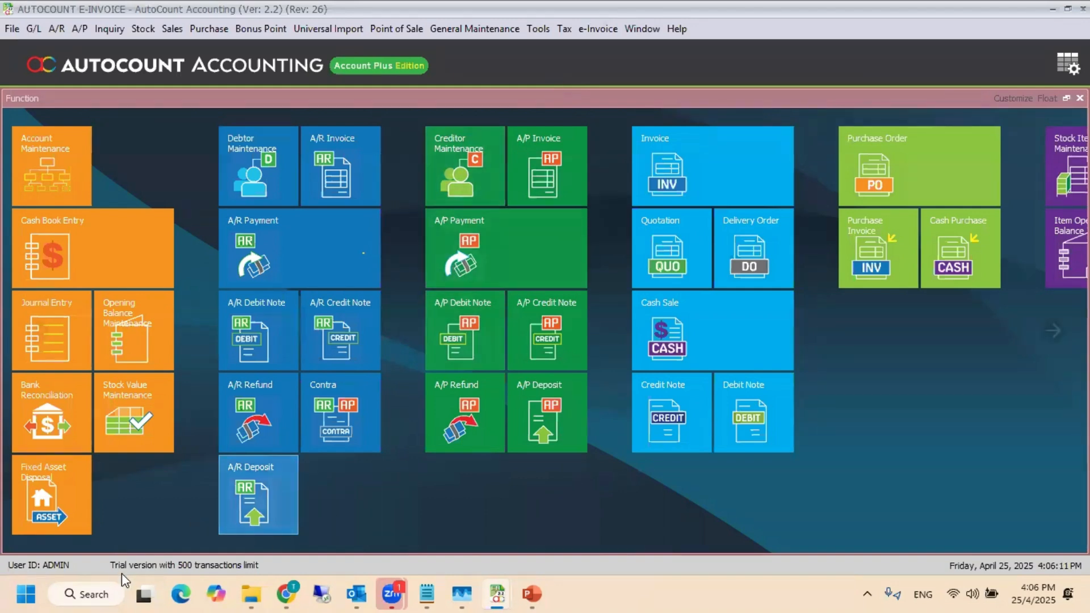
pyautogui.click(29, 594)
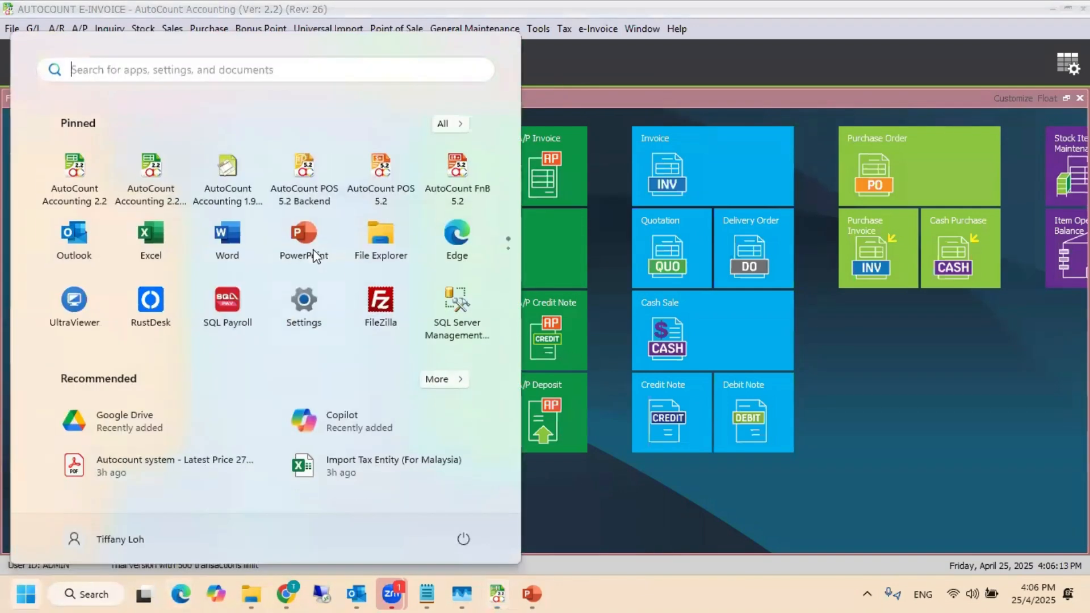
pyautogui.click(381, 193)
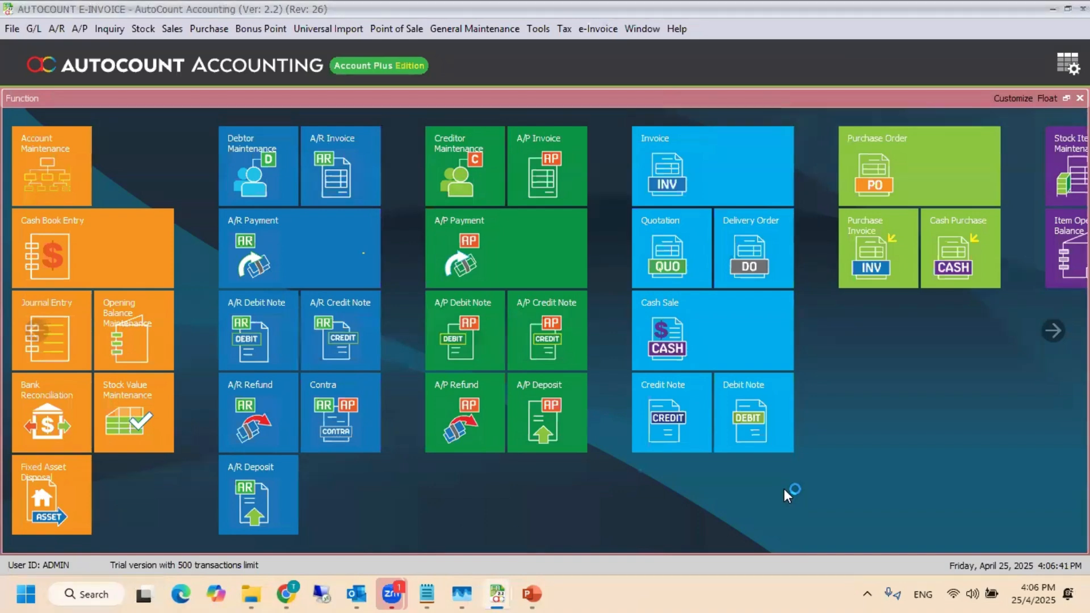
# - Confirm version 2.2 (Build 18, Revision 26) in Help > About, then show the Start menu
pyautogui.click(677, 29)
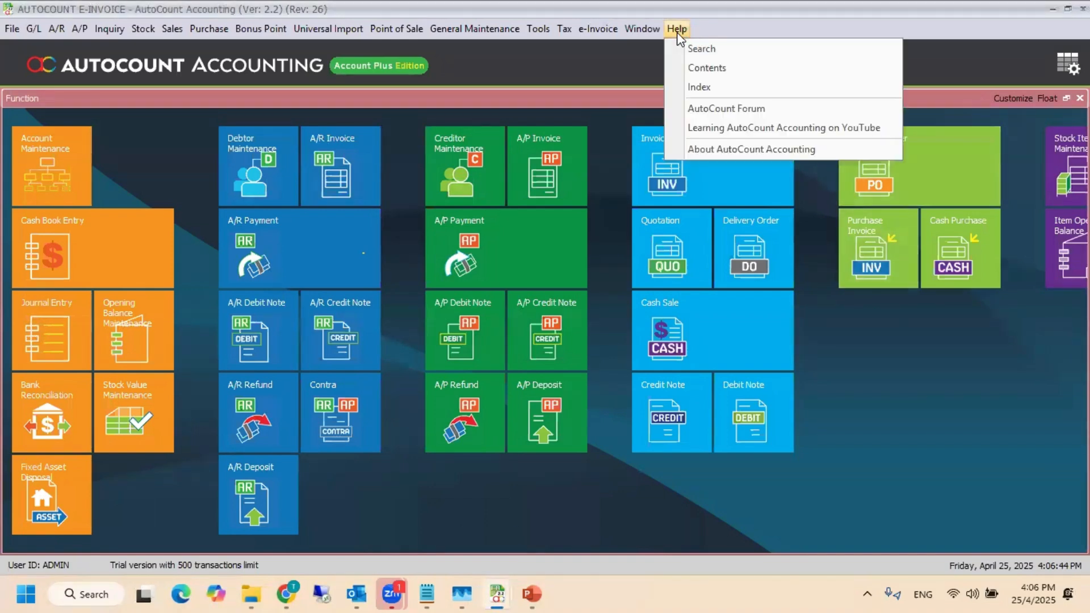
pyautogui.click(717, 149)
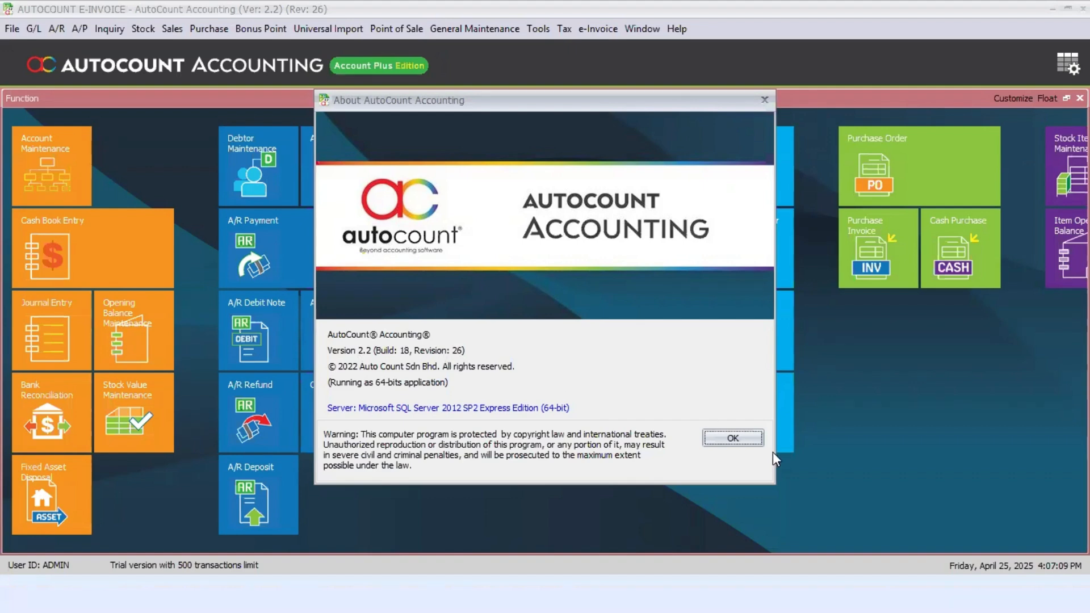
pyautogui.click(733, 438)
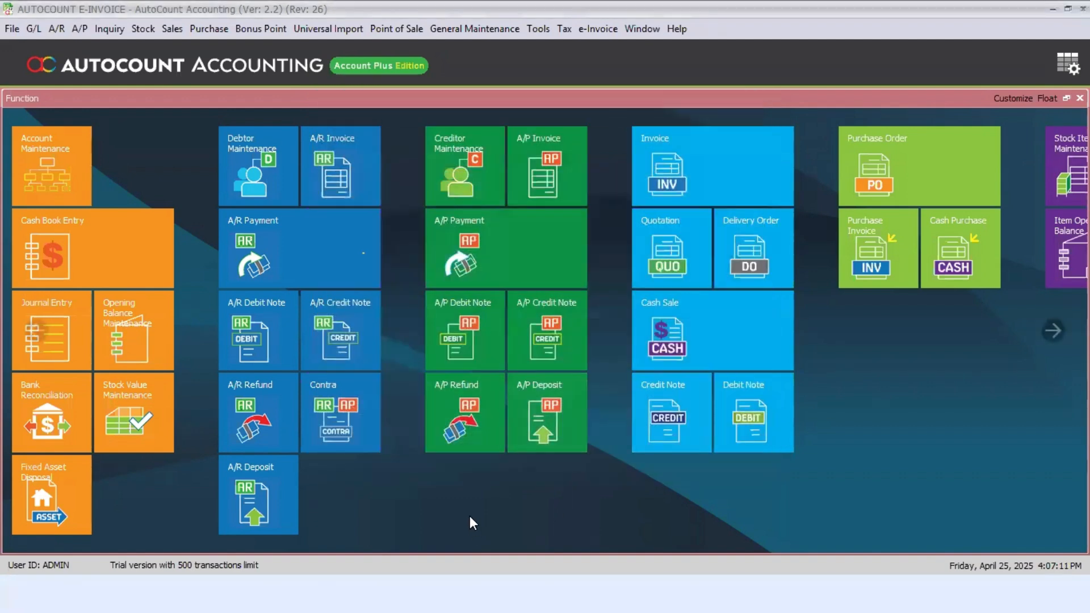
pyautogui.press('super')
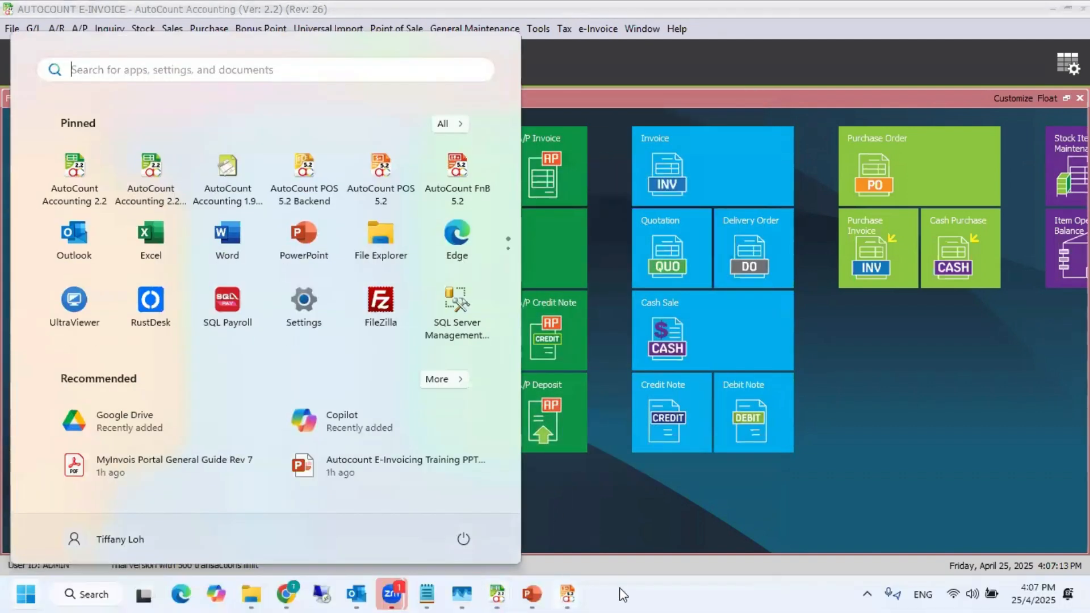
# - Log in to AutoCount POS on terminal T01 with the password, reaching empty cash sale T01-000021
pyautogui.moveTo(568, 594)
pyautogui.click(609, 515)
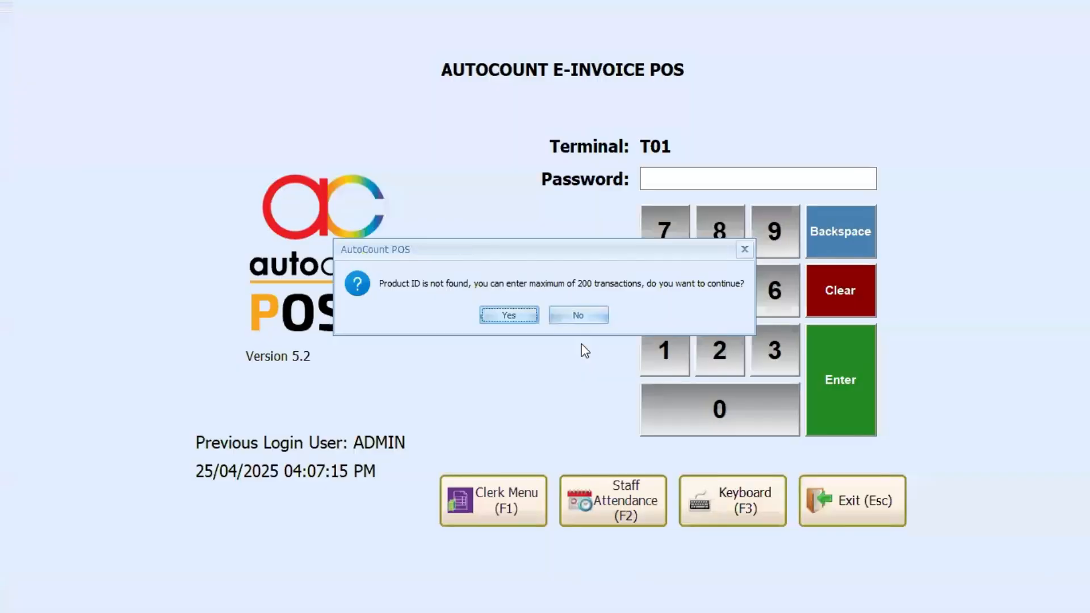
pyautogui.click(525, 314)
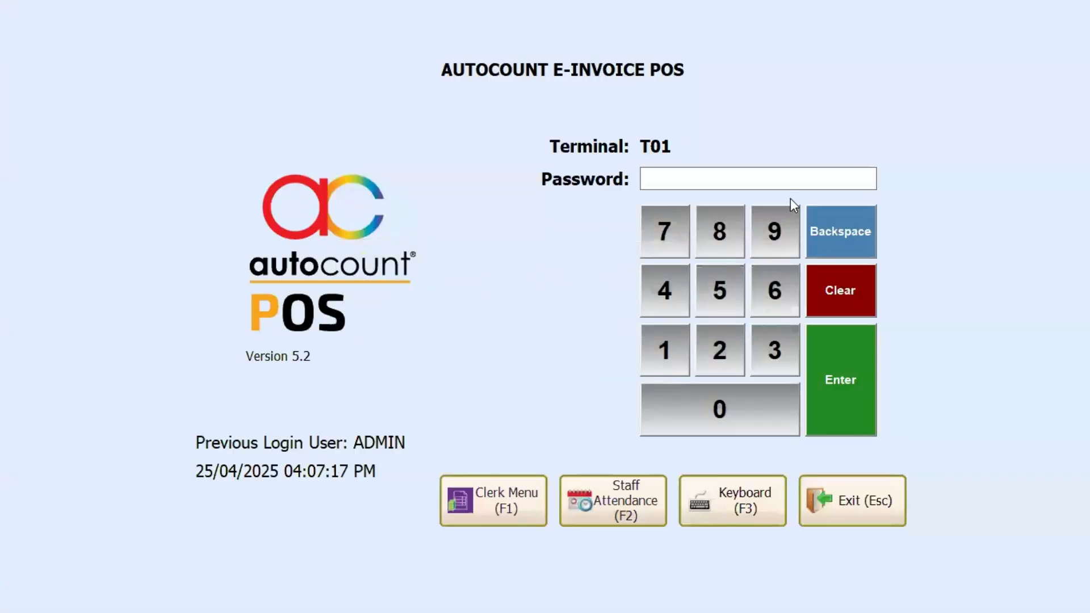
pyautogui.write('*****')
pyautogui.press('Return')
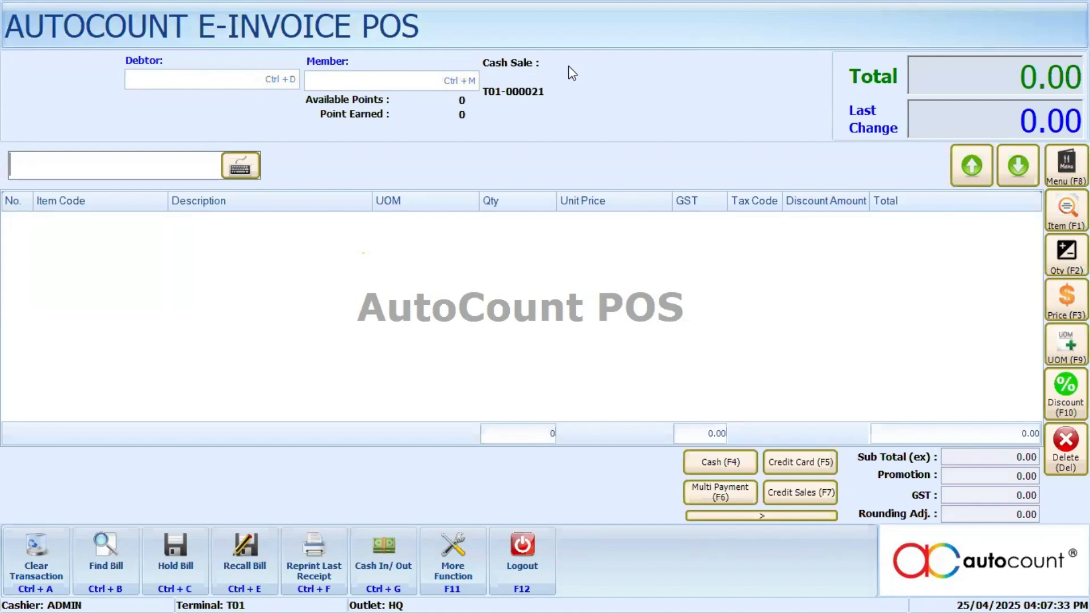
pyautogui.click(283, 82)
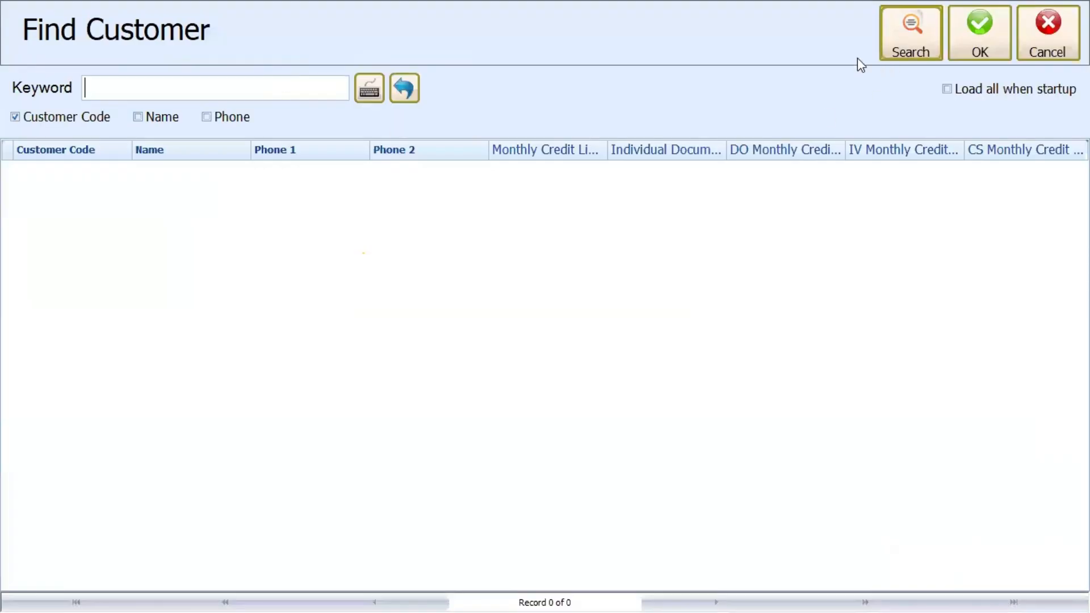
pyautogui.click(927, 57)
pyautogui.doubleClick(328, 214)
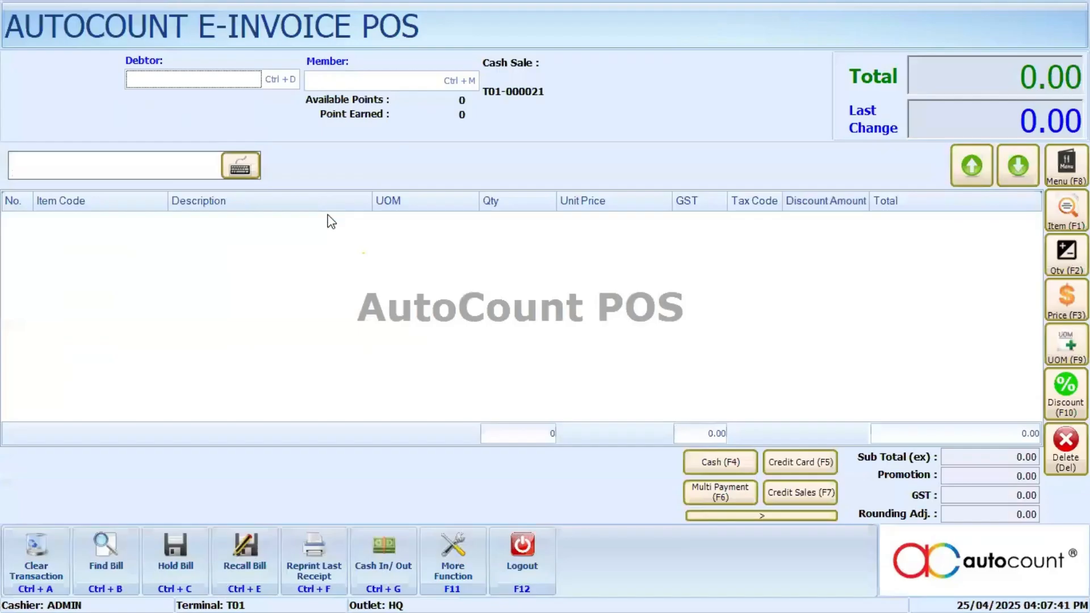
pyautogui.click(448, 562)
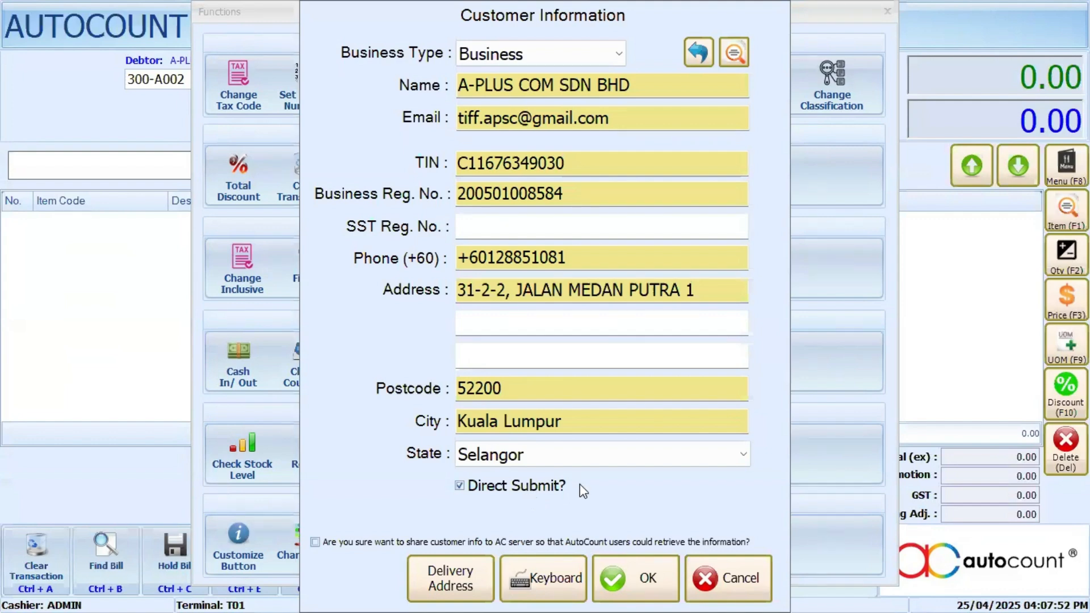
pyautogui.press('Return')
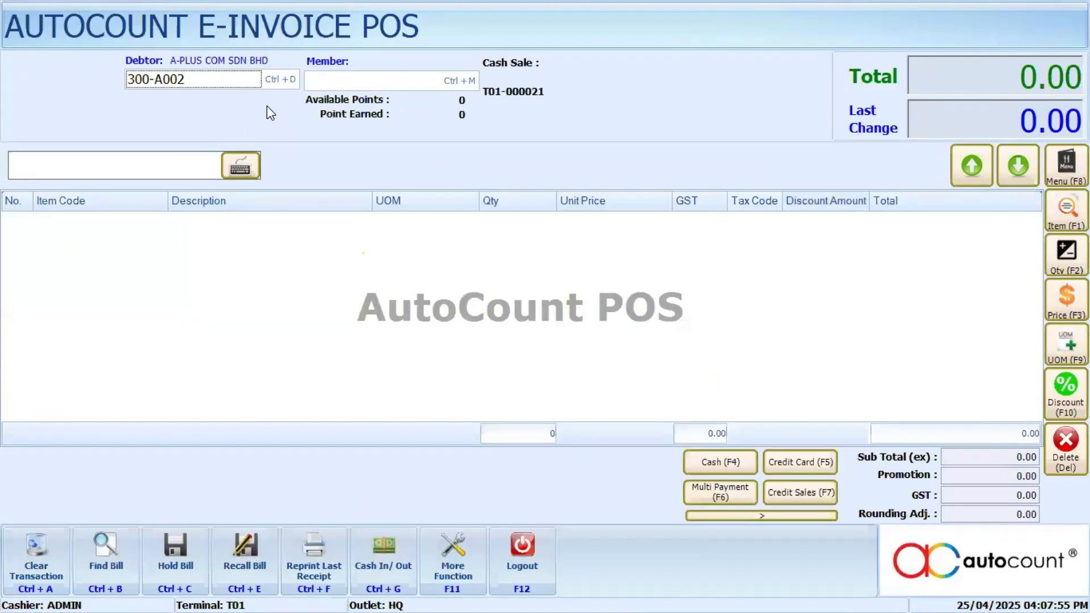
pyautogui.click(289, 84)
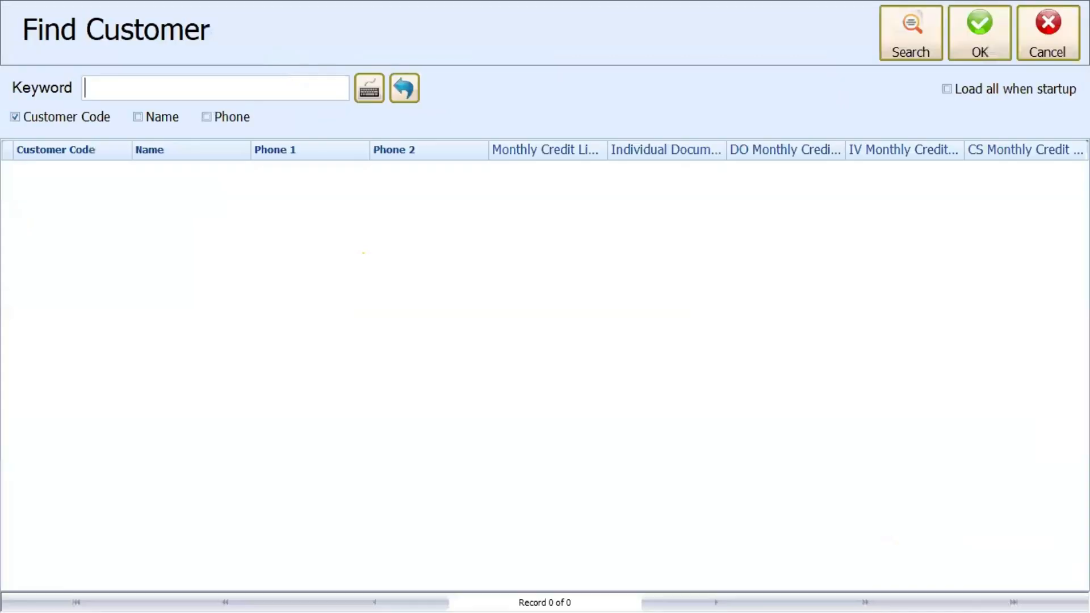
pyautogui.press('Escape')
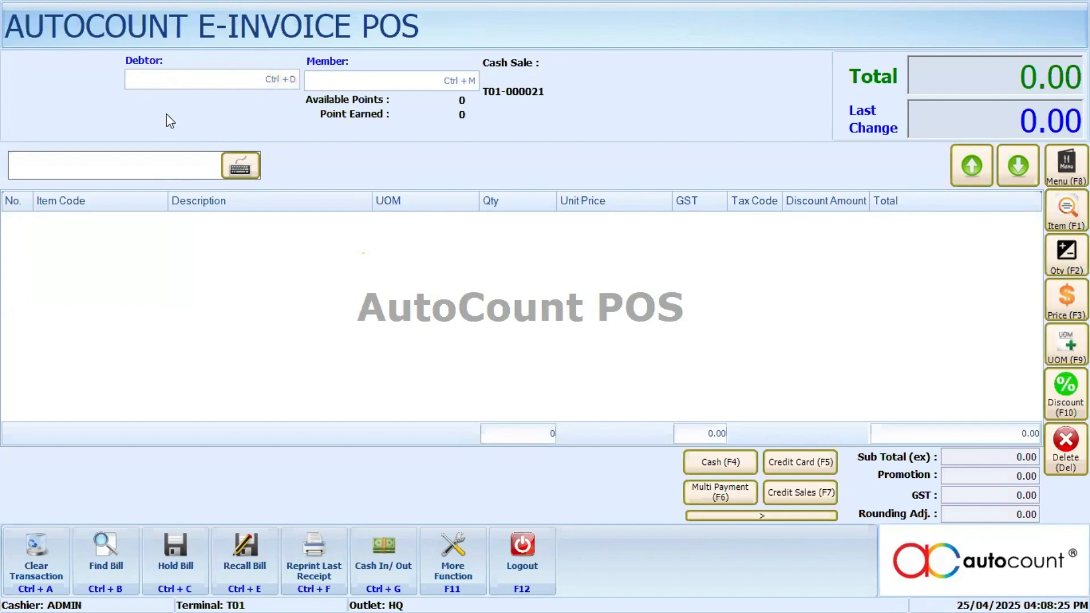
# - Attach the second member record from Find Member to the cash sale
pyautogui.click(459, 80)
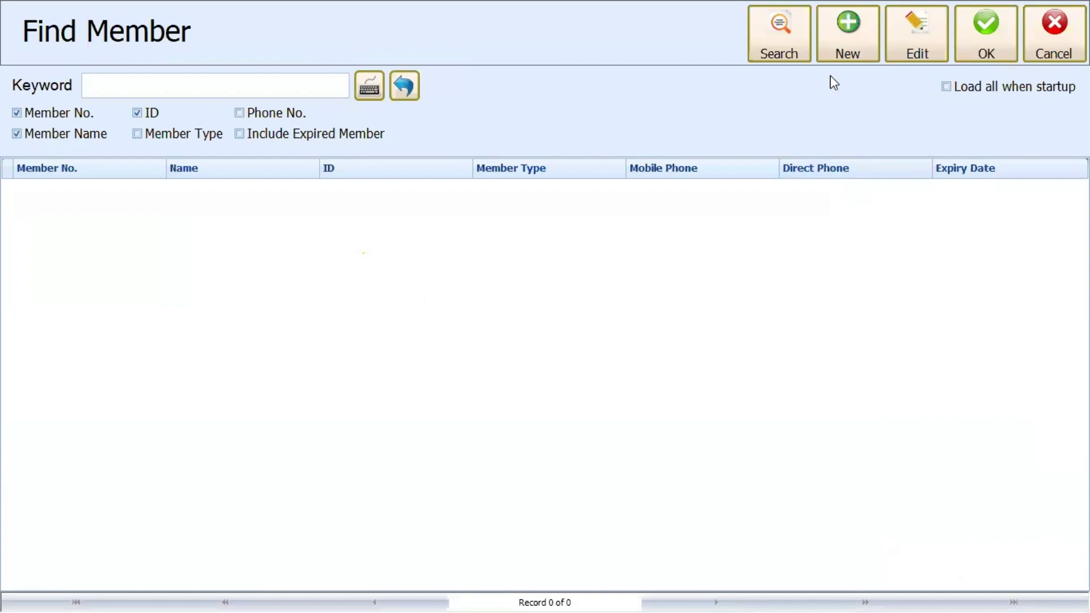
pyautogui.press('Return')
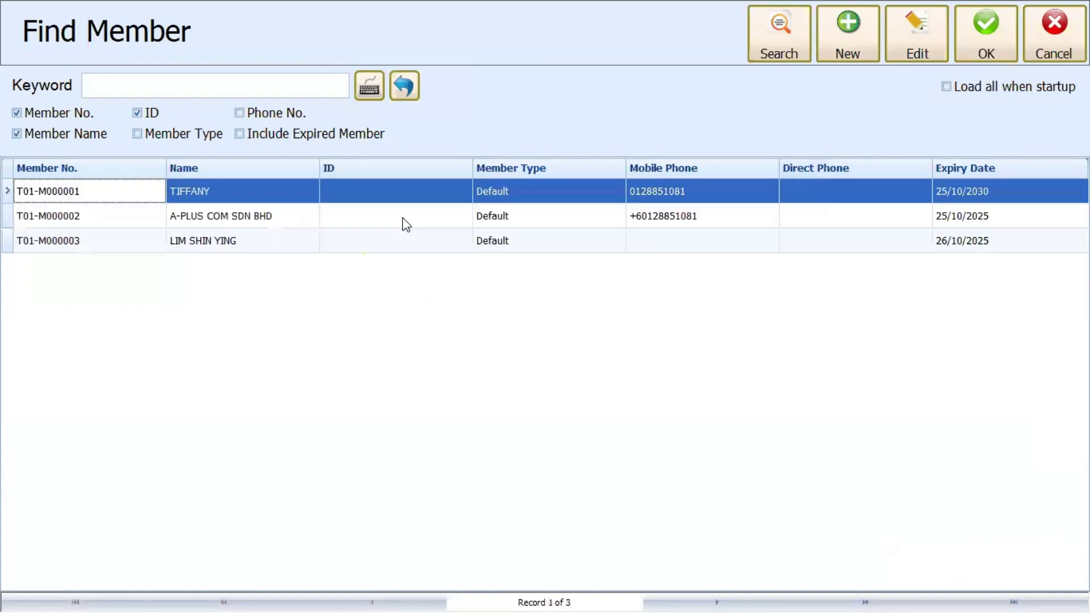
pyautogui.doubleClick(406, 224)
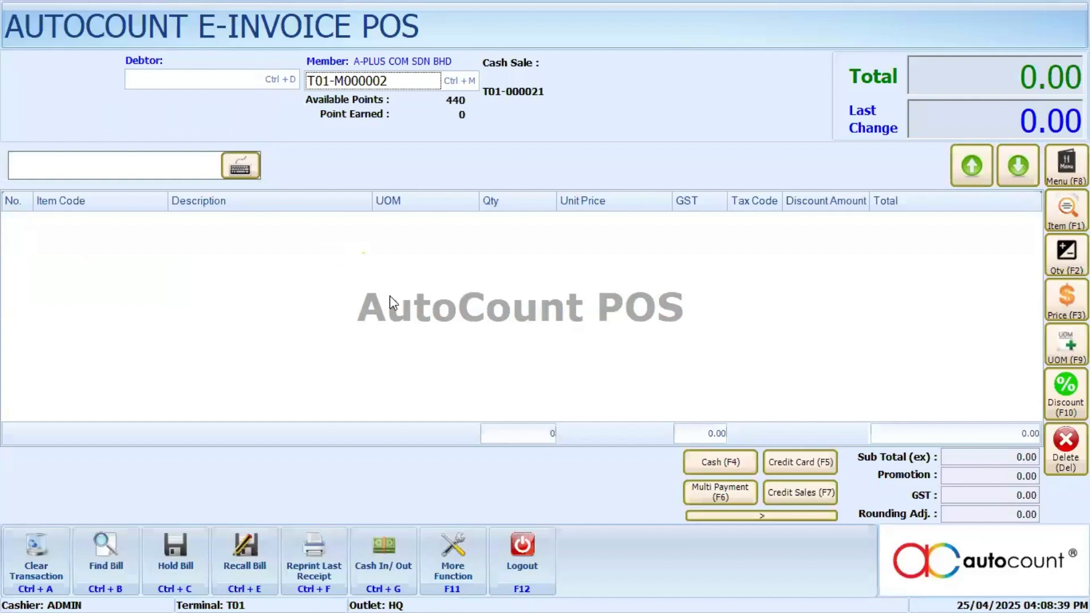
# - Cancel the customer information form, then cancel Find Member to leave the sale with no member
pyautogui.click(452, 558)
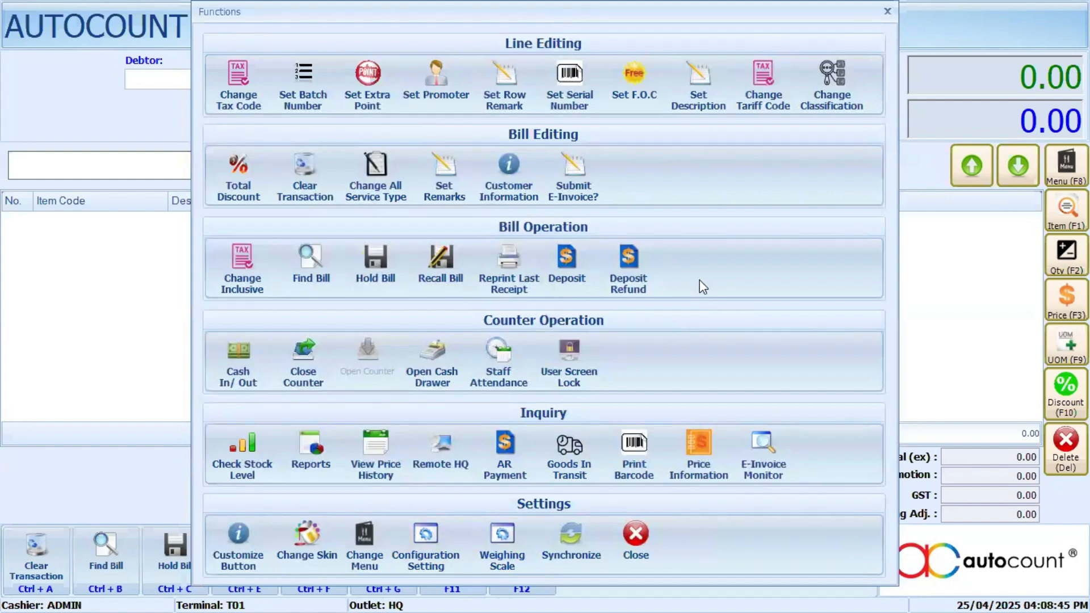
pyautogui.click(509, 193)
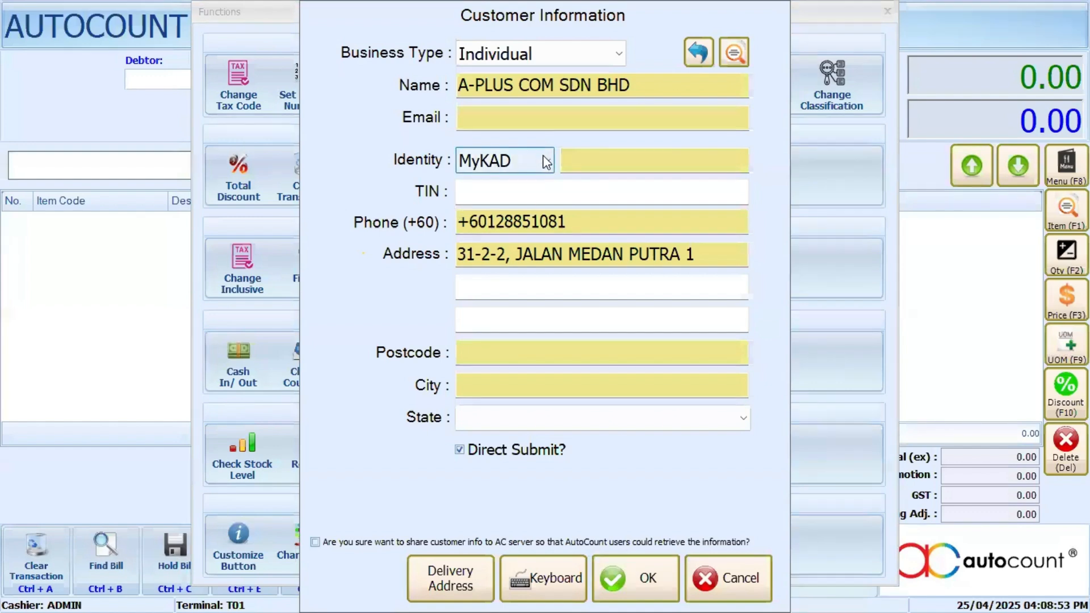
pyautogui.click(715, 584)
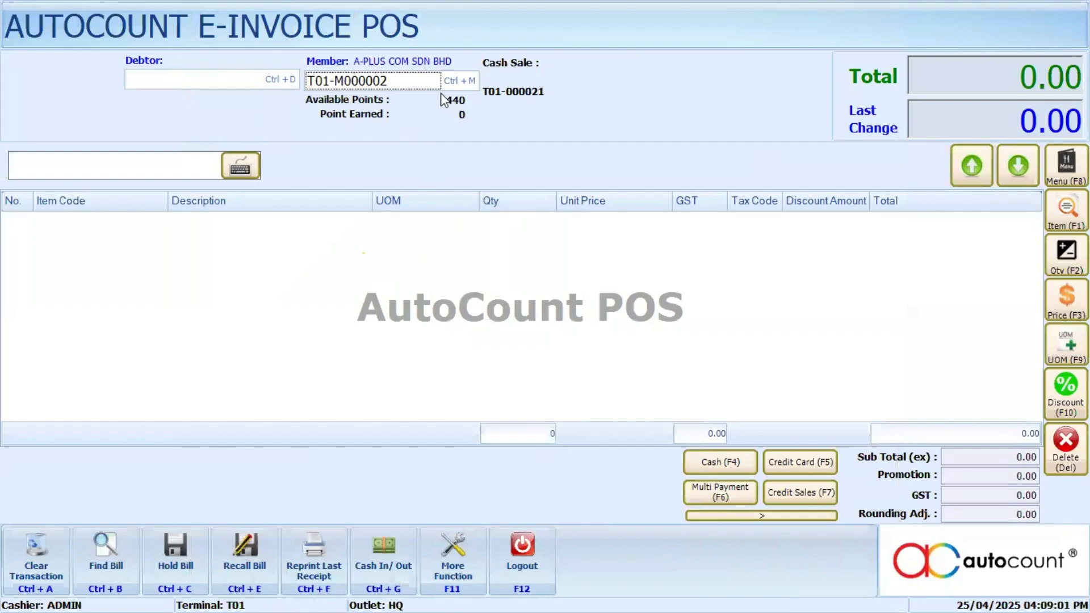
pyautogui.click(459, 80)
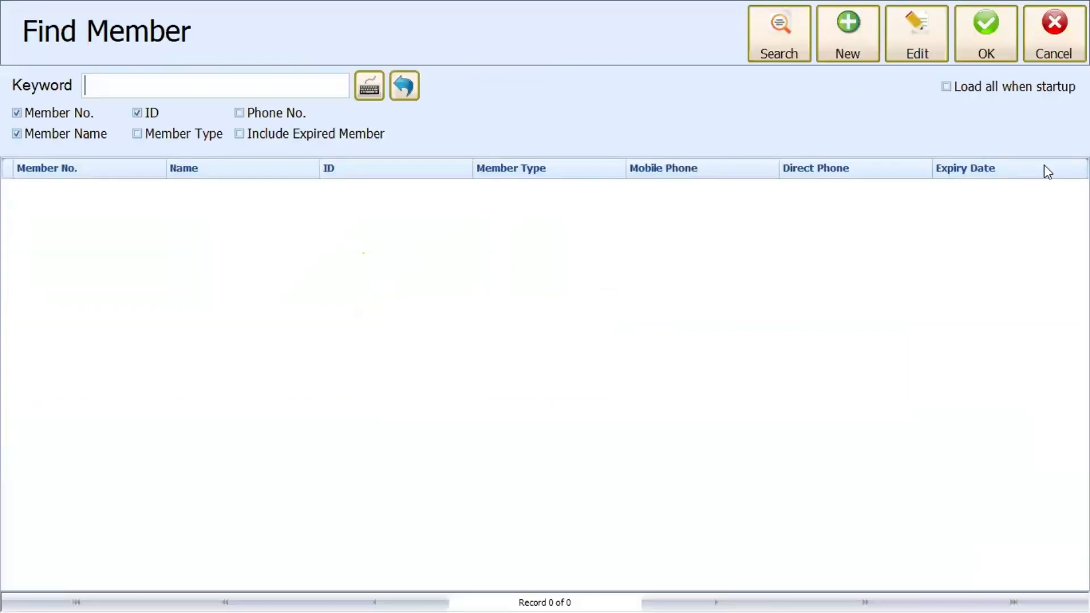
pyautogui.click(1037, 43)
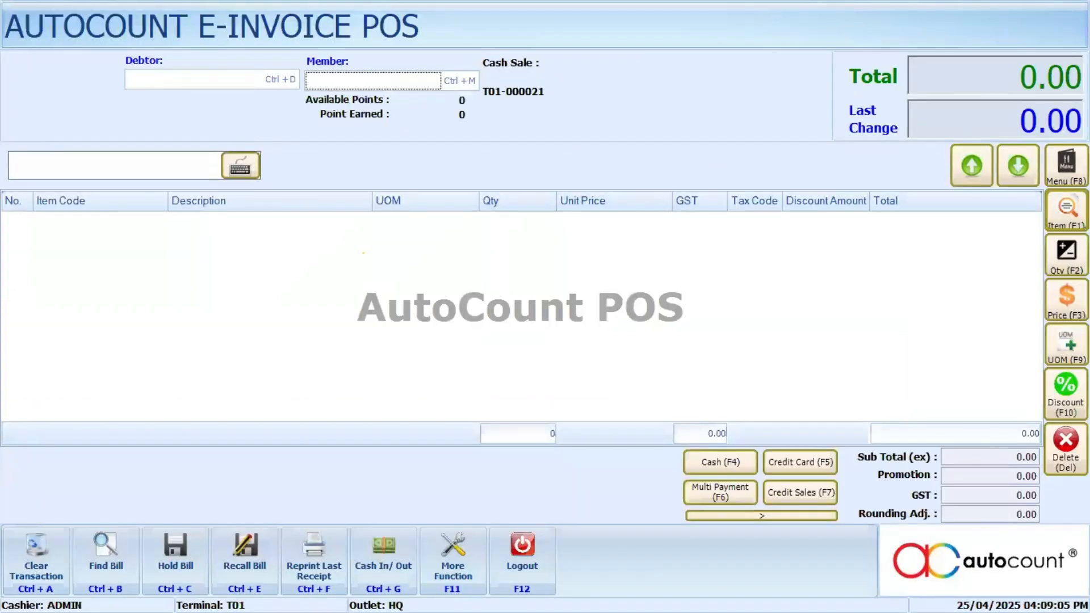
# - Add ITEM A at 50.00 and ITEM B at 20.00, checking unit prices and quantities
pyautogui.click(1066, 211)
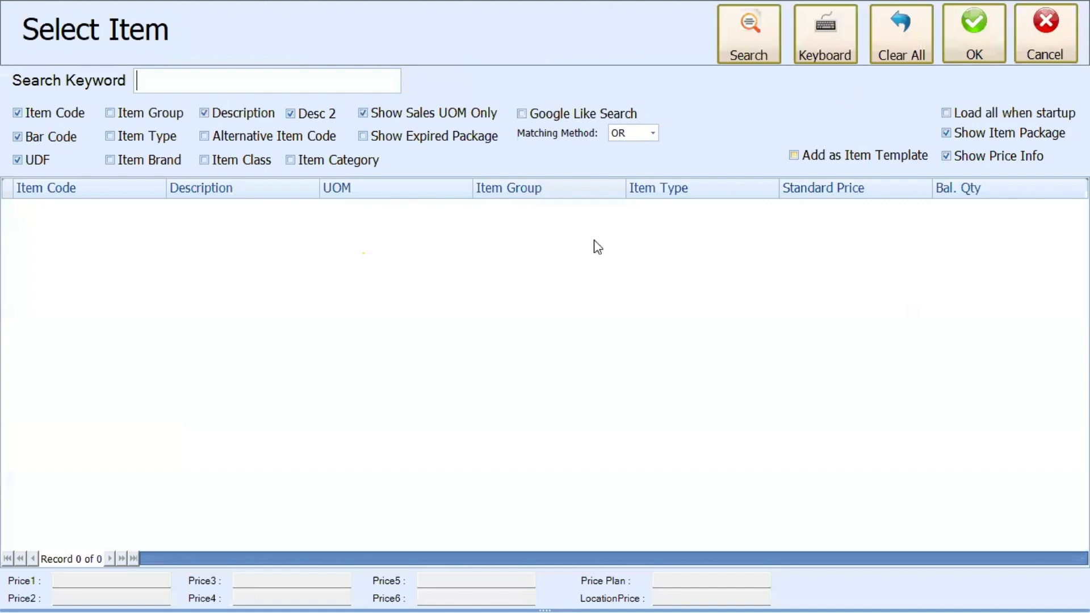
pyautogui.press('Escape')
pyautogui.press('F1')
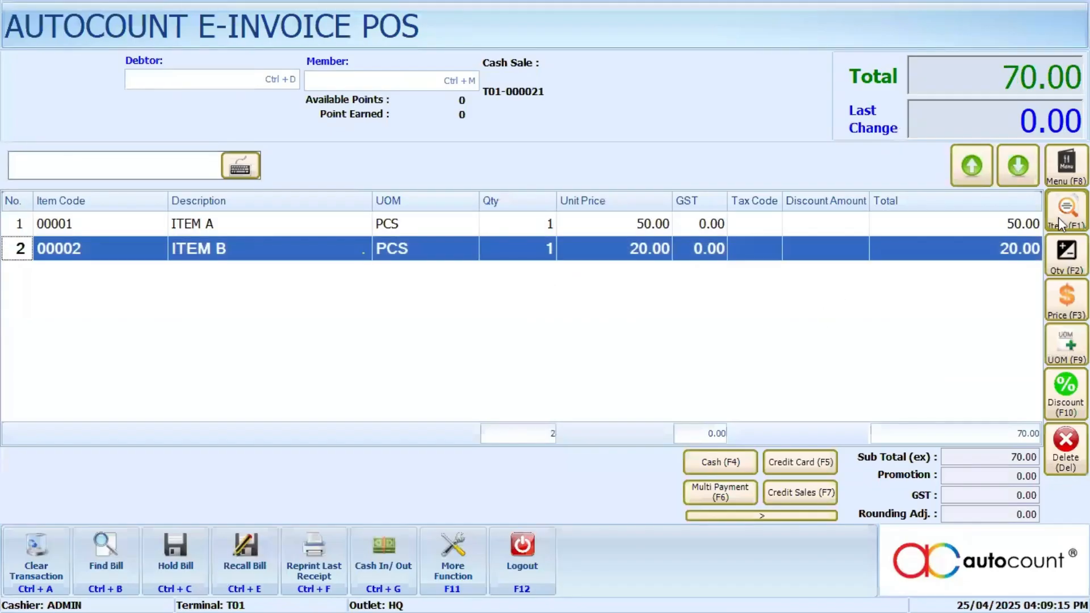
pyautogui.click(1058, 220)
pyautogui.click(1034, 46)
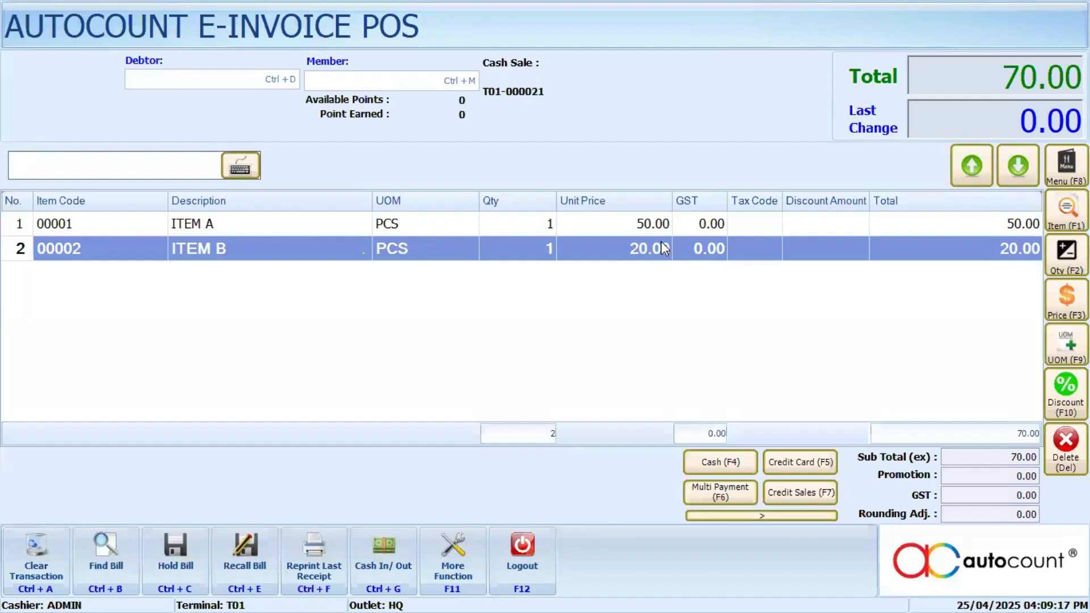
pyautogui.click(629, 249)
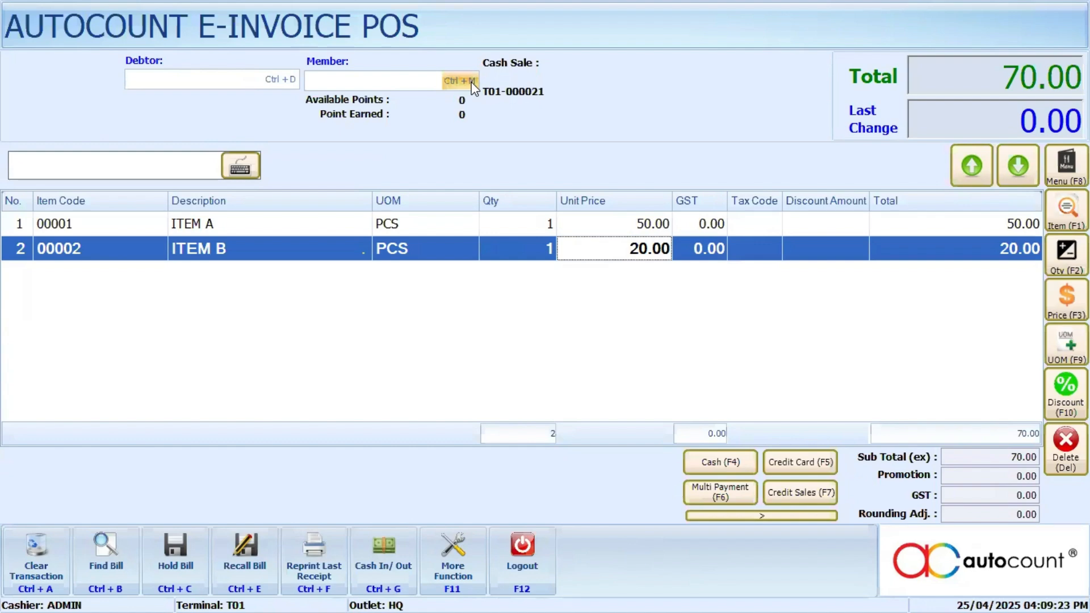
pyautogui.click(507, 223)
pyautogui.click(506, 250)
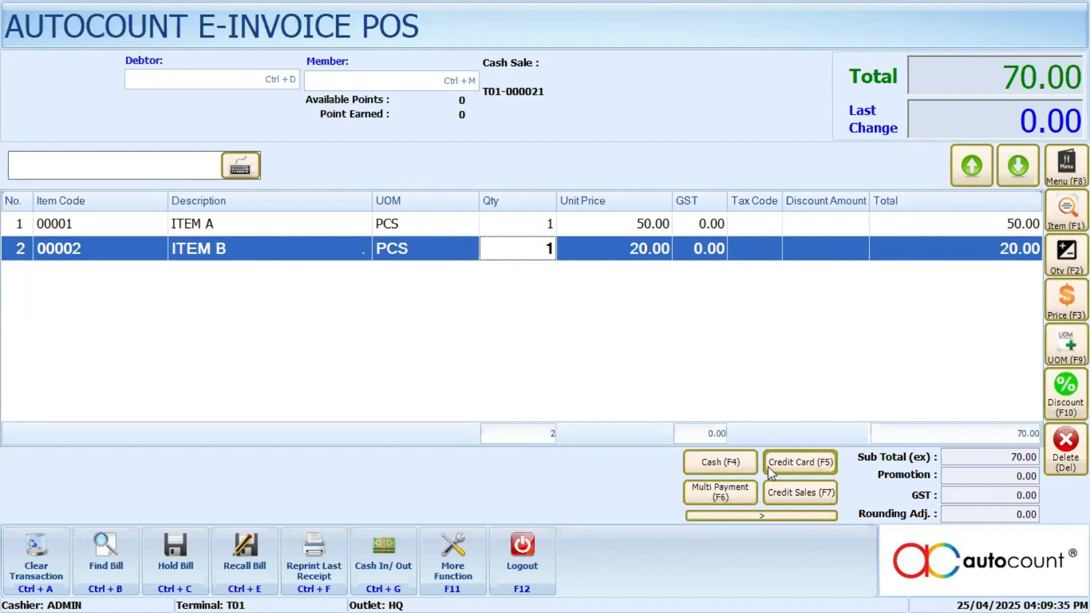
# - Pay the 70.00 bill with 100 cash for 30.00 change and preview the tax invoice
pyautogui.click(725, 465)
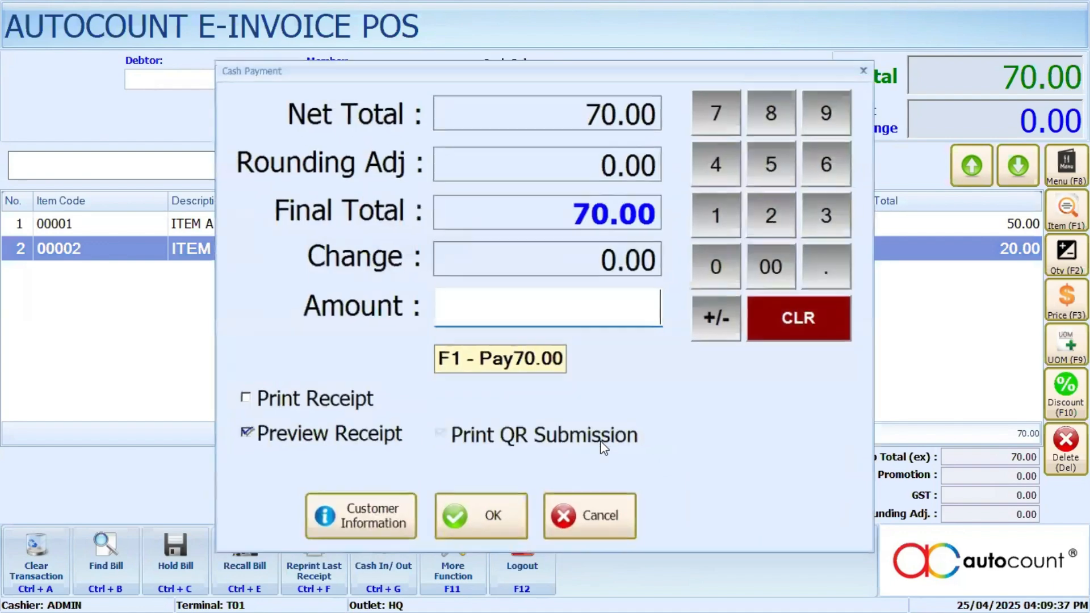
pyautogui.write('100')
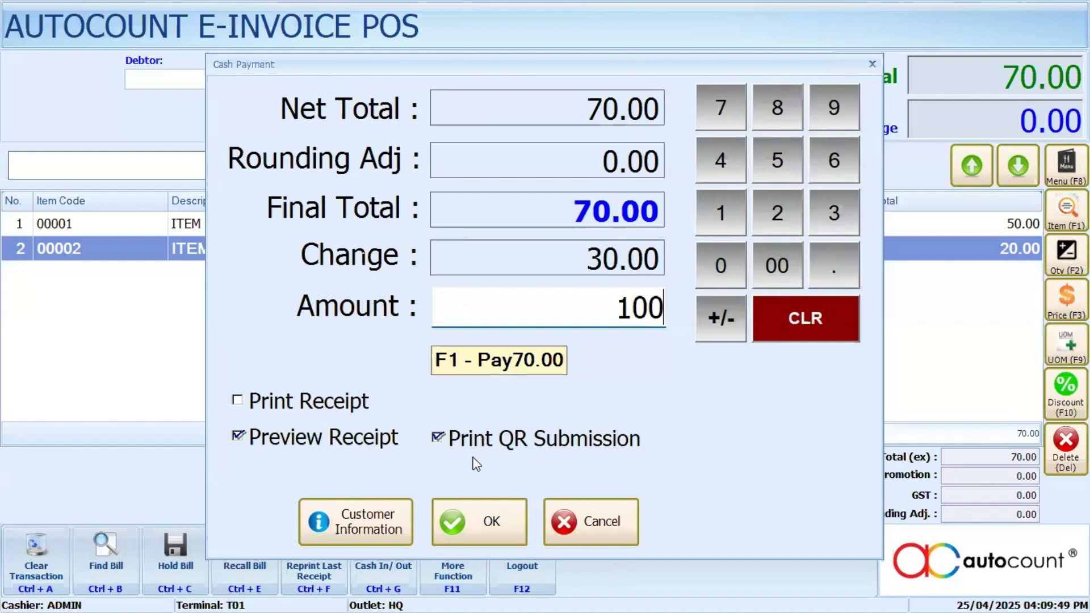
pyautogui.click(487, 520)
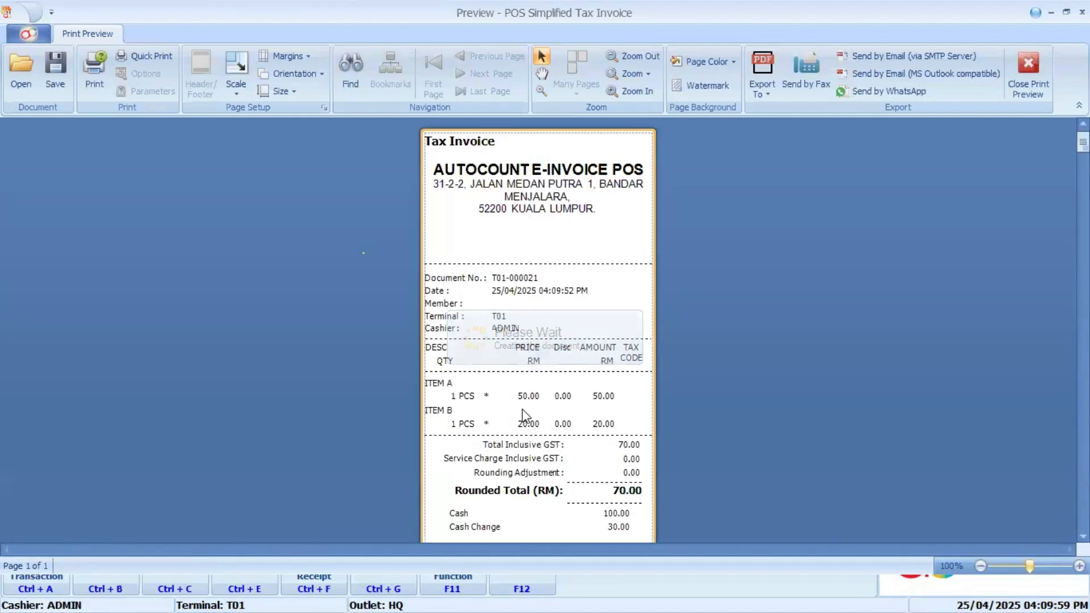
# - Scroll the receipt preview to the QR code and follow it to the e-Invoice page
pyautogui.scroll(-5, 571, 380)
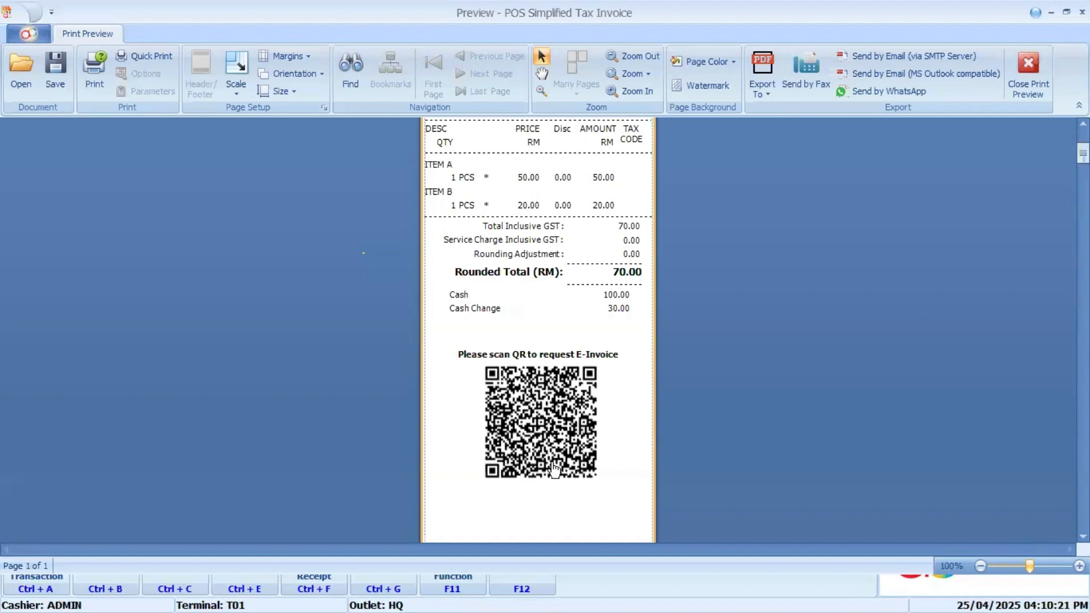
pyautogui.click(545, 414)
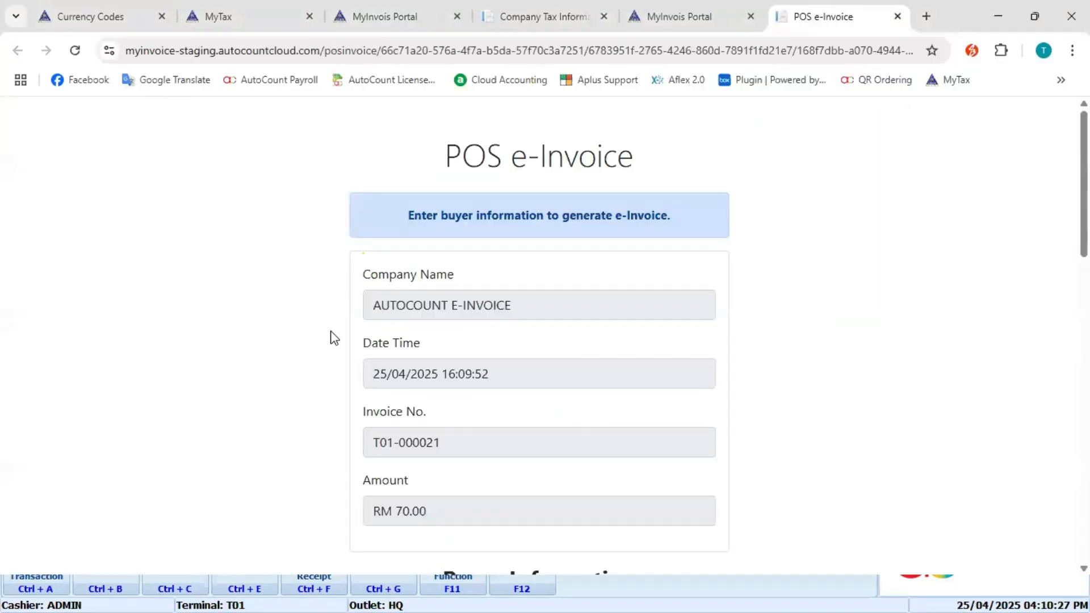
# - Fill the buyer Name with A-PLUS COM SDN BHD copied from APLUS.txt
pyautogui.scroll(-1, 775, 408)
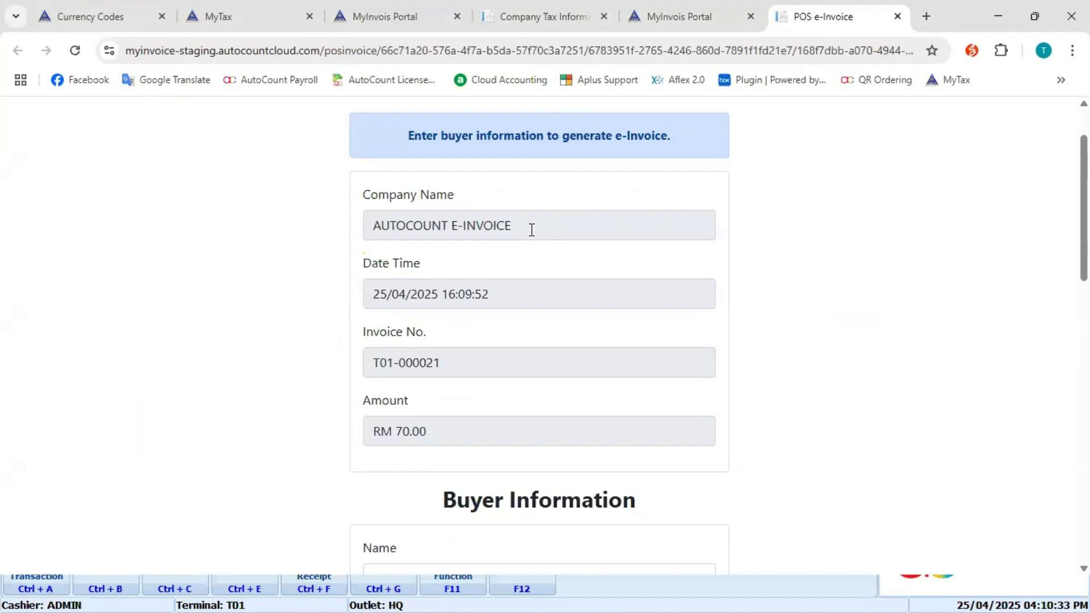
pyautogui.scroll(-3, 471, 357)
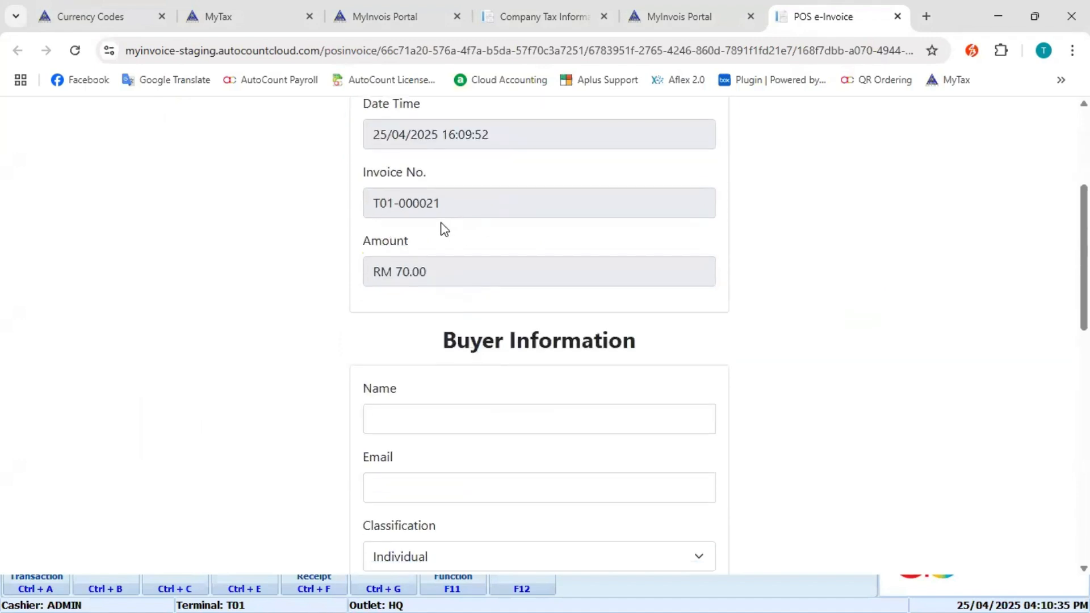
pyautogui.scroll(-1, 429, 277)
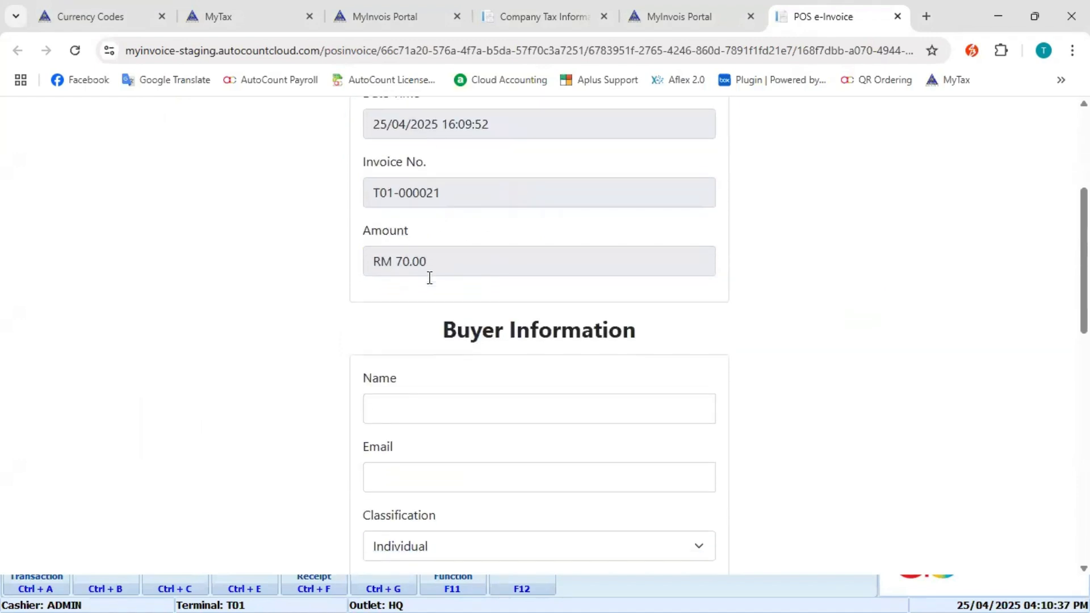
pyautogui.scroll(-1, 423, 341)
pyautogui.click(611, 340)
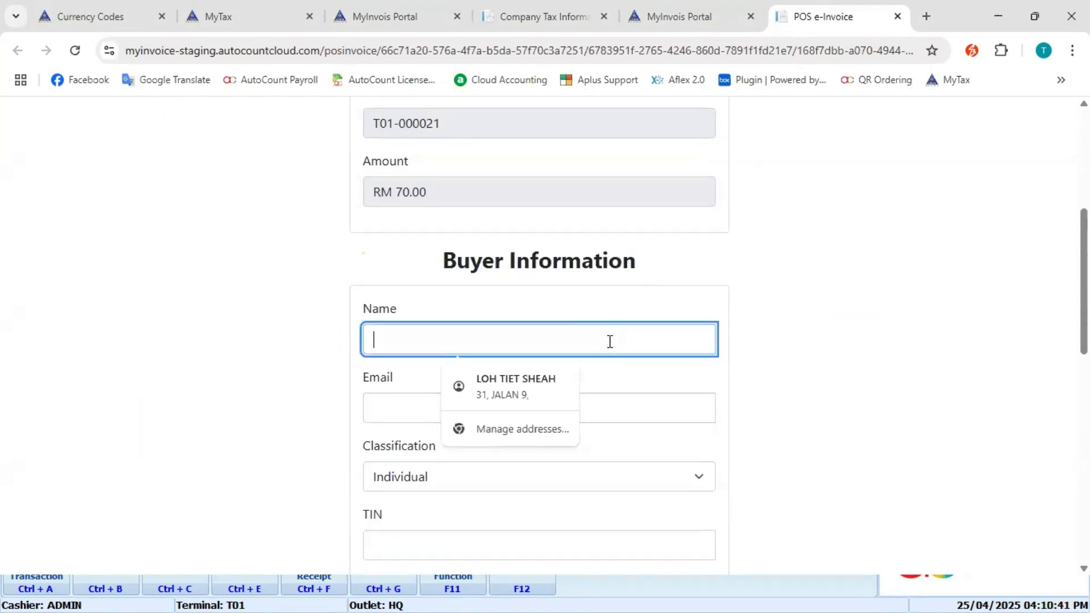
pyautogui.scroll(-2, 610, 342)
pyautogui.scroll(1, 608, 347)
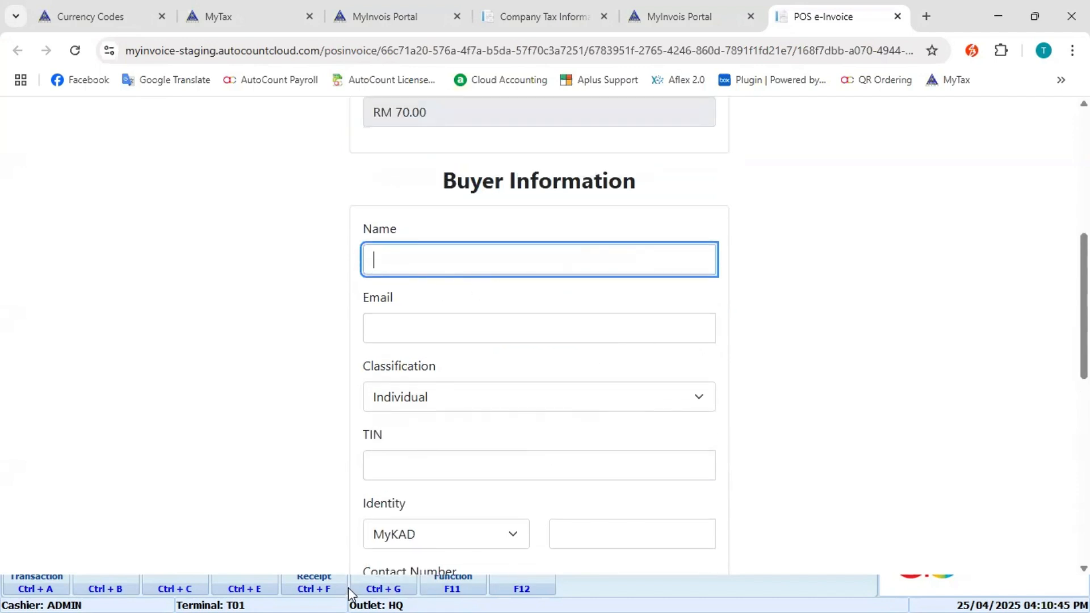
pyautogui.click(392, 593)
pyautogui.press('super')
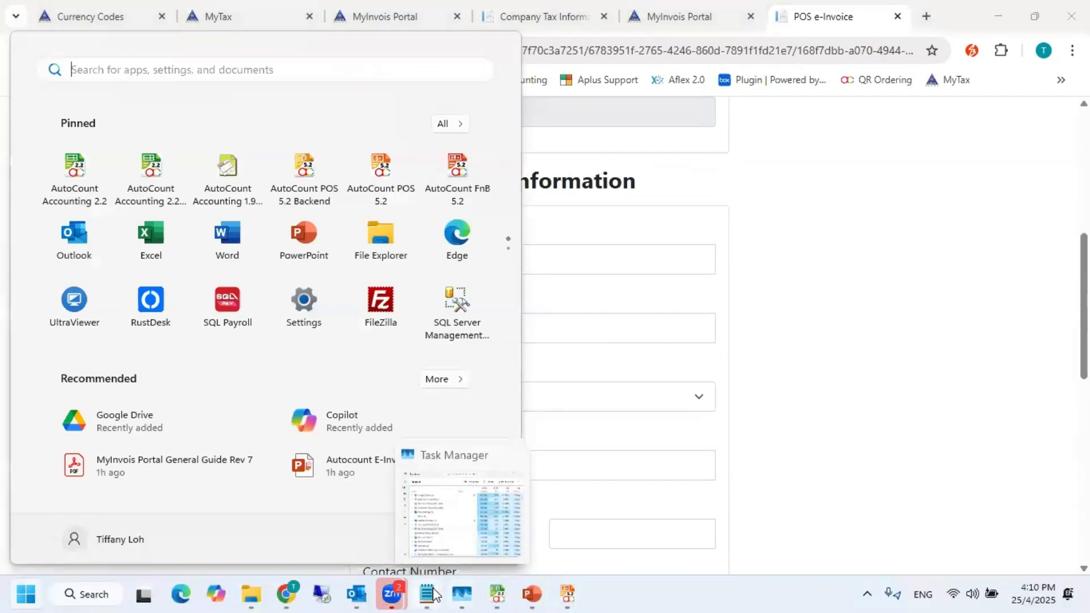
pyautogui.moveTo(433, 590)
pyautogui.click(499, 527)
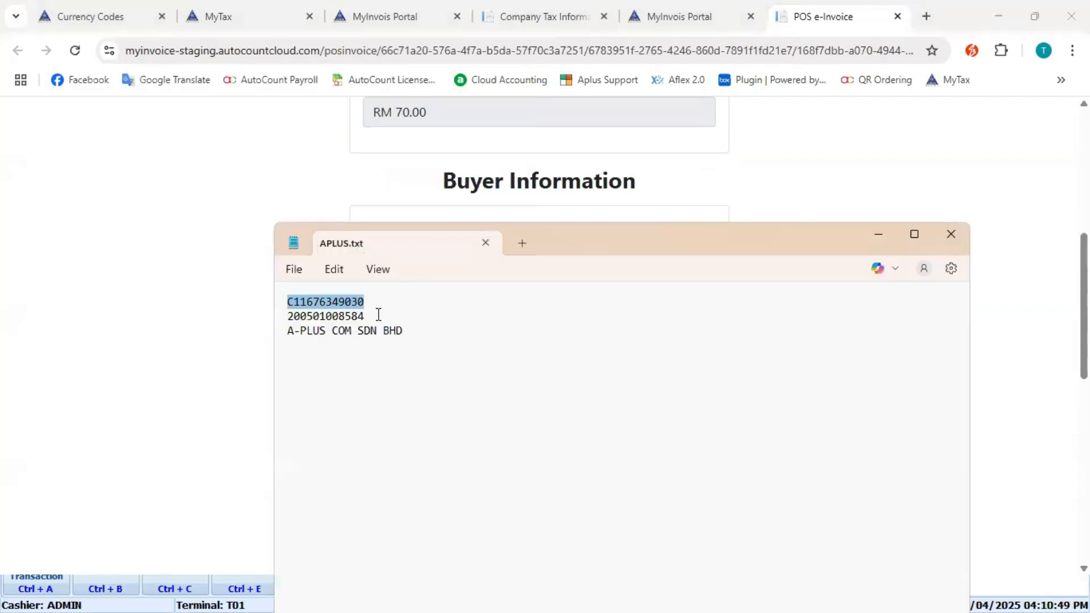
pyautogui.moveTo(434, 335); pyautogui.dragTo(265, 333)
pyautogui.hotkey('ctrl', 'c')
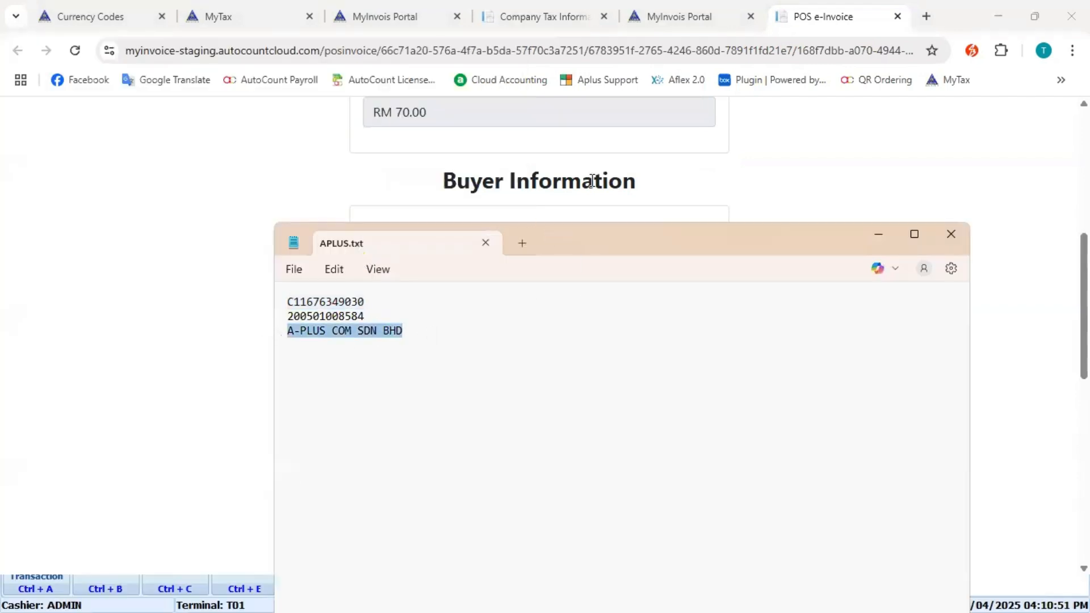
pyautogui.click(734, 185)
pyautogui.click(420, 265)
pyautogui.hotkey('ctrl', 'v')
# - Fill the buyer email from a saved suggestion and set classification to Business
pyautogui.click(382, 331)
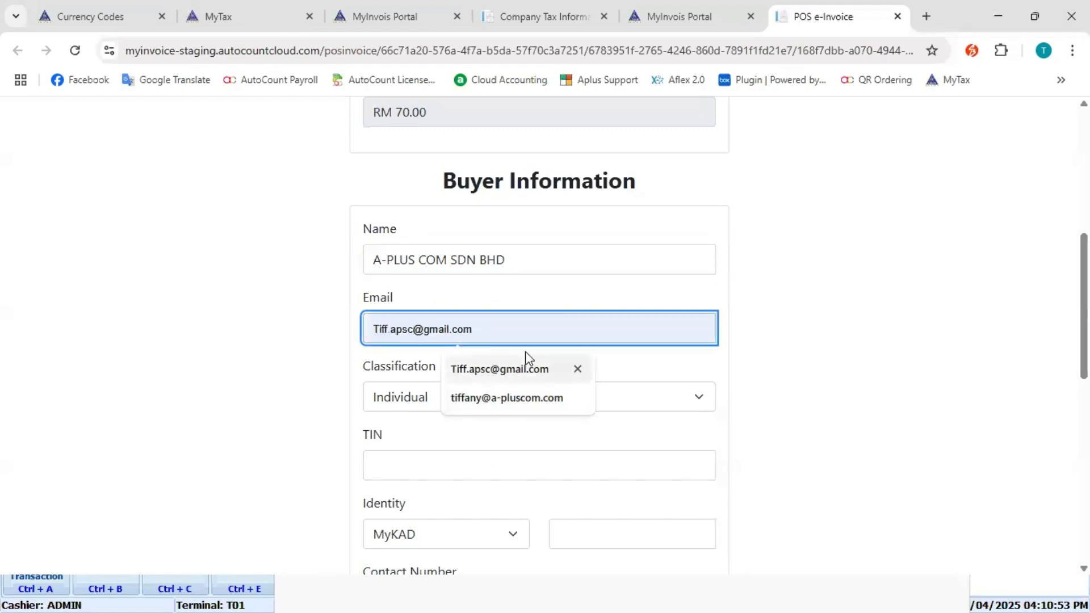
pyautogui.click(486, 370)
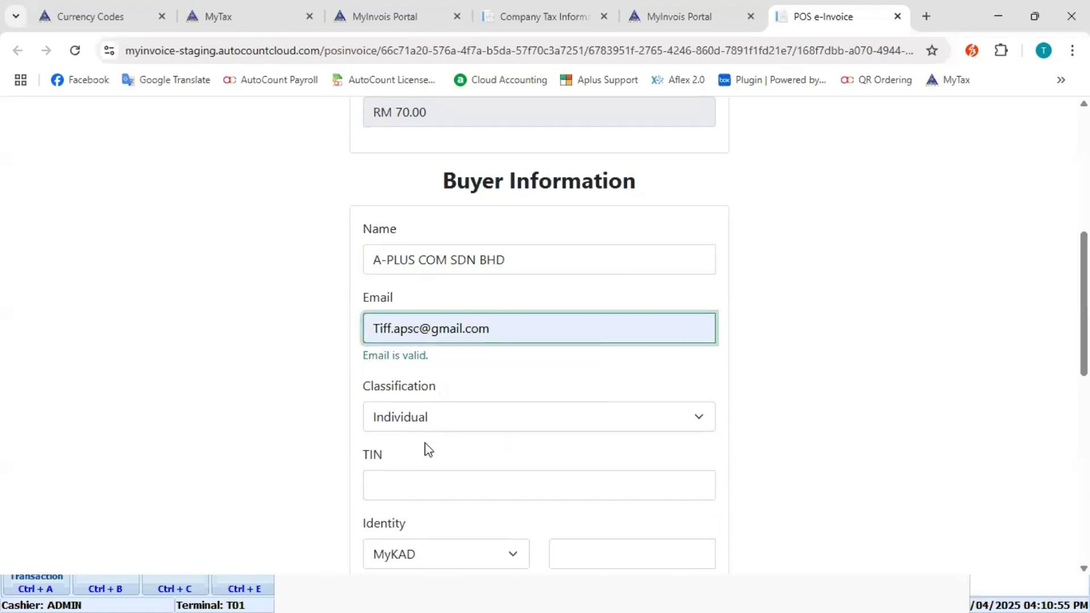
pyautogui.scroll(-1, 454, 398)
pyautogui.click(421, 345)
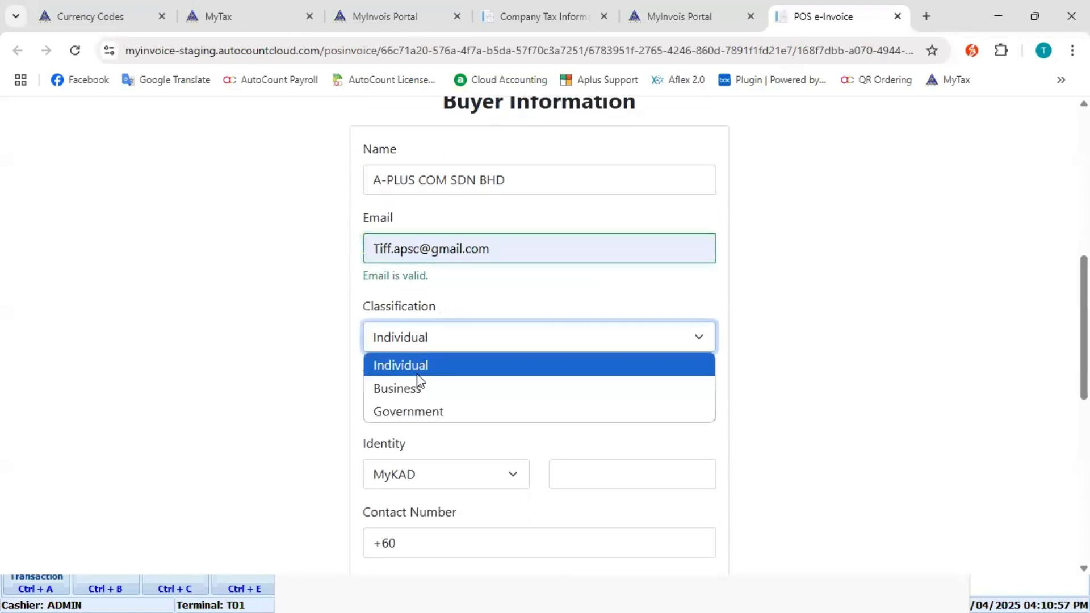
pyautogui.click(417, 386)
# - Paste the buyer's tax number from APLUS.txt into the TIN field
pyautogui.click(424, 402)
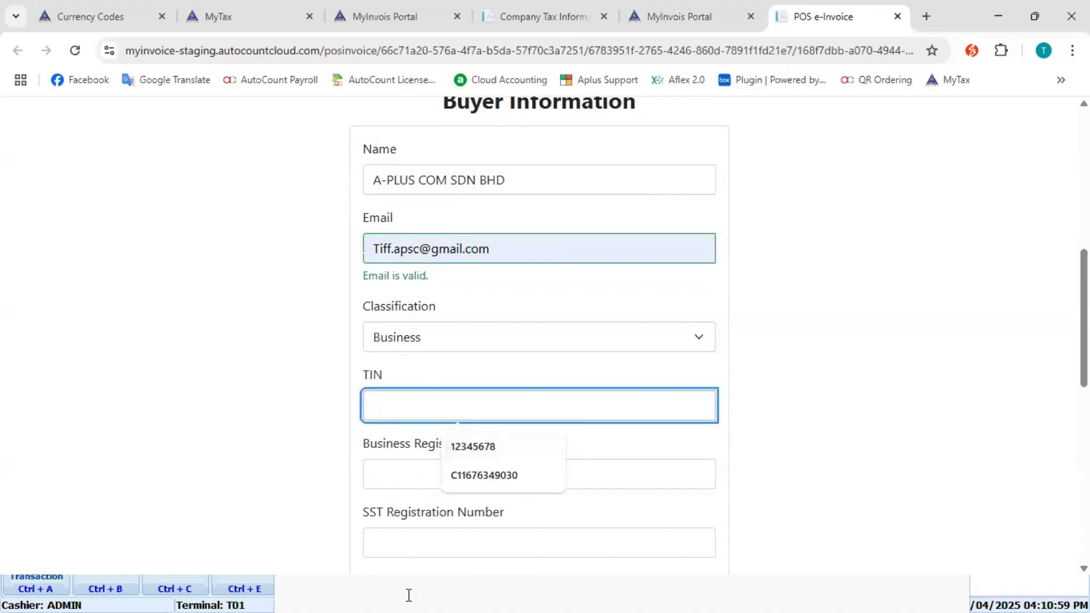
pyautogui.press('super')
pyautogui.moveTo(427, 593)
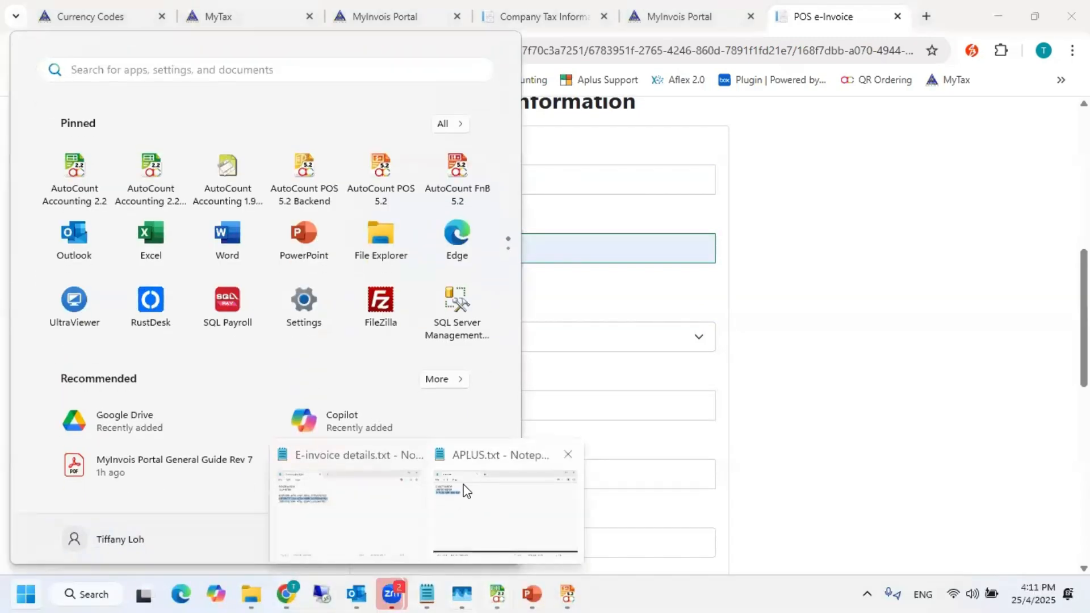
pyautogui.click(463, 489)
pyautogui.moveTo(382, 299); pyautogui.dragTo(246, 316)
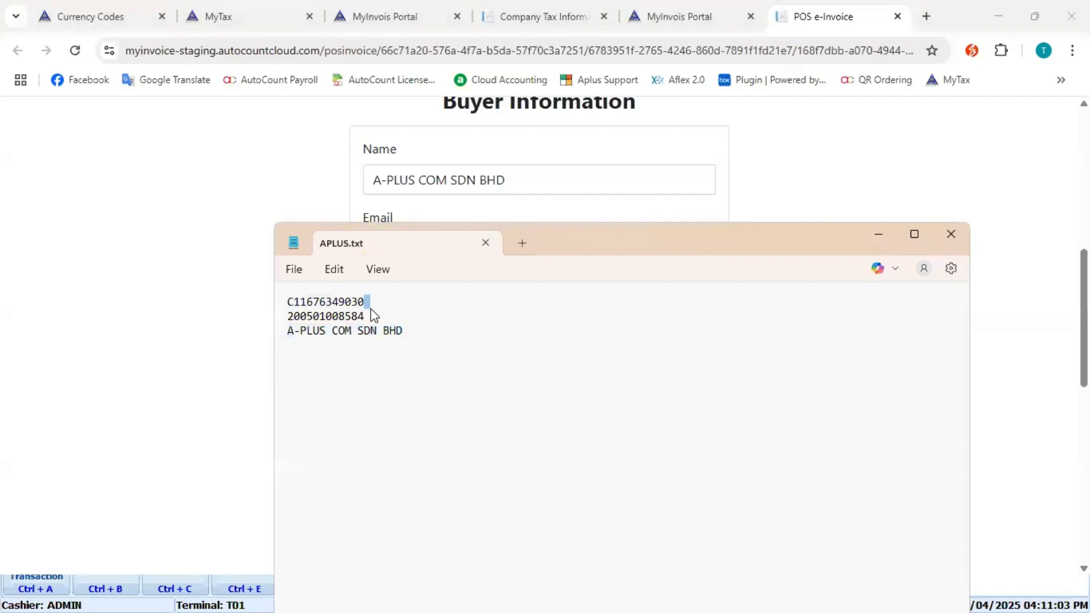
pyautogui.moveTo(365, 301); pyautogui.dragTo(255, 306)
pyautogui.hotkey('ctrl', 'c')
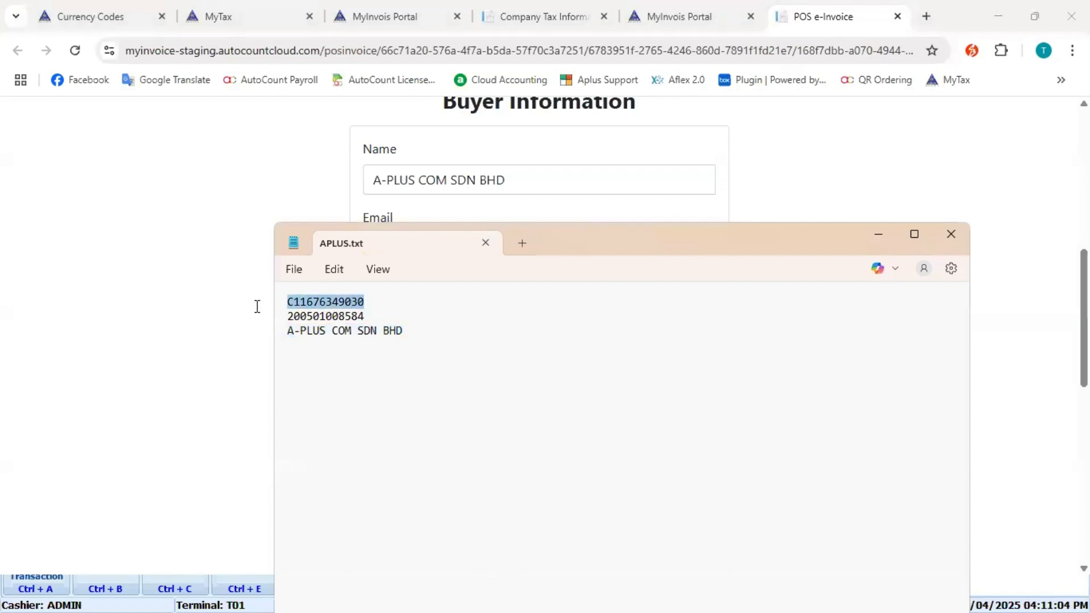
pyautogui.click(878, 234)
pyautogui.click(477, 404)
pyautogui.hotkey('ctrl', 'v')
# - Copy the registration number from APLUS.txt into Business Registration Number
pyautogui.click(389, 482)
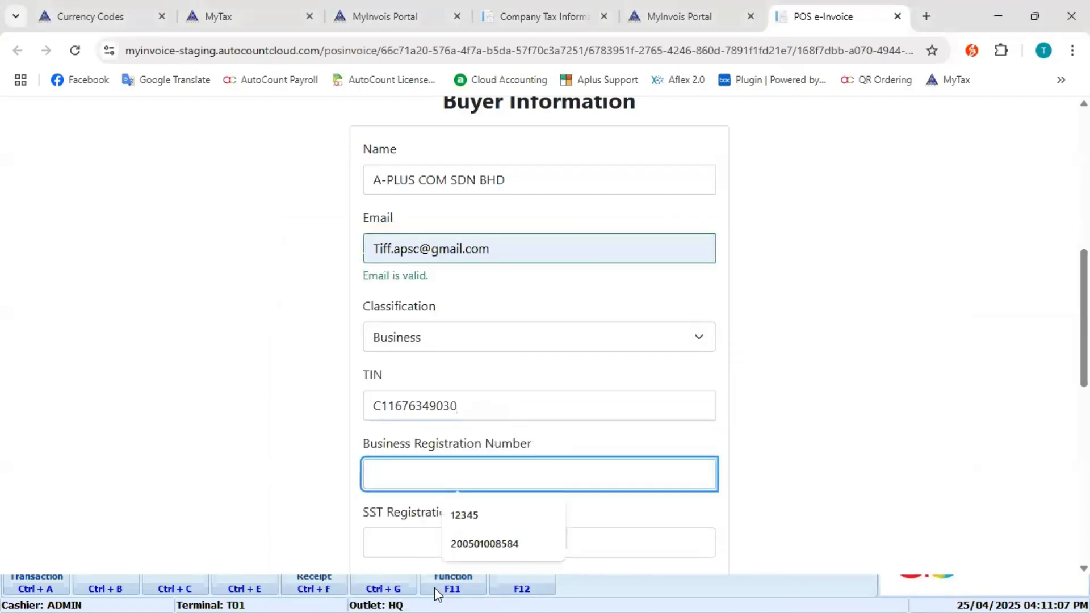
pyautogui.press('super')
pyautogui.moveTo(431, 593)
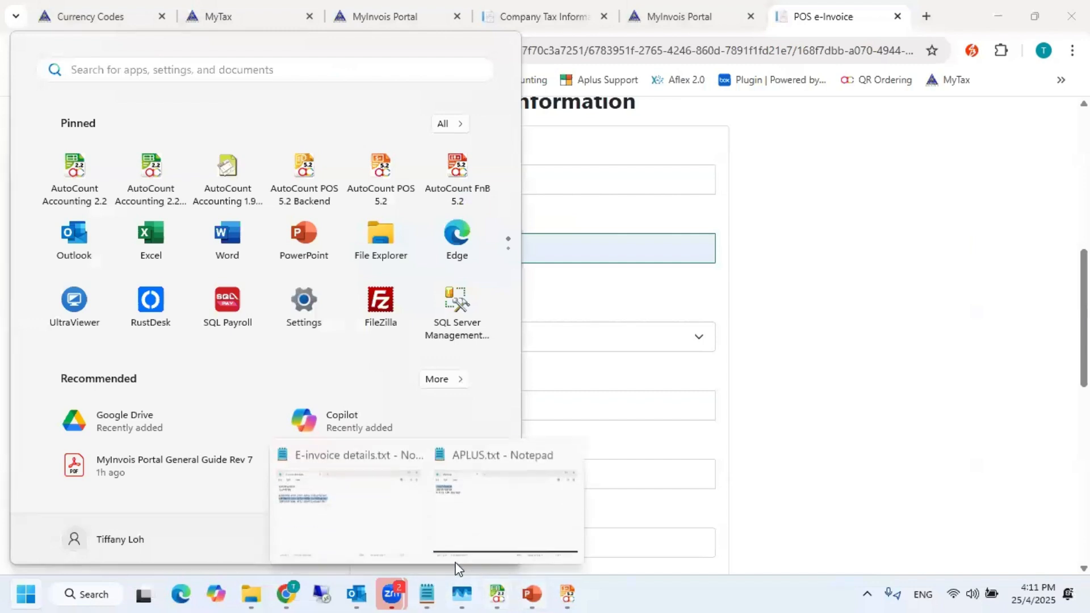
pyautogui.click(484, 532)
pyautogui.moveTo(366, 317); pyautogui.dragTo(270, 321)
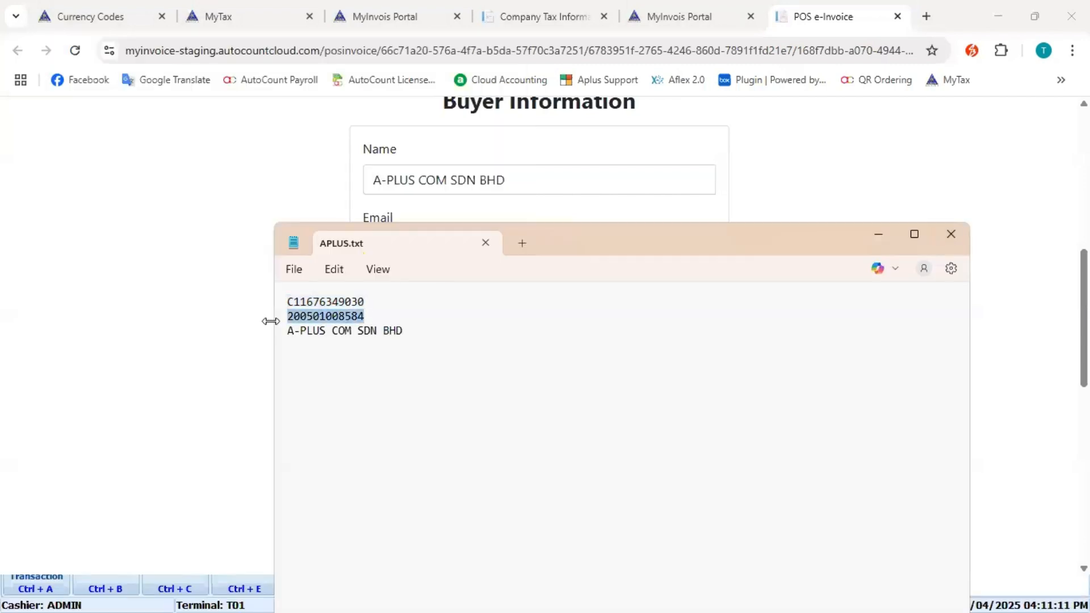
pyautogui.hotkey('ctrl', 'c')
pyautogui.click(878, 234)
pyautogui.scroll(-3, 488, 433)
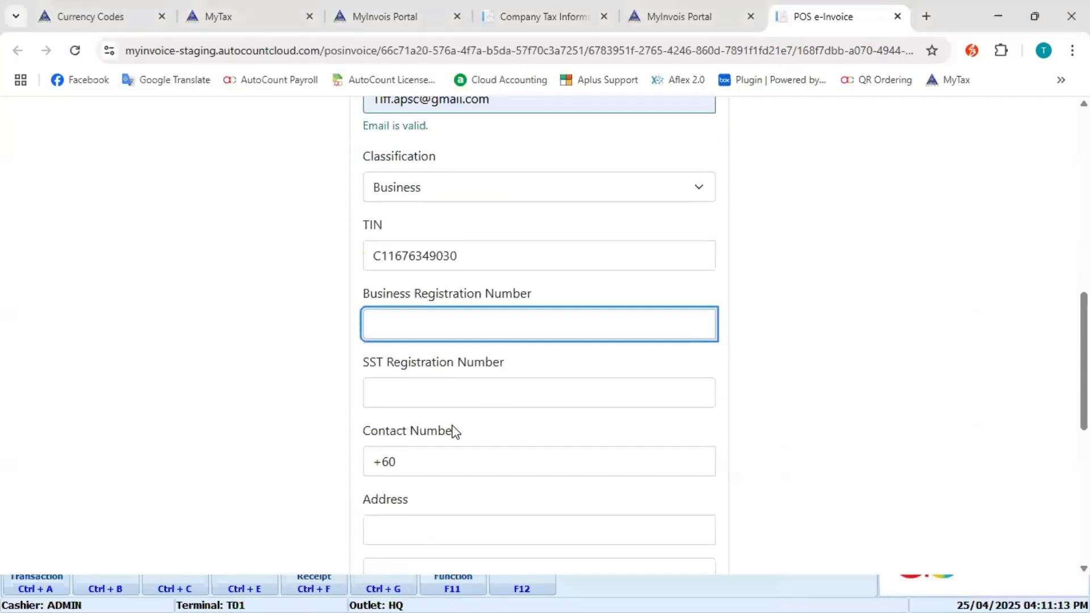
pyautogui.click(414, 321)
pyautogui.hotkey('ctrl', 'v')
# - Autofill contact number, address and post code, and set state to Wilayah Persekutuan Kuala Lumpur
pyautogui.scroll(-1, 452, 423)
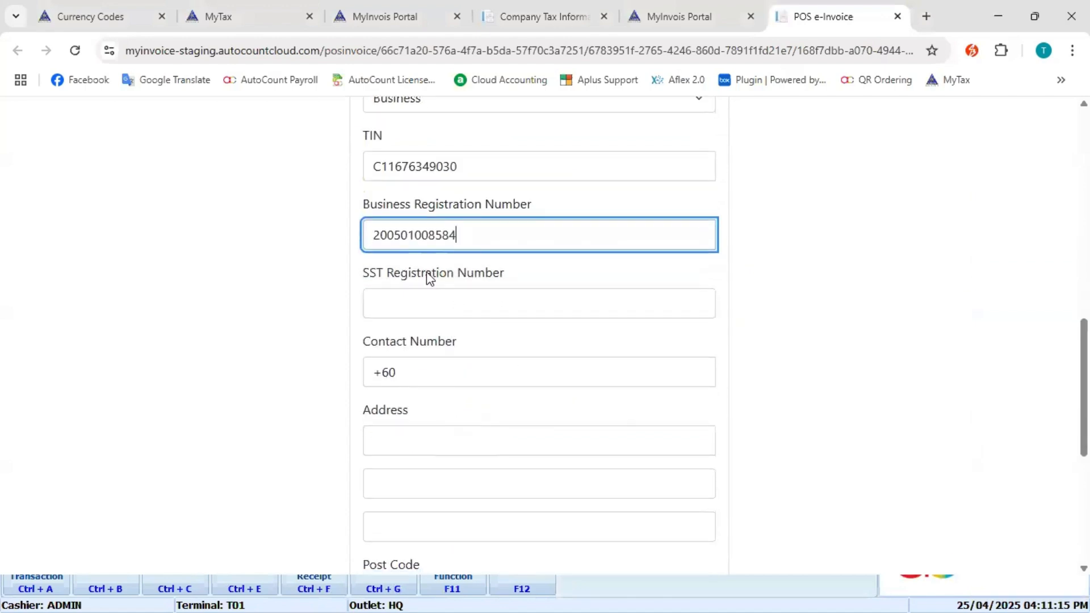
pyautogui.scroll(-1, 420, 356)
pyautogui.click(421, 298)
pyautogui.click(501, 336)
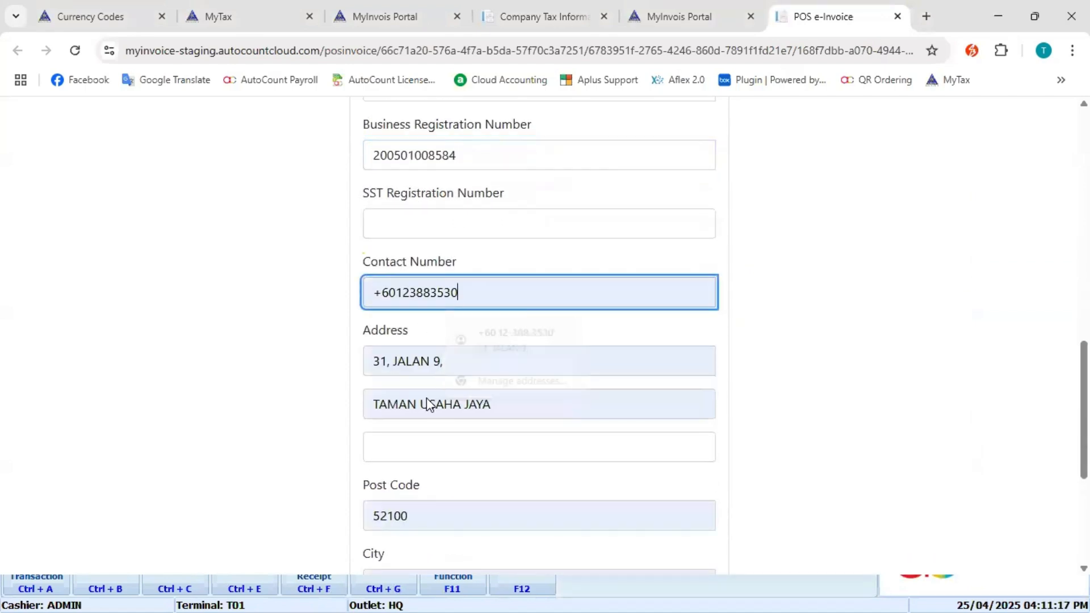
pyautogui.scroll(-4, 427, 404)
pyautogui.click(403, 373)
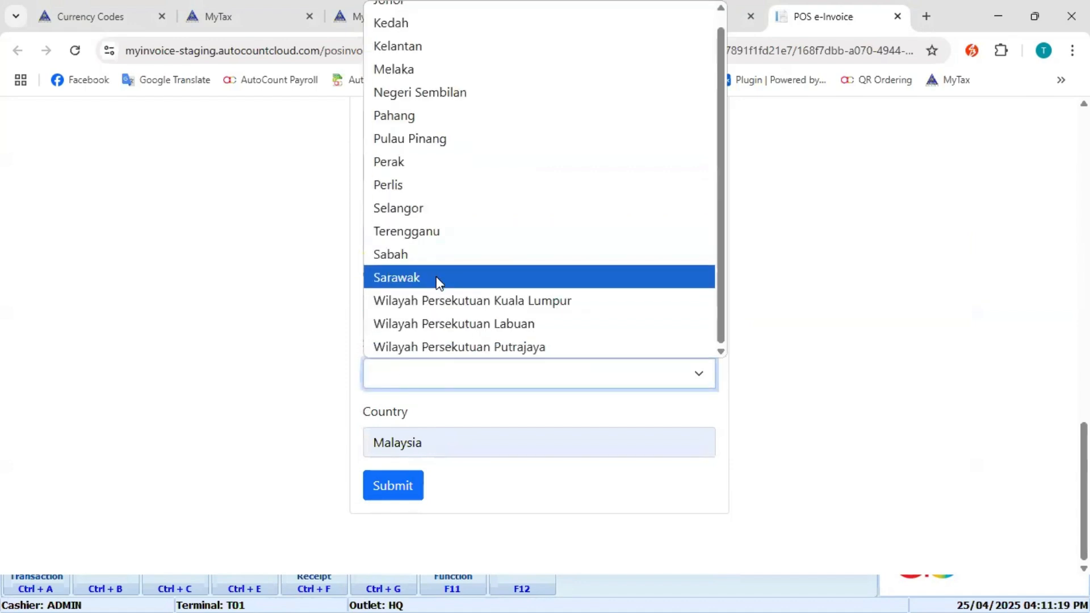
pyautogui.click(437, 304)
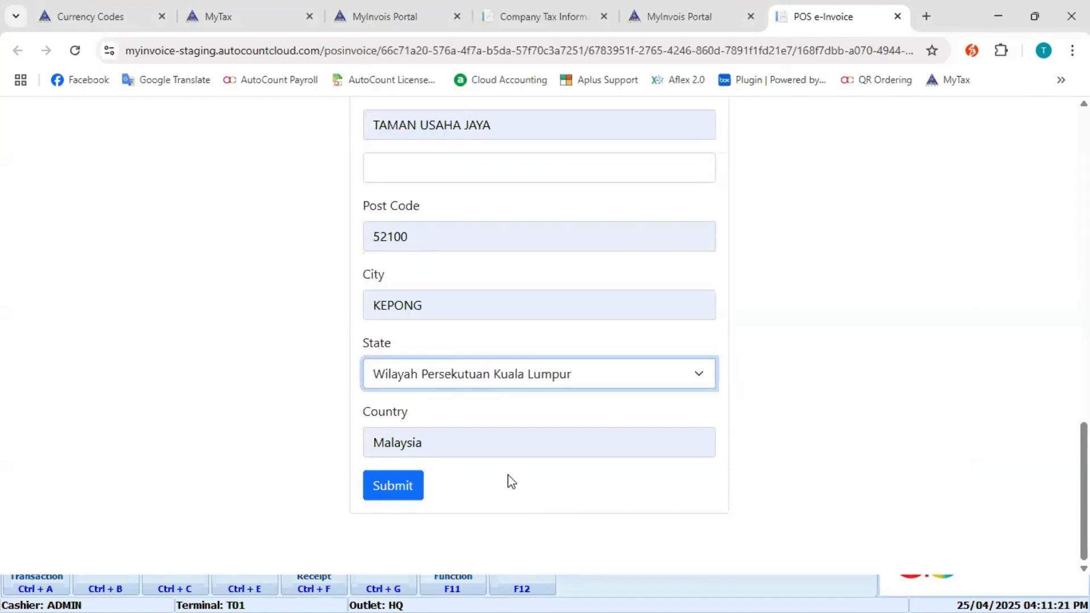
# - Submit and confirm the buyer information, declining Chrome's offer to save the address
pyautogui.click(408, 488)
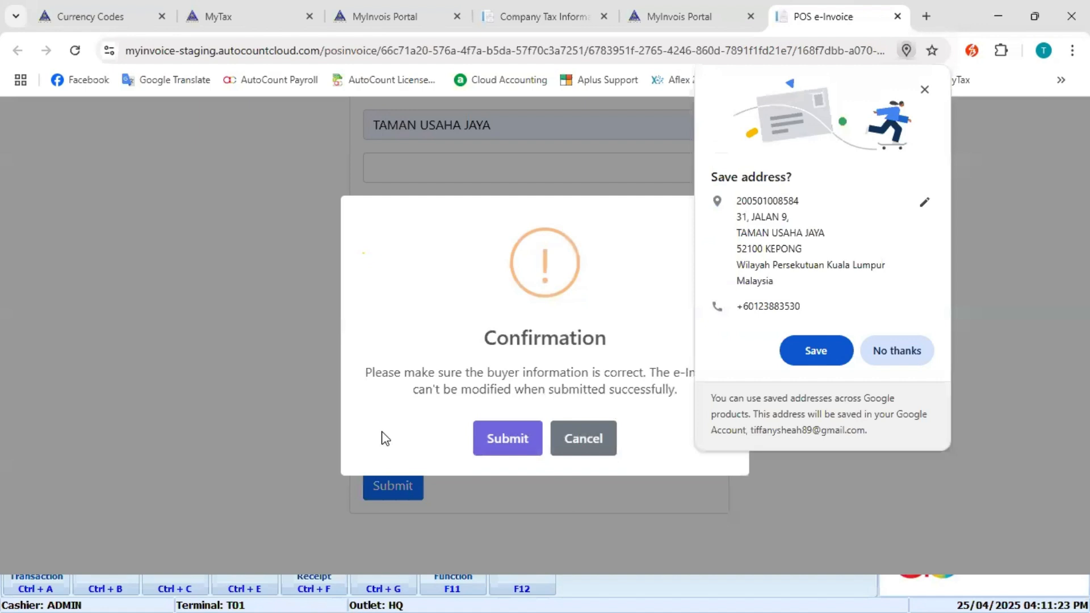
pyautogui.click(502, 451)
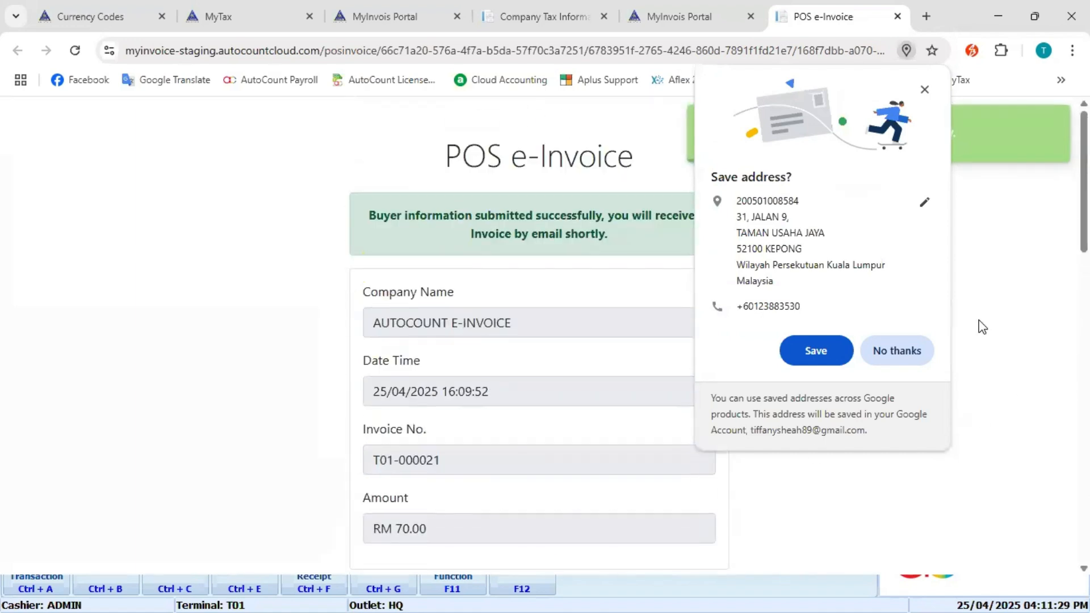
pyautogui.click(907, 356)
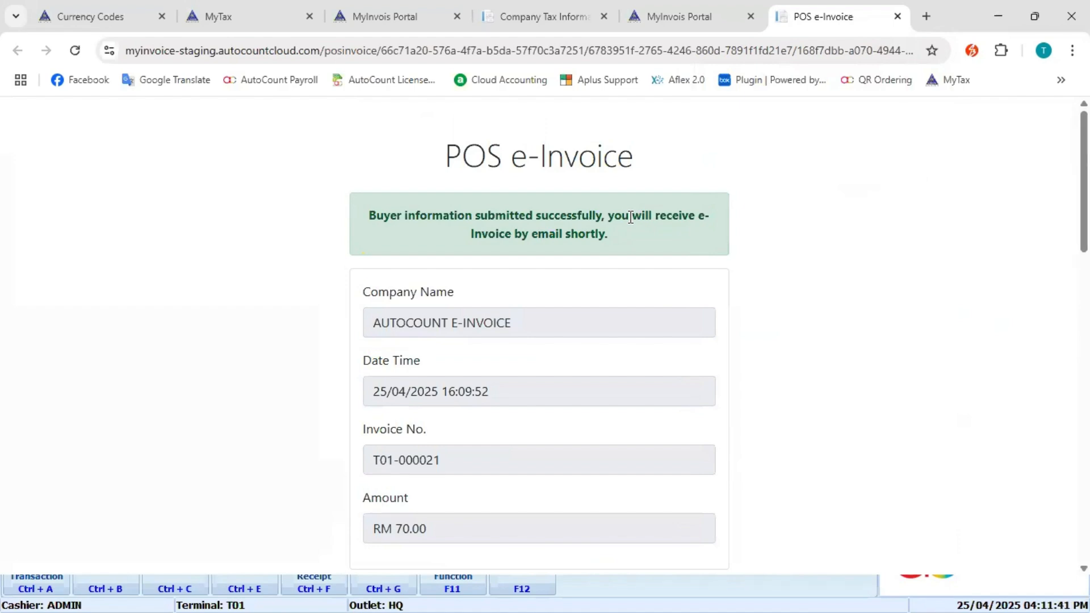
pyautogui.press('super')
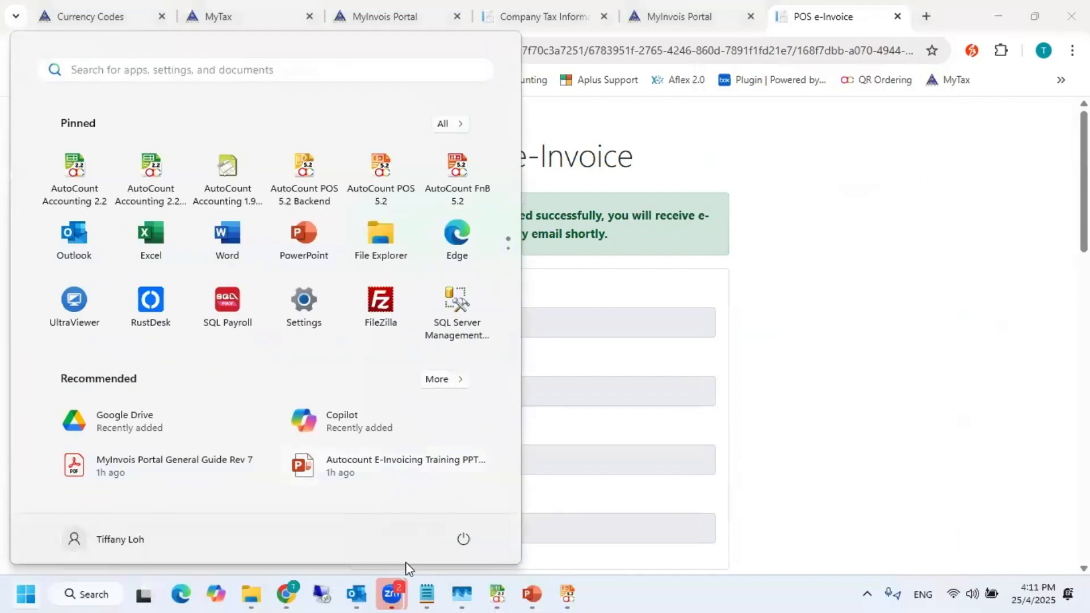
# - Run Send/Receive All Folders in Outlook and check both inboxes for the e-Invoice CN-000012 email
pyautogui.click(364, 594)
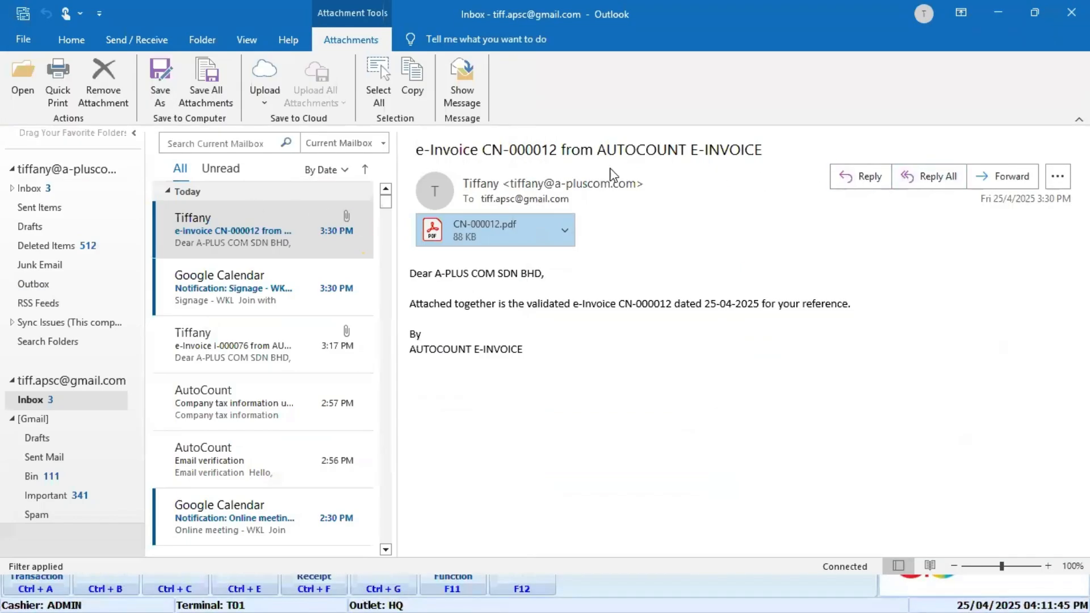
pyautogui.click(71, 39)
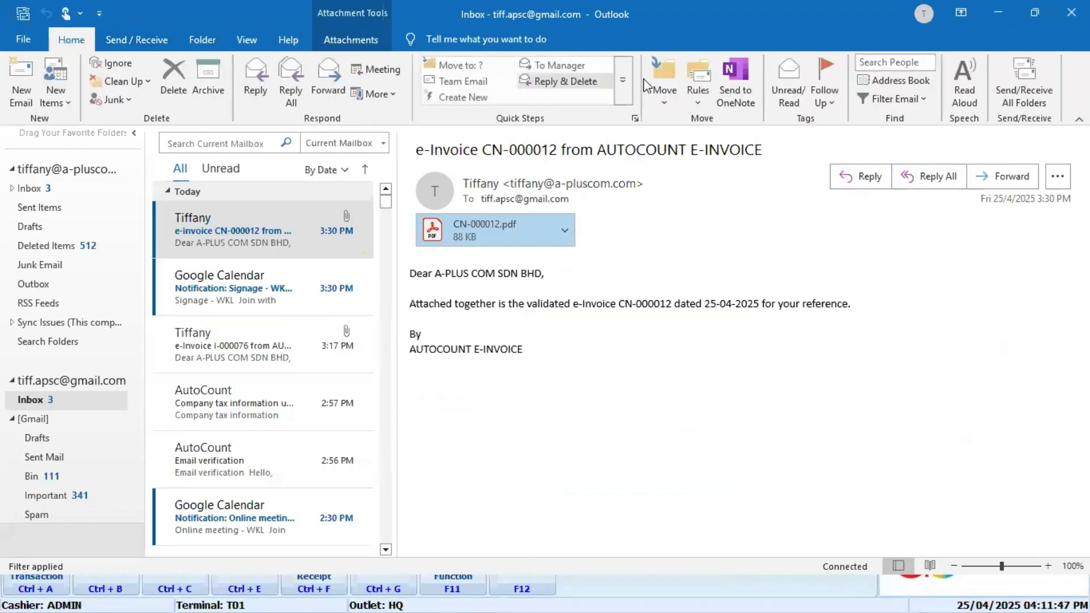
pyautogui.click(1022, 96)
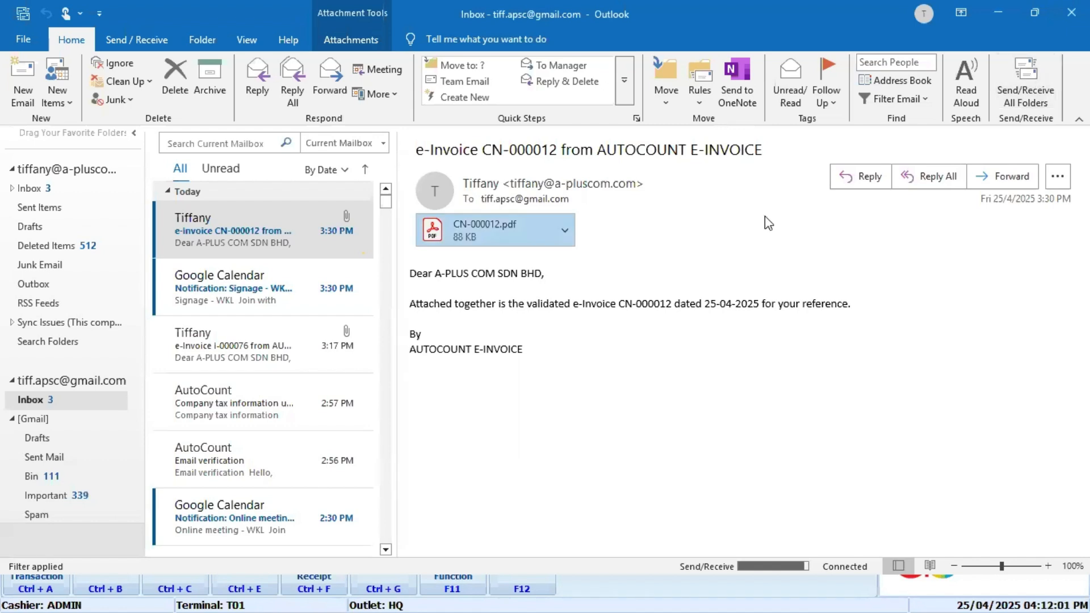
pyautogui.click(188, 292)
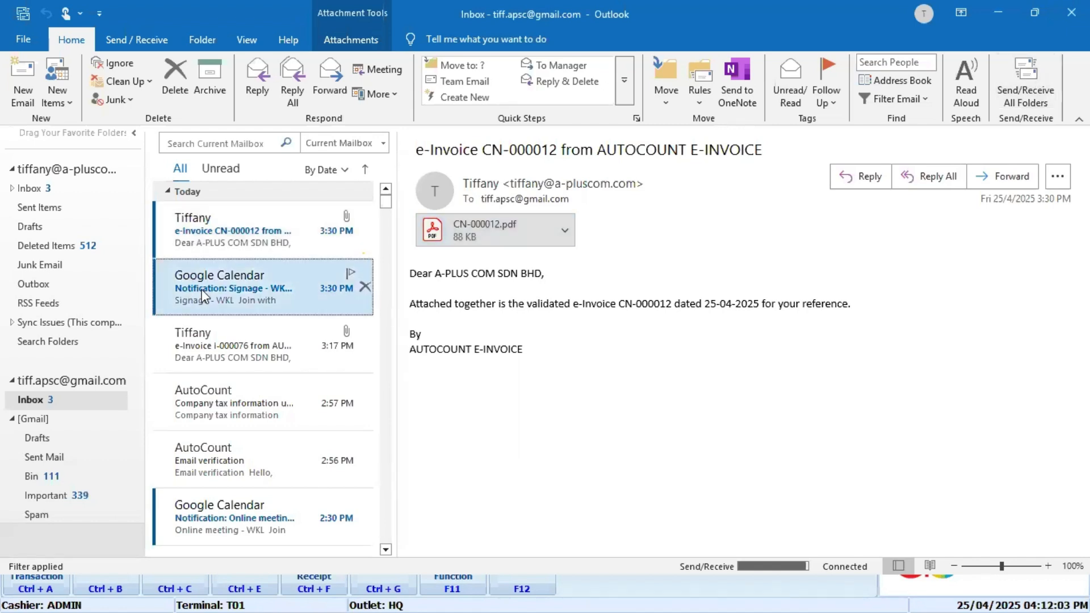
pyautogui.click(240, 233)
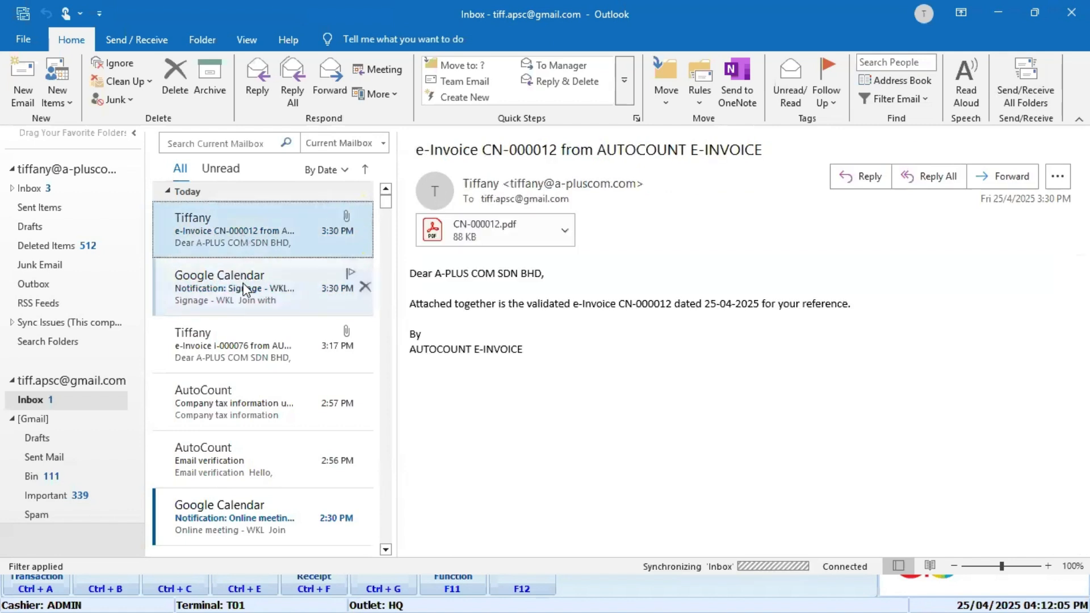
pyautogui.click(1017, 82)
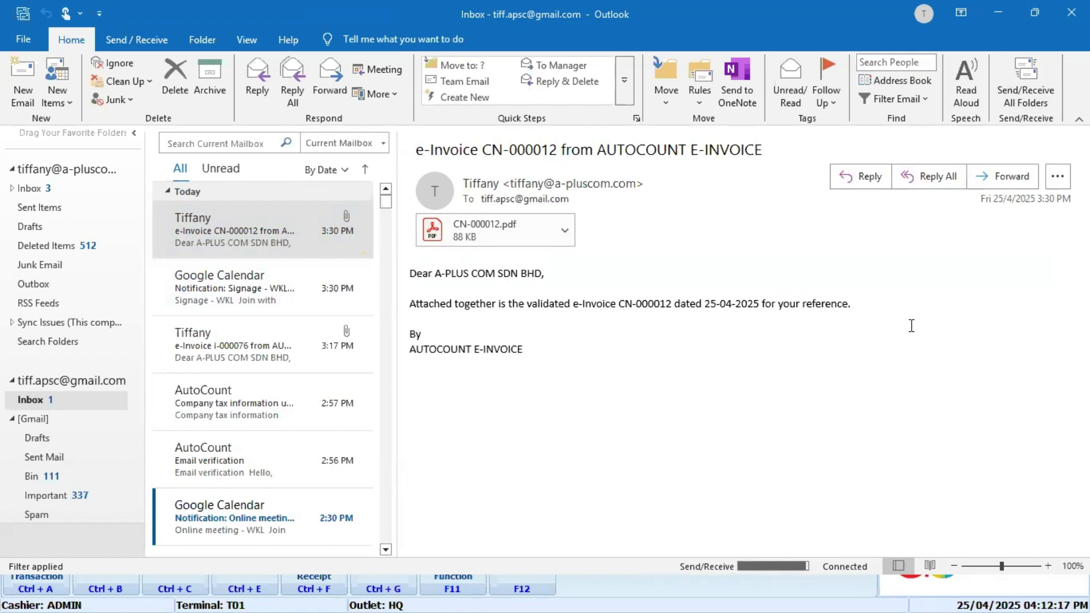
pyautogui.click(47, 192)
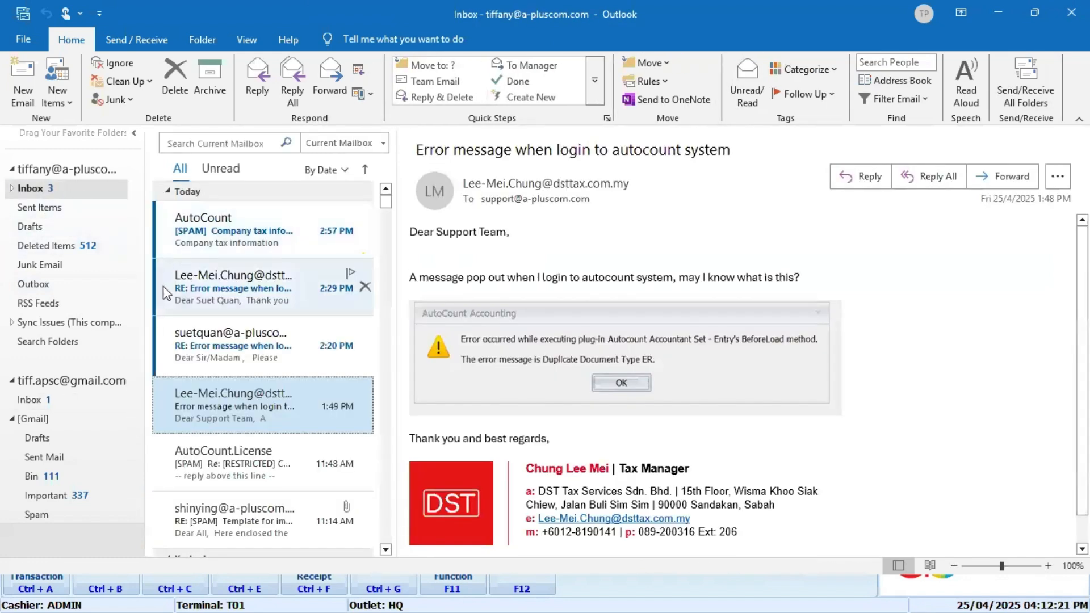
pyautogui.click(56, 404)
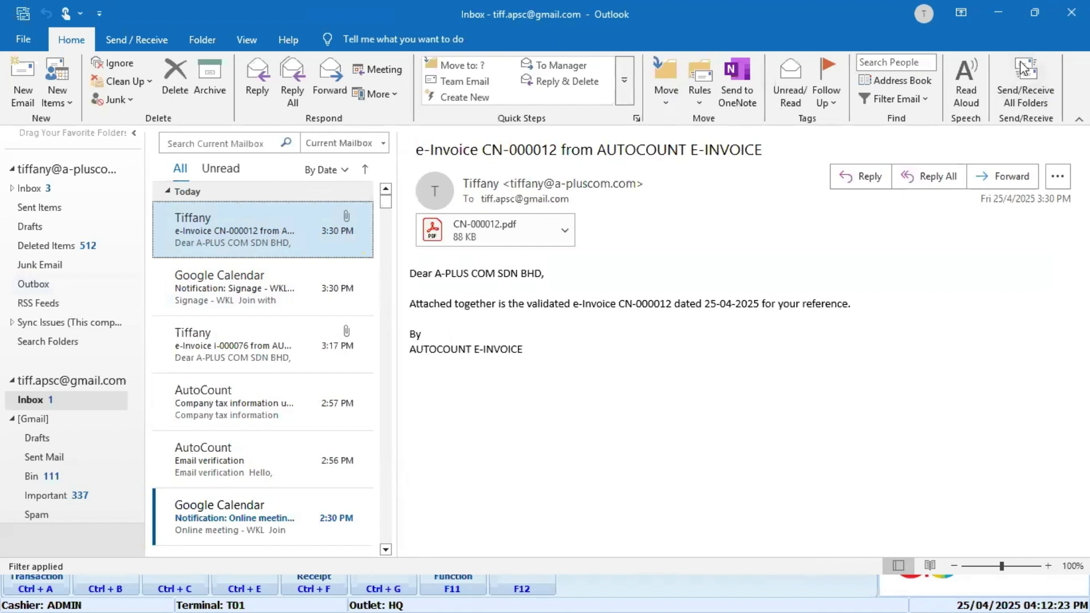
pyautogui.click(641, 341)
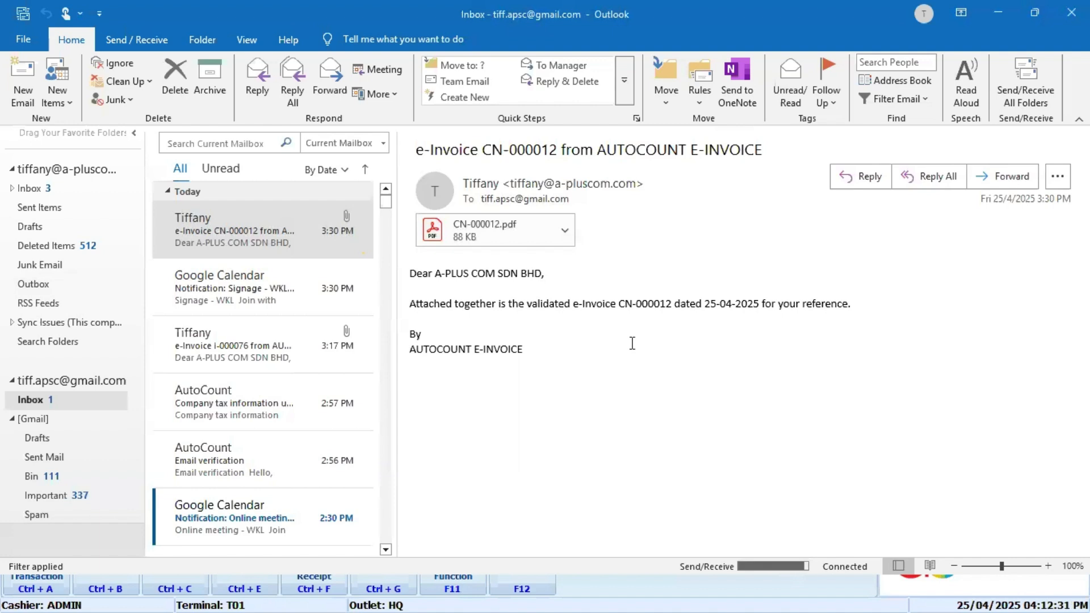
pyautogui.click(270, 244)
pyautogui.press('super')
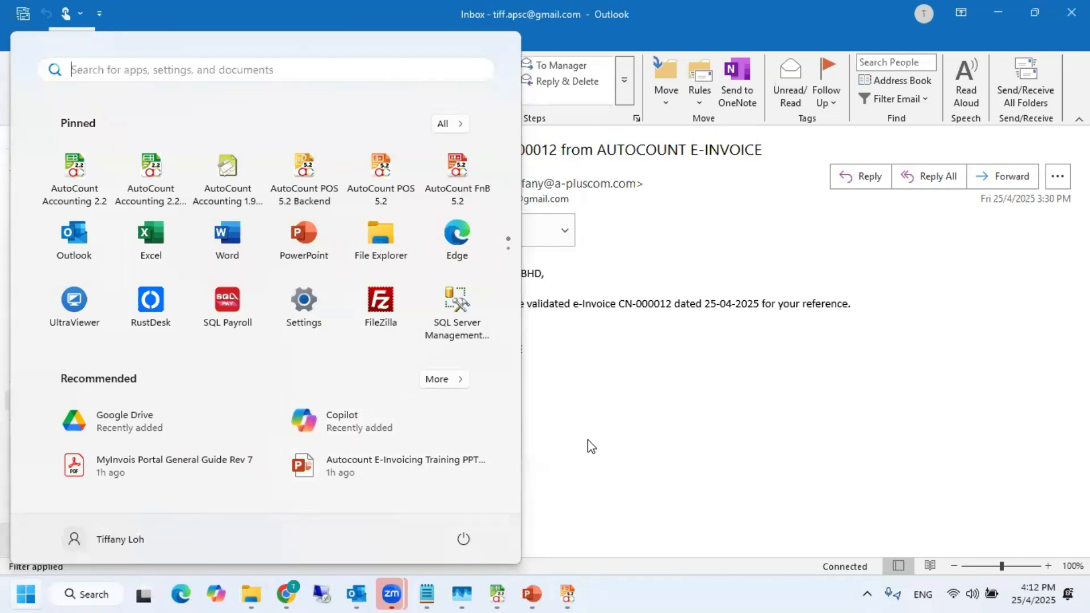
# - Close the receipt preview and search Find Transaction, showing T01-000021 at 70.00 with status Valid
pyautogui.moveTo(574, 590)
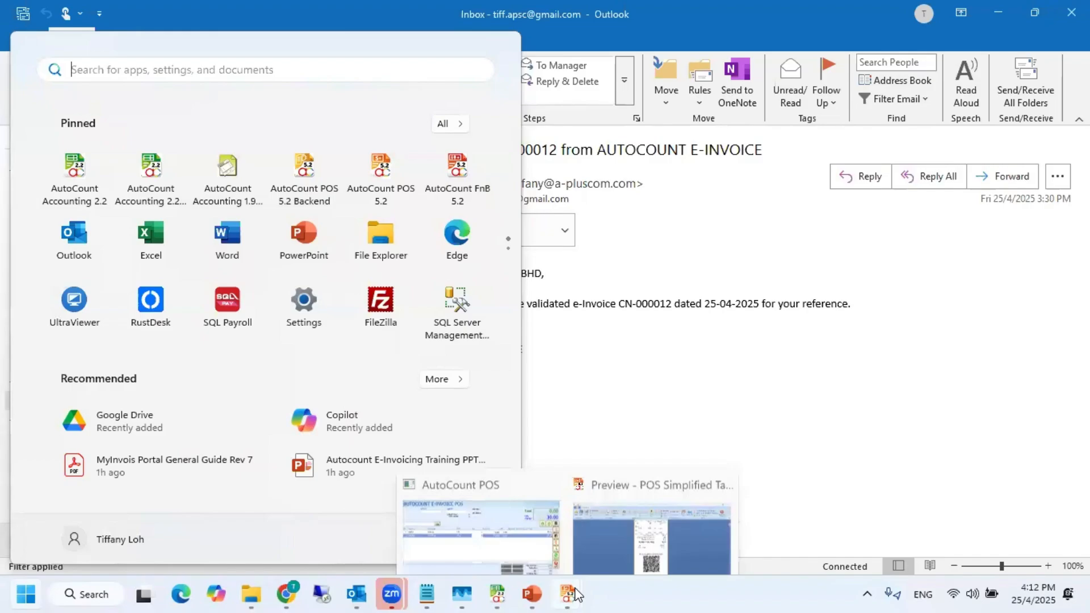
pyautogui.click(604, 533)
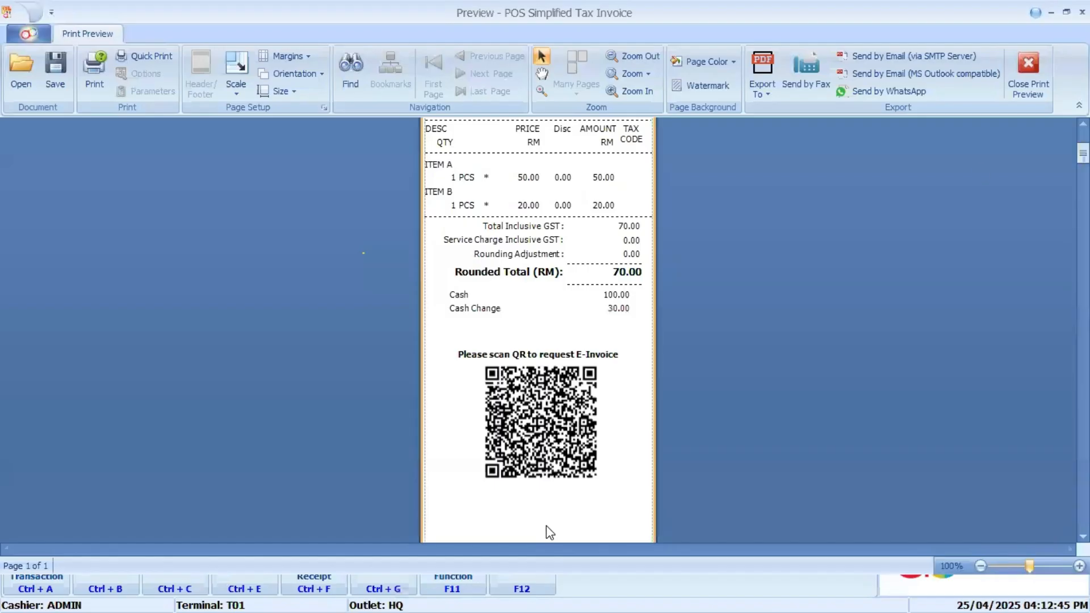
pyautogui.click(493, 585)
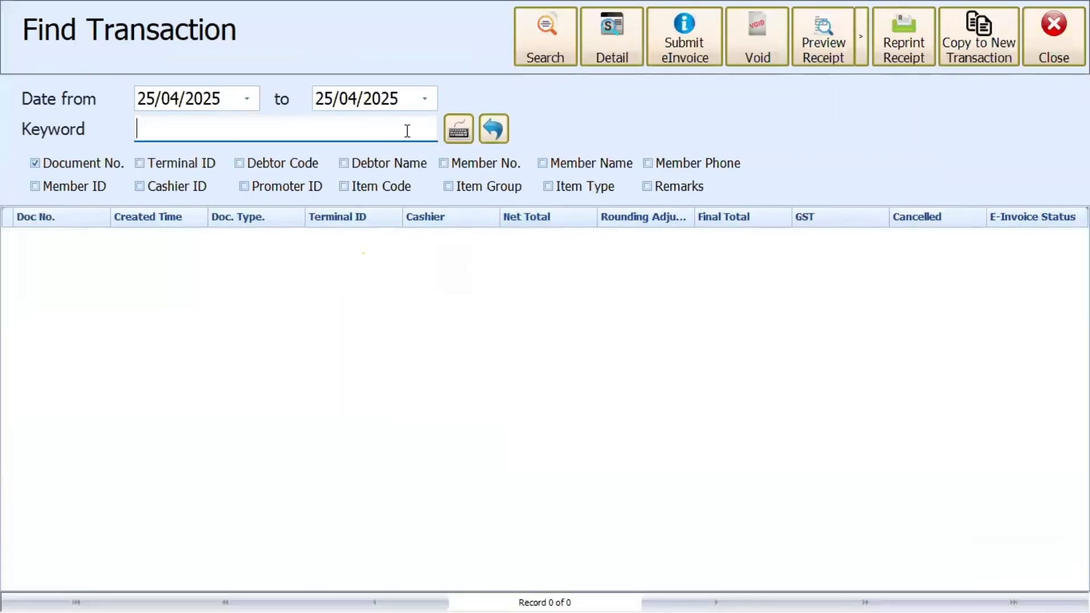
pyautogui.click(540, 49)
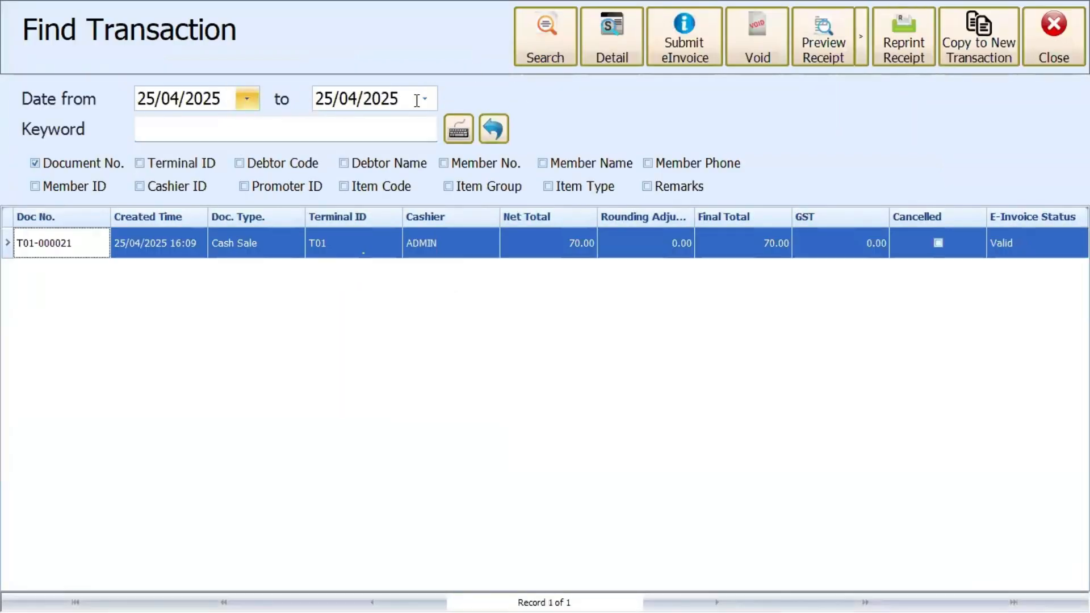
# - Open the grid's Column Chooser and scroll its Customization panel to the E-Invoice fields
pyautogui.click(242, 249)
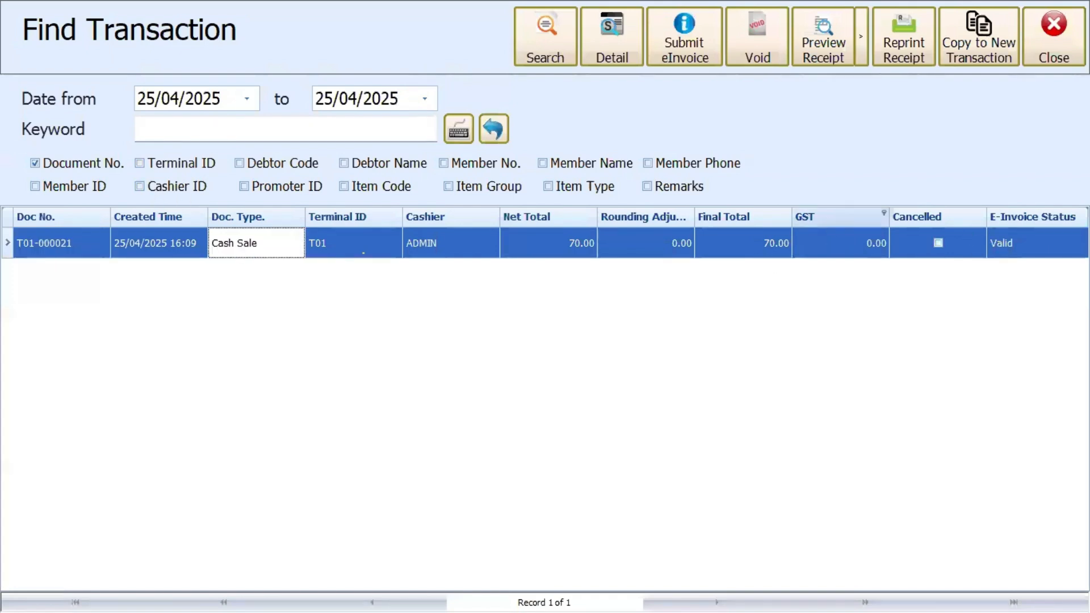
pyautogui.rightClick(865, 217)
pyautogui.click(908, 154)
pyautogui.moveTo(1015, 357); pyautogui.dragTo(905, 355)
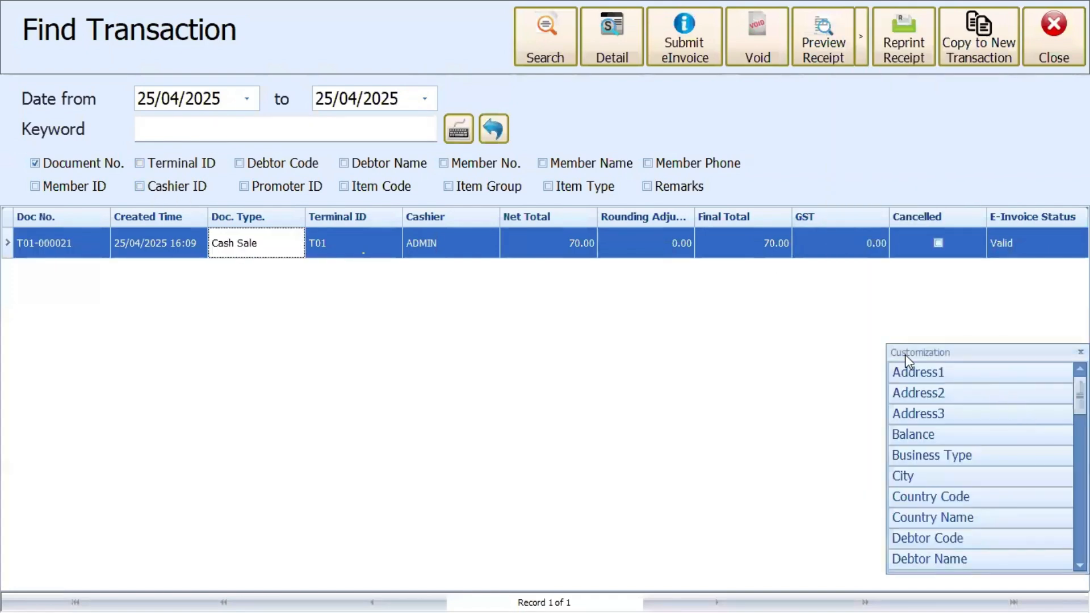
pyautogui.moveTo(967, 394); pyautogui.dragTo(967, 434)
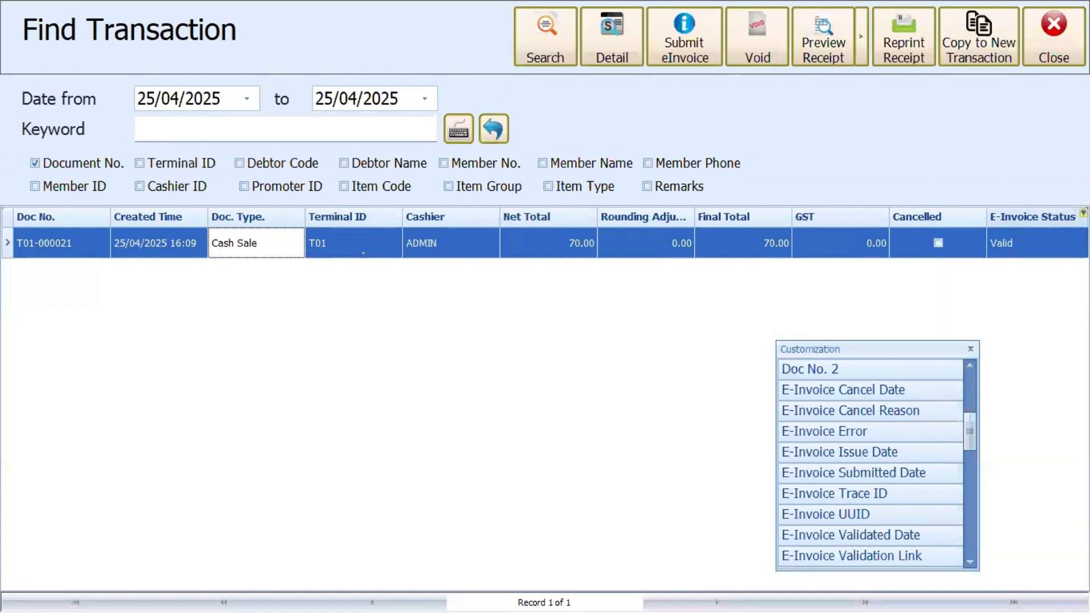
pyautogui.click(1009, 246)
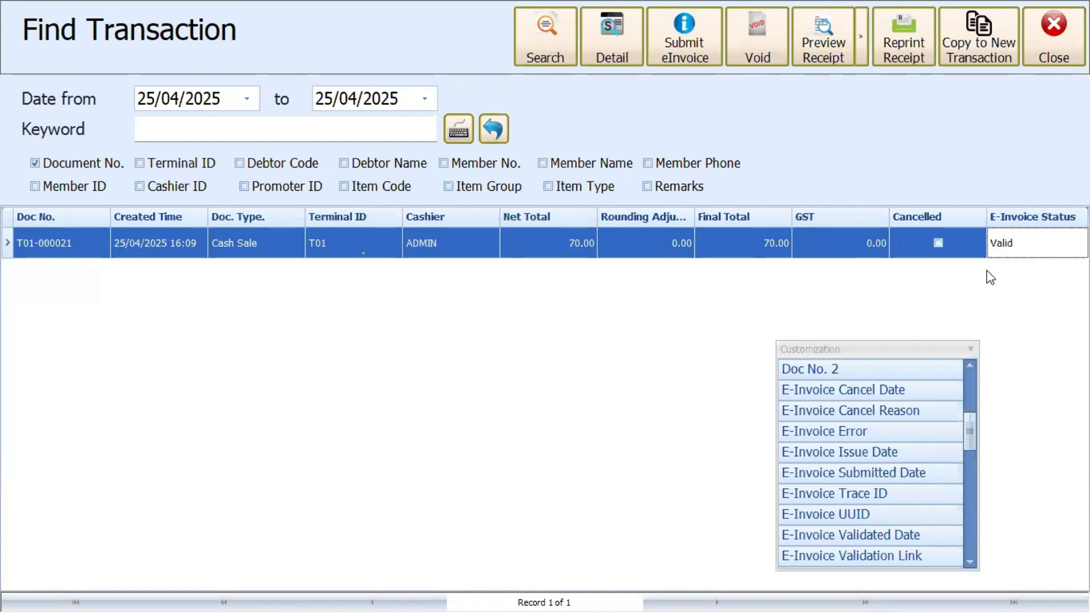
pyautogui.press('super')
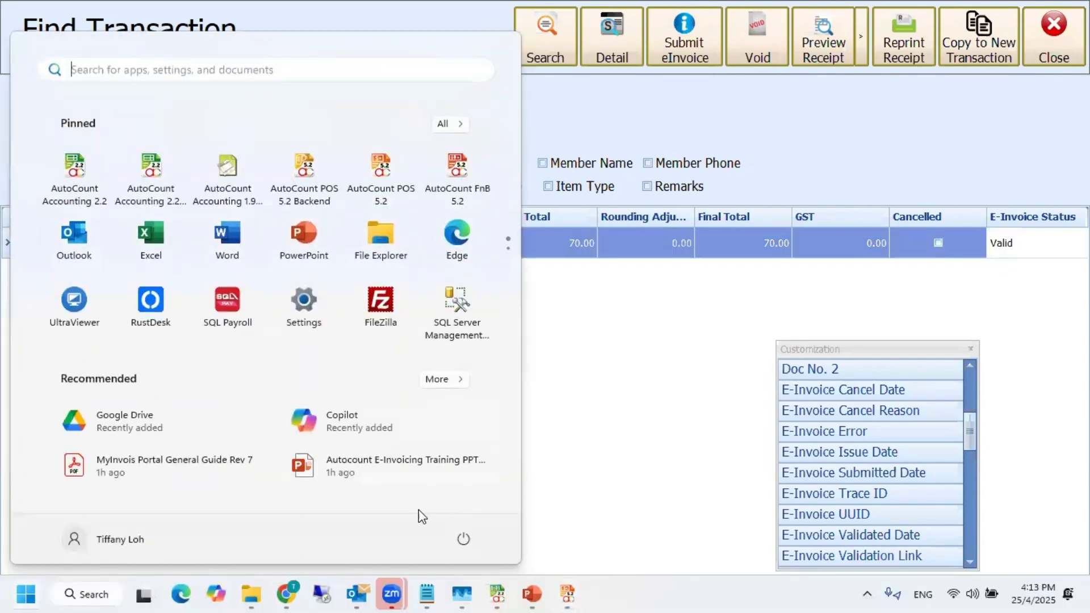
# - In Outlook, open the T01-000021 'is Valid' status email and its T01-000021.pdf attachment
pyautogui.click(368, 590)
pyautogui.click(335, 229)
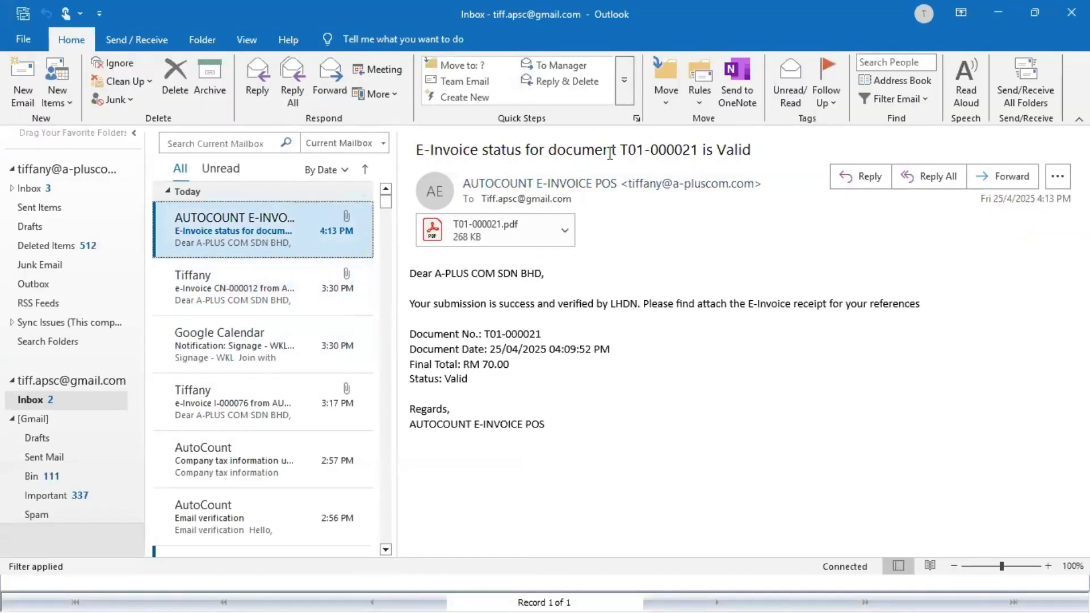
pyautogui.moveTo(418, 149); pyautogui.dragTo(745, 151)
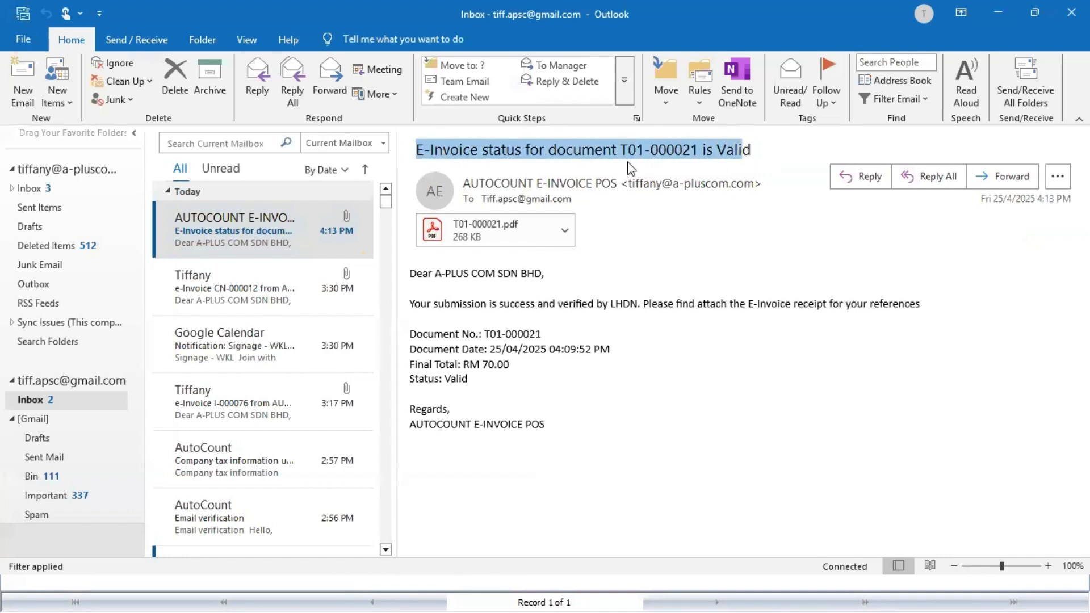
pyautogui.click(642, 151)
pyautogui.moveTo(621, 150); pyautogui.dragTo(752, 158)
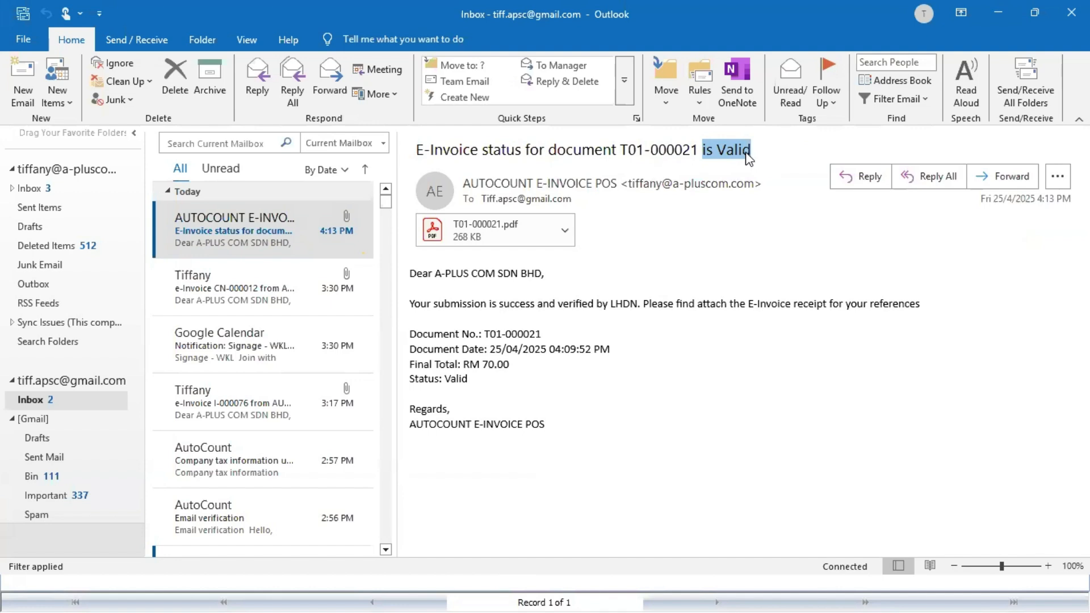
pyautogui.doubleClick(491, 239)
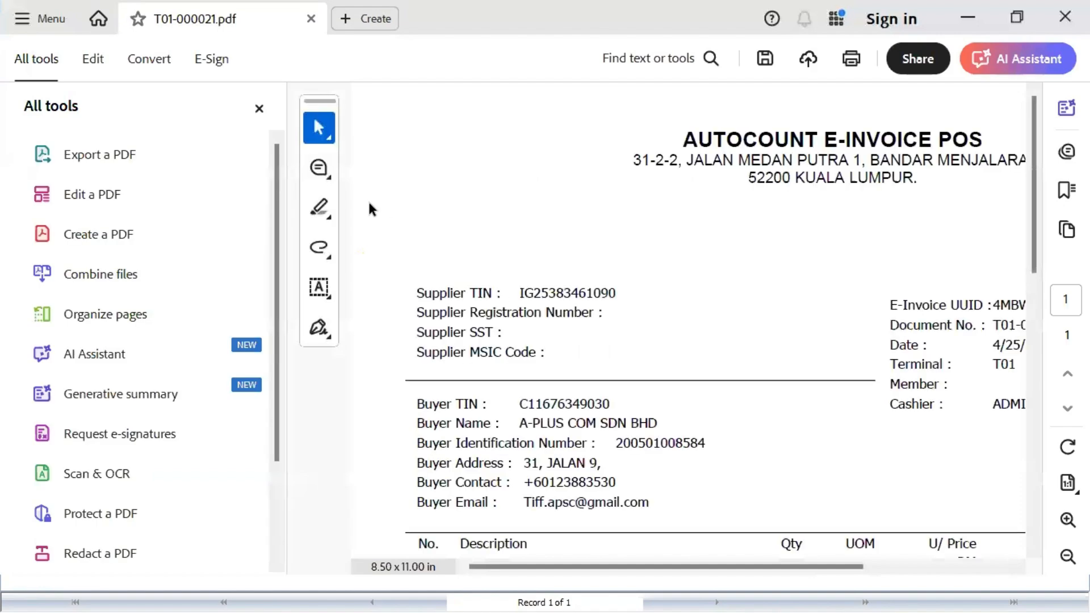
# - Scroll through the receipt's buyer details, 70.00 total and QR code, then close Acrobat
pyautogui.click(258, 108)
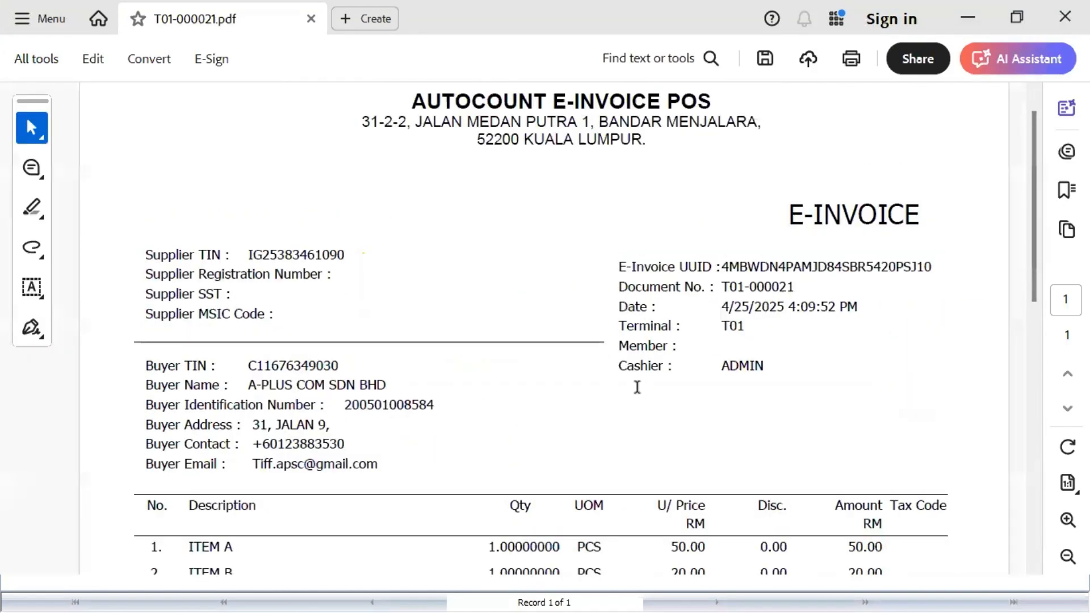
pyautogui.scroll(-2, 836, 246)
pyautogui.moveTo(285, 302); pyautogui.dragTo(377, 384)
pyautogui.scroll(-3, 443, 374)
pyautogui.scroll(-10, 355, 384)
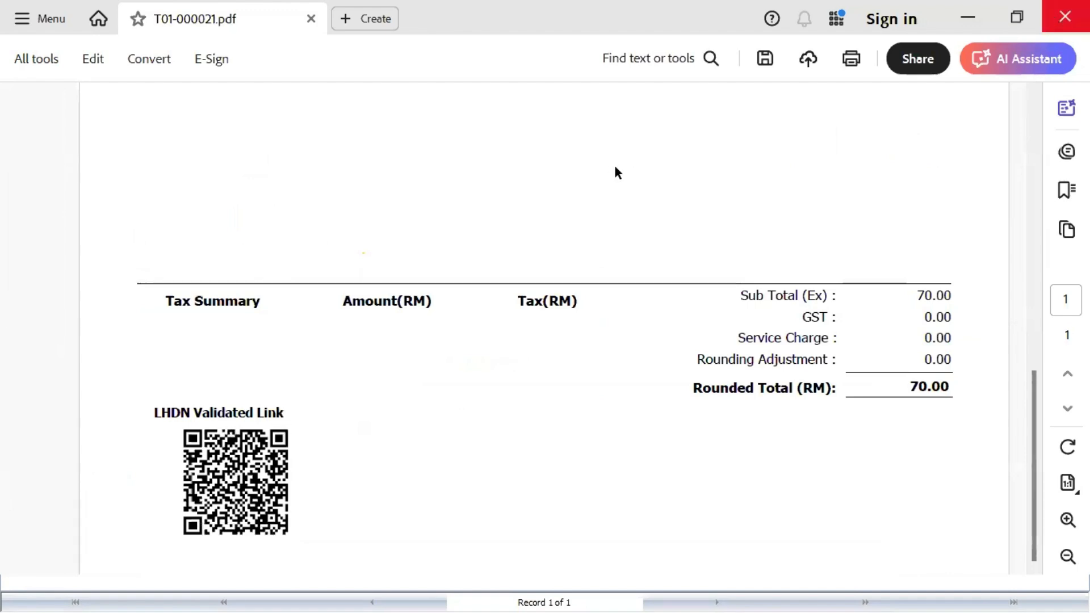
pyautogui.hotkey('alt', 'F4')
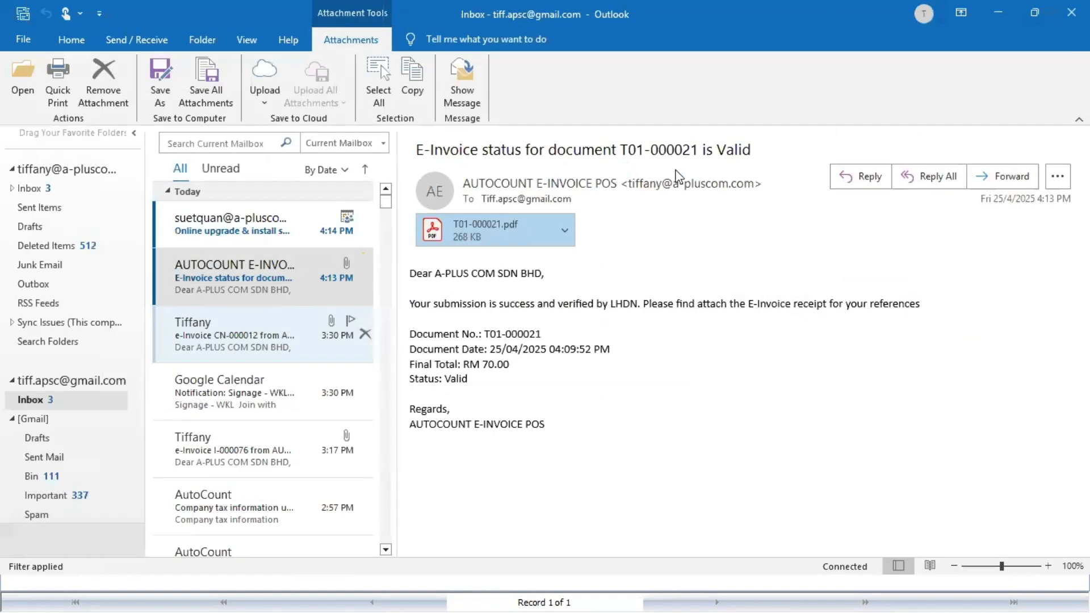
# - Close the Outlook email to return to POS Find Transaction, showing T01-000021 as Valid
pyautogui.hotkey('alt', 'F4')
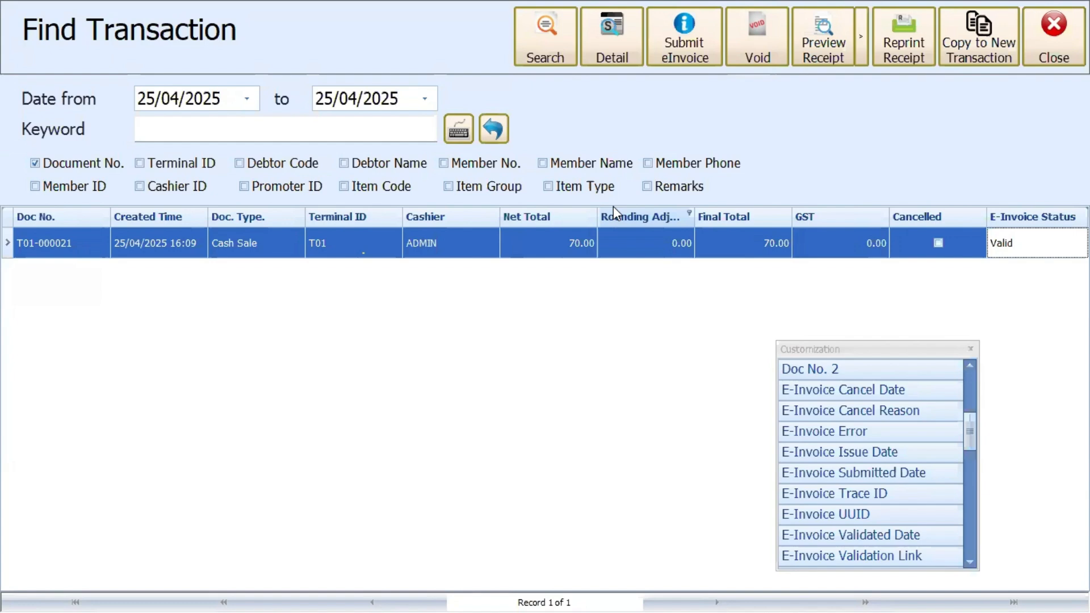
# - Change the Date from year to 2024 (25/04/2024) and rerun the transaction search
pyautogui.click(208, 98)
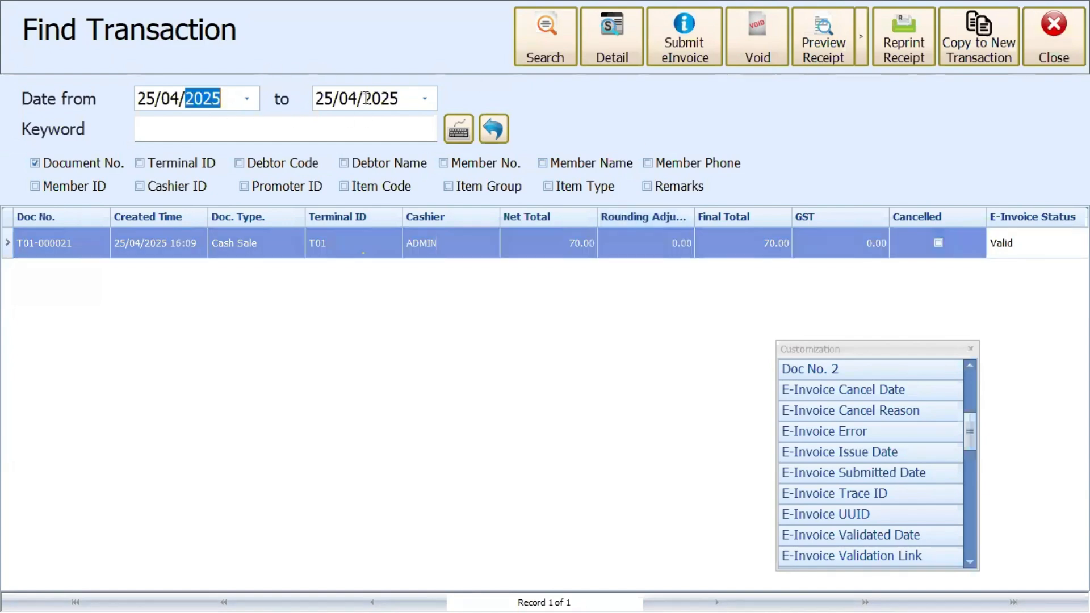
pyautogui.write('2024')
pyautogui.click(546, 40)
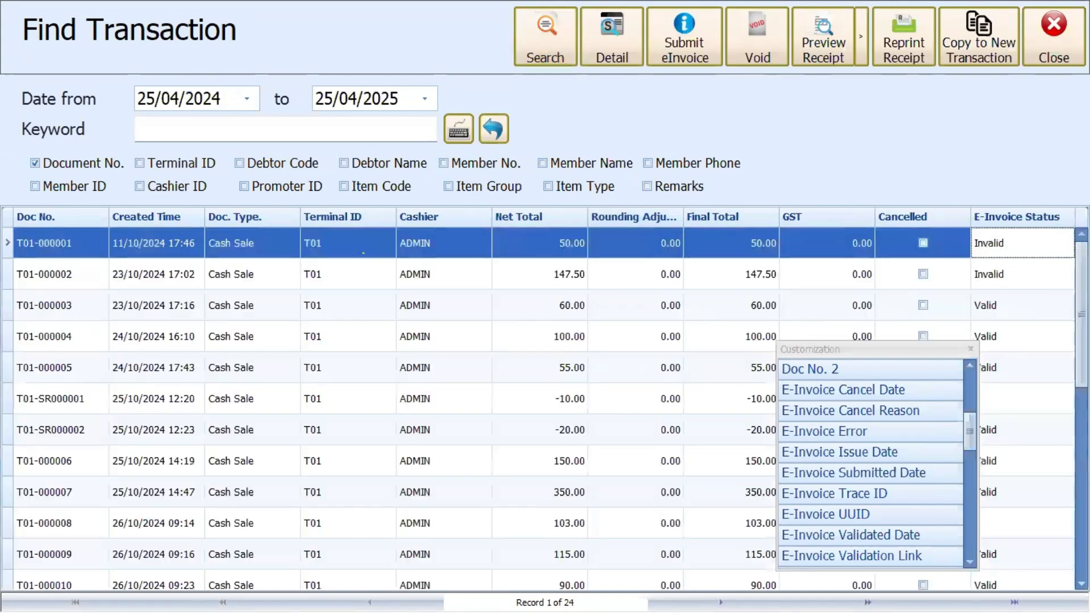
# - Select Invalid cash sale T01-000017 and start its e-Invoice submission
pyautogui.scroll(-4, 1009, 339)
pyautogui.click(971, 349)
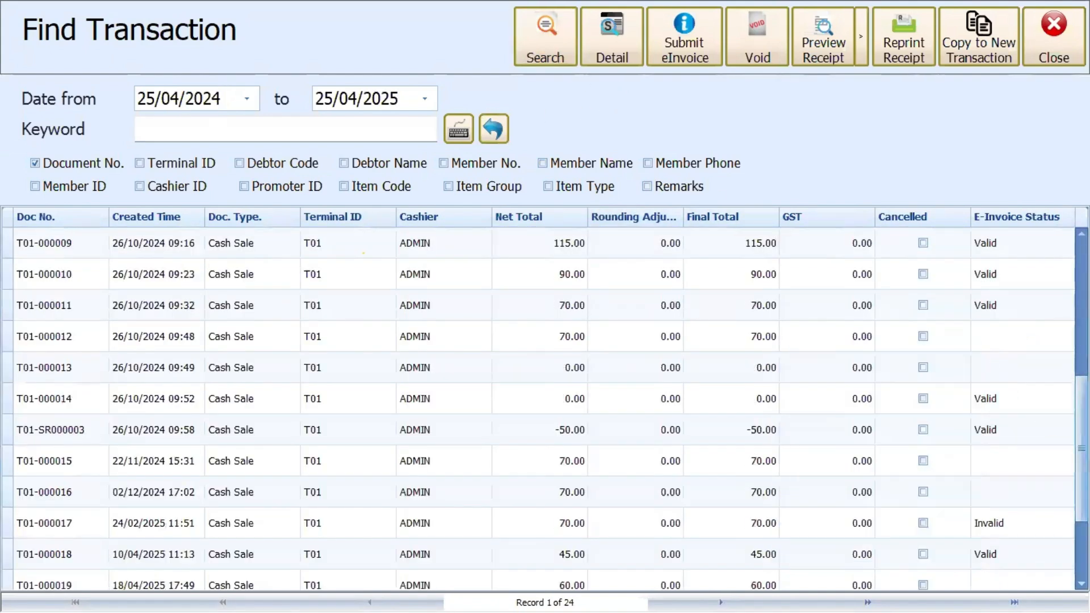
pyautogui.scroll(-2, 972, 352)
pyautogui.click(1004, 435)
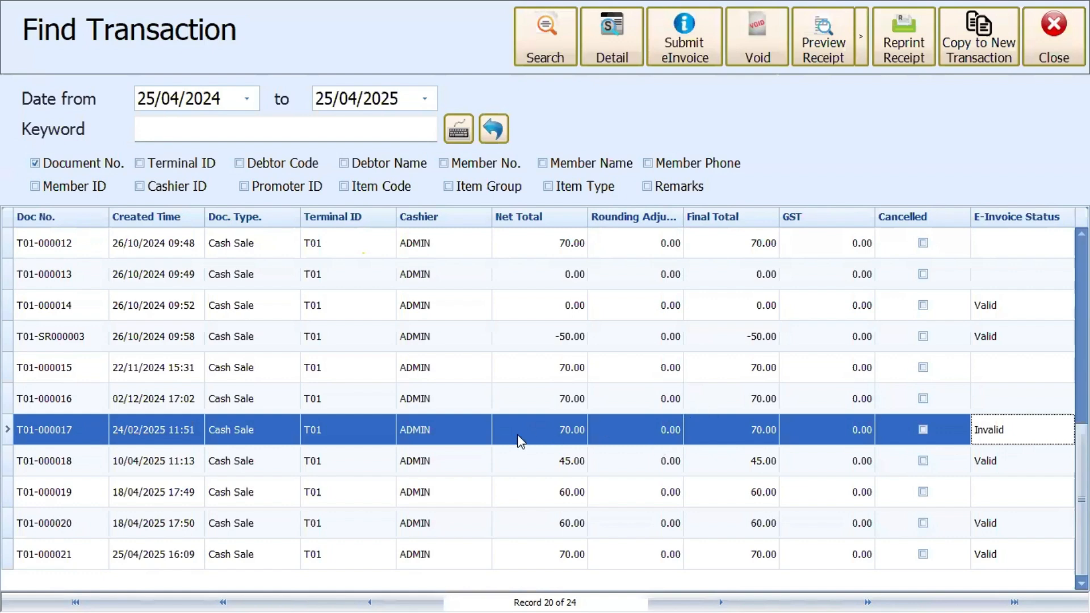
pyautogui.click(685, 46)
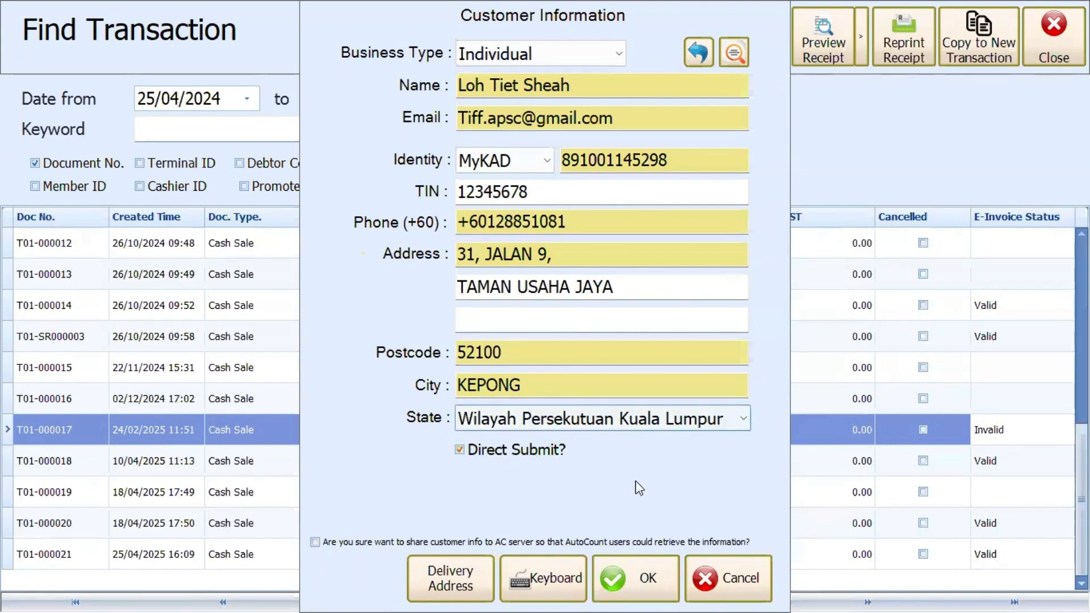
pyautogui.click(745, 580)
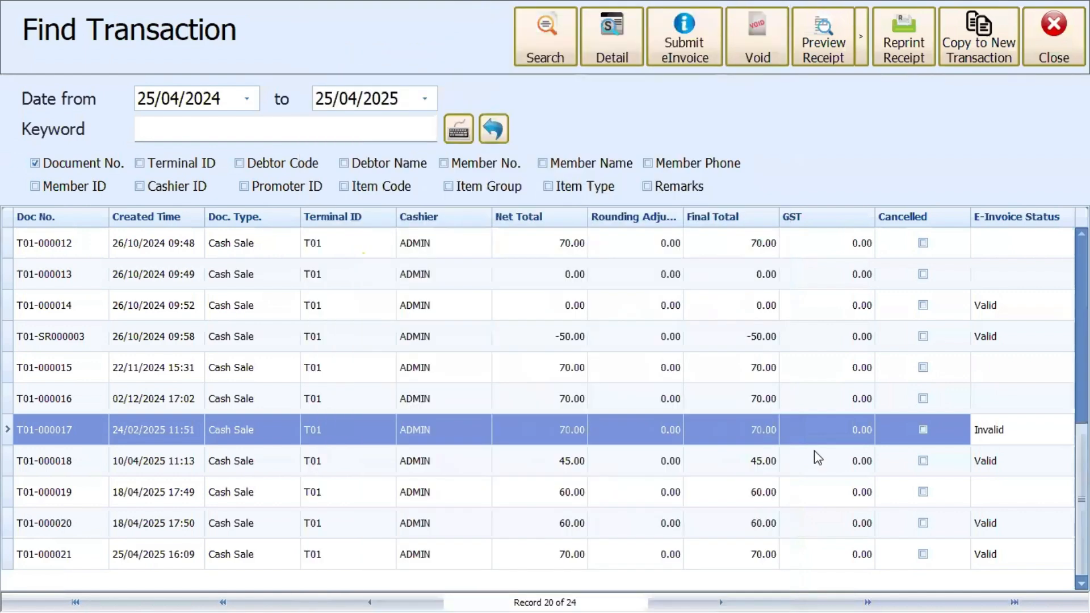
pyautogui.click(1001, 462)
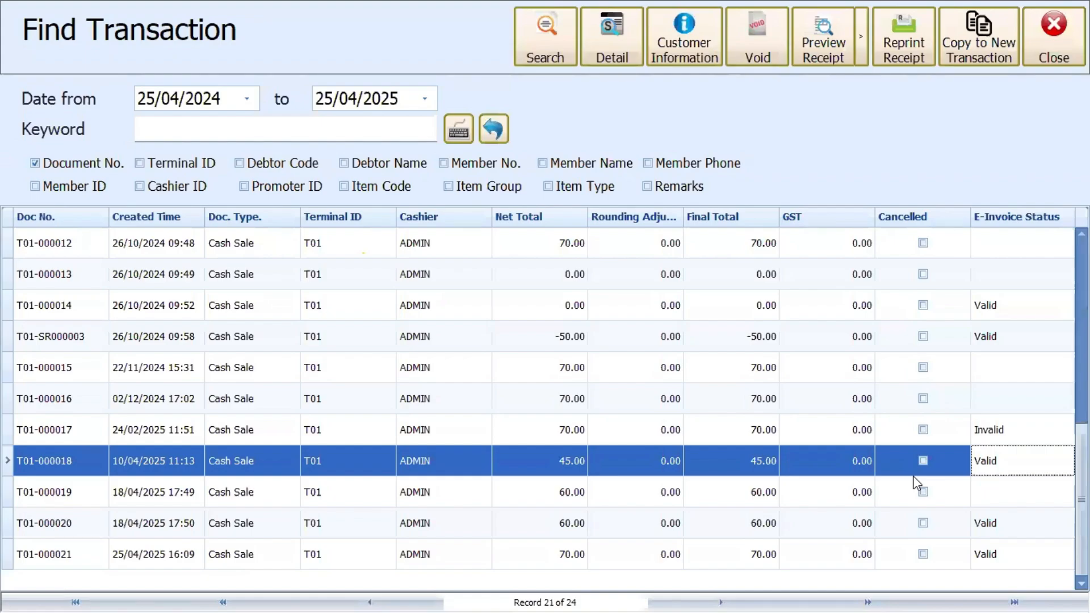
# - Start sale T01-000022 with ITEM A and ITEM B totalling 70.00, then open Customer Information
pyautogui.press('Escape')
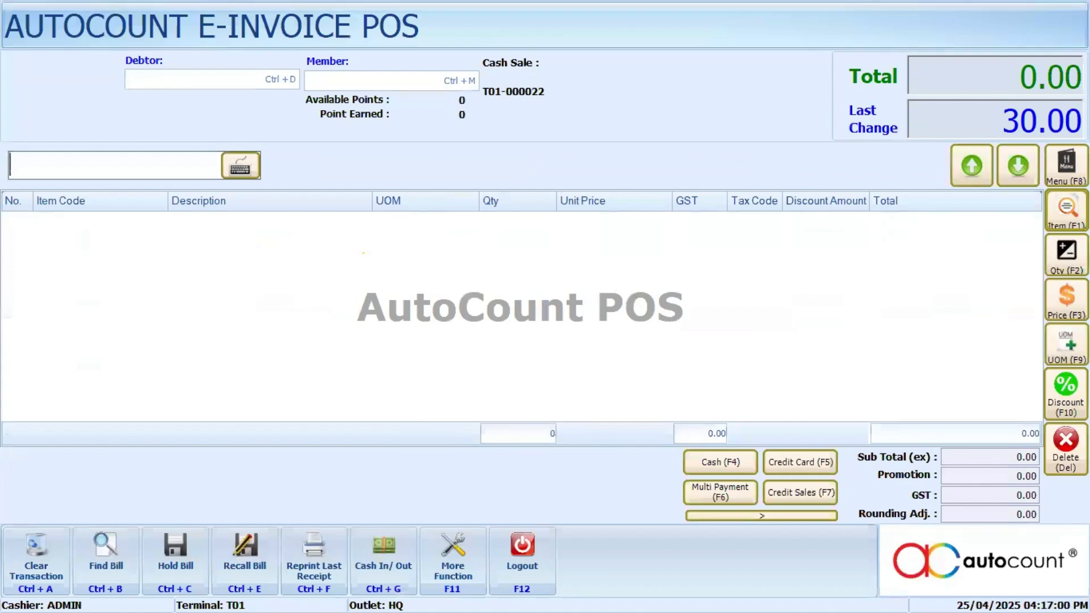
pyautogui.click(1065, 210)
pyautogui.click(745, 40)
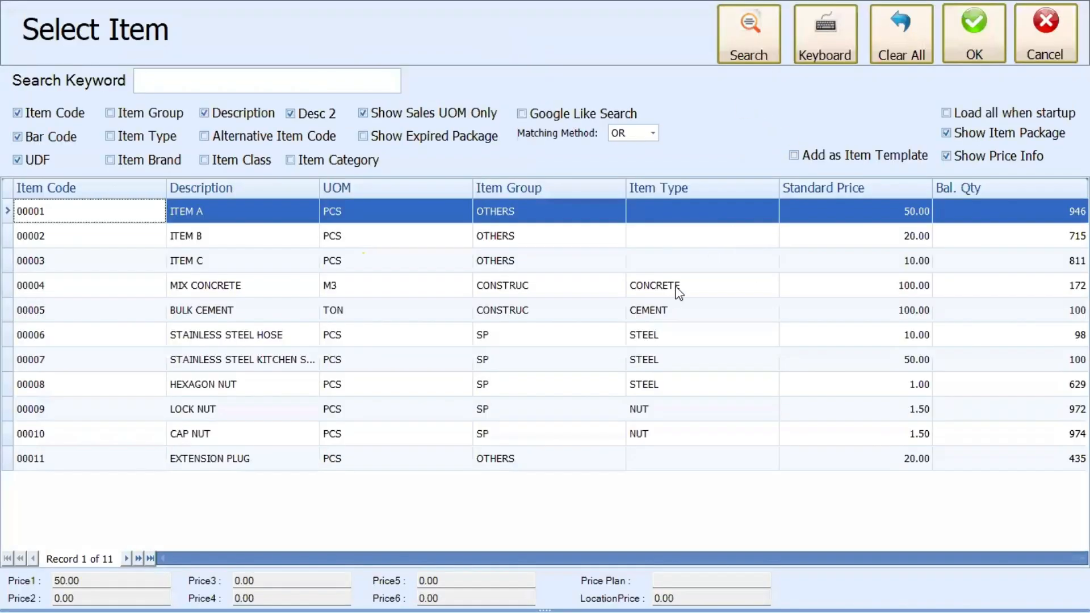
pyautogui.click(773, 209)
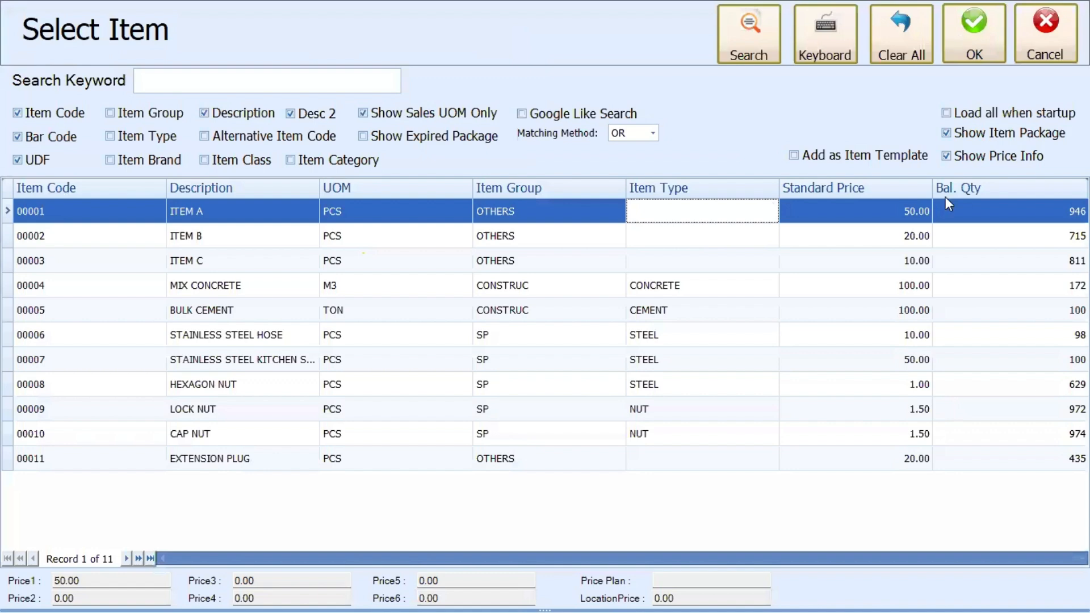
pyautogui.click(968, 44)
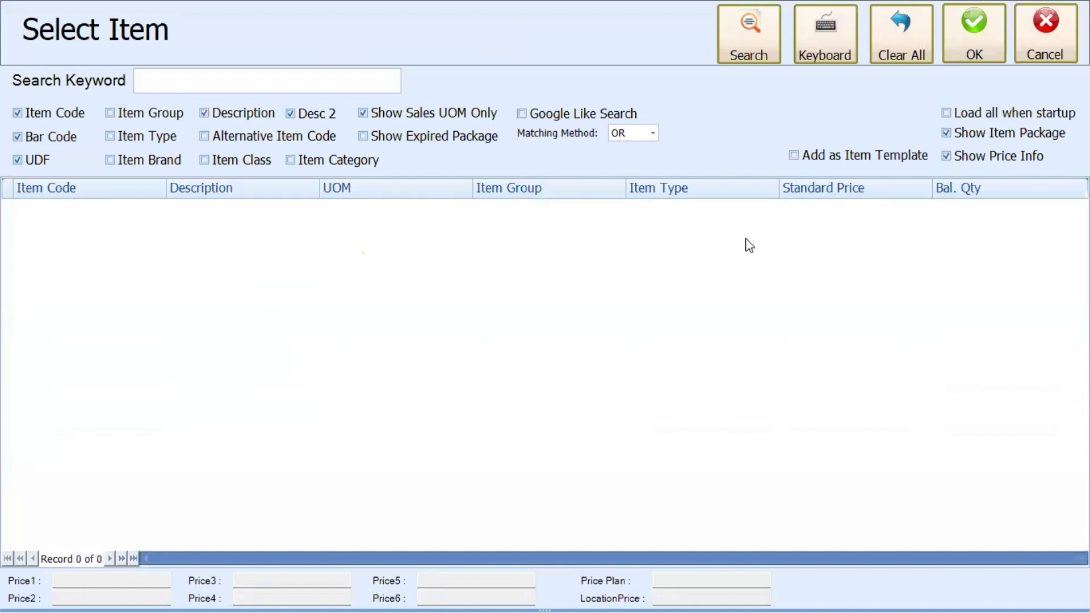
pyautogui.click(739, 50)
pyautogui.doubleClick(657, 238)
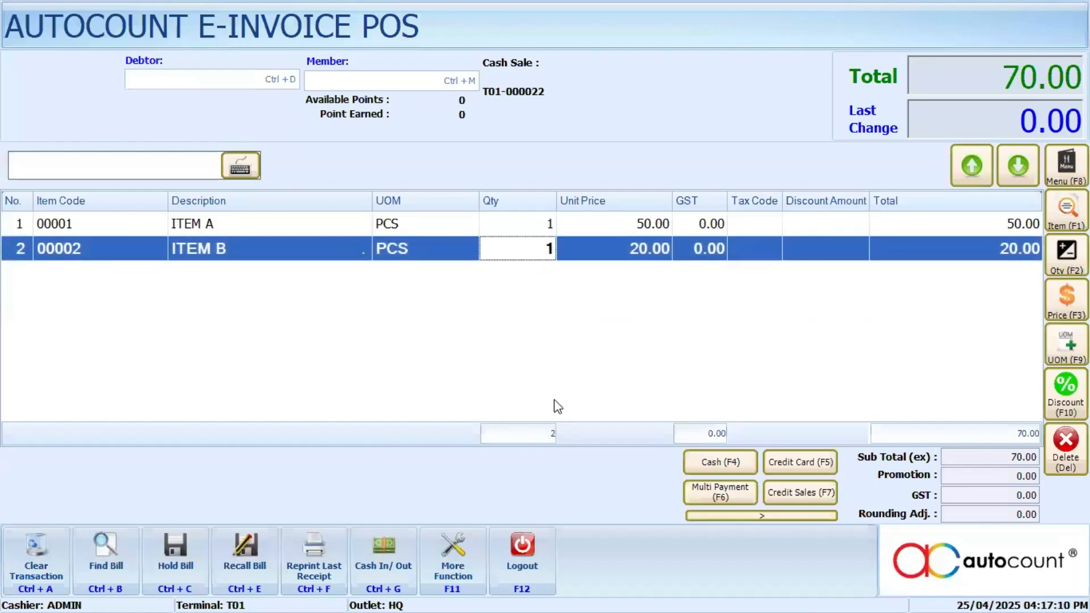
pyautogui.click(452, 559)
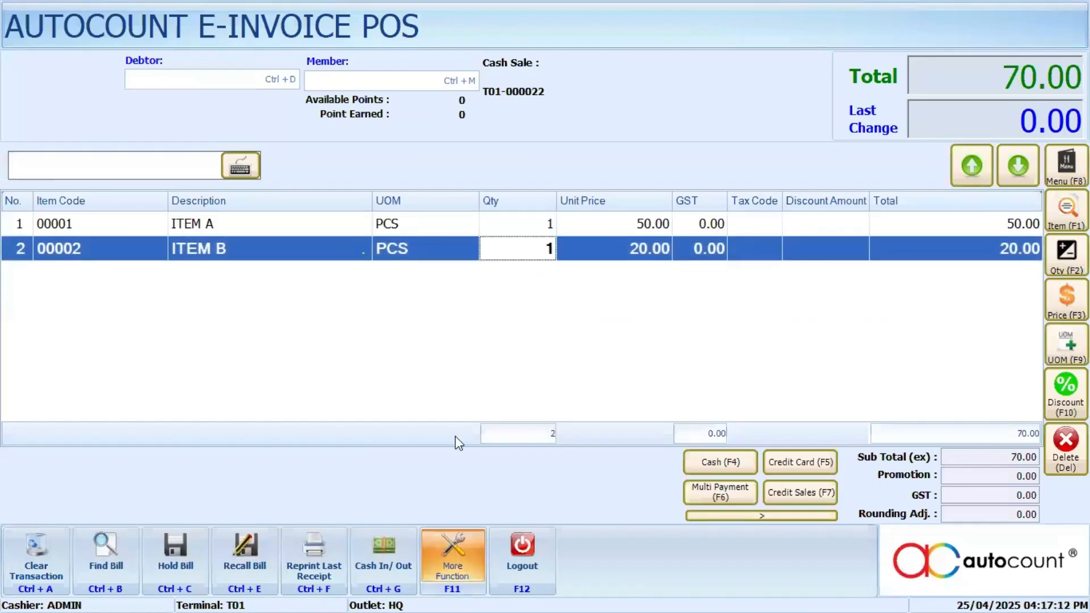
pyautogui.click(510, 173)
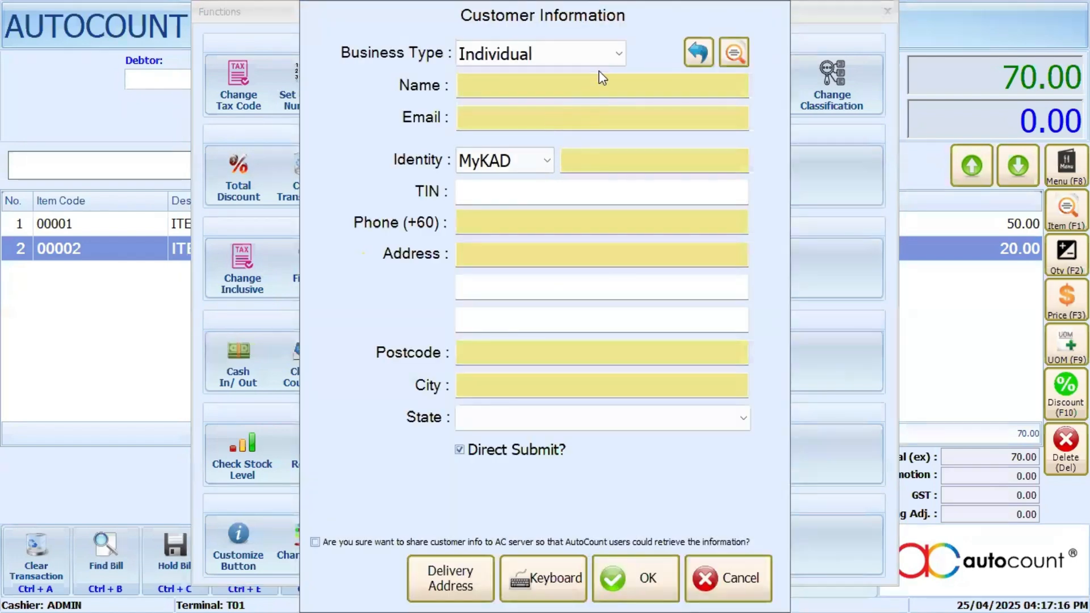
# - Choose Business as the buyer type, then close the Customer Information form without saving
pyautogui.click(614, 59)
pyautogui.click(584, 98)
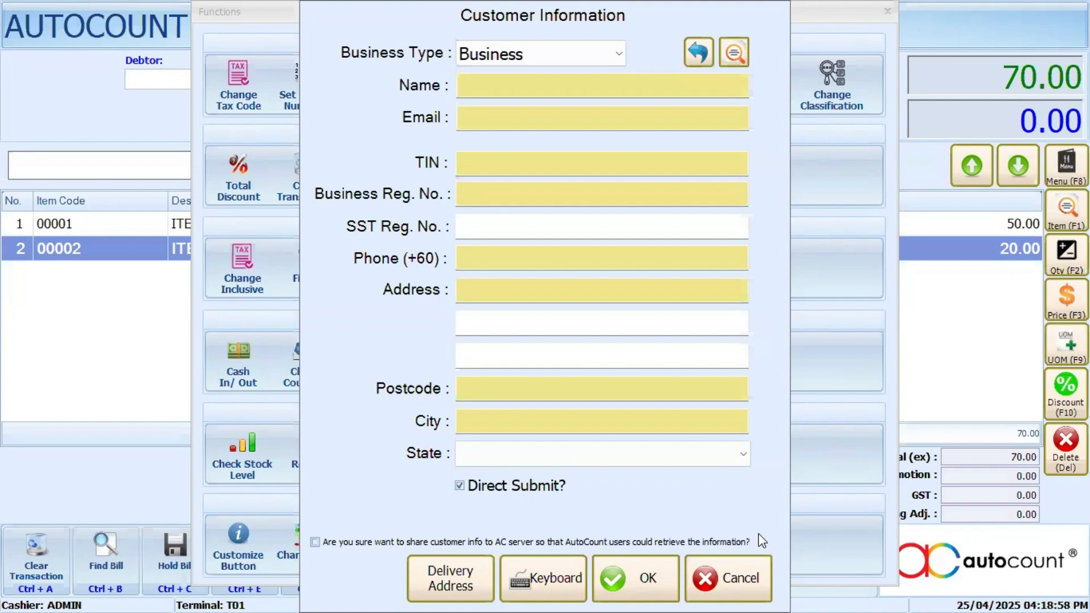
pyautogui.click(721, 572)
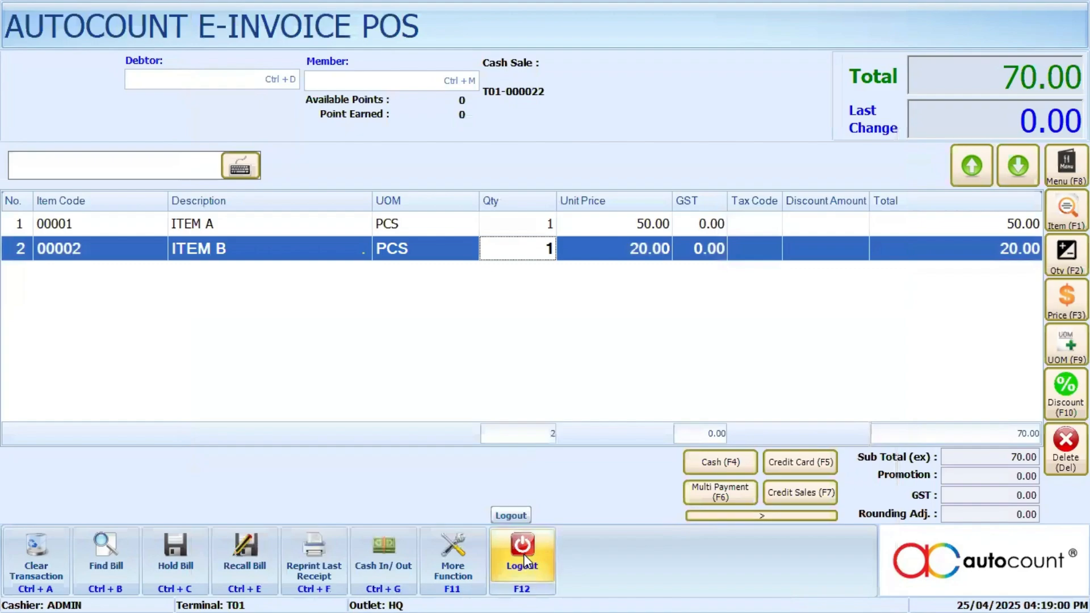
# - Log out of AutoCount POS, cancelling the unfinished sale, and close the login screen
pyautogui.click(525, 562)
pyautogui.click(557, 311)
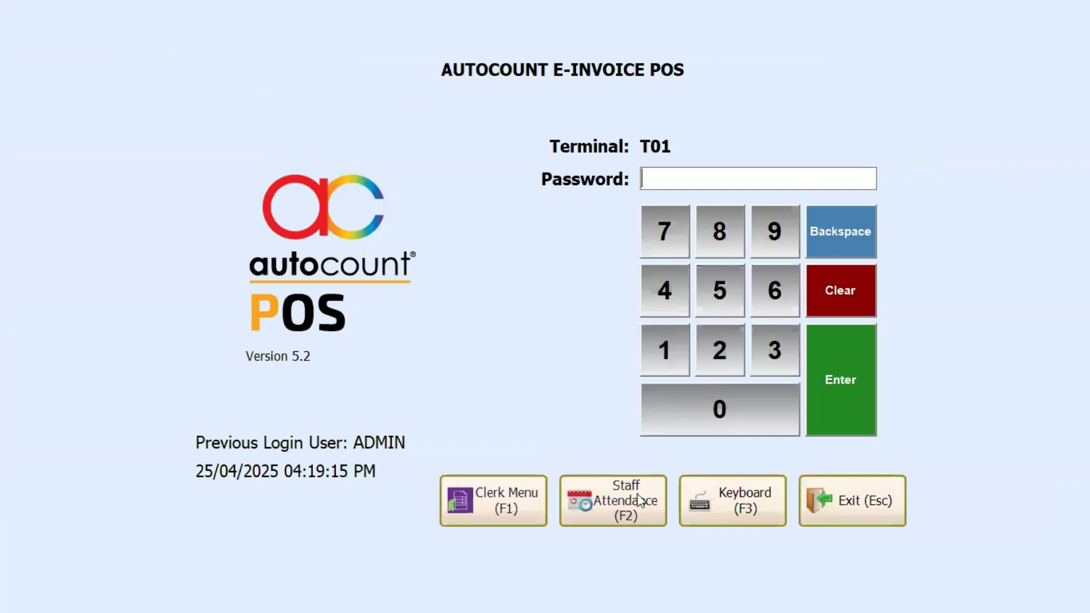
pyautogui.click(829, 494)
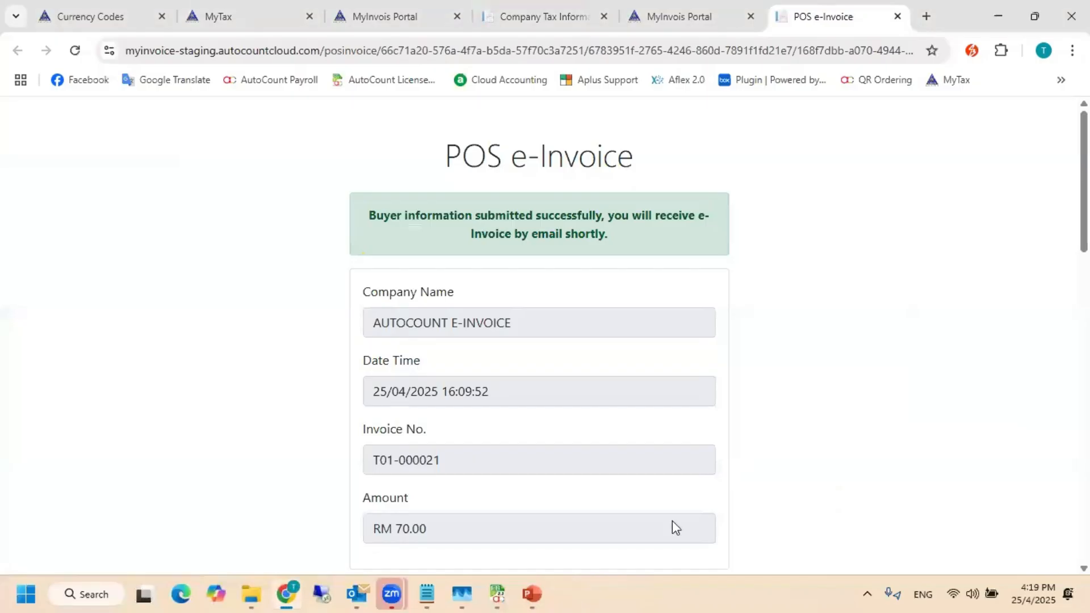
# - Bring up the PowerPoint e-Invoicing training deck at slide 2, Promotion
pyautogui.moveTo(488, 593)
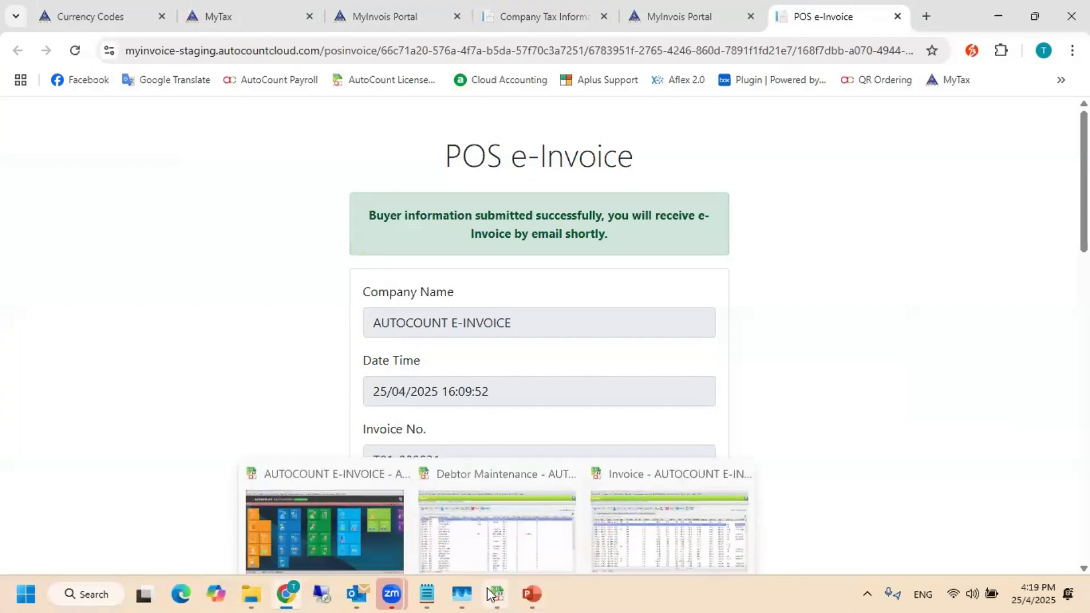
pyautogui.click(529, 593)
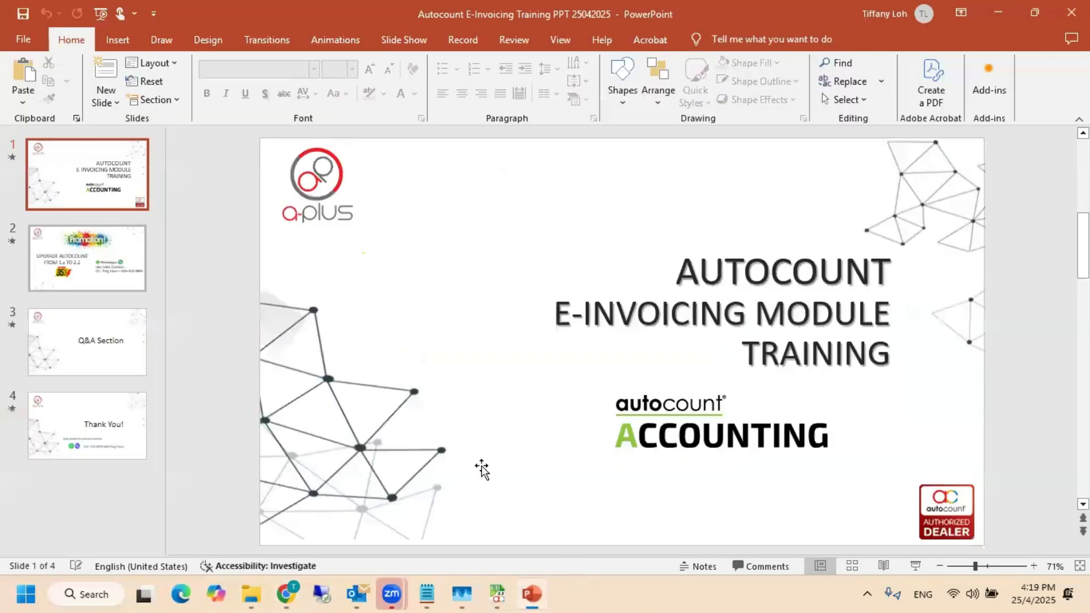
pyautogui.click(102, 281)
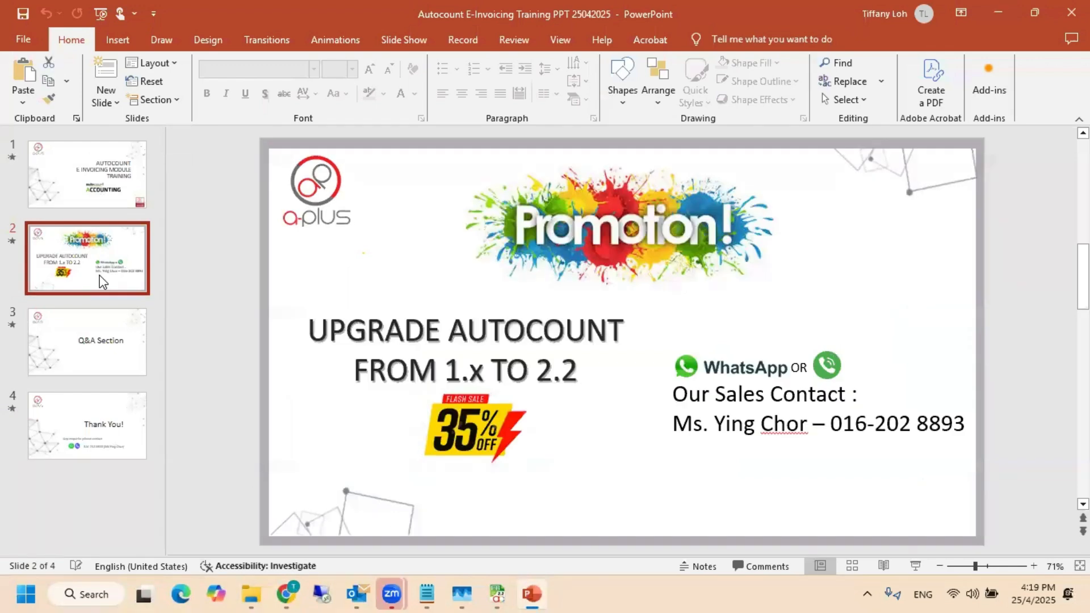